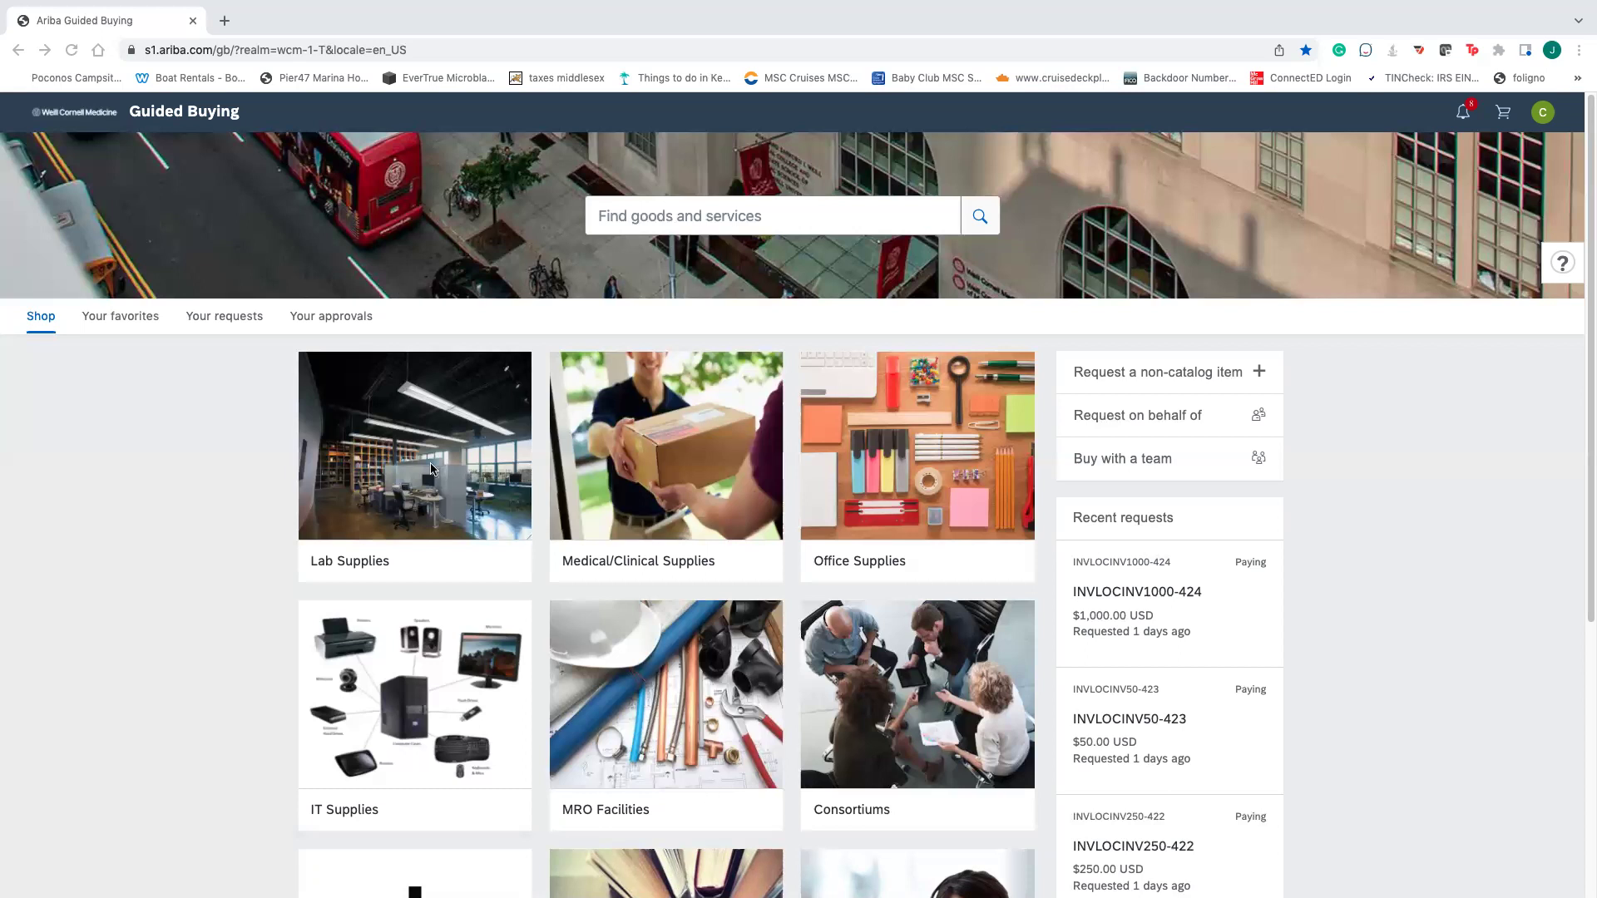
- Scroll the home page, look into the Lab Supplies category, then return home
{"action": "scroll", "coordinate": [479, 474], "scroll_direction": "down", "scroll_amount": 1}
{"action": "scroll", "coordinate": [479, 474], "scroll_direction": "down", "scroll_amount": 1}
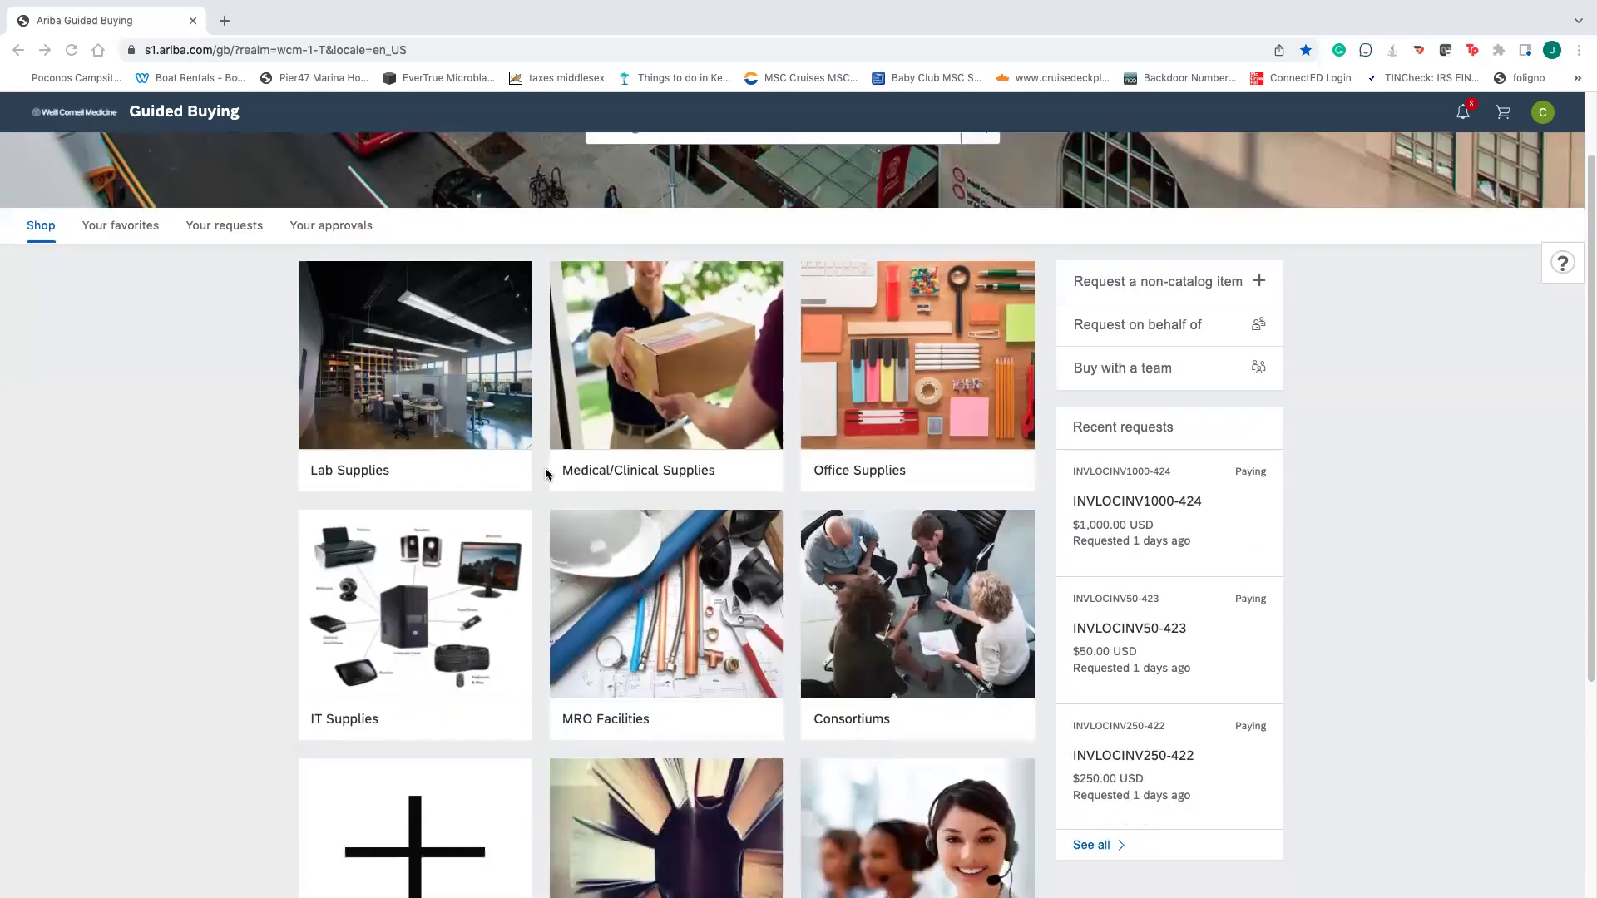
{"action": "left_click", "coordinate": [502, 425]}
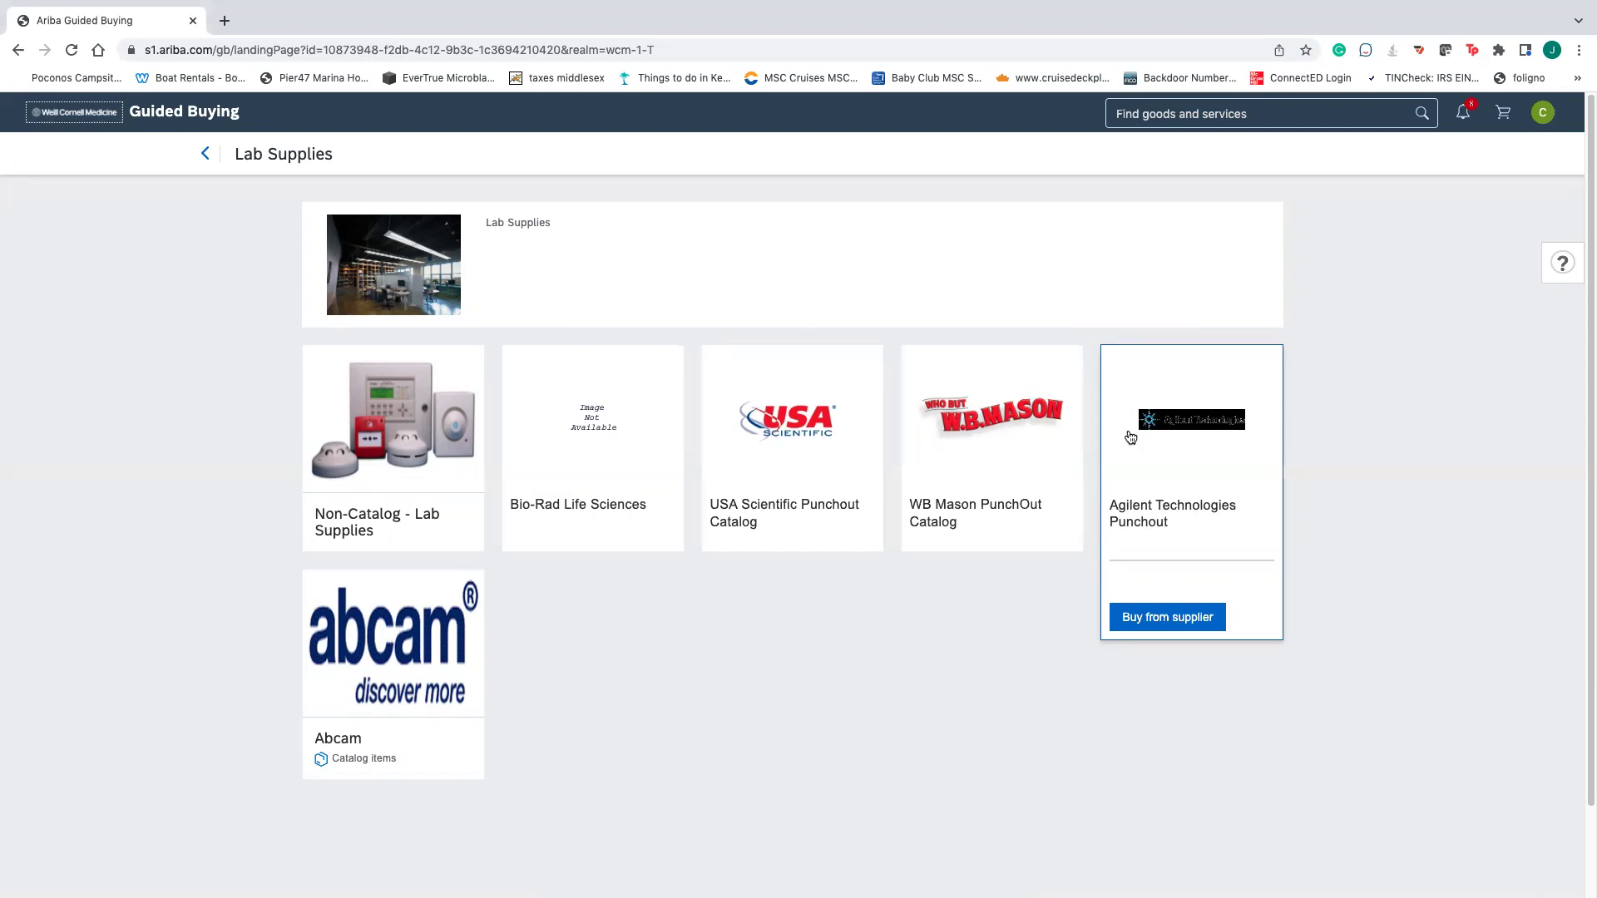
{"action": "left_click", "coordinate": [203, 158]}
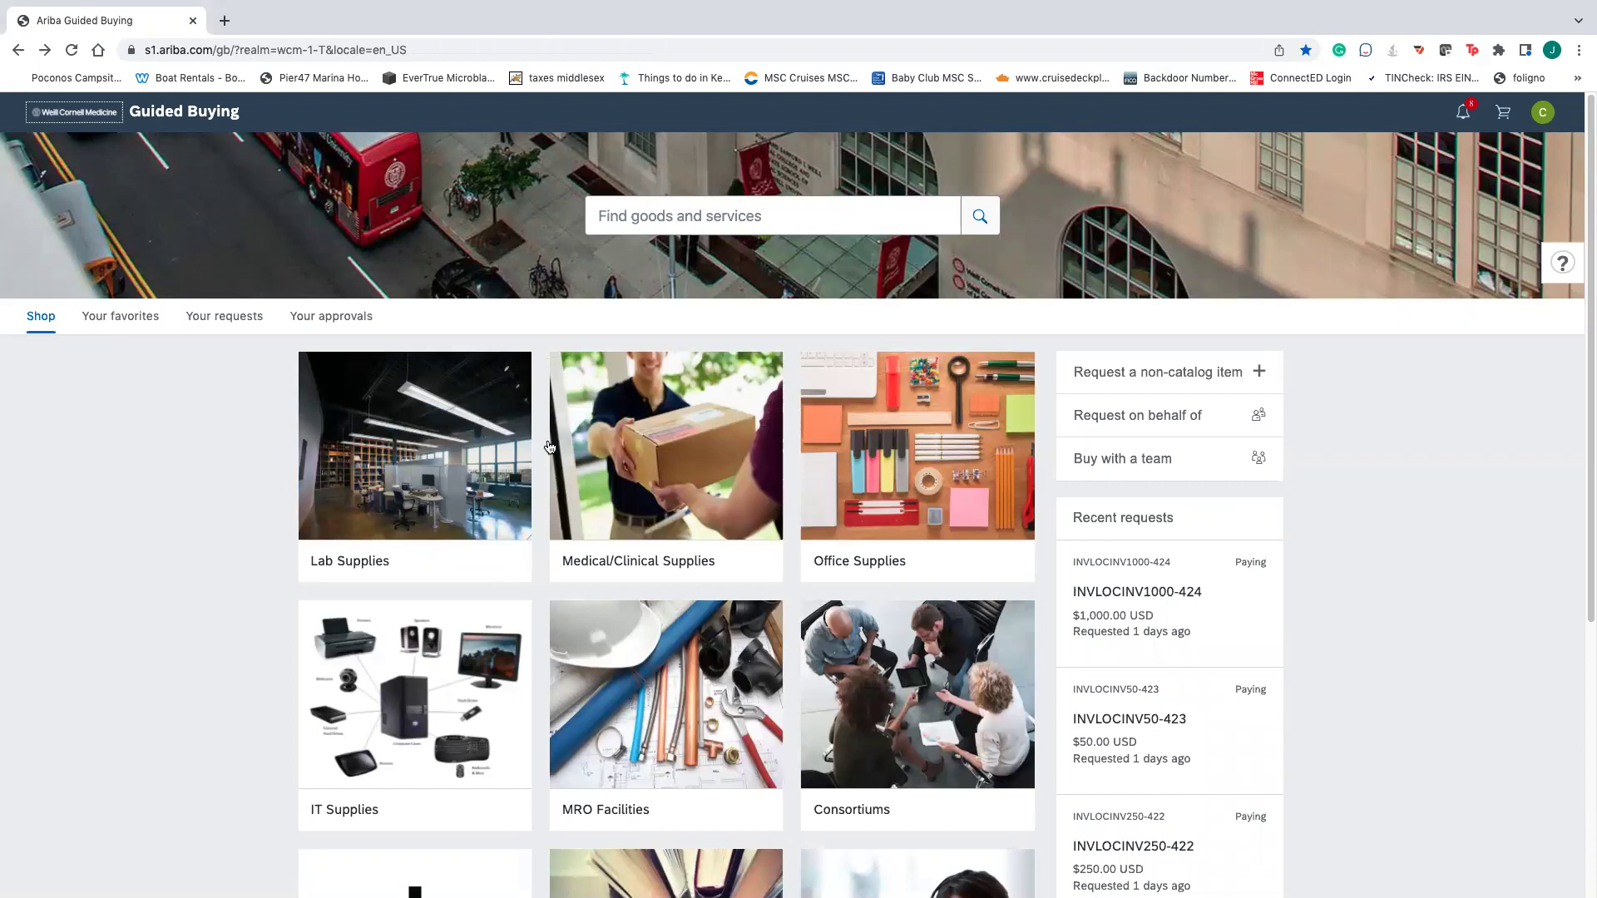
- View the USA Scientific Punchout Catalog details under Lab Supplies
{"action": "left_click", "coordinate": [513, 467]}
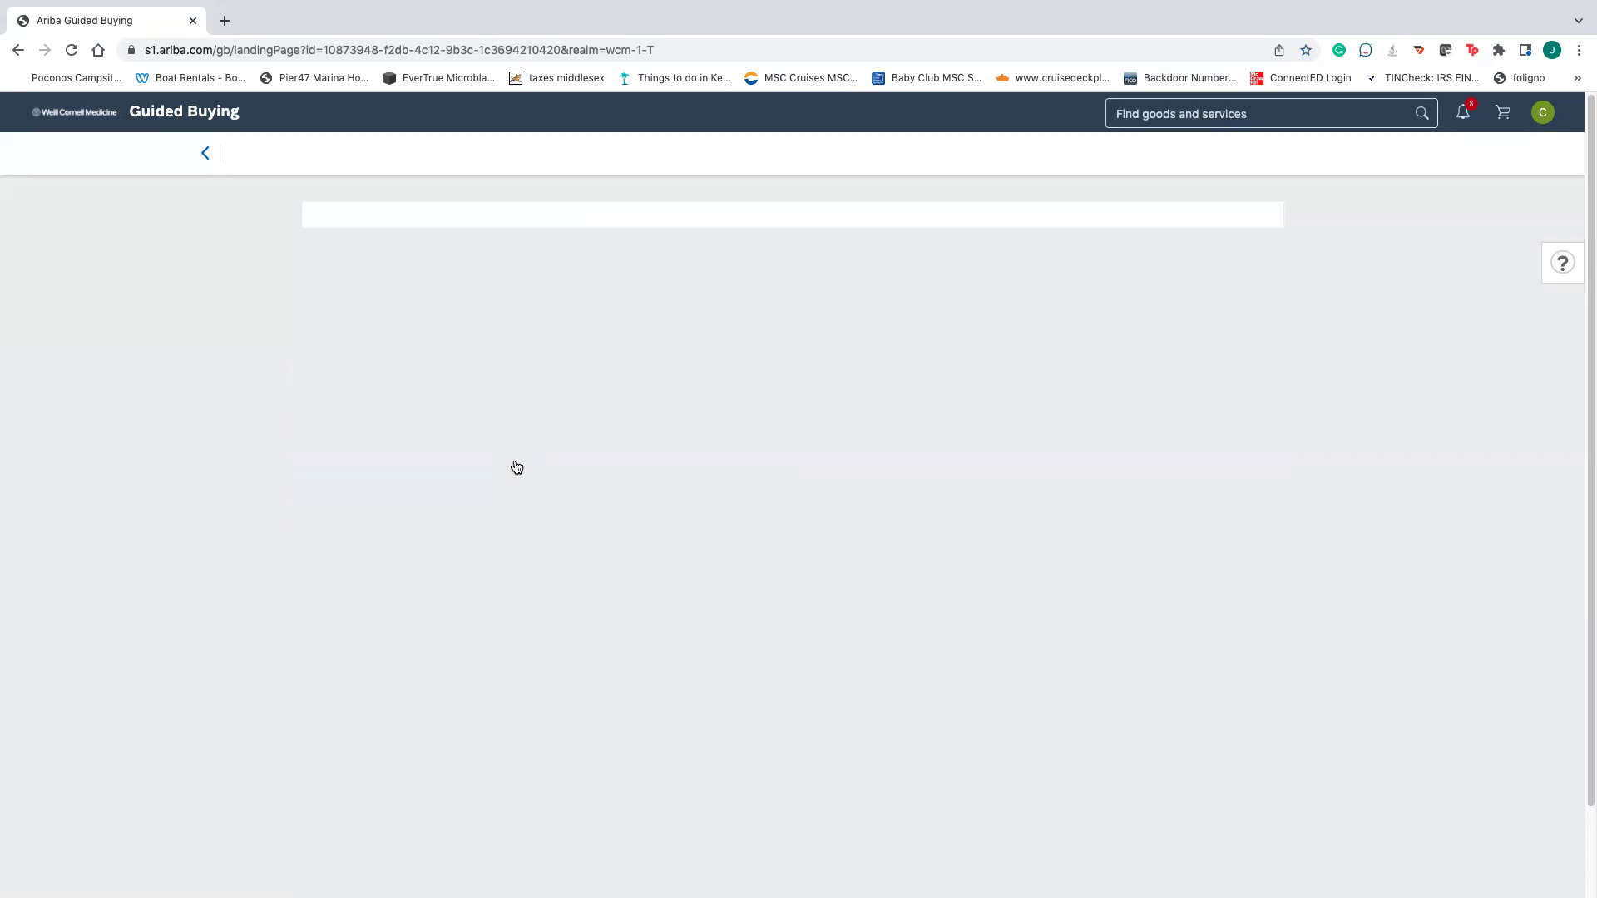
{"action": "mouse_move", "coordinate": [829, 476]}
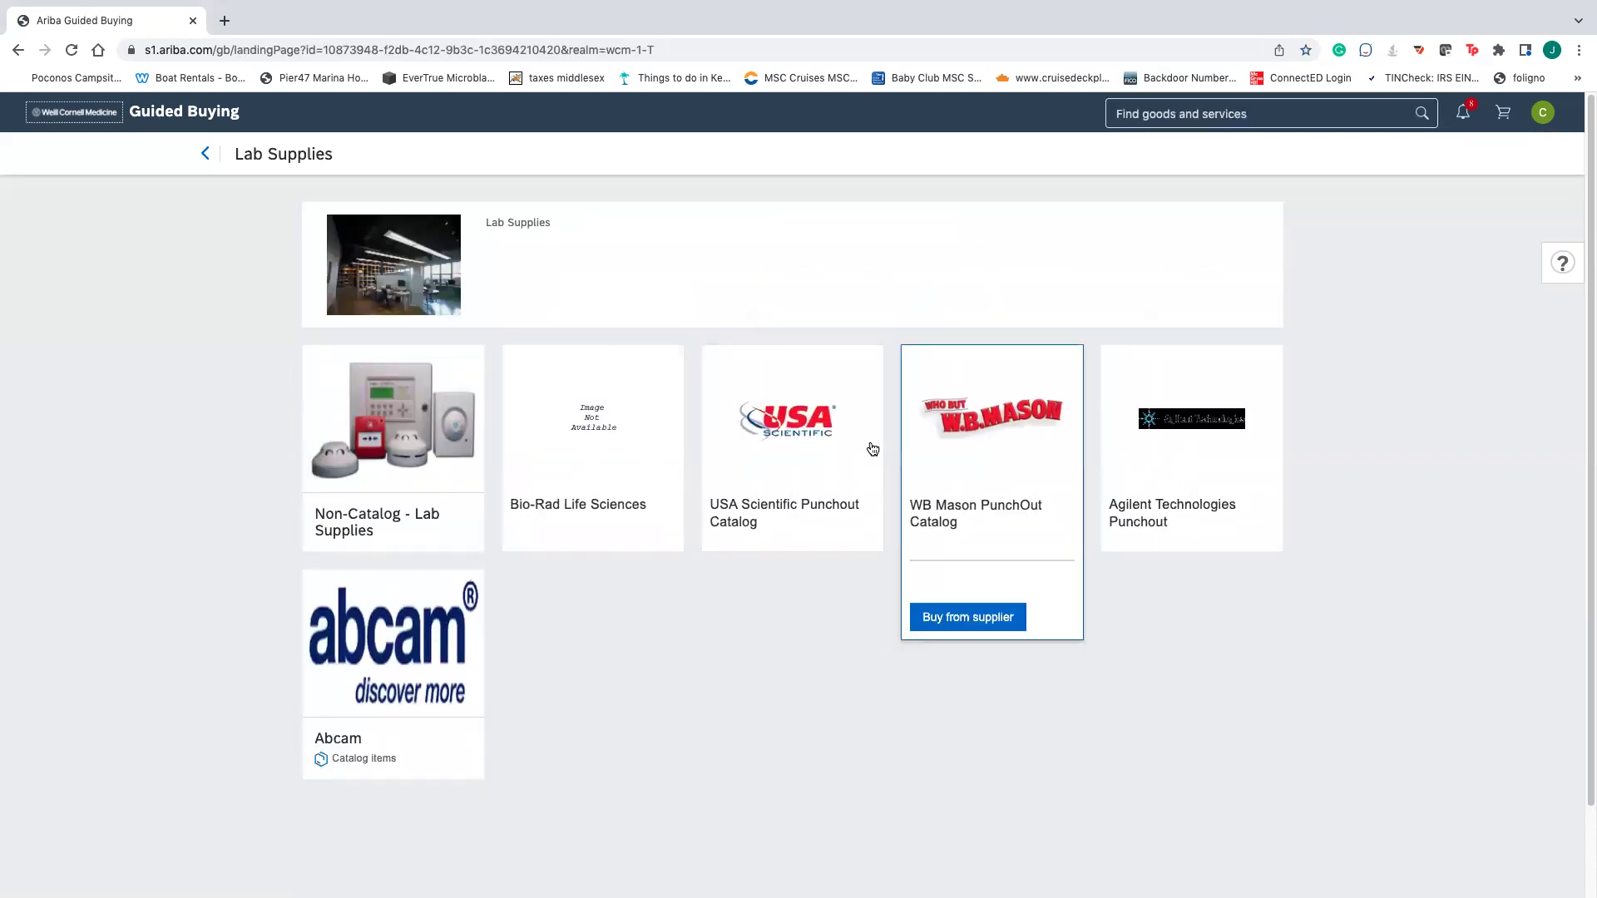
{"action": "left_click", "coordinate": [780, 439]}
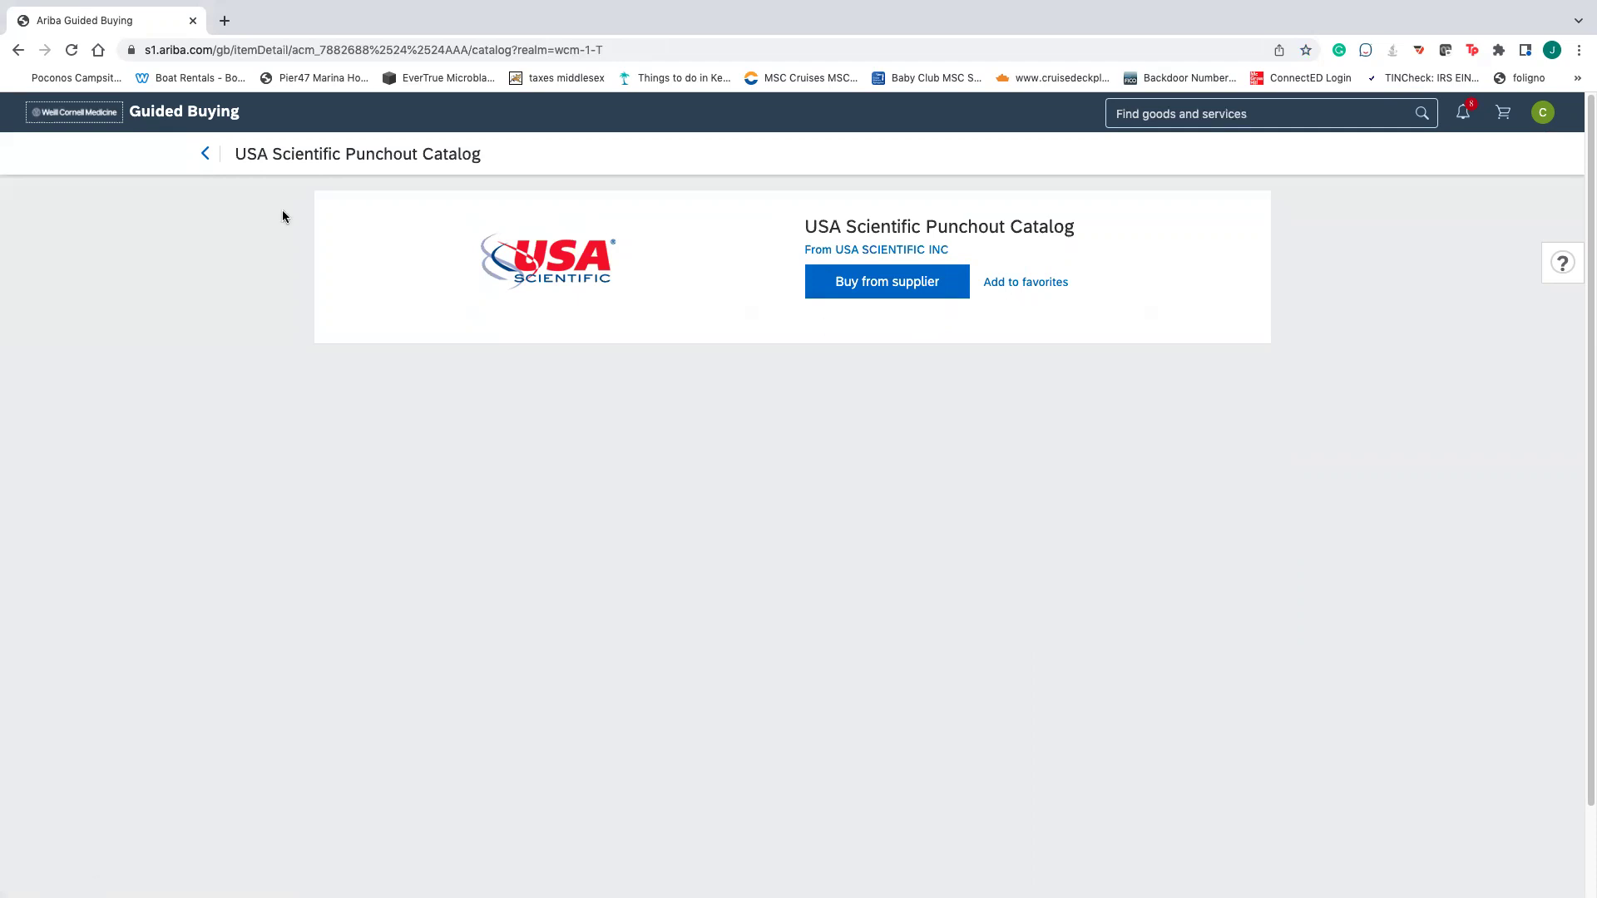
{"action": "left_click", "coordinate": [206, 154]}
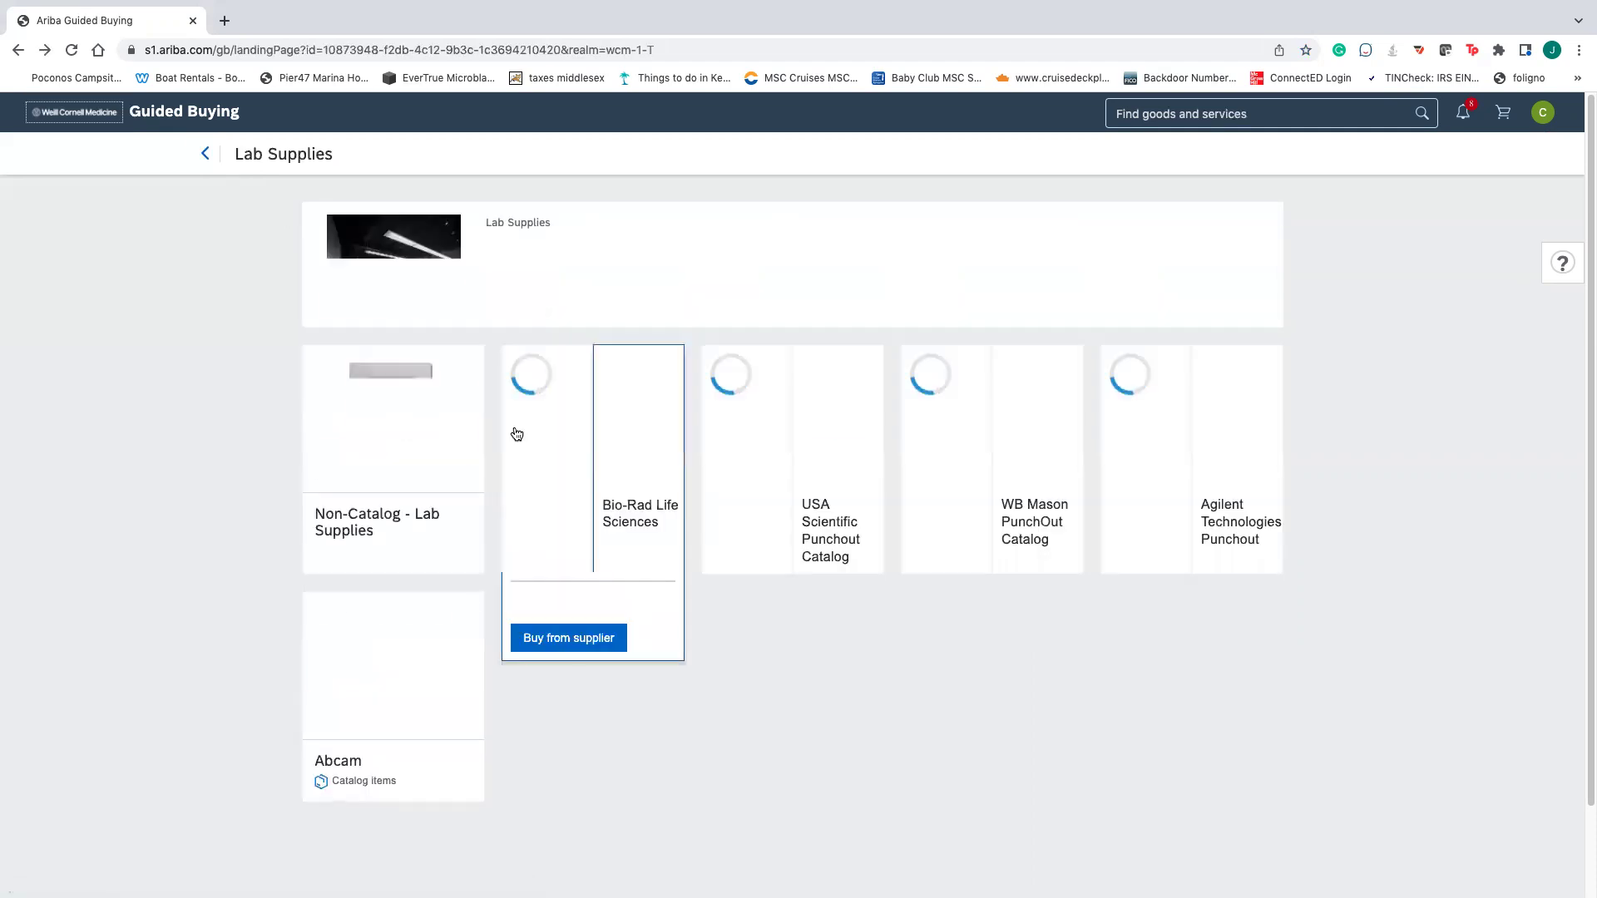
- Back on the home page, check the favorites lists, then list all 15 of your requests
{"action": "left_click", "coordinate": [204, 156]}
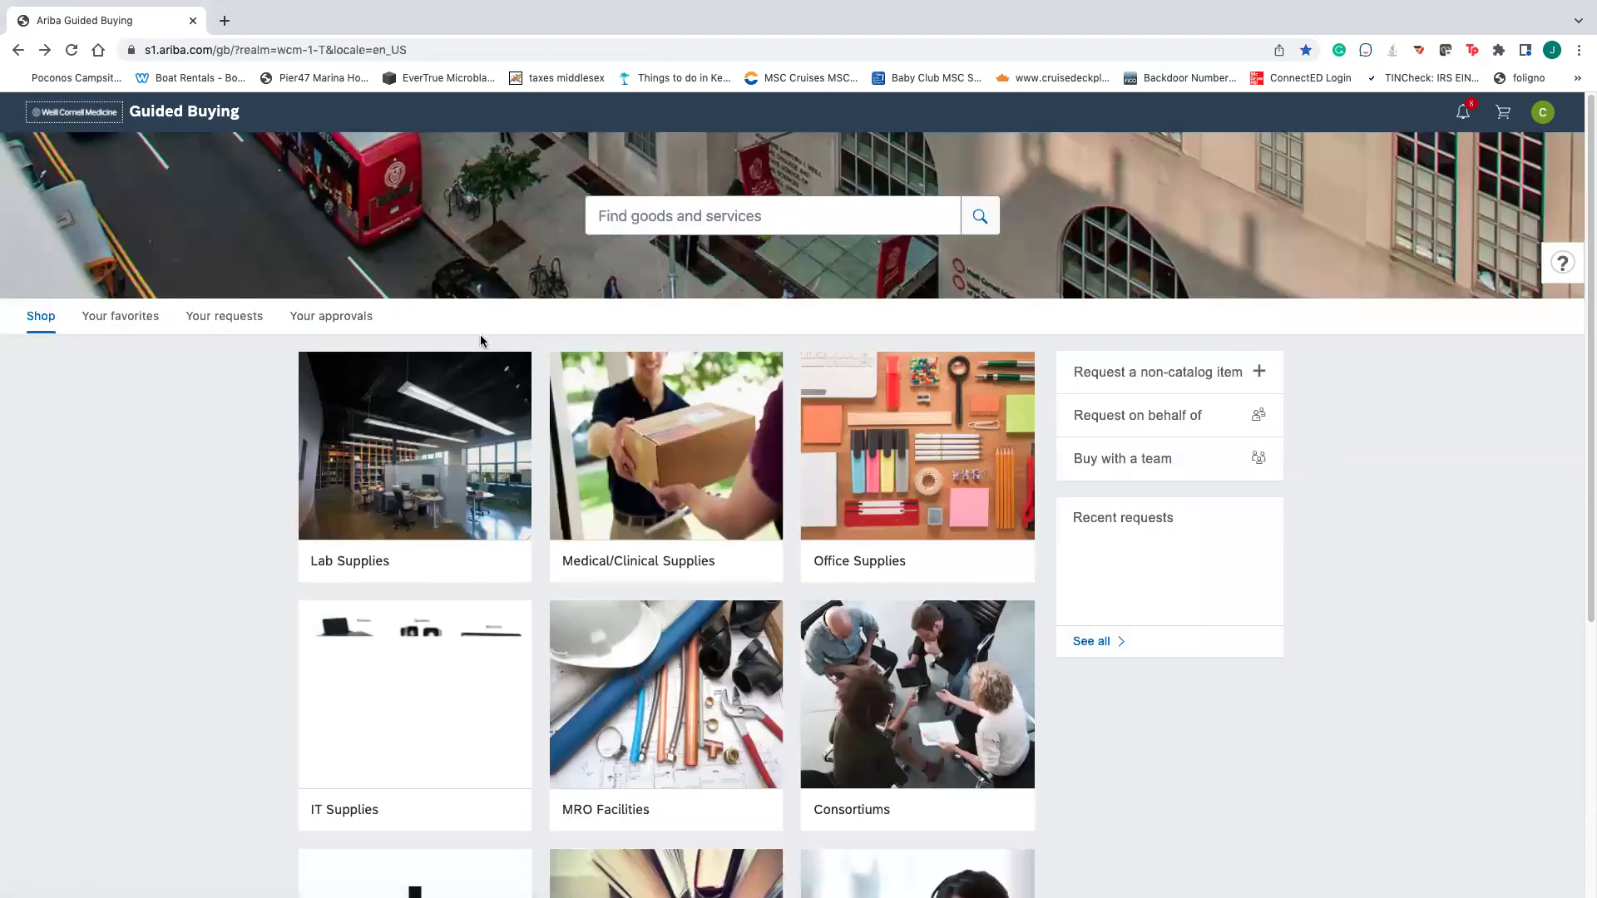
{"action": "left_click", "coordinate": [139, 320]}
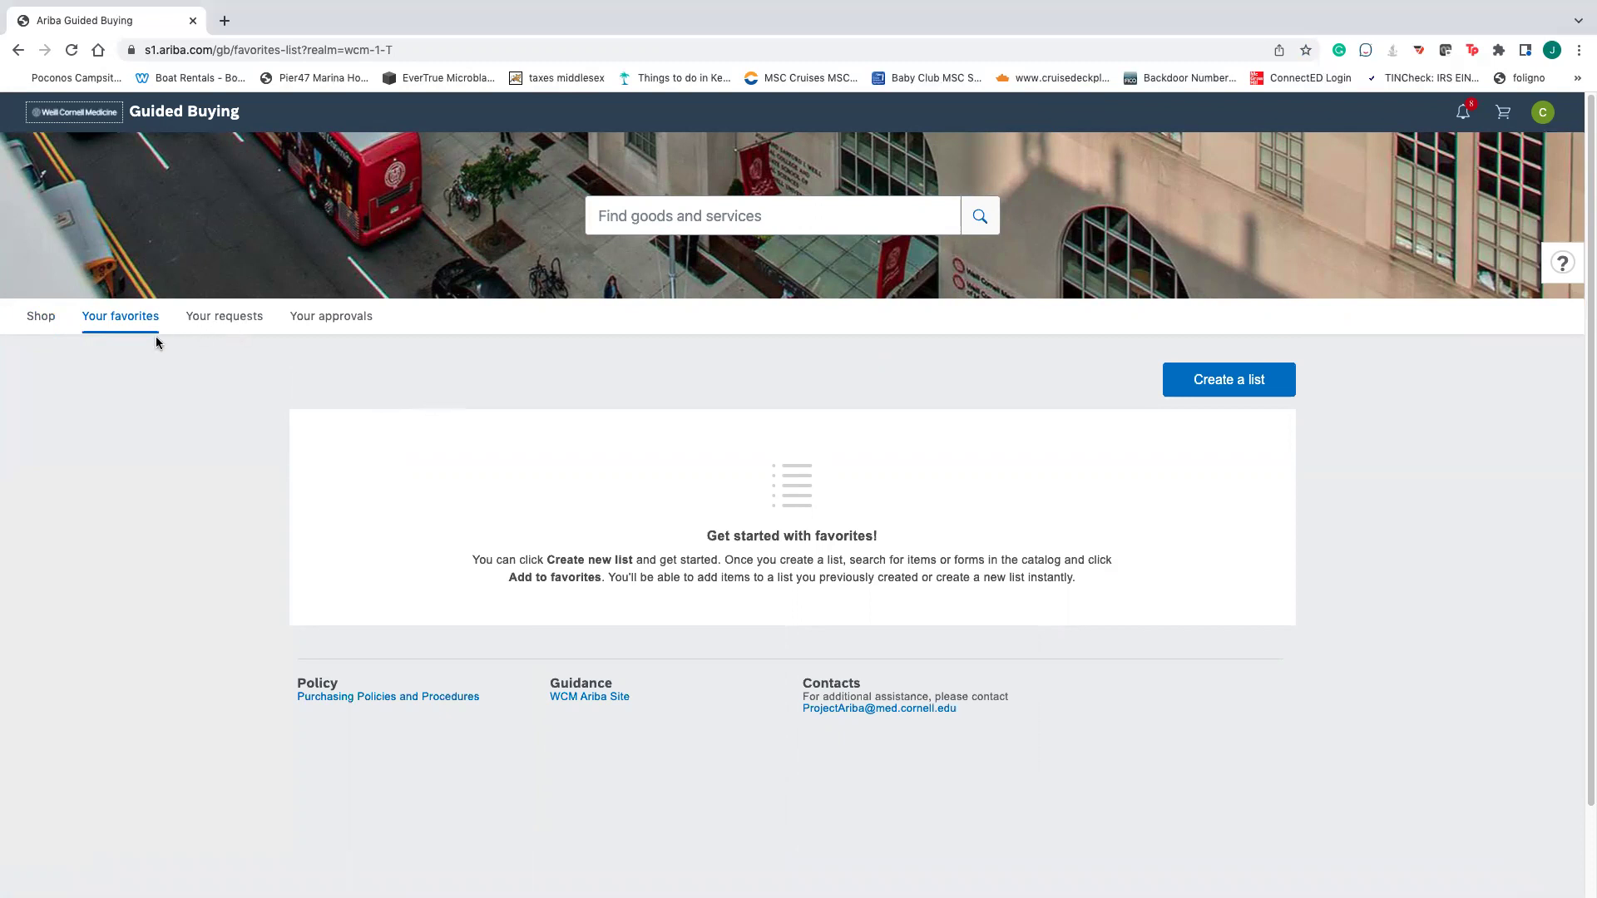
{"action": "left_click", "coordinate": [210, 324]}
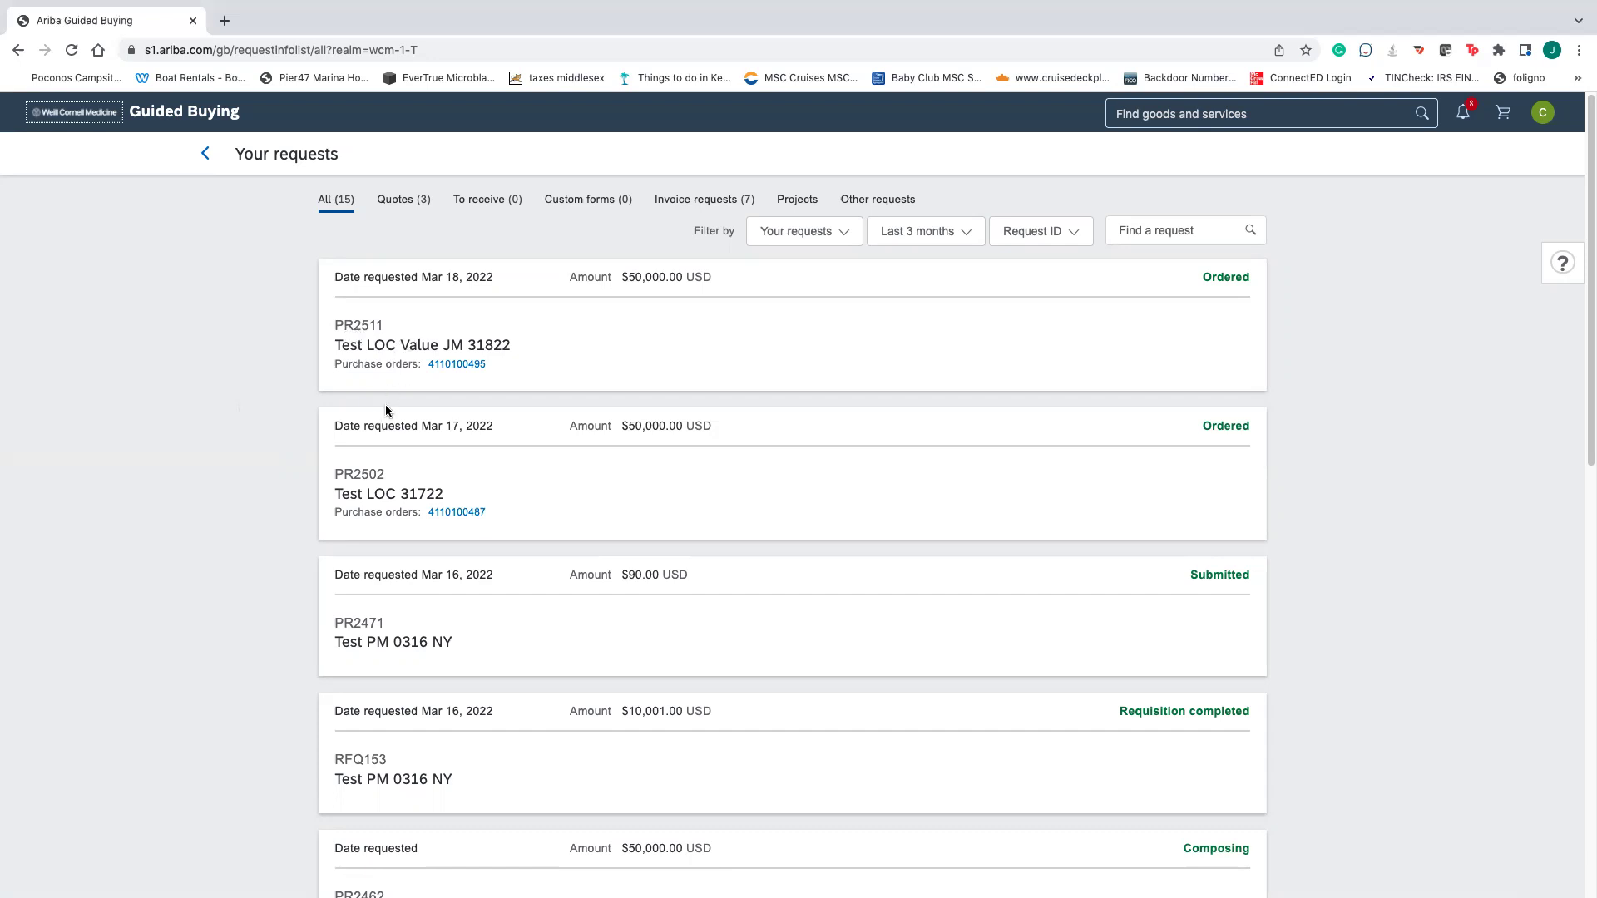
- Inspect the Last 3 months, Request ID and Your requests filters, then show the RFQ153, RFQ150 and RFQ148 quotes
{"action": "scroll", "coordinate": [416, 413], "scroll_direction": "down", "scroll_amount": 2}
{"action": "scroll", "coordinate": [416, 417], "scroll_direction": "down", "scroll_amount": 6}
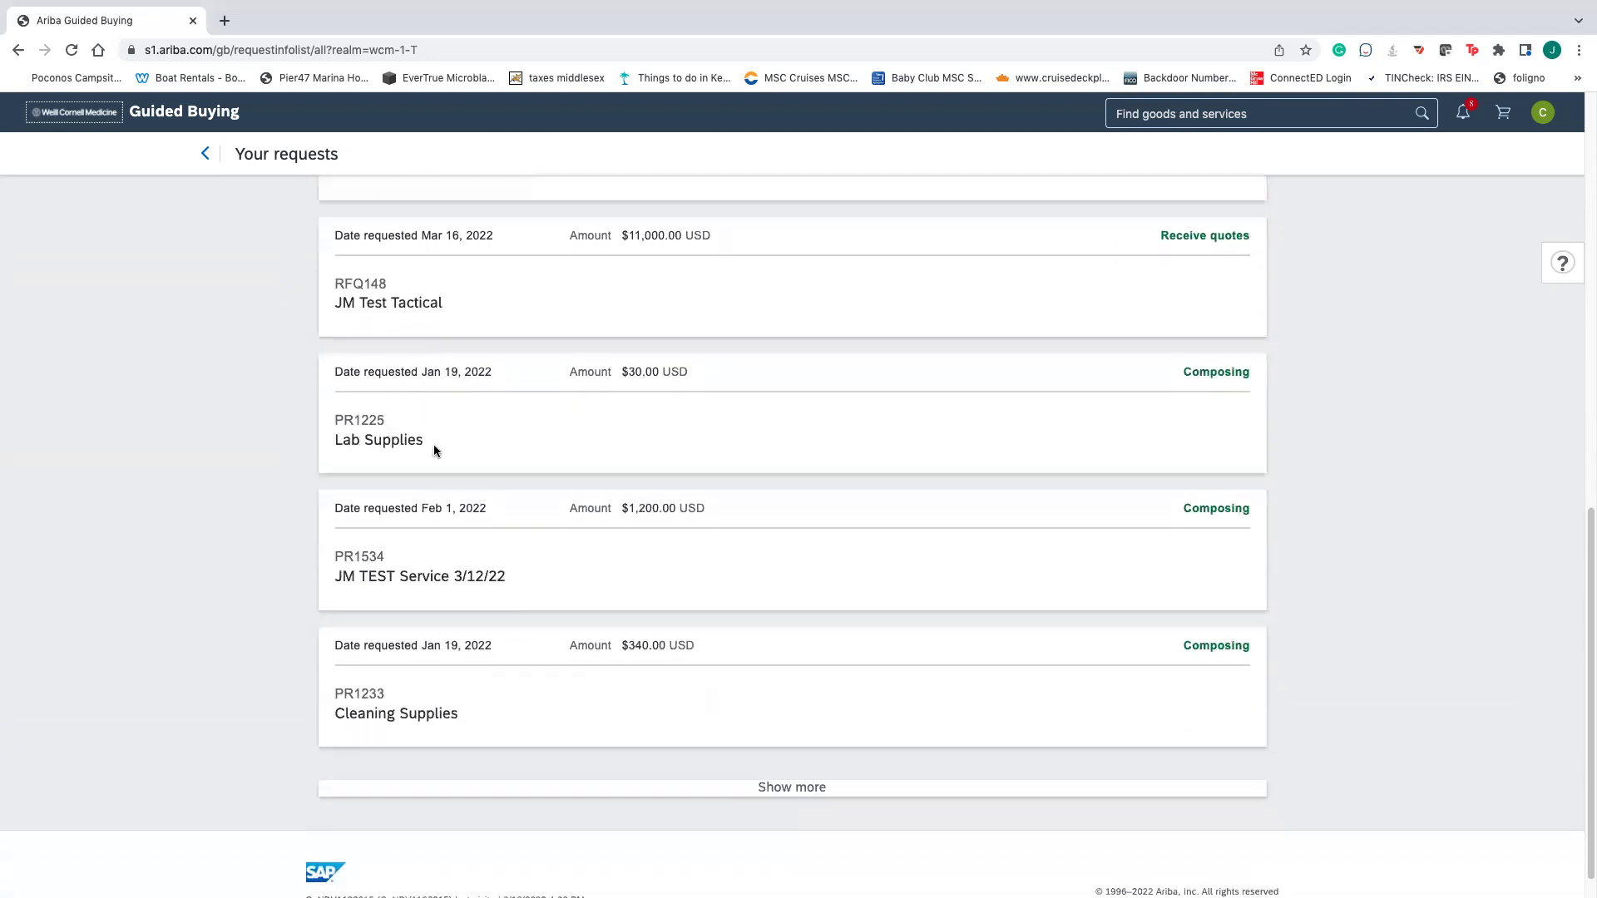
{"action": "scroll", "coordinate": [432, 441], "scroll_direction": "up", "scroll_amount": 12}
{"action": "left_click", "coordinate": [923, 231]}
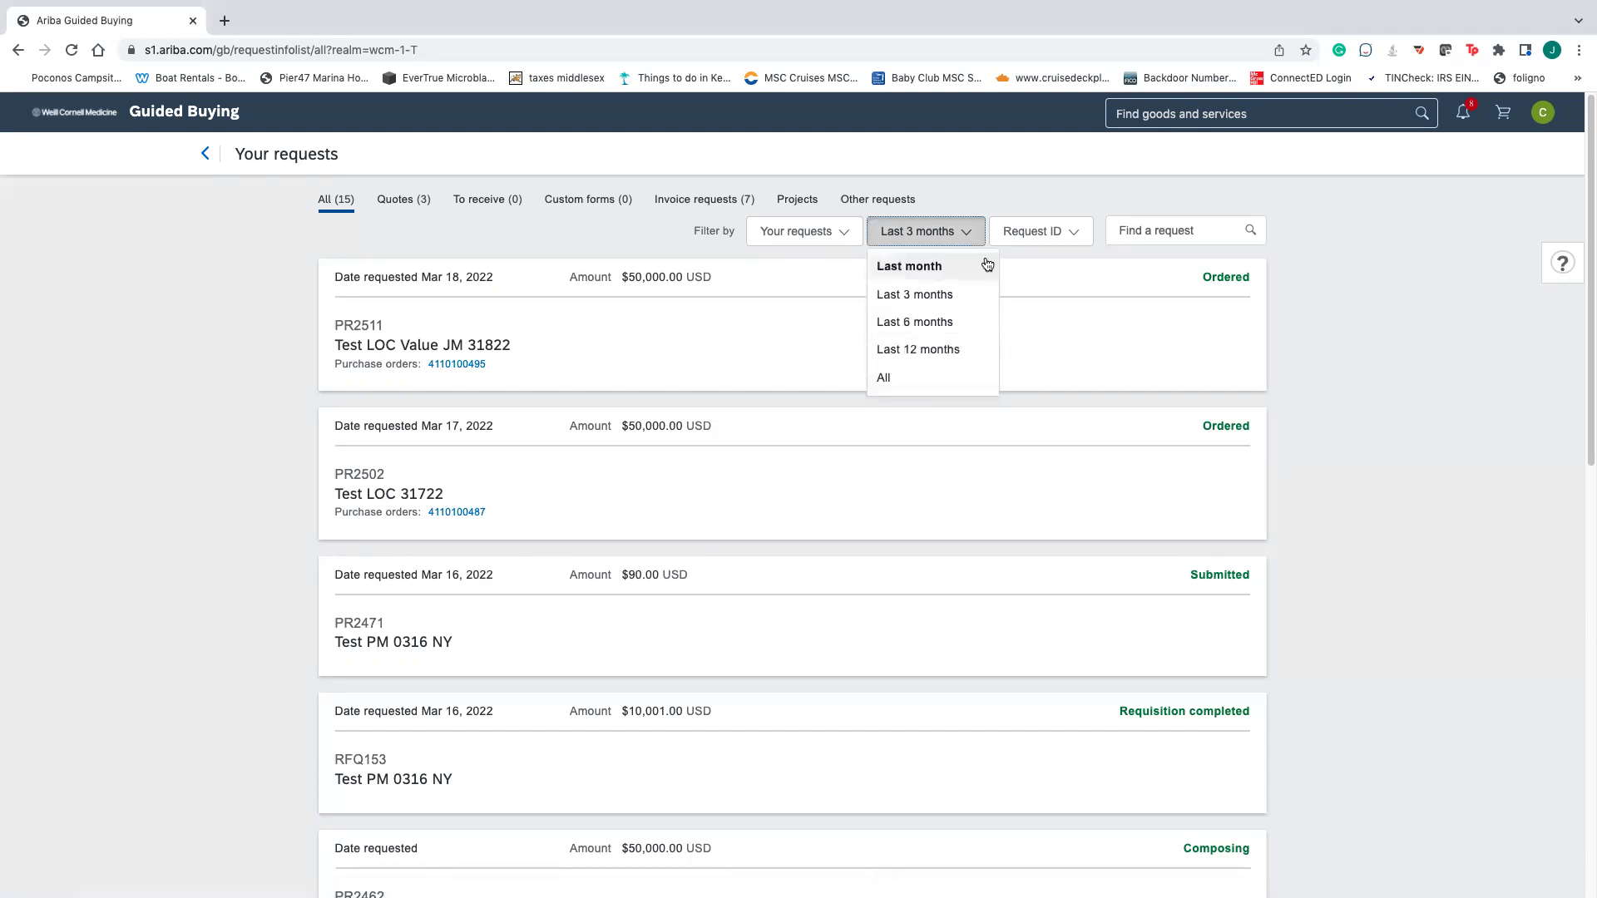
{"action": "left_click", "coordinate": [1042, 234]}
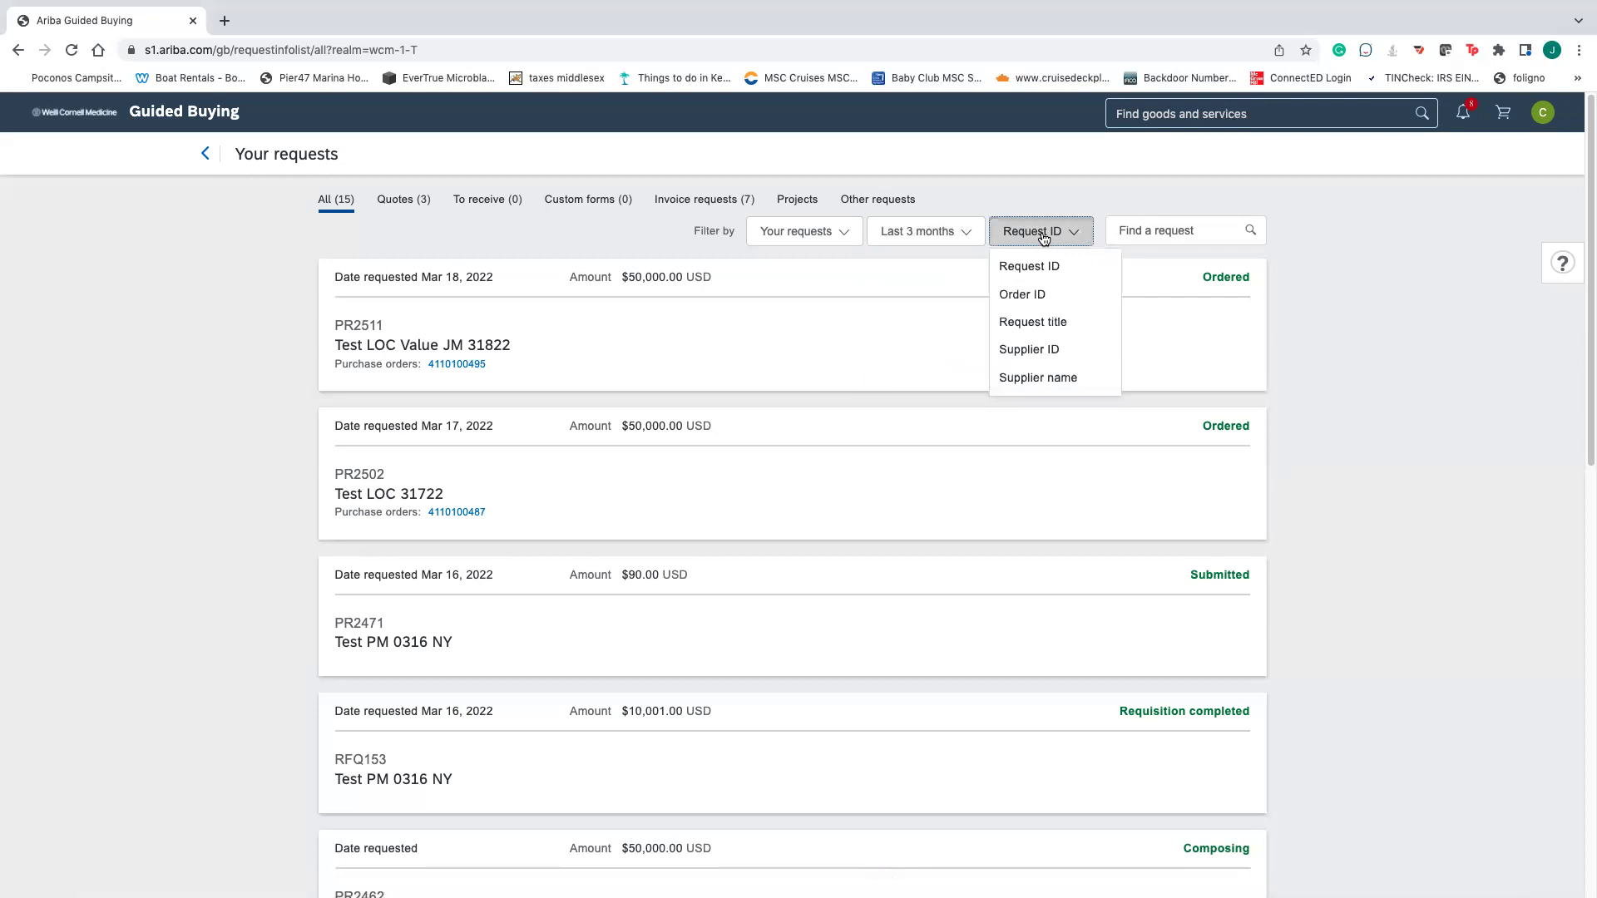
{"action": "left_click", "coordinate": [807, 236]}
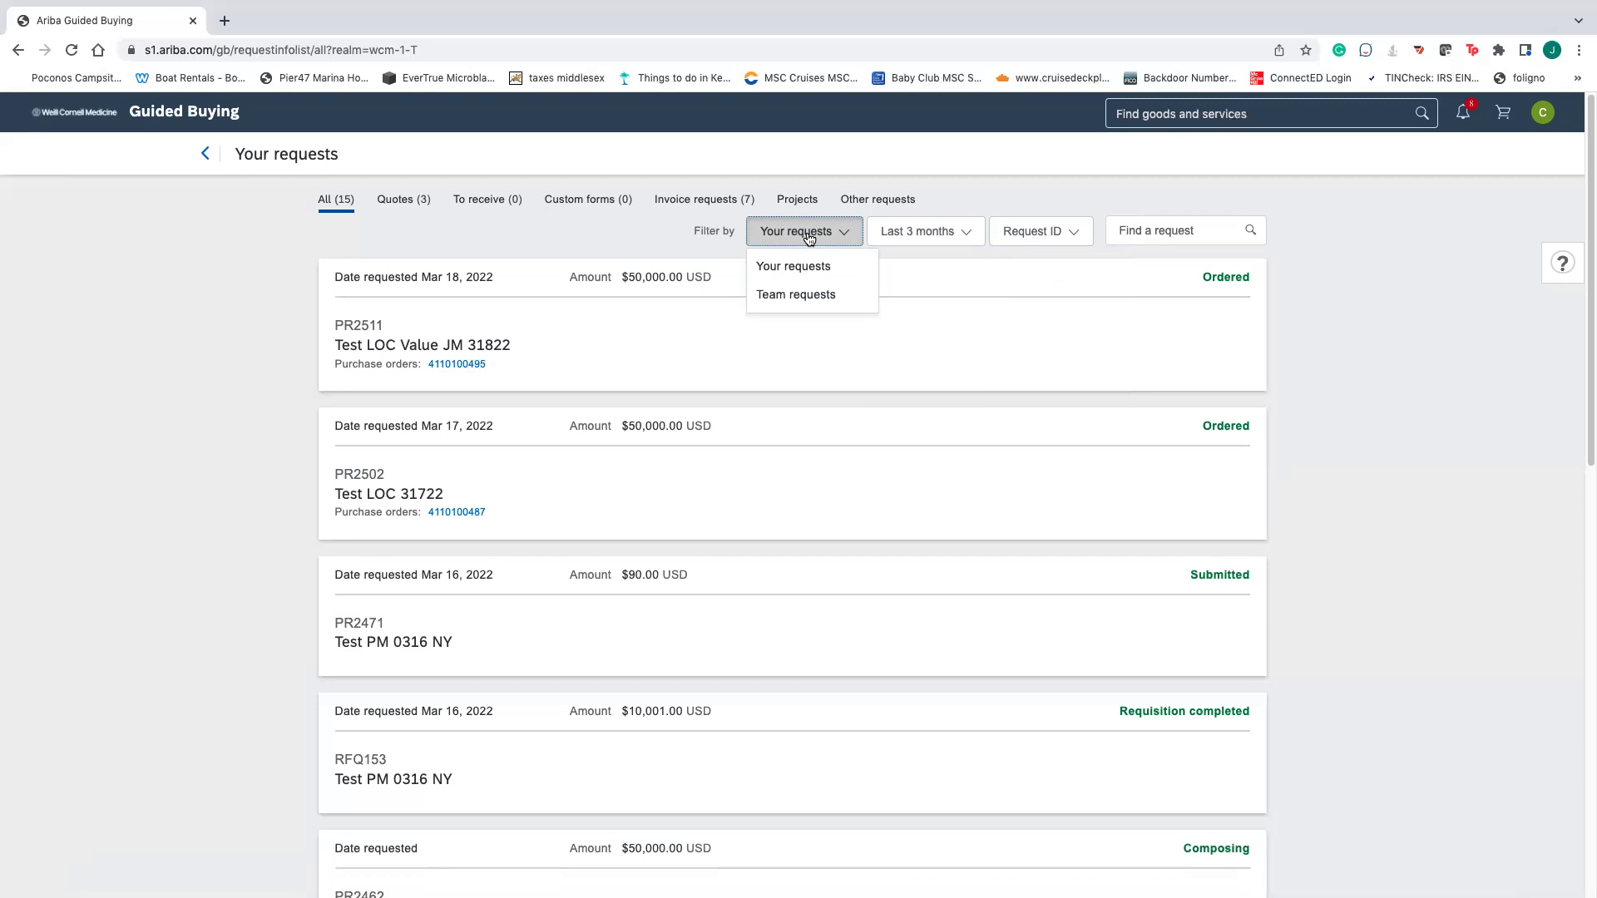
{"action": "left_click", "coordinate": [397, 204]}
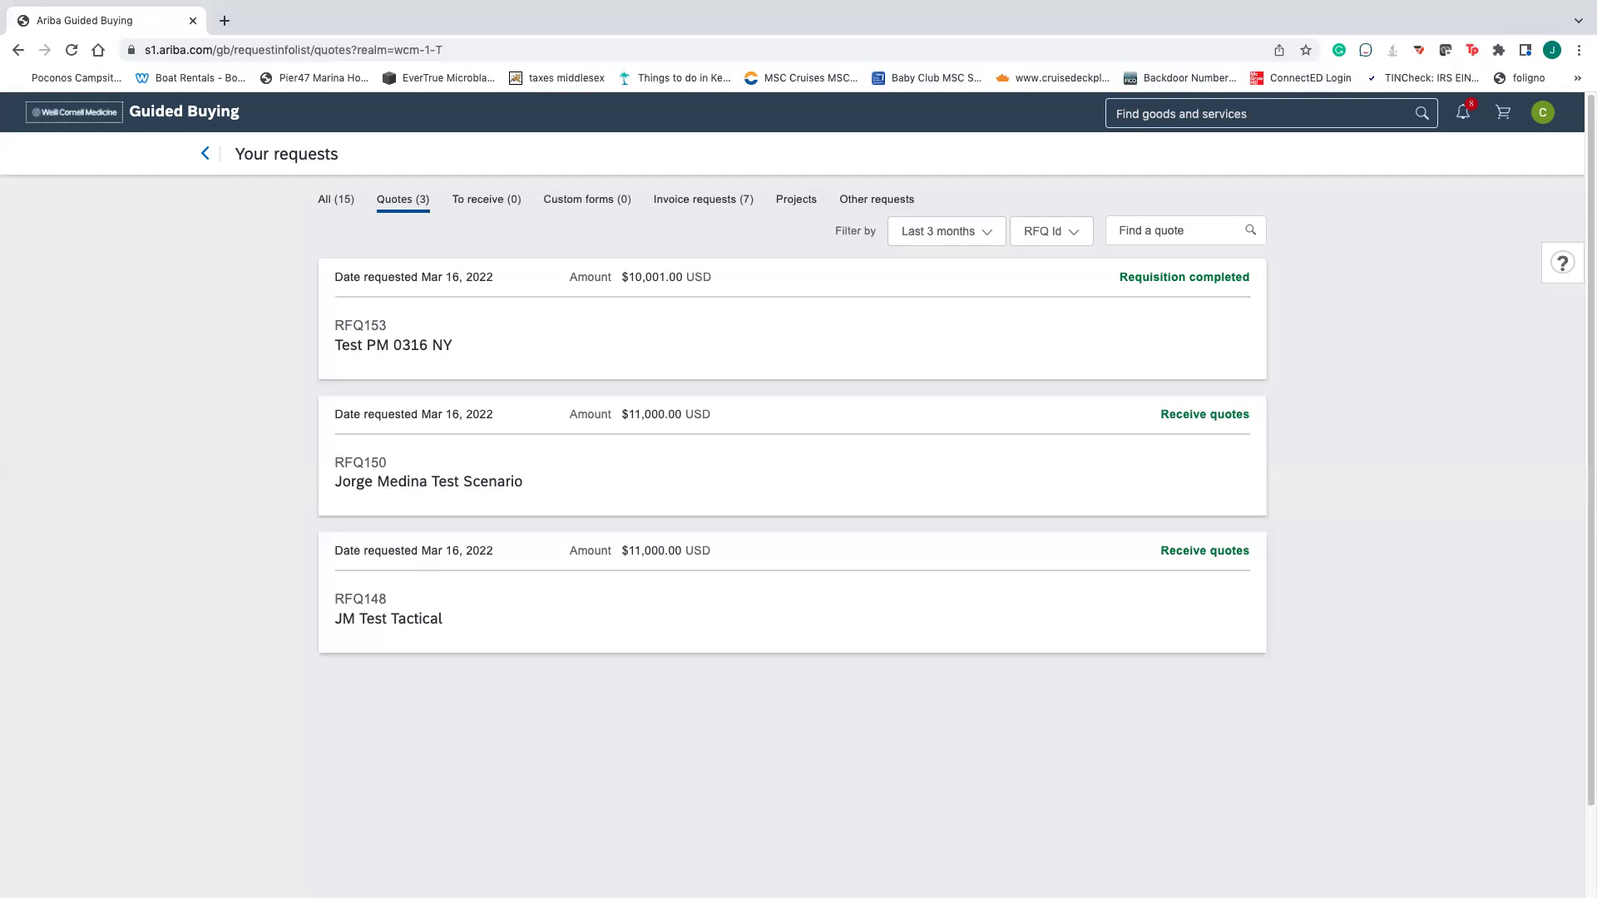
{"action": "left_click", "coordinate": [468, 354]}
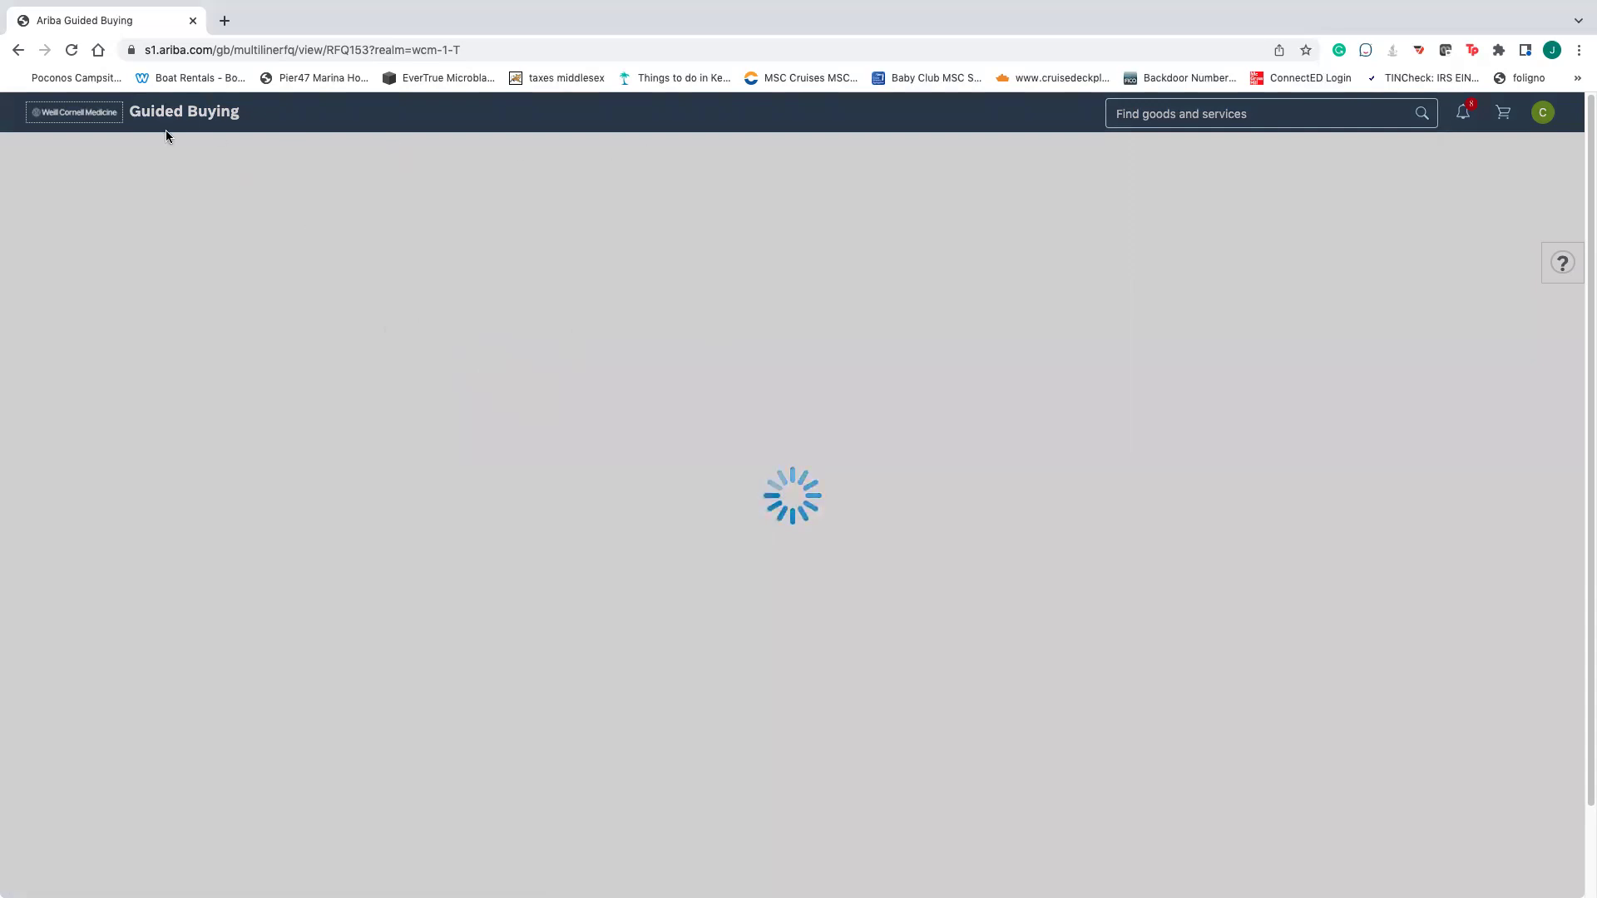
{"action": "left_click", "coordinate": [20, 51]}
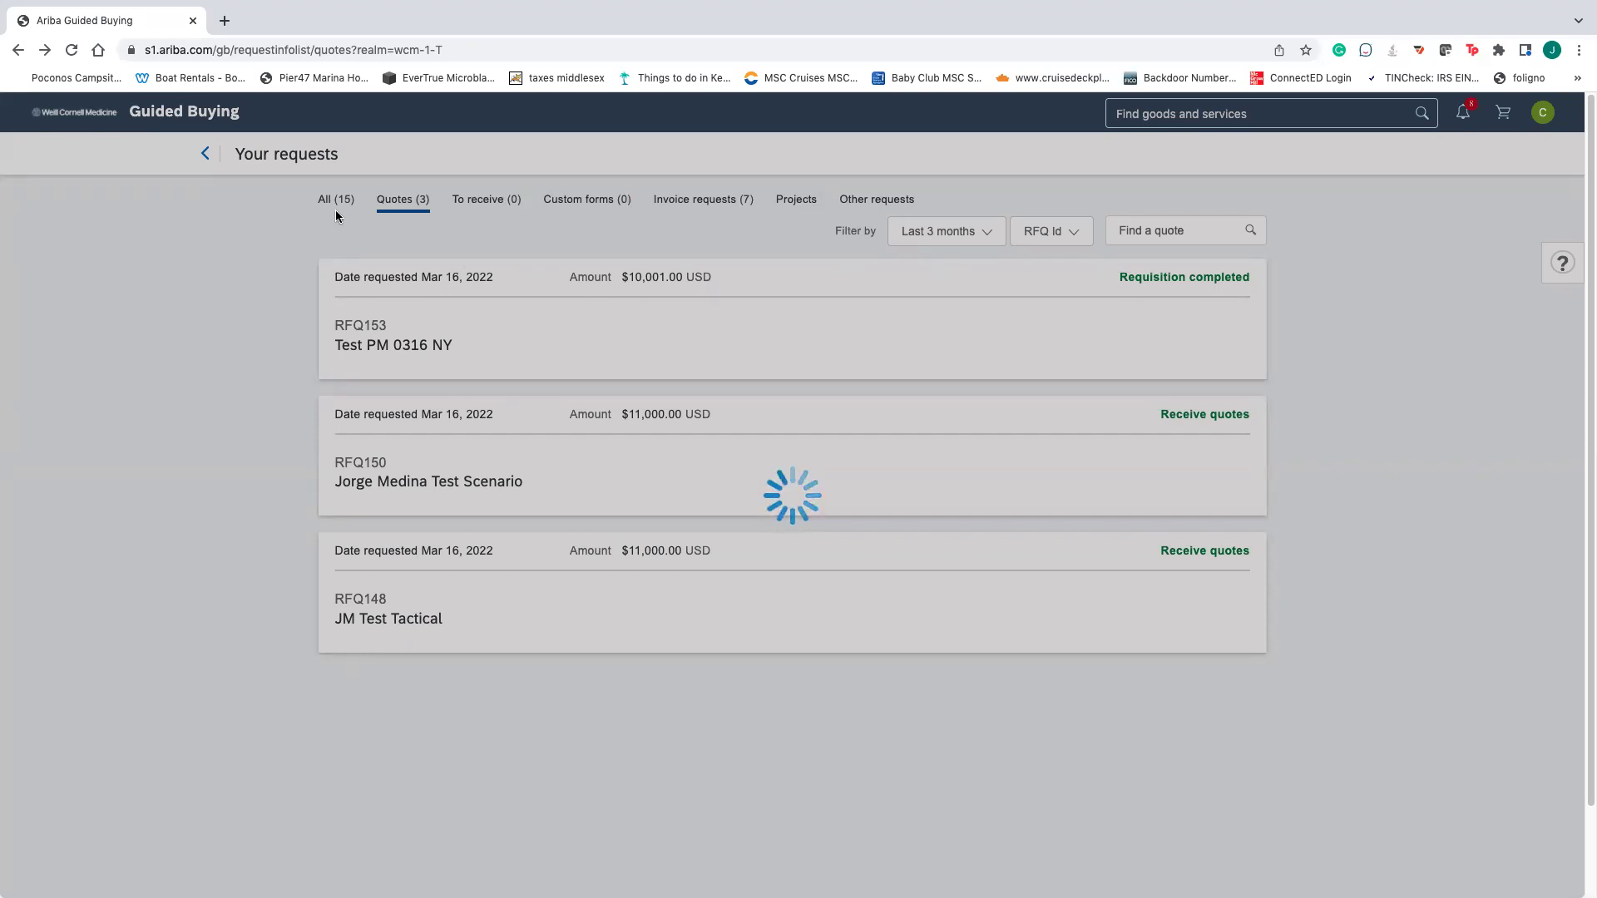
{"action": "left_click", "coordinate": [73, 52]}
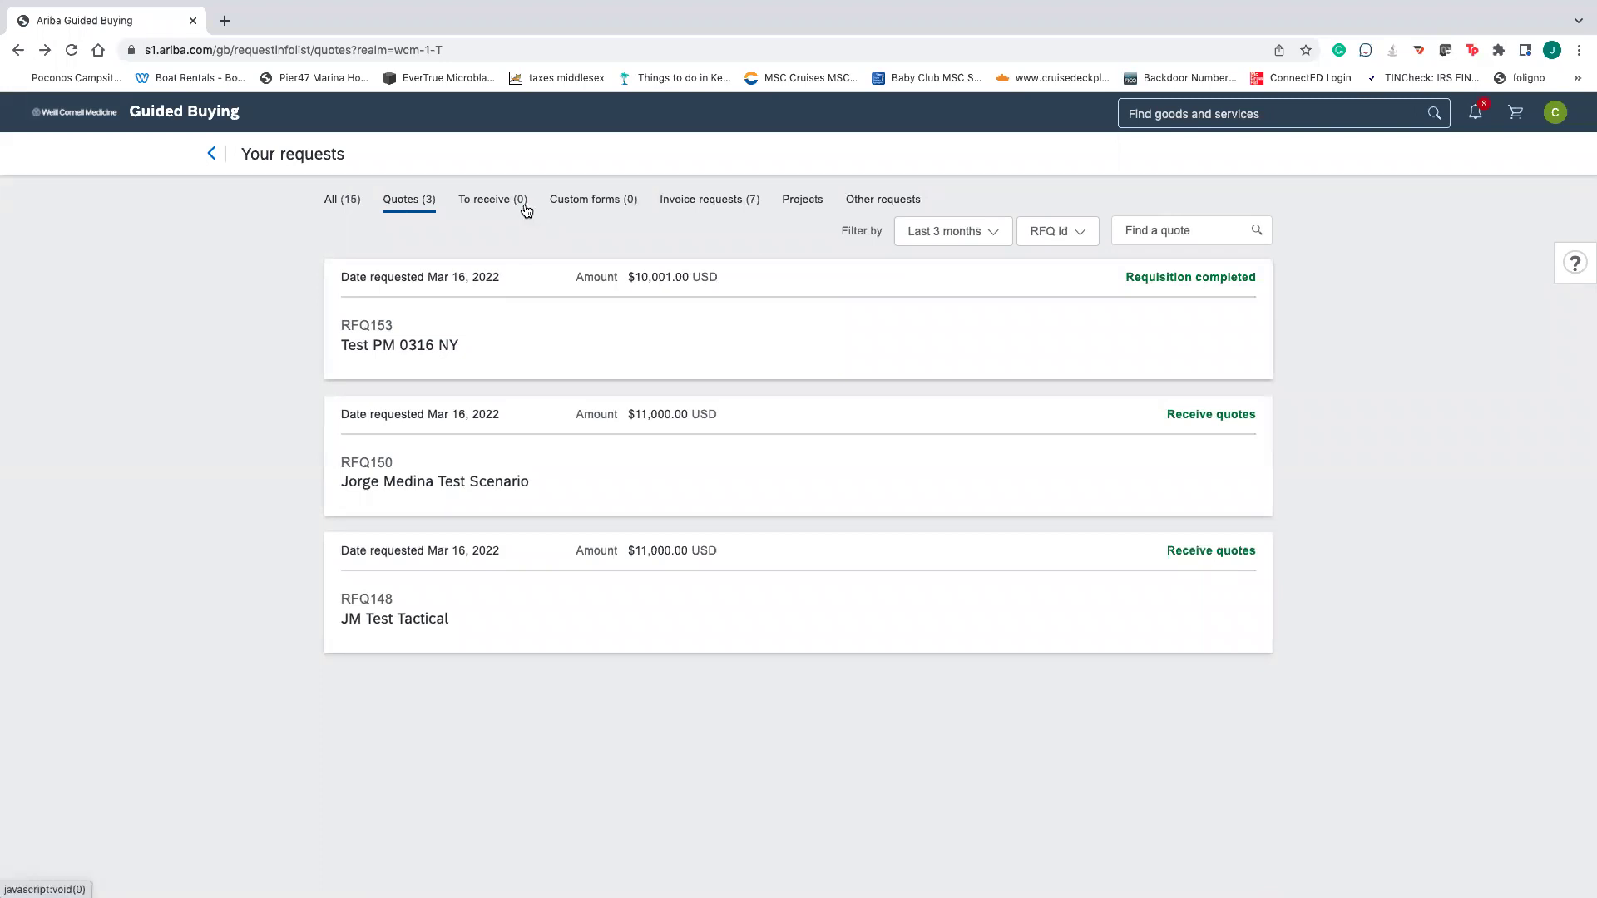
- Check the To receive and Custom forms lists, then scroll through the seven invoice requests
{"action": "left_click", "coordinate": [522, 202]}
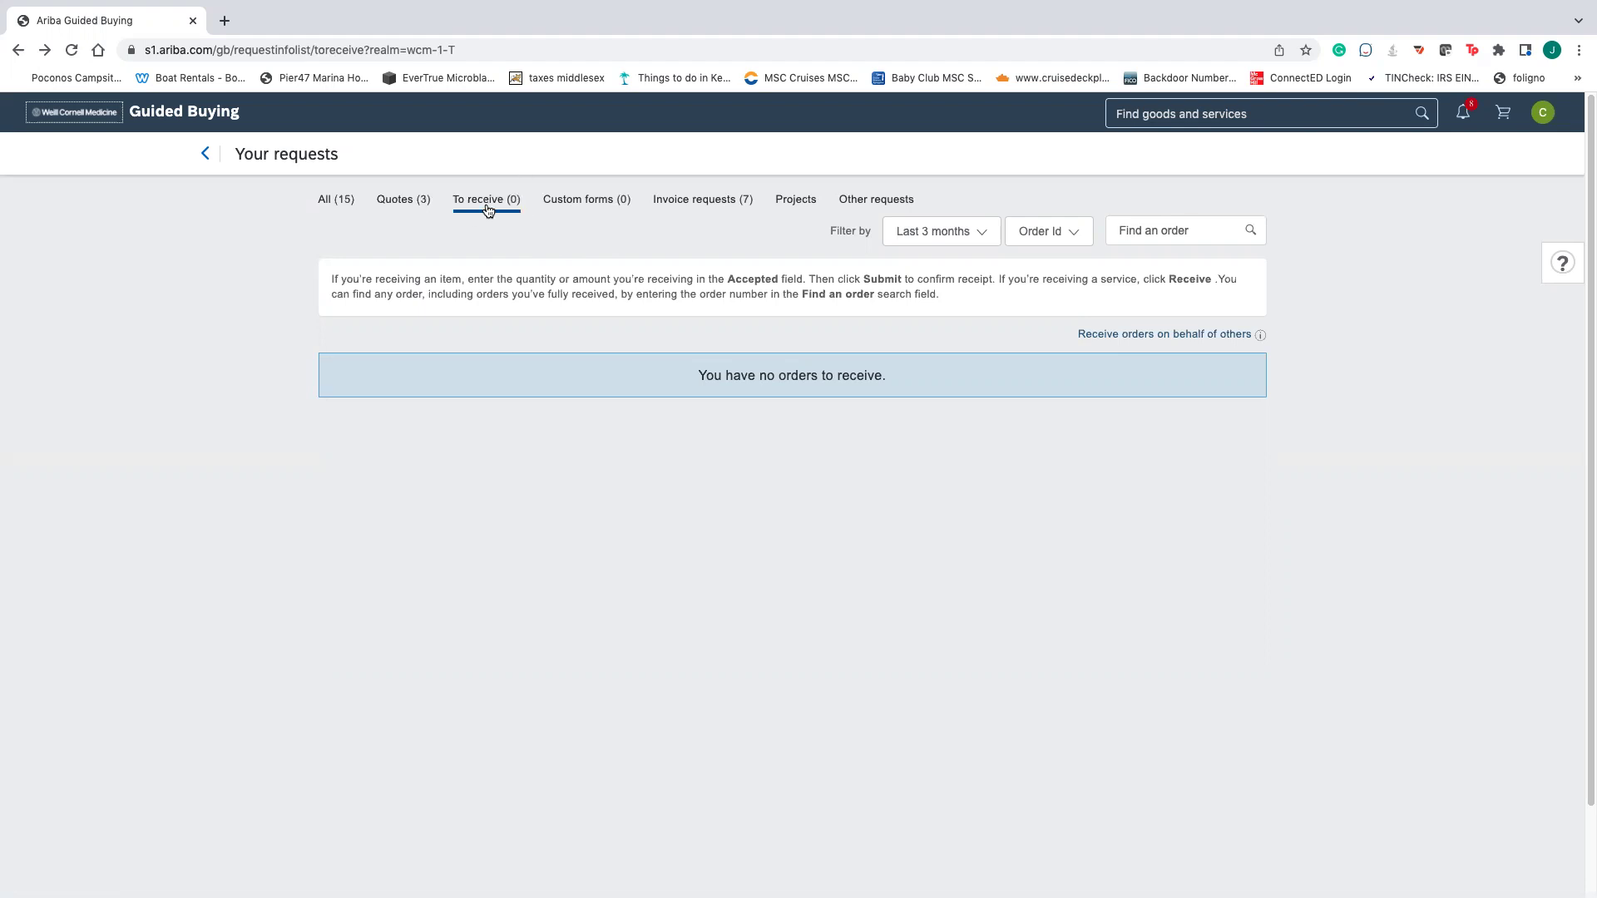
{"action": "left_click", "coordinate": [572, 202]}
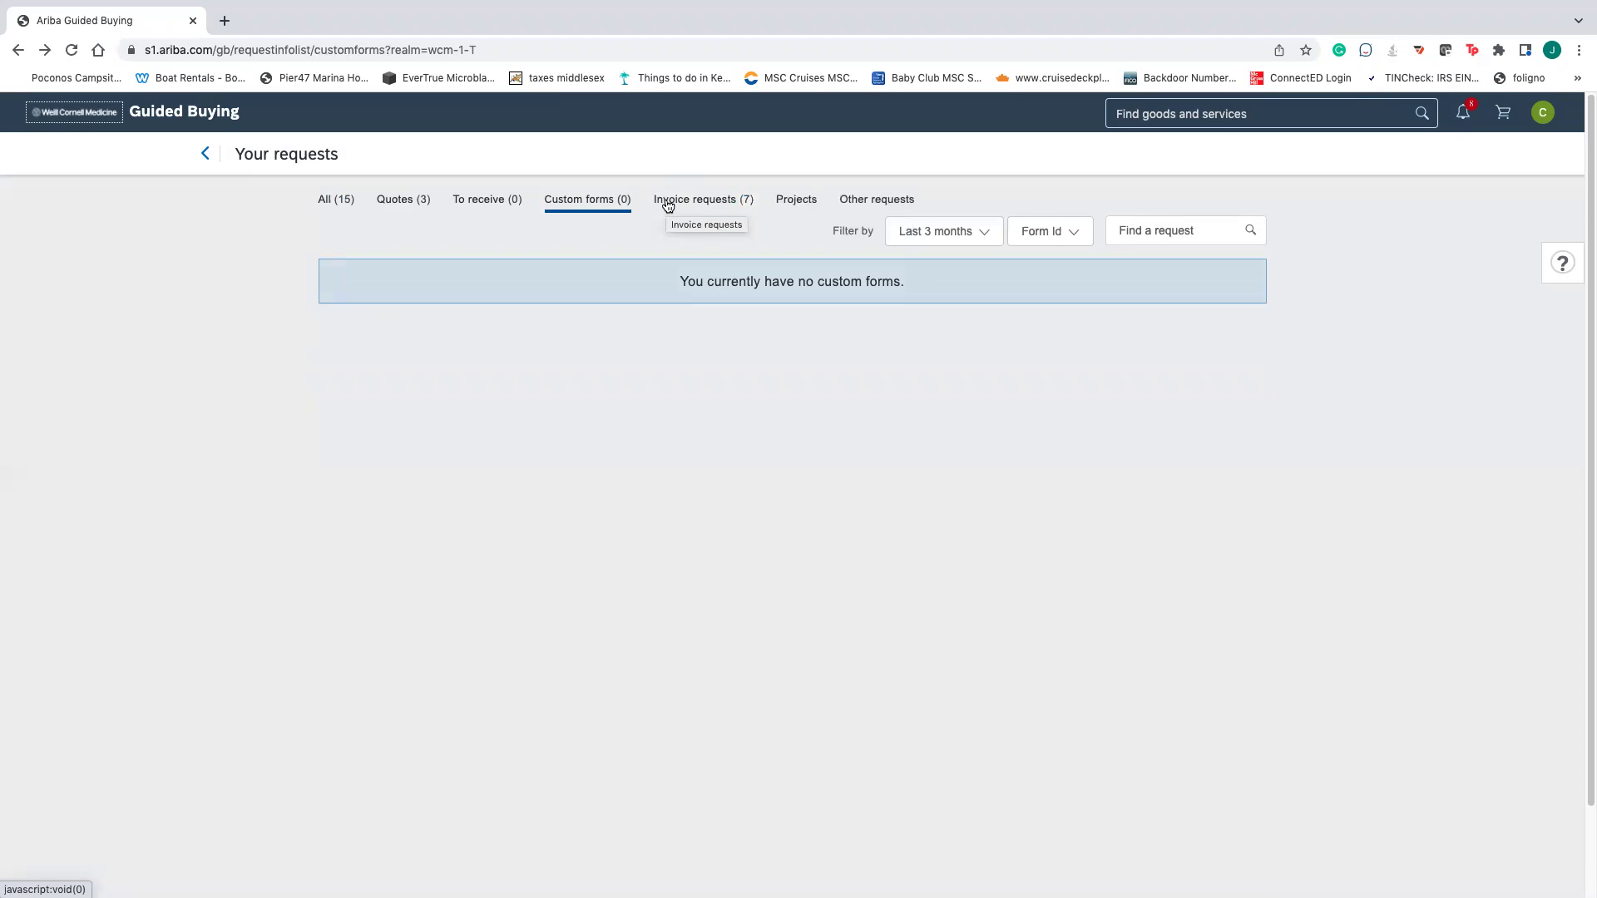
{"action": "left_click", "coordinate": [667, 202]}
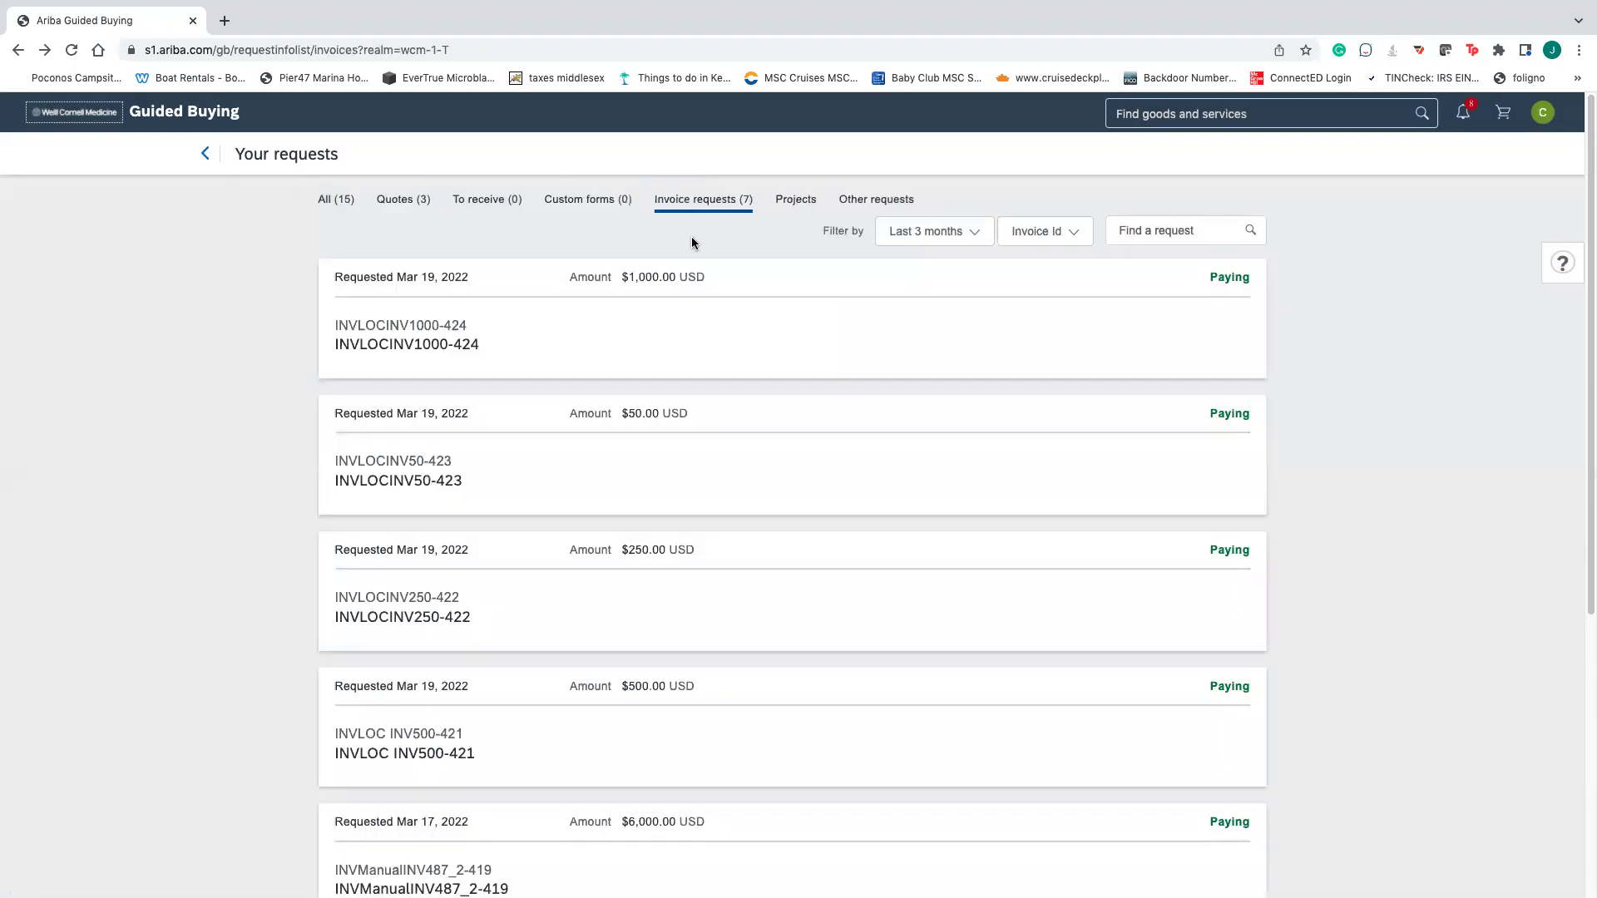
{"action": "scroll", "coordinate": [695, 313], "scroll_direction": "down", "scroll_amount": 1}
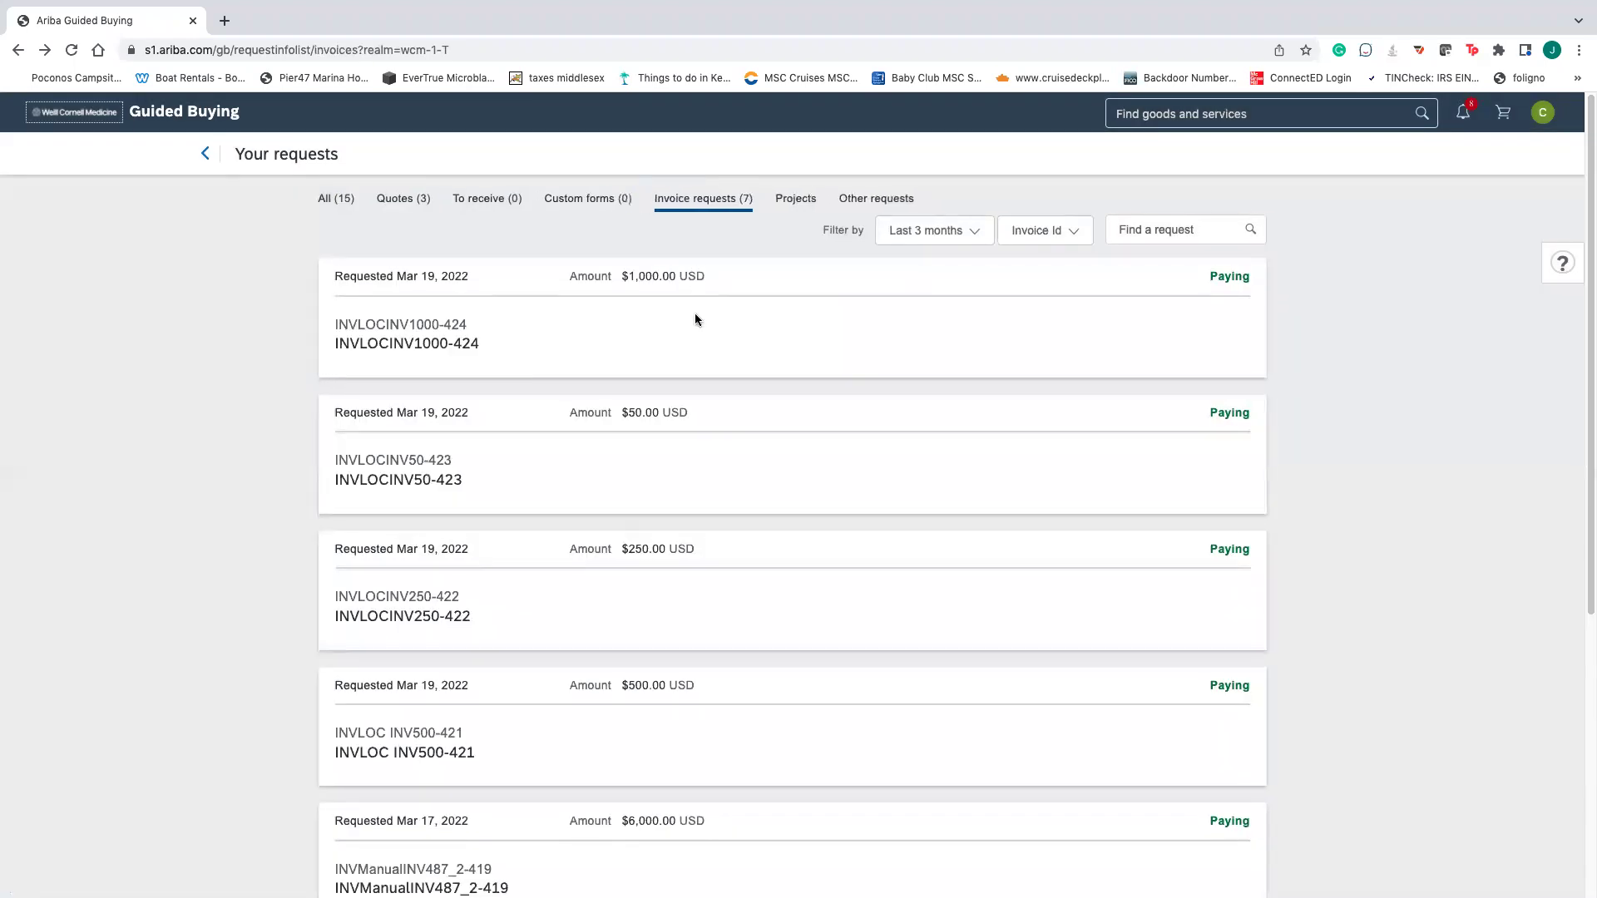
{"action": "scroll", "coordinate": [695, 314], "scroll_direction": "up", "scroll_amount": 1}
{"action": "scroll", "coordinate": [747, 312], "scroll_direction": "down", "scroll_amount": 5}
{"action": "scroll", "coordinate": [748, 313], "scroll_direction": "down", "scroll_amount": 2}
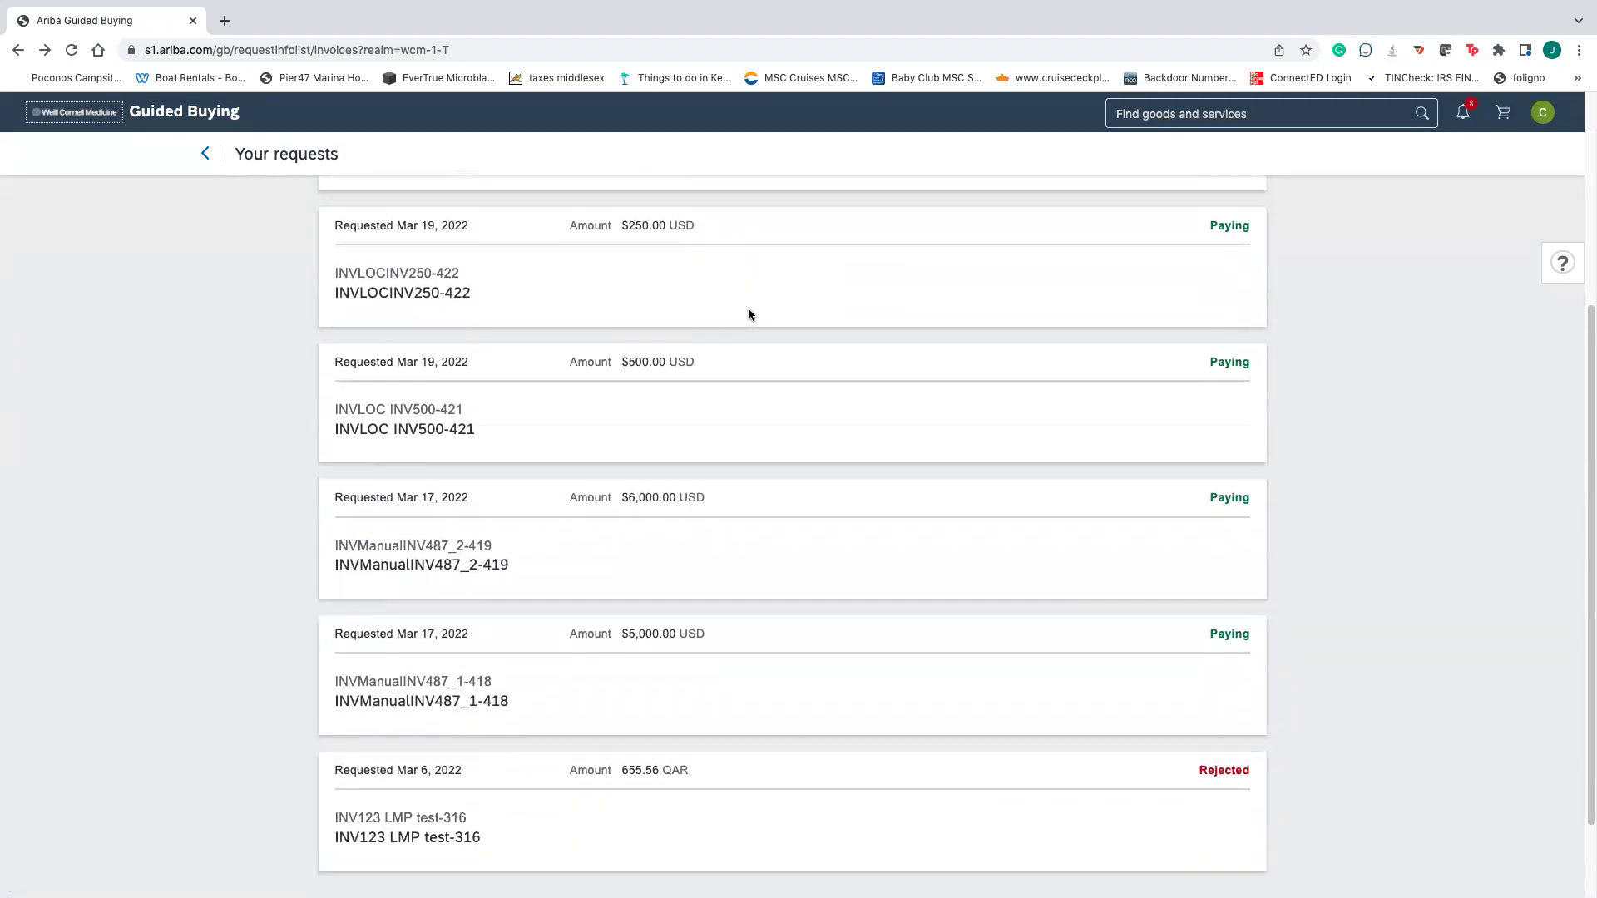
{"action": "scroll", "coordinate": [802, 363], "scroll_direction": "up", "scroll_amount": 3}
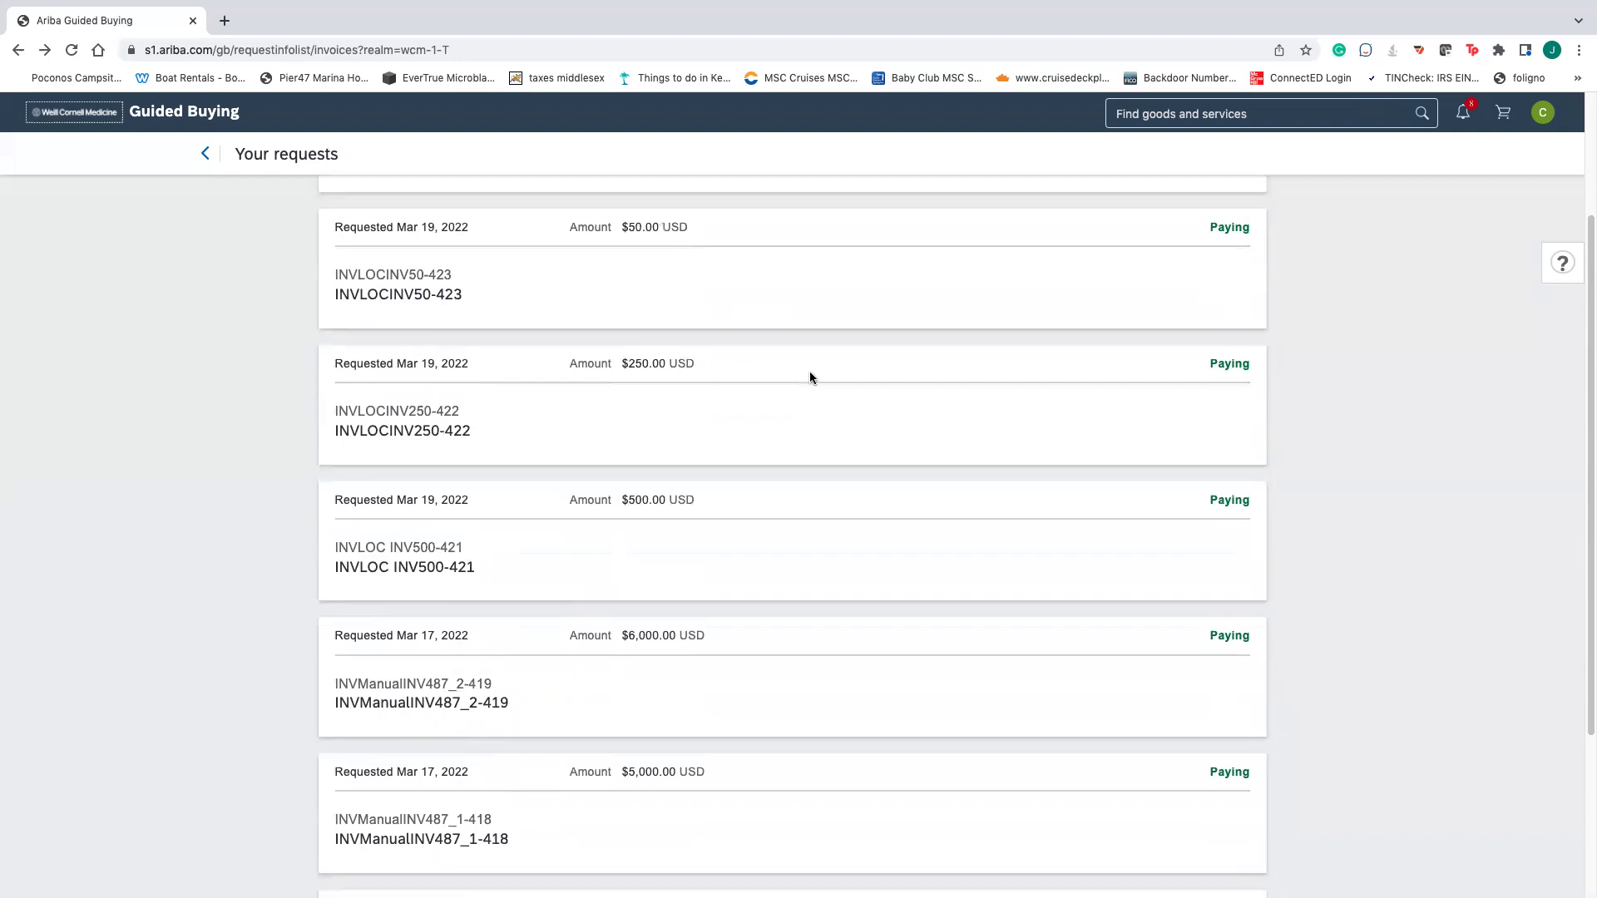
{"action": "scroll", "coordinate": [855, 379], "scroll_direction": "down", "scroll_amount": 5}
{"action": "scroll", "coordinate": [855, 378], "scroll_direction": "up", "scroll_amount": 9}
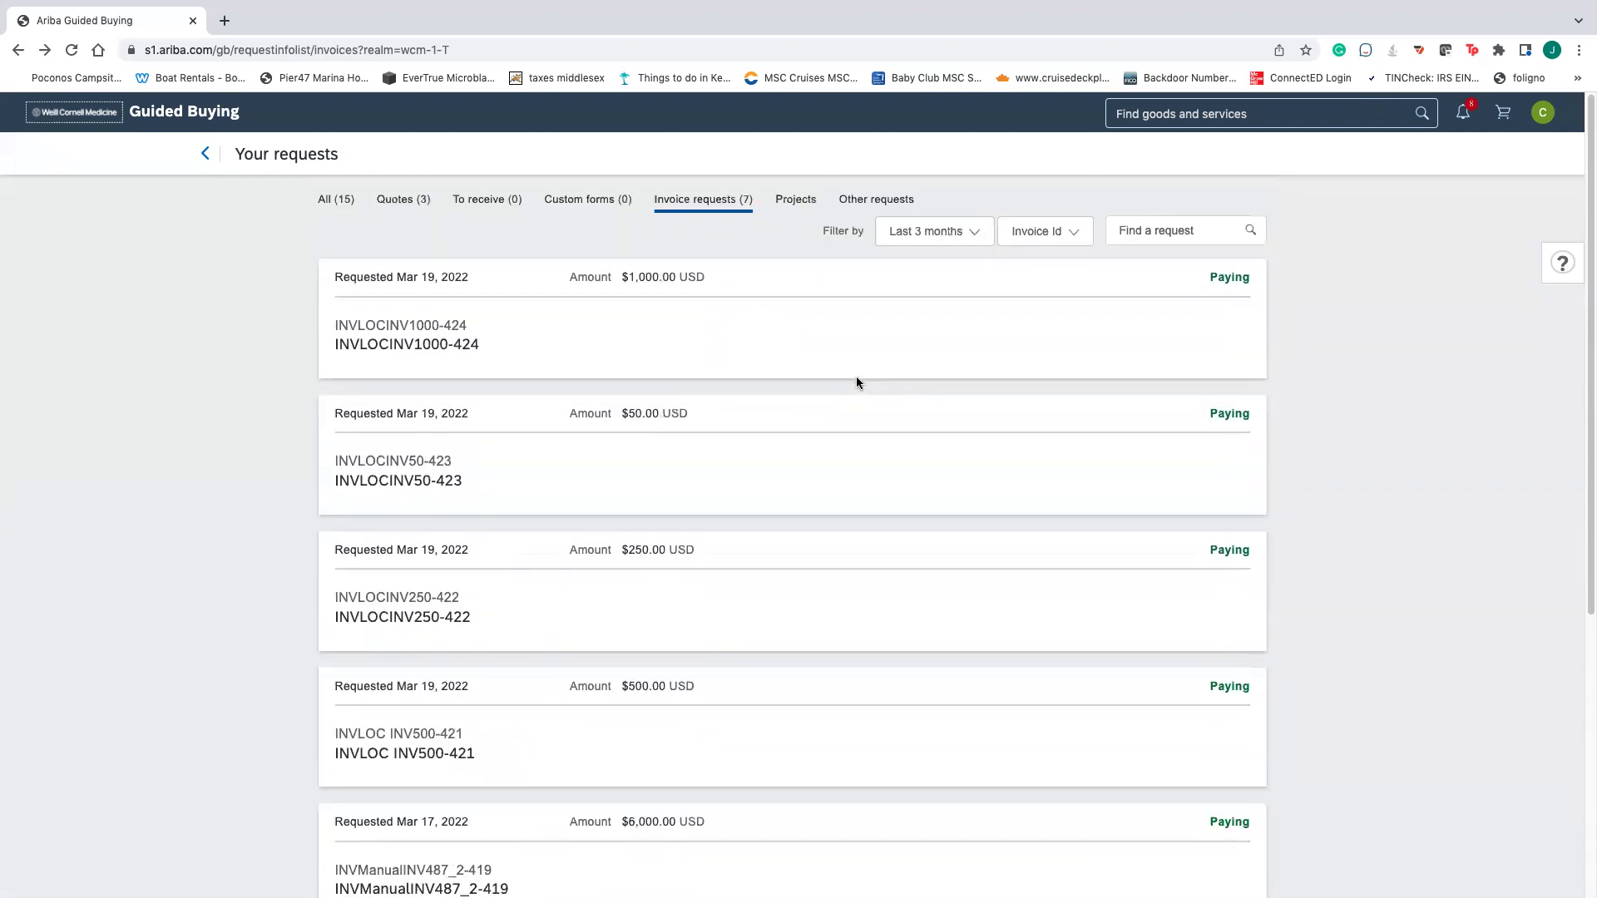
- Return home, view Your approvals, then log out from the profile menu
{"action": "left_click", "coordinate": [209, 156]}
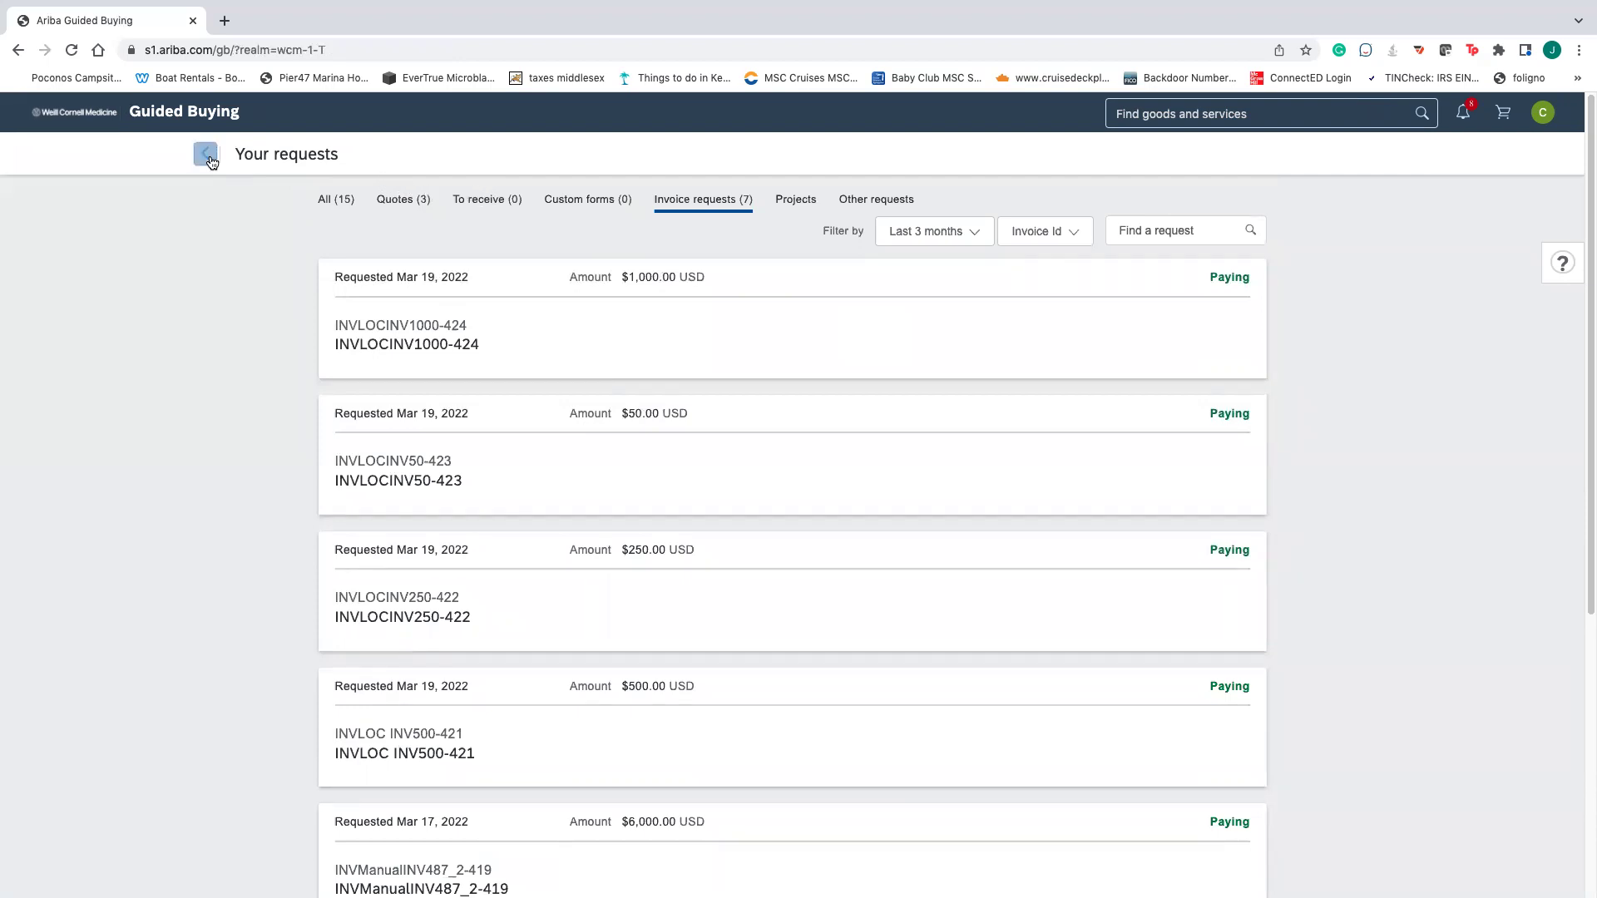
{"action": "left_click", "coordinate": [321, 323]}
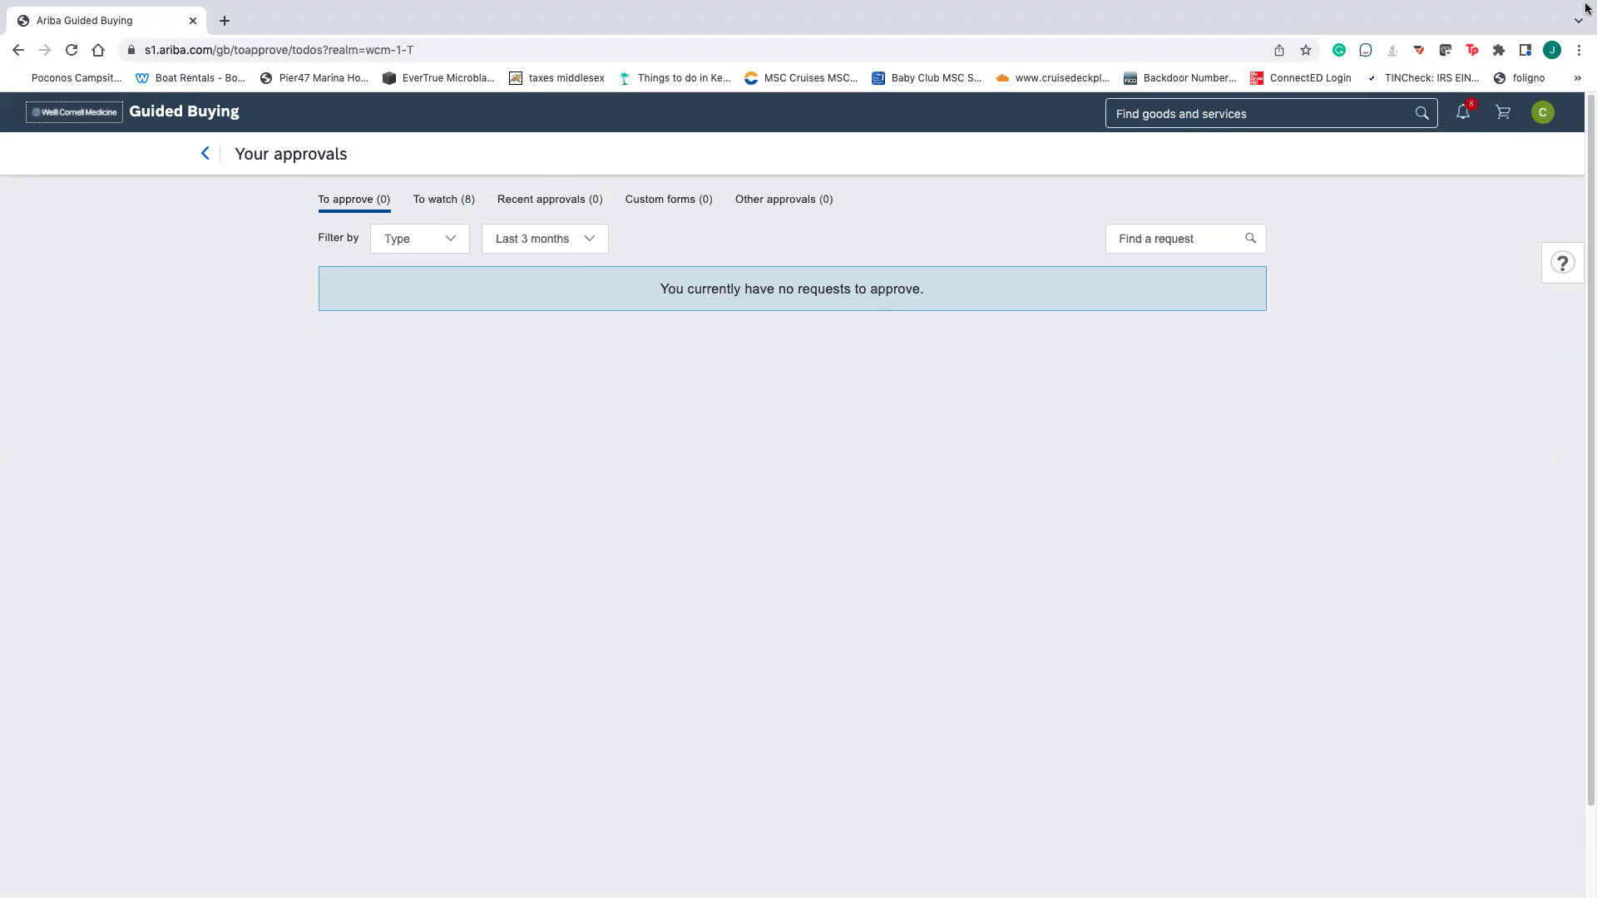
{"action": "left_click", "coordinate": [1543, 112]}
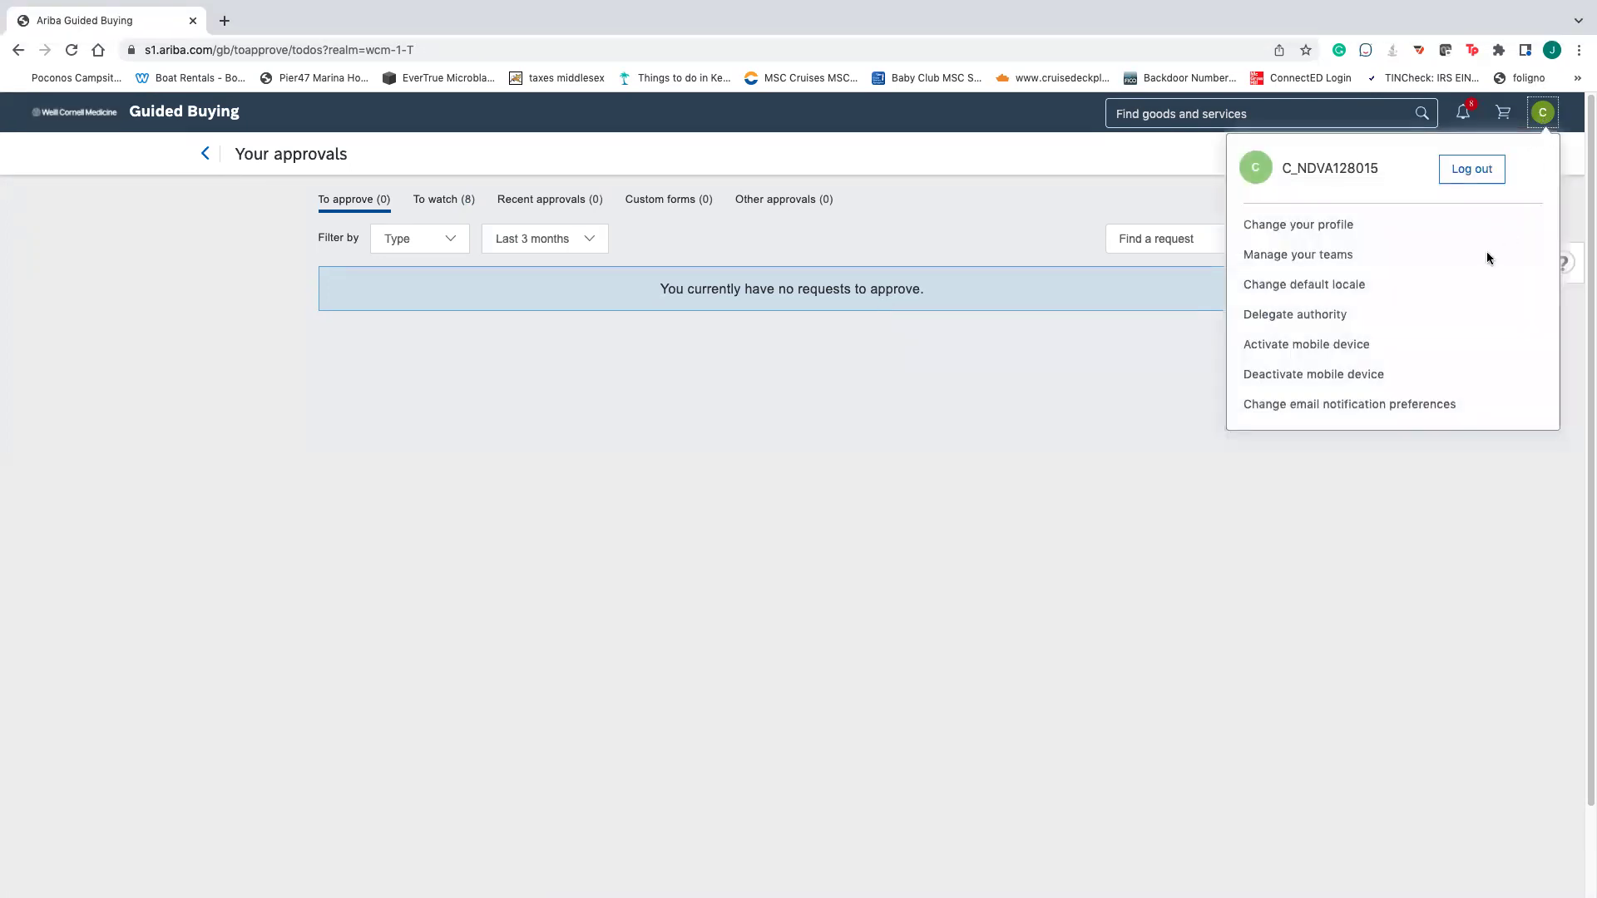
{"action": "left_click", "coordinate": [1480, 178]}
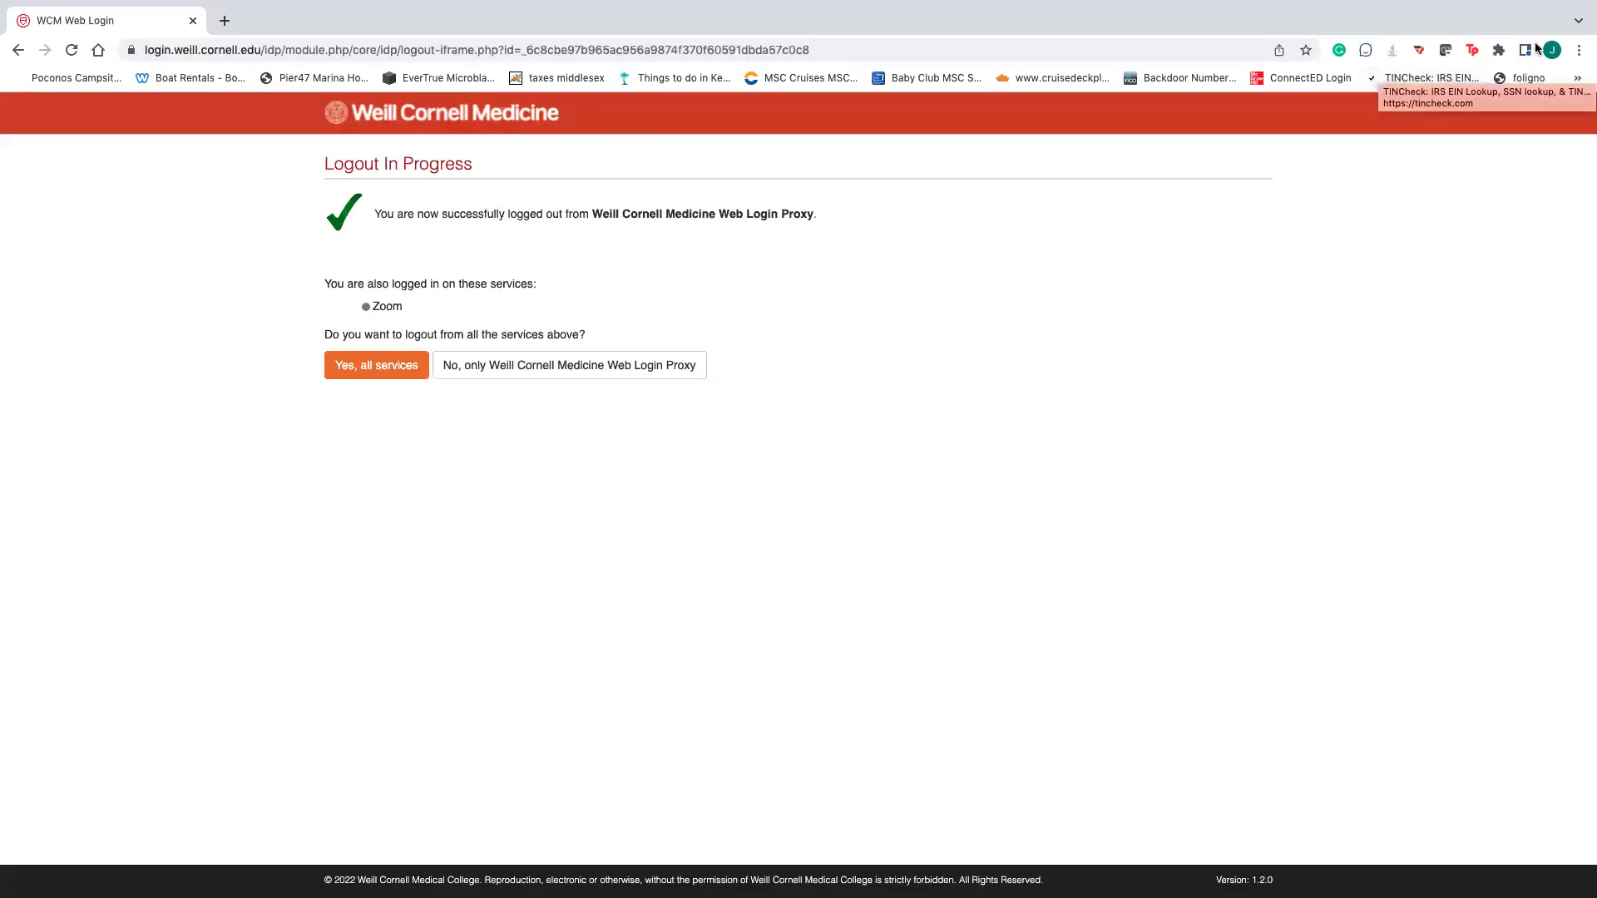
- Reopen Guided Buying from the browser bookmark and choose Weill Cornell Medicine
{"action": "left_click", "coordinate": [1578, 51]}
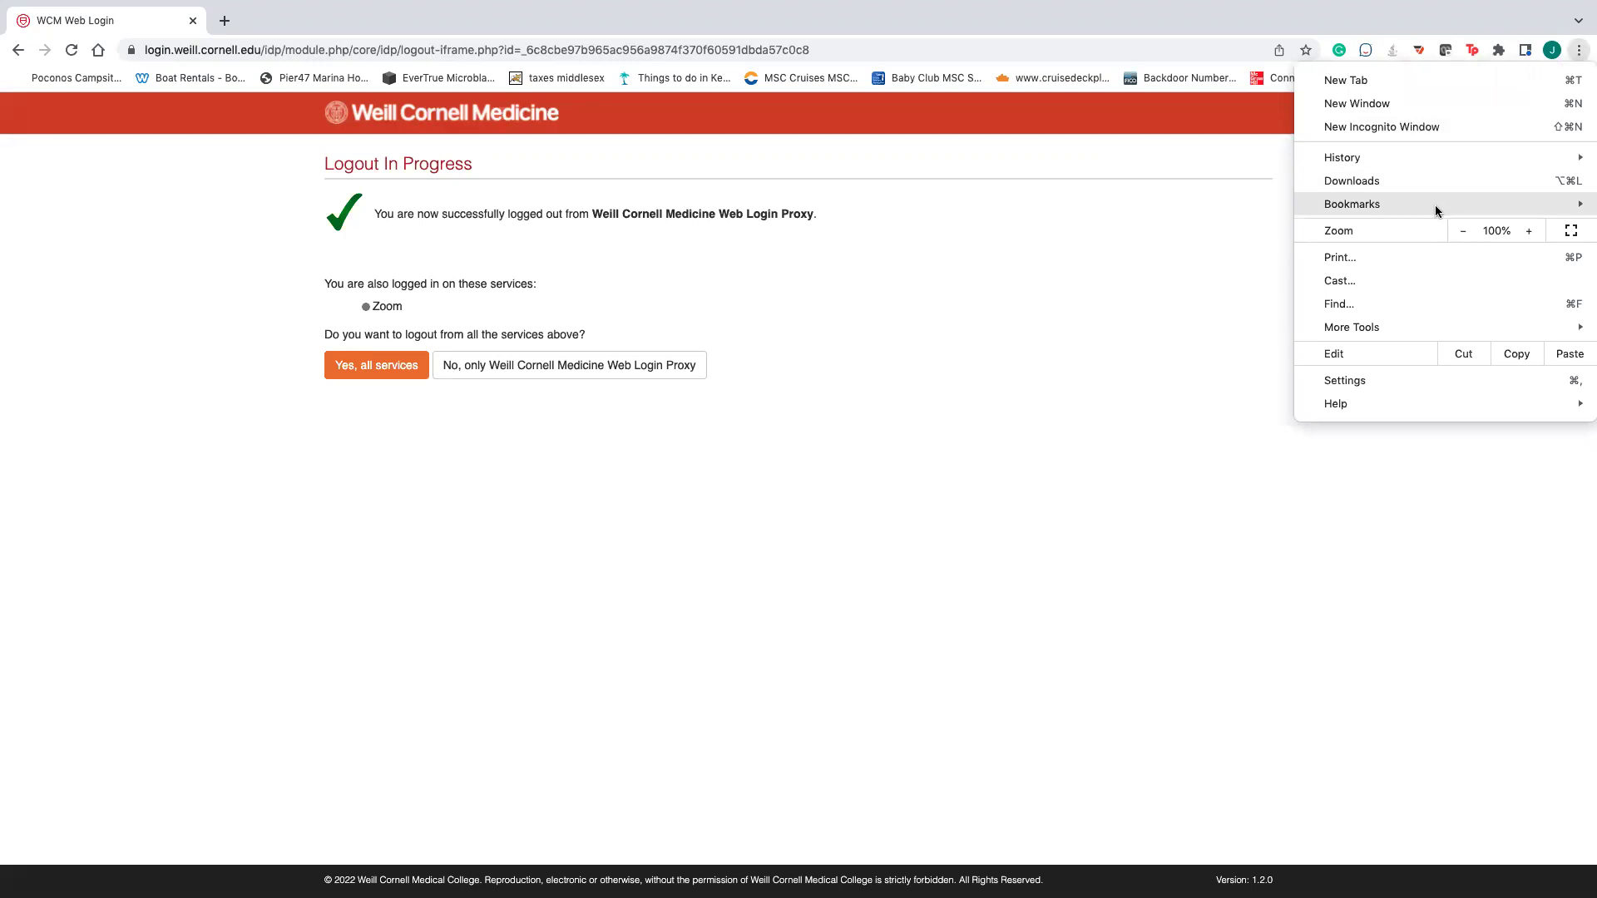
{"action": "mouse_move", "coordinate": [1436, 207]}
{"action": "left_click", "coordinate": [1071, 779]}
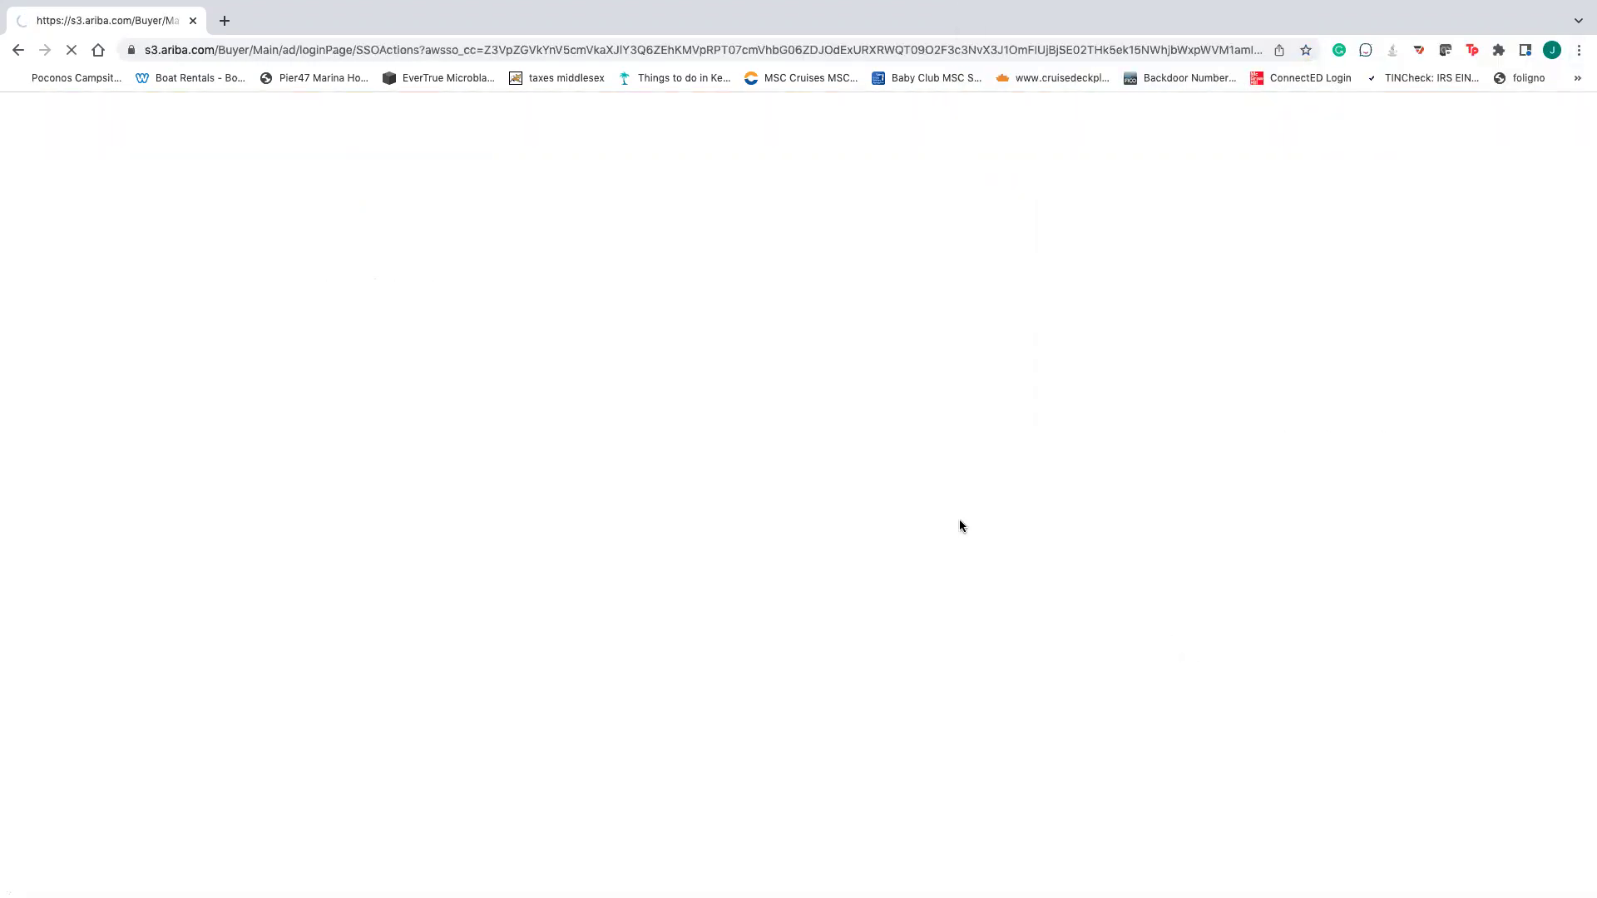
{"action": "left_click", "coordinate": [832, 295]}
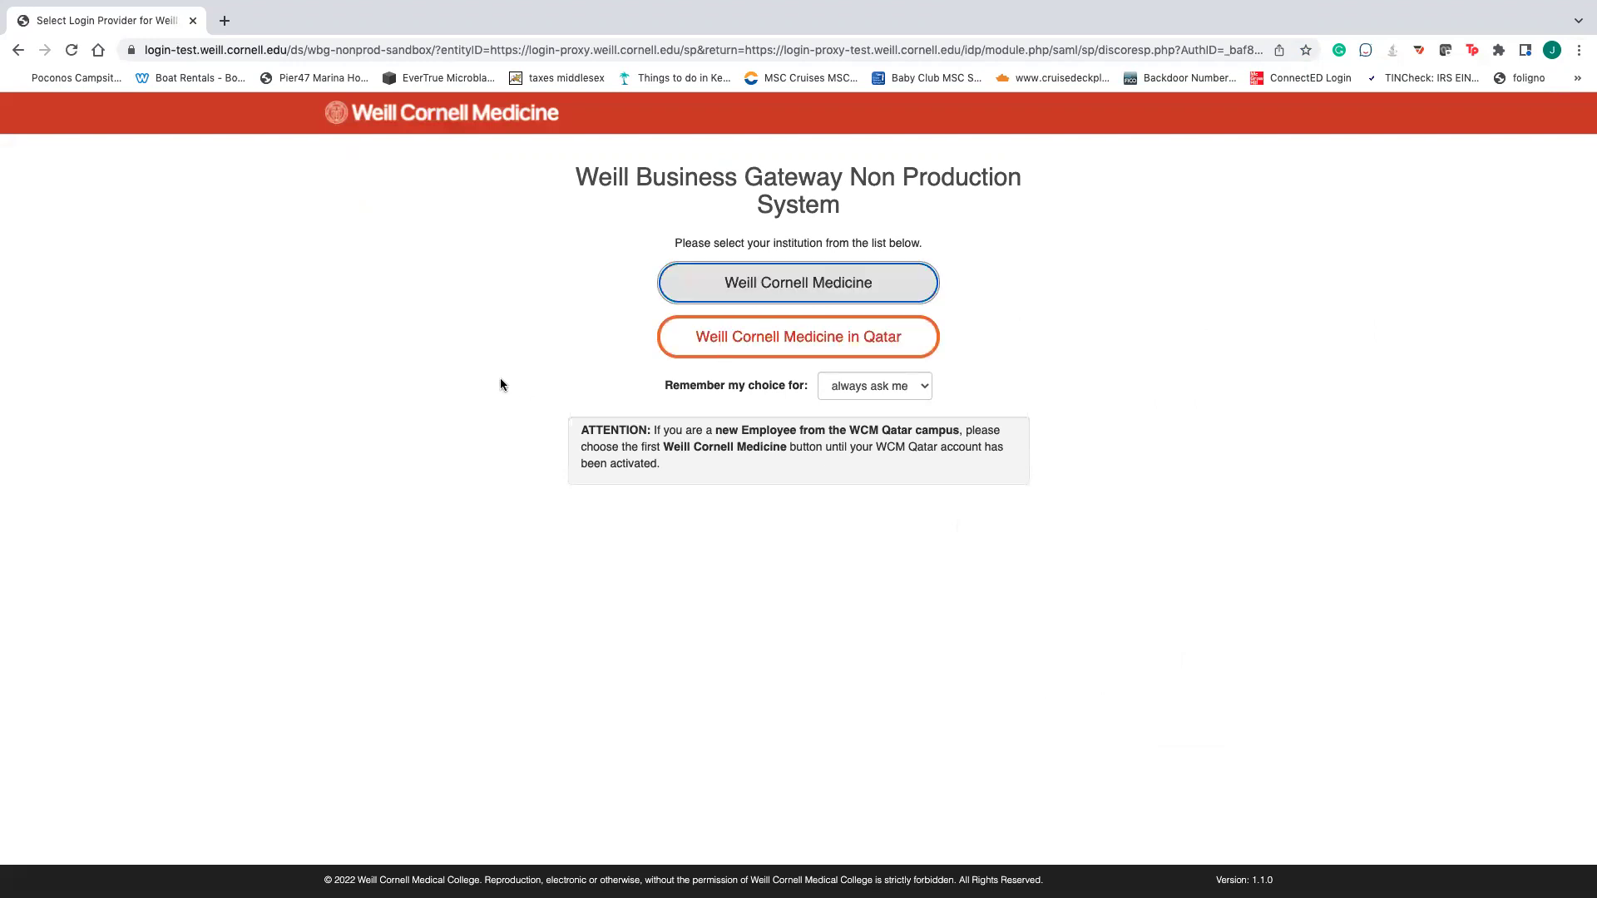
- Log in with the saved test account against Test Active Directory
{"action": "left_click", "coordinate": [499, 281]}
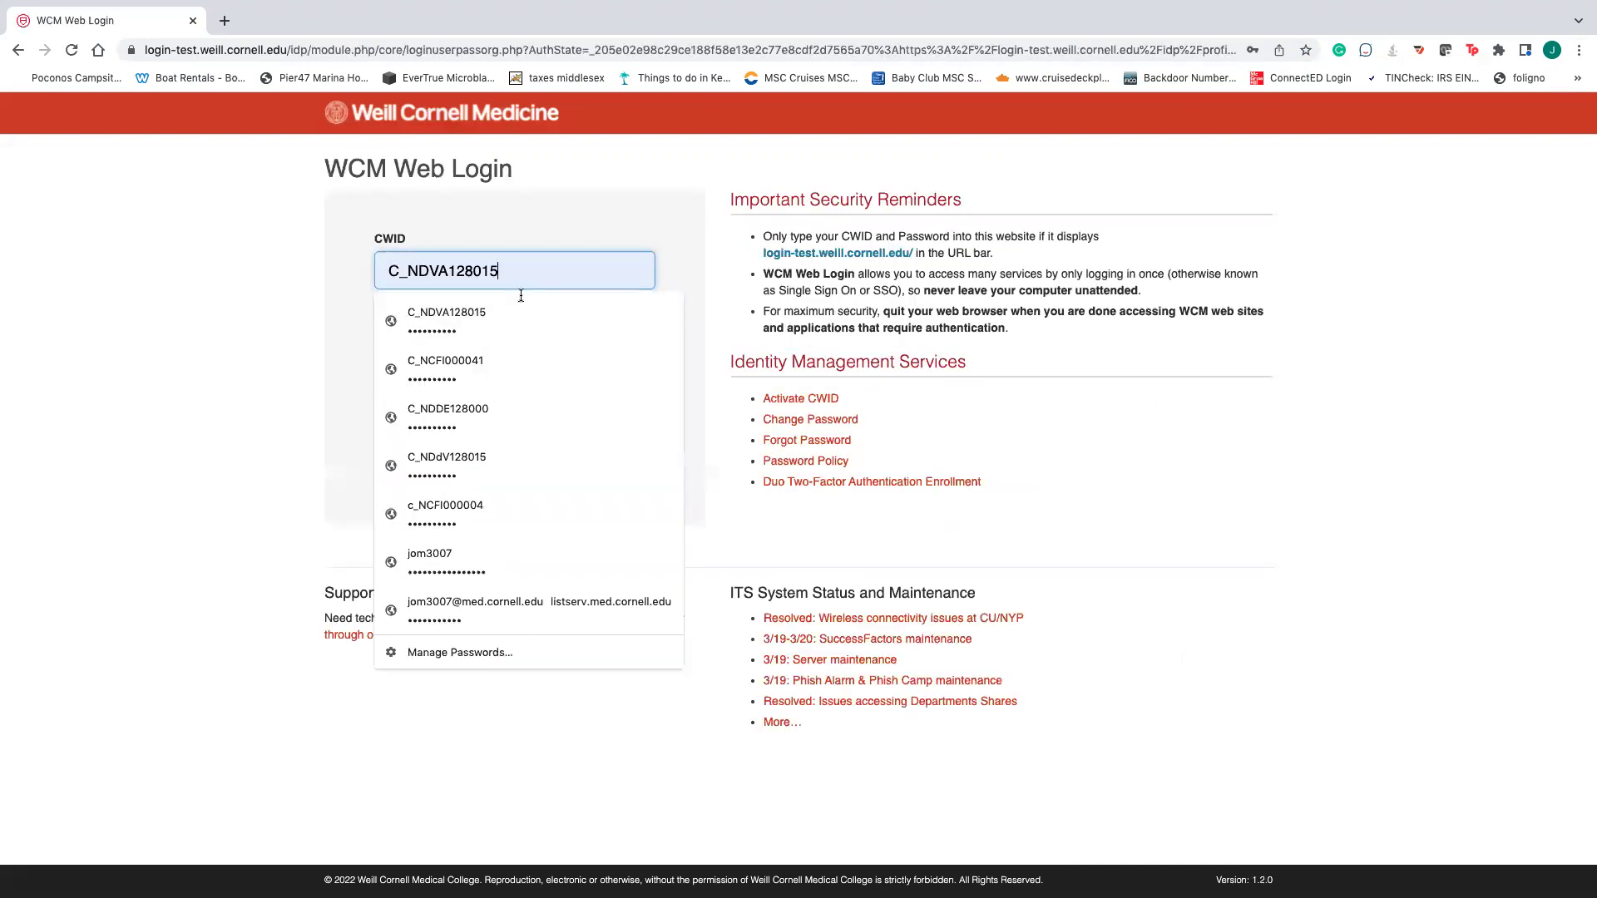
{"action": "left_click", "coordinate": [501, 369]}
{"action": "left_click", "coordinate": [447, 411]}
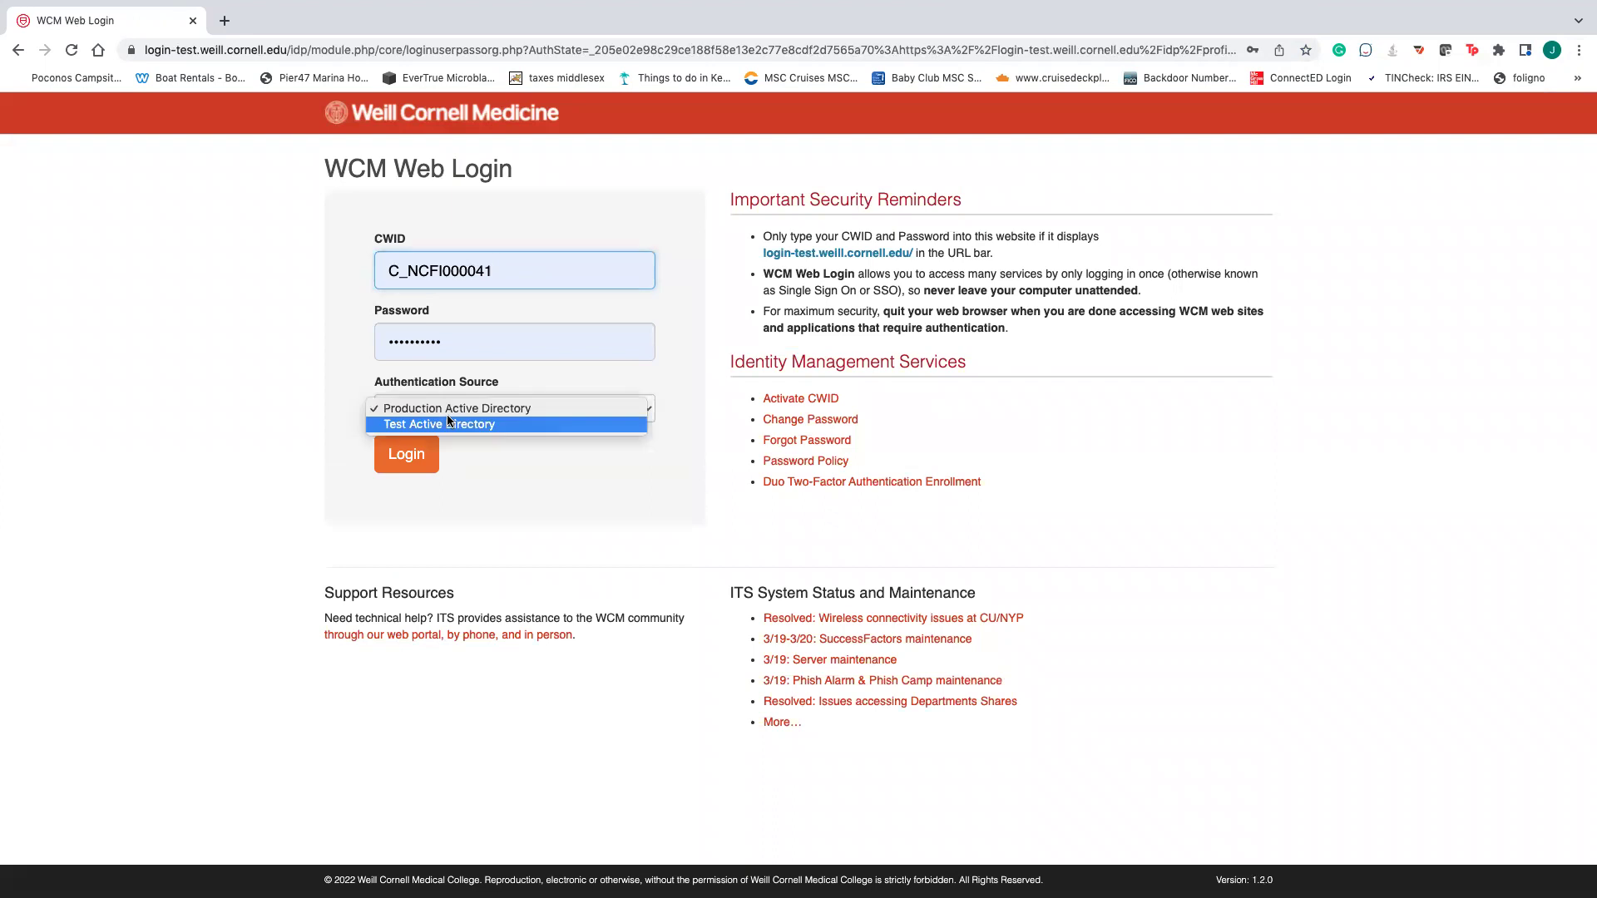
{"action": "left_click", "coordinate": [442, 428]}
{"action": "left_click", "coordinate": [407, 454]}
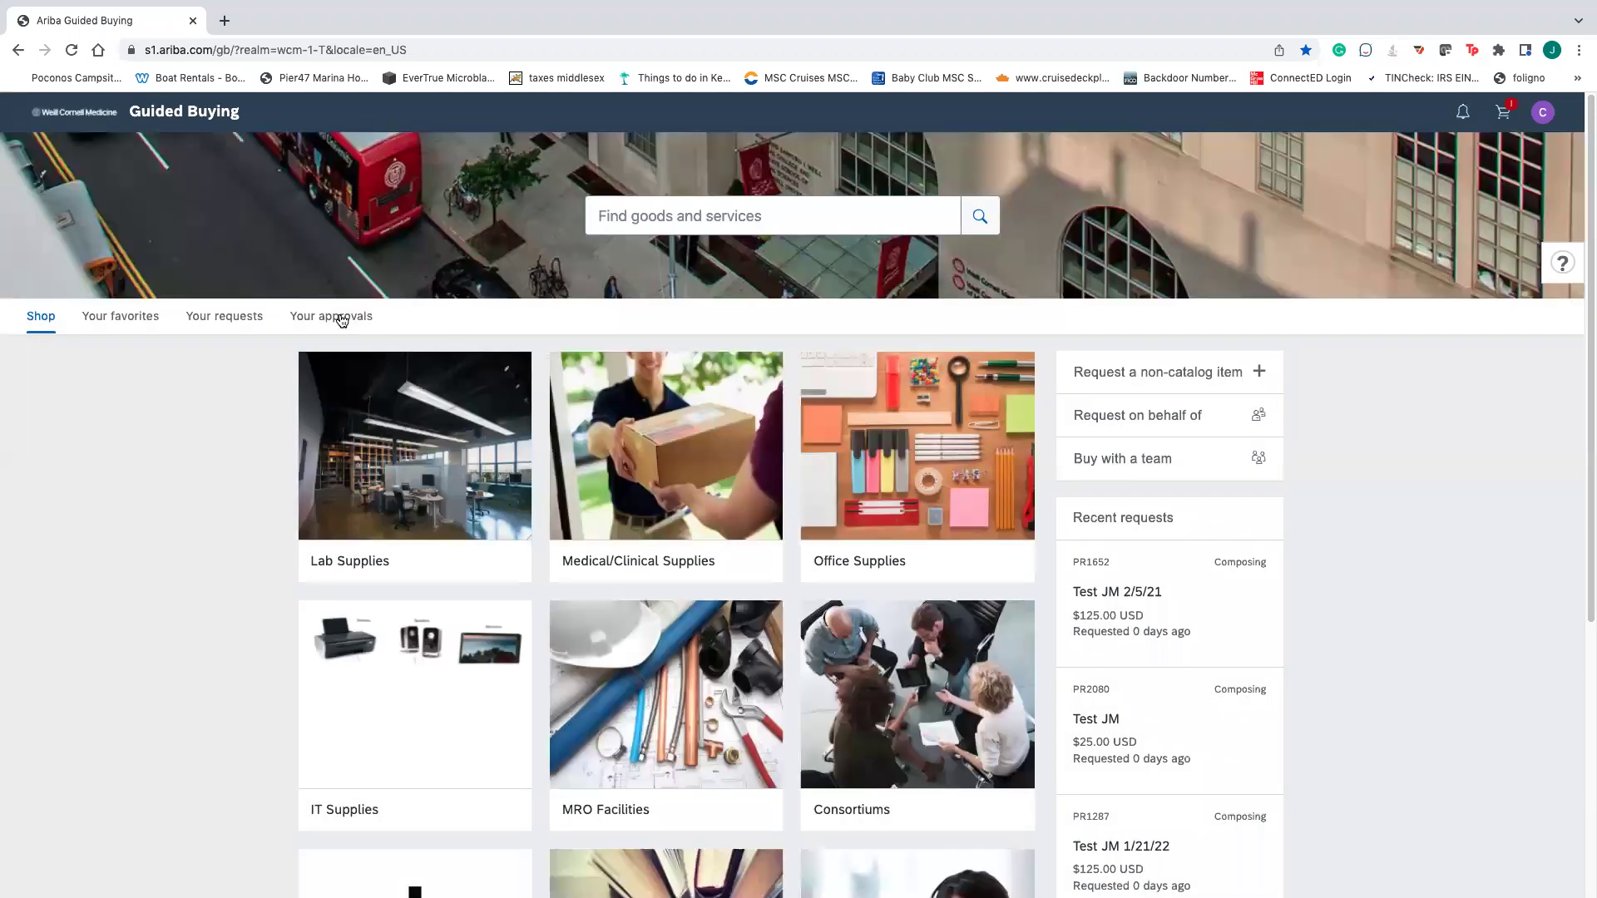
- Show Your approvals, listing 84 requests including PR2510 for $125,000.00 USD
{"action": "left_click", "coordinate": [342, 318]}
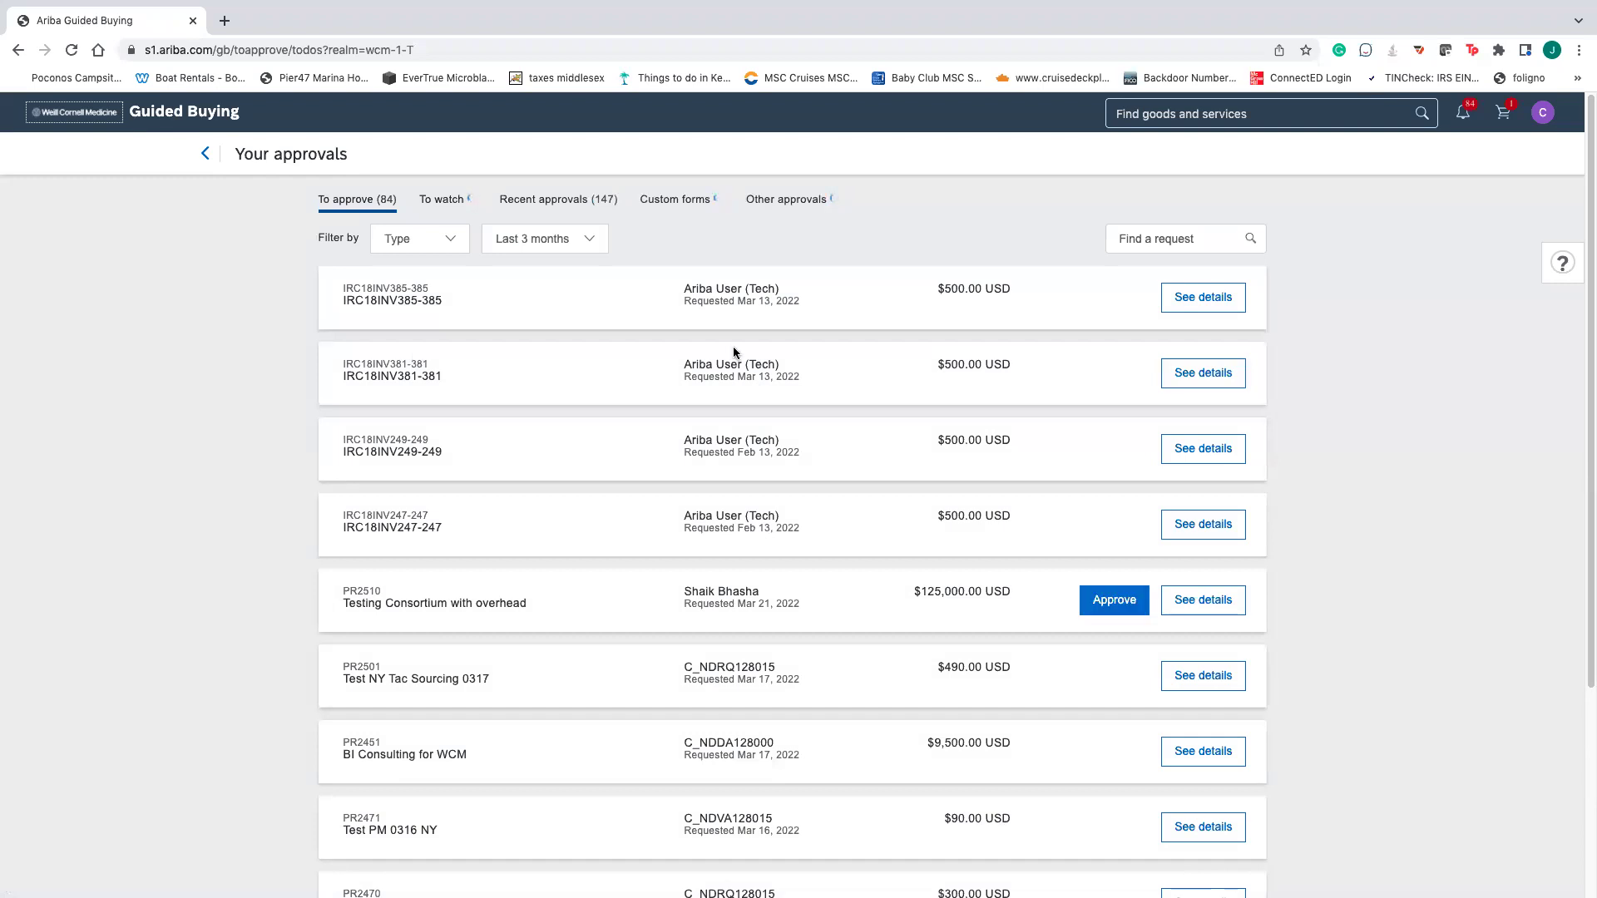
{"action": "left_click", "coordinate": [1230, 302]}
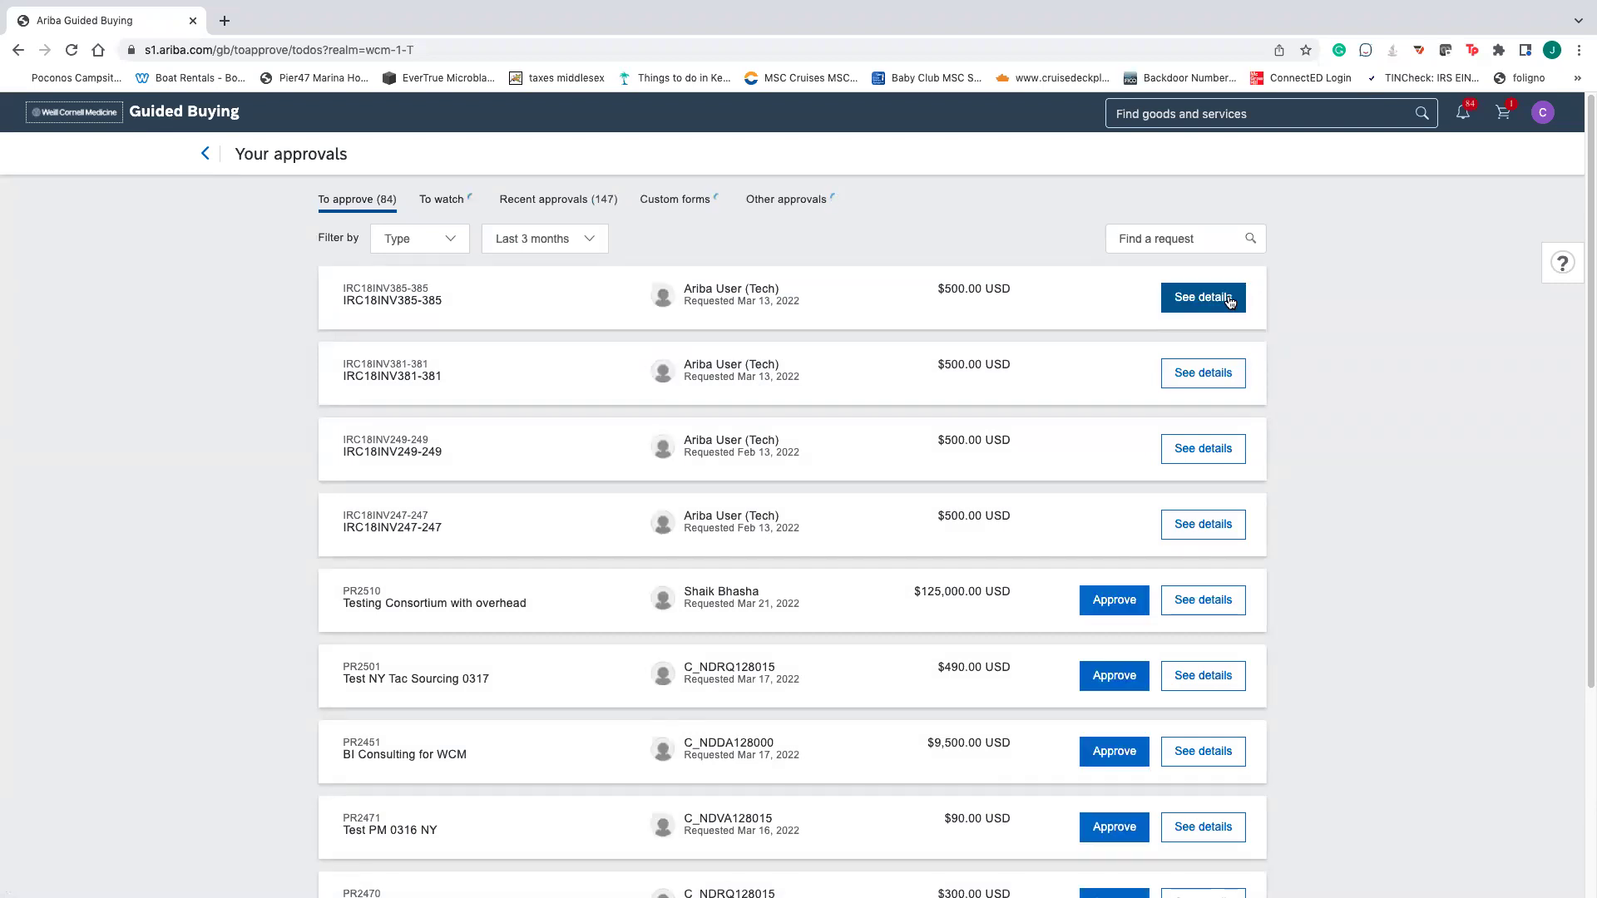
- Open PR2510's details and expand its second item
{"action": "left_click", "coordinate": [1218, 605]}
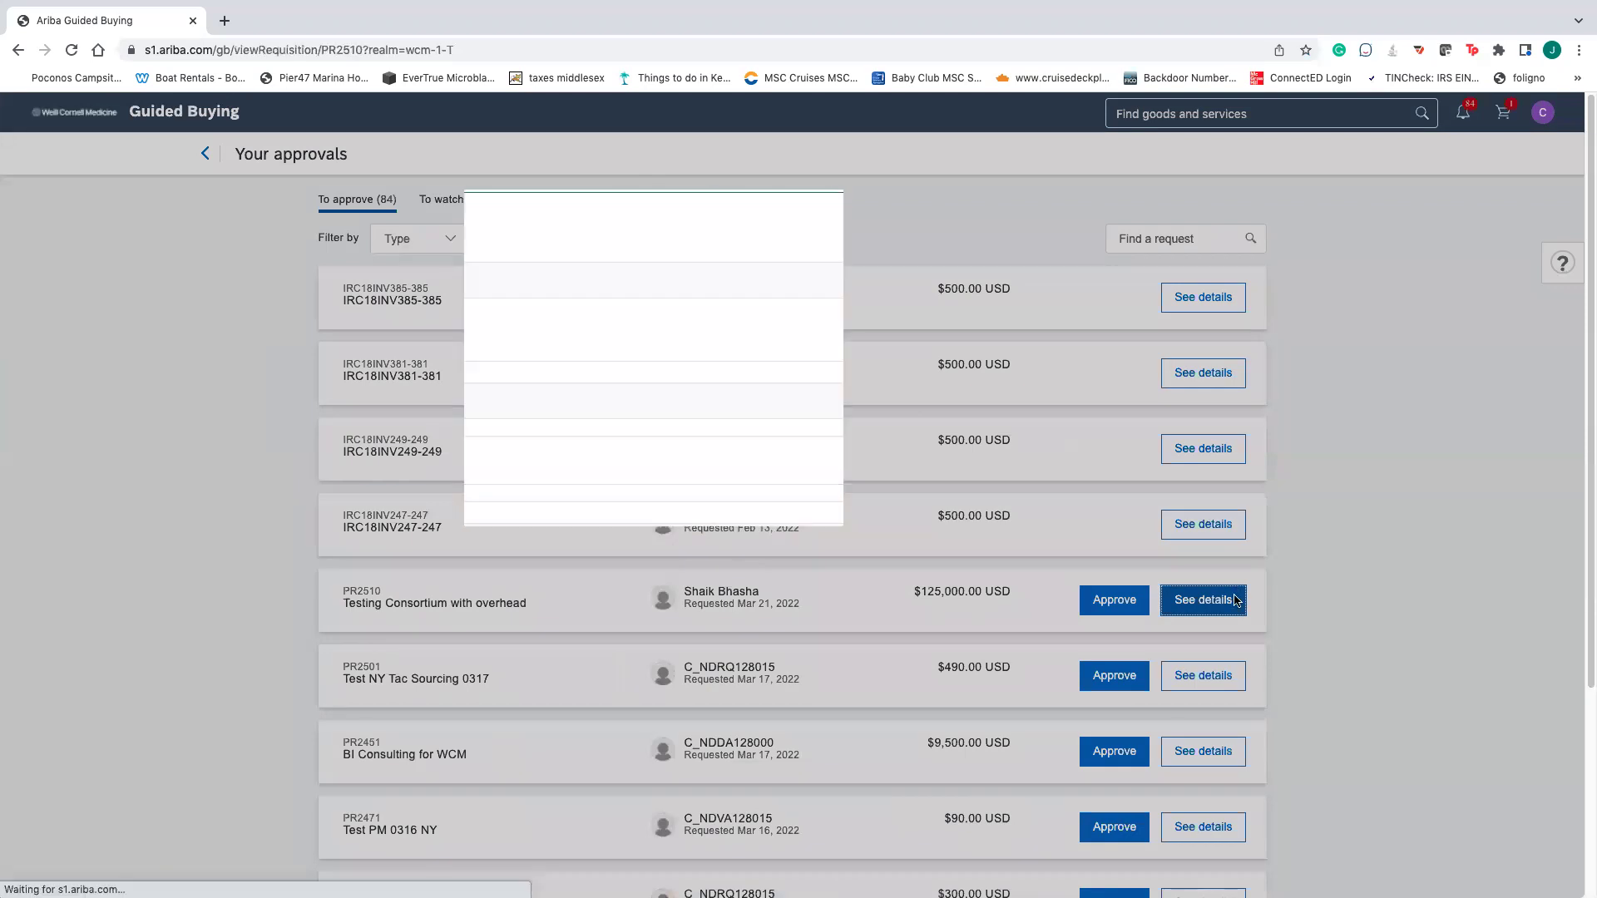
{"action": "scroll", "coordinate": [969, 615], "scroll_direction": "down", "scroll_amount": 1}
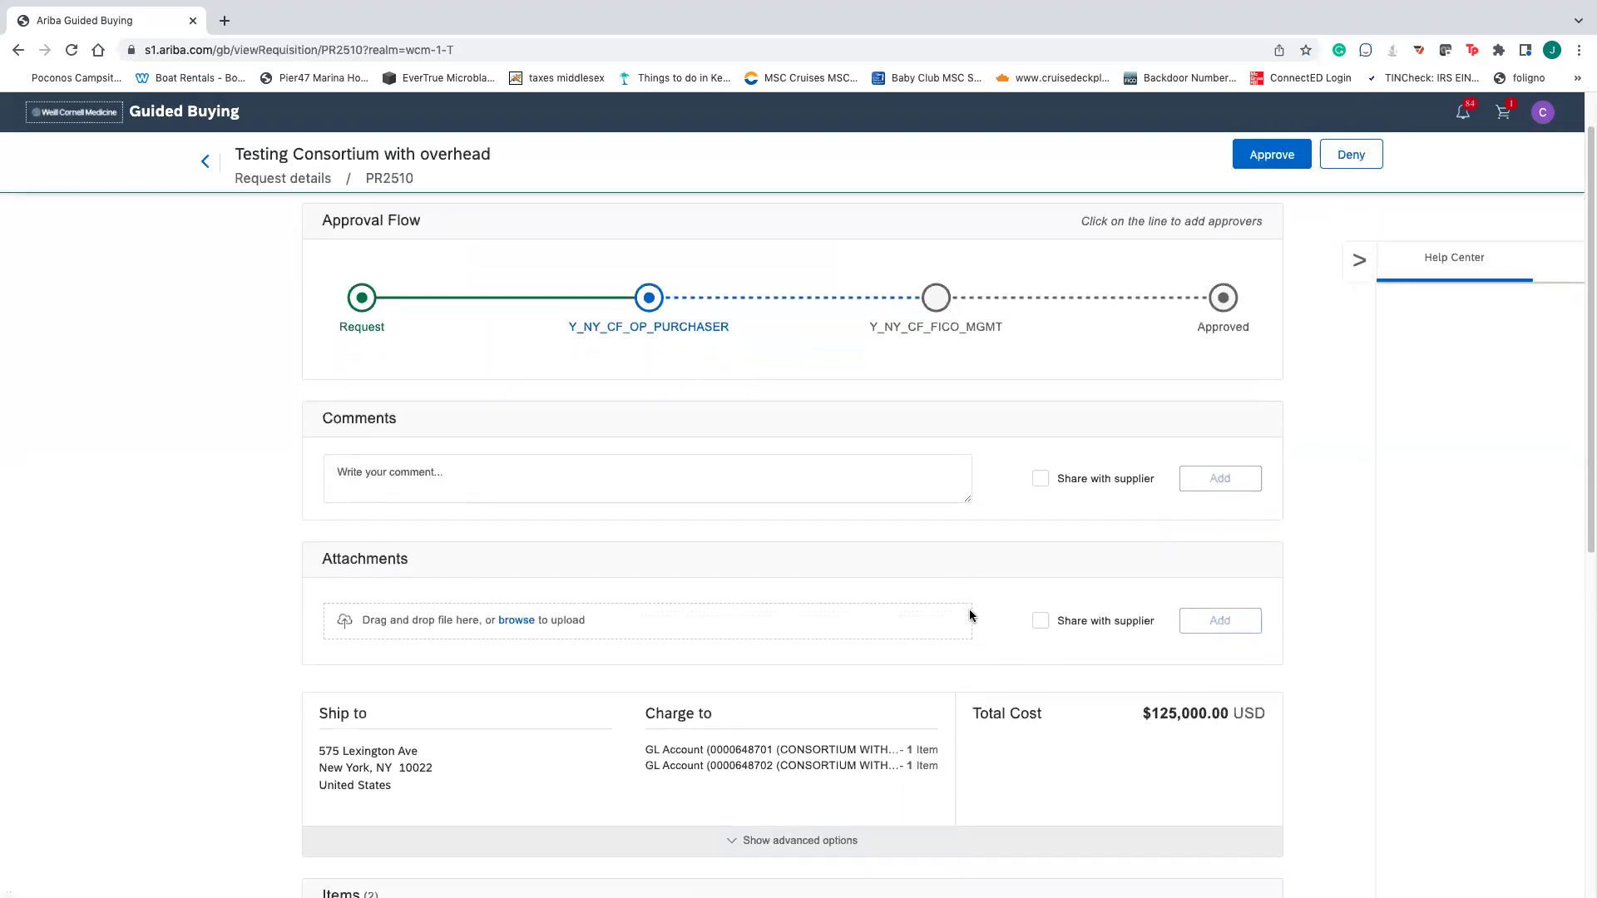
{"action": "scroll", "coordinate": [955, 620], "scroll_direction": "down", "scroll_amount": 7}
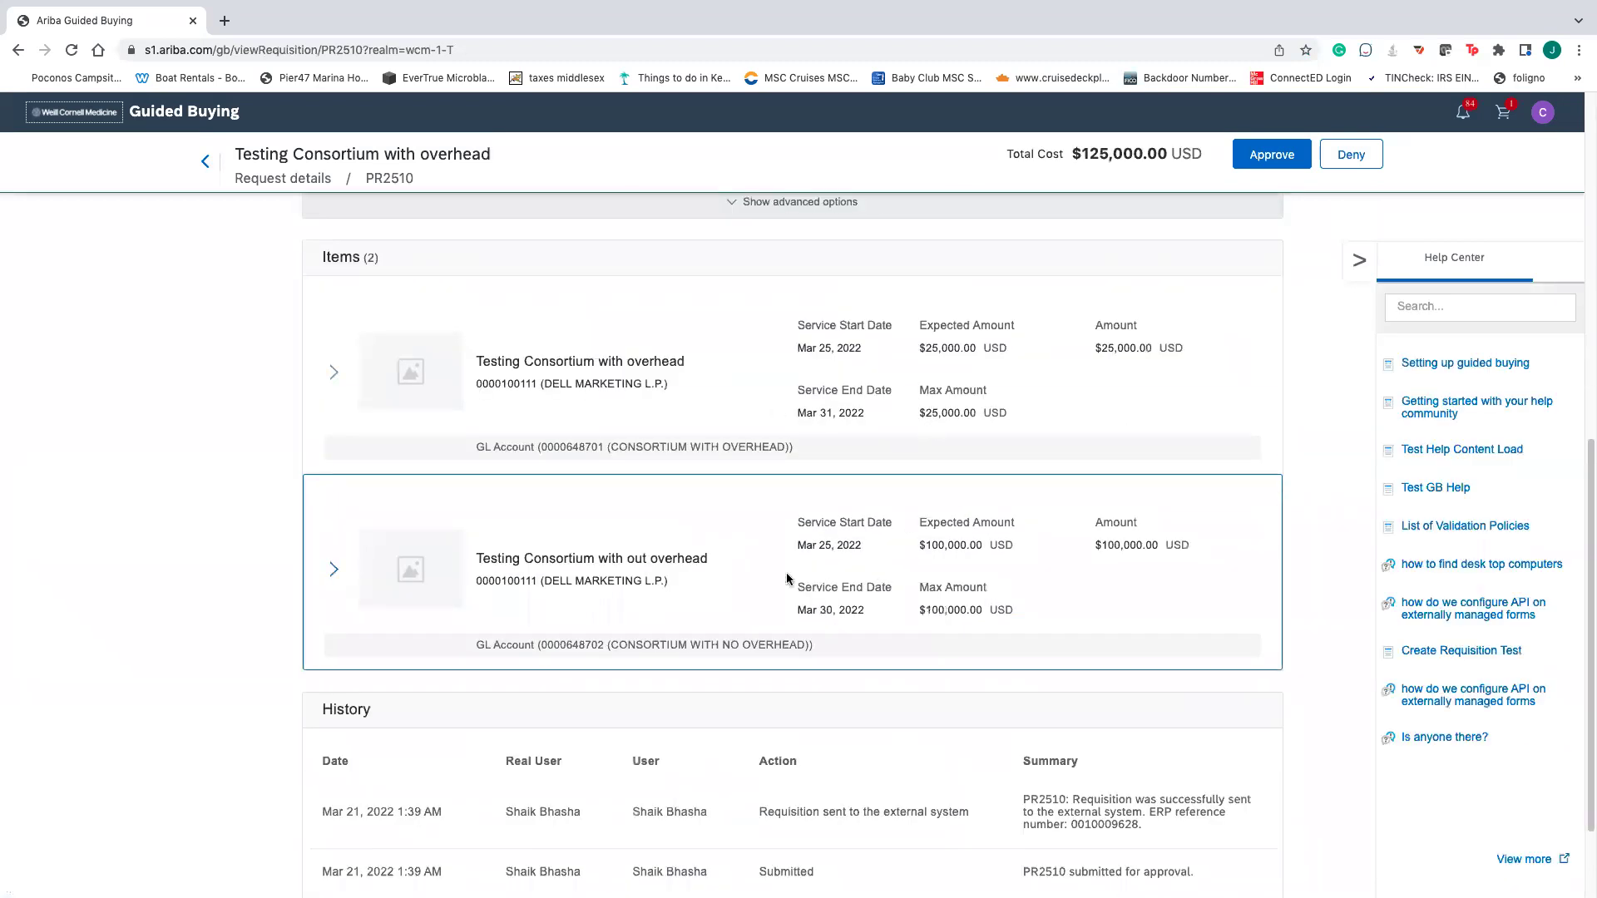
{"action": "scroll", "coordinate": [785, 580], "scroll_direction": "down", "scroll_amount": 1}
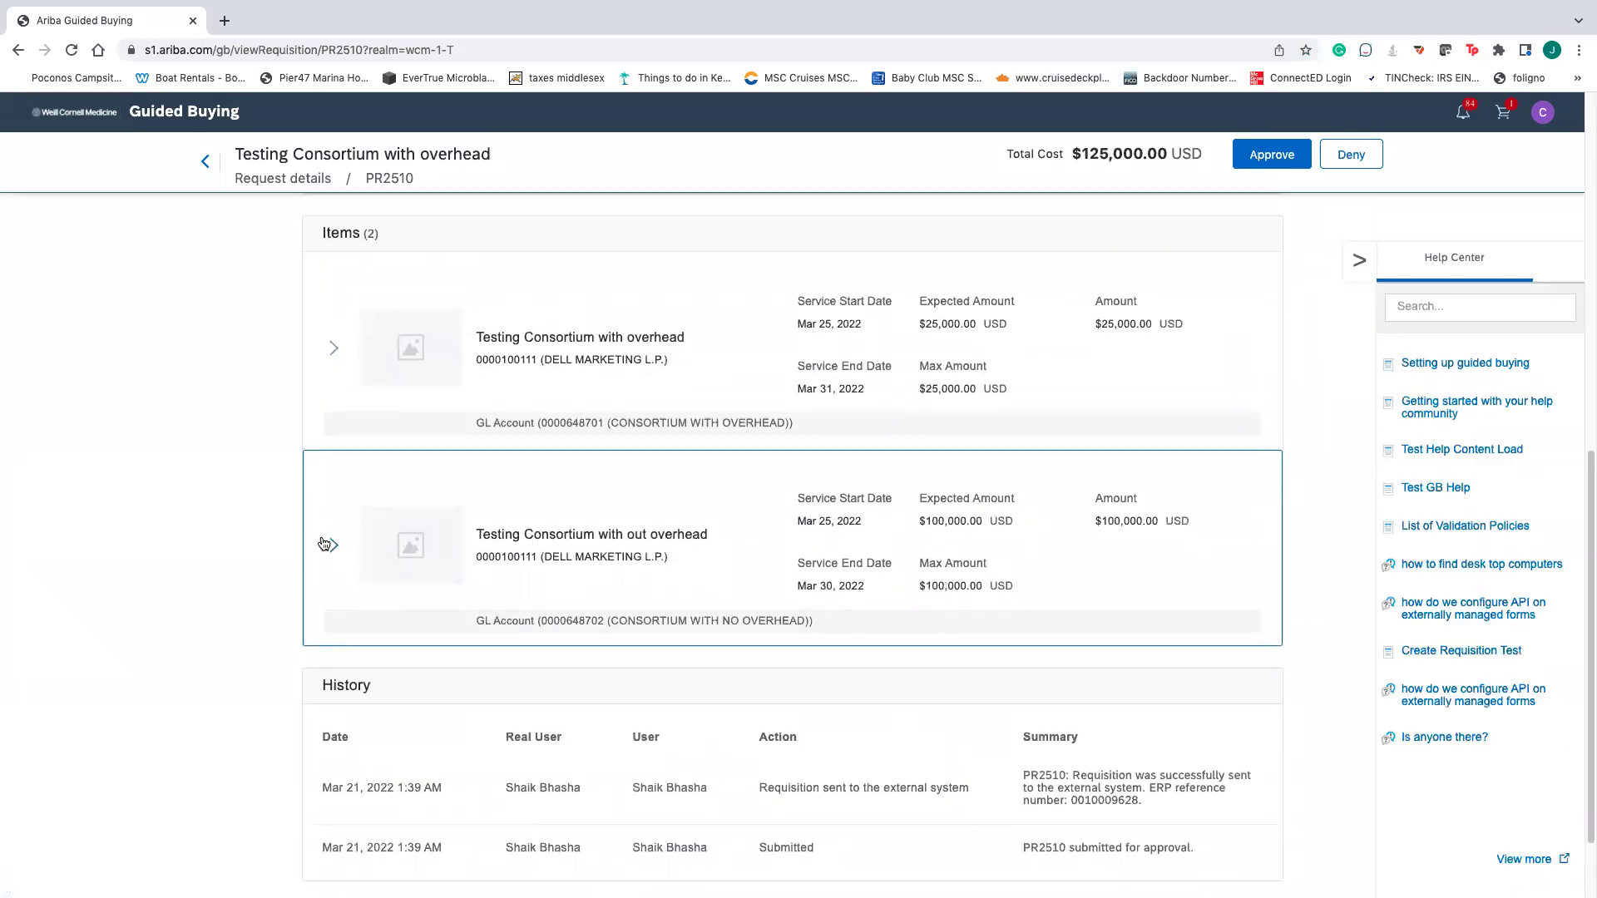
{"action": "left_click", "coordinate": [328, 544]}
{"action": "scroll", "coordinate": [735, 604], "scroll_direction": "down", "scroll_amount": 1}
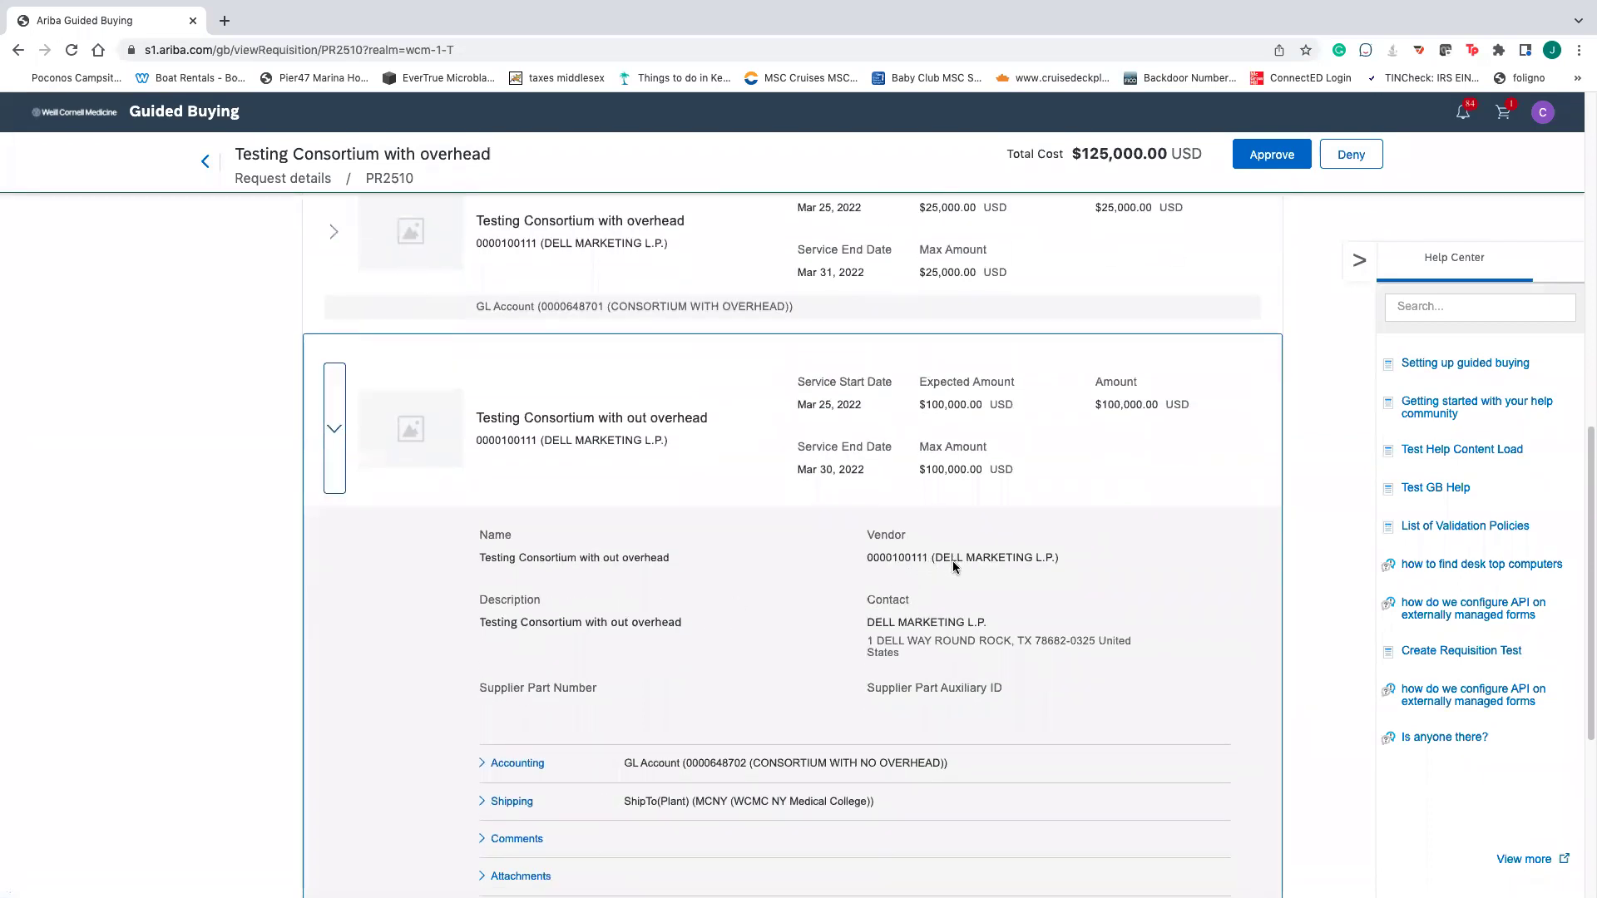
{"action": "scroll", "coordinate": [951, 561], "scroll_direction": "down", "scroll_amount": 1}
- Expand the item's Accounting, Shipping and Comments sections and review the history
{"action": "left_click", "coordinate": [548, 683]}
{"action": "scroll", "coordinate": [737, 708], "scroll_direction": "down", "scroll_amount": 1}
{"action": "scroll", "coordinate": [737, 709], "scroll_direction": "down", "scroll_amount": 2}
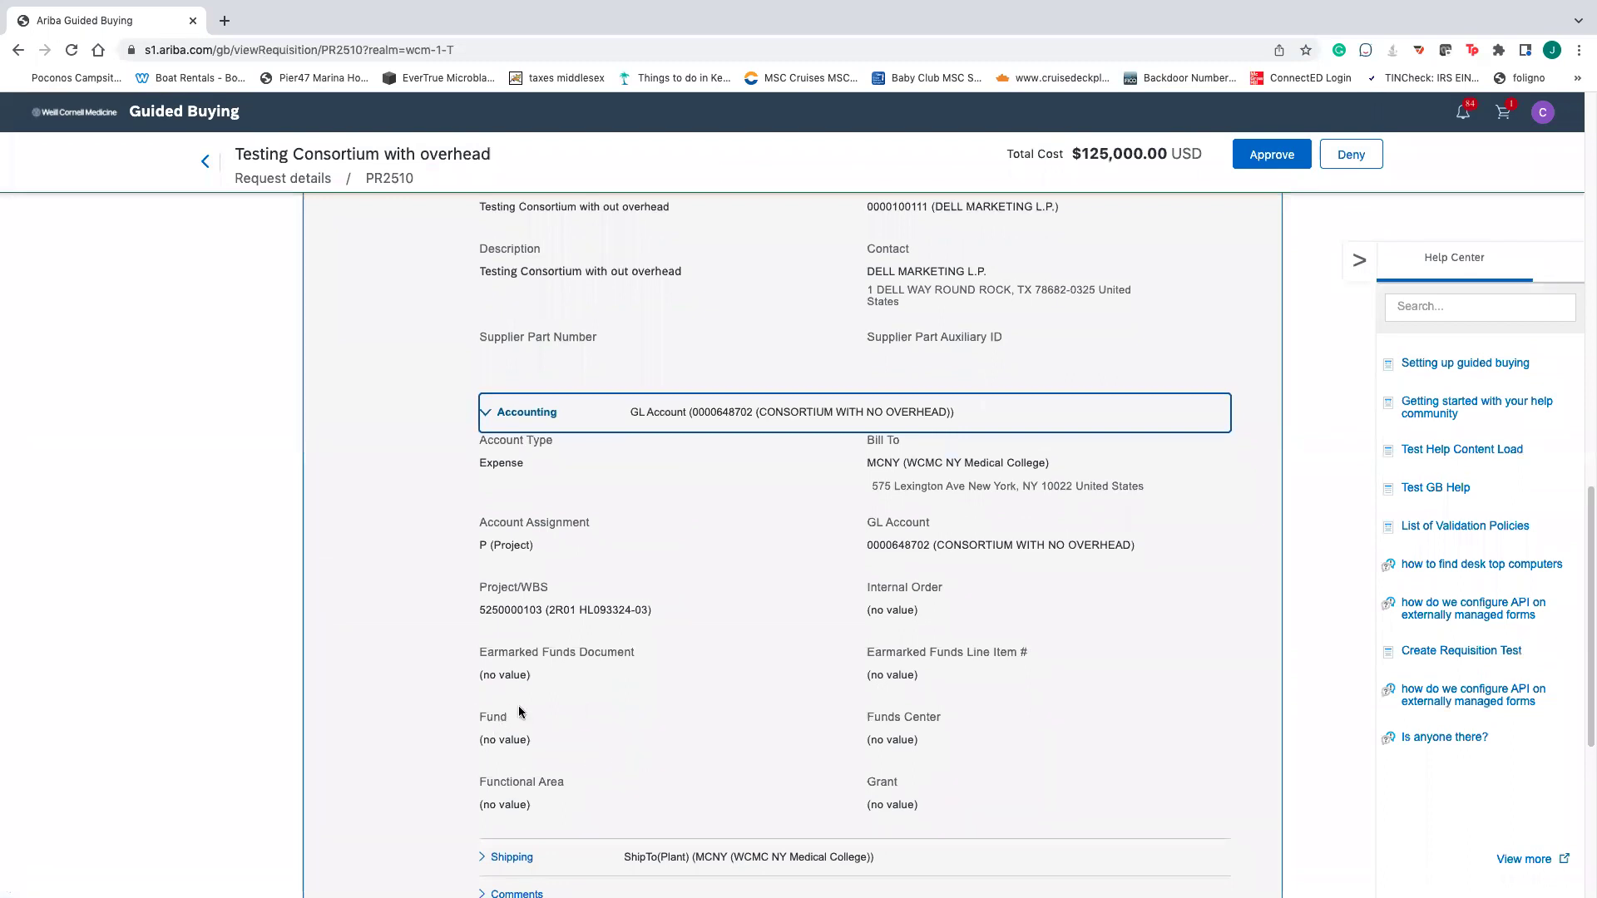
{"action": "scroll", "coordinate": [517, 705], "scroll_direction": "down", "scroll_amount": 3}
{"action": "left_click", "coordinate": [569, 614]}
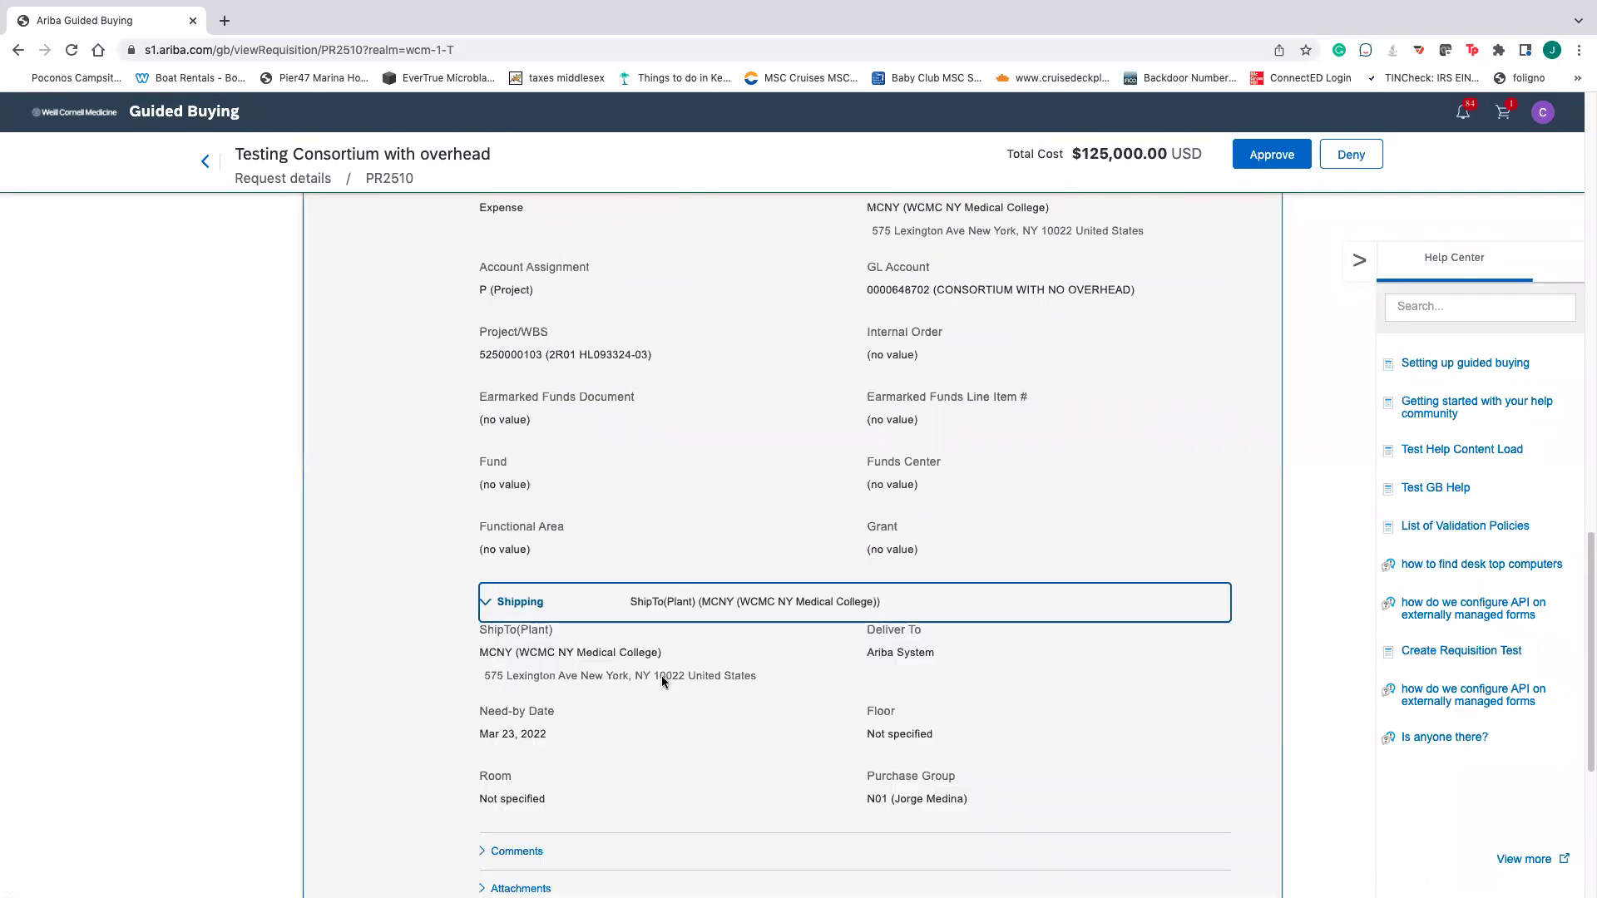
{"action": "scroll", "coordinate": [661, 675], "scroll_direction": "down", "scroll_amount": 3}
{"action": "left_click", "coordinate": [517, 661]}
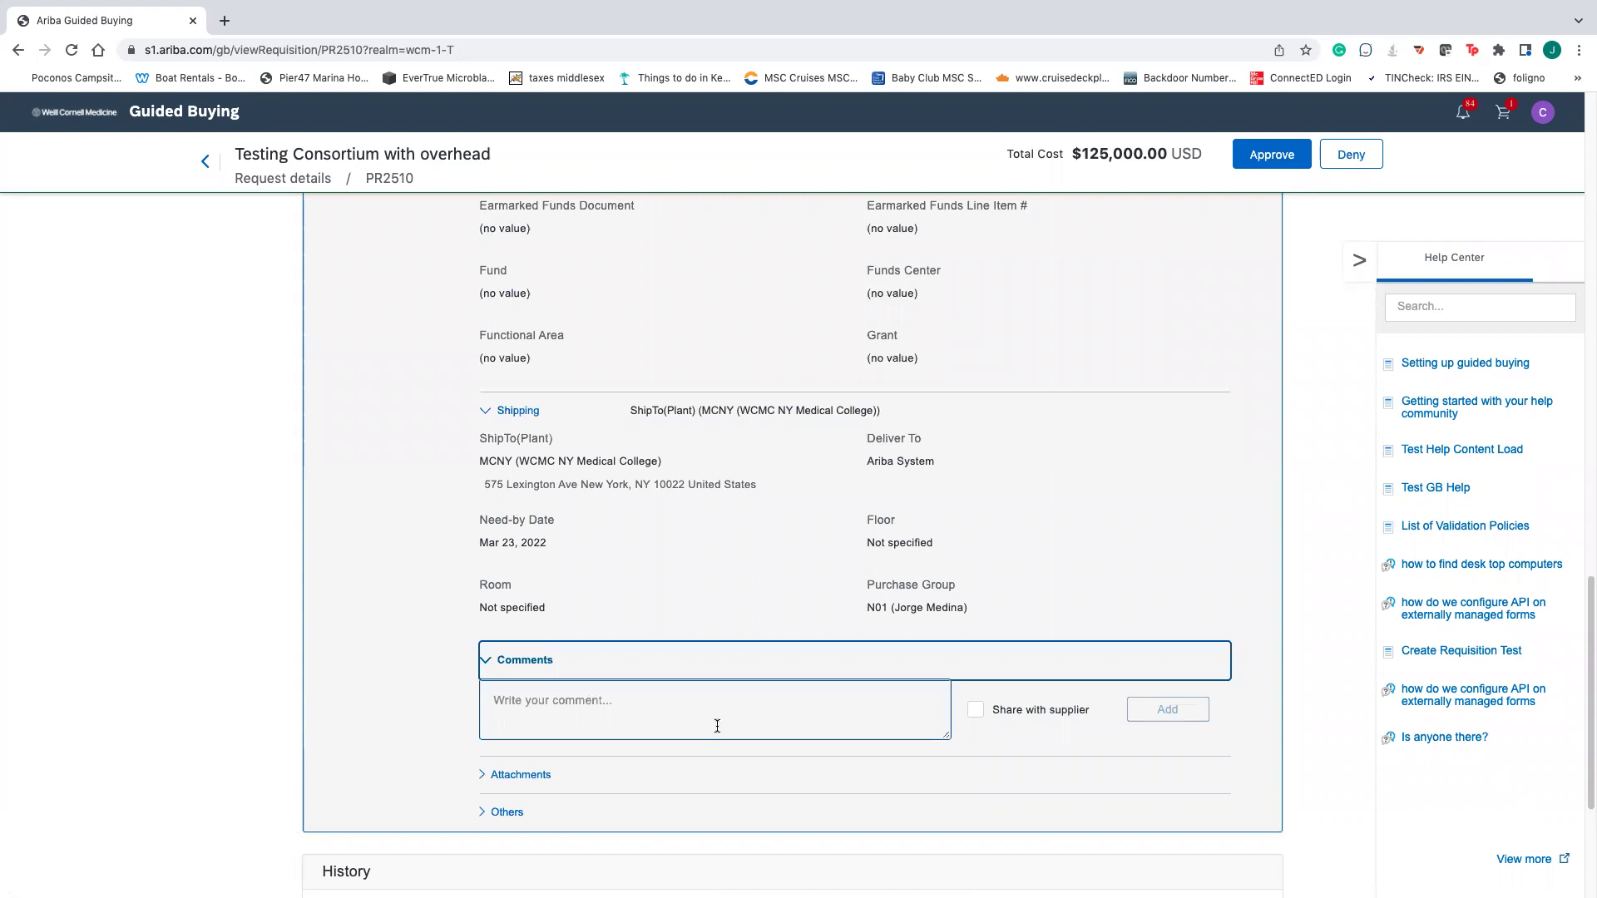
{"action": "scroll", "coordinate": [698, 736], "scroll_direction": "down", "scroll_amount": 3}
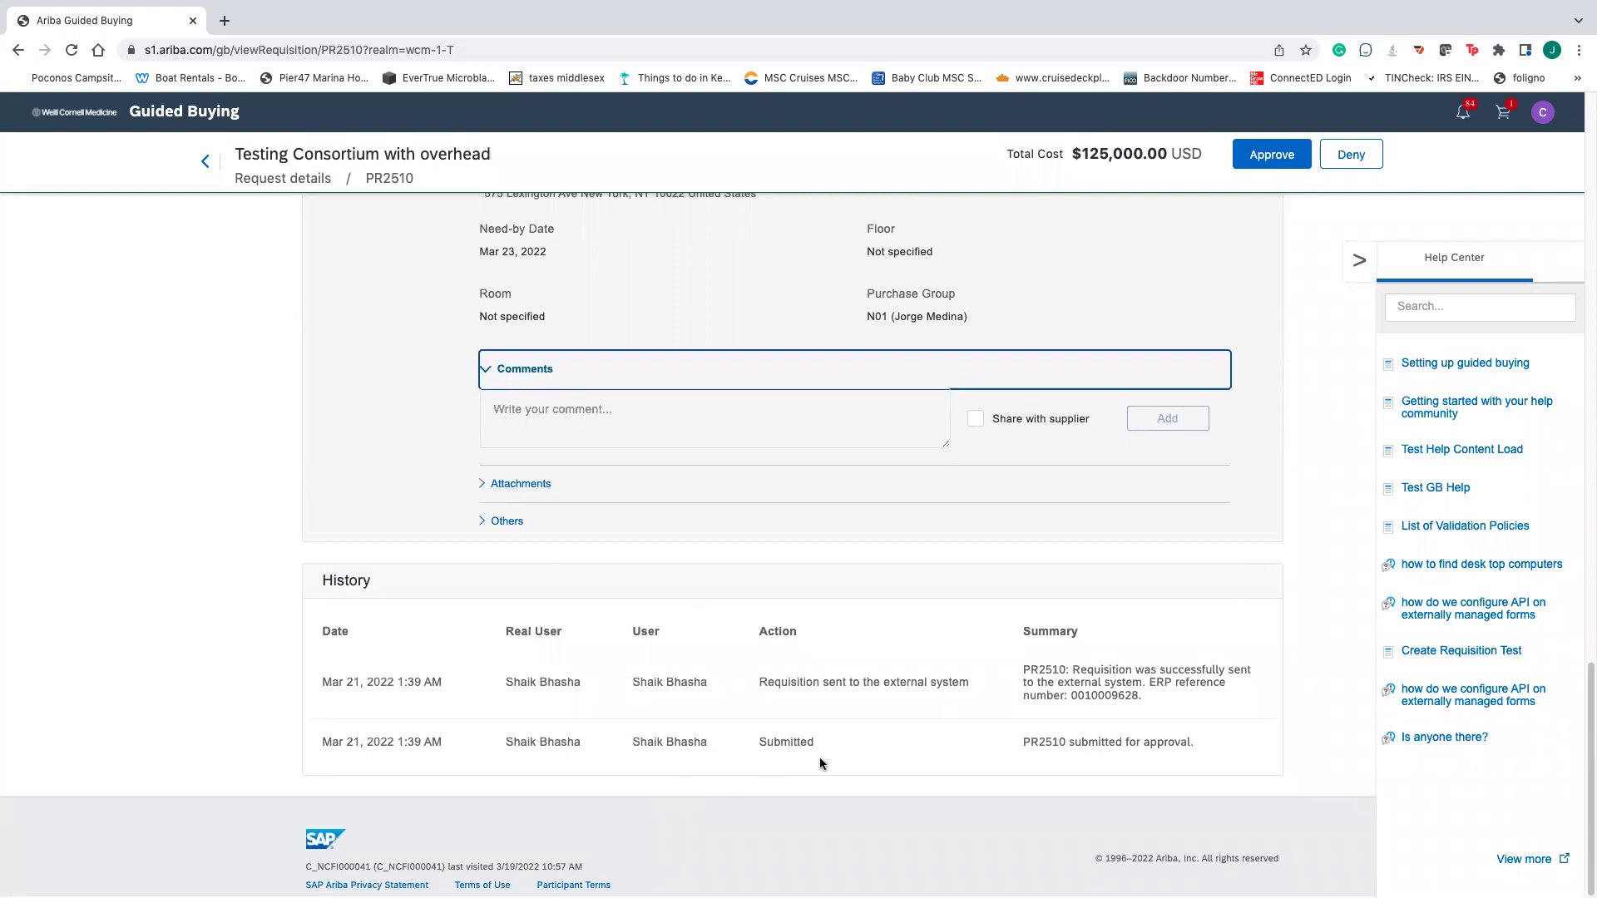
{"action": "scroll", "coordinate": [837, 758], "scroll_direction": "up", "scroll_amount": 10}
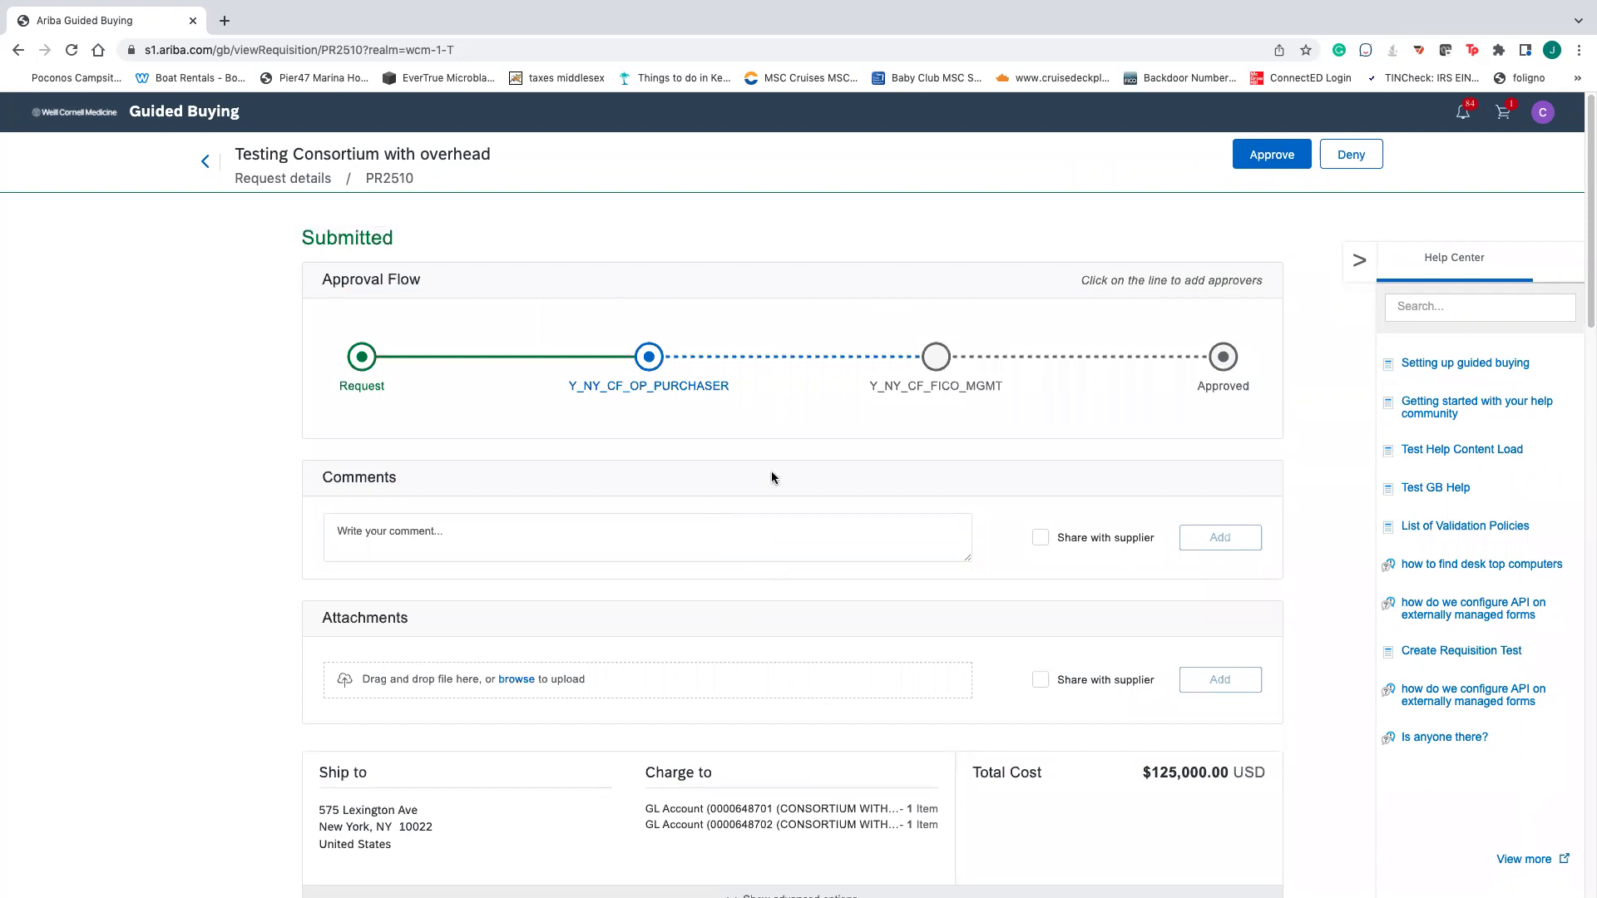
- Approve PR2510 without adding a comment
{"action": "left_click", "coordinate": [1289, 153]}
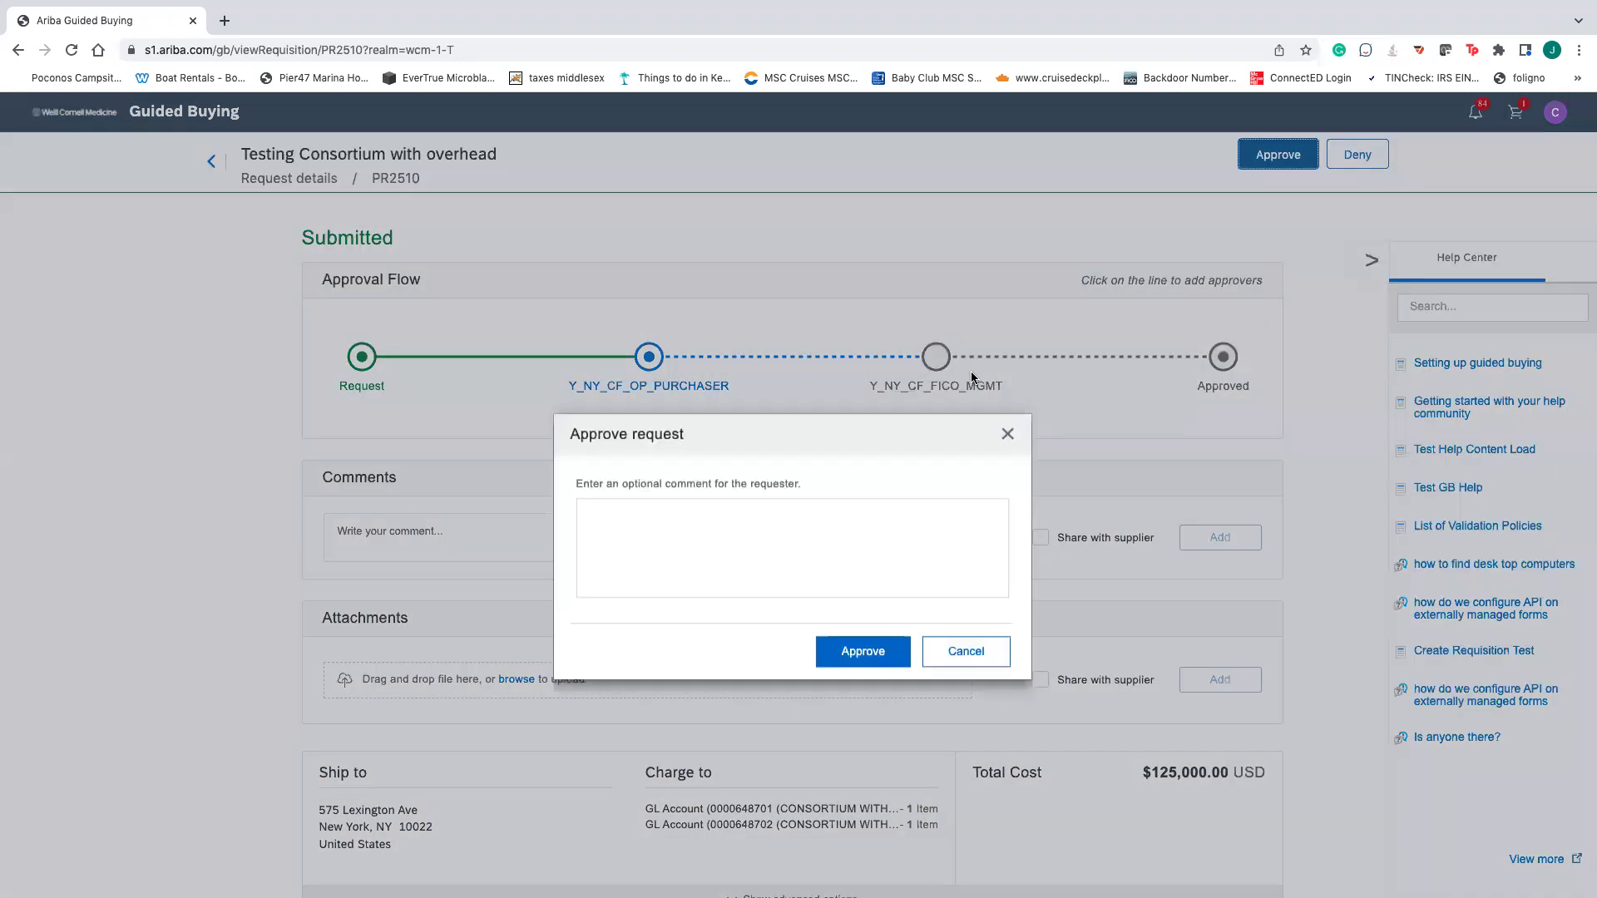
{"action": "key", "text": "Return"}
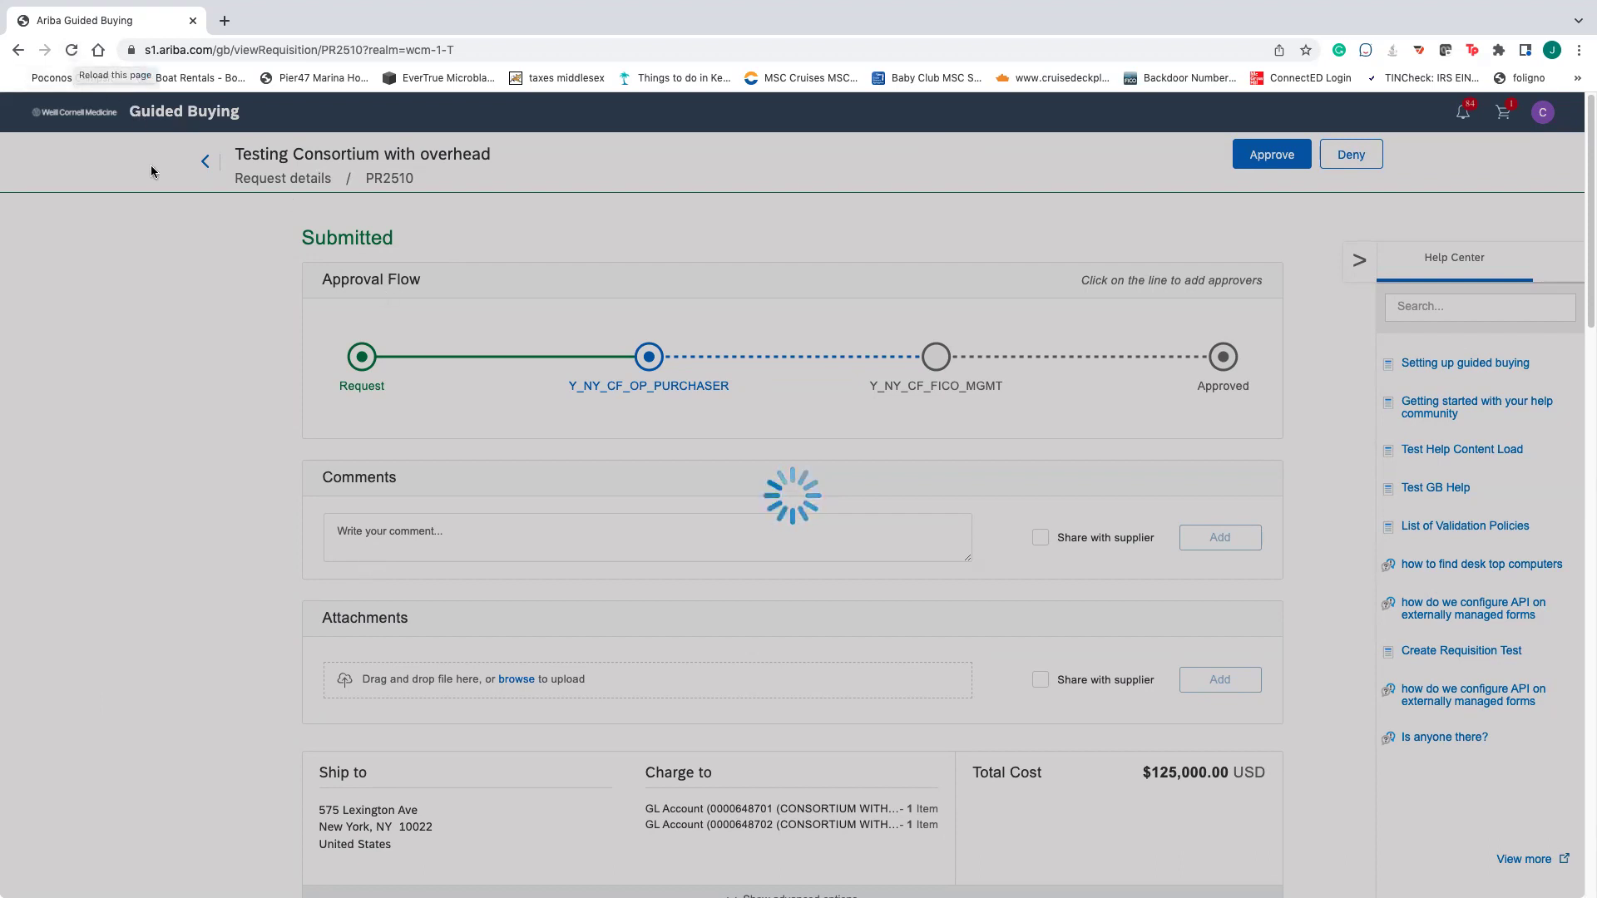
- Reload PR2510 to confirm the purchaser approval and finance step, then log out
{"action": "left_click", "coordinate": [79, 56]}
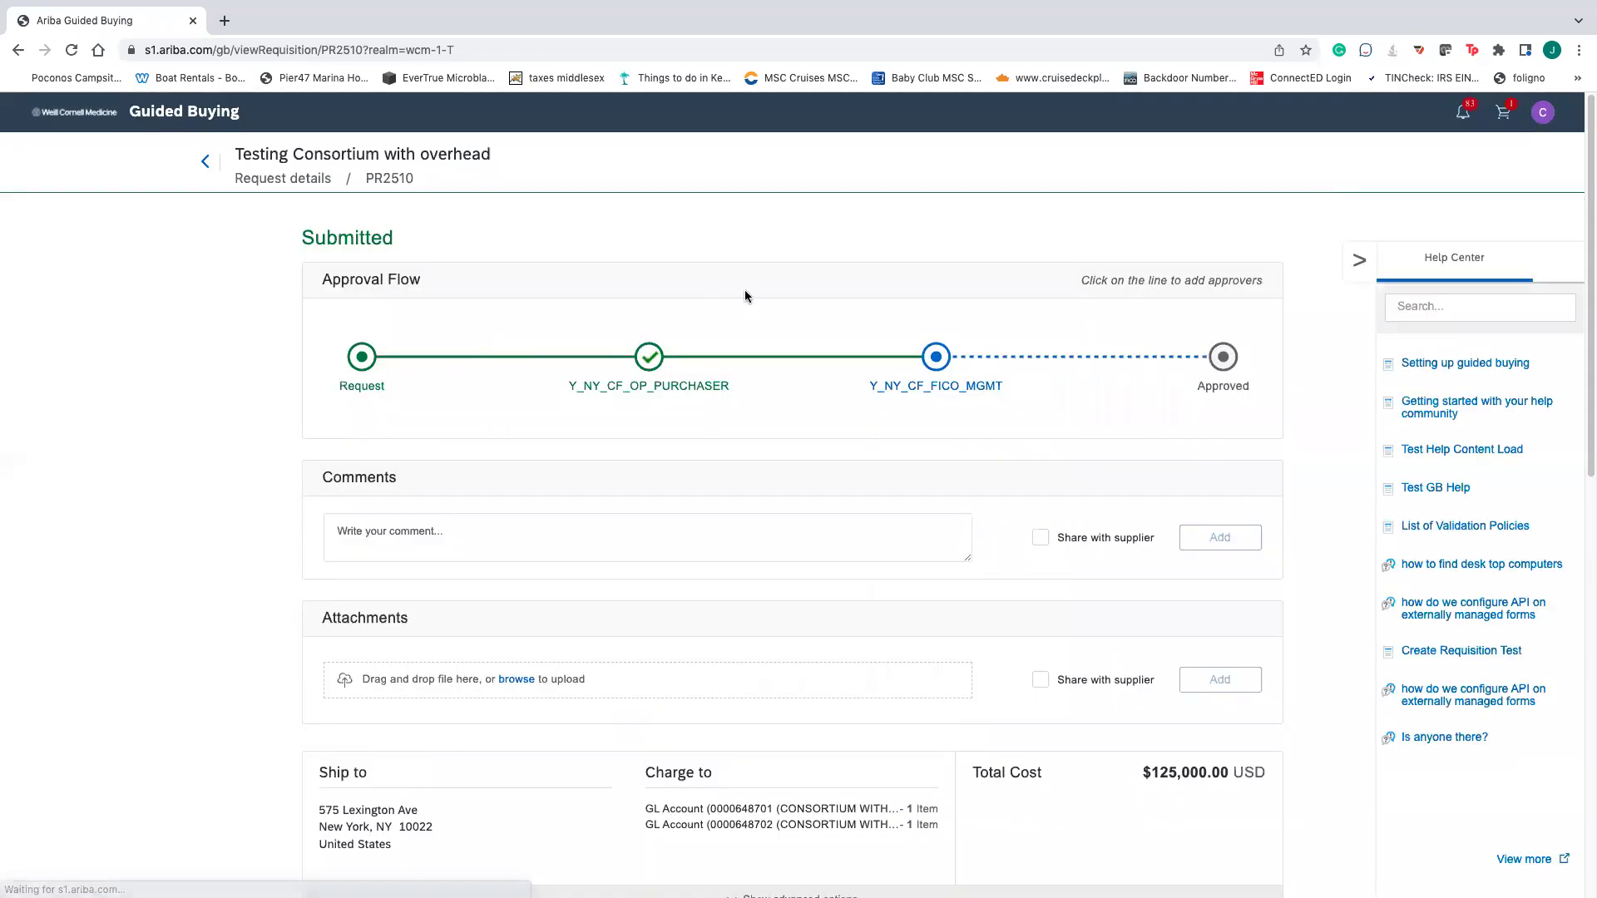
{"action": "mouse_move", "coordinate": [653, 357]}
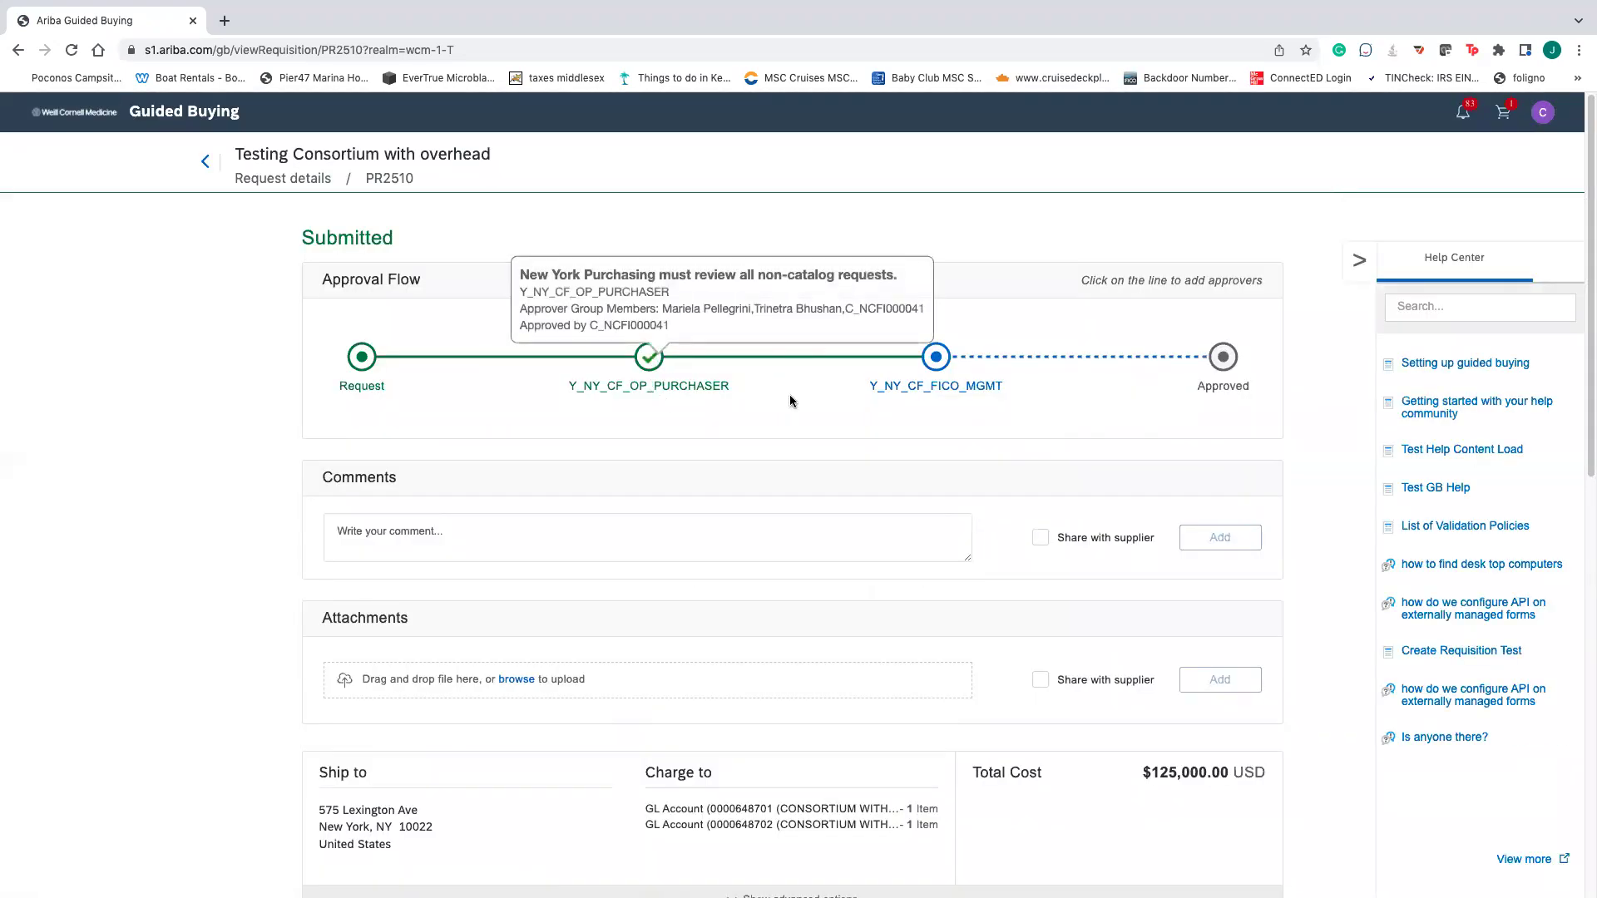
{"action": "mouse_move", "coordinate": [938, 359]}
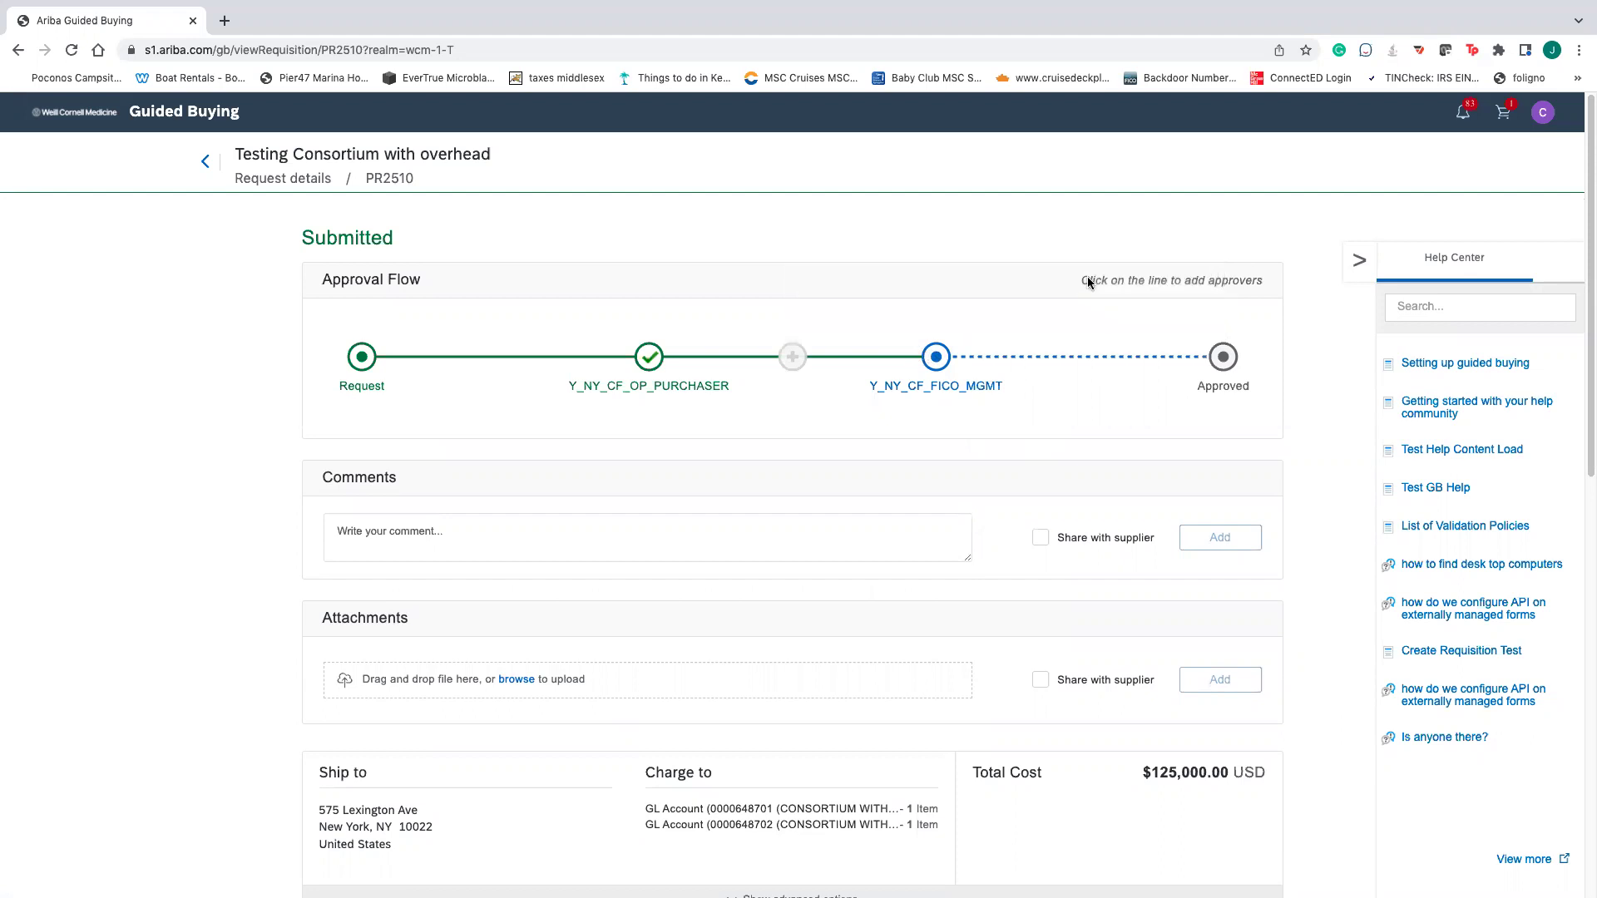
{"action": "left_click", "coordinate": [1541, 114]}
{"action": "left_click", "coordinate": [1471, 169]}
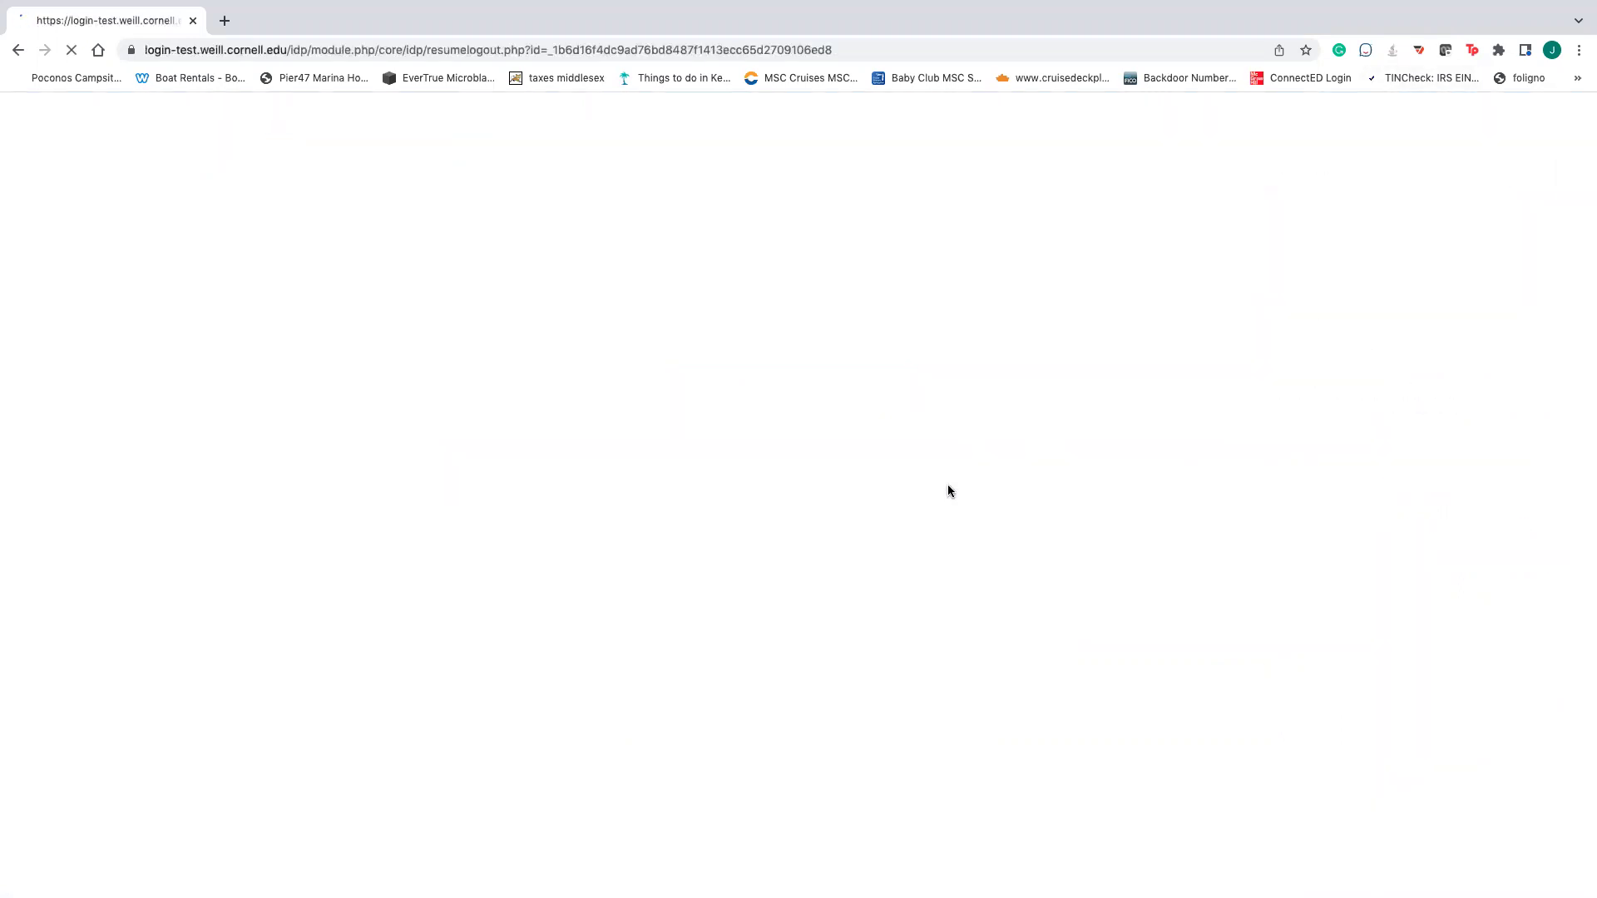
- Reopen Guided Buying from the browser bookmark and choose Weill Cornell Medicine
{"action": "left_click", "coordinate": [1579, 50]}
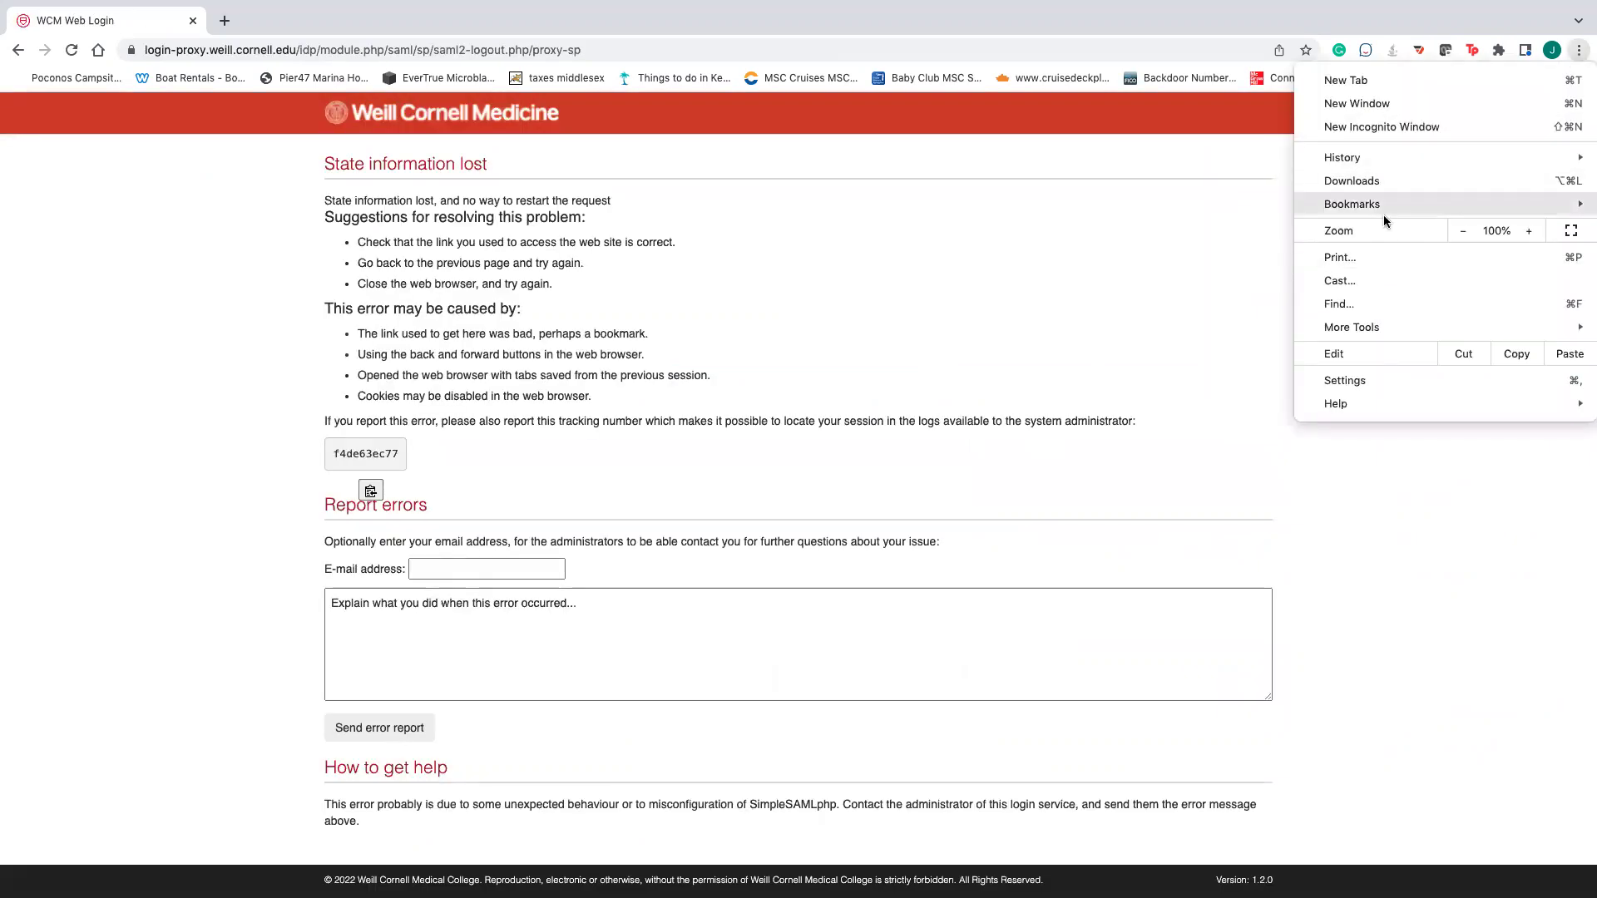
{"action": "mouse_move", "coordinate": [1384, 205]}
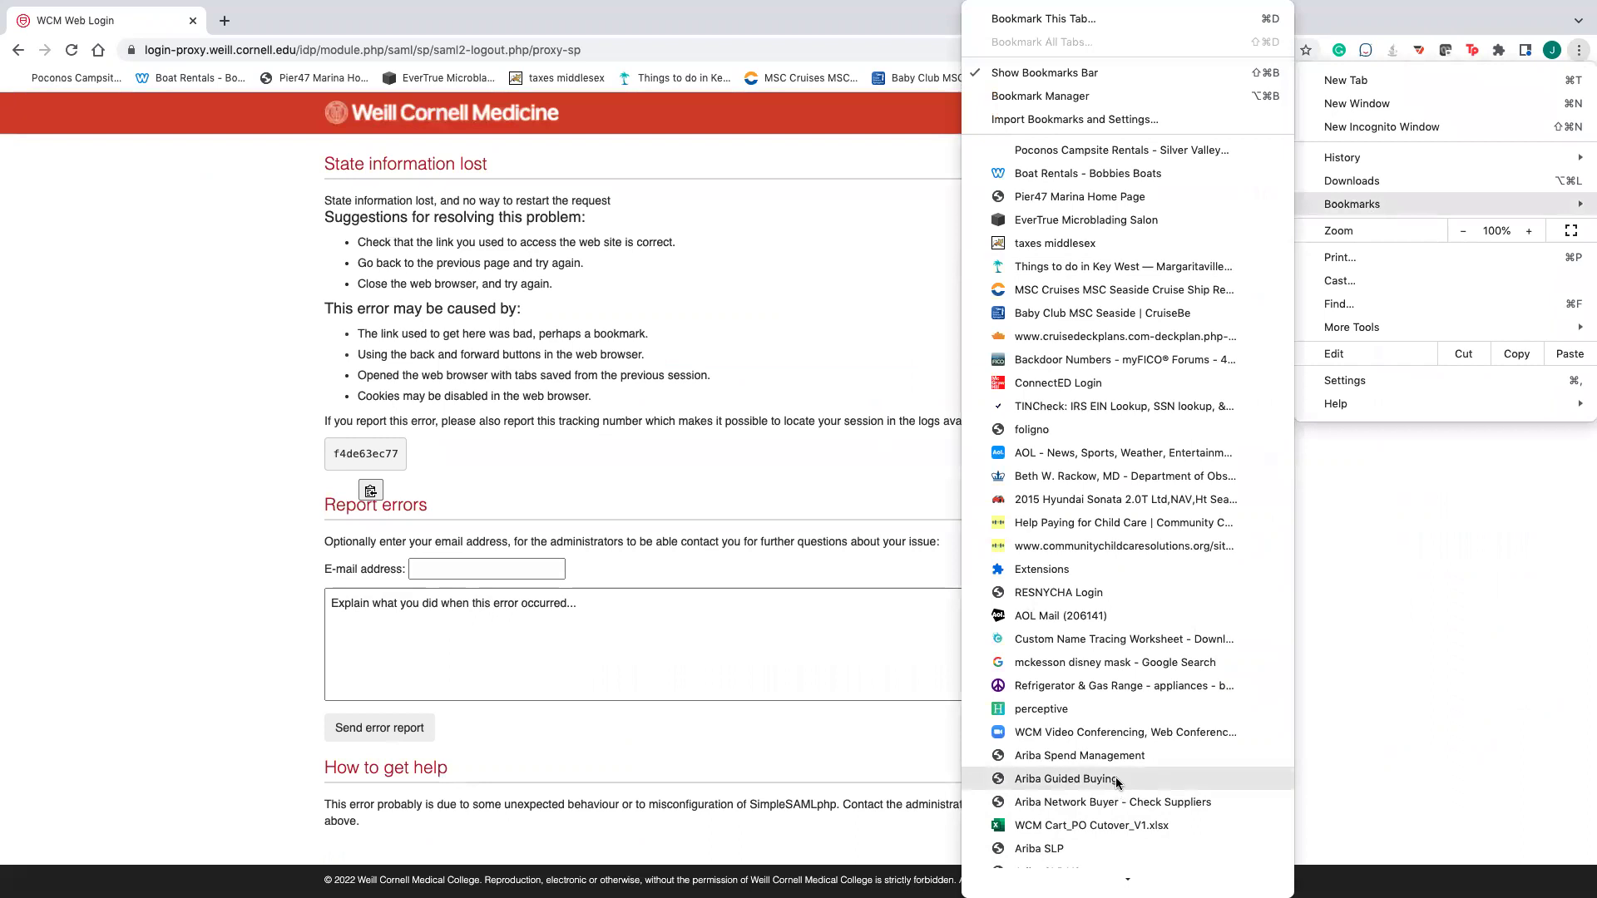
{"action": "left_click", "coordinate": [1119, 780]}
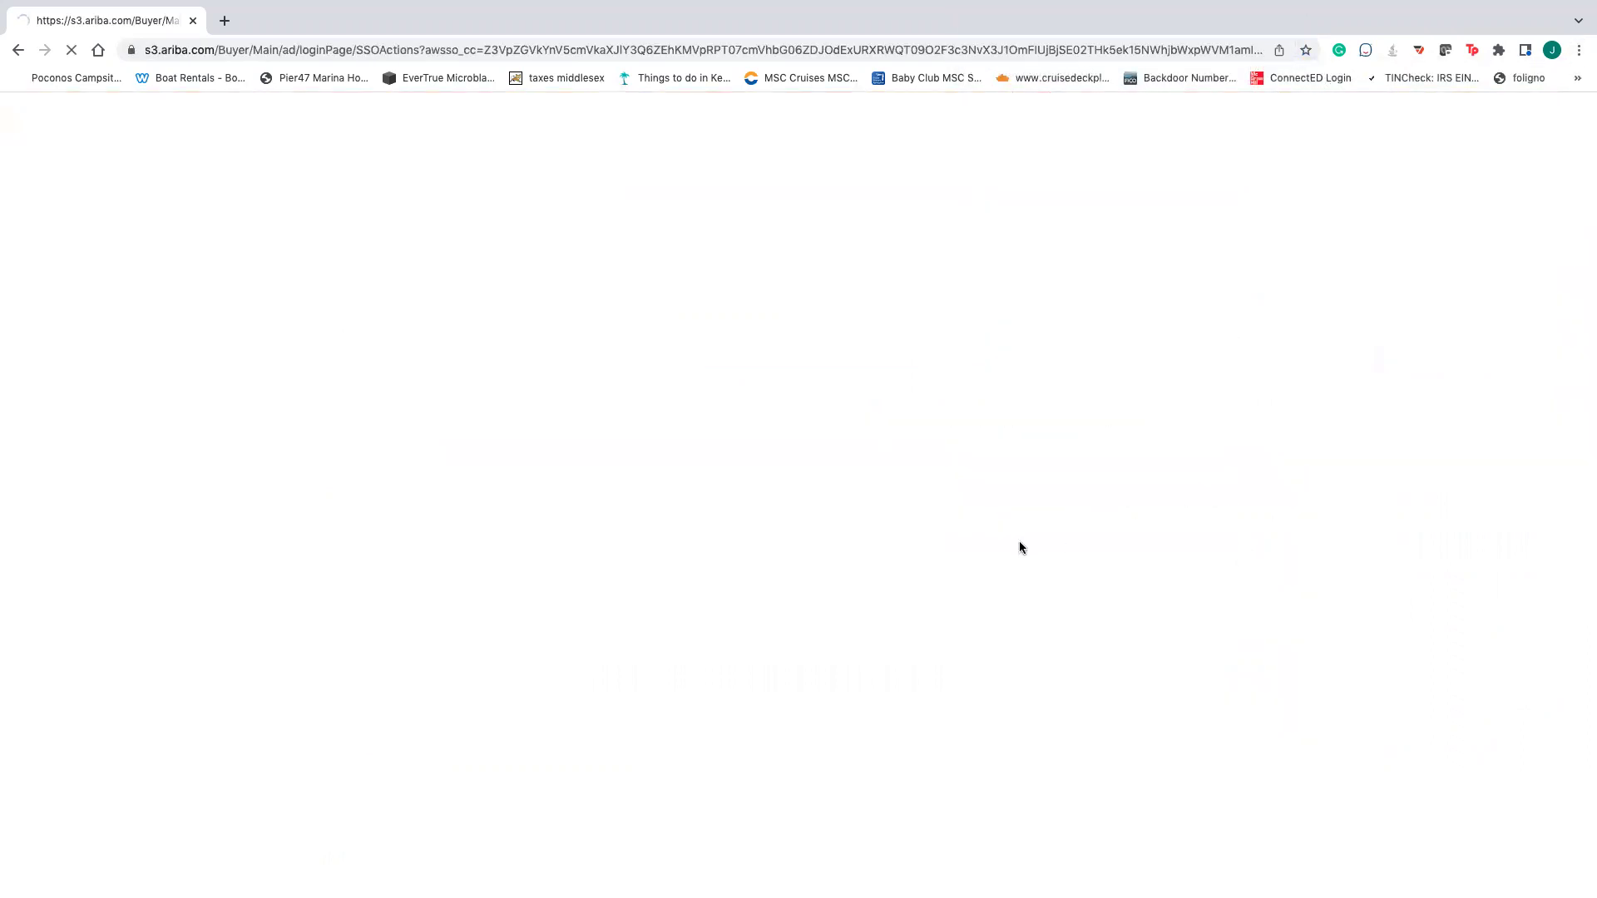
{"action": "left_click", "coordinate": [815, 296]}
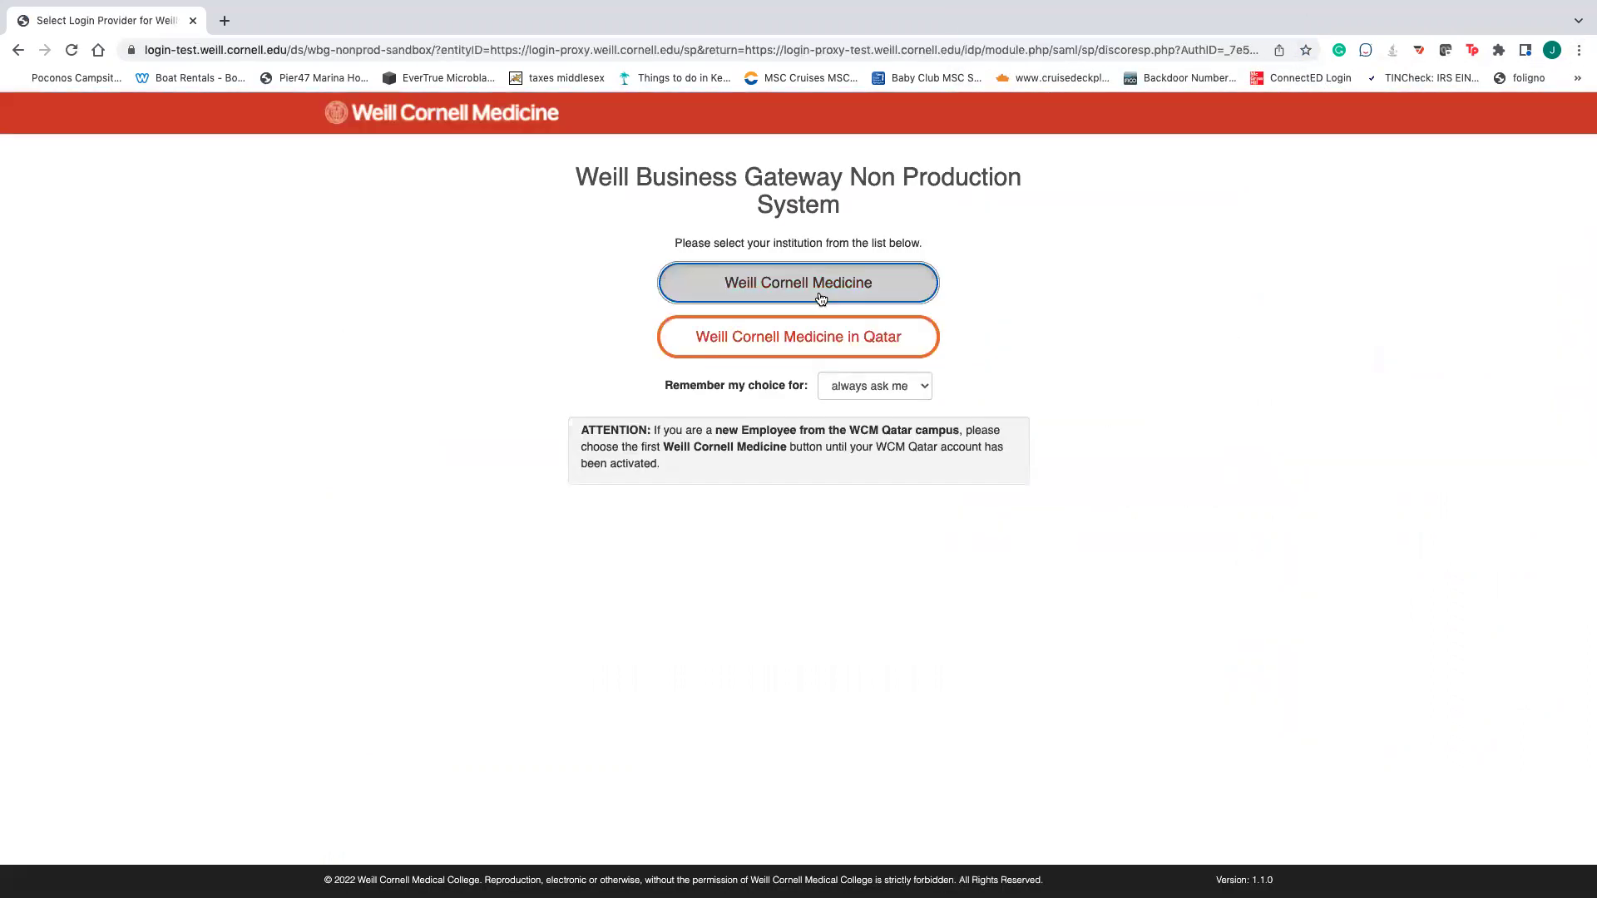
- Sign in with the saved test login using Test Active Directory authentication
{"action": "left_click", "coordinate": [615, 281]}
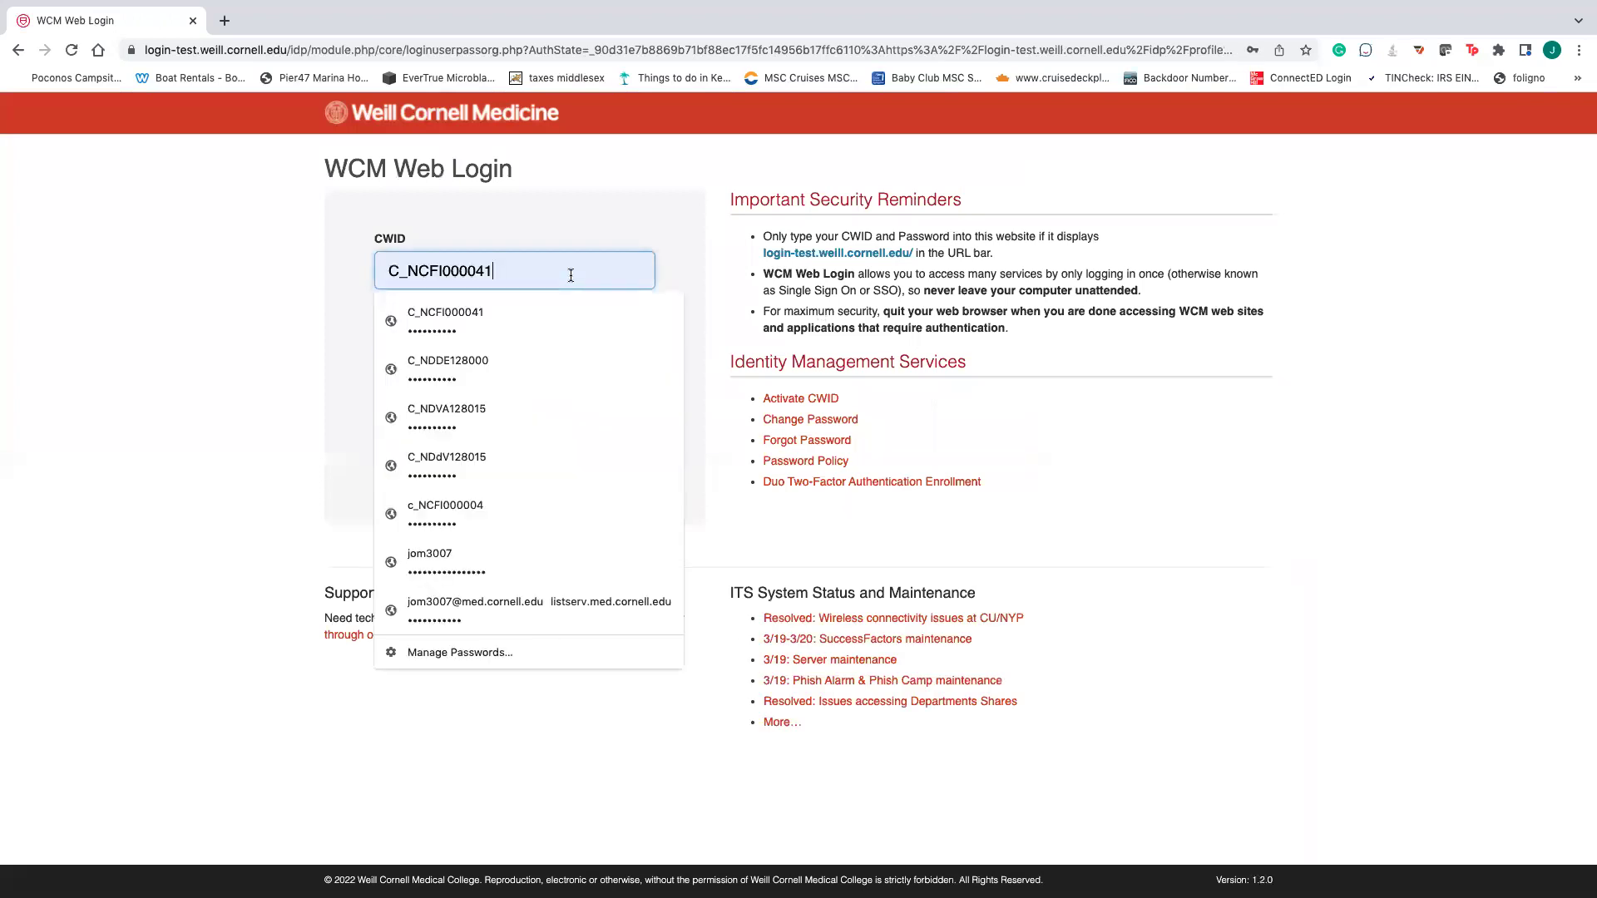
{"action": "left_click", "coordinate": [484, 426]}
{"action": "left_click", "coordinate": [516, 408]}
{"action": "left_click", "coordinate": [486, 428]}
{"action": "left_click", "coordinate": [420, 458]}
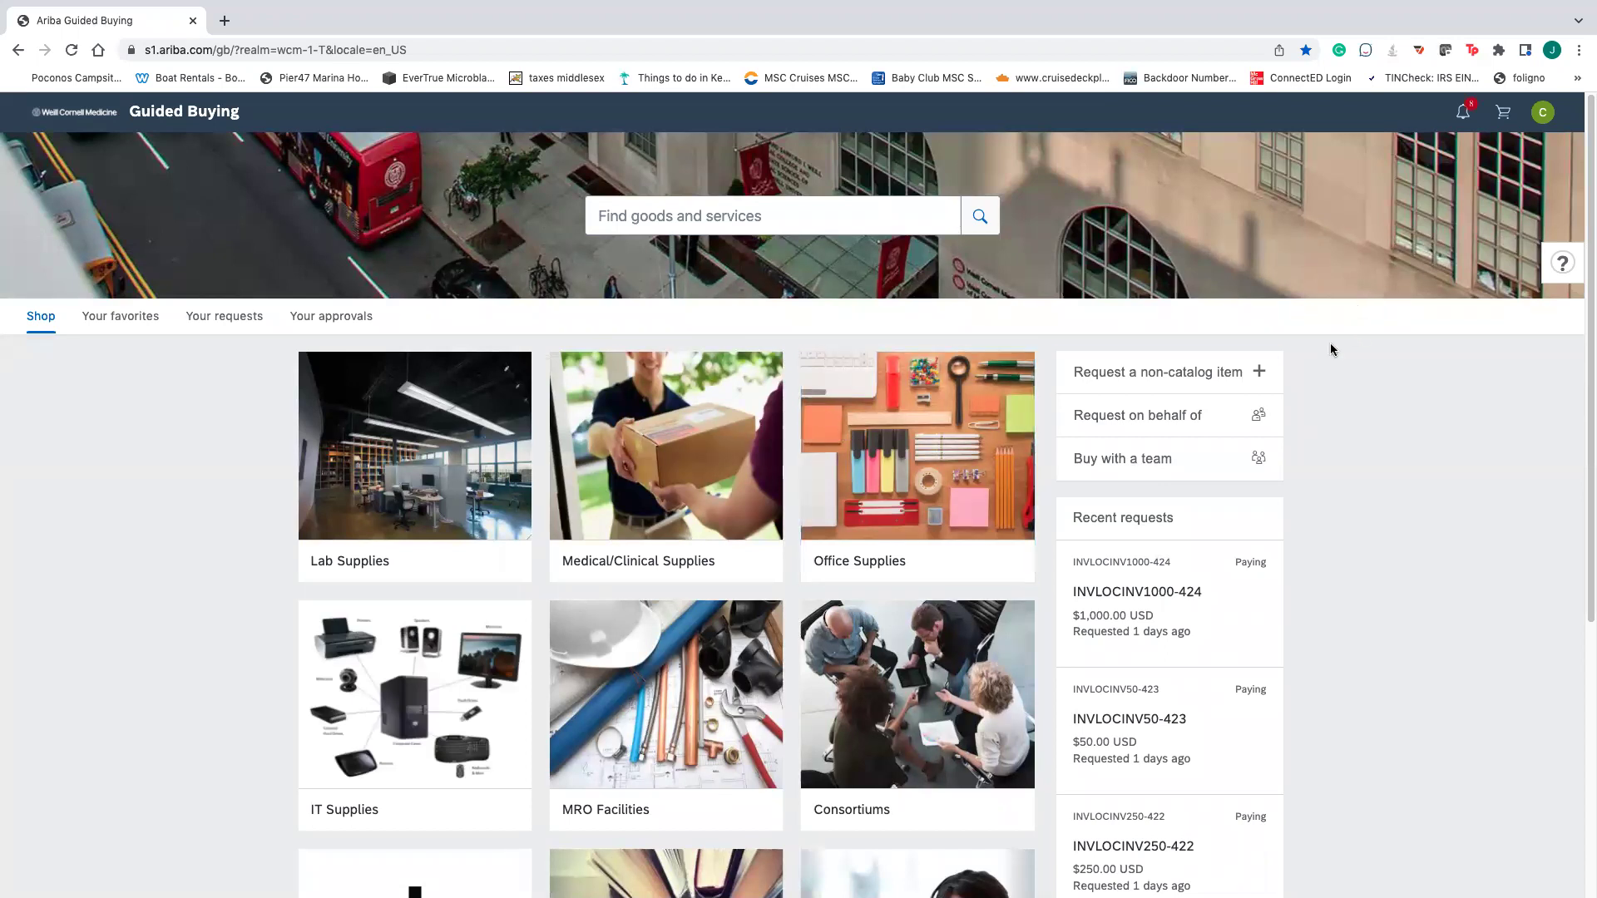
- Start a blank non-catalog request and switch it to the Services form
{"action": "left_click", "coordinate": [1224, 376]}
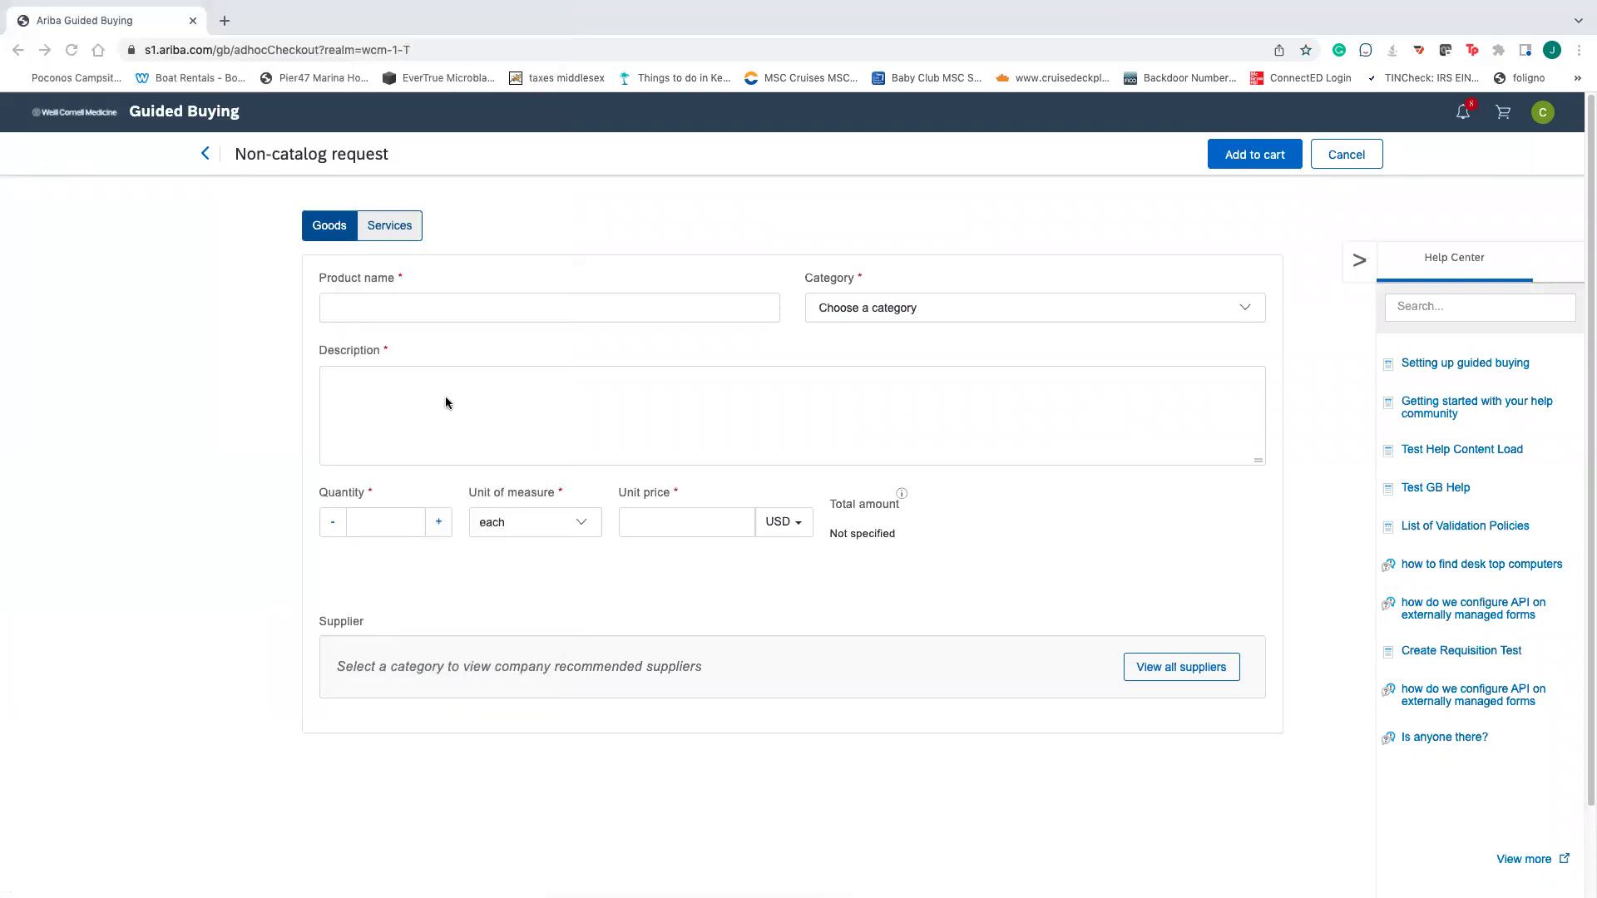
{"action": "left_click", "coordinate": [471, 304]}
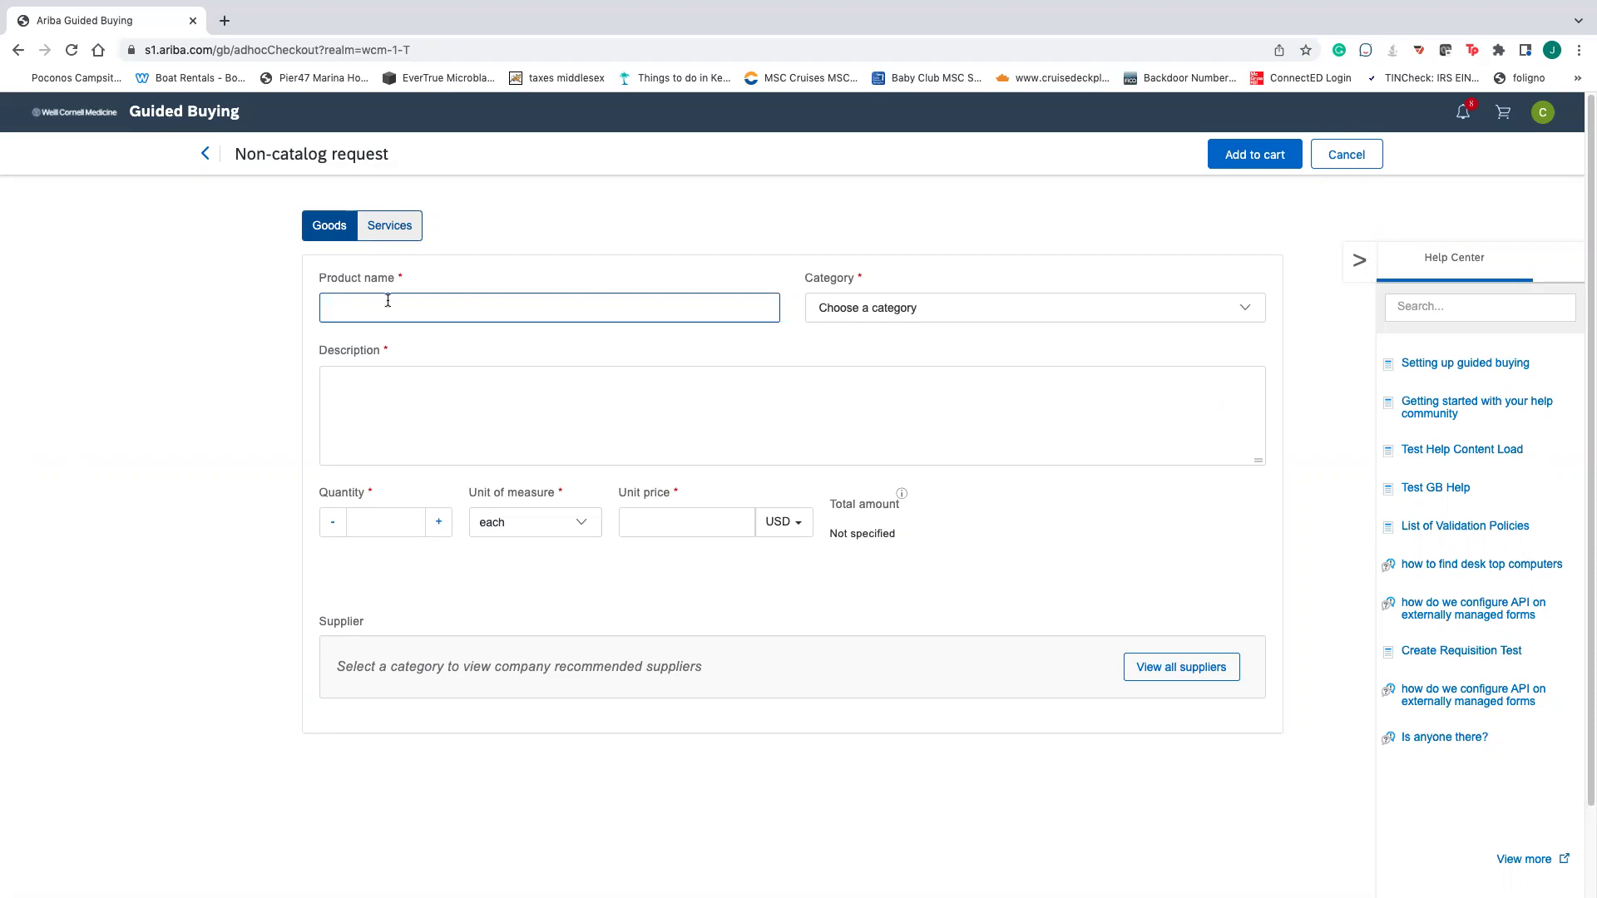
{"action": "left_click", "coordinate": [388, 225]}
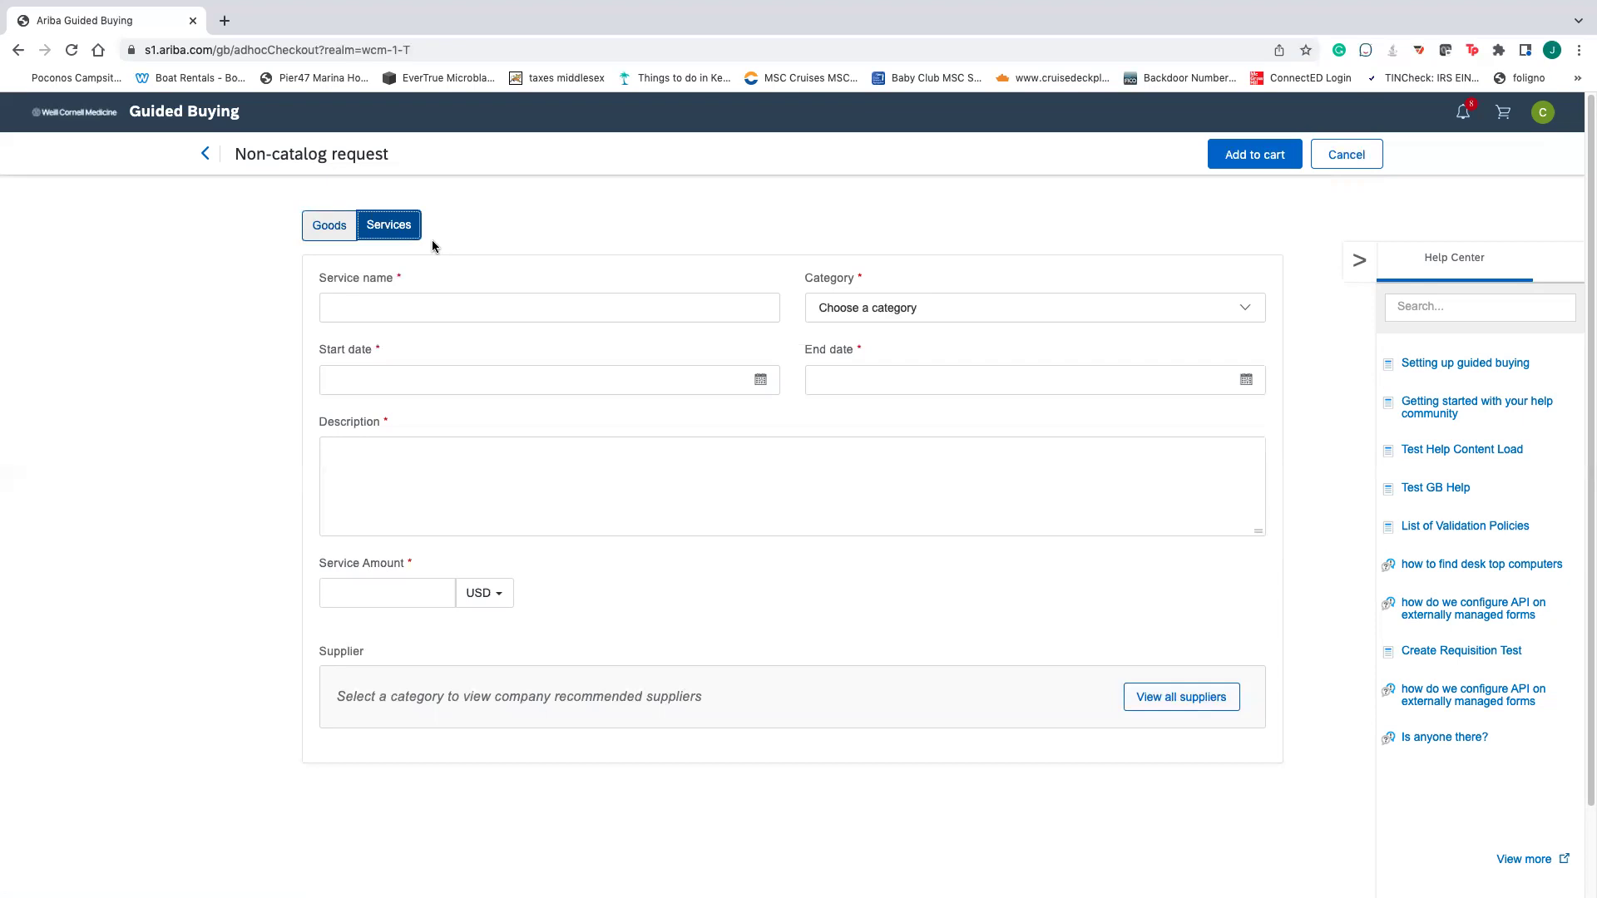
- Switch back to Goods and enter the product name 'Test JM 32122'
{"action": "left_click", "coordinate": [341, 232]}
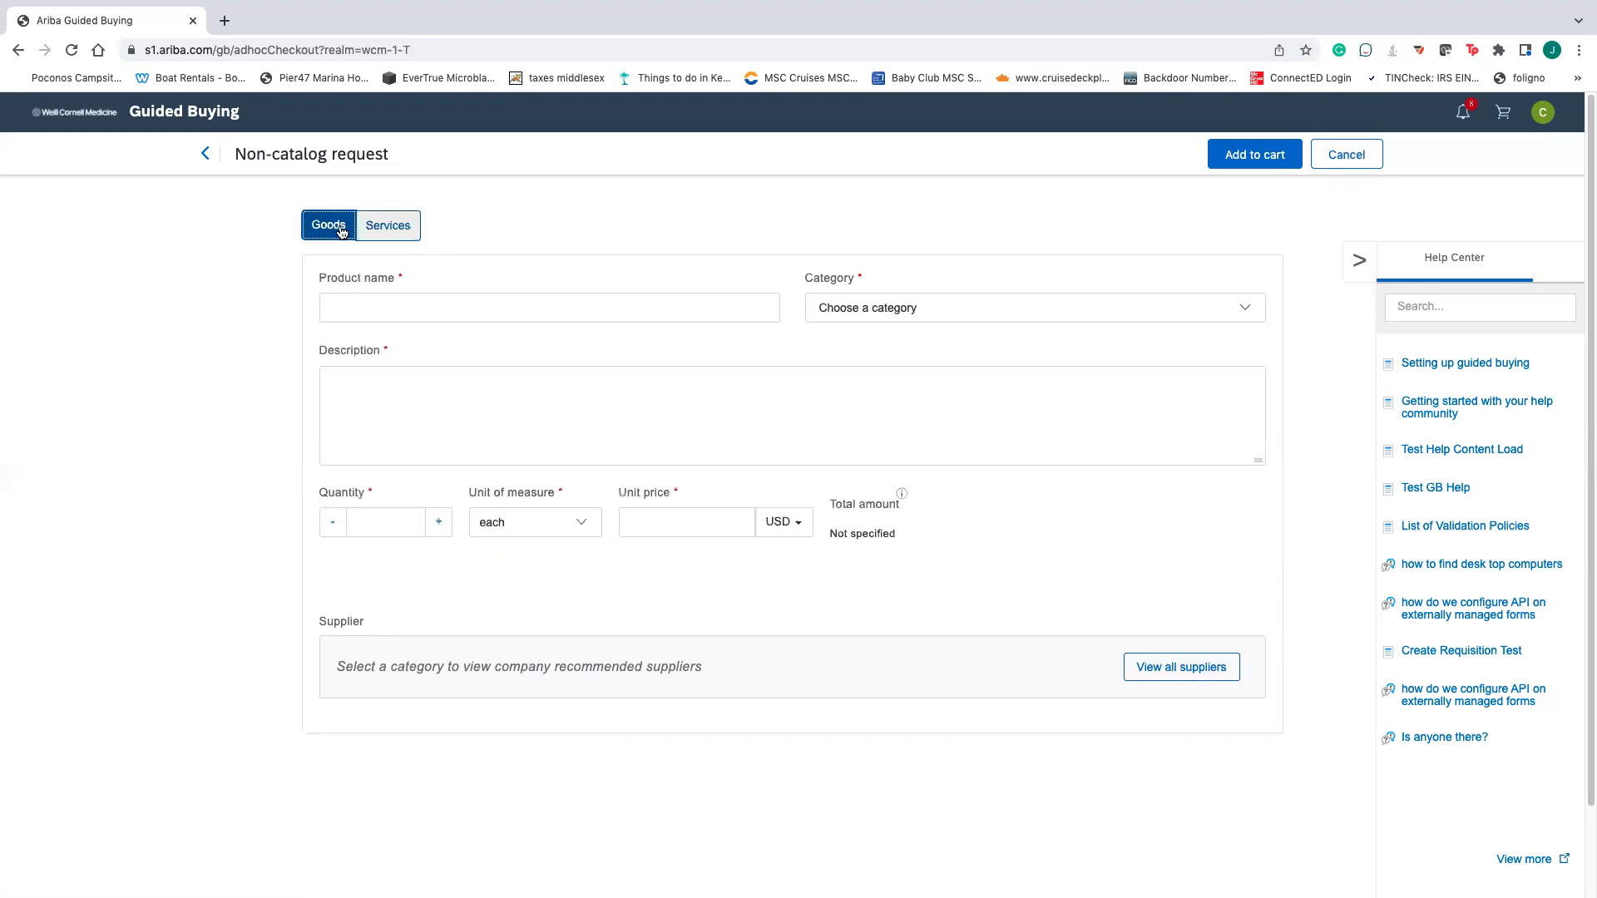
{"action": "left_click", "coordinate": [376, 301]}
{"action": "type", "text": "Test JM "}
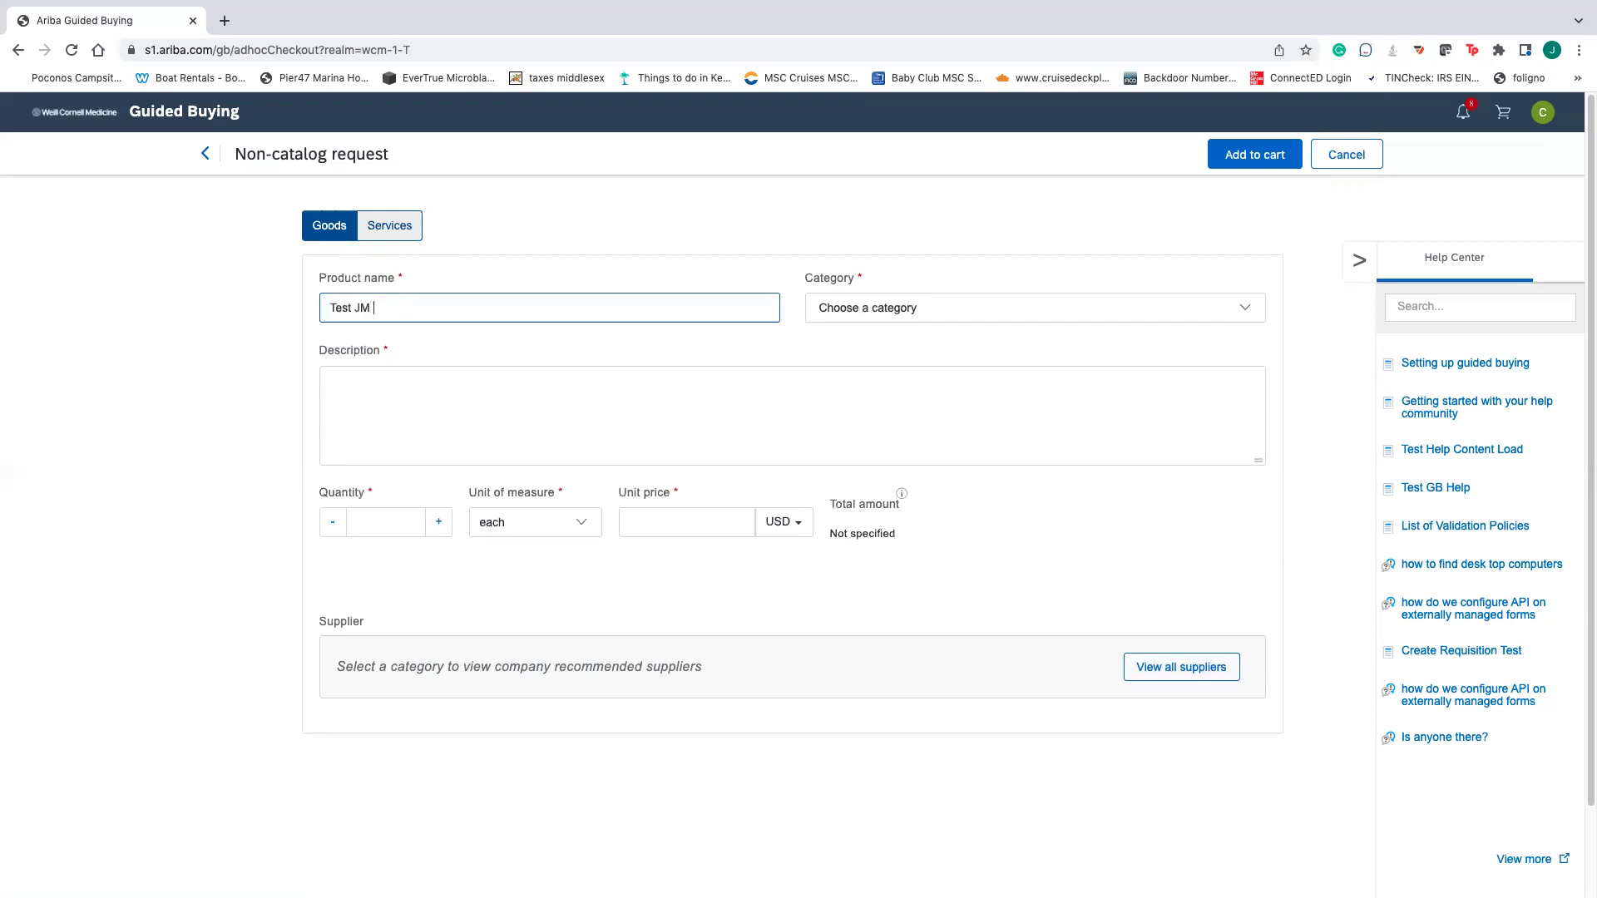
{"action": "type", "text": "3/"}
{"action": "left_click", "coordinate": [393, 319]}
{"action": "key", "text": "BackSpace"}
{"action": "type", "text": "2122"}
- Browse the full category catalogue without picking a category
{"action": "left_click", "coordinate": [933, 316]}
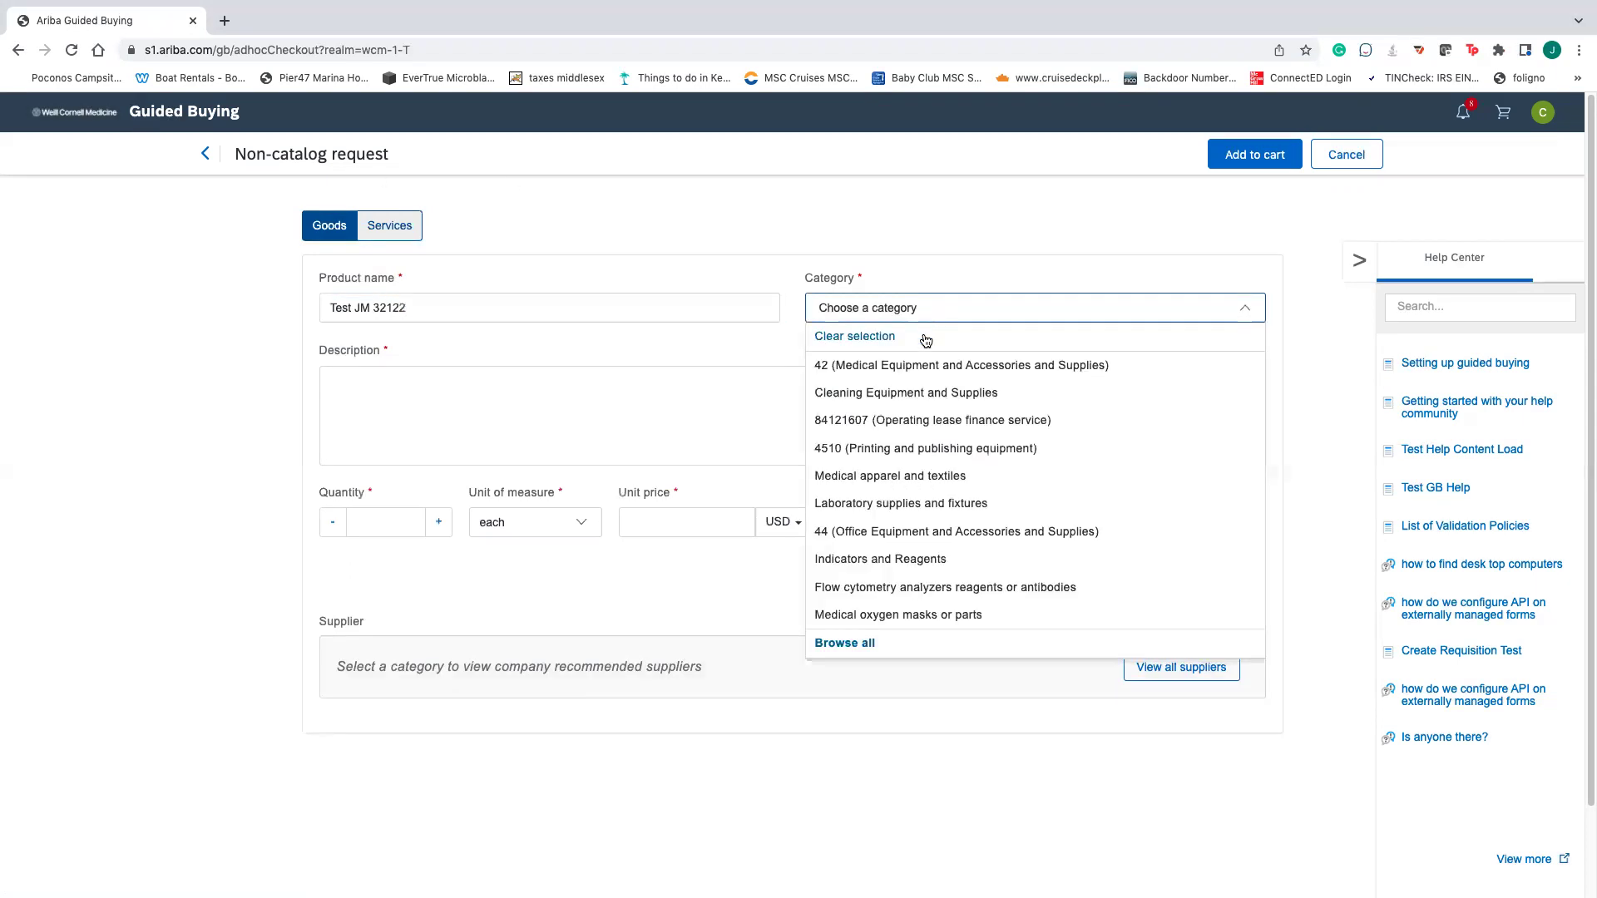
{"action": "left_click", "coordinate": [858, 649]}
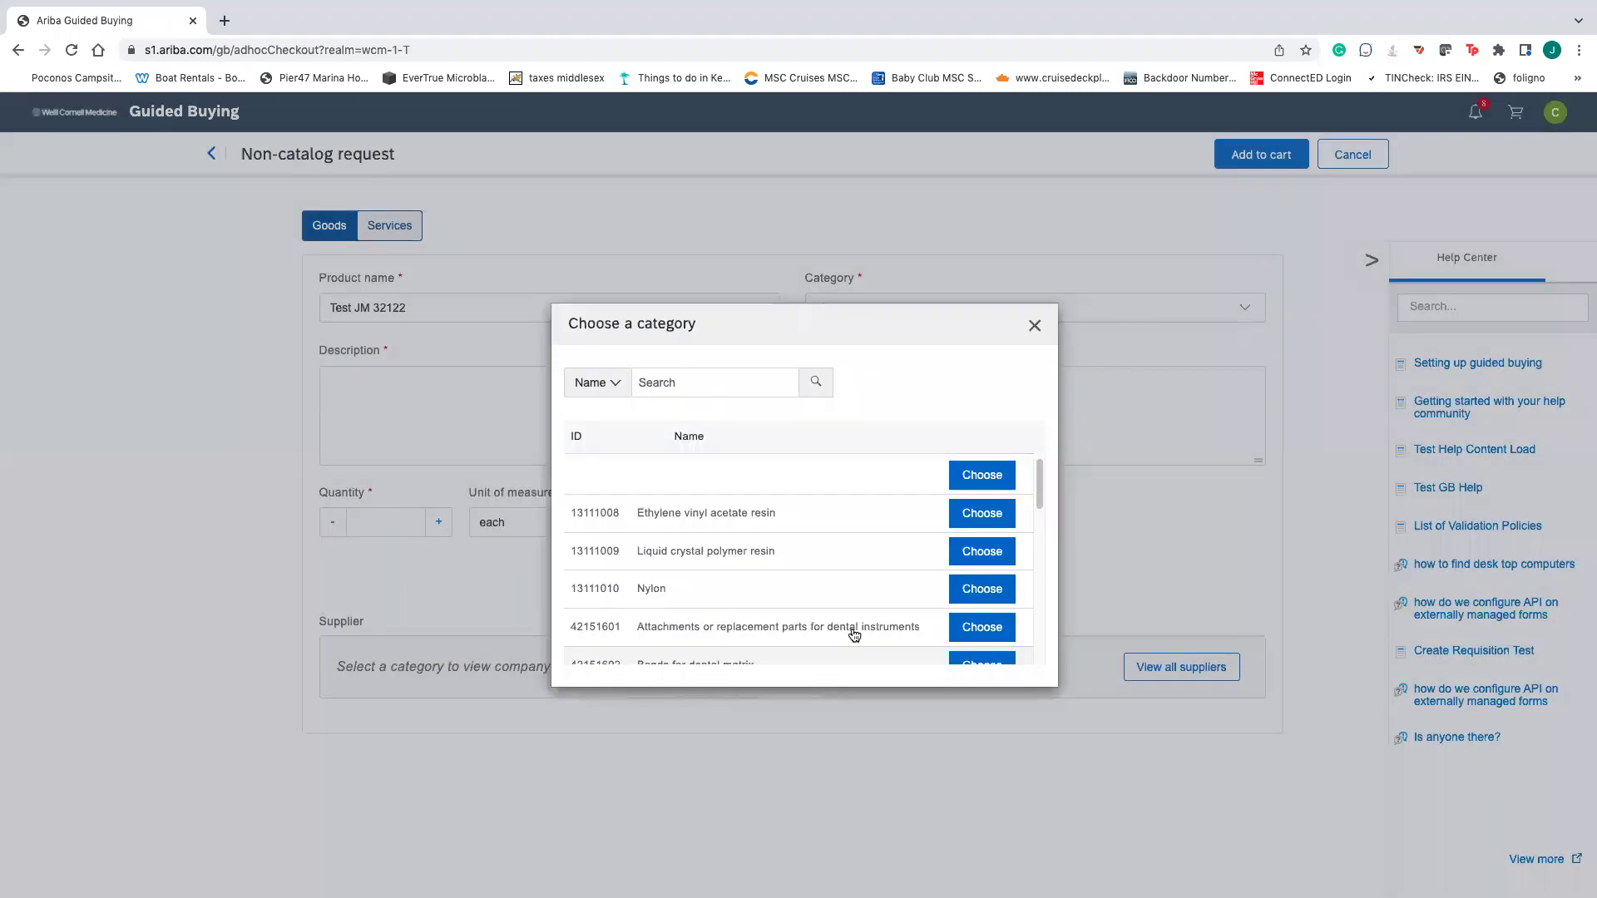
{"action": "scroll", "coordinate": [813, 599], "scroll_direction": "down", "scroll_amount": 10}
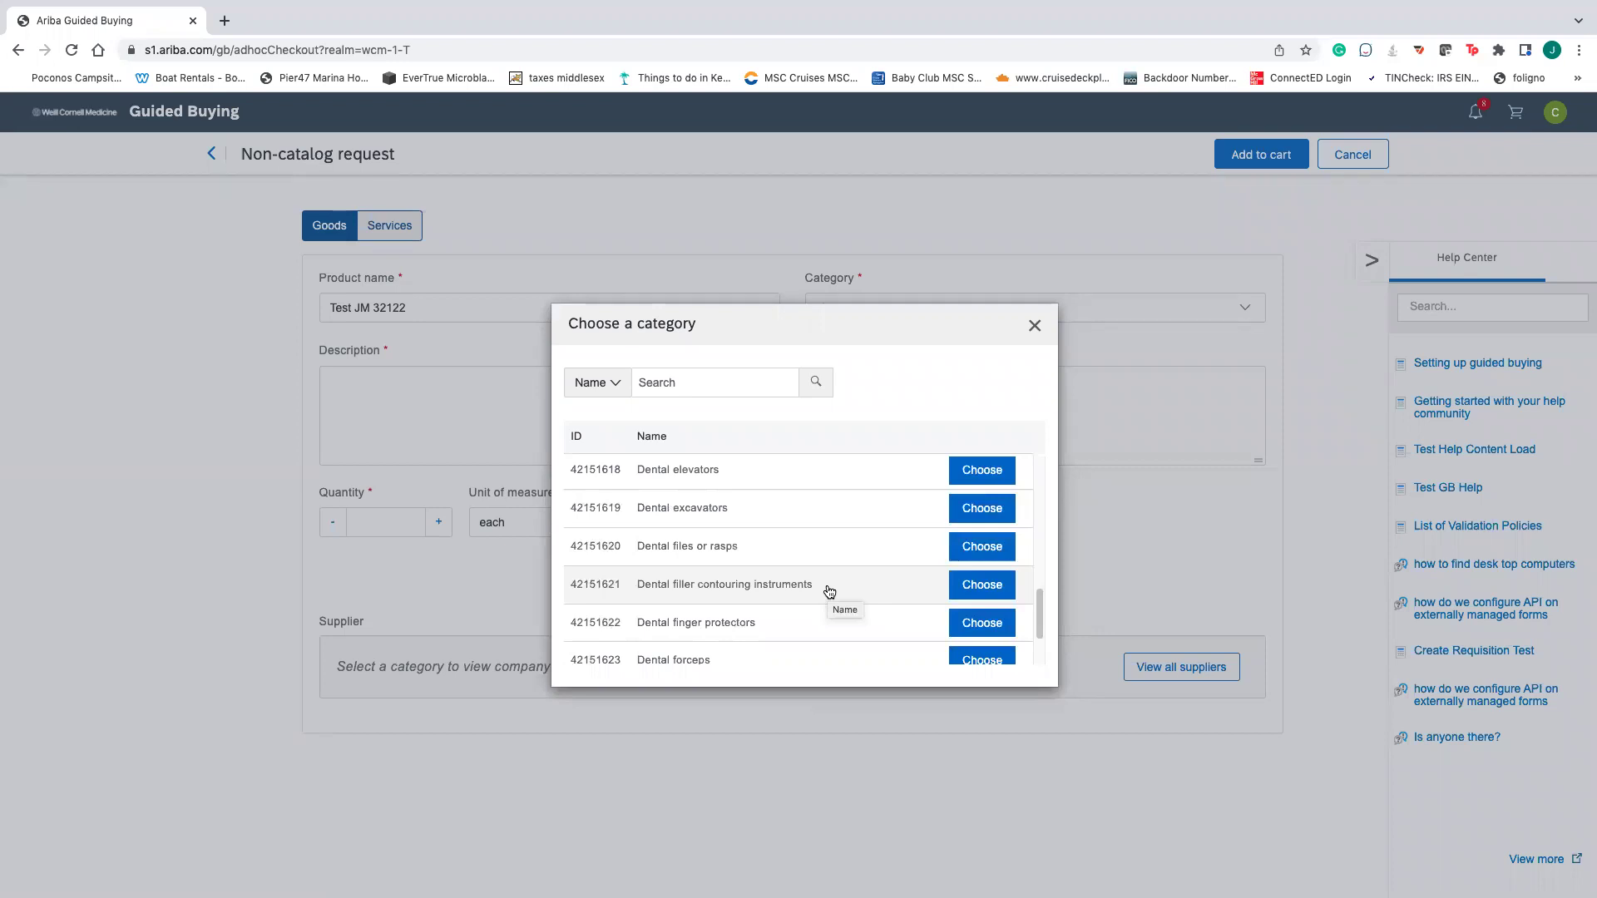
{"action": "scroll", "coordinate": [834, 586], "scroll_direction": "up", "scroll_amount": 15}
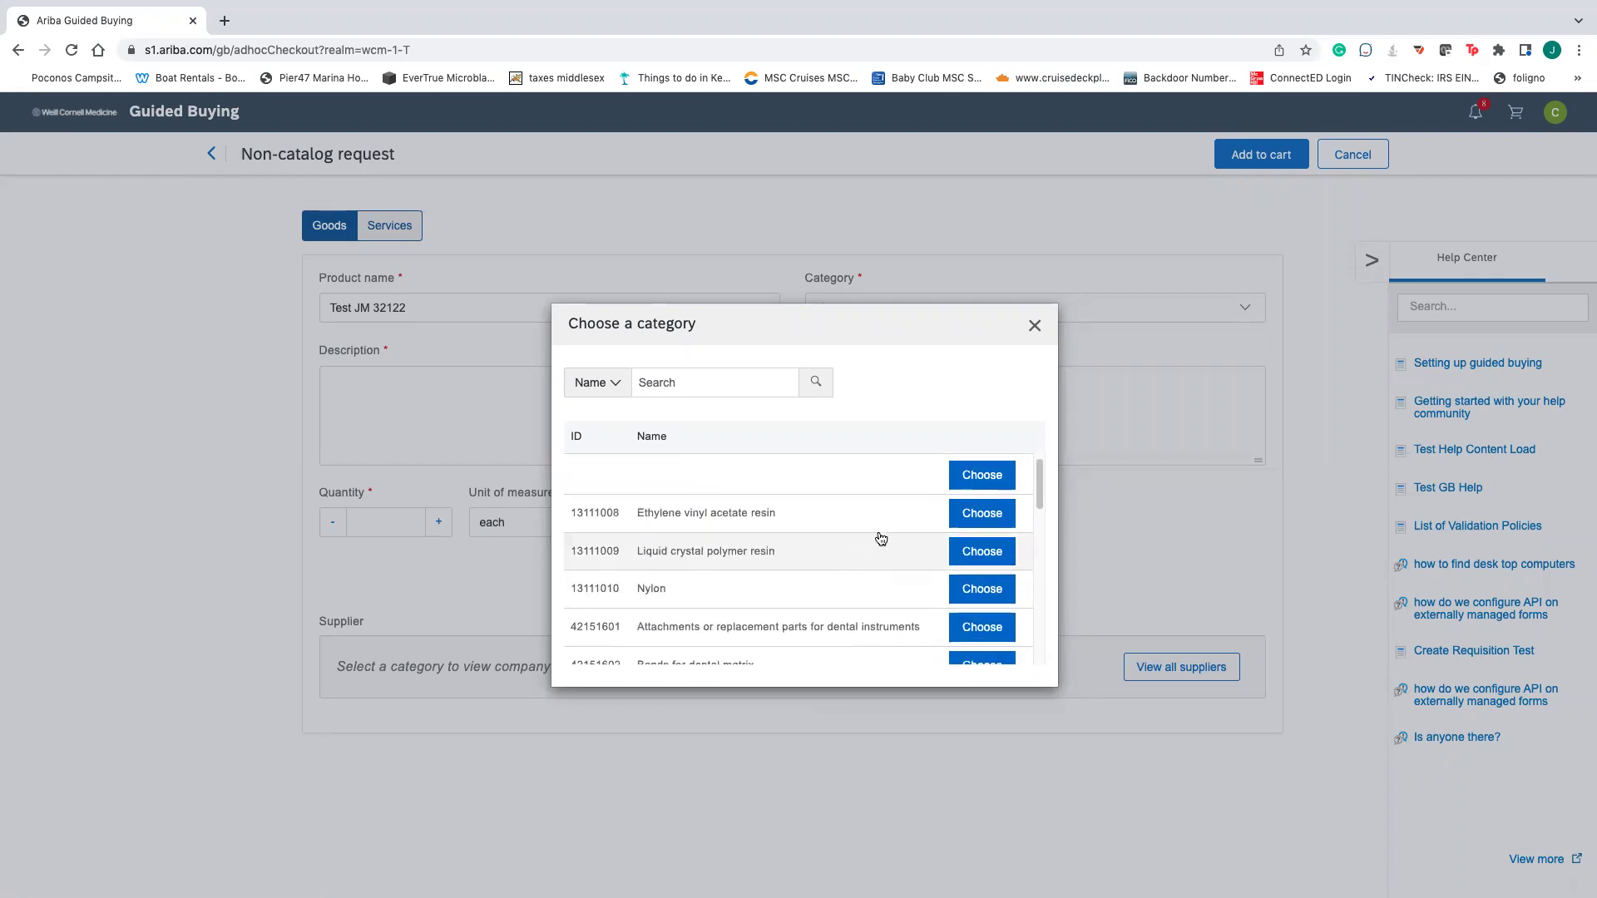
- Pick category 42, add description 'Test for Presentation', quantity 5 and unit price 25
{"action": "left_click", "coordinate": [1034, 325]}
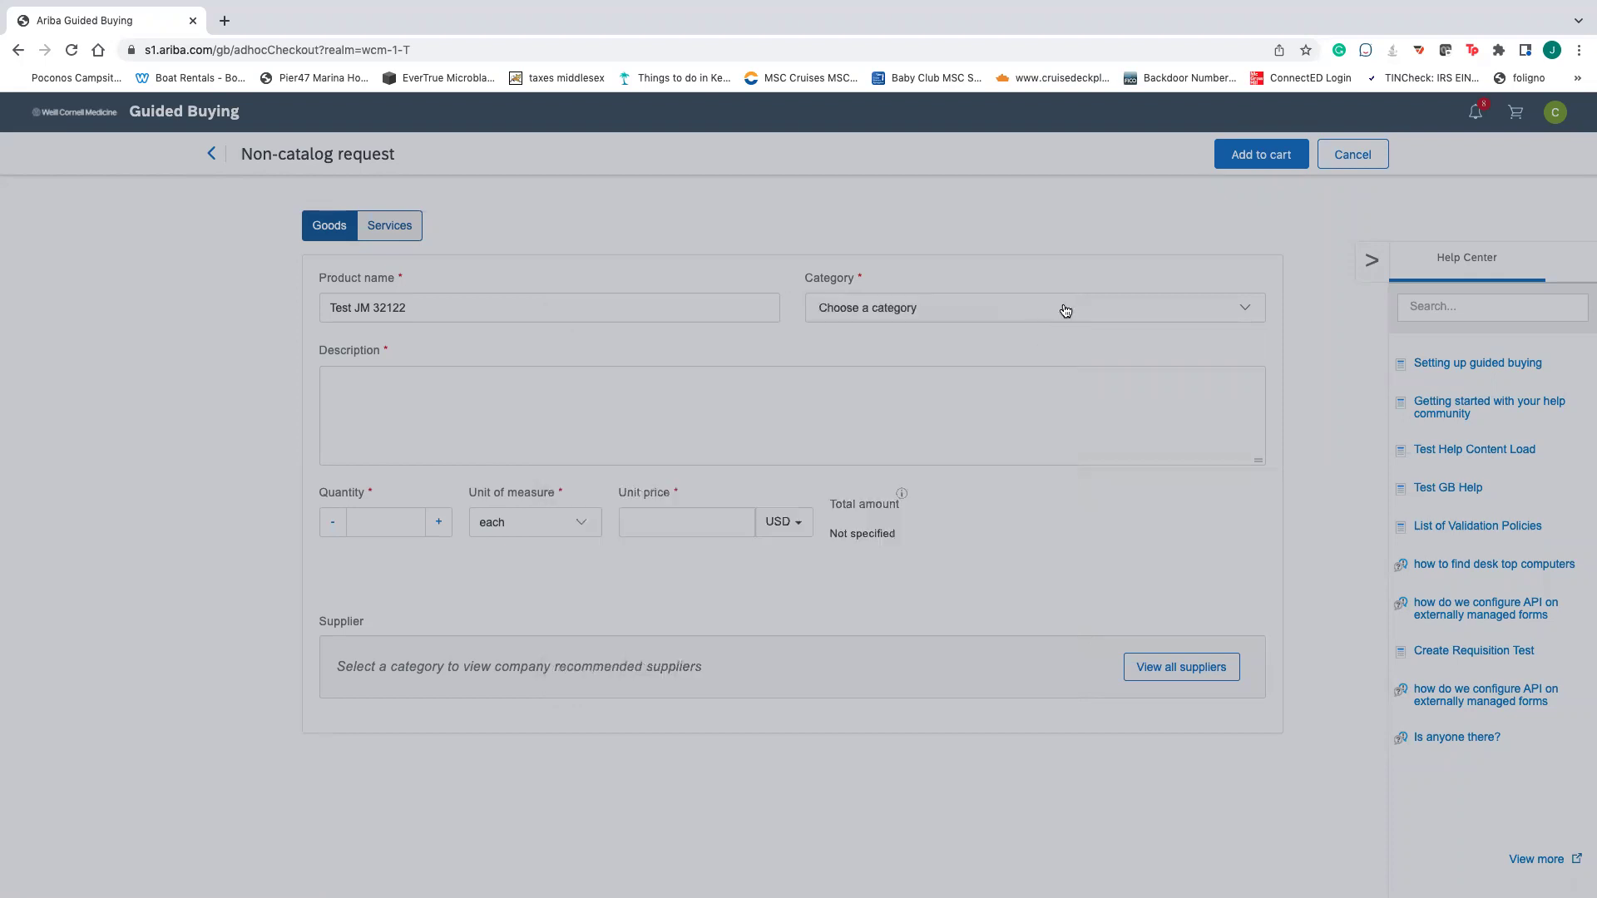
{"action": "left_click", "coordinate": [1065, 310]}
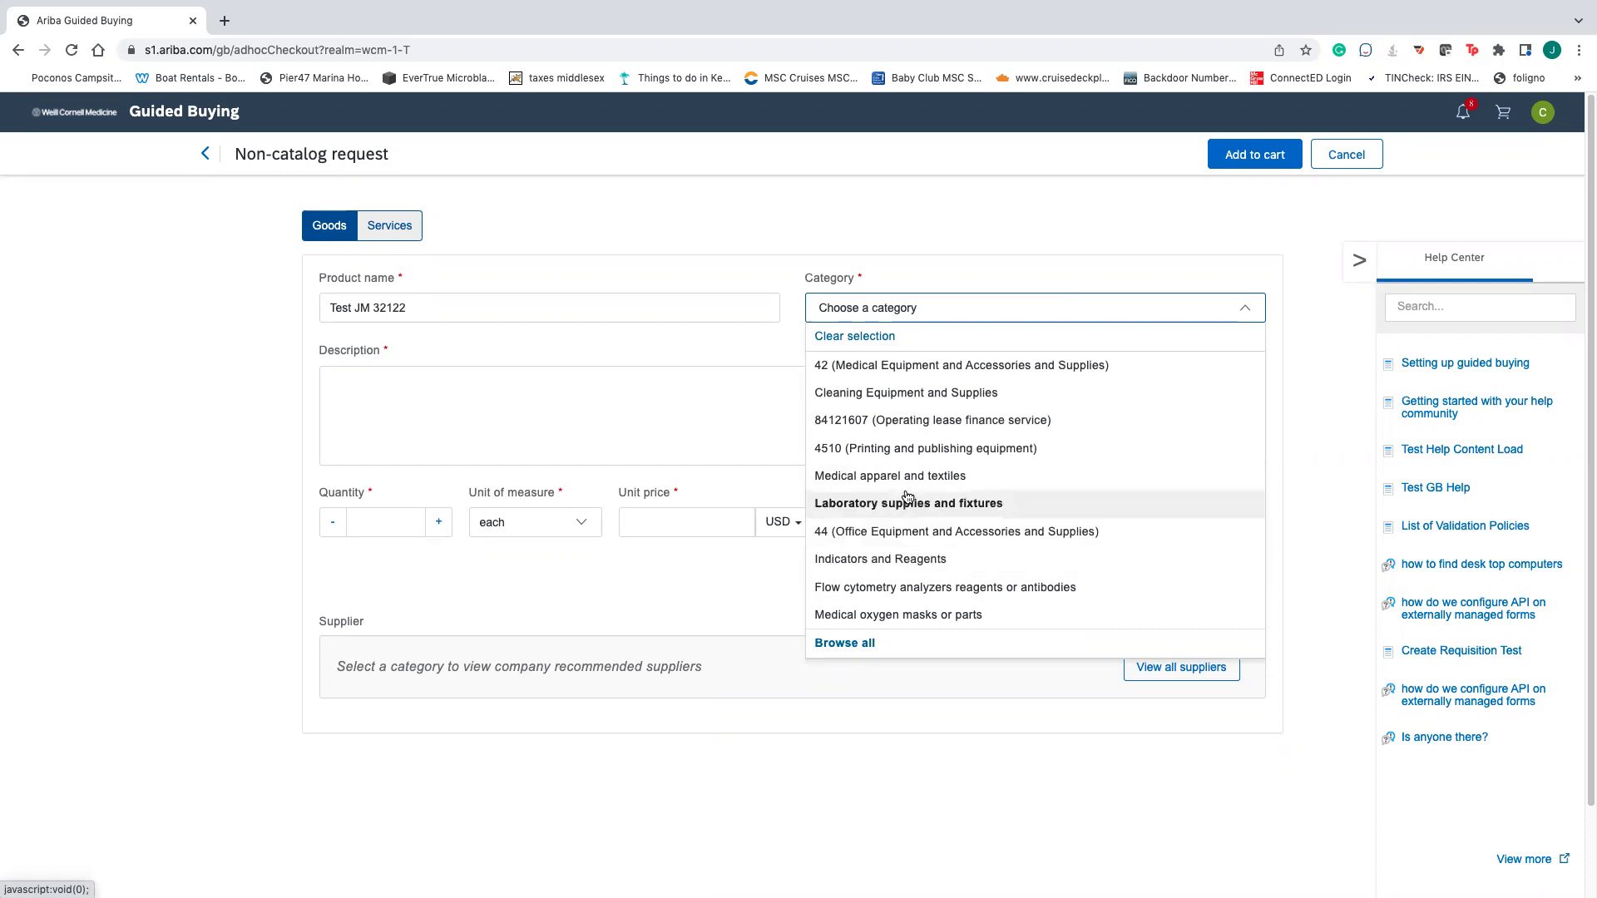
{"action": "left_click", "coordinate": [899, 368]}
{"action": "left_click", "coordinate": [601, 395]}
{"action": "type", "text": "Test for "}
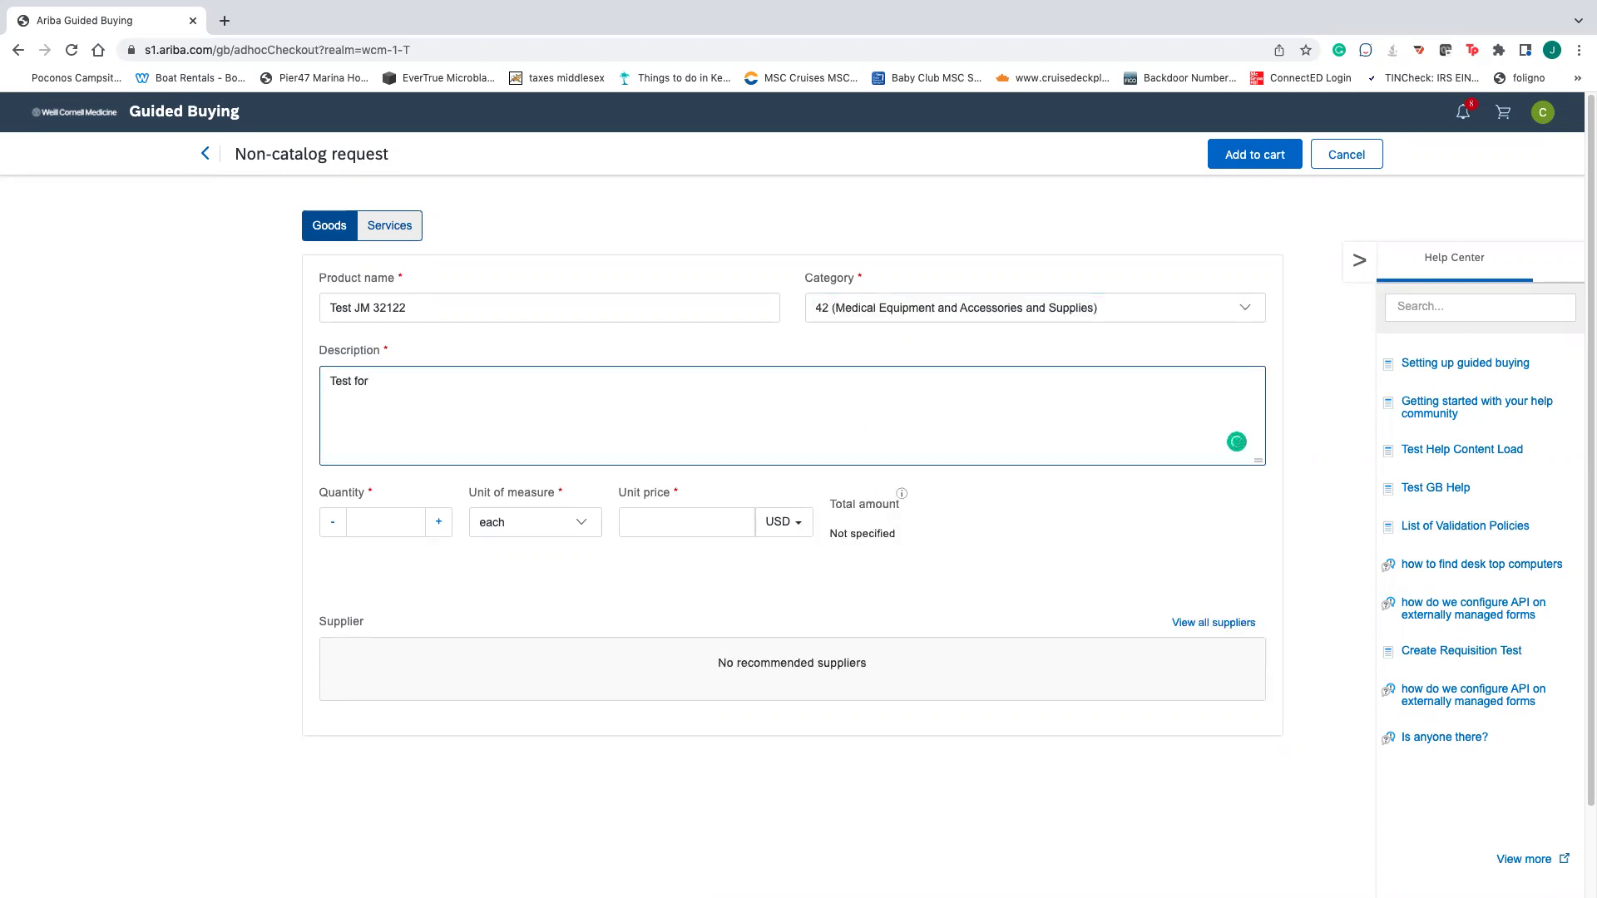
{"action": "type", "text": "Presentation"}
{"action": "left_click", "coordinate": [371, 525]}
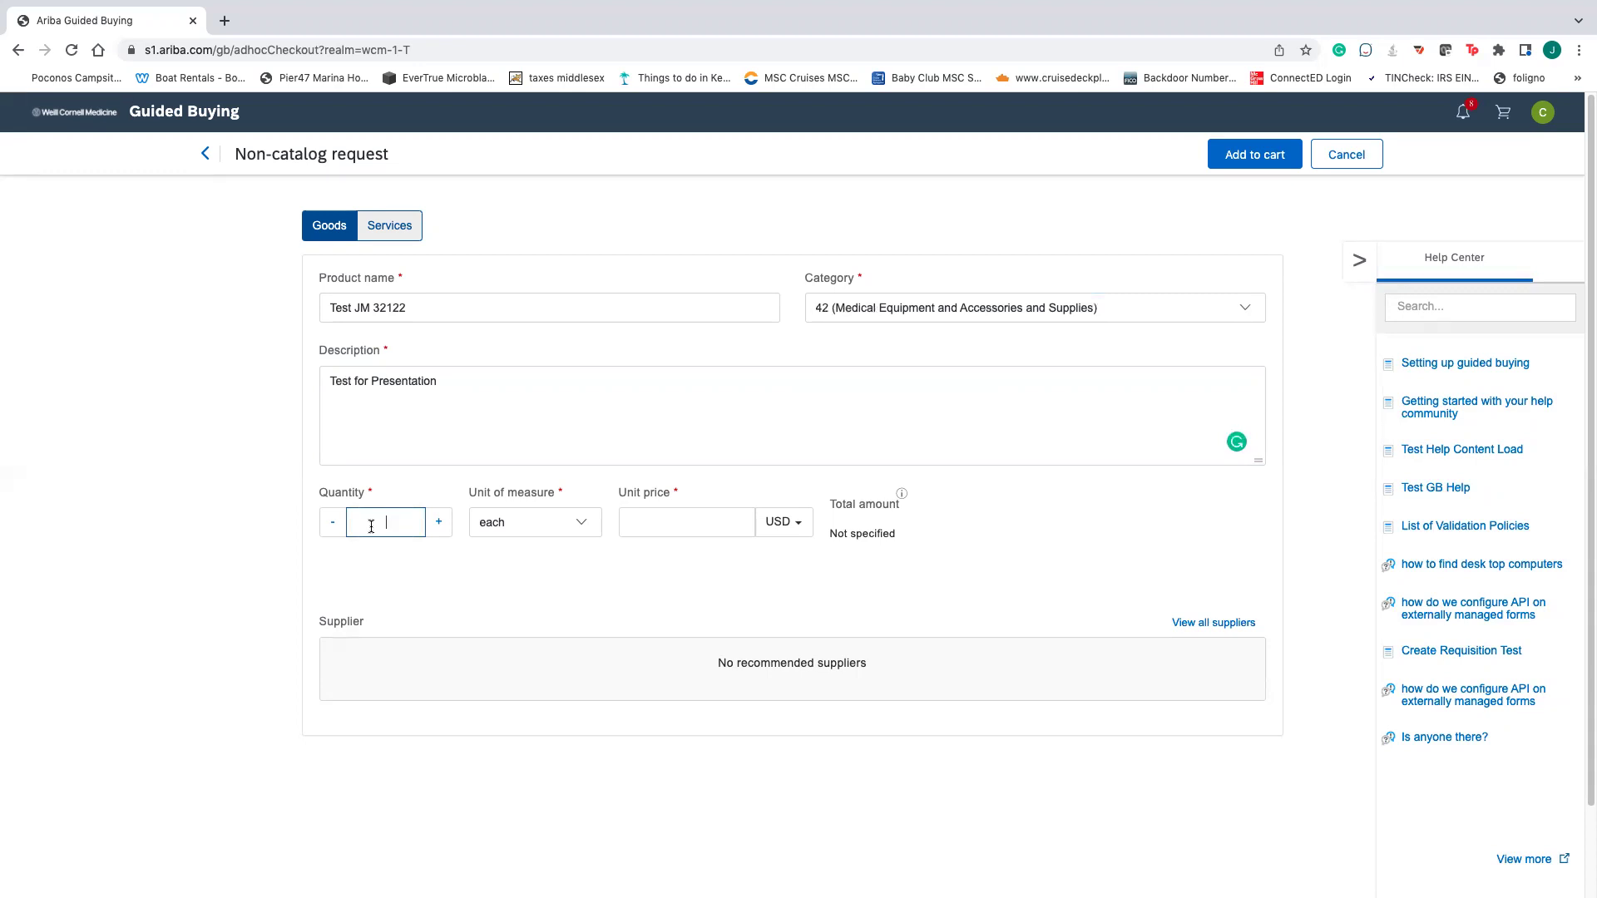
{"action": "type", "text": "5"}
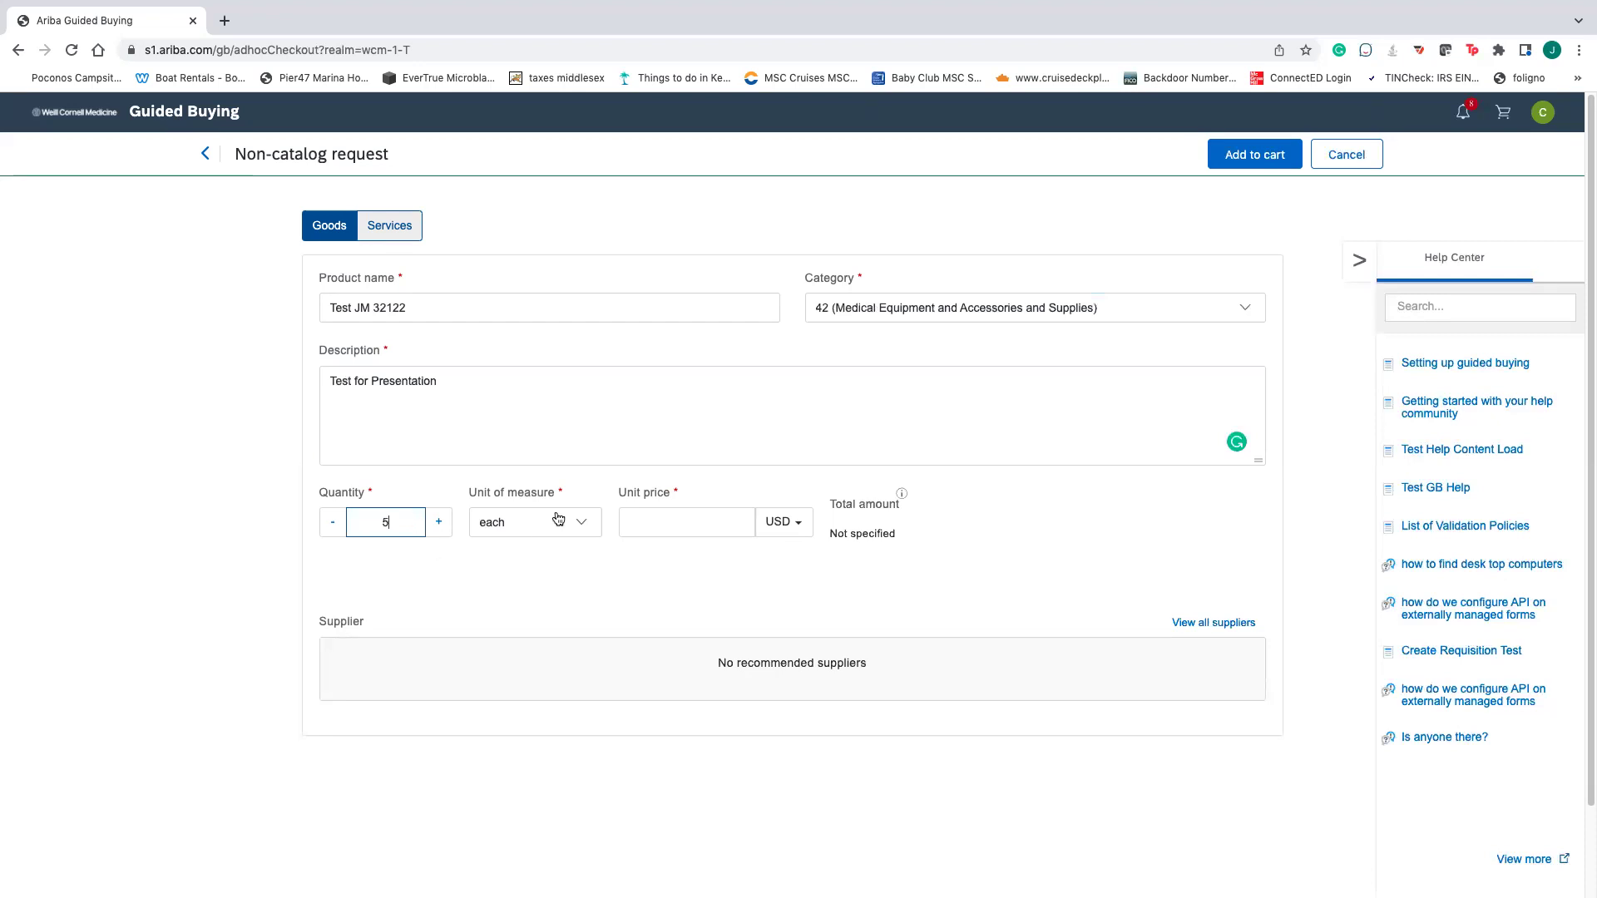
{"action": "left_click", "coordinate": [635, 518]}
{"action": "type", "text": "25"}
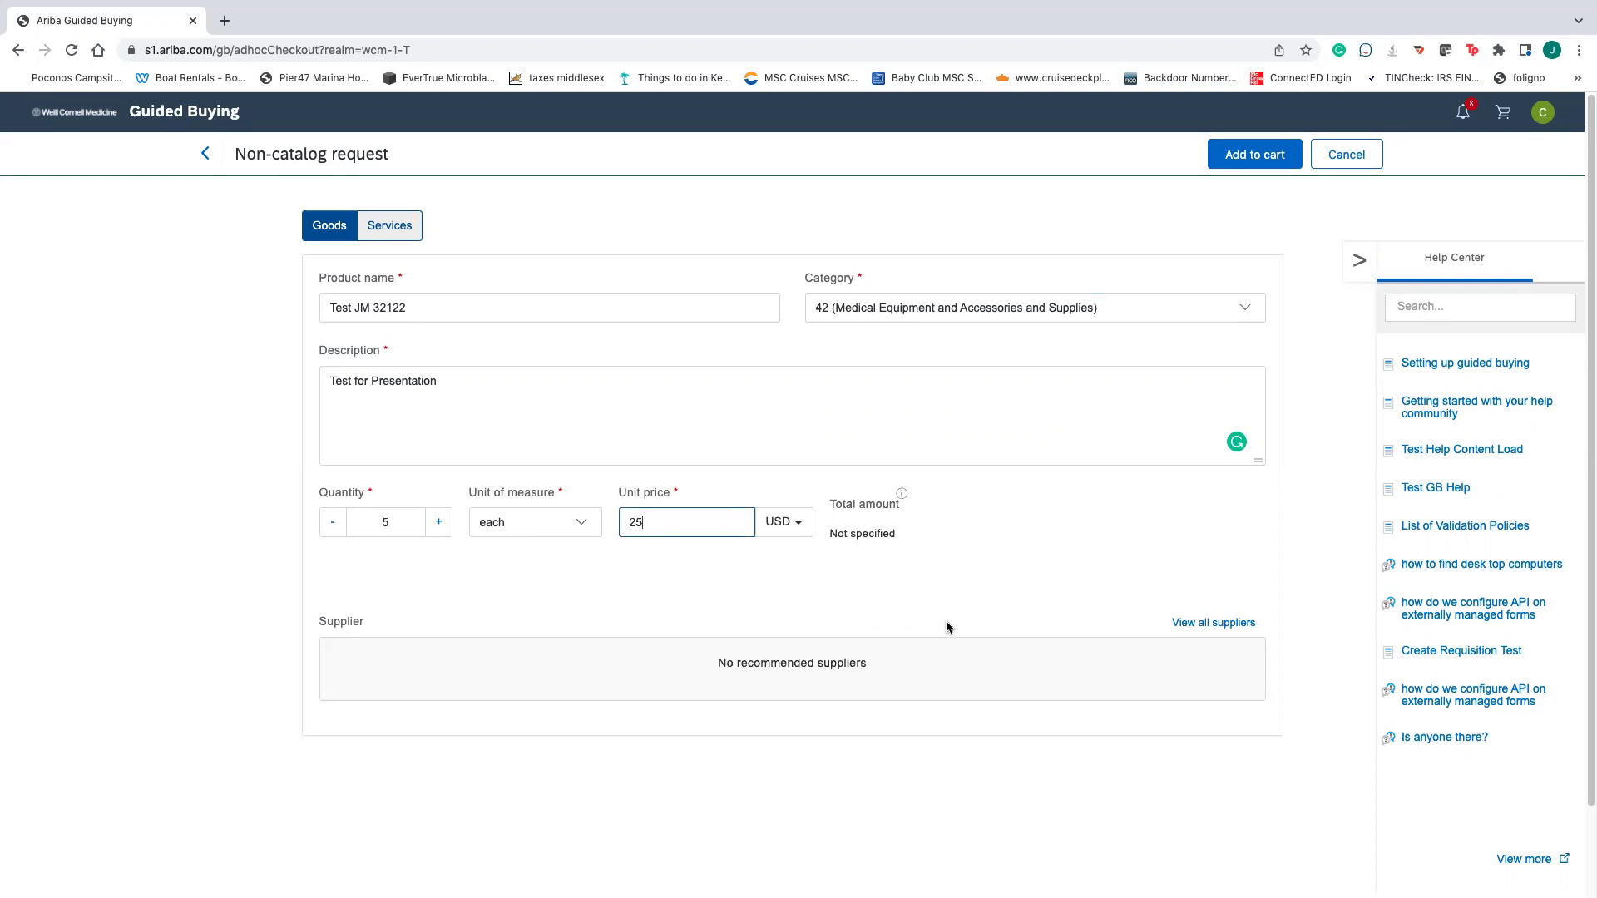
- Try several categories and settle on 44 (Office Equipment and Accessories and Supplies)
{"action": "left_click", "coordinate": [957, 299]}
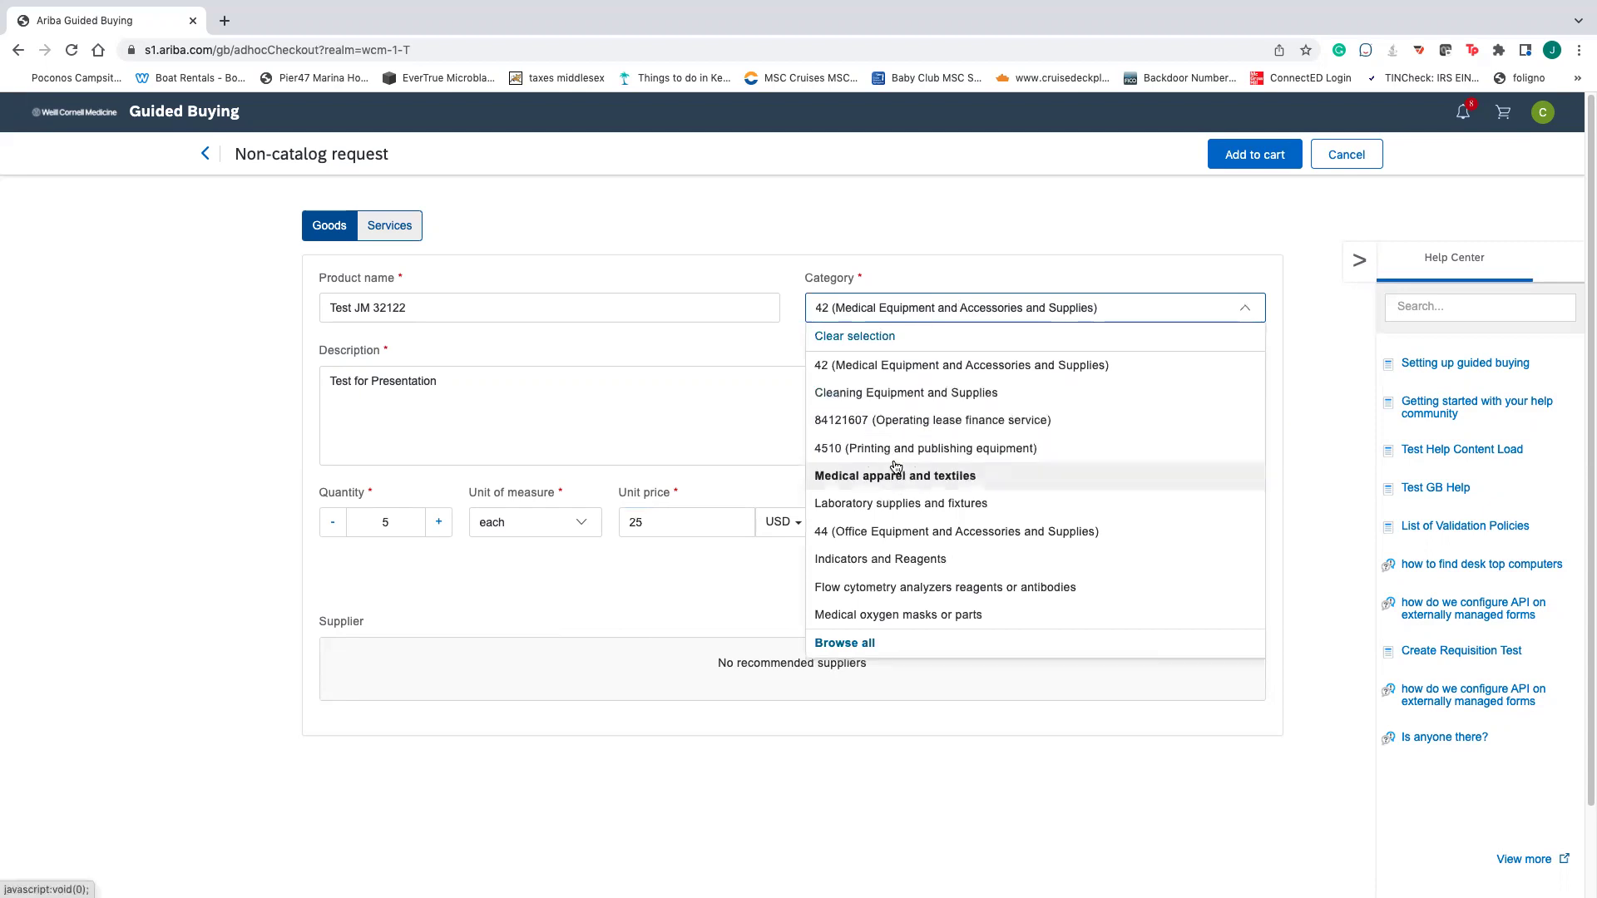
{"action": "left_click", "coordinate": [956, 476]}
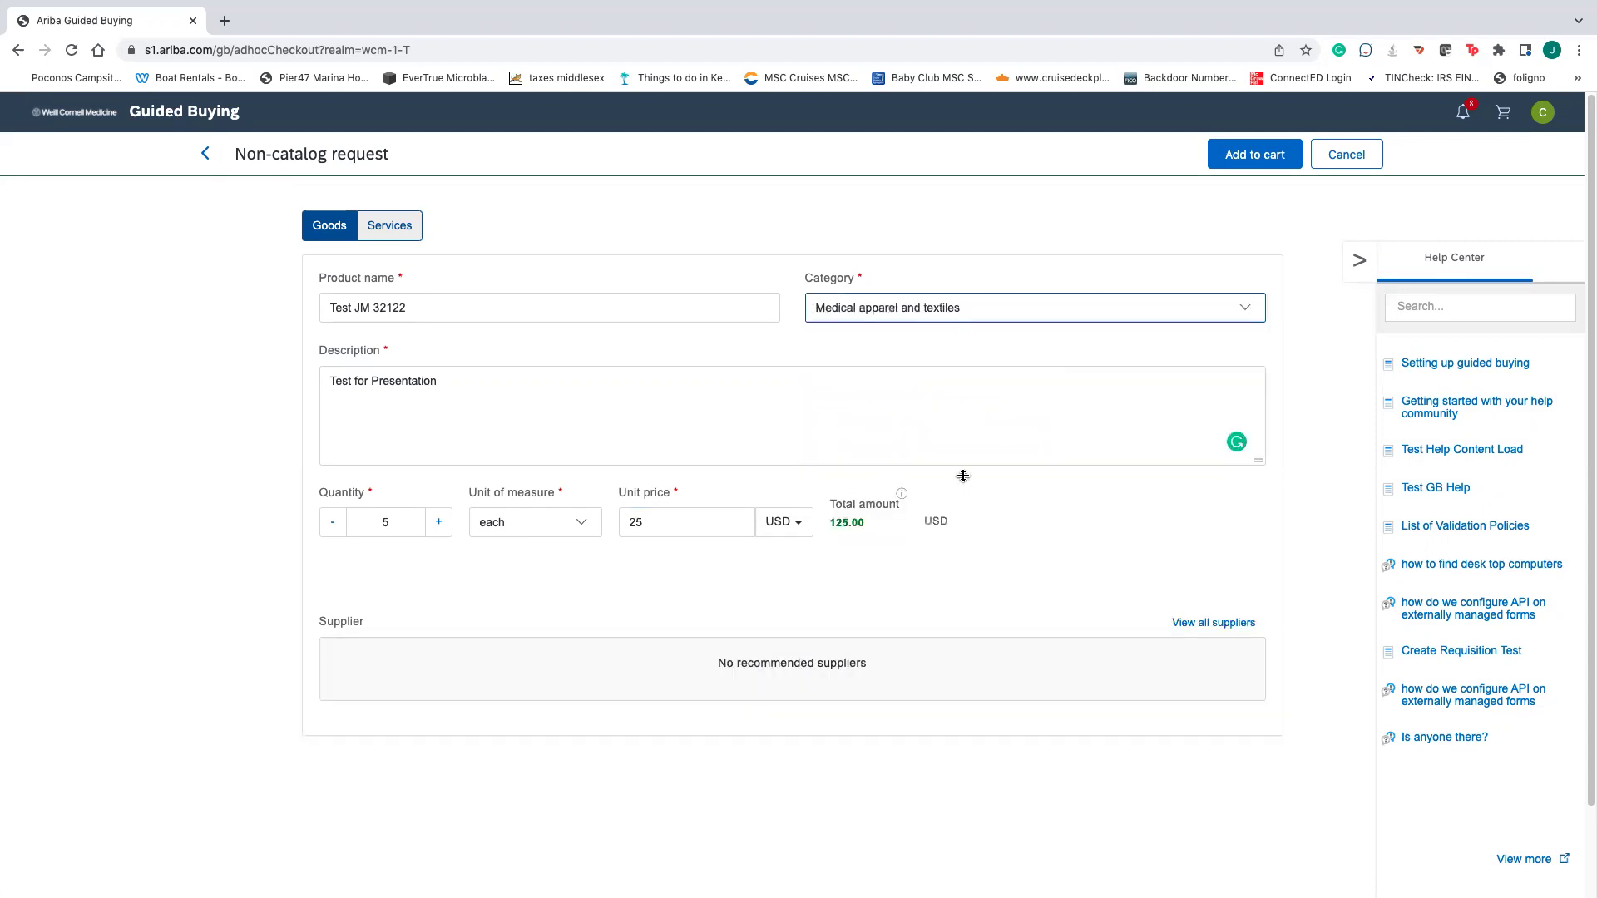
{"action": "left_click", "coordinate": [968, 312]}
{"action": "left_click", "coordinate": [914, 528]}
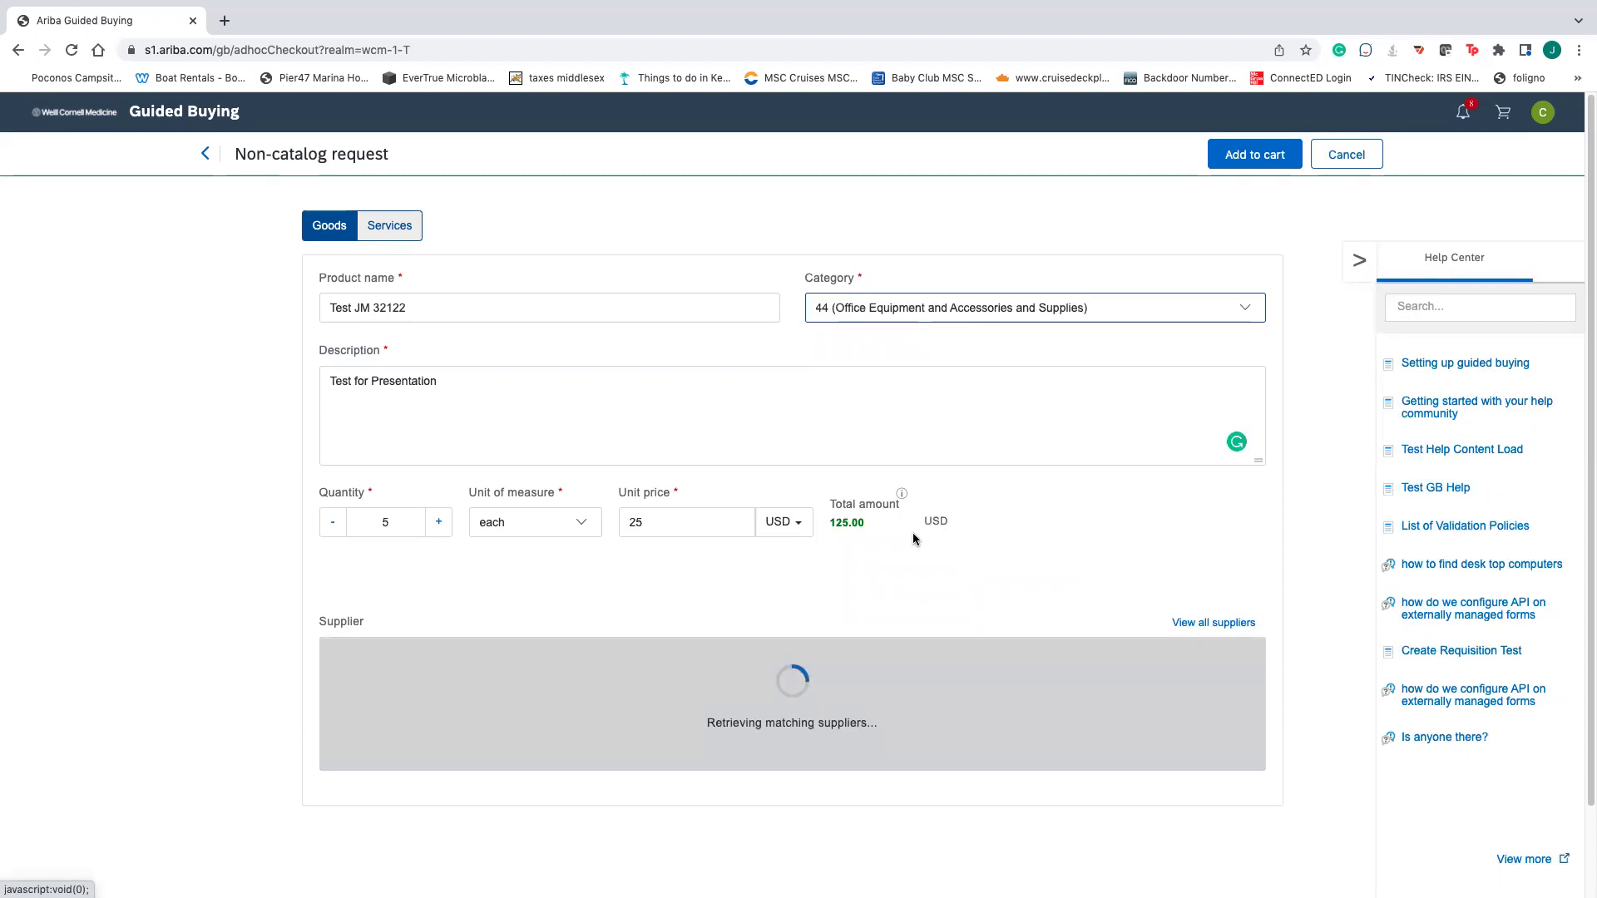
{"action": "left_click", "coordinate": [1063, 320]}
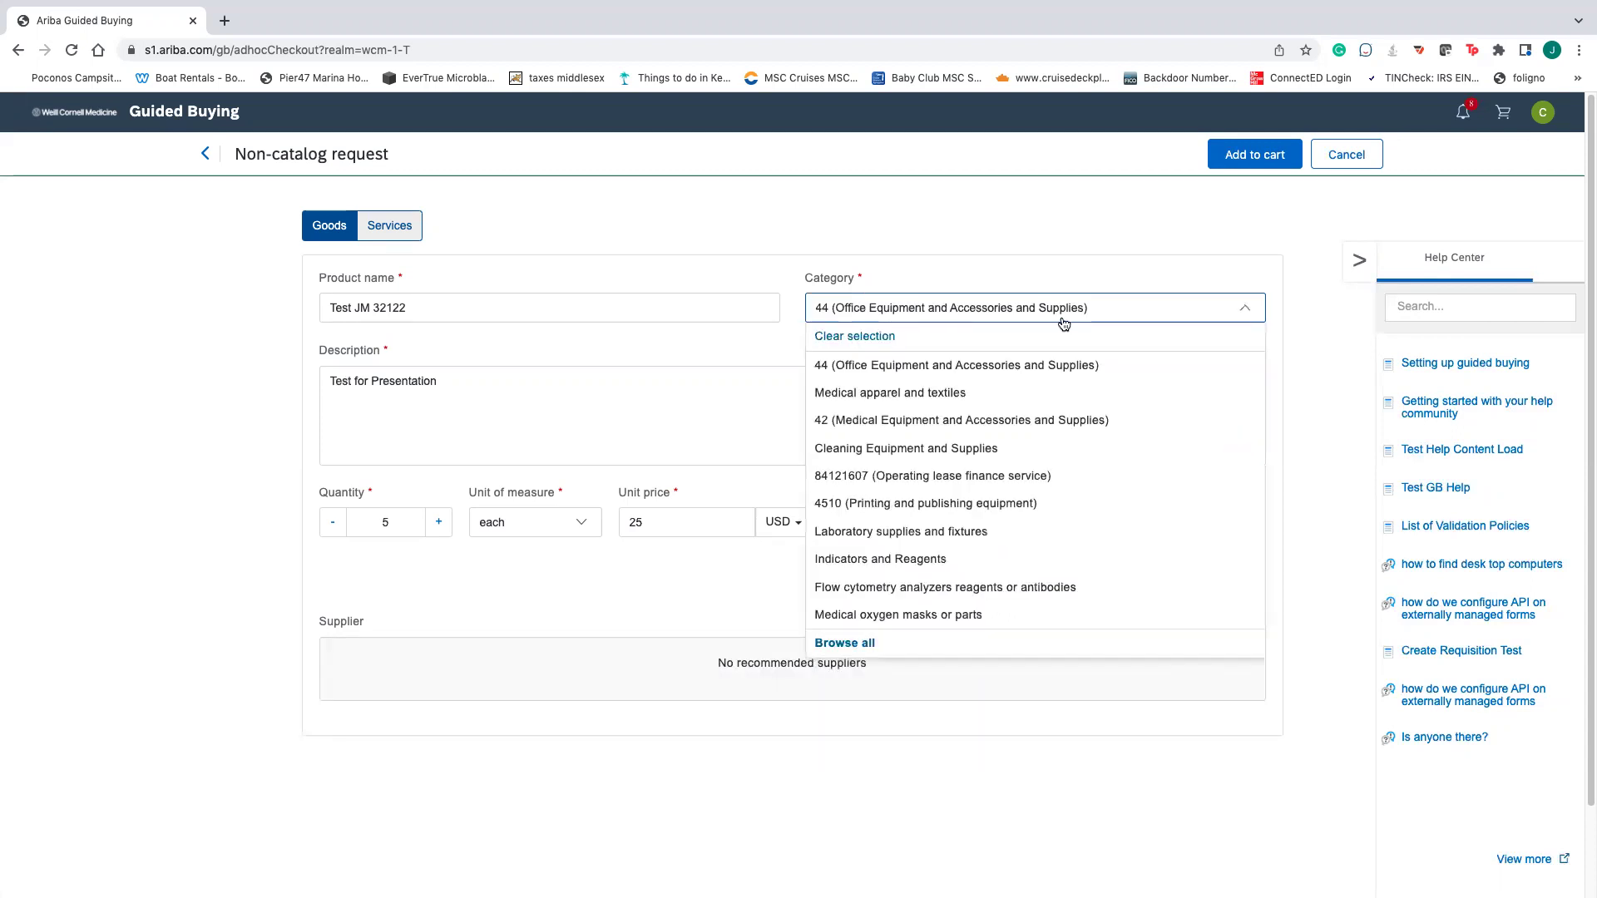
{"action": "left_click", "coordinate": [907, 449]}
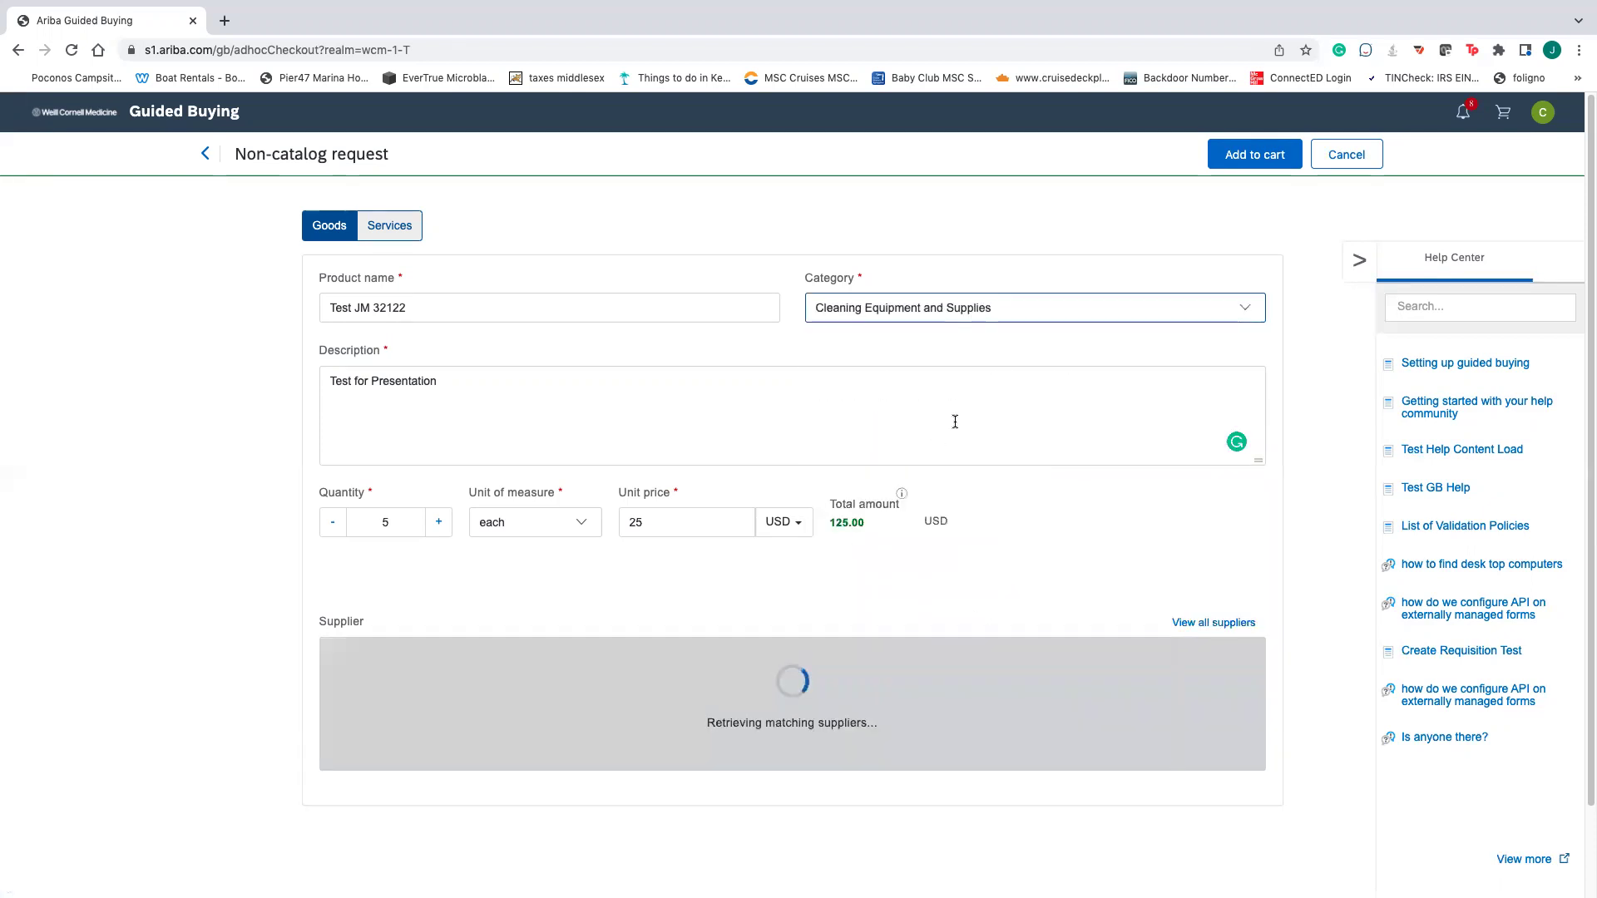
{"action": "left_click", "coordinate": [956, 309]}
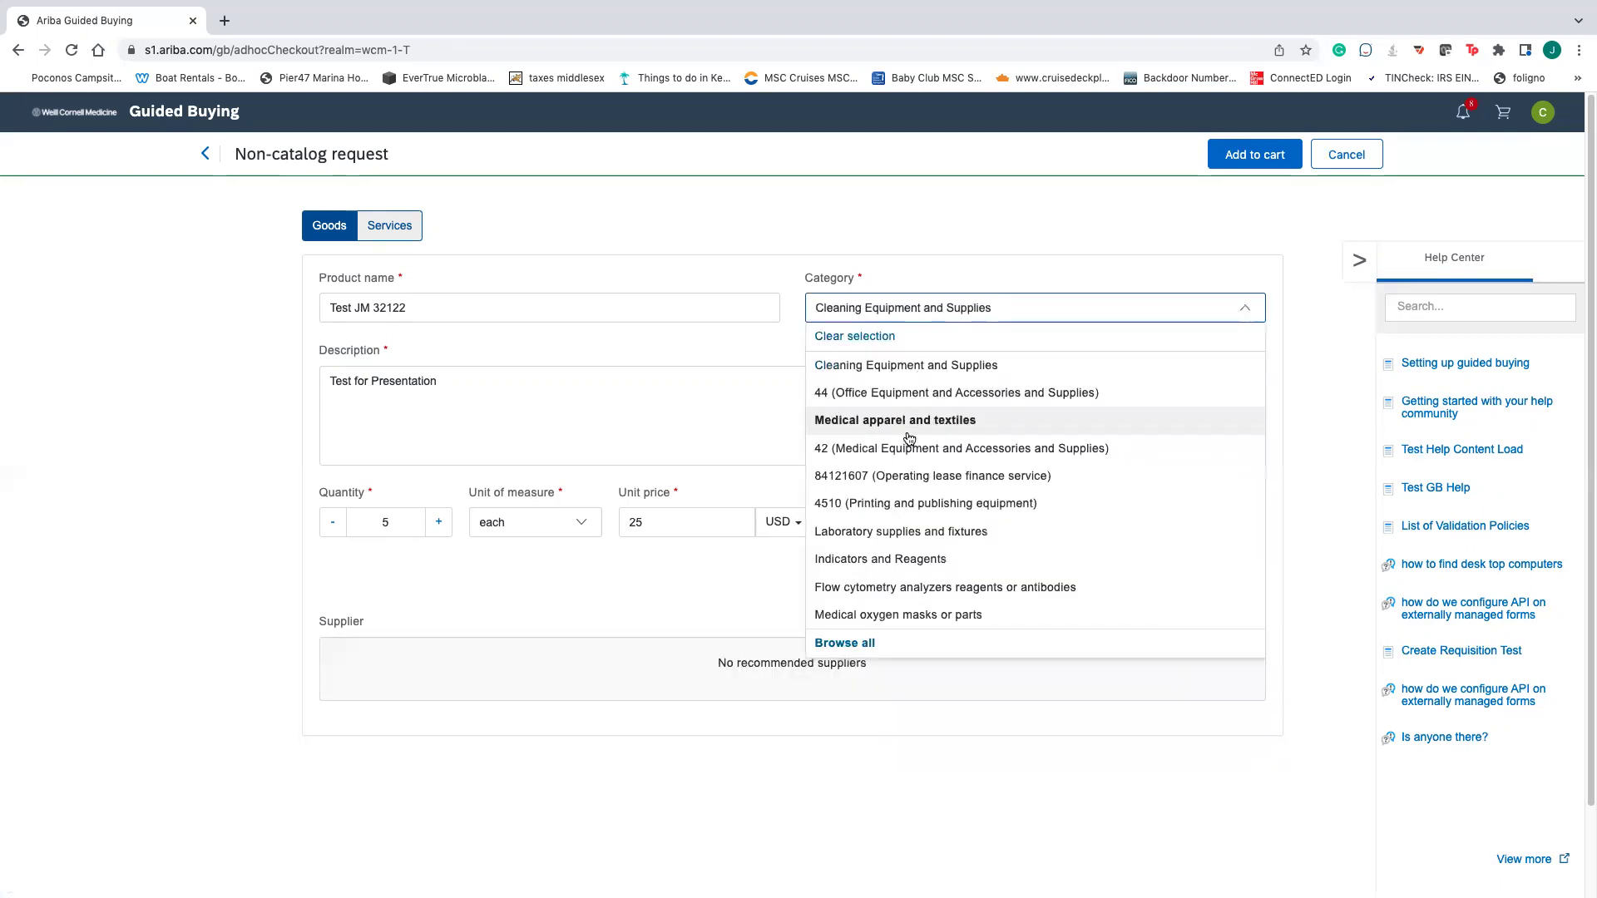
{"action": "left_click", "coordinate": [907, 365]}
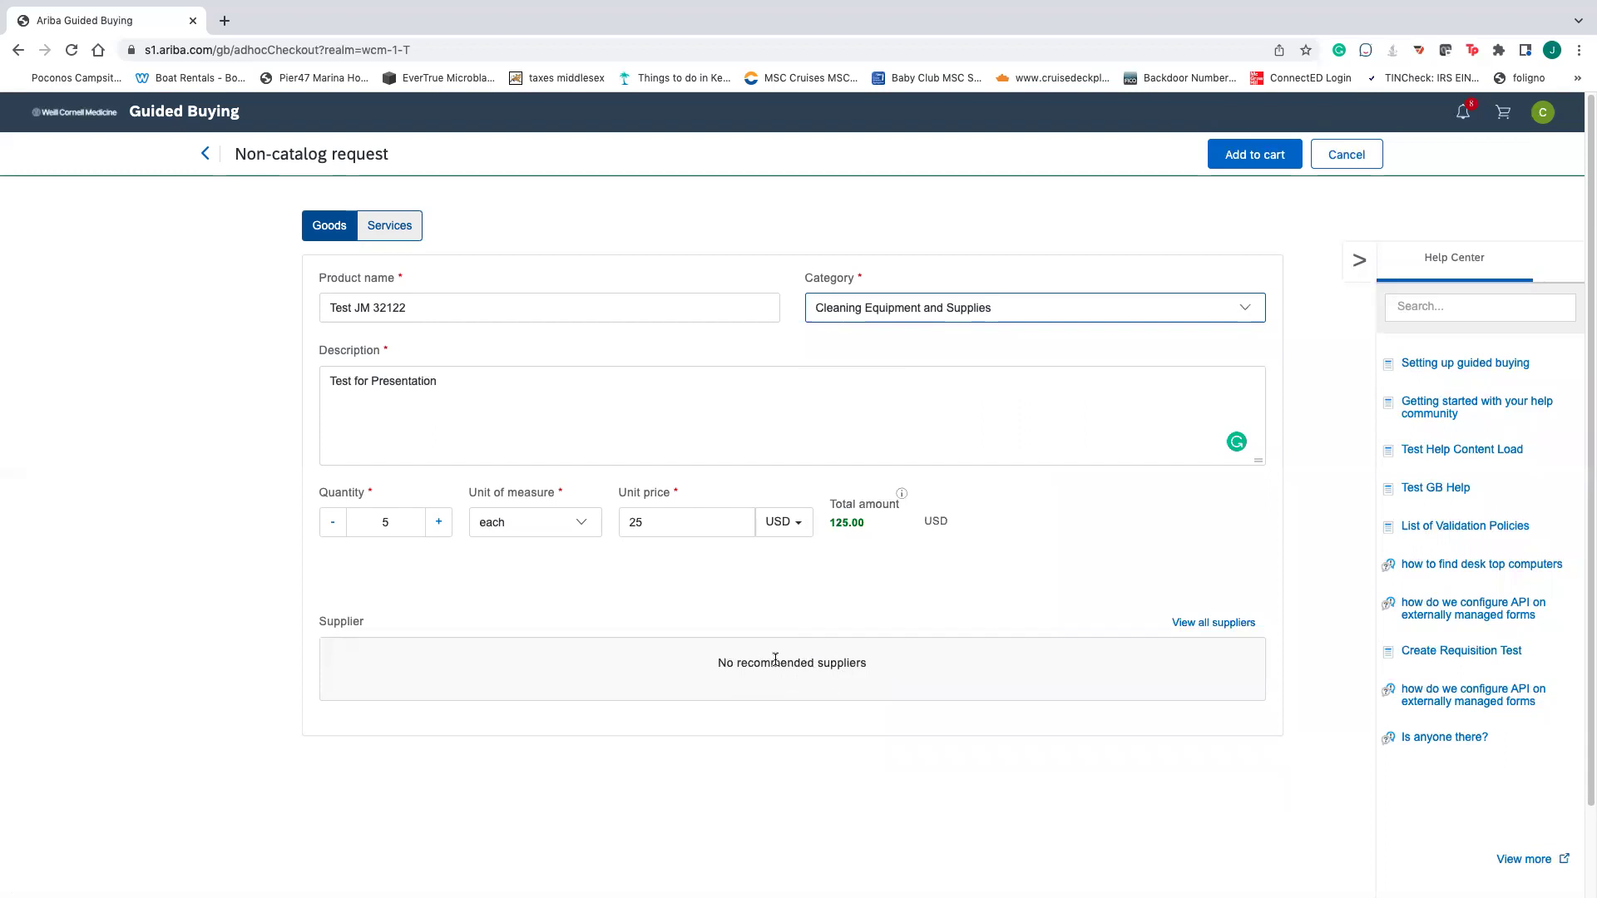
{"action": "left_click", "coordinate": [1043, 315]}
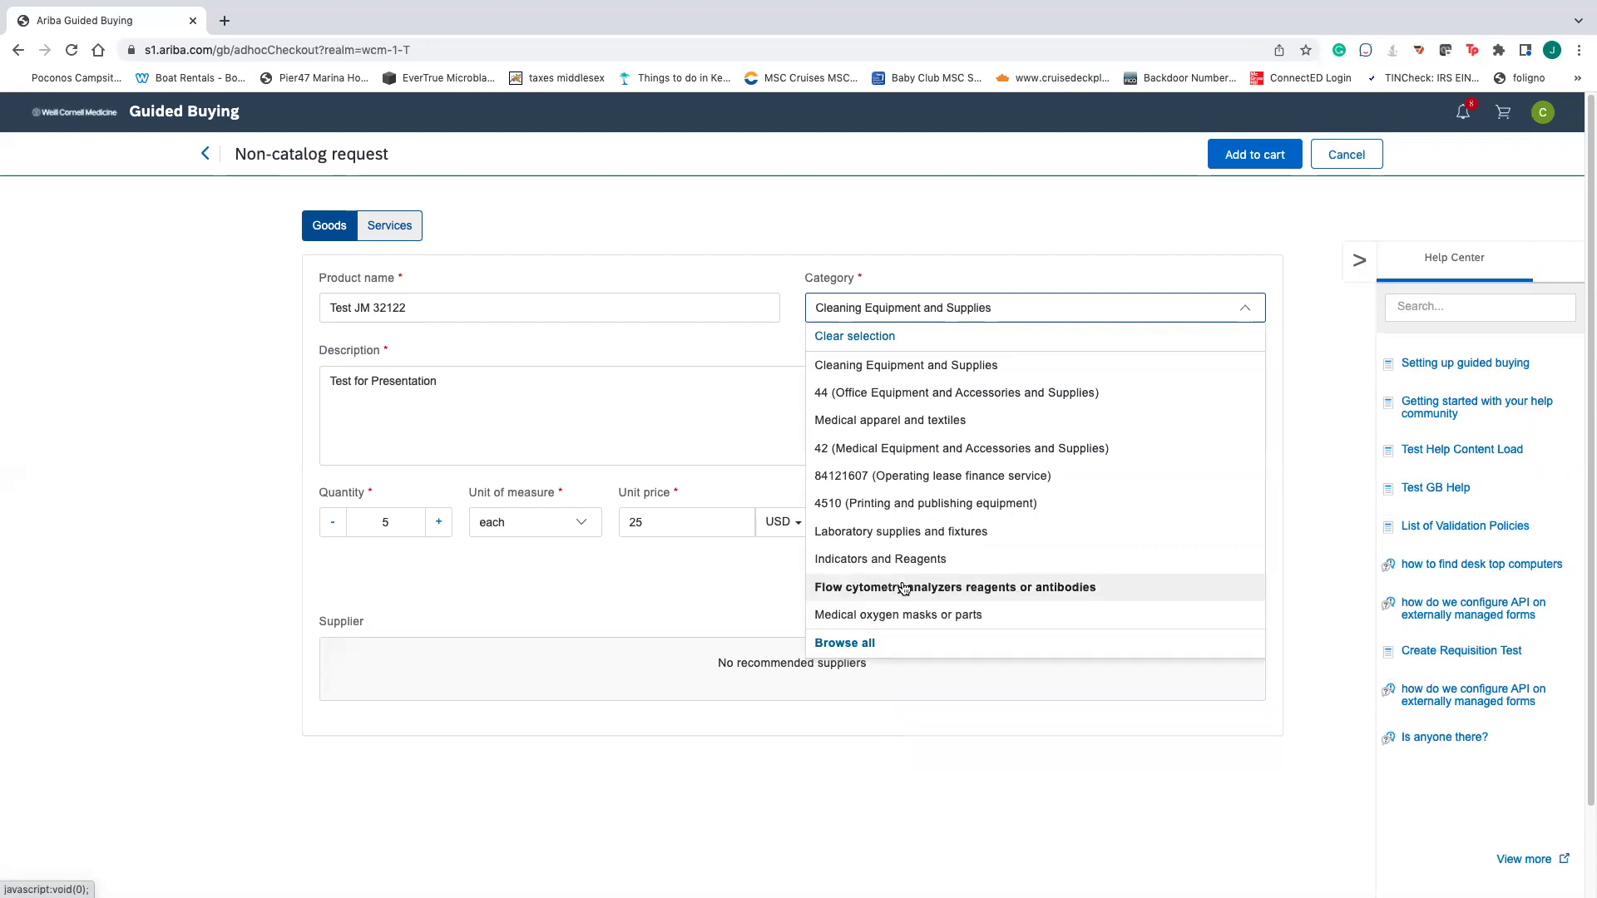
{"action": "left_click", "coordinate": [948, 394]}
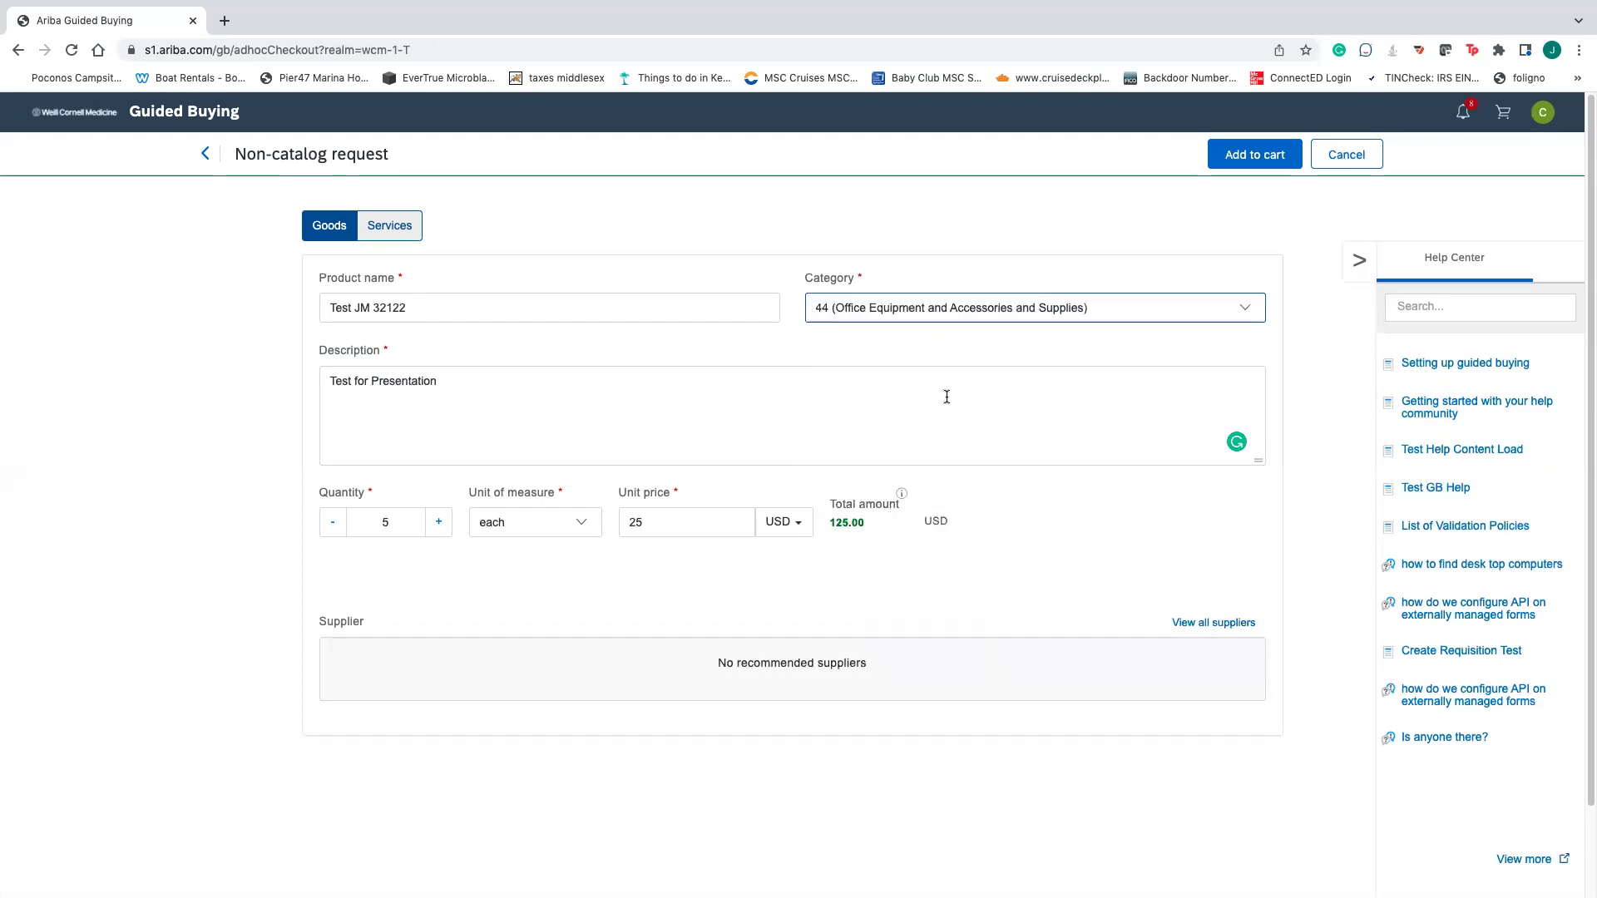
{"action": "left_click", "coordinate": [1048, 311]}
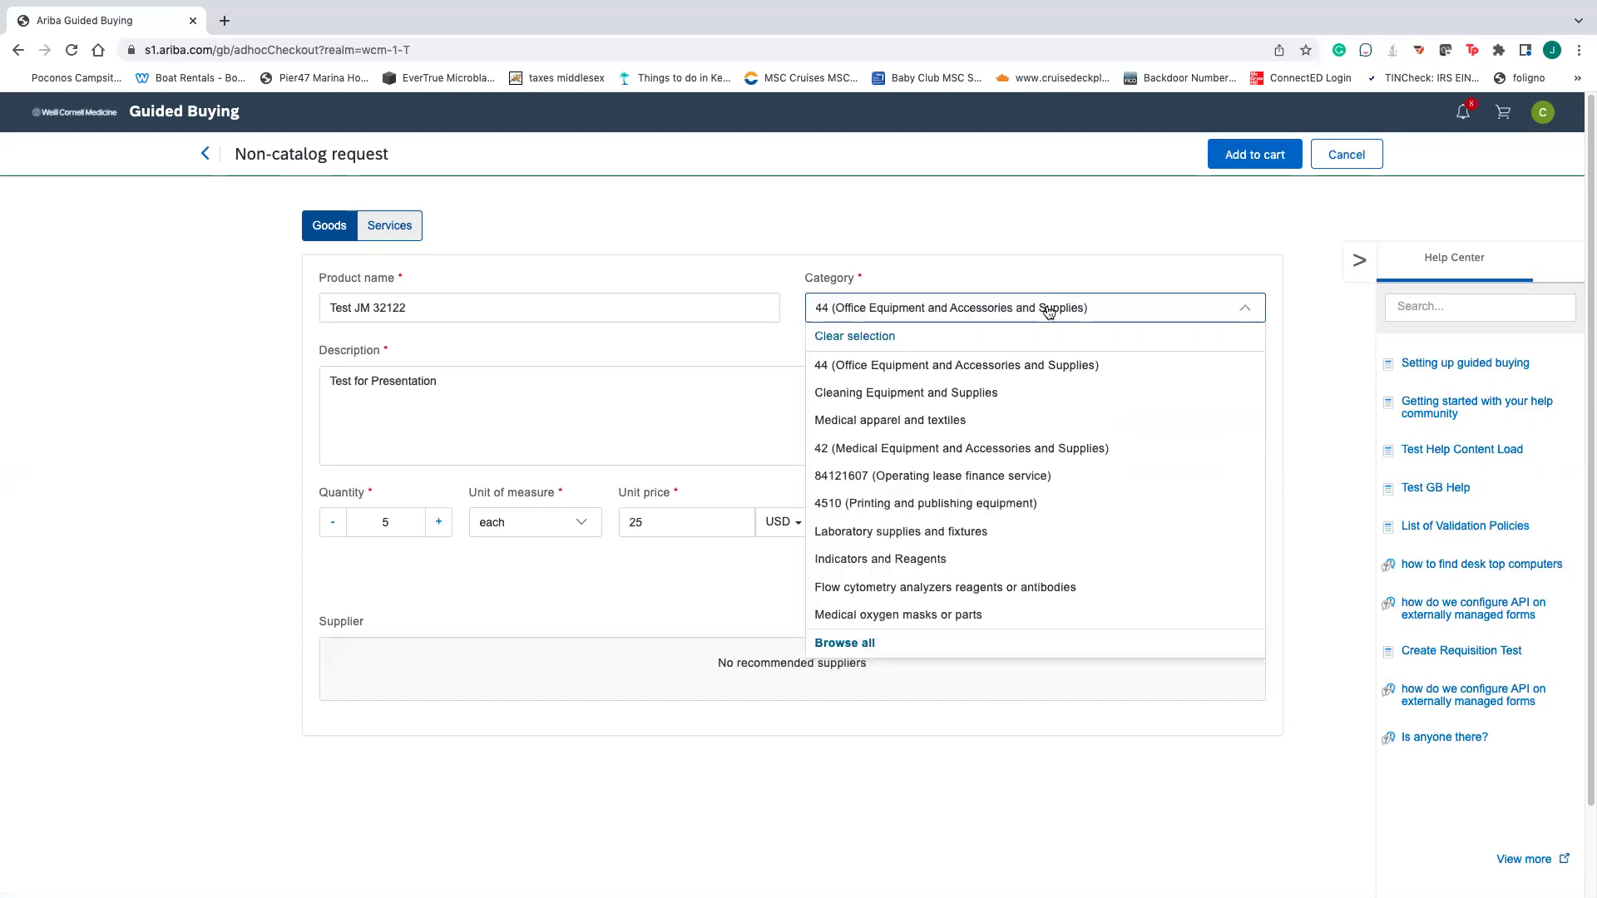
{"action": "left_click", "coordinate": [1048, 312]}
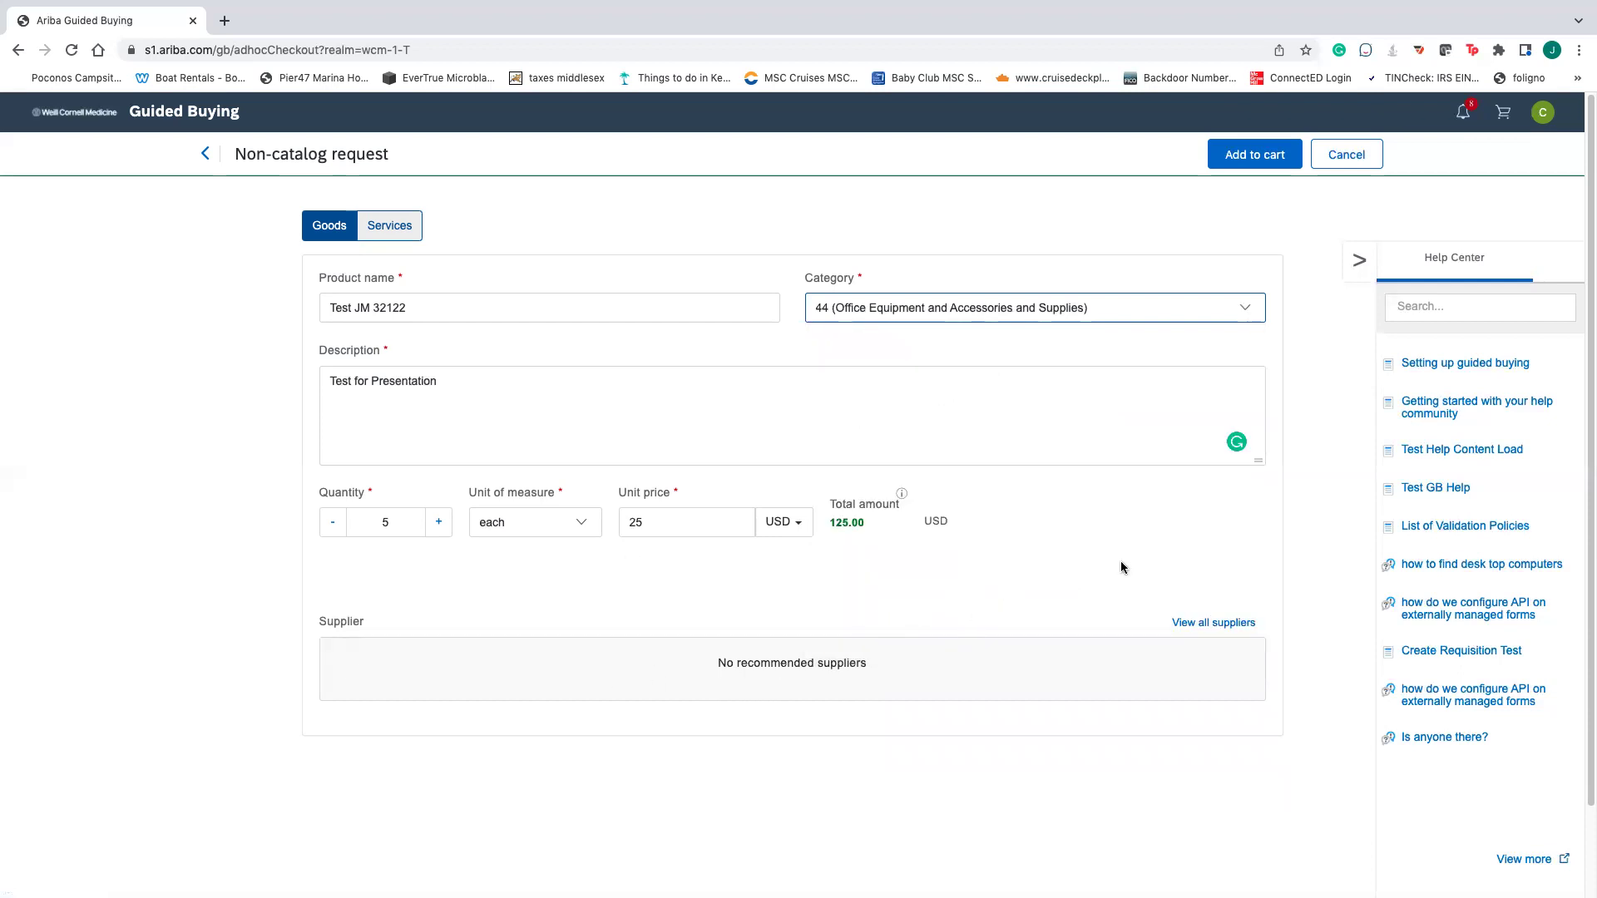
- Add the item to the cart, check out, and set the Need-by Date to March 25, 2022
{"action": "left_click", "coordinate": [1239, 156]}
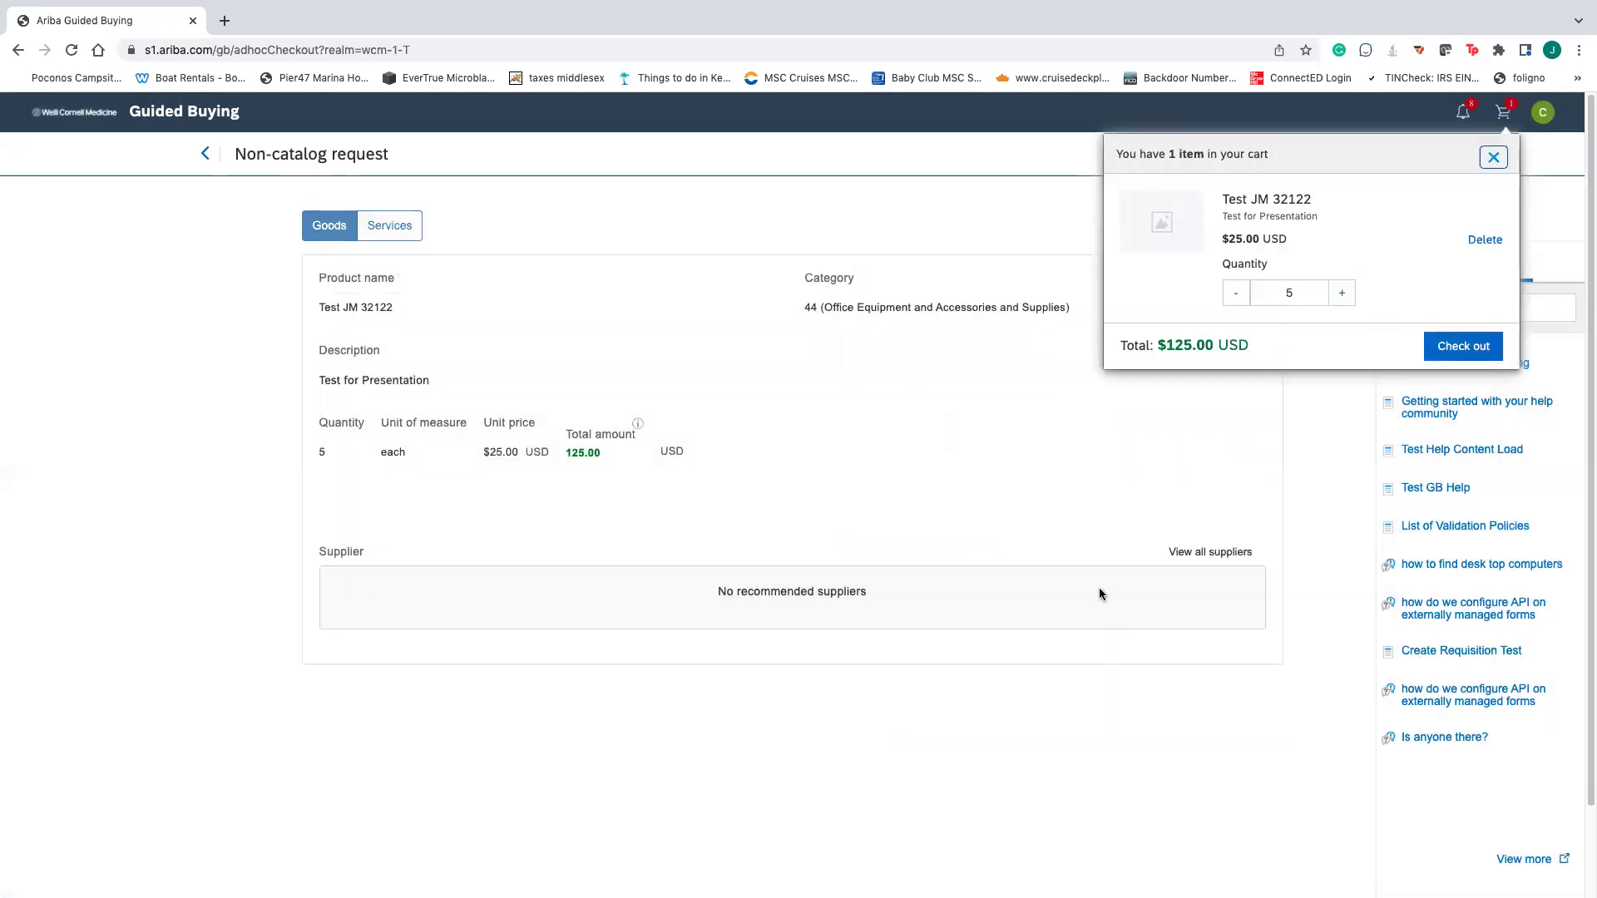
{"action": "left_click", "coordinate": [1457, 348]}
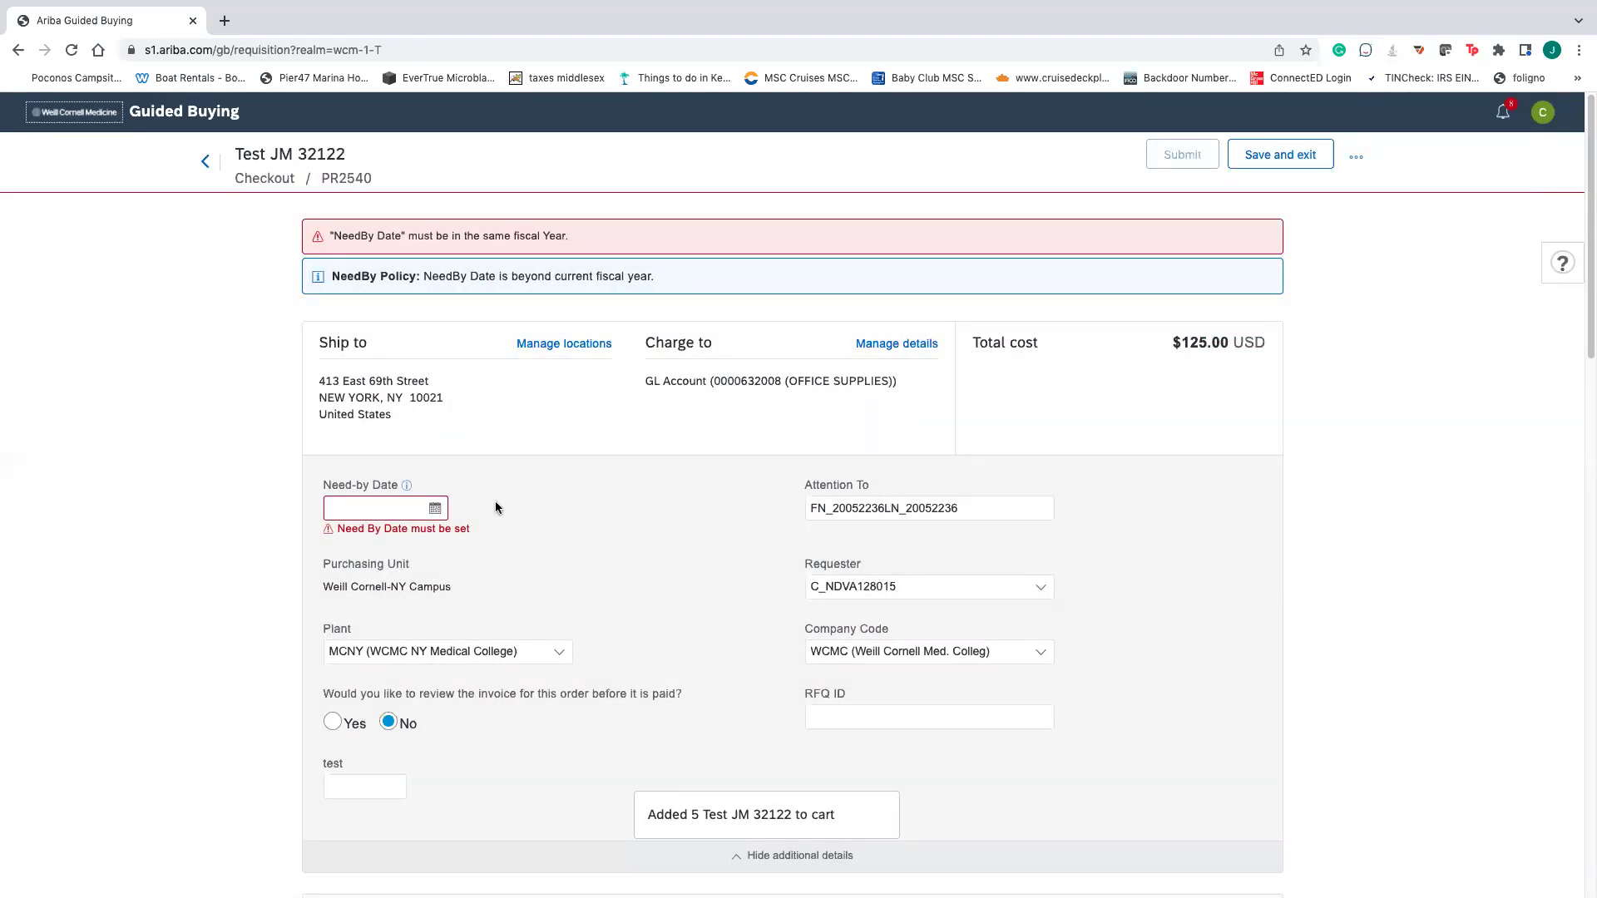
{"action": "left_click", "coordinate": [435, 508]}
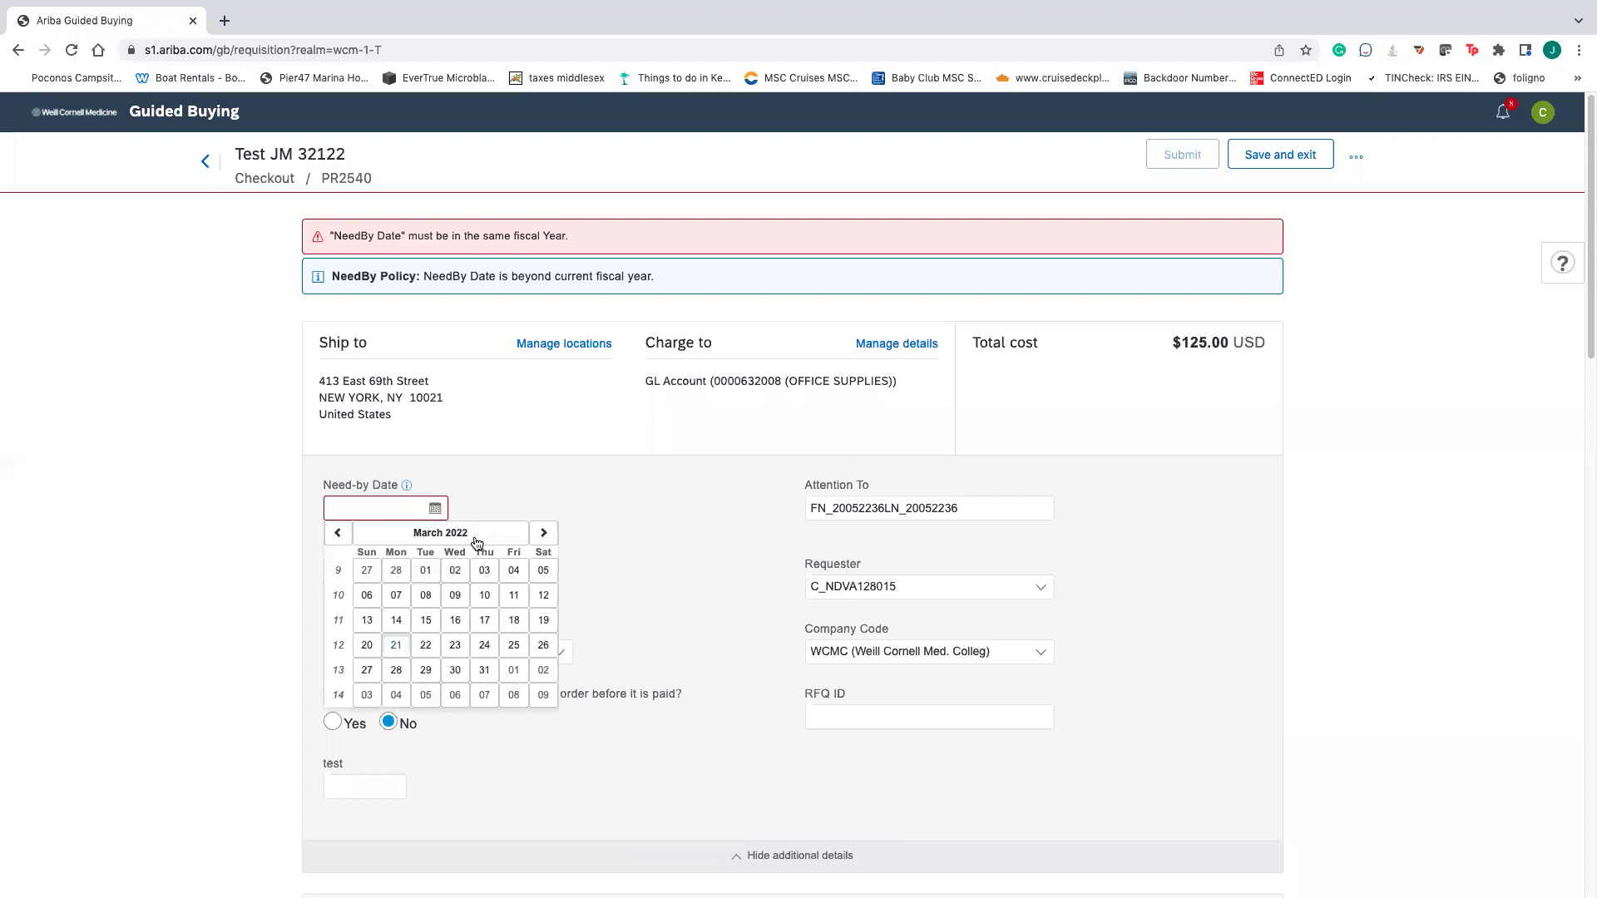
{"action": "left_click", "coordinate": [514, 650]}
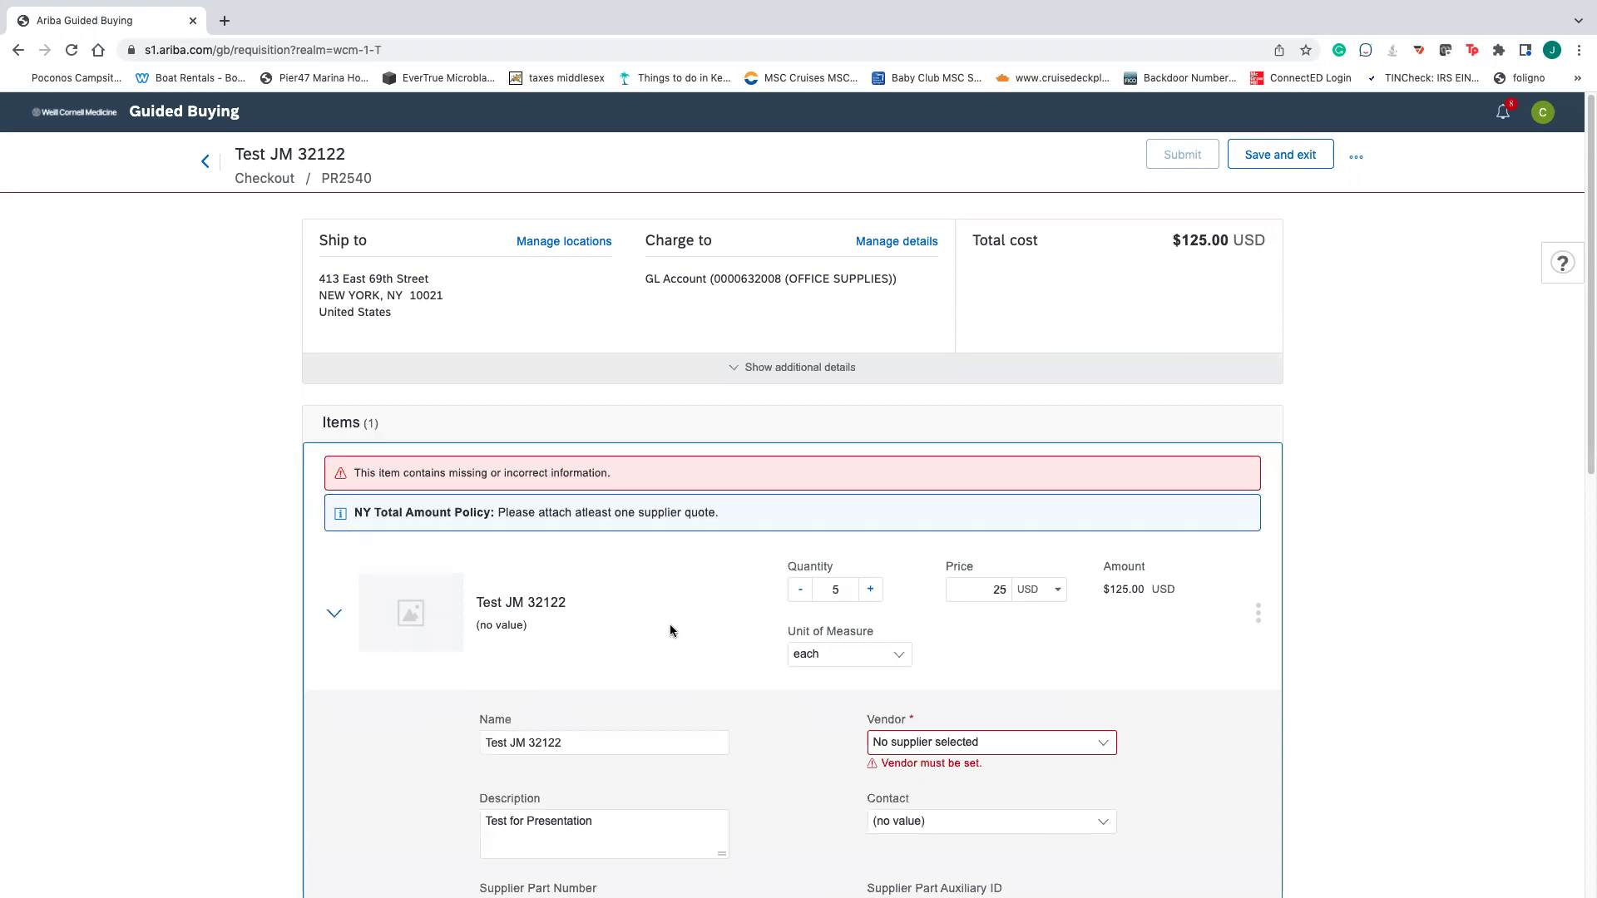
- Open the full supplier directory from the item's Vendor field
{"action": "scroll", "coordinate": [1049, 782], "scroll_direction": "down", "scroll_amount": 2}
{"action": "left_click", "coordinate": [1003, 589]}
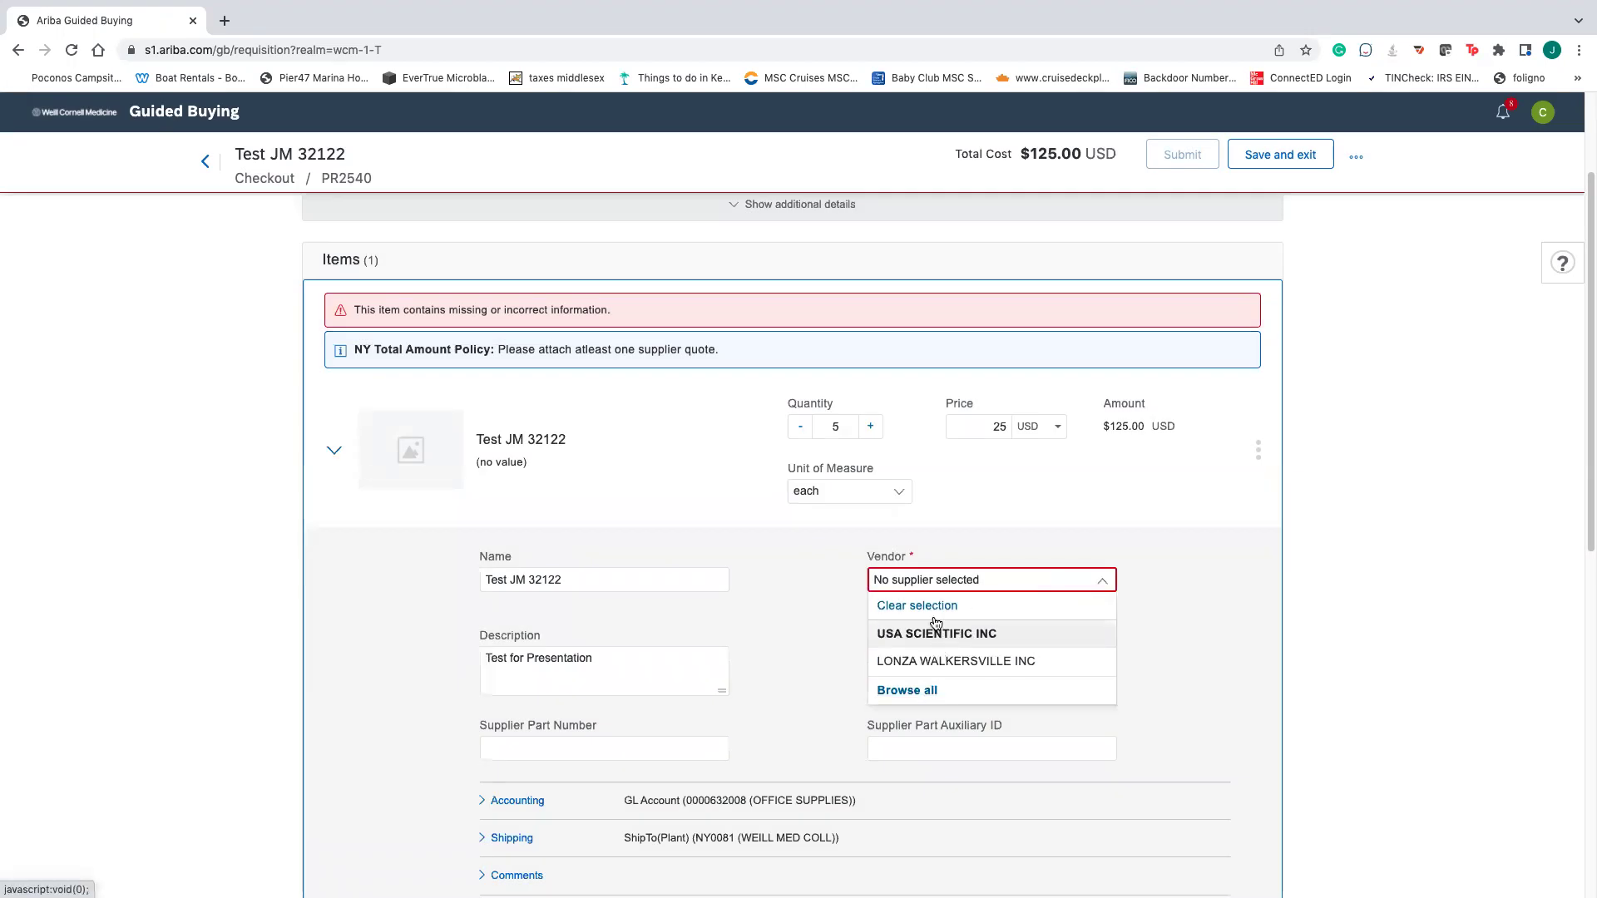
{"action": "left_click", "coordinate": [919, 692]}
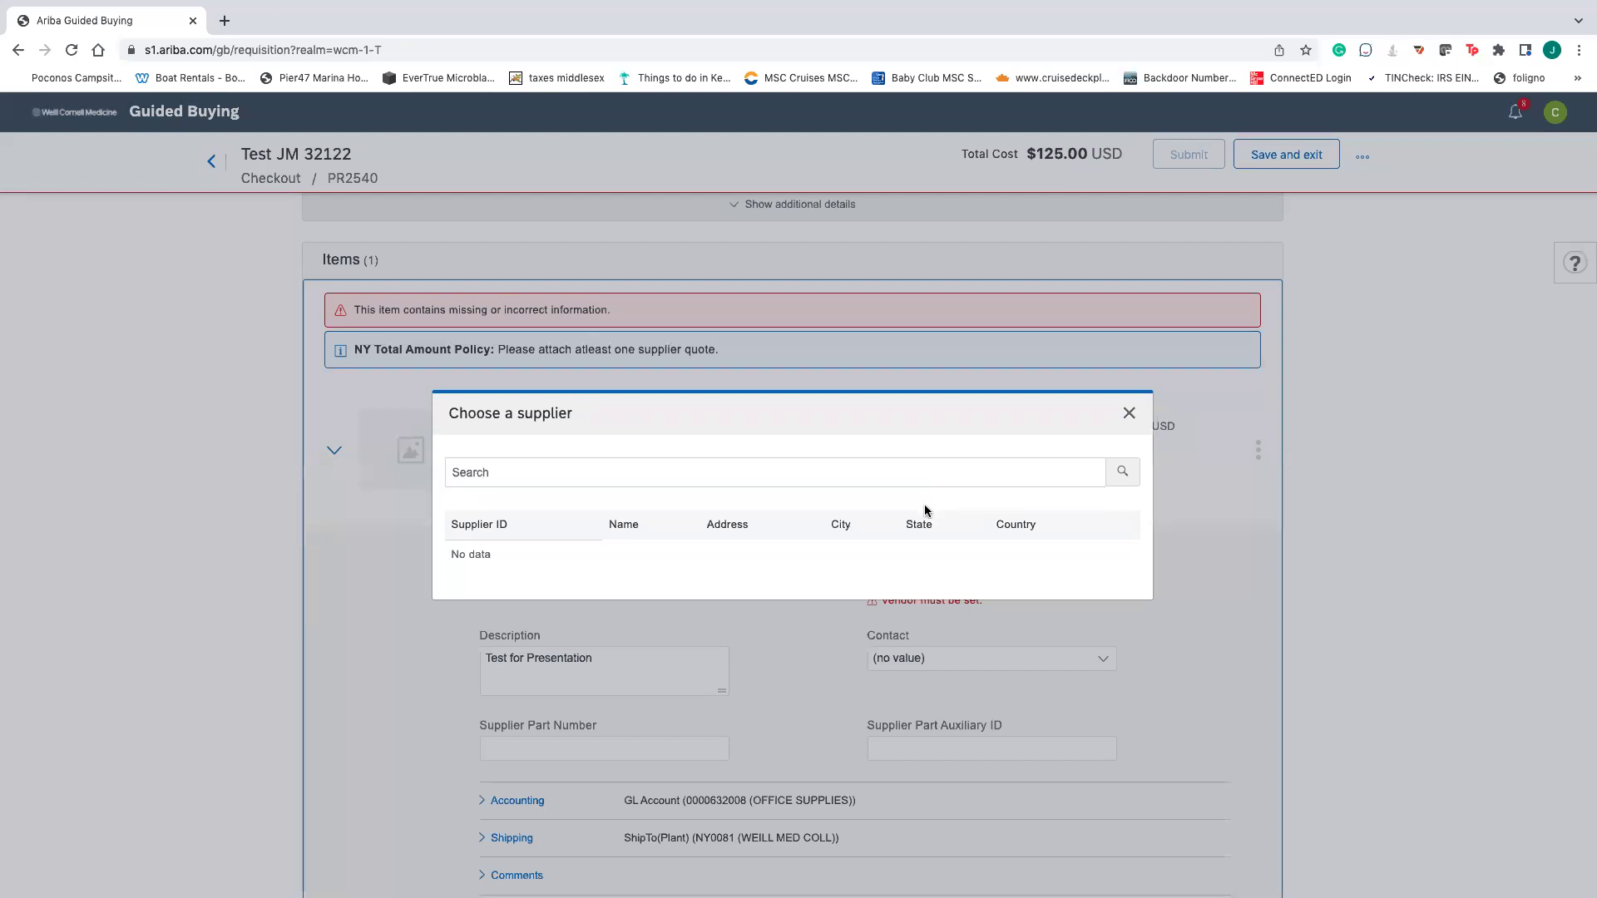
- Search the supplier directory for dummy suppliers and choose TEST DUMMY SUPPLIER2 as vendor
{"action": "left_click", "coordinate": [933, 479]}
{"action": "left_click", "coordinate": [1119, 473]}
{"action": "left_click", "coordinate": [1128, 414]}
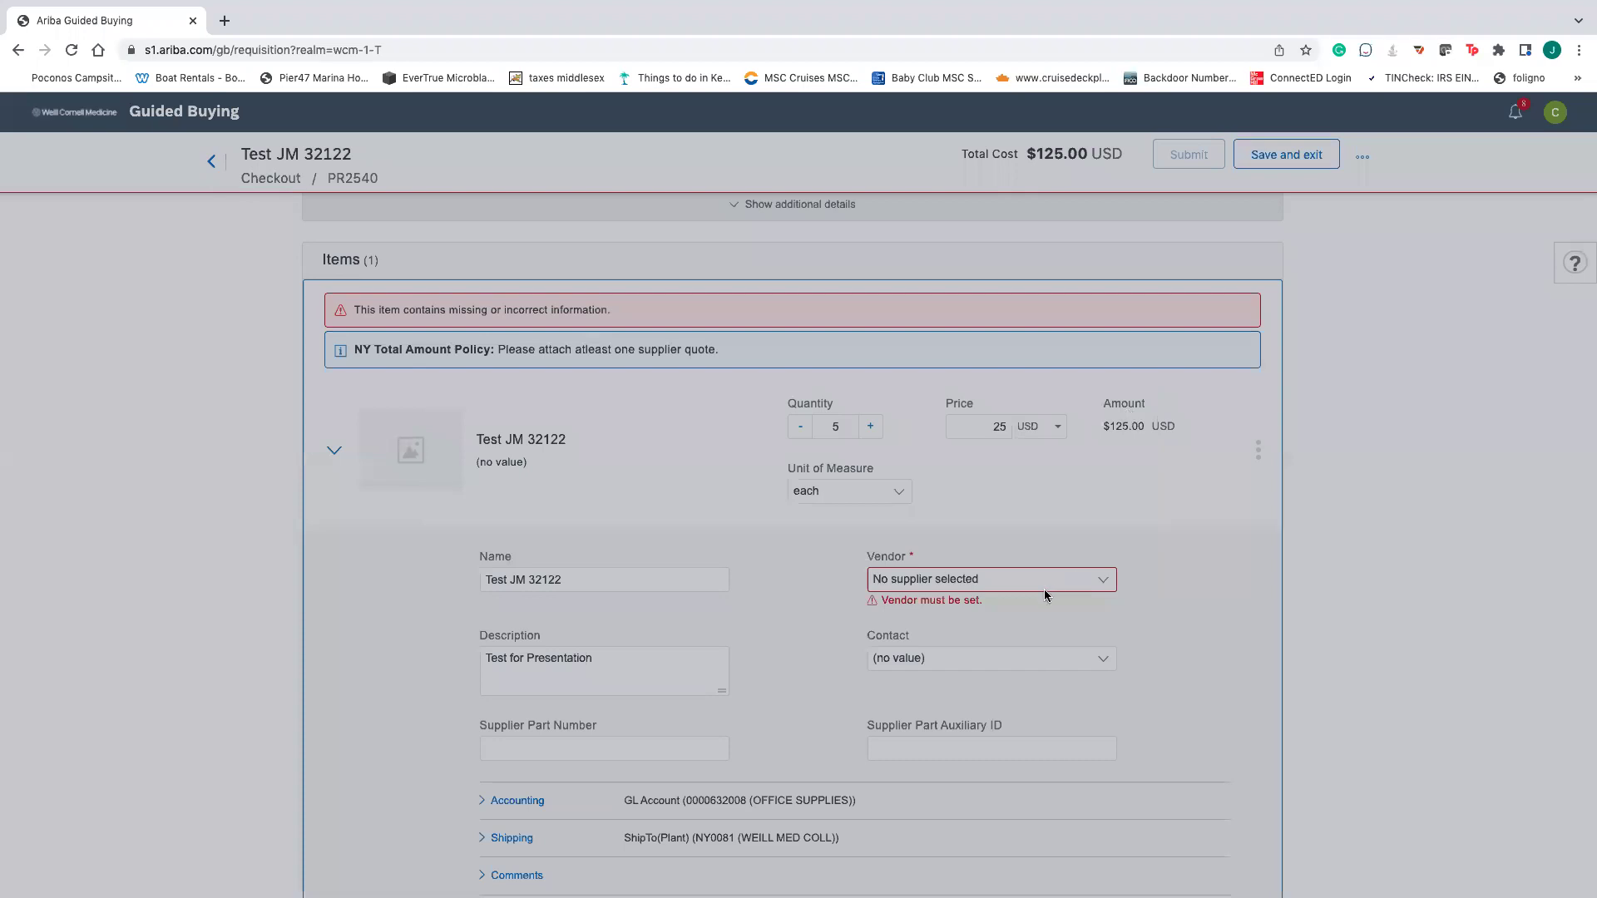
{"action": "left_click", "coordinate": [1111, 582]}
{"action": "left_click", "coordinate": [911, 690]}
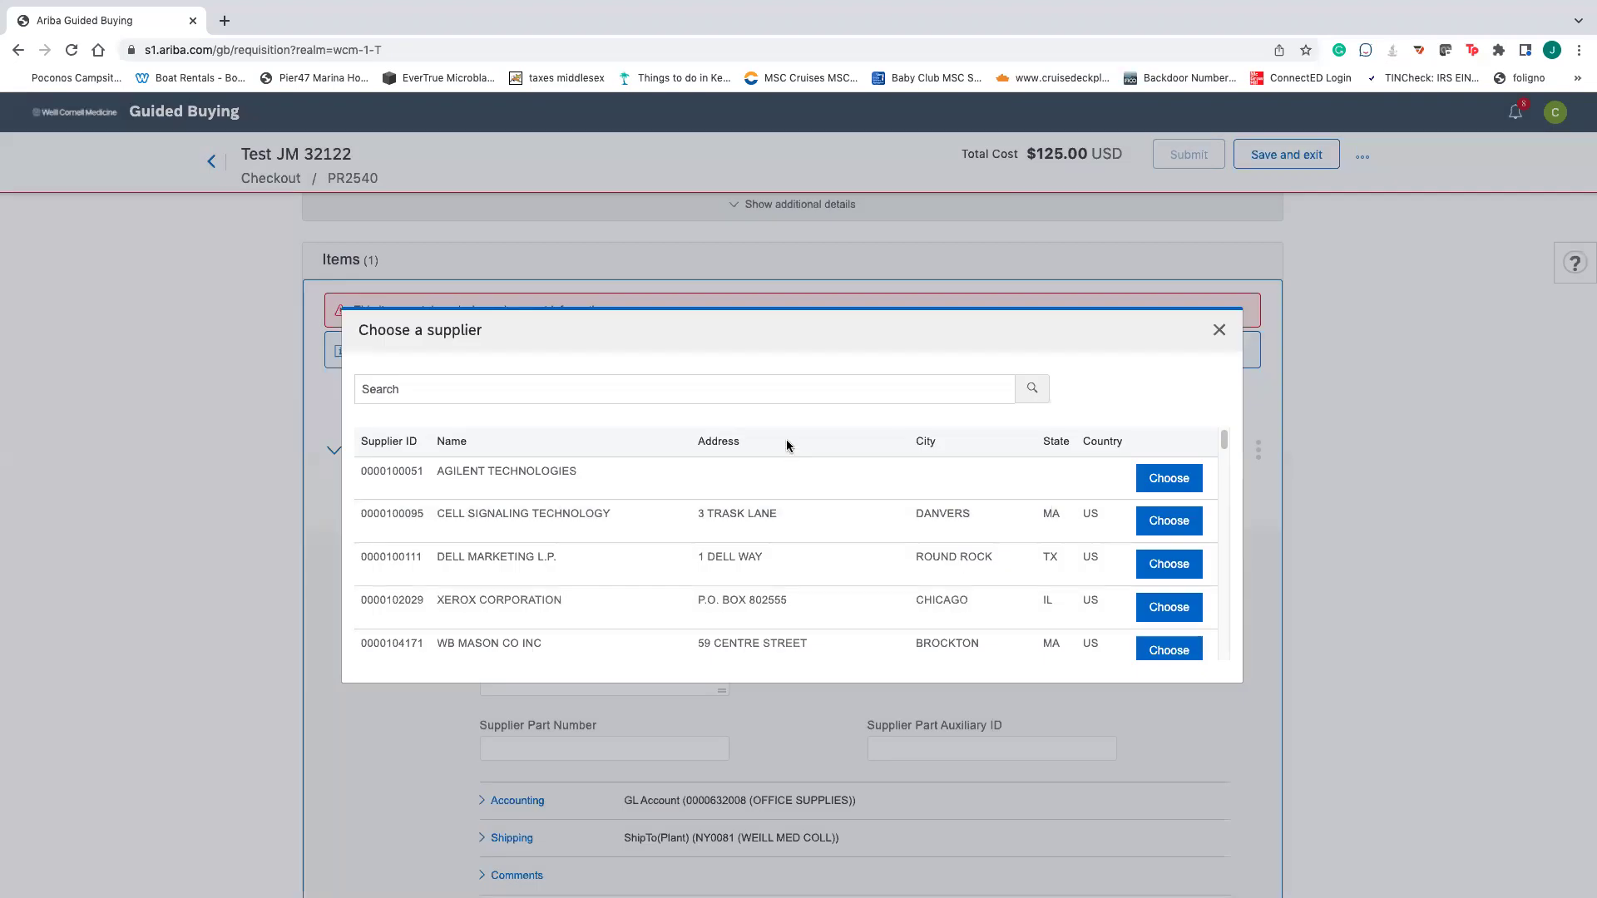
{"action": "left_click", "coordinate": [772, 388]}
{"action": "type", "text": "dummy supplier"}
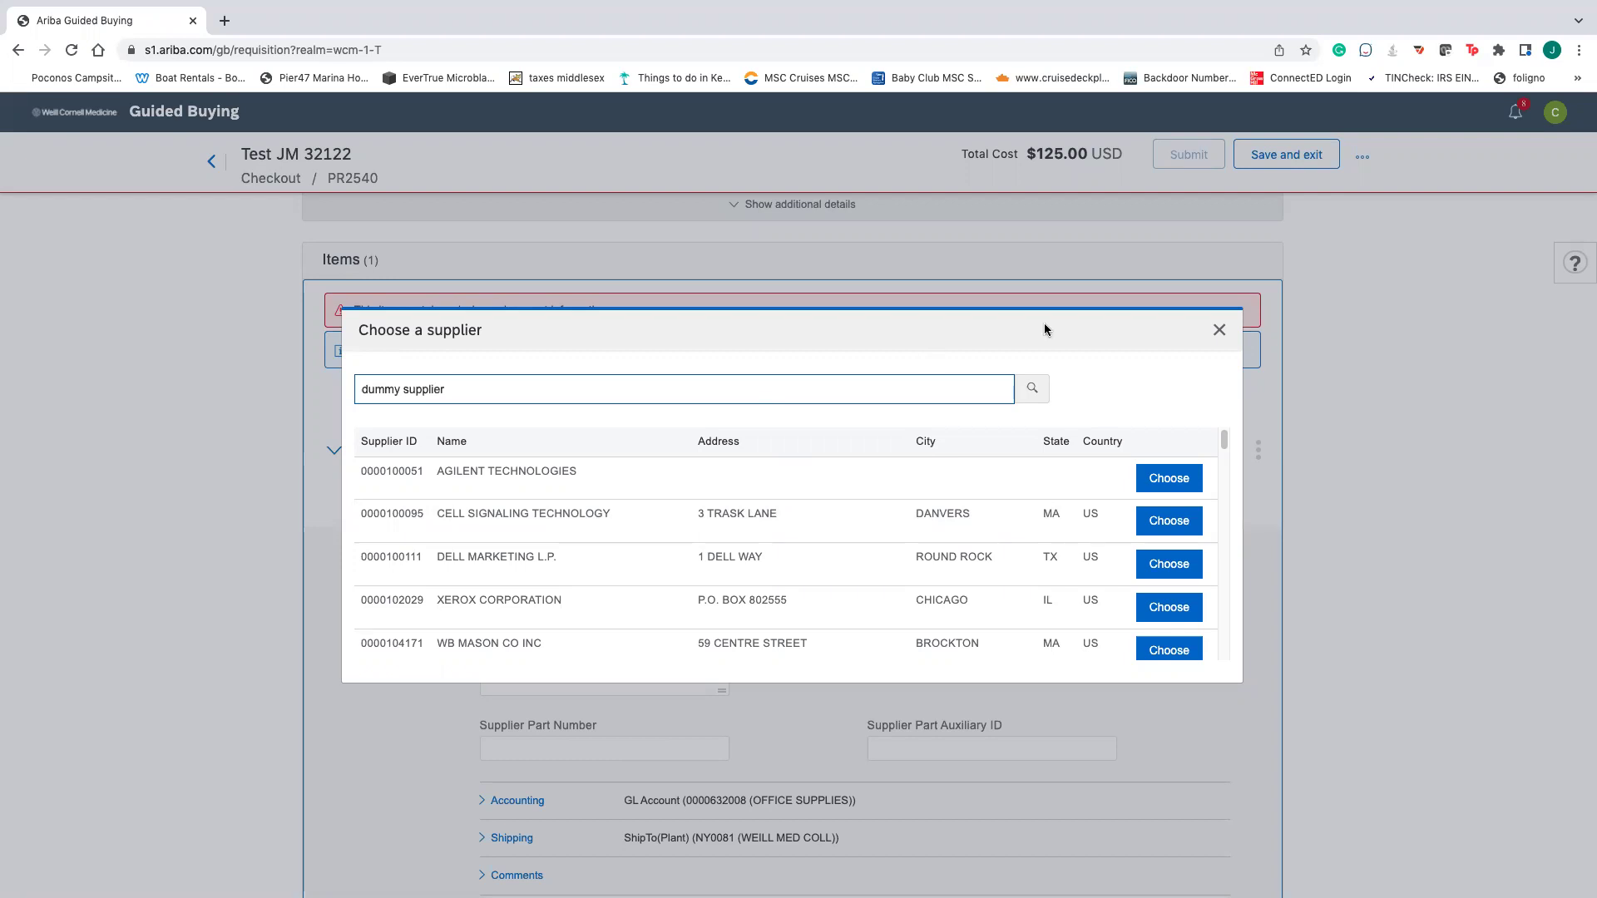
{"action": "left_click", "coordinate": [1032, 388]}
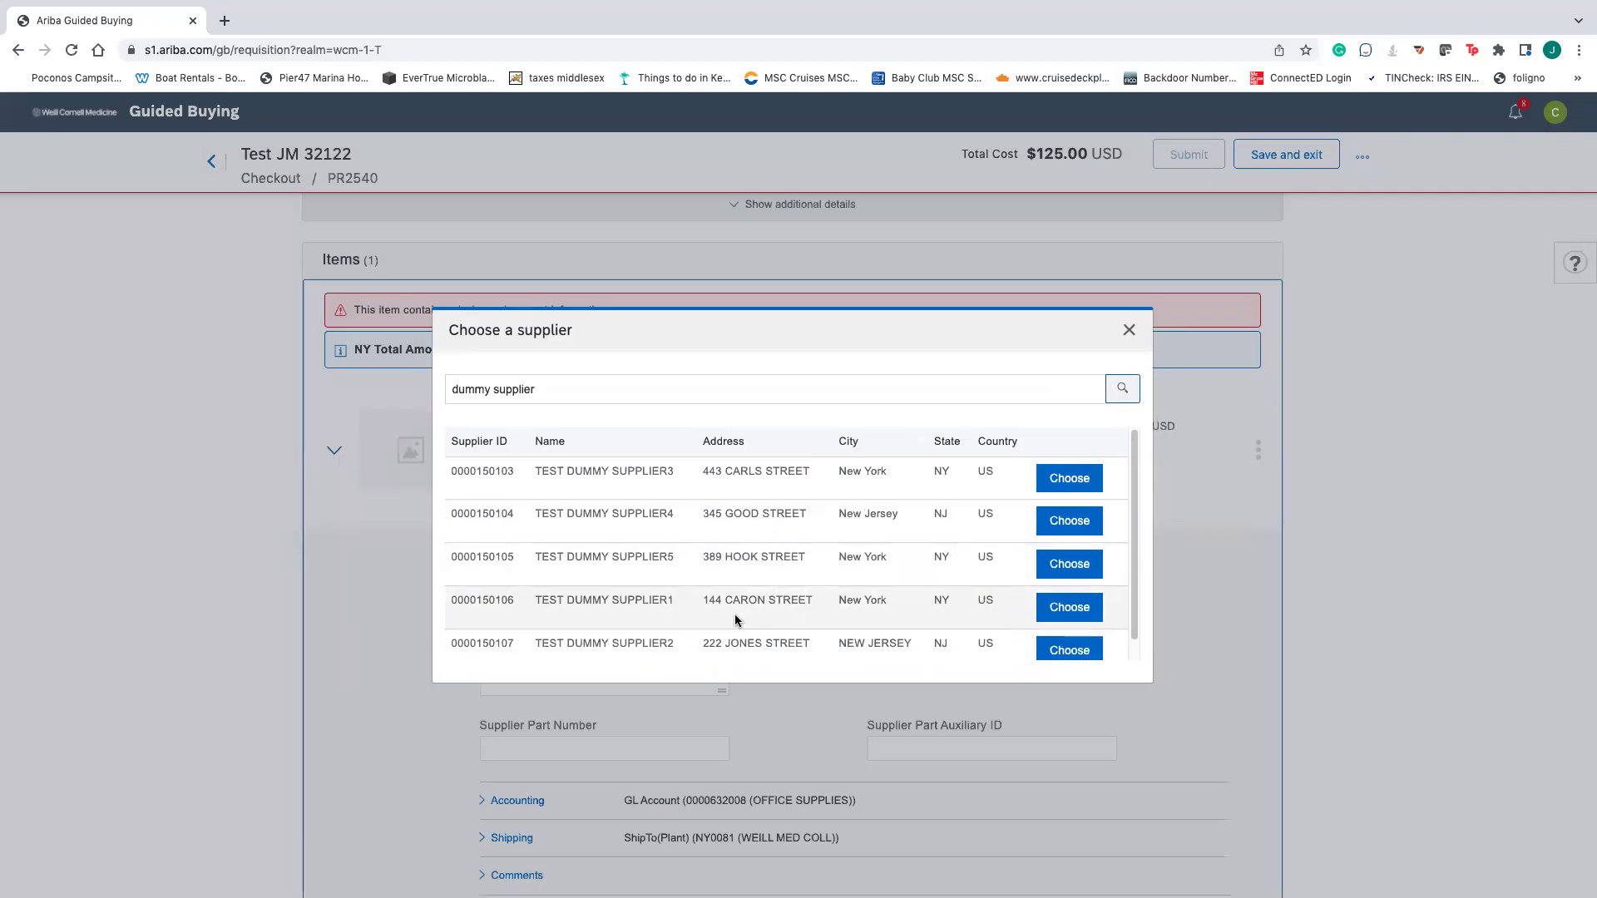
{"action": "left_click", "coordinate": [1070, 650]}
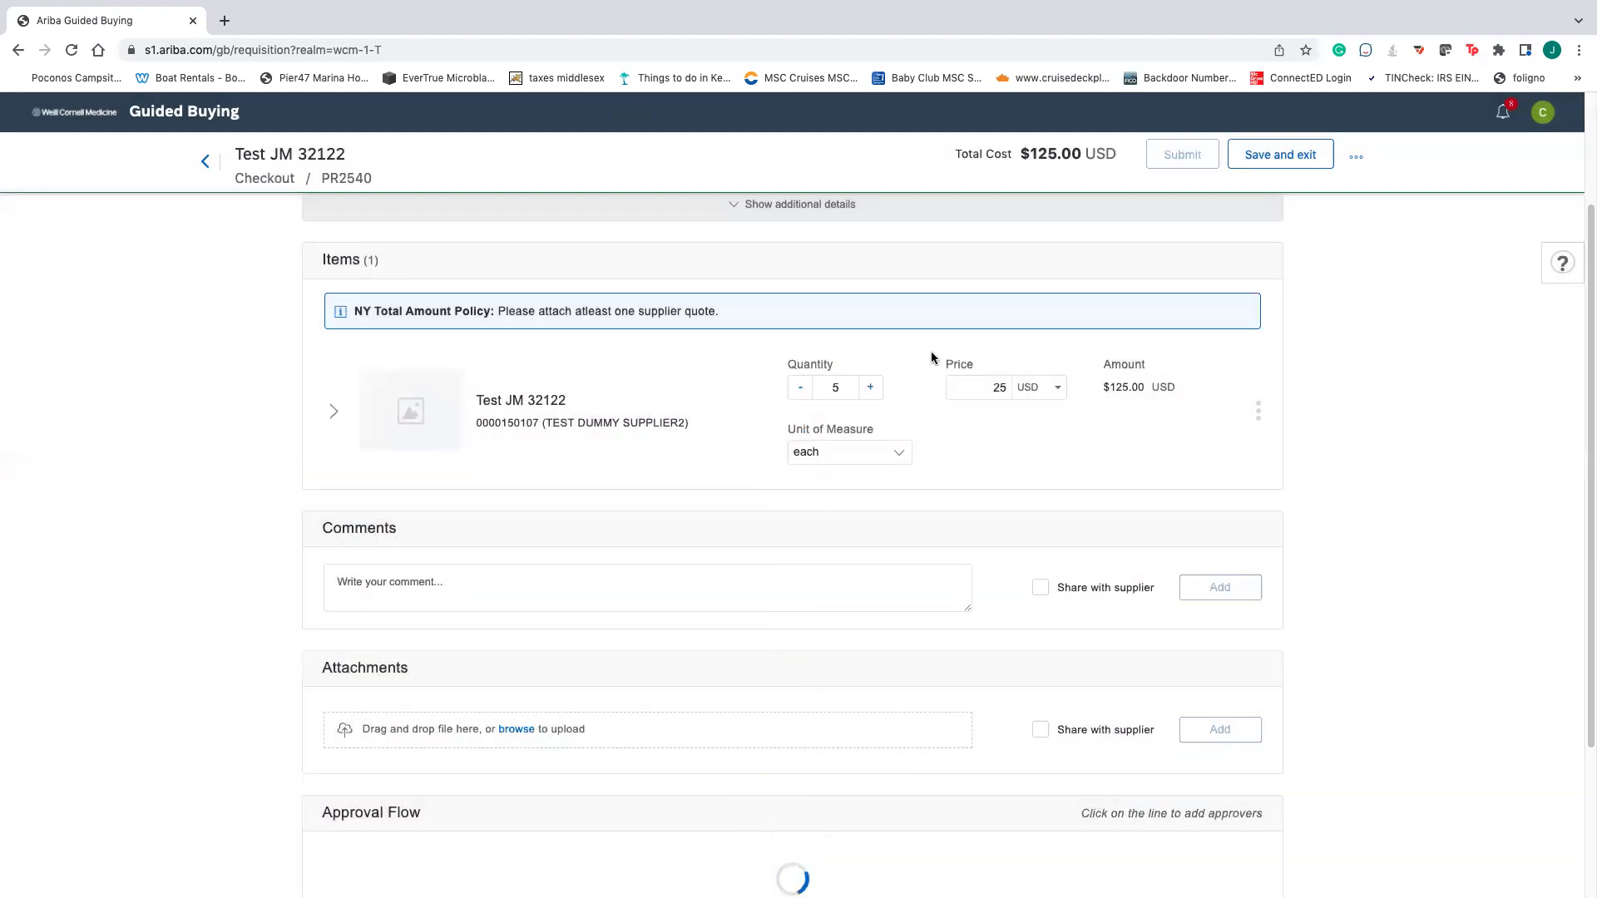
- Change the item's price to 10,000 USD, making the total $50,000.00
{"action": "left_click", "coordinate": [988, 392]}
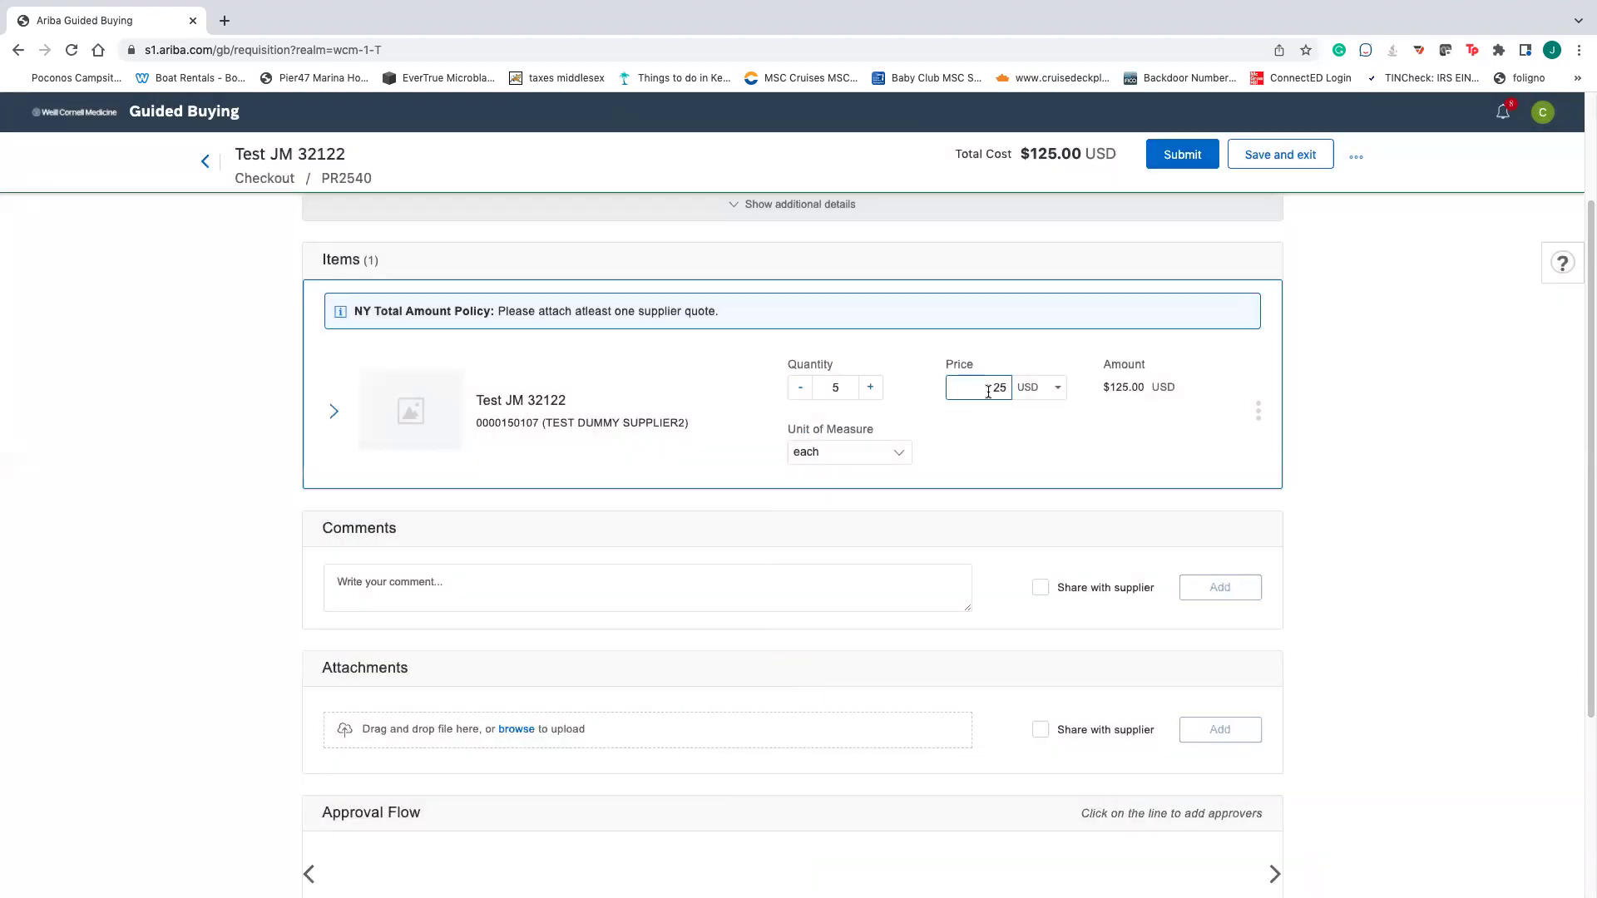
{"action": "type", "text": "100"}
{"action": "left_click", "coordinate": [1235, 390]}
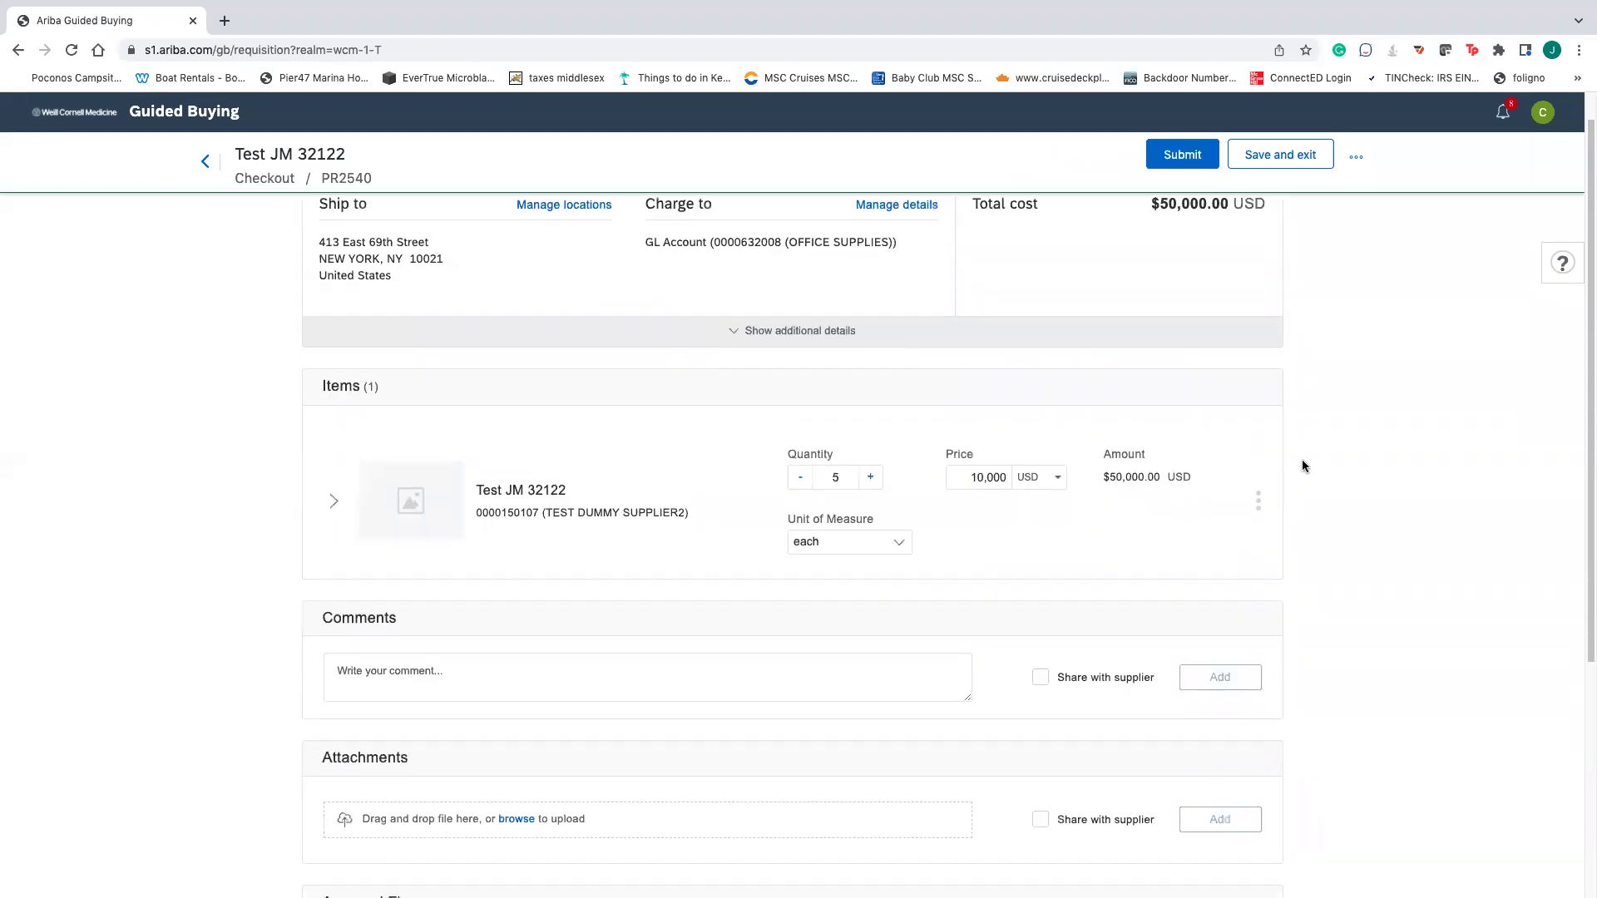
{"action": "scroll", "coordinate": [1306, 462], "scroll_direction": "down", "scroll_amount": 3}
{"action": "scroll", "coordinate": [1314, 457], "scroll_direction": "down", "scroll_amount": 2}
{"action": "scroll", "coordinate": [1314, 457], "scroll_direction": "up", "scroll_amount": 5}
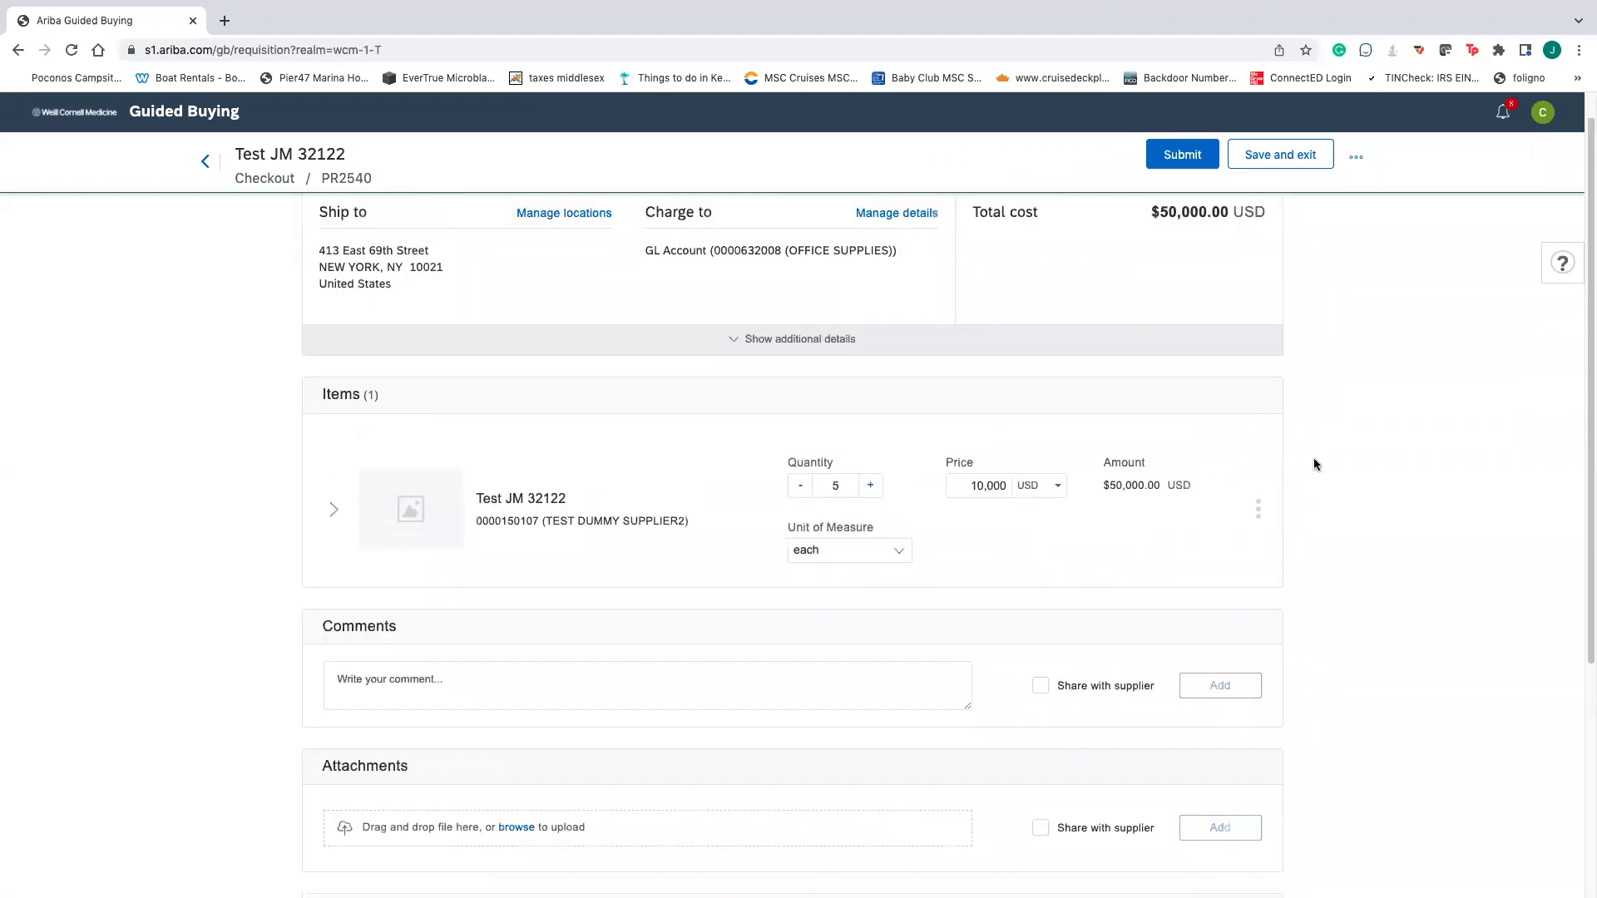
- Expand the item and show the requisition's additional details
{"action": "left_click", "coordinate": [334, 537]}
{"action": "scroll", "coordinate": [676, 498], "scroll_direction": "down", "scroll_amount": 1}
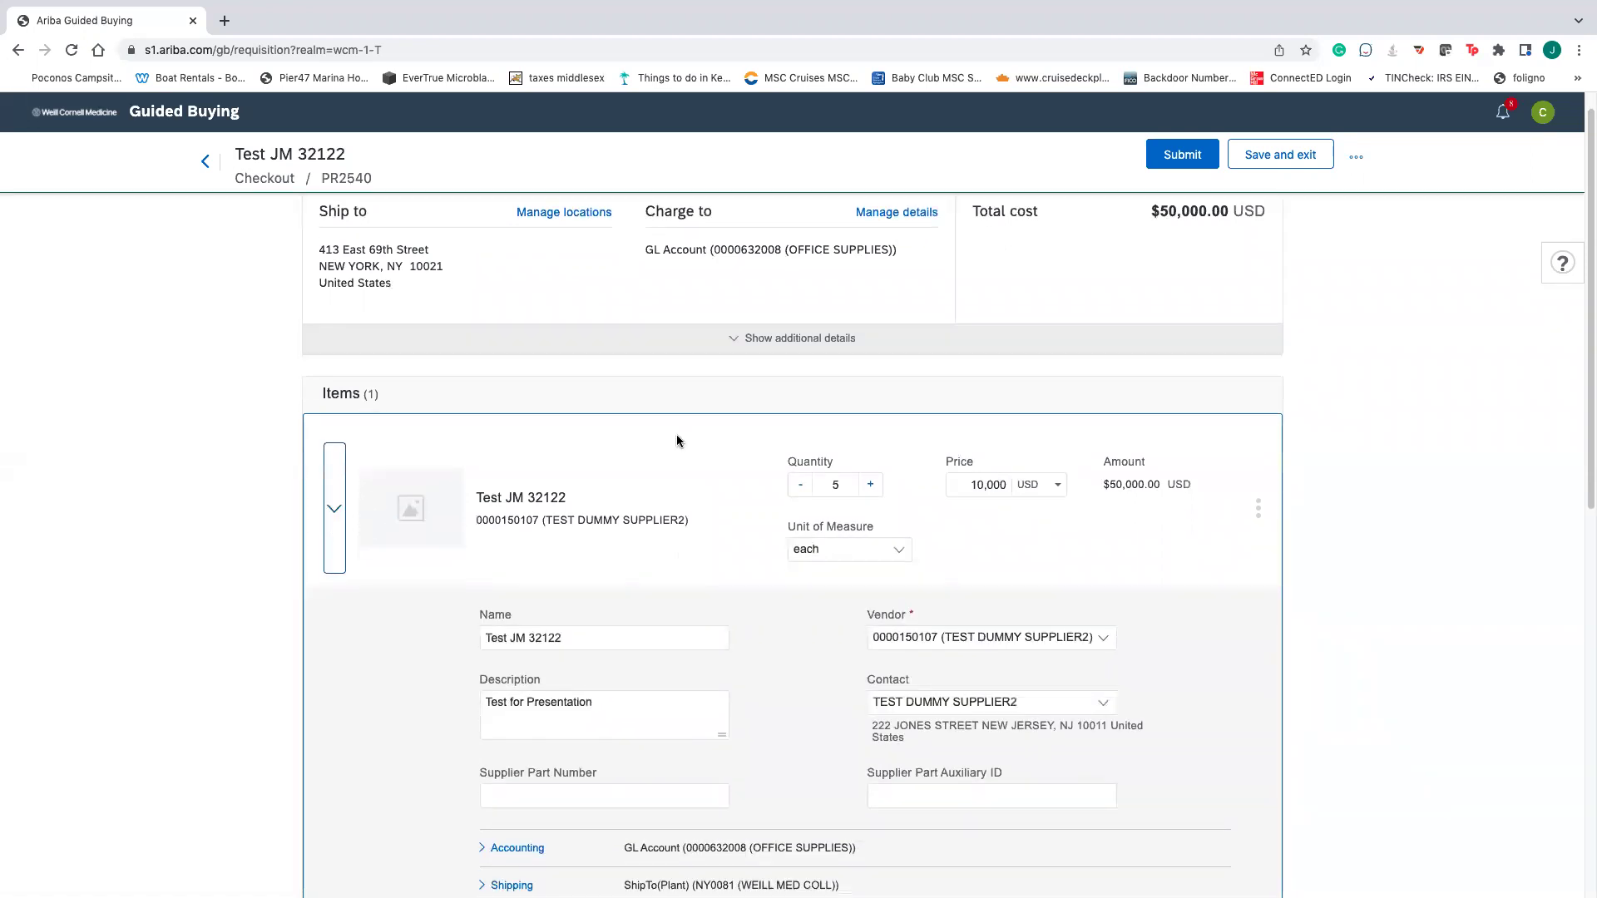
{"action": "left_click", "coordinate": [730, 335]}
{"action": "scroll", "coordinate": [786, 466], "scroll_direction": "down", "scroll_amount": 7}
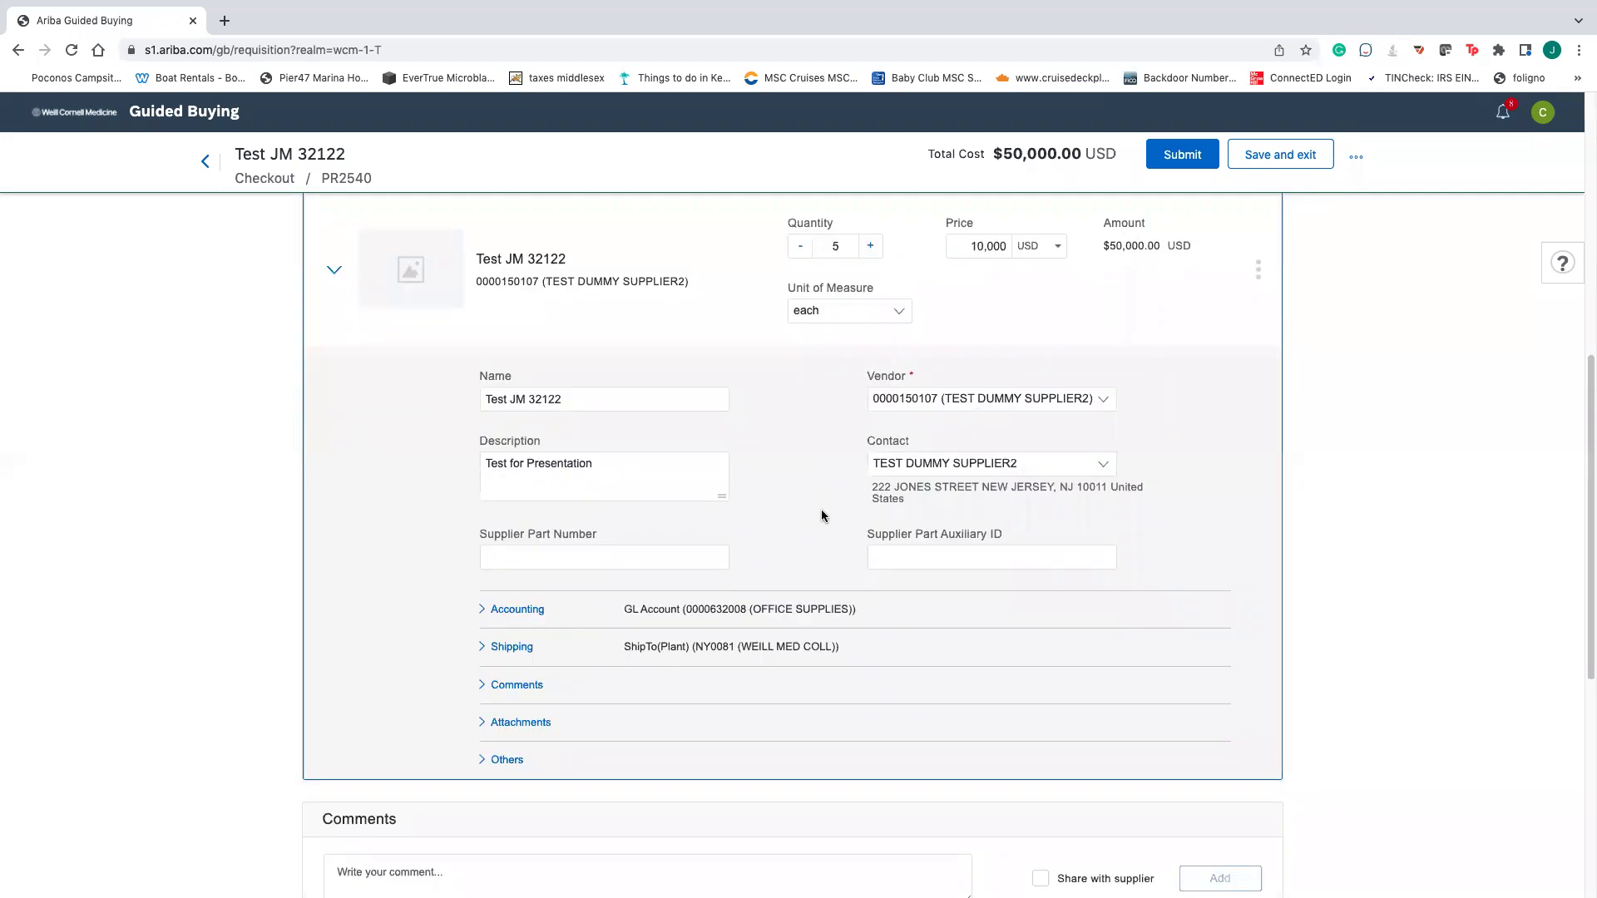
{"action": "scroll", "coordinate": [823, 512], "scroll_direction": "down", "scroll_amount": 2}
{"action": "scroll", "coordinate": [825, 512], "scroll_direction": "up", "scroll_amount": 4}
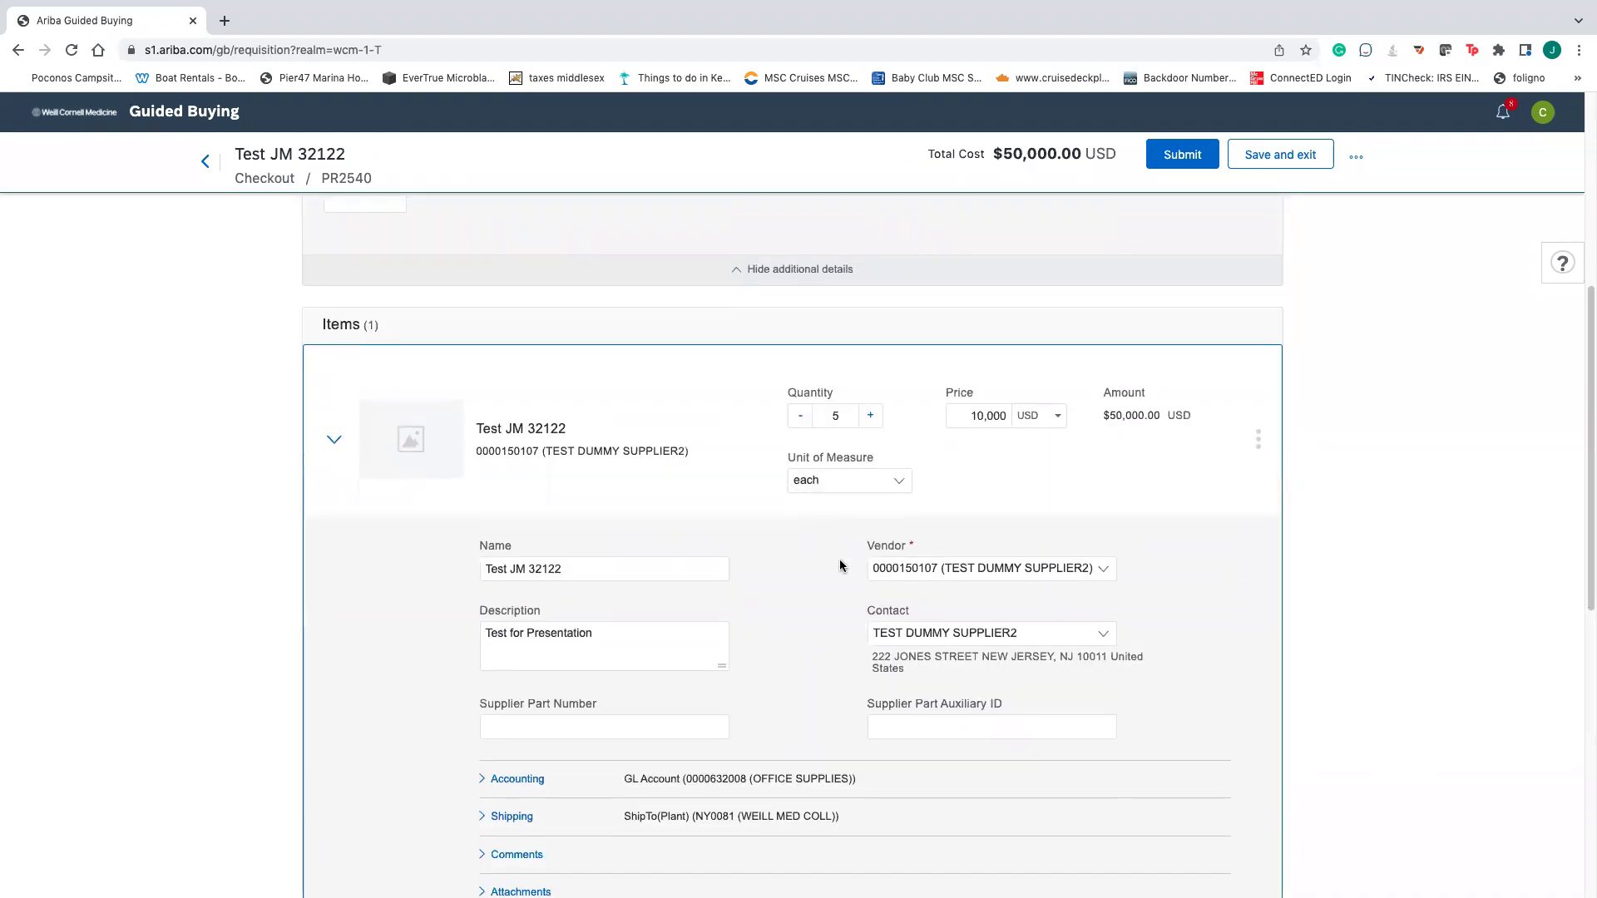
{"action": "scroll", "coordinate": [842, 562], "scroll_direction": "down", "scroll_amount": 2}
{"action": "scroll", "coordinate": [845, 560], "scroll_direction": "up", "scroll_amount": 3}
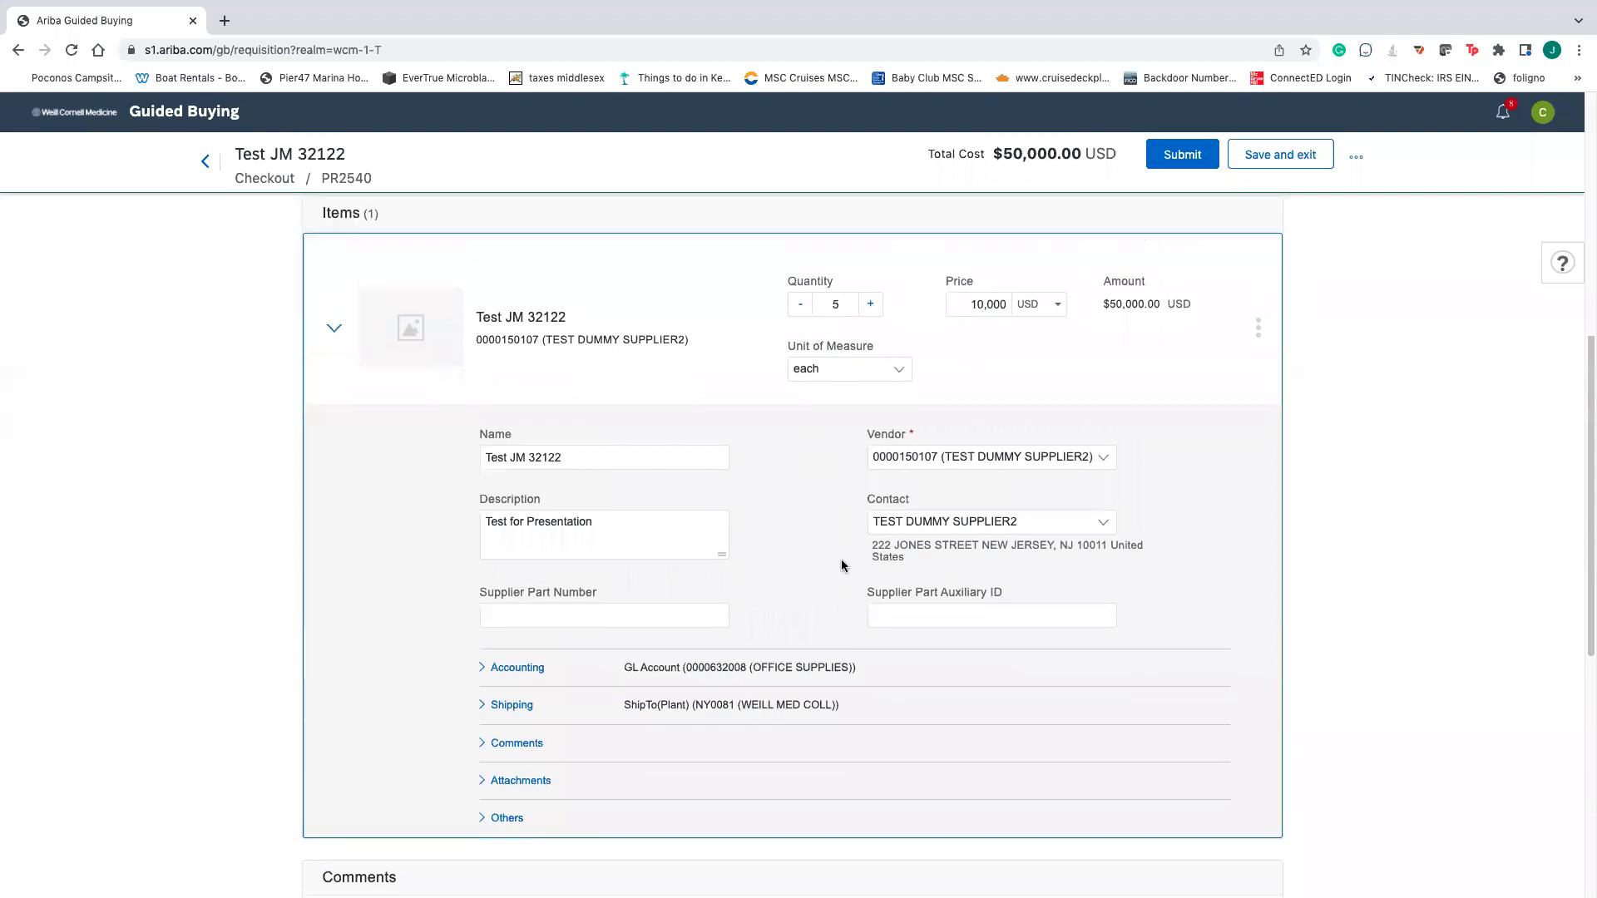
{"action": "scroll", "coordinate": [872, 546], "scroll_direction": "up", "scroll_amount": 3}
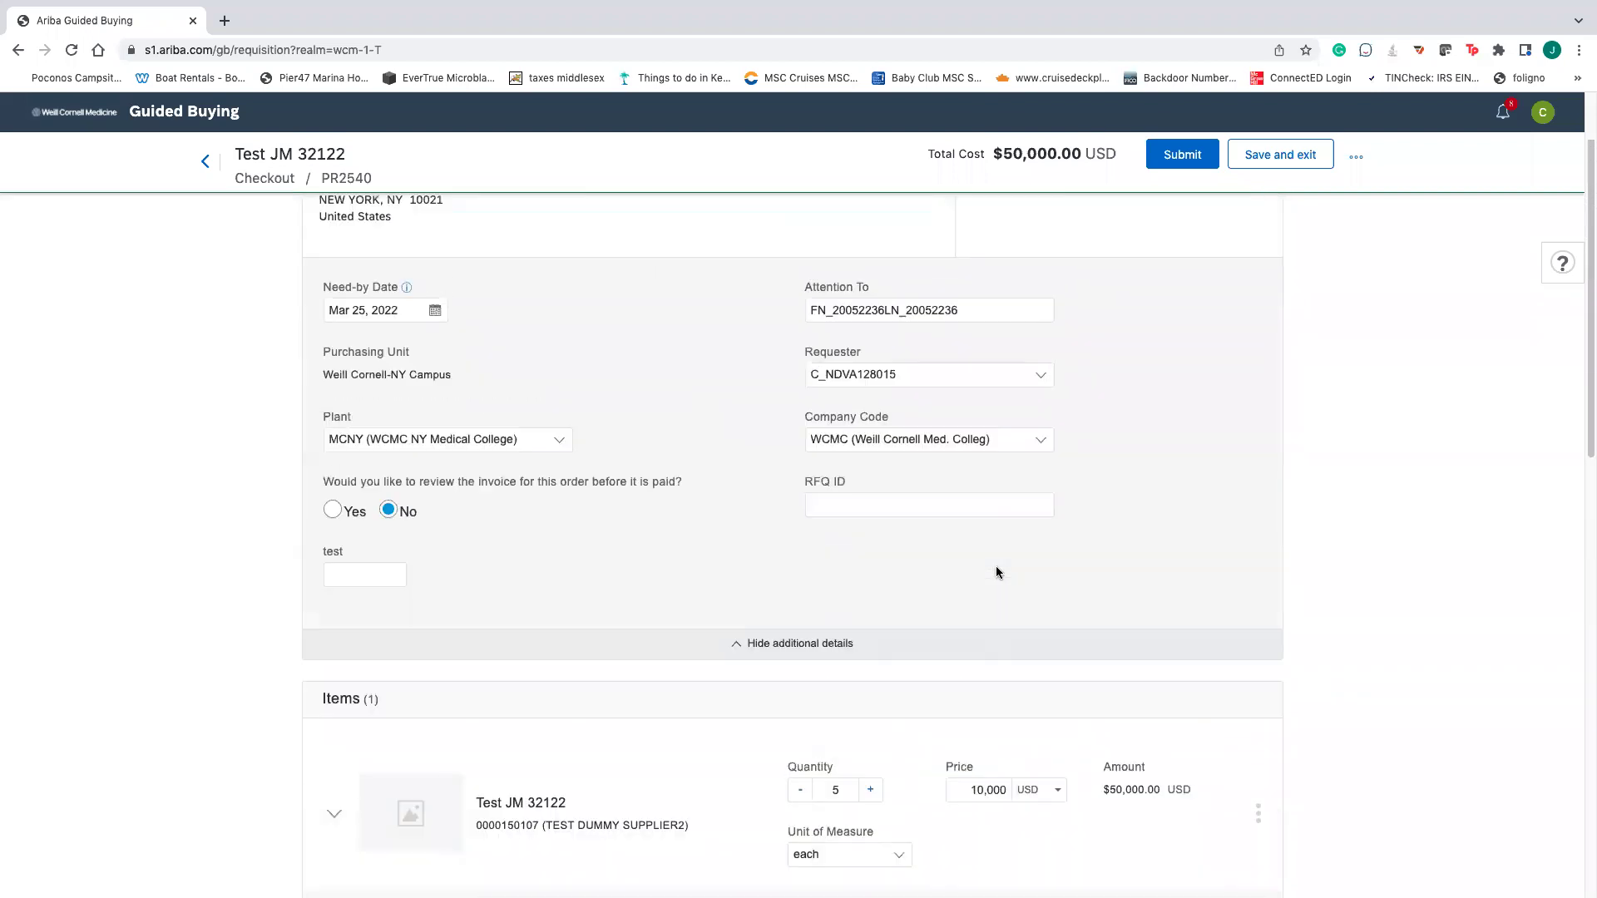
{"action": "scroll", "coordinate": [1004, 574], "scroll_direction": "down", "scroll_amount": 4}
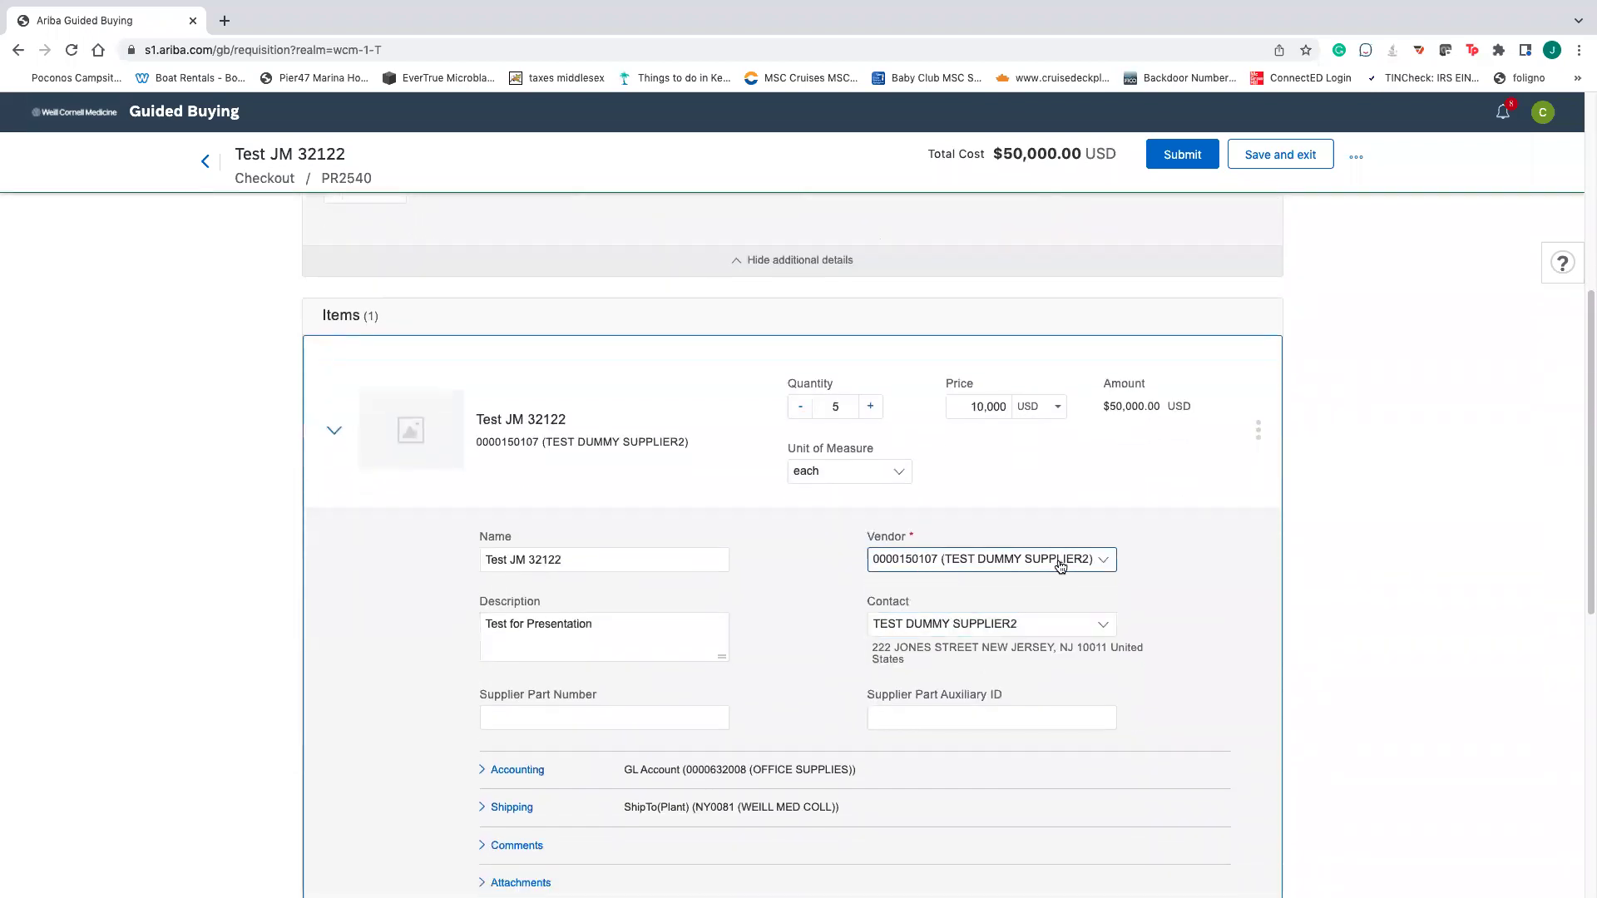
- Change the item's vendor to USA SCIENTIFIC INC, then to LONZA WALKERSVILLE INC
{"action": "left_click", "coordinate": [1060, 566]}
{"action": "left_click", "coordinate": [1031, 642]}
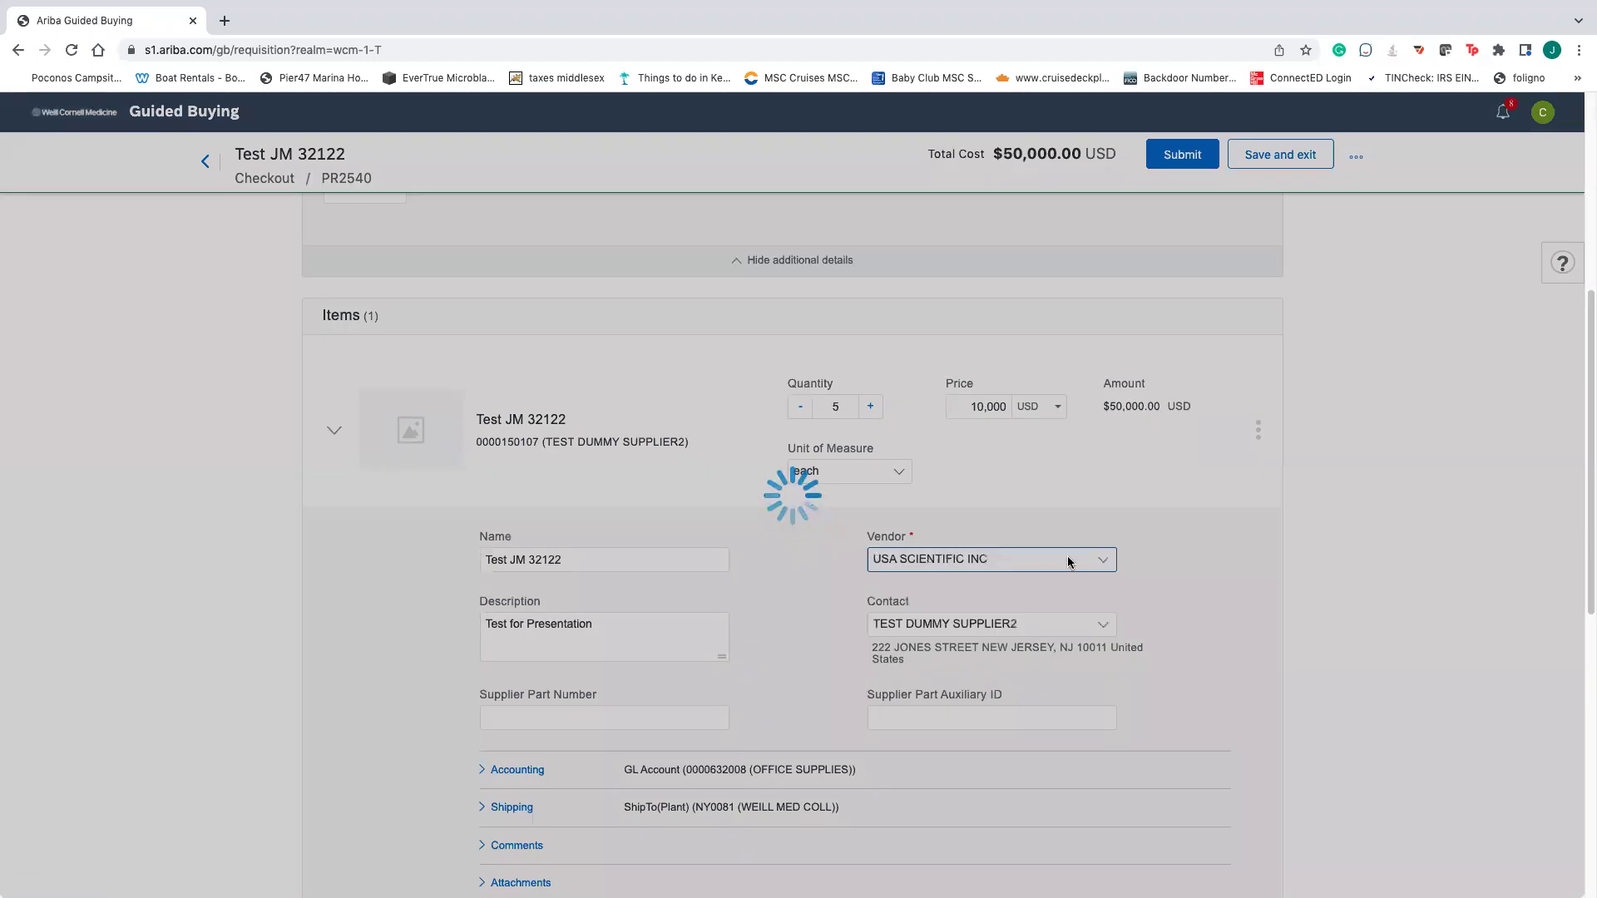
{"action": "scroll", "coordinate": [1070, 559], "scroll_direction": "up", "scroll_amount": 5}
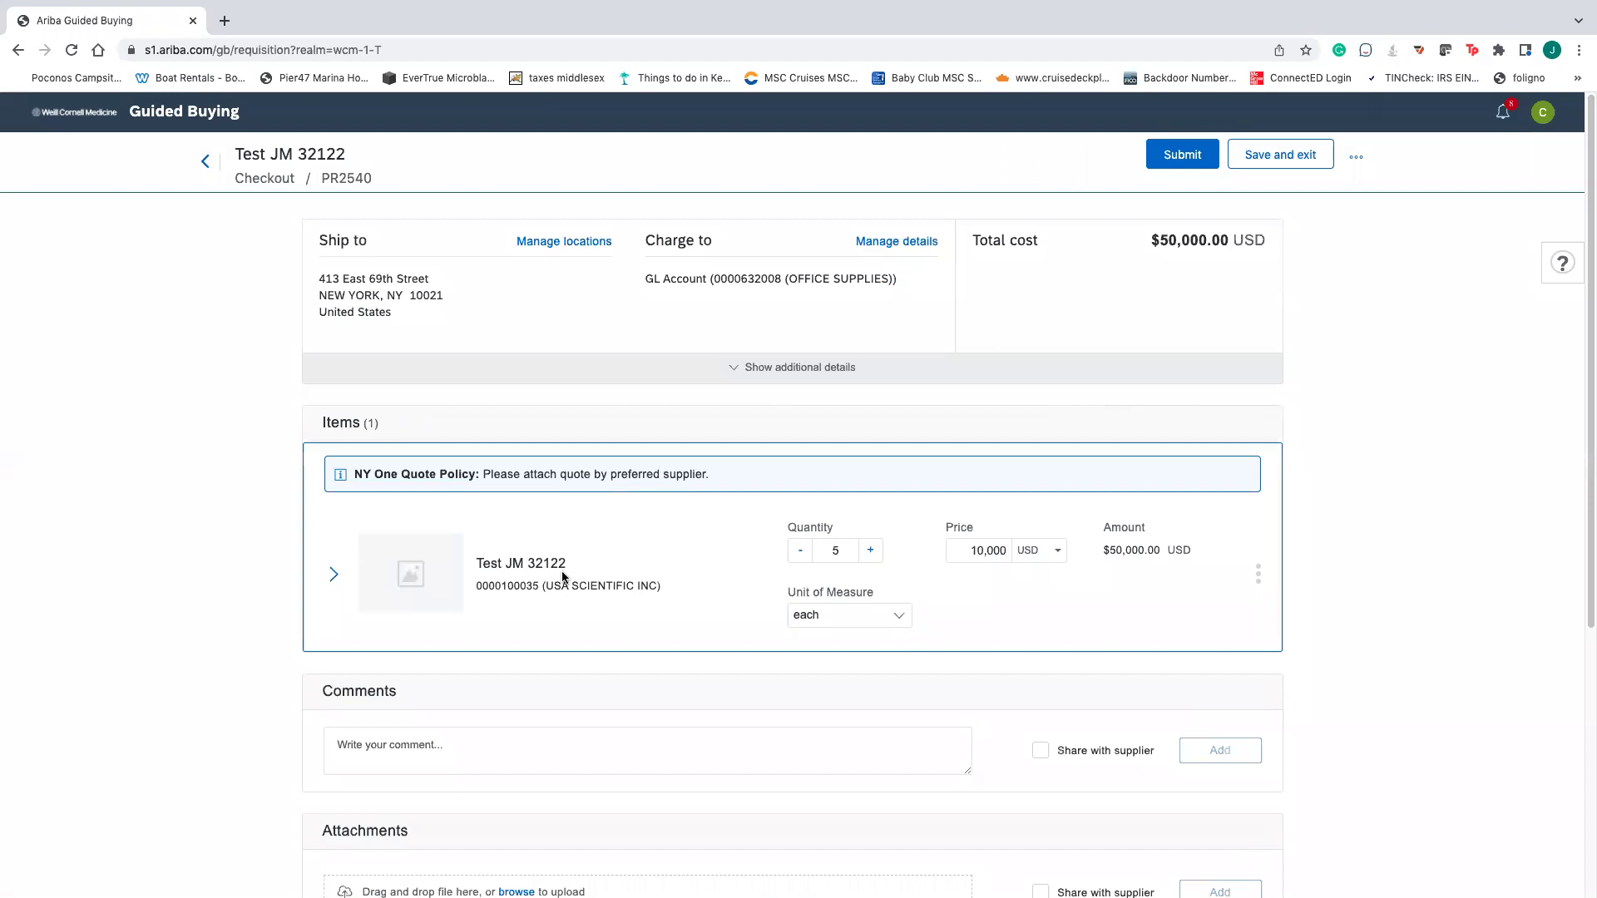
{"action": "left_click", "coordinate": [333, 575]}
{"action": "left_click", "coordinate": [982, 705]}
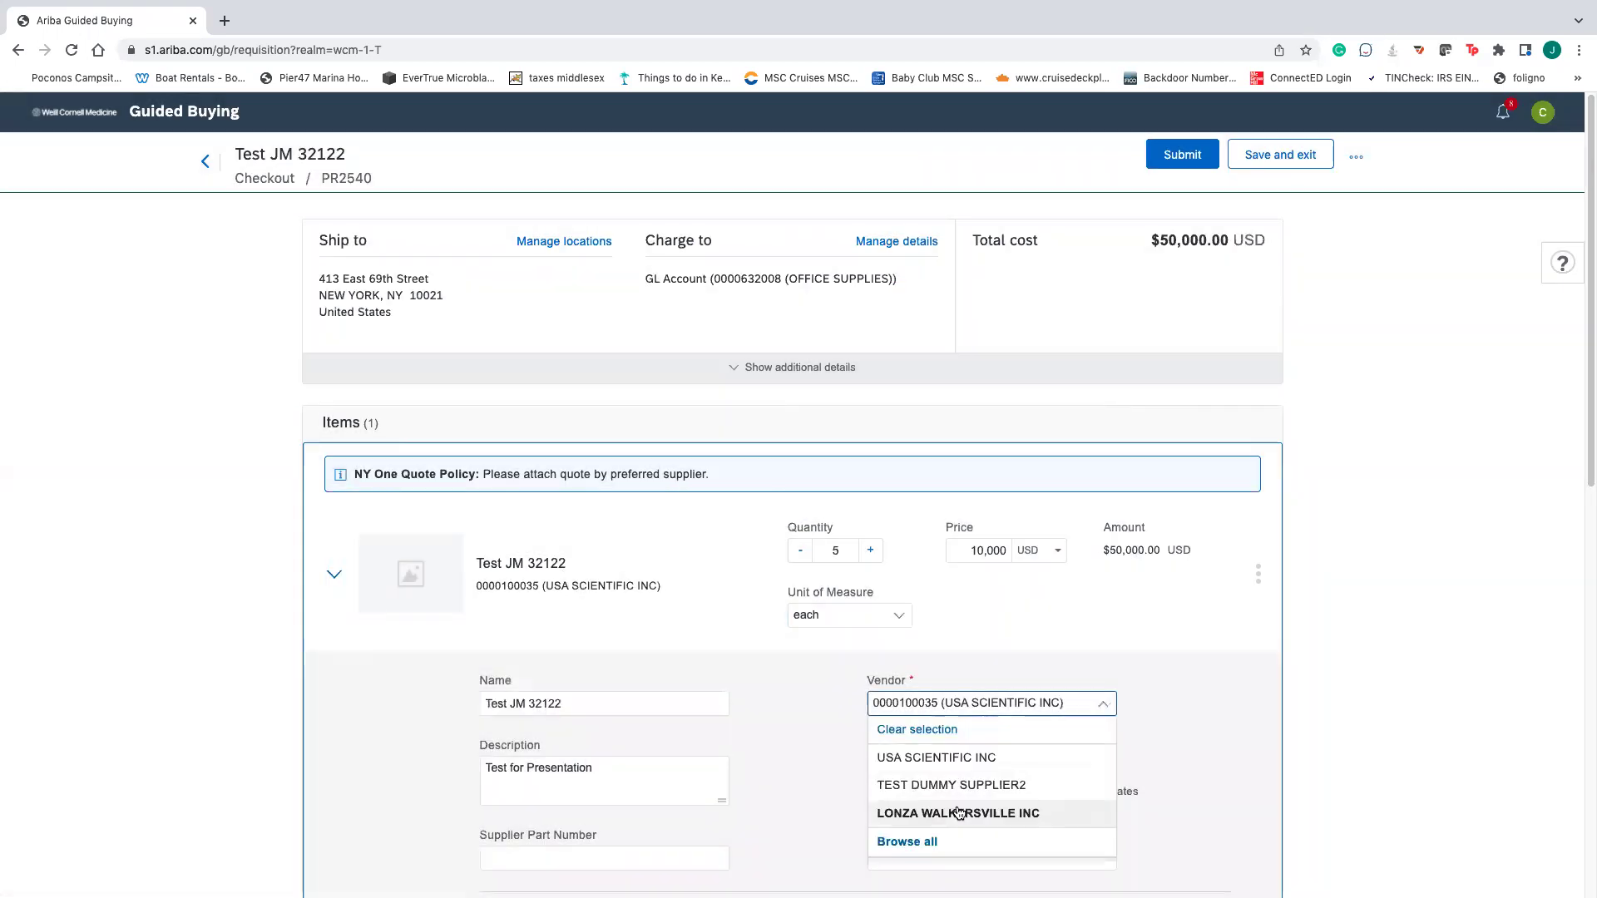
{"action": "left_click", "coordinate": [967, 812]}
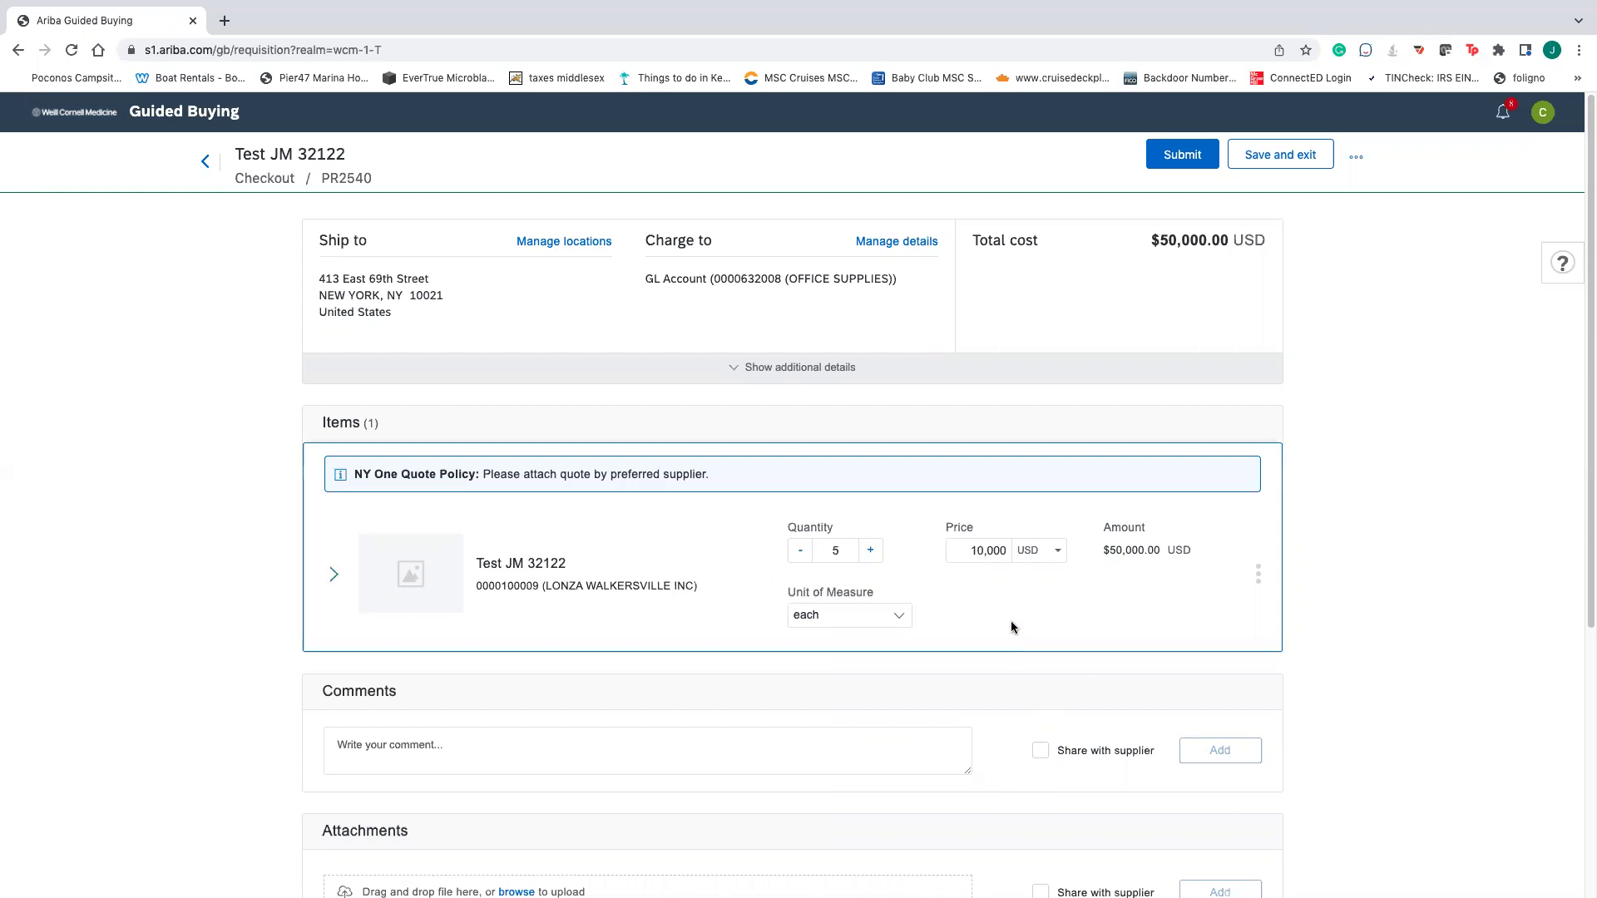
- Browse the item's contacts by Name, then close the contact chooser
{"action": "left_click", "coordinate": [333, 574]}
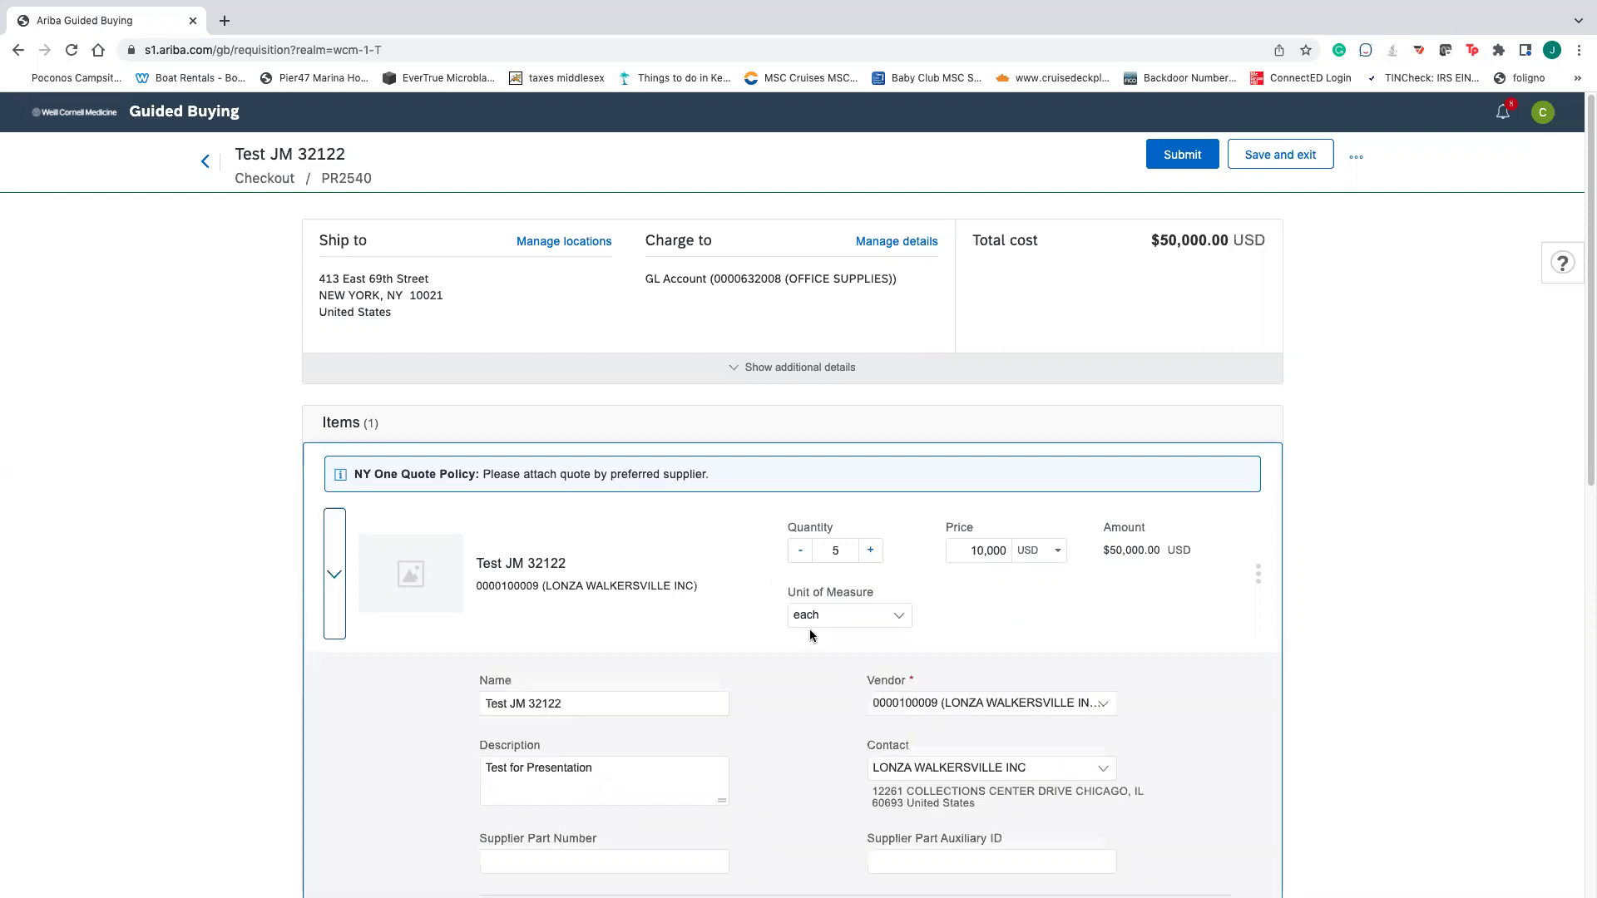
{"action": "left_click", "coordinate": [978, 765]}
{"action": "left_click", "coordinate": [934, 797]}
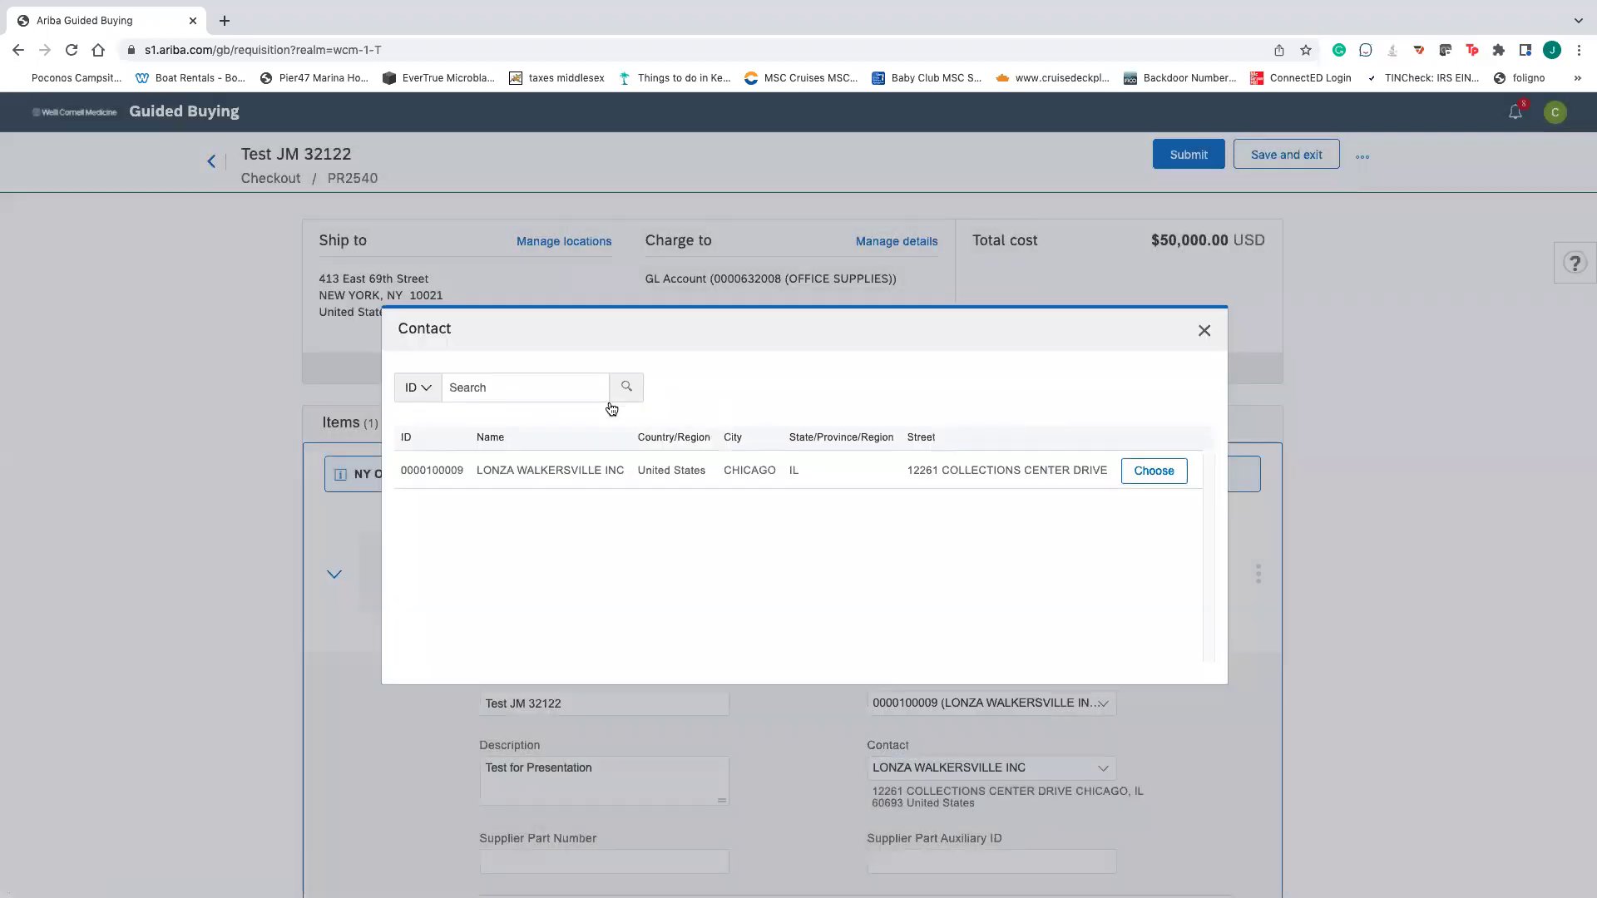
{"action": "left_click", "coordinate": [433, 394]}
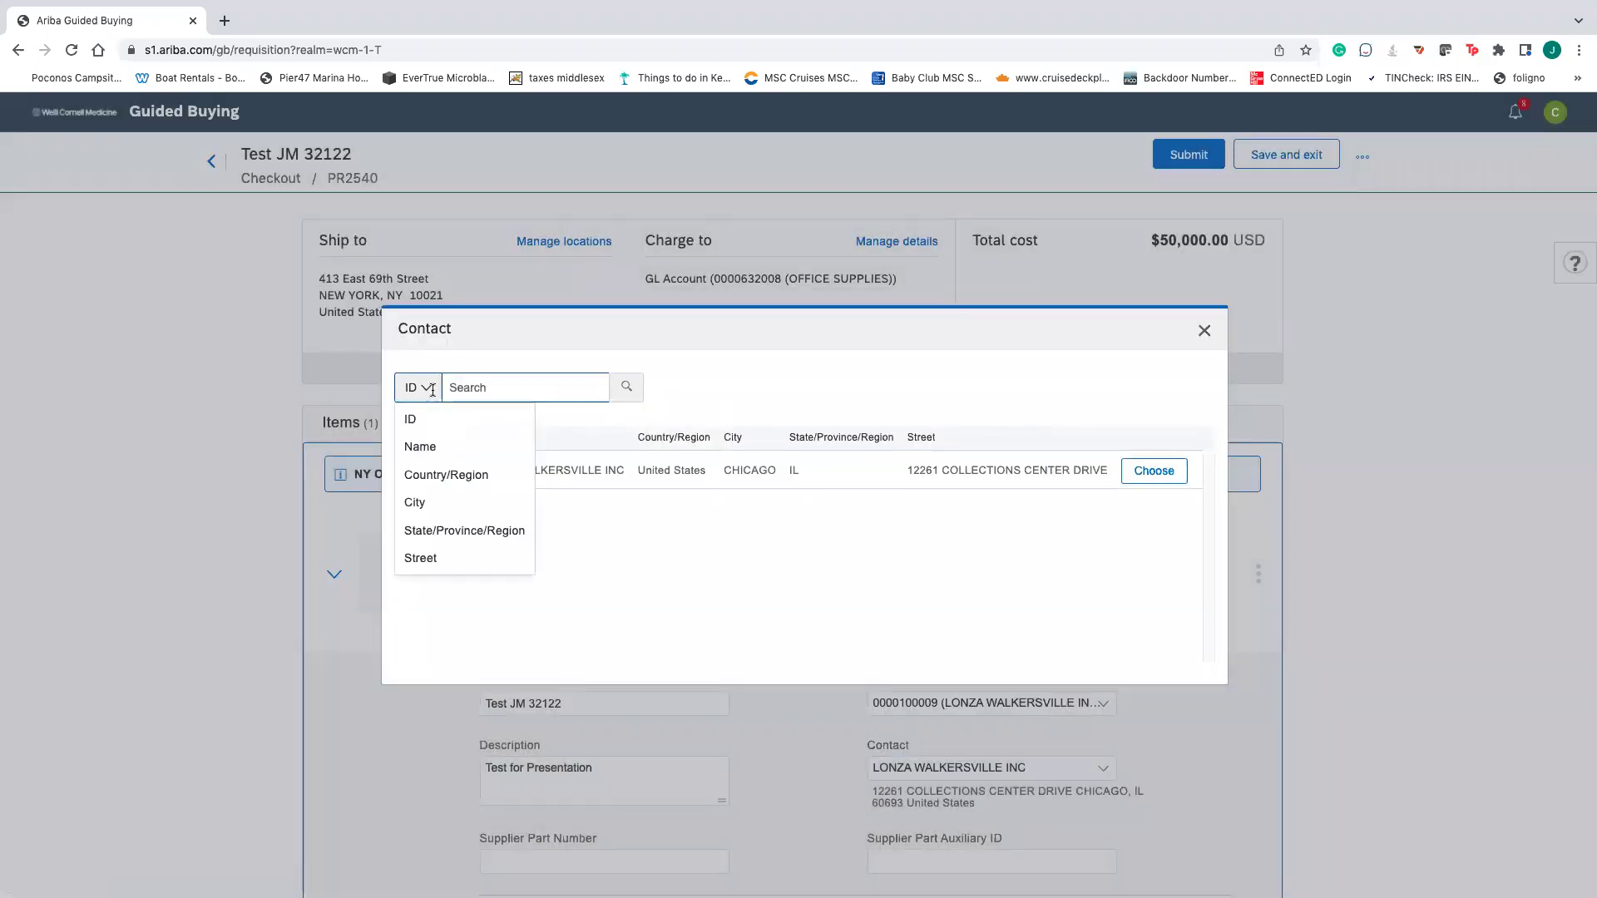
{"action": "left_click", "coordinate": [453, 446]}
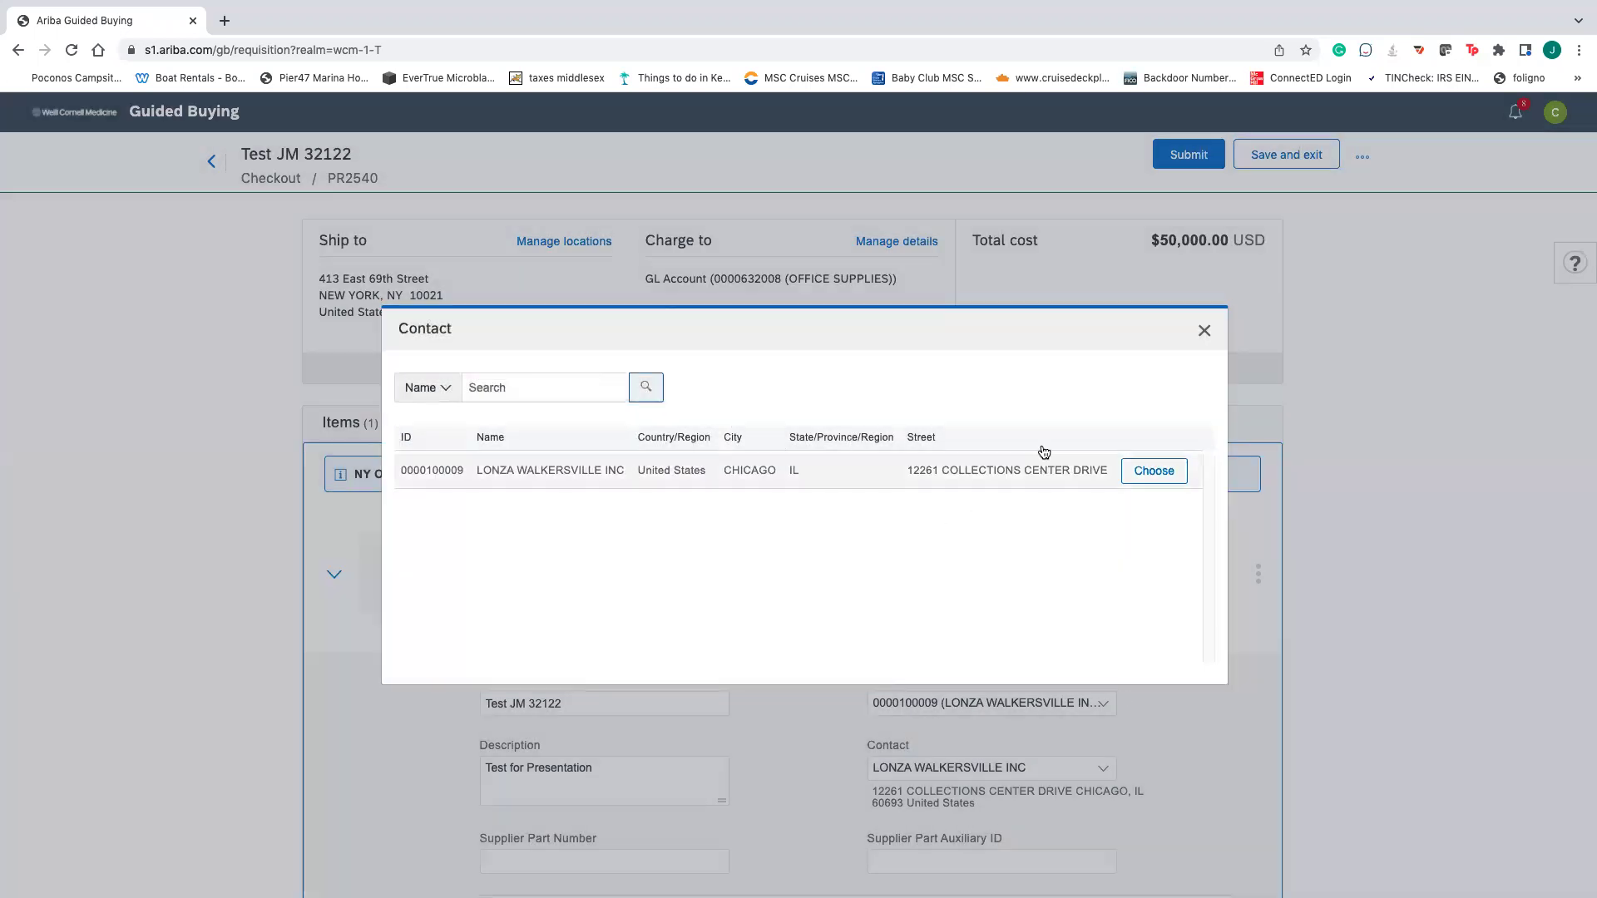
{"action": "left_click", "coordinate": [1203, 330]}
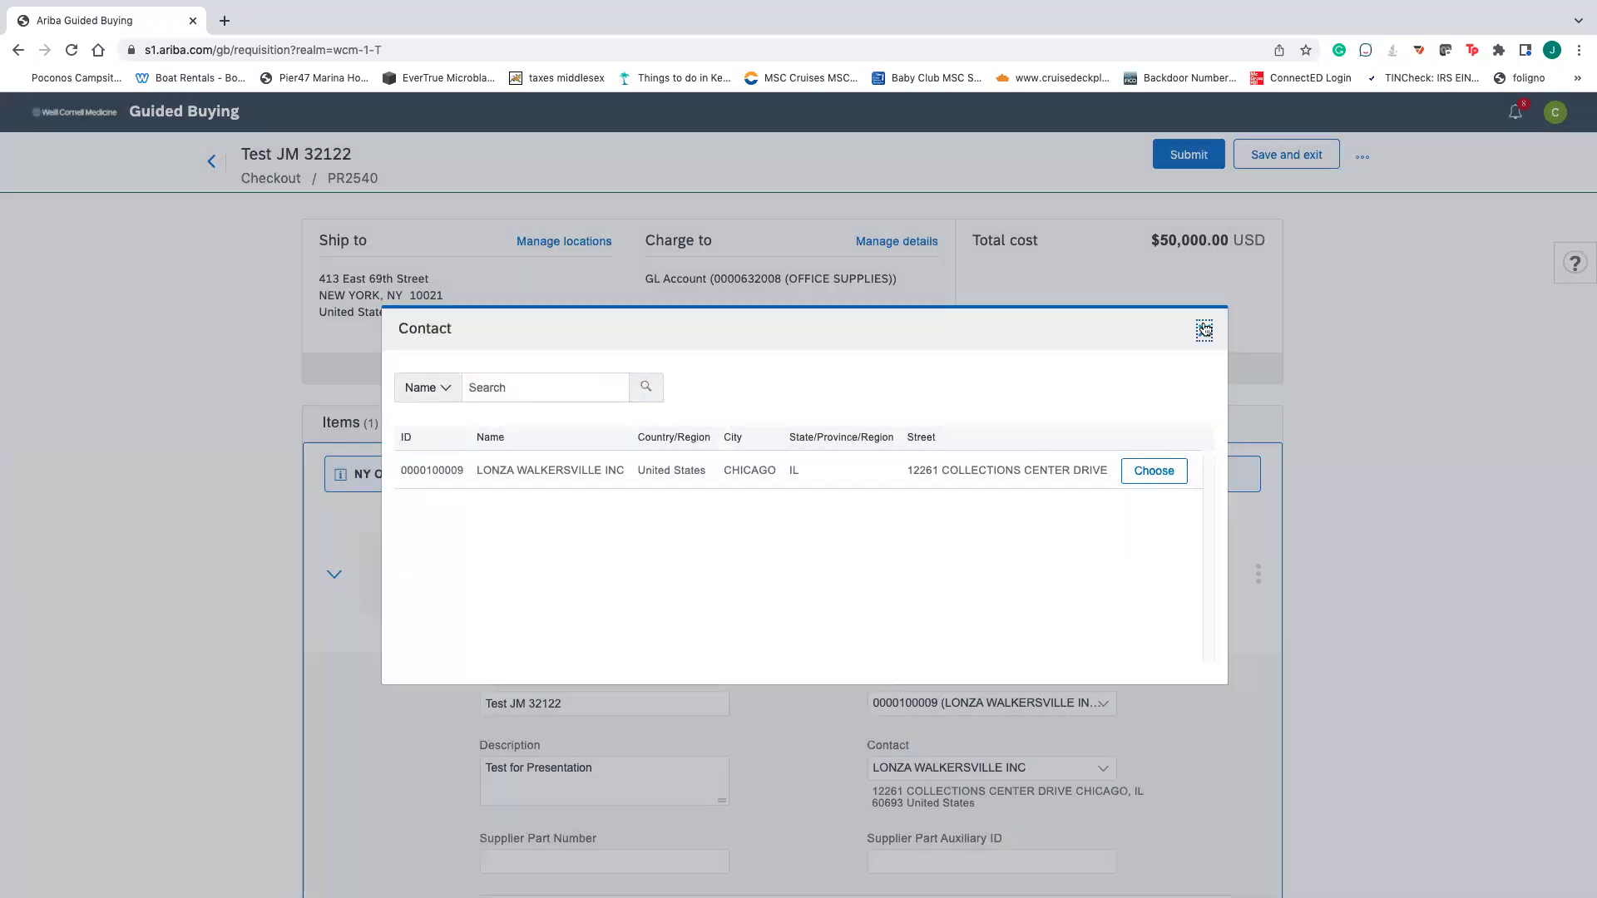
- Clear the item's vendor and check the empty supplier chooser
{"action": "left_click", "coordinate": [1052, 704]}
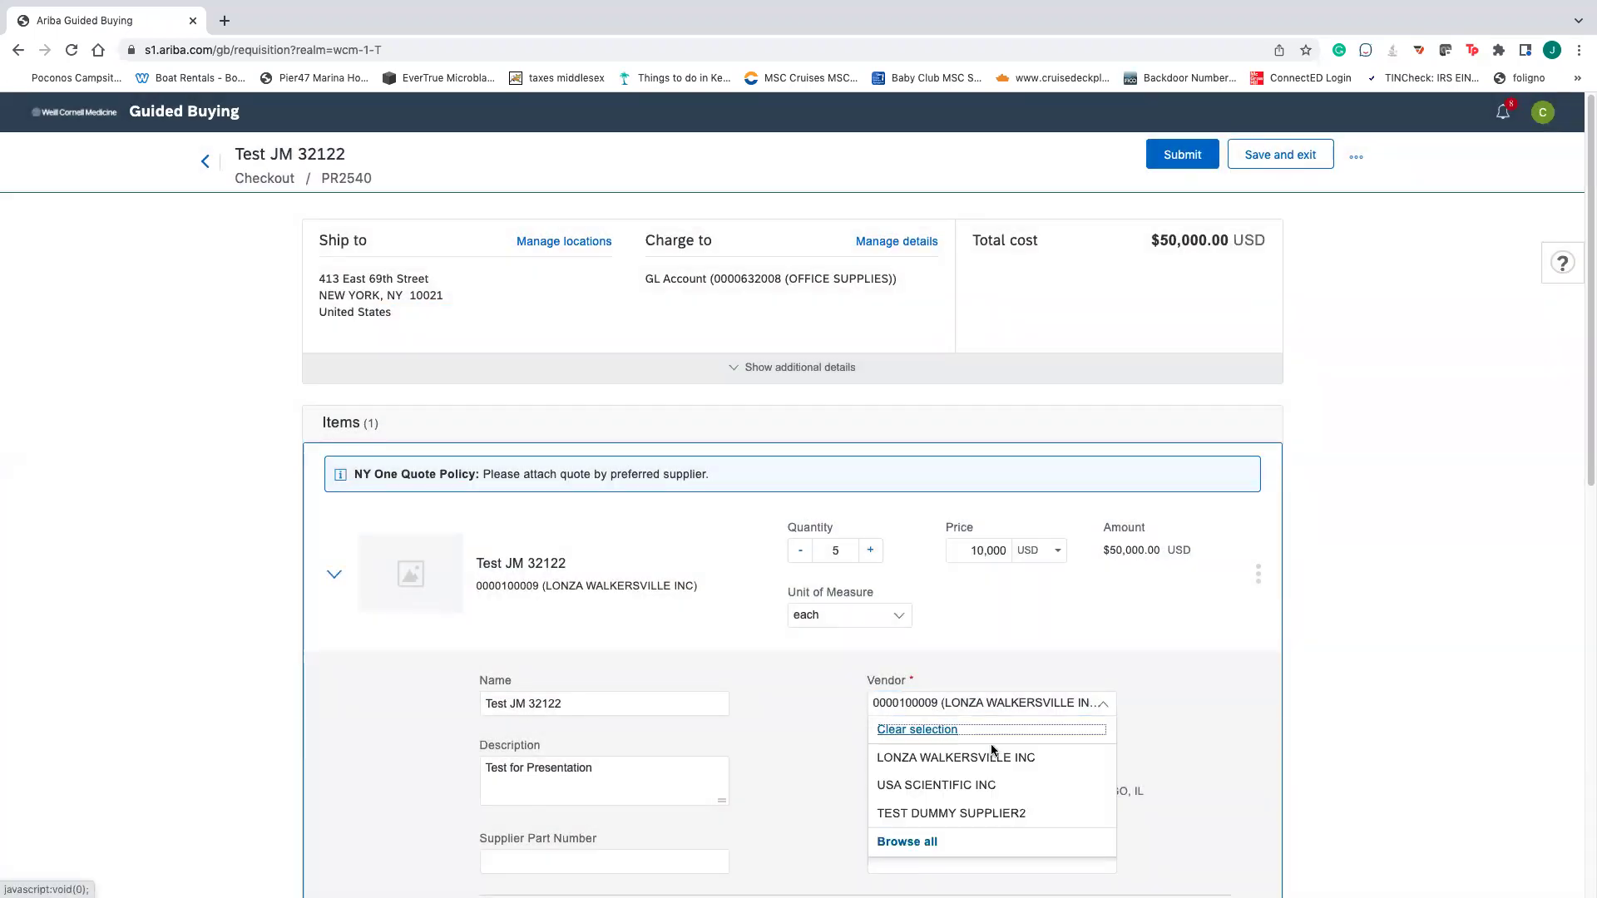
{"action": "left_click", "coordinate": [992, 745]}
{"action": "left_click", "coordinate": [1037, 711]}
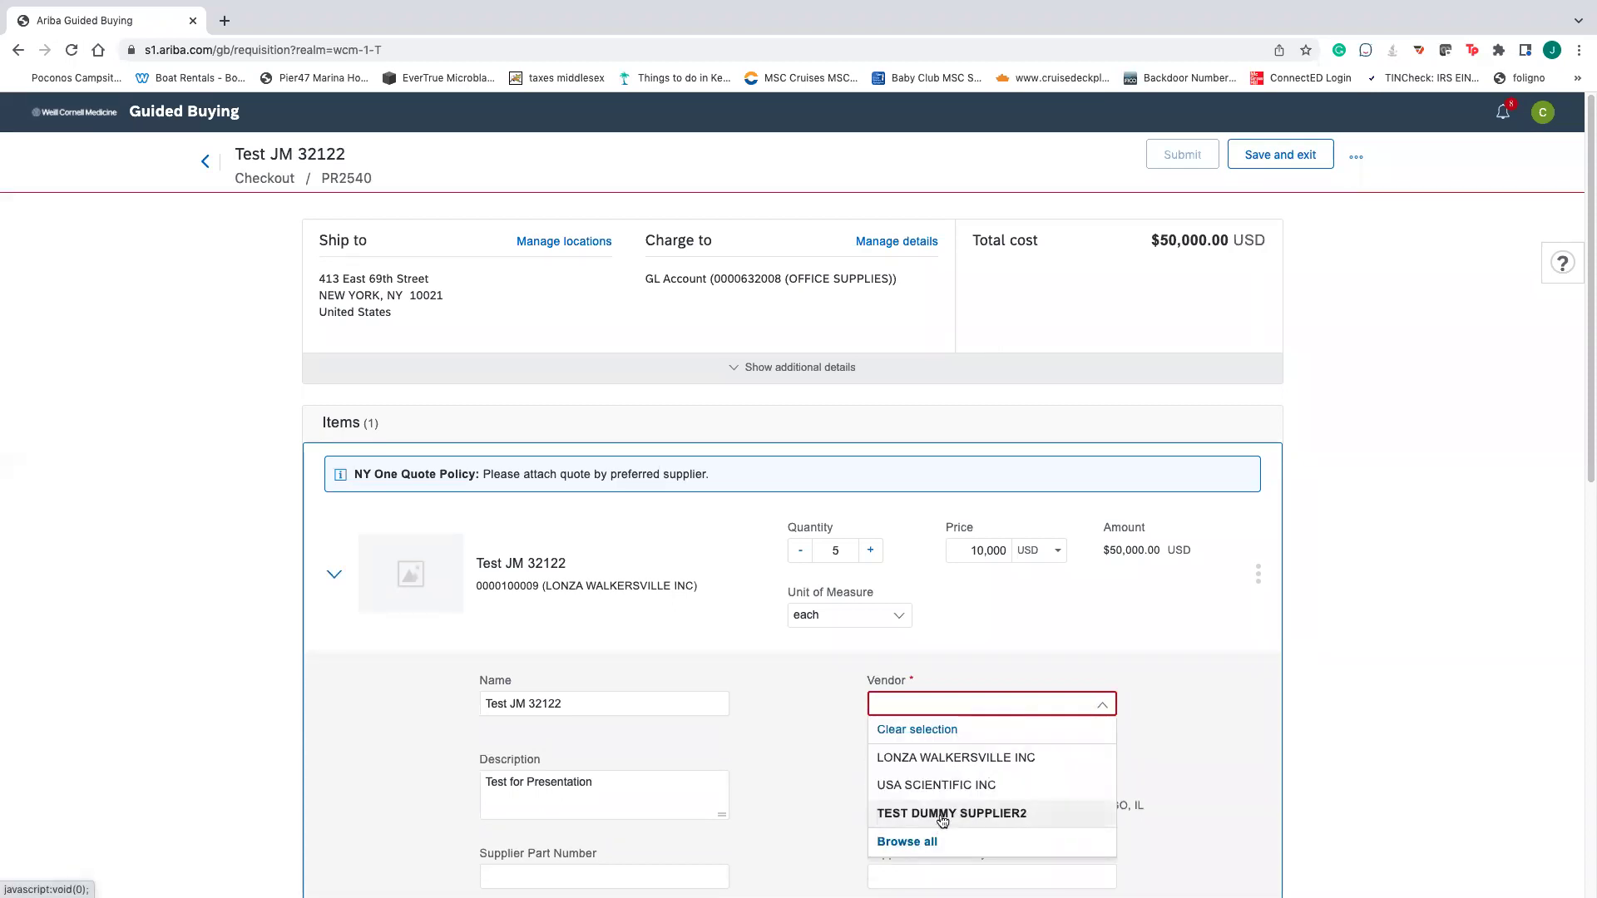
{"action": "left_click", "coordinate": [907, 842]}
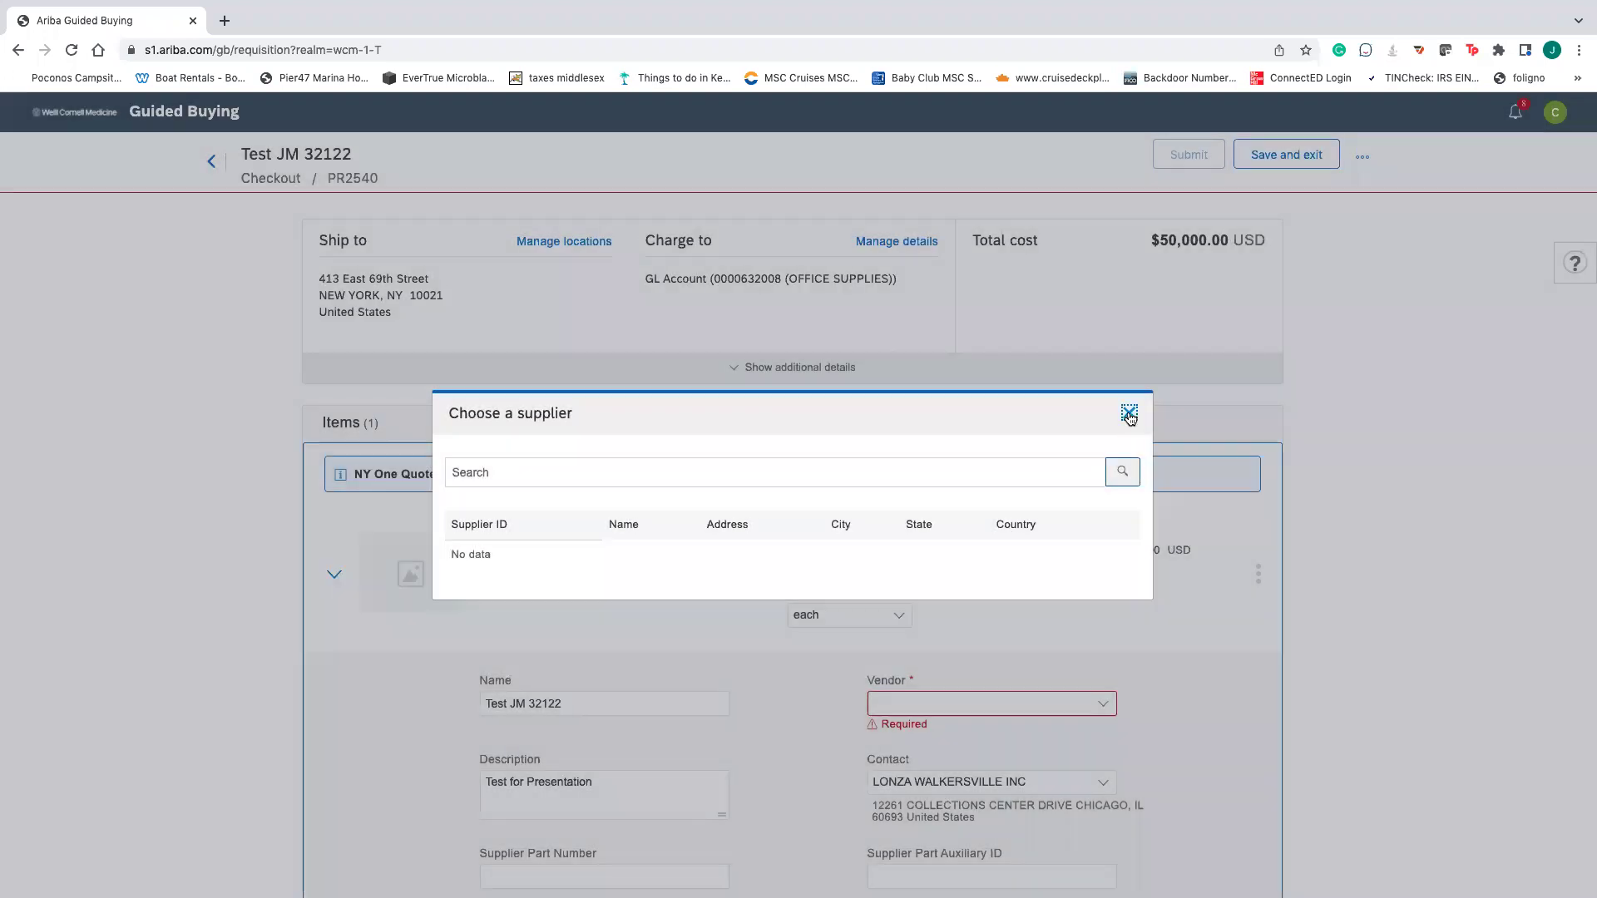
{"action": "left_click", "coordinate": [1129, 415]}
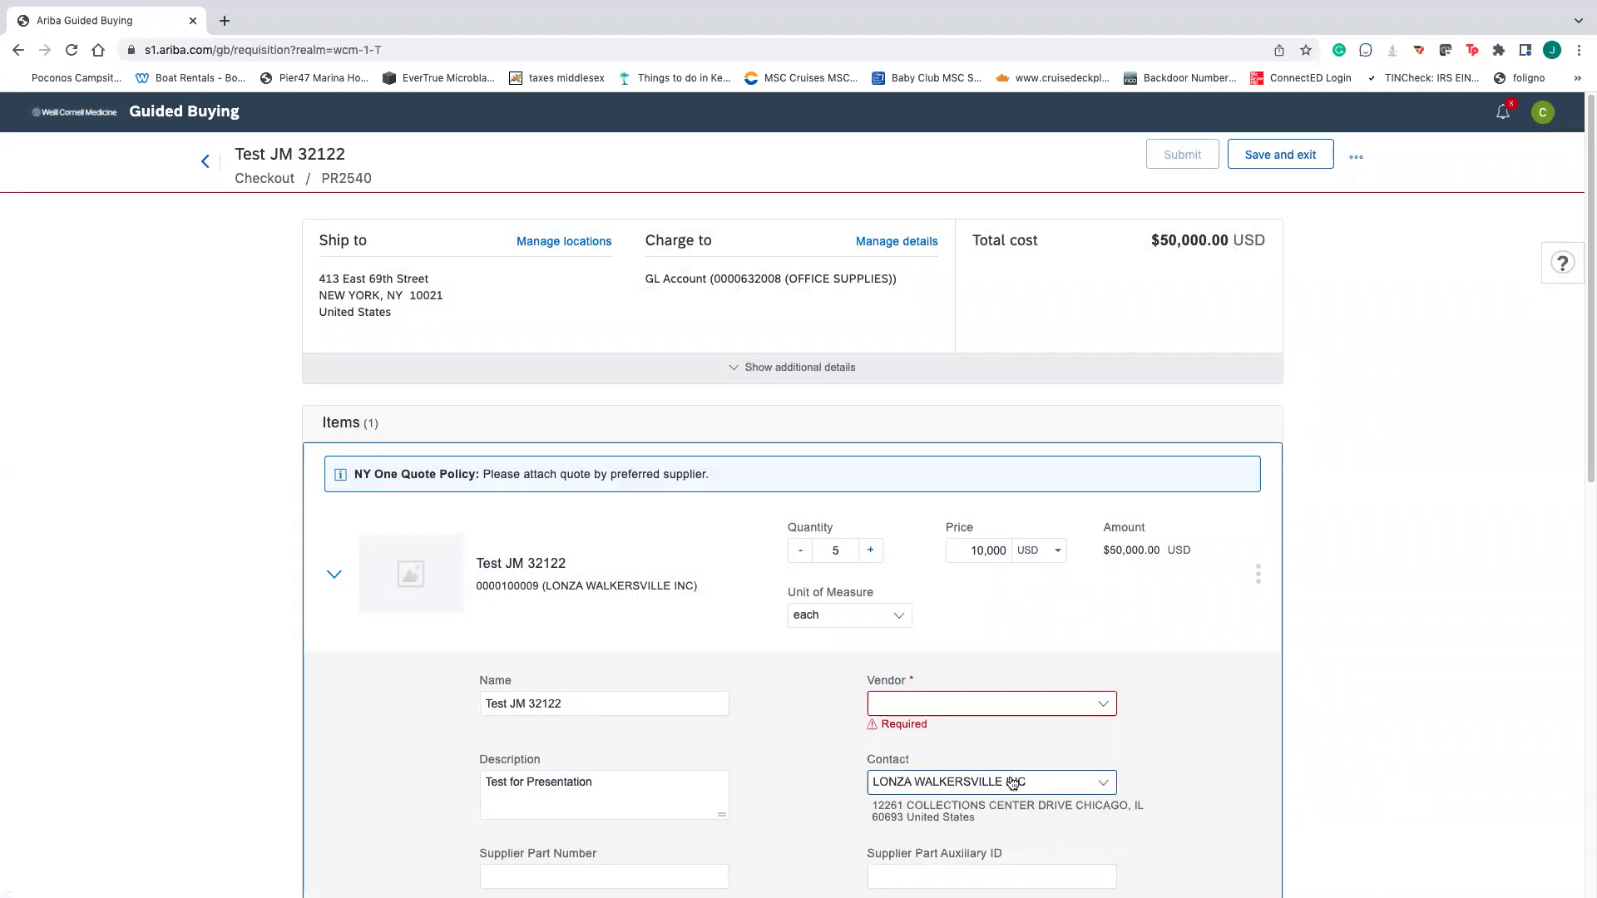
- Set both the vendor and the contact to TEST DUMMY SUPPLIER2
{"action": "left_click", "coordinate": [1012, 782]}
{"action": "left_click", "coordinate": [963, 705]}
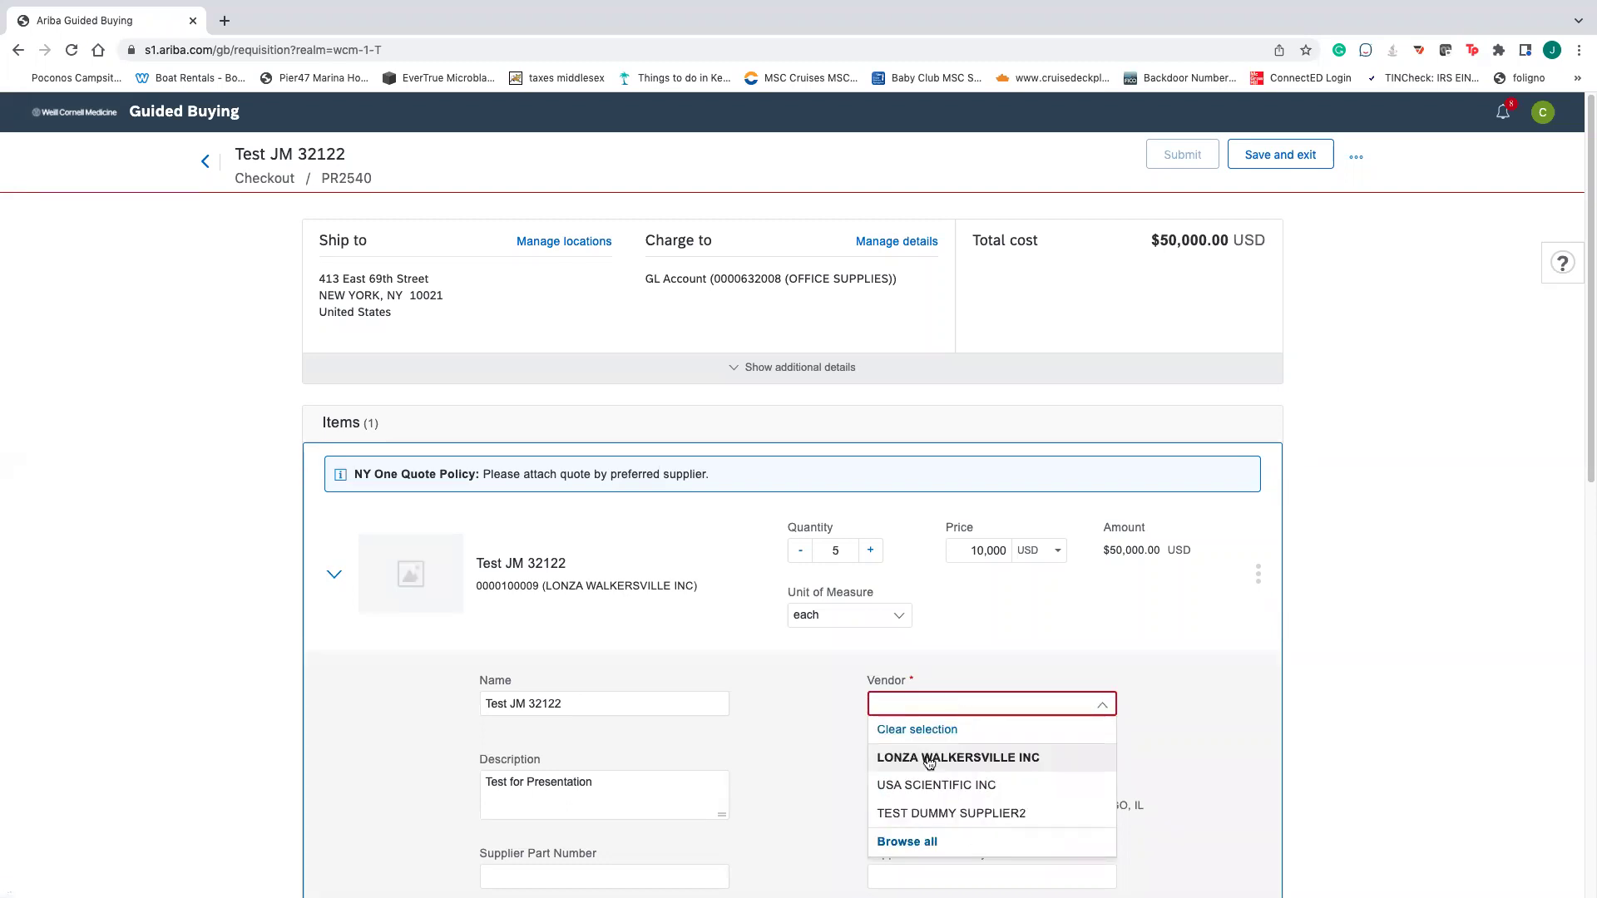
{"action": "left_click", "coordinate": [936, 813]}
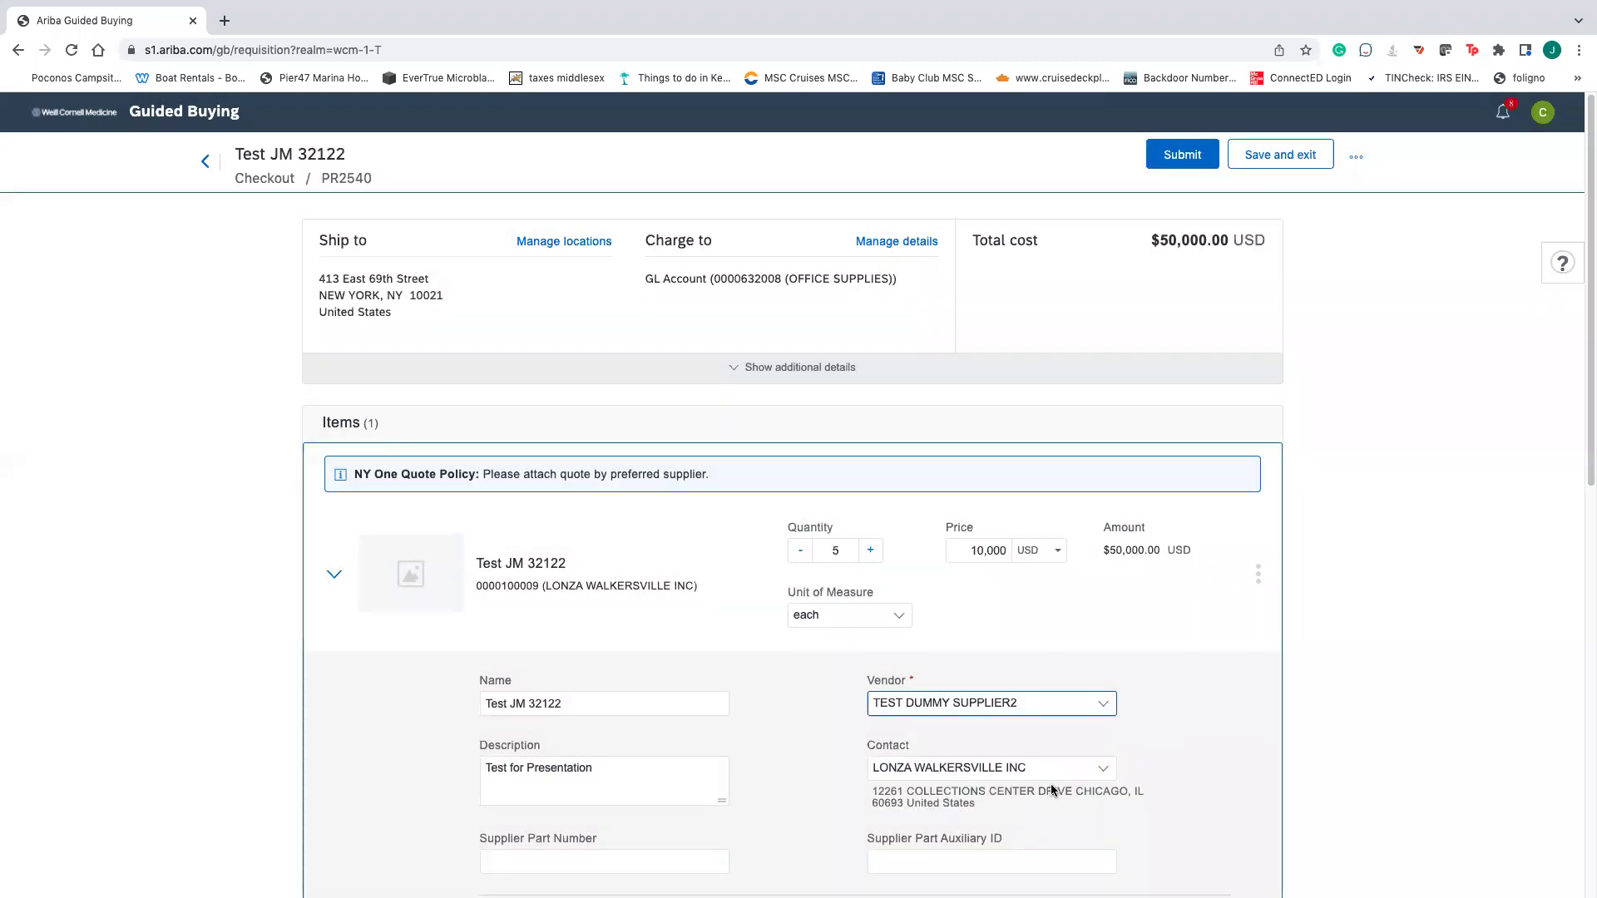
{"action": "left_click", "coordinate": [1052, 780]}
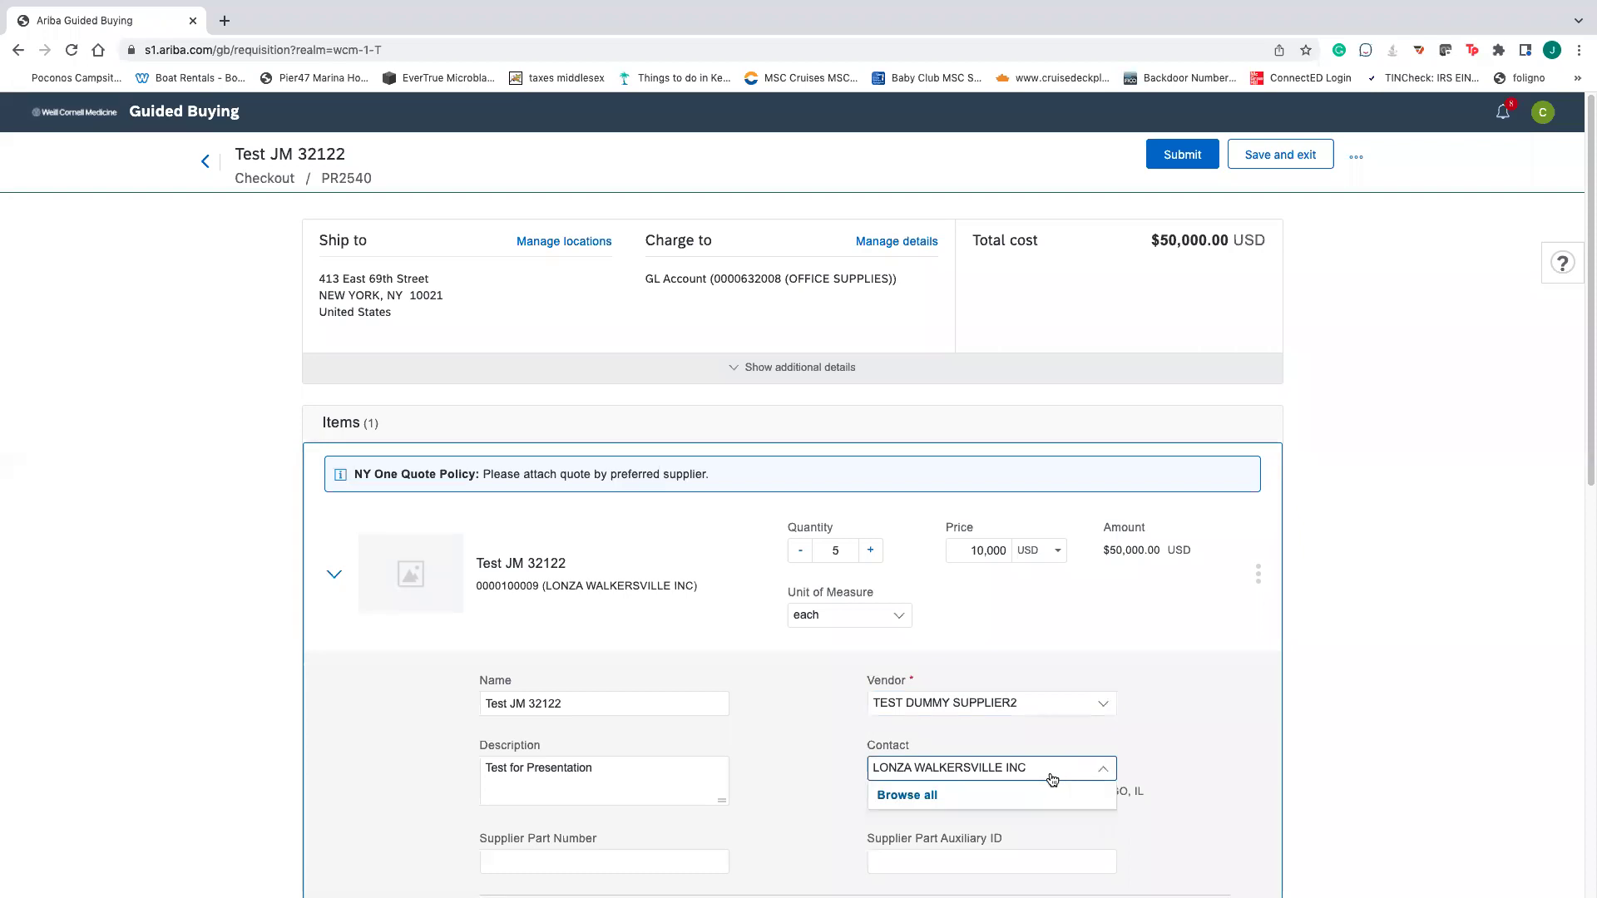
{"action": "scroll", "coordinate": [1147, 723], "scroll_direction": "down", "scroll_amount": 3}
{"action": "scroll", "coordinate": [1073, 661], "scroll_direction": "up", "scroll_amount": 1}
{"action": "left_click", "coordinate": [1019, 550]}
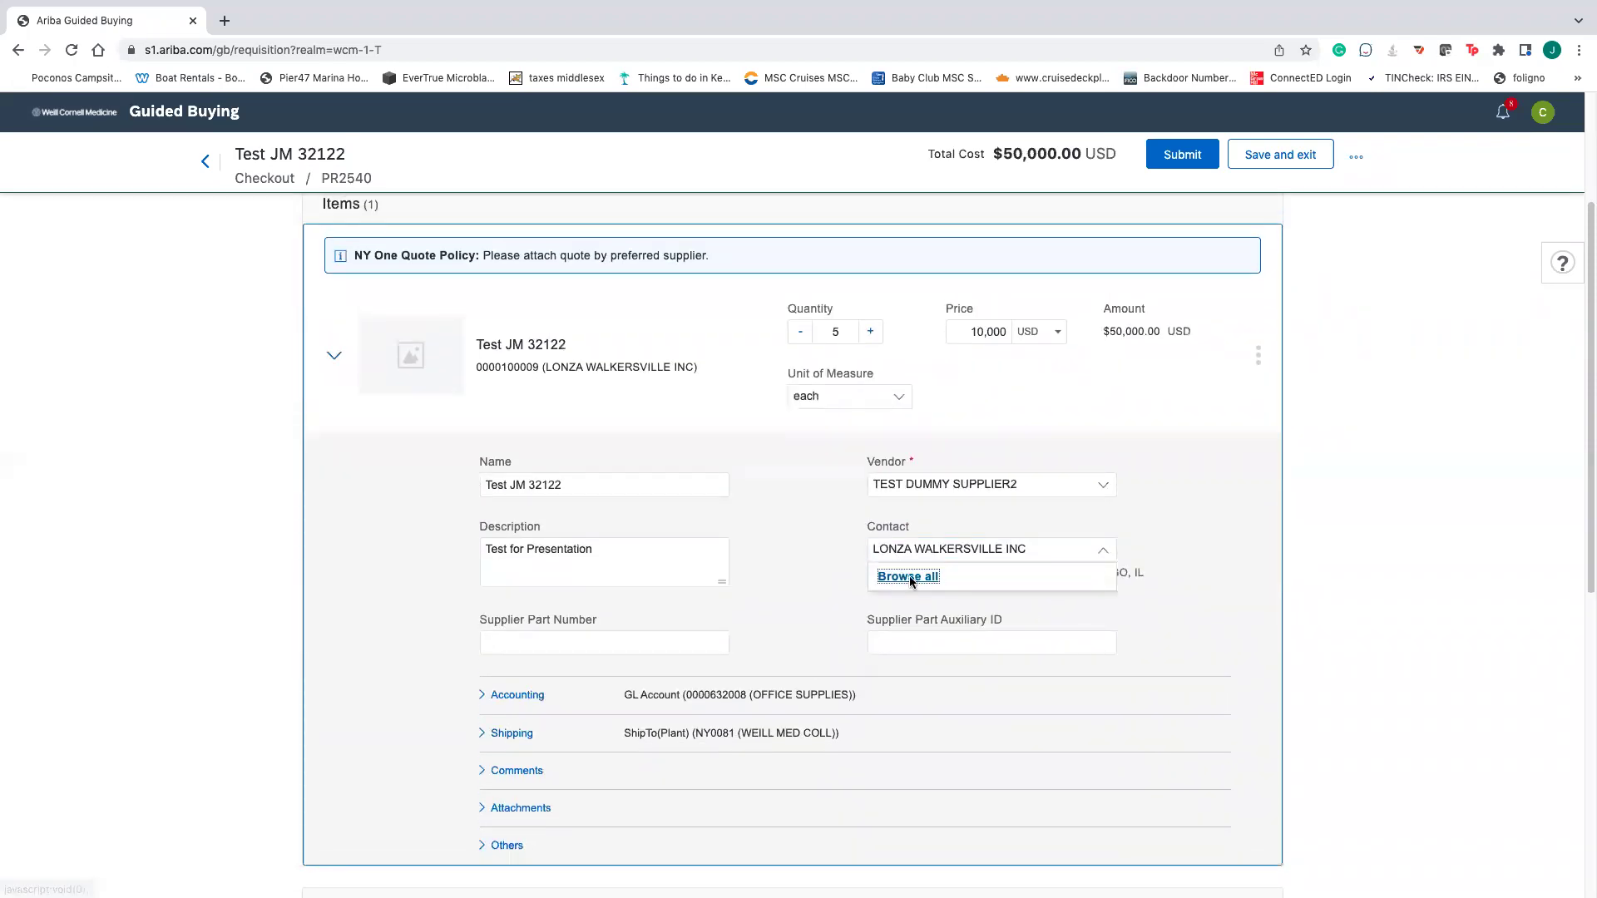
{"action": "left_click", "coordinate": [910, 577]}
{"action": "left_click", "coordinate": [1106, 471]}
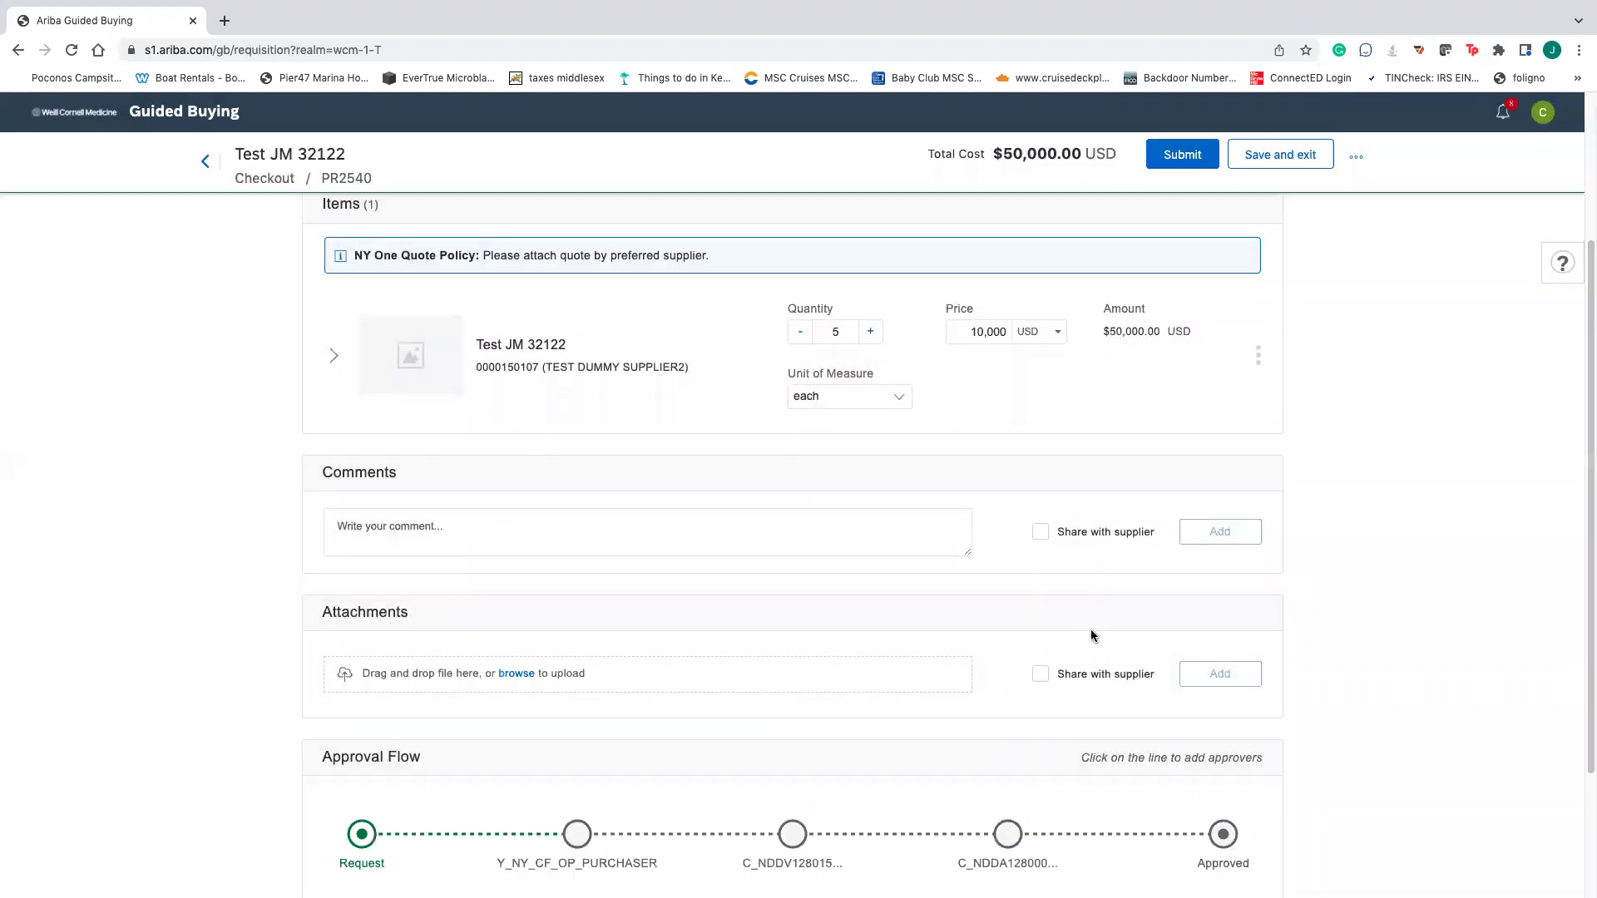
- Recheck the supplier list and search the vendor's contacts by Name
{"action": "scroll", "coordinate": [1090, 635], "scroll_direction": "down", "scroll_amount": 1}
{"action": "scroll", "coordinate": [388, 504], "scroll_direction": "up", "scroll_amount": 3}
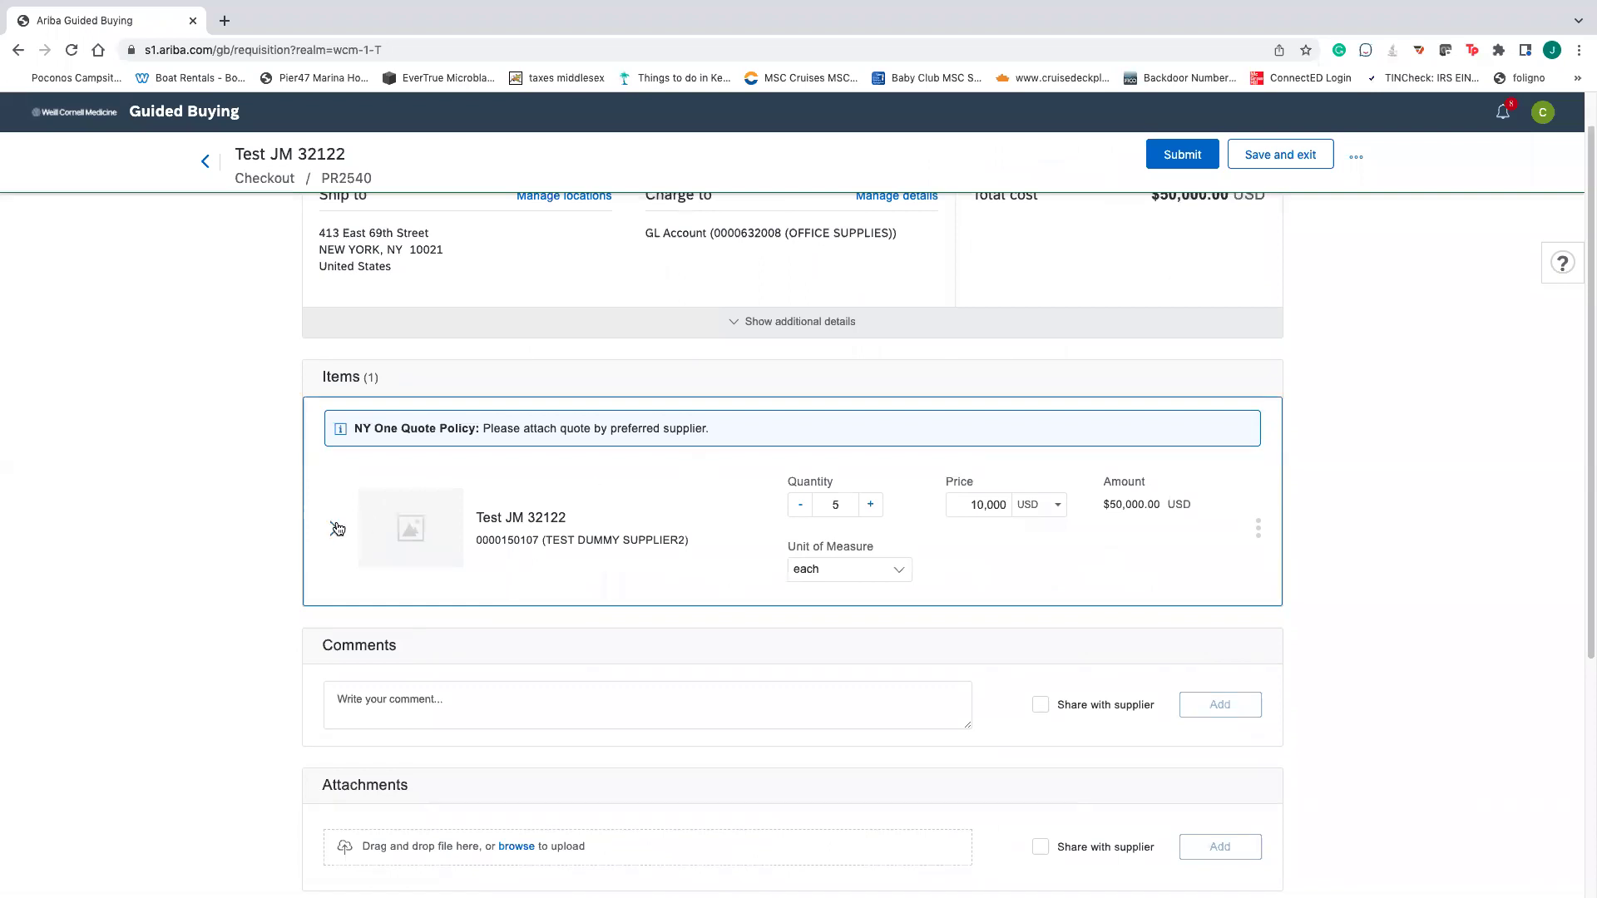
{"action": "left_click", "coordinate": [337, 528]}
{"action": "left_click", "coordinate": [1001, 662]}
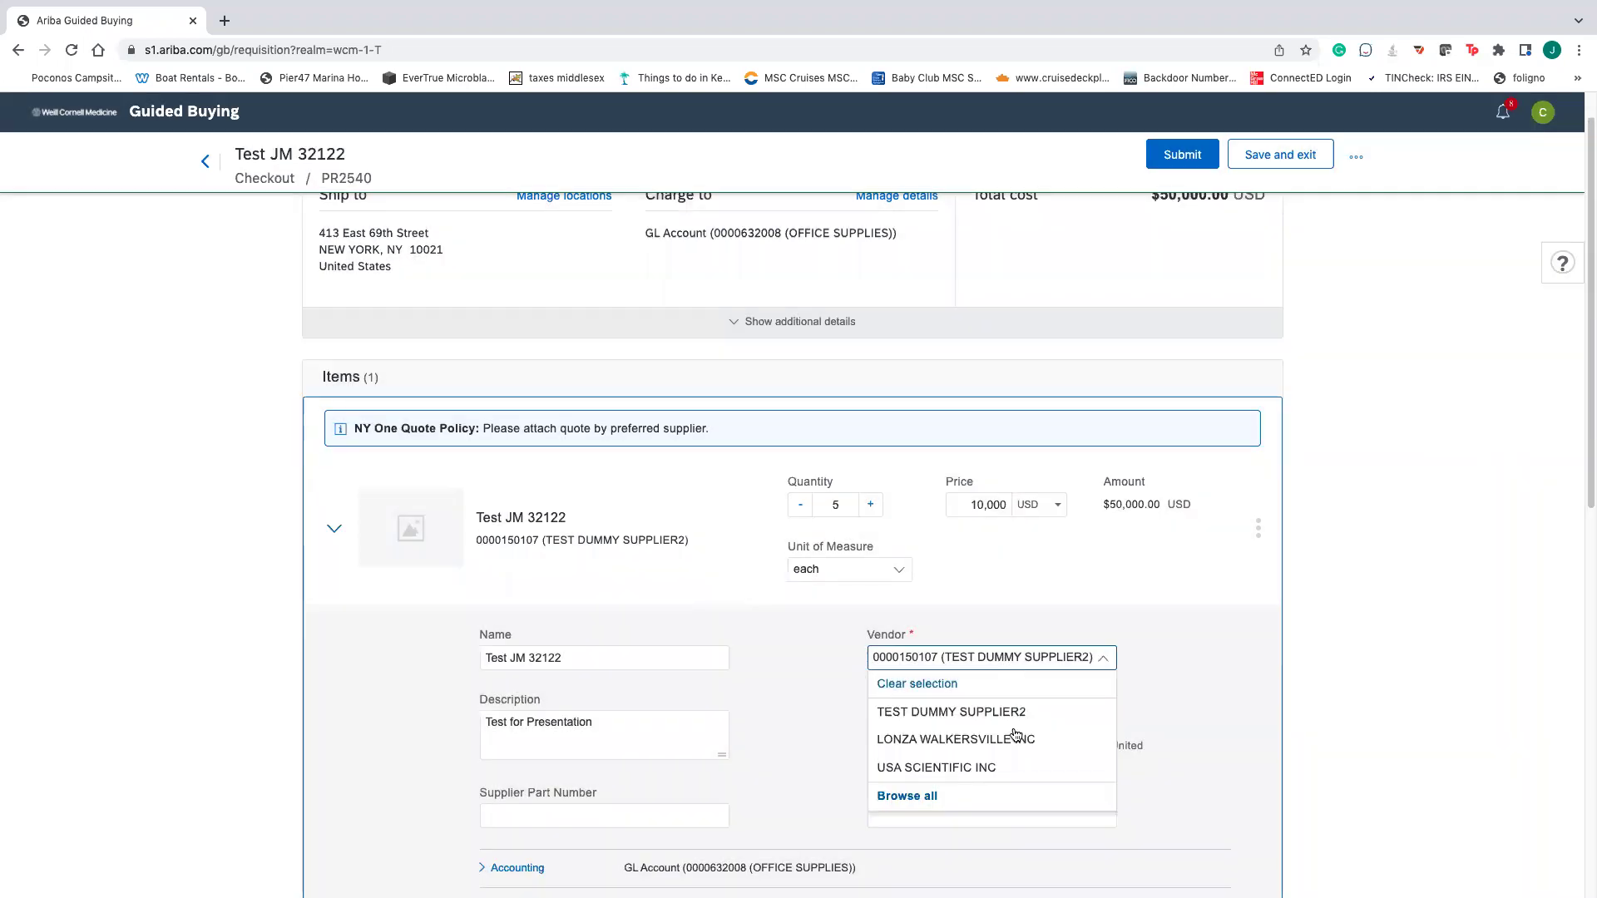
{"action": "left_click", "coordinate": [919, 799]}
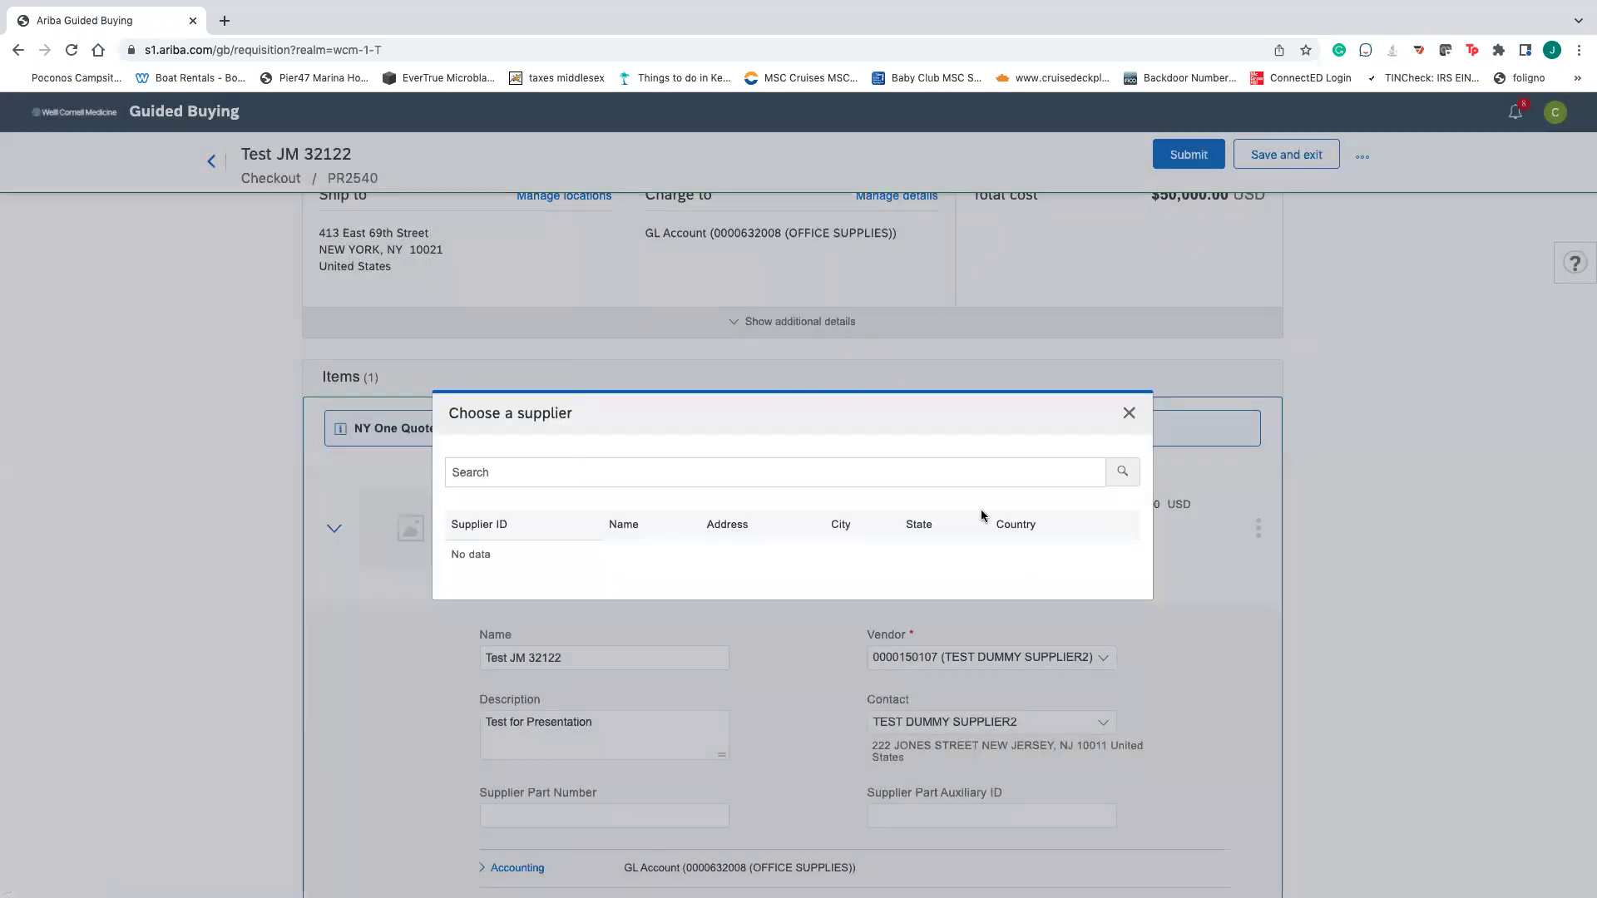
{"action": "left_click", "coordinate": [1129, 414]}
{"action": "left_click", "coordinate": [933, 736]}
{"action": "left_click", "coordinate": [904, 775]}
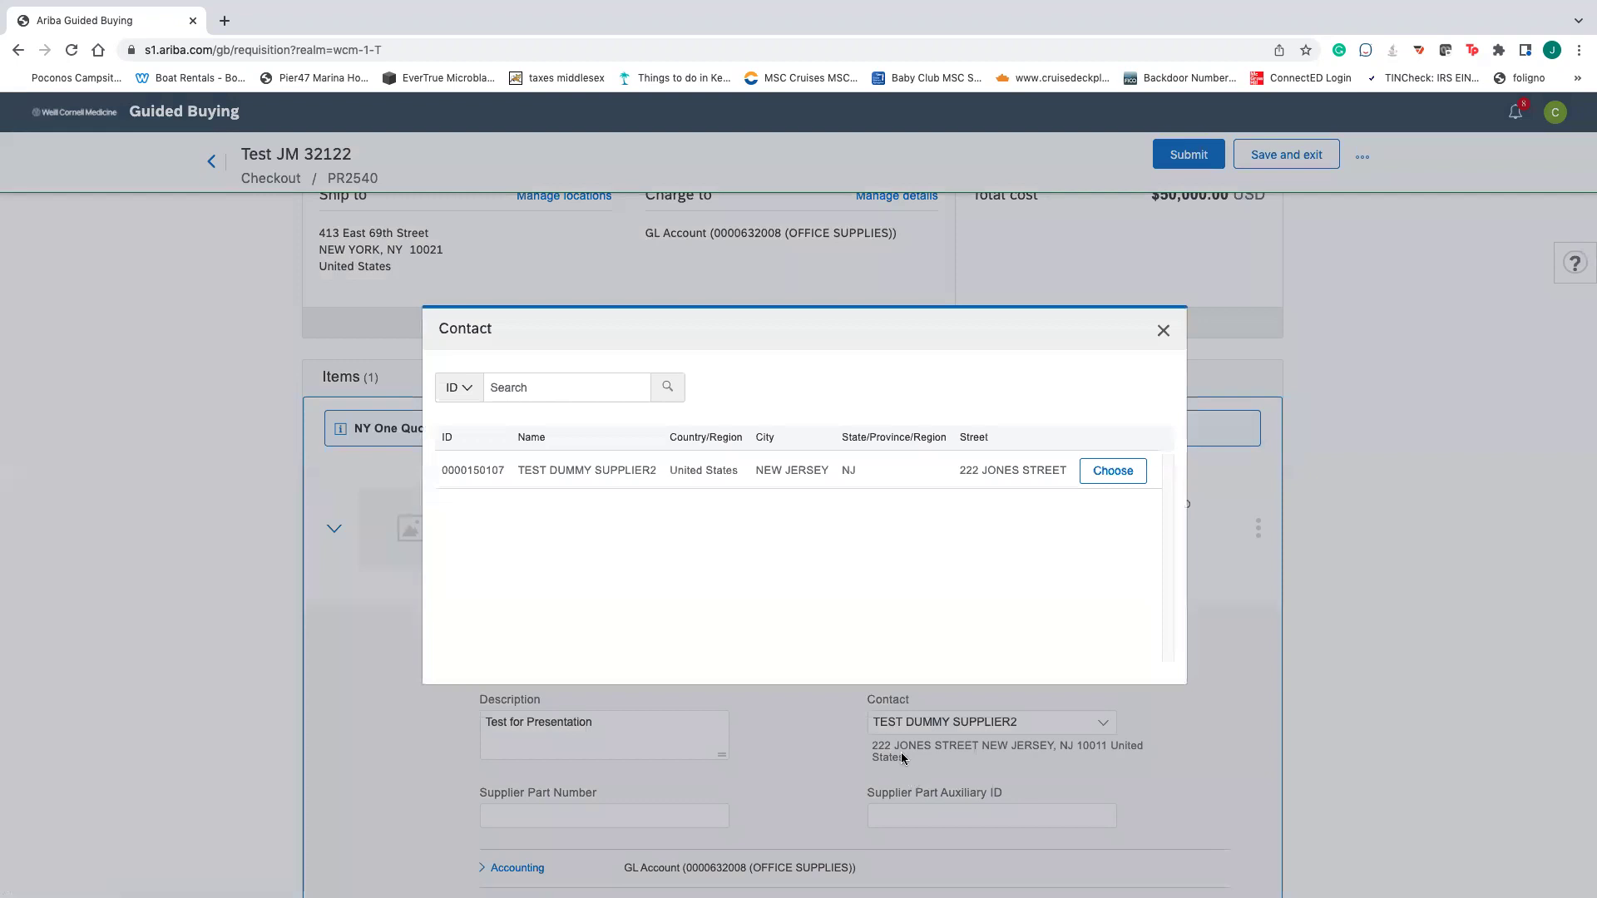
{"action": "left_click", "coordinate": [464, 398]}
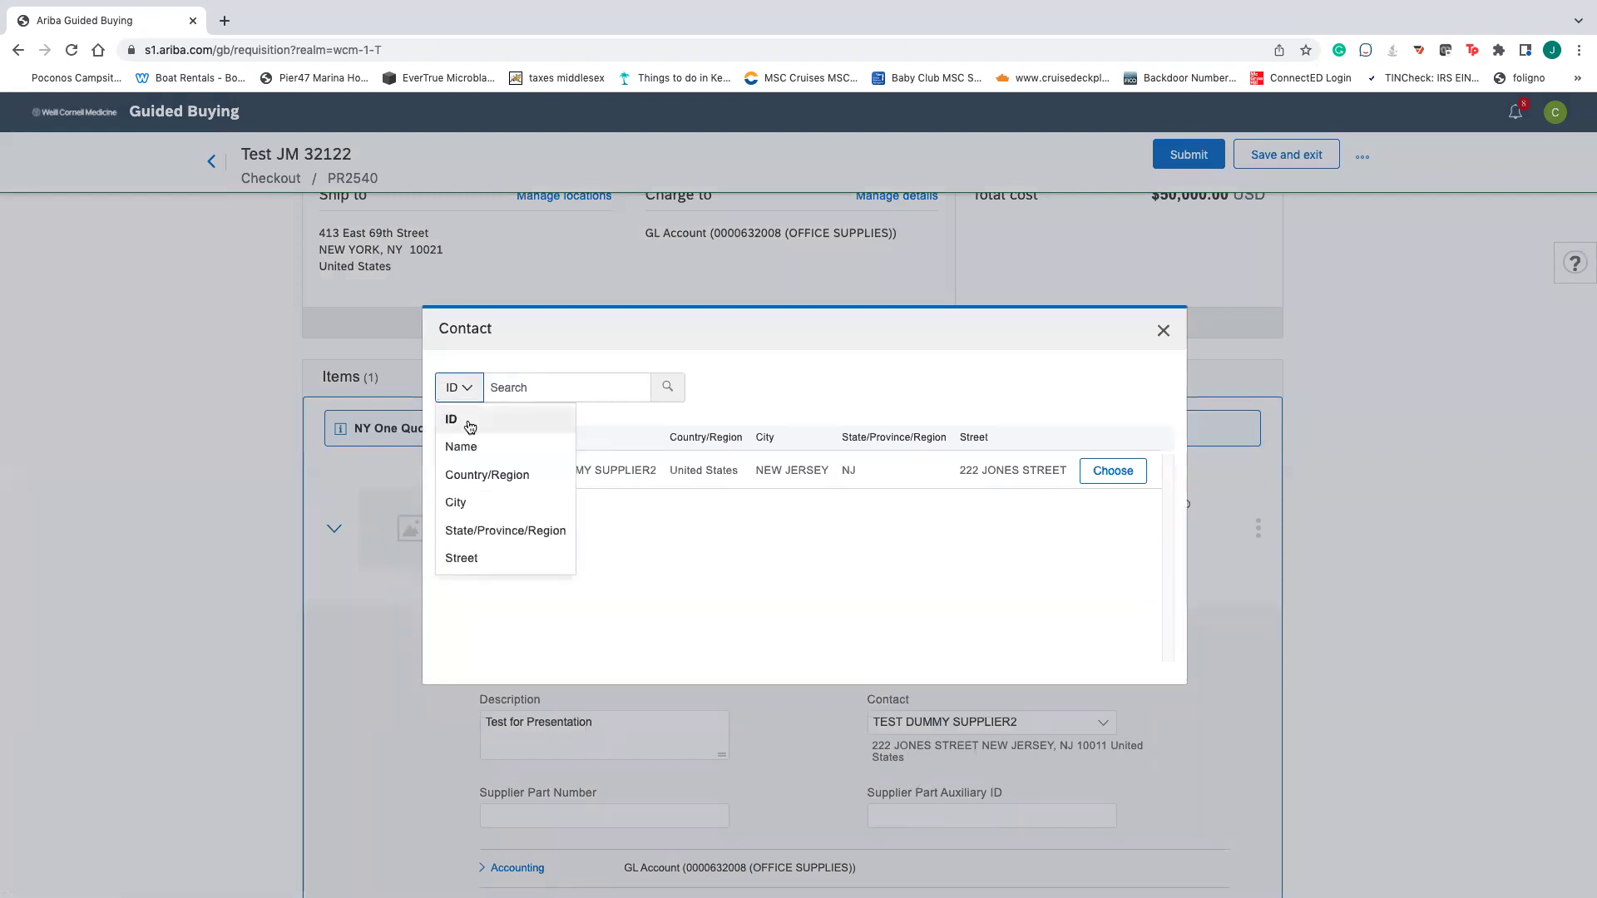
{"action": "left_click", "coordinate": [462, 446]}
{"action": "left_click", "coordinate": [687, 387]}
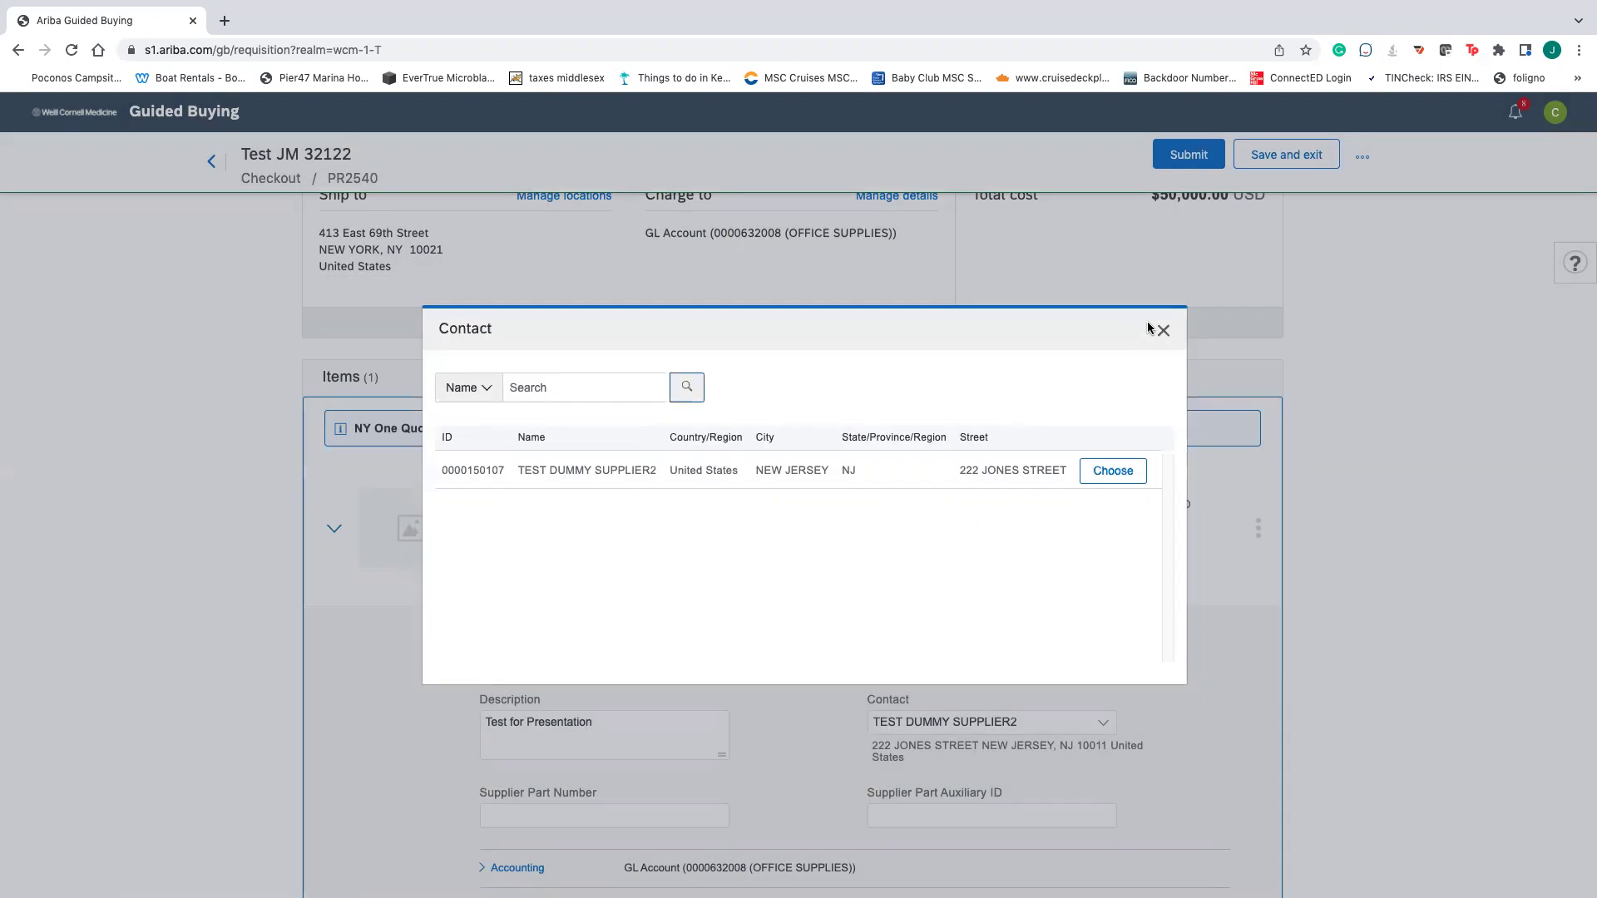
{"action": "left_click", "coordinate": [1162, 330]}
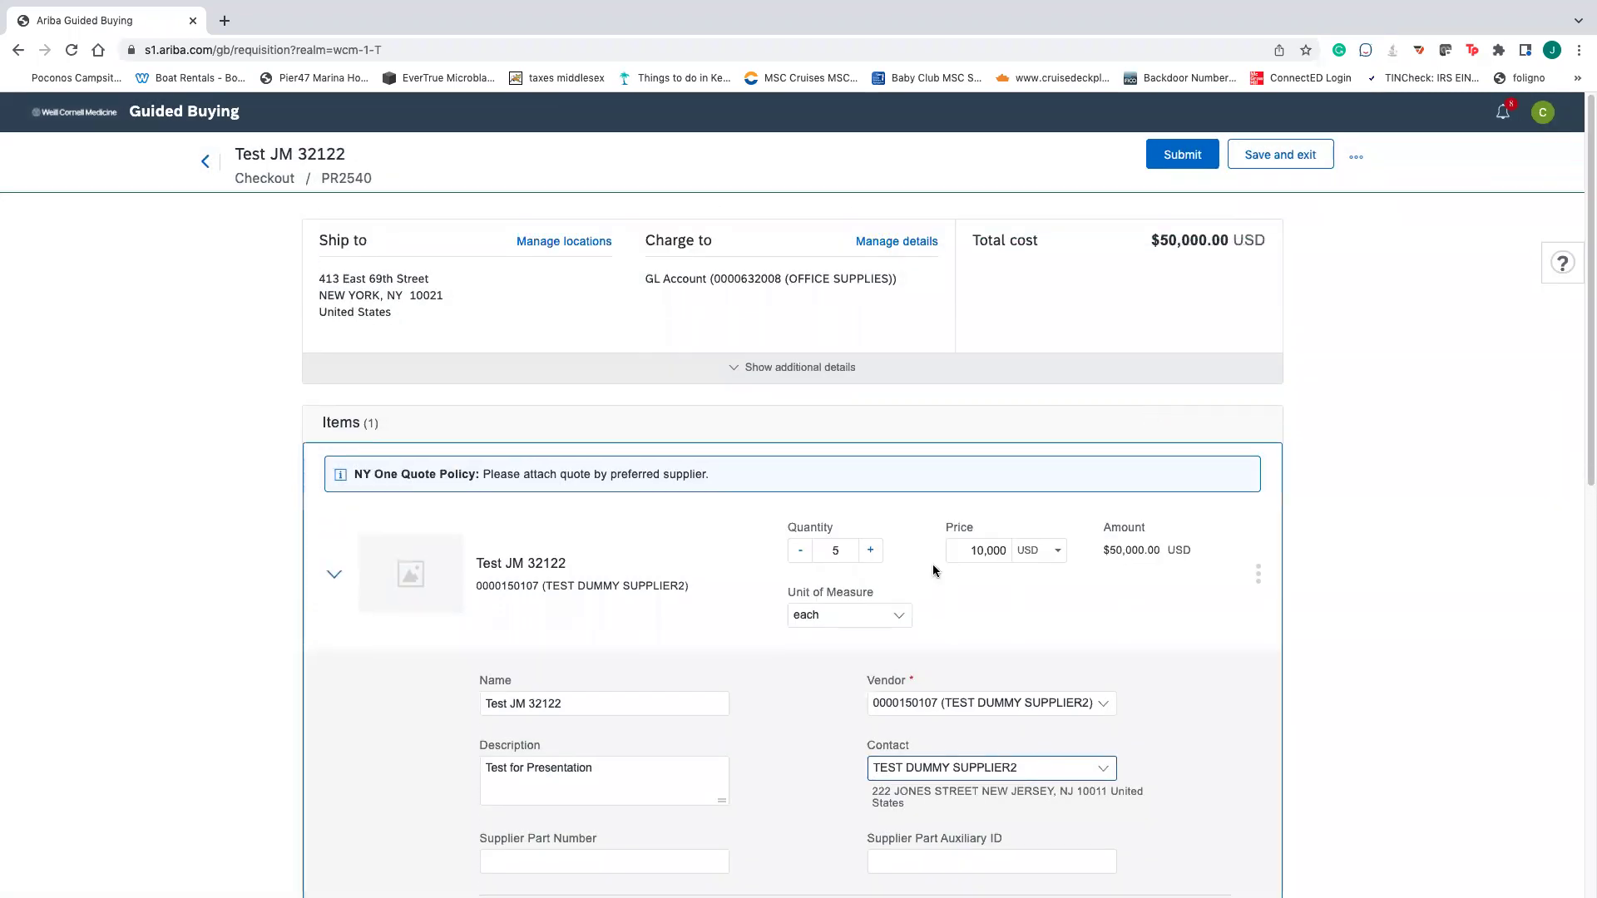
{"action": "scroll", "coordinate": [923, 574], "scroll_direction": "down", "scroll_amount": 3}
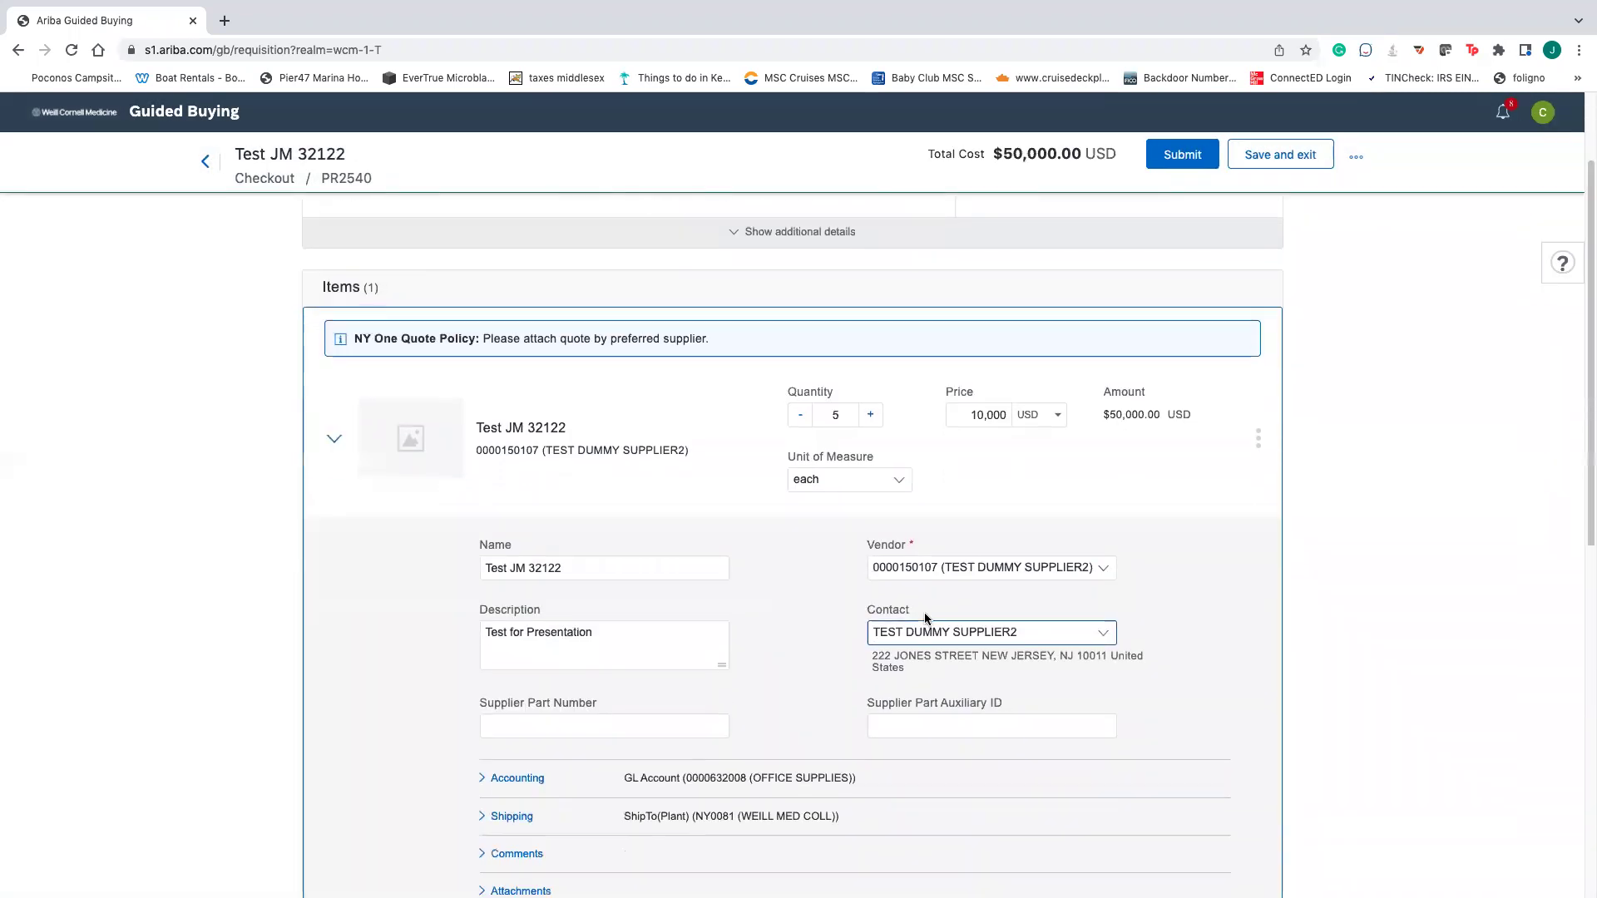
{"action": "scroll", "coordinate": [723, 624], "scroll_direction": "up", "scroll_amount": 2}
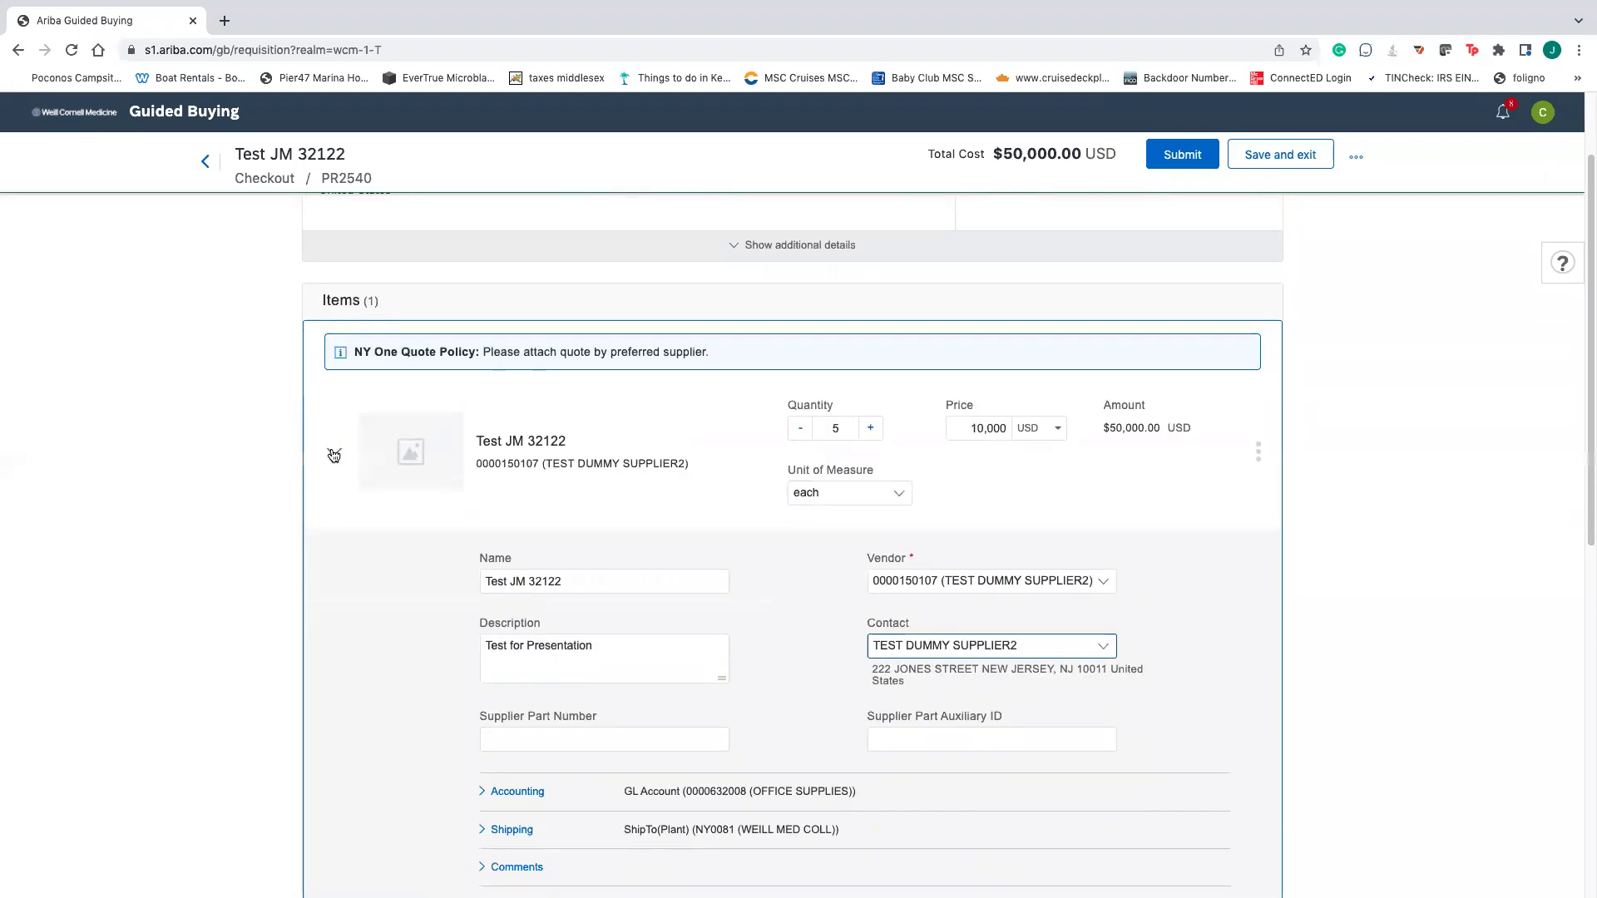
{"action": "scroll", "coordinate": [726, 481], "scroll_direction": "up", "scroll_amount": 2}
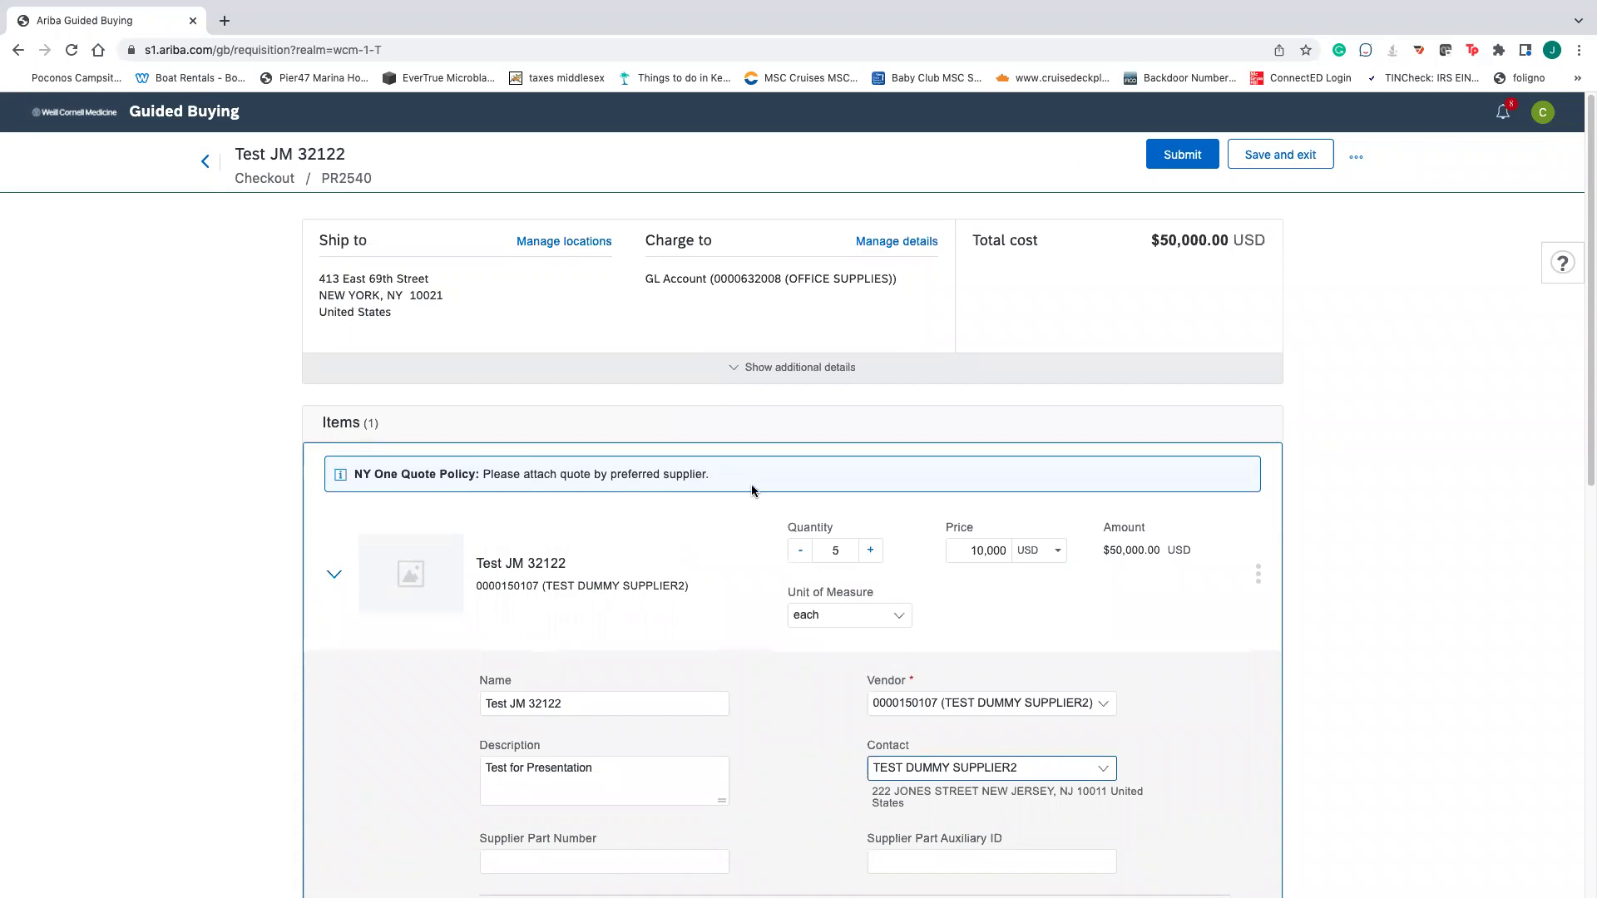
{"action": "scroll", "coordinate": [707, 590], "scroll_direction": "down", "scroll_amount": 6}
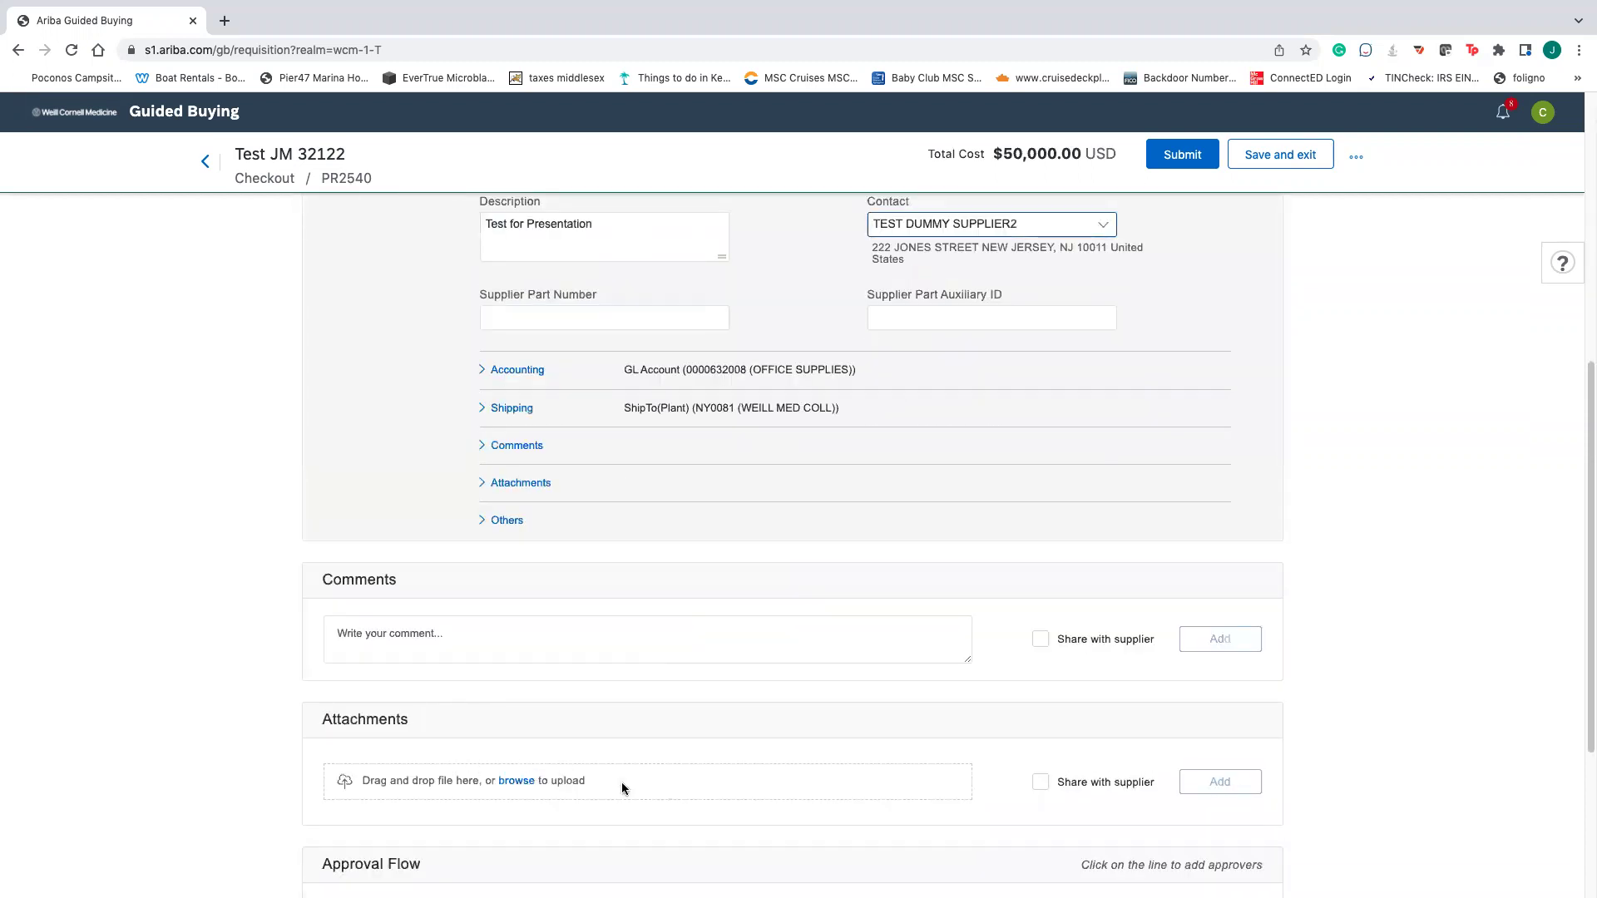
{"action": "left_click", "coordinate": [449, 647]}
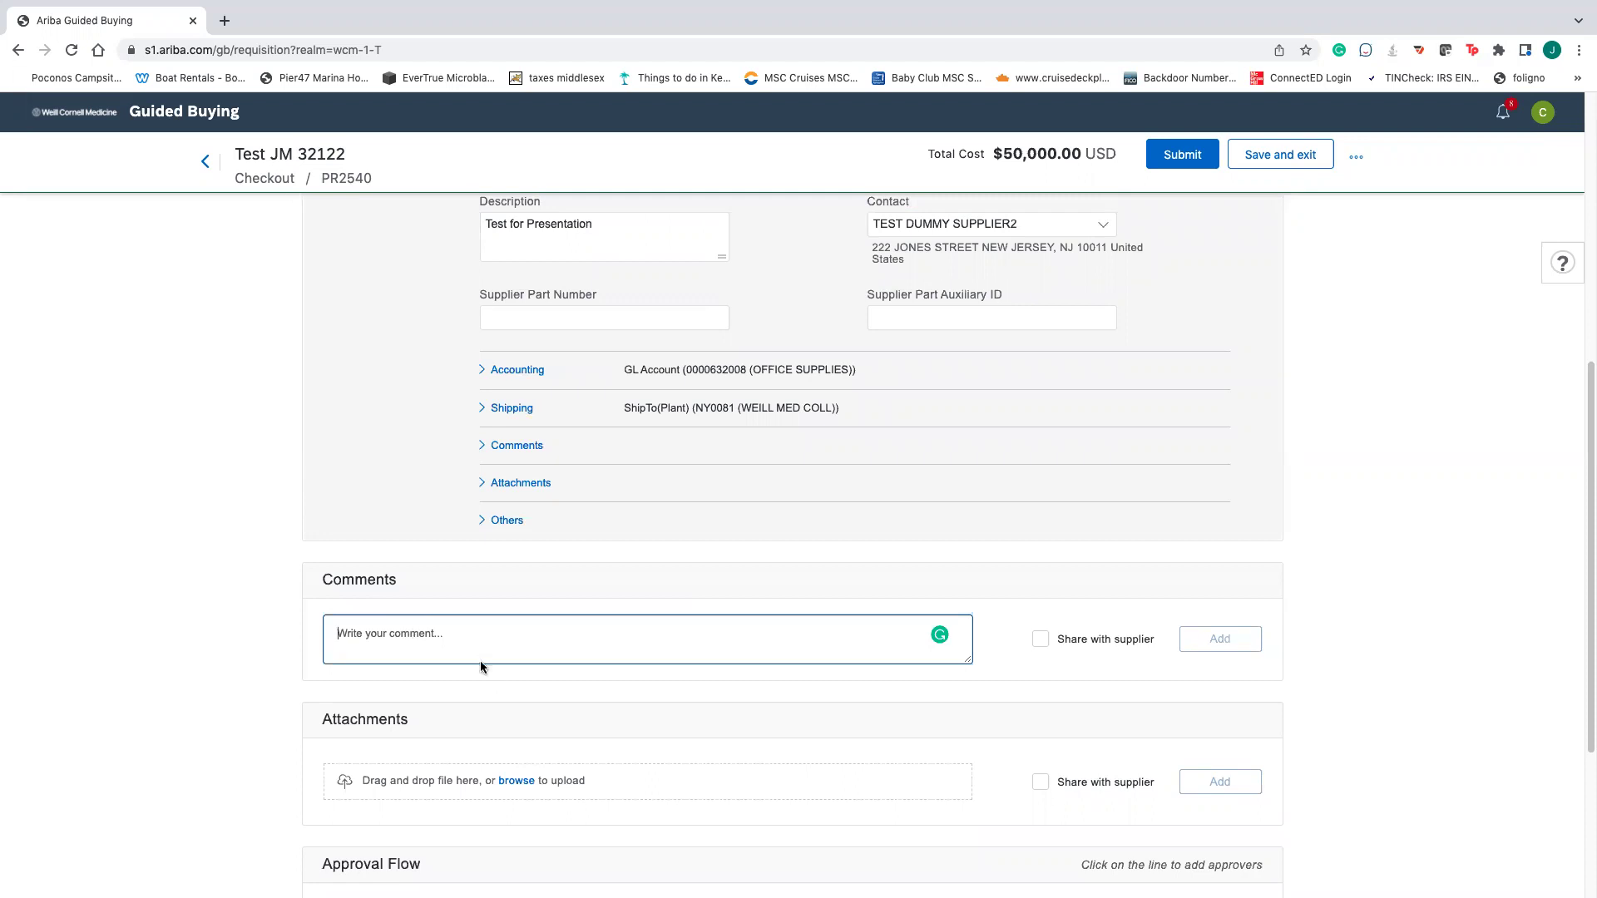
{"action": "left_click", "coordinate": [1040, 639]}
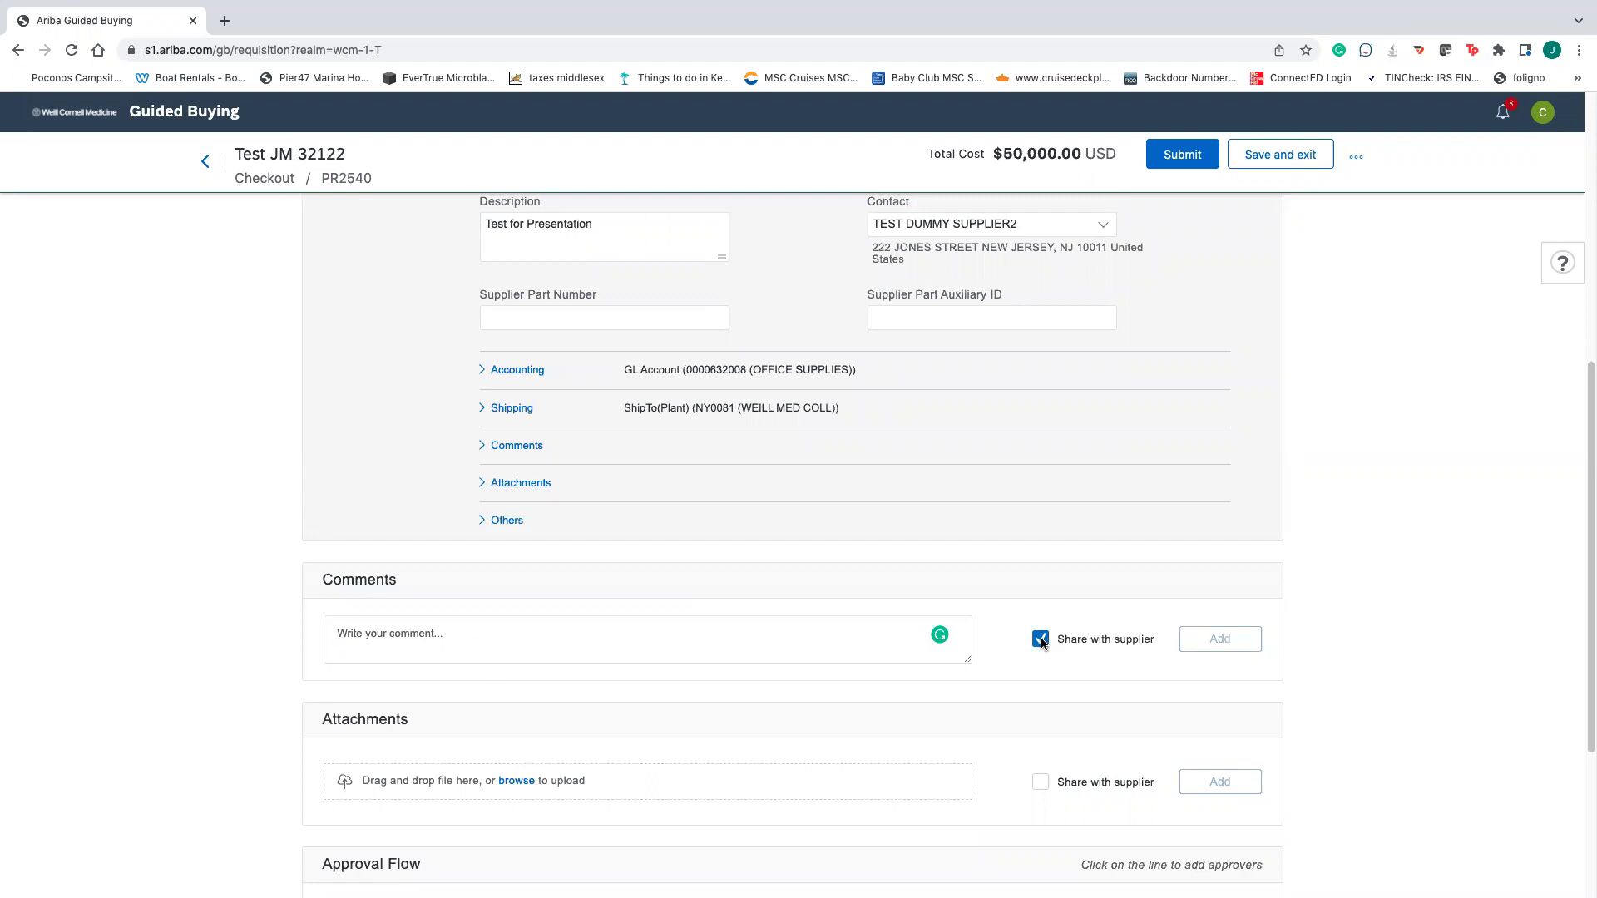
{"action": "left_click", "coordinate": [1040, 640]}
{"action": "scroll", "coordinate": [1022, 639], "scroll_direction": "up", "scroll_amount": 6}
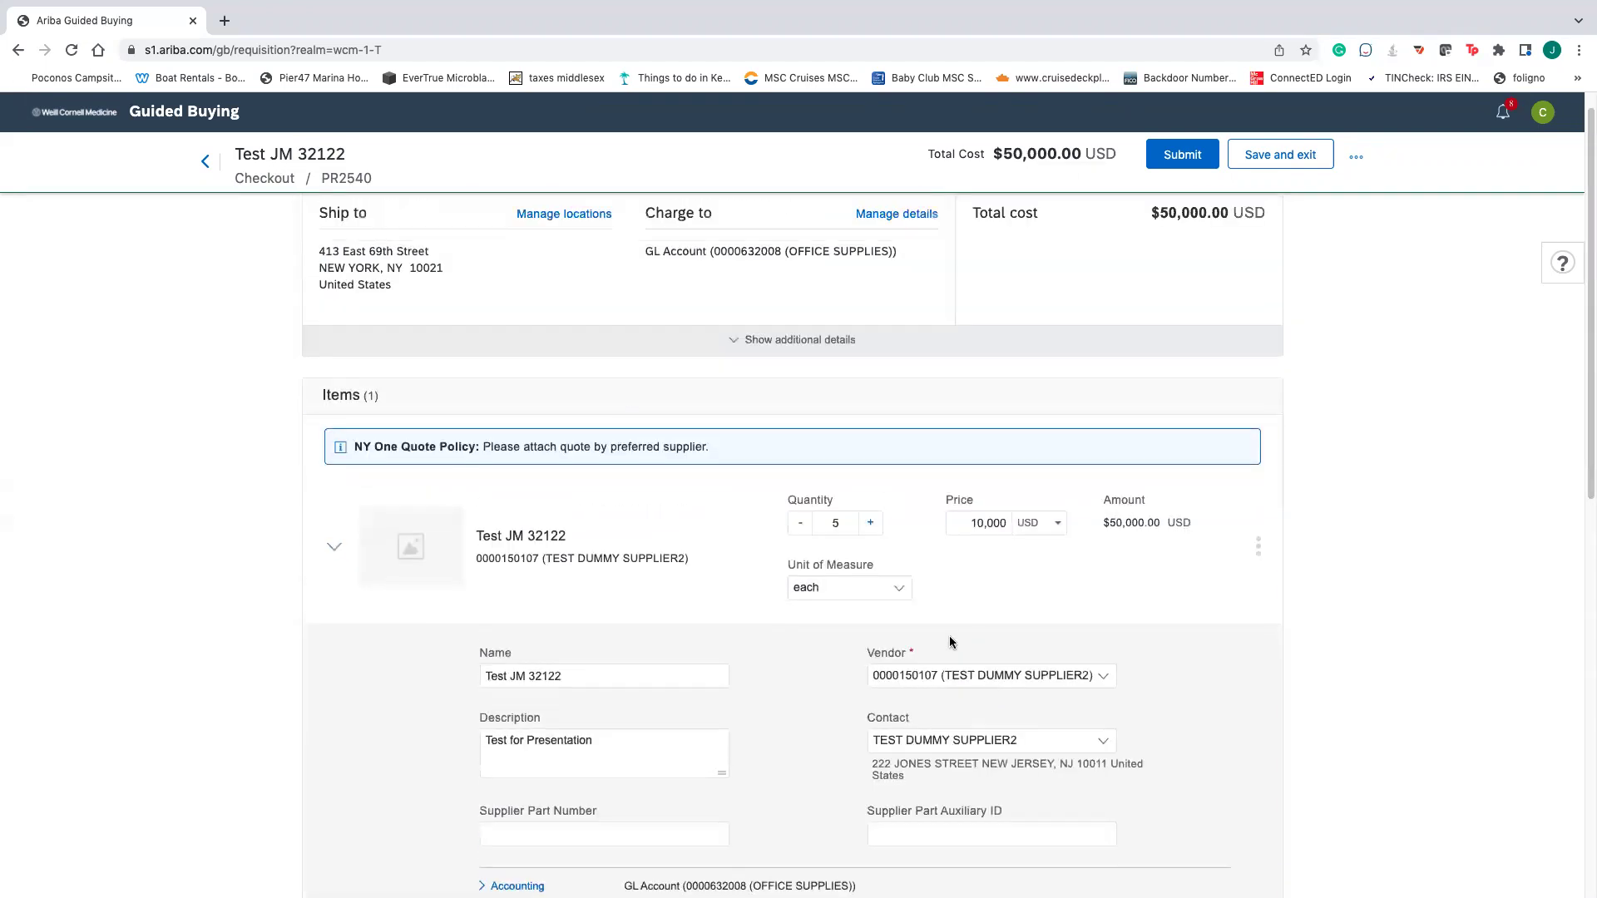
{"action": "scroll", "coordinate": [940, 634], "scroll_direction": "up", "scroll_amount": 1}
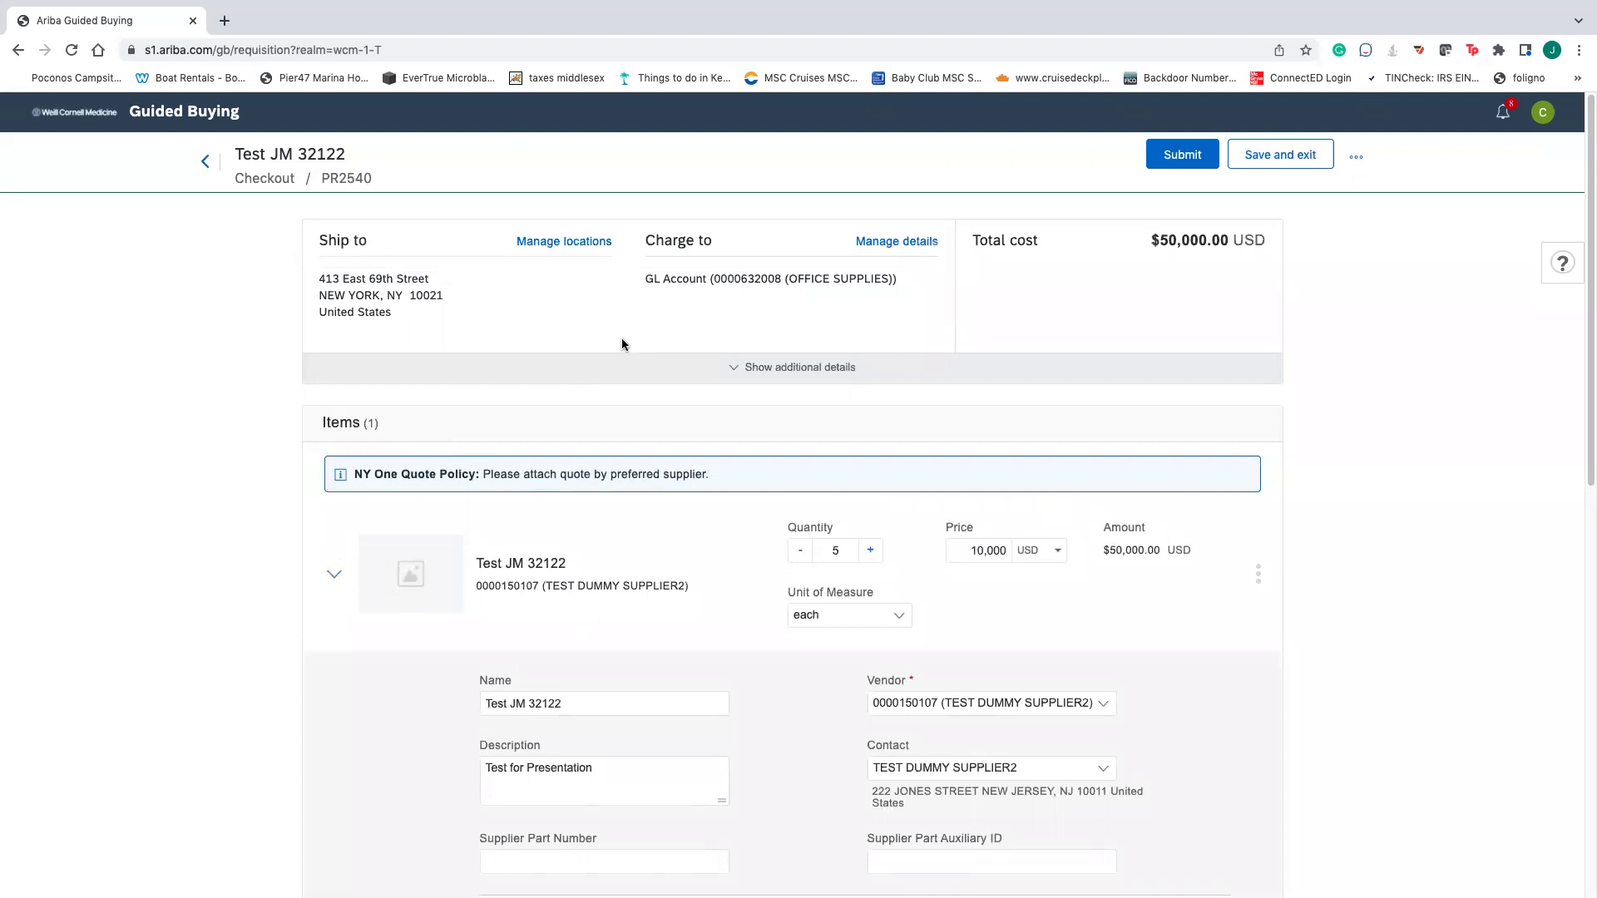
{"action": "scroll", "coordinate": [492, 639], "scroll_direction": "down", "scroll_amount": 1}
{"action": "left_click", "coordinate": [761, 374]}
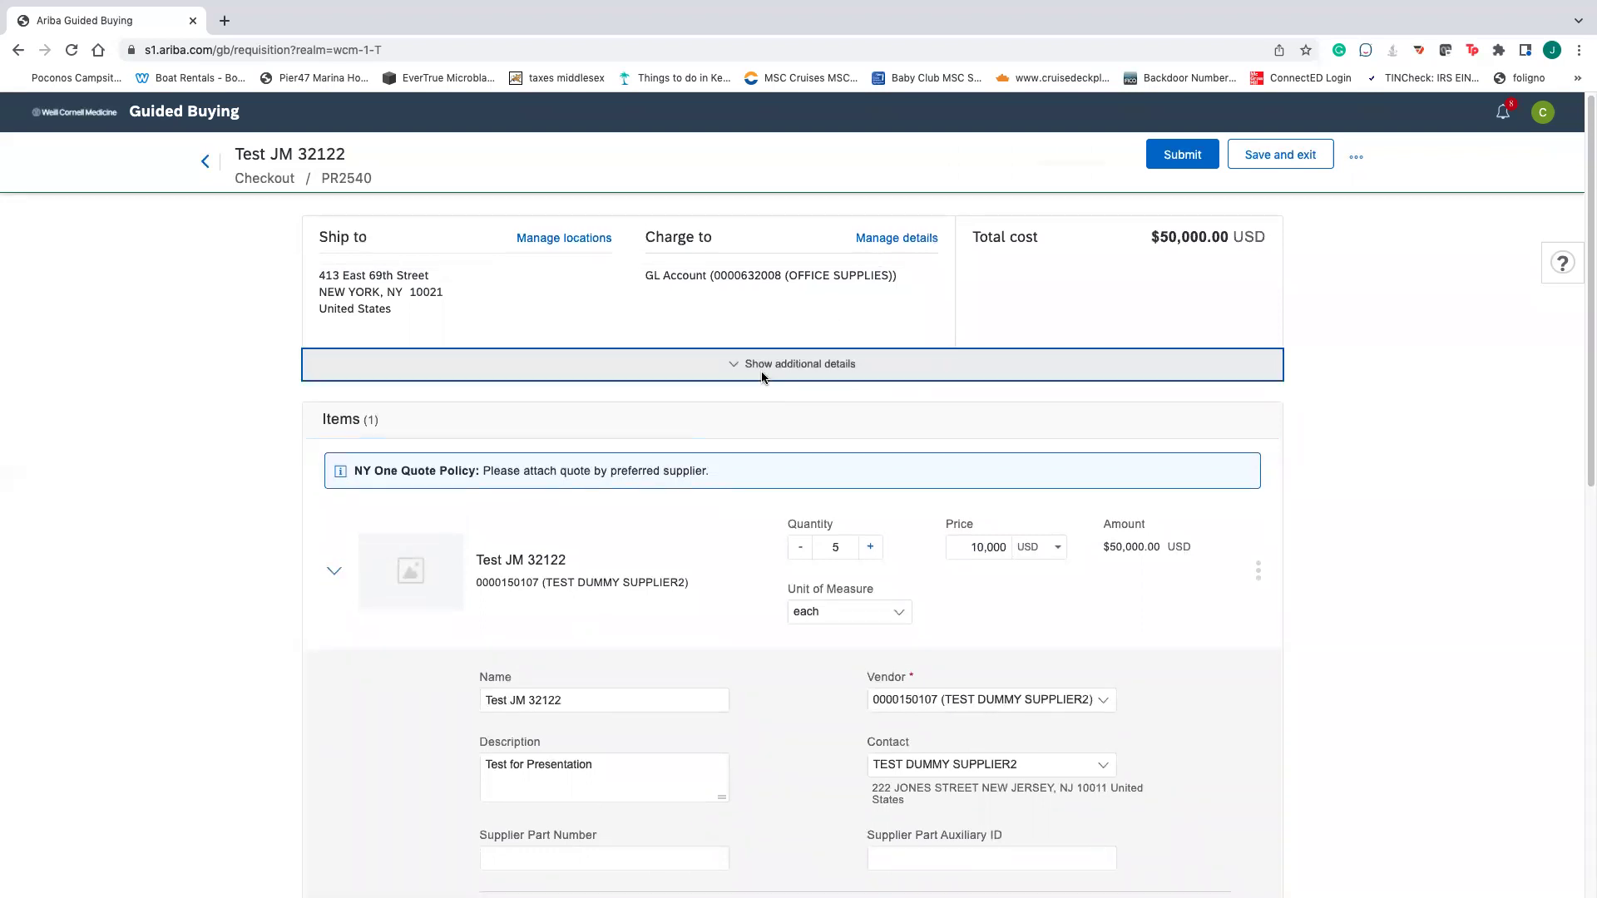
{"action": "scroll", "coordinate": [725, 446], "scroll_direction": "up", "scroll_amount": 1}
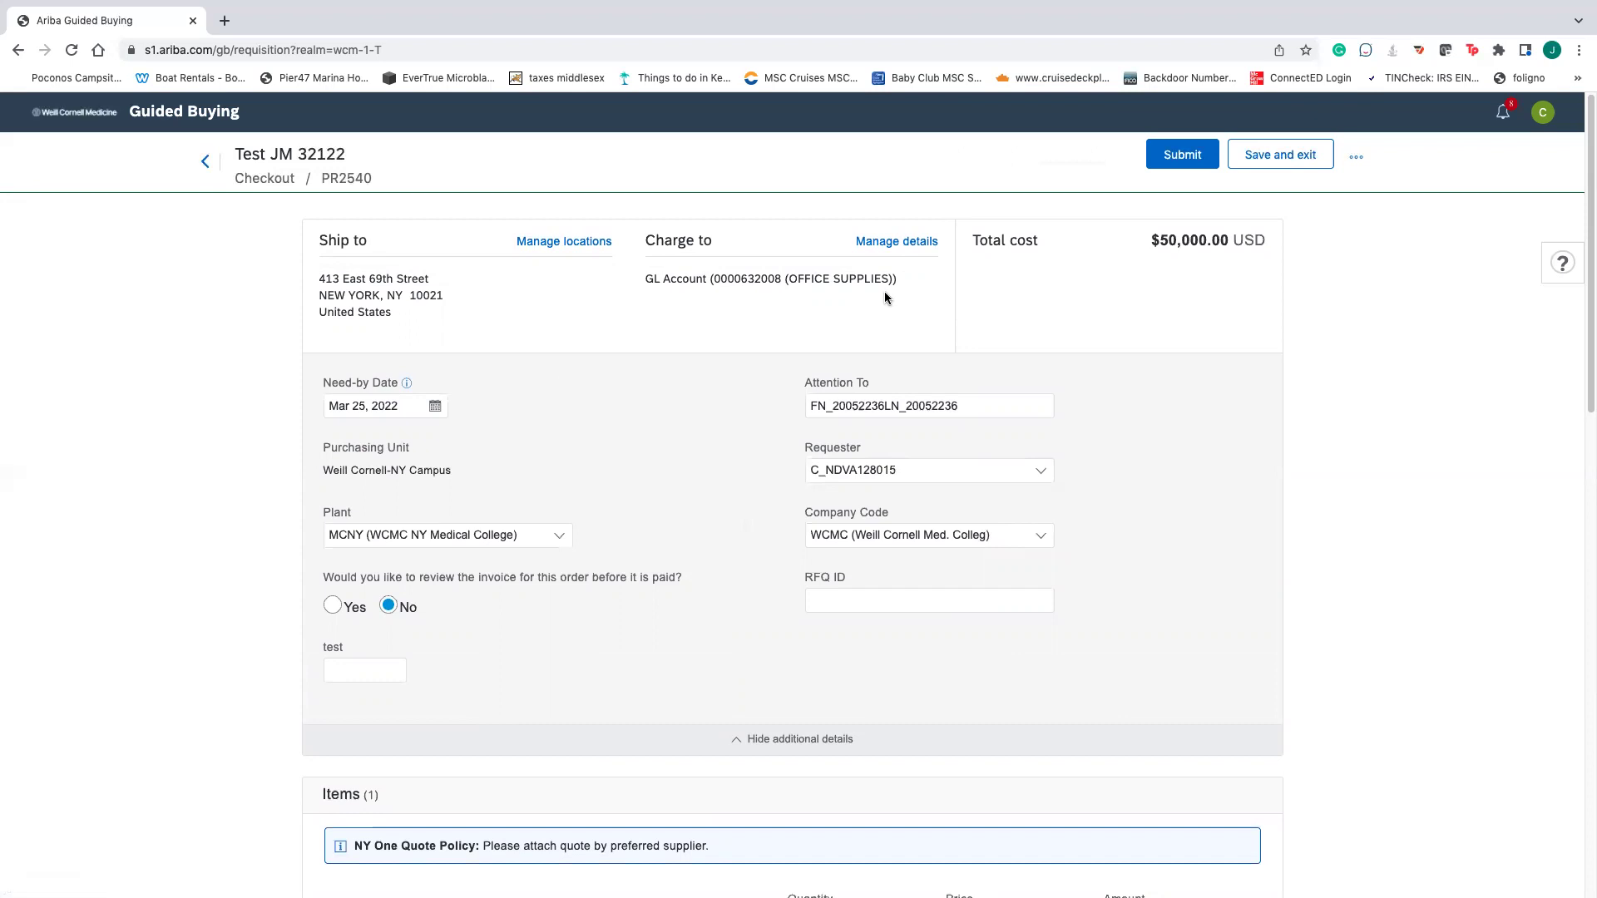
{"action": "left_click", "coordinate": [895, 241]}
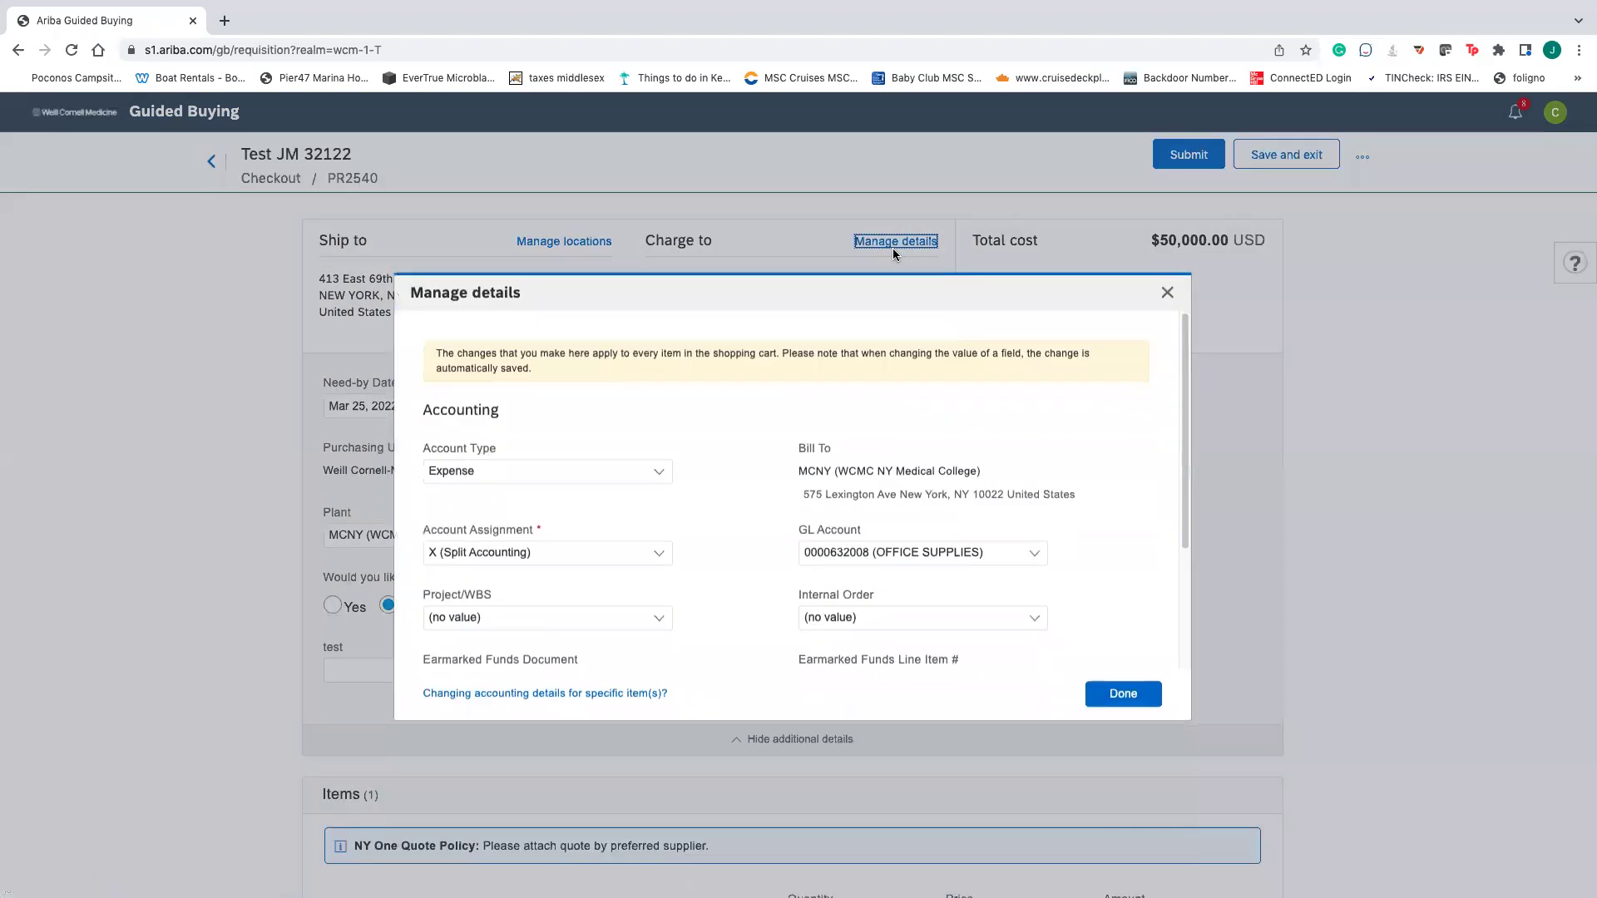
{"action": "left_click", "coordinate": [652, 552]}
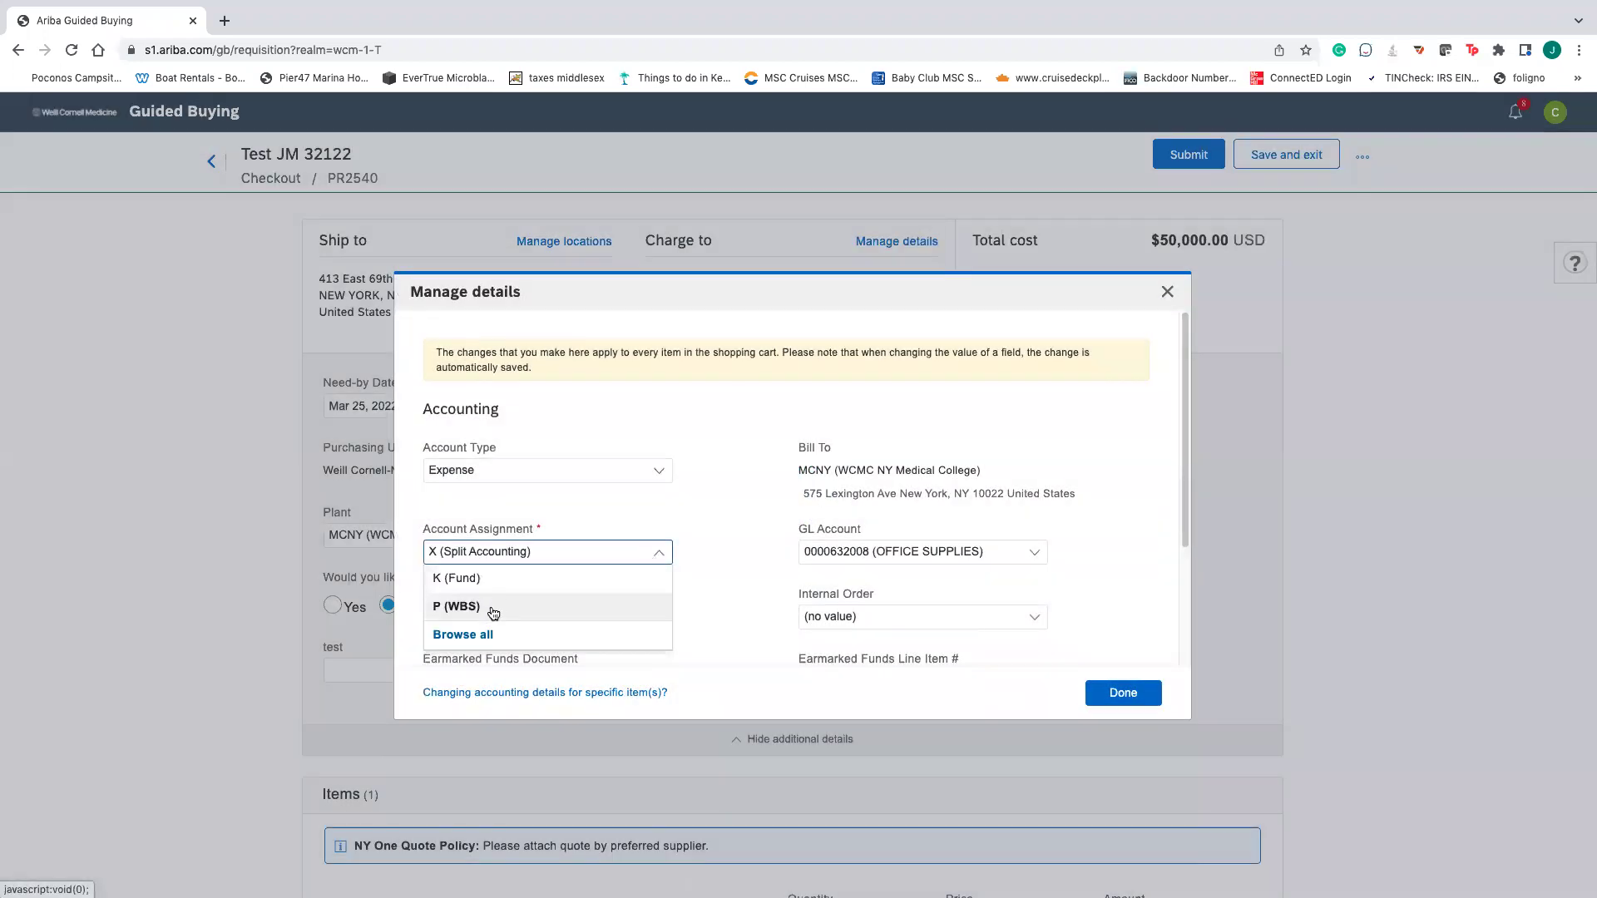
{"action": "left_click", "coordinate": [706, 572]}
{"action": "scroll", "coordinate": [722, 589], "scroll_direction": "down", "scroll_amount": 3}
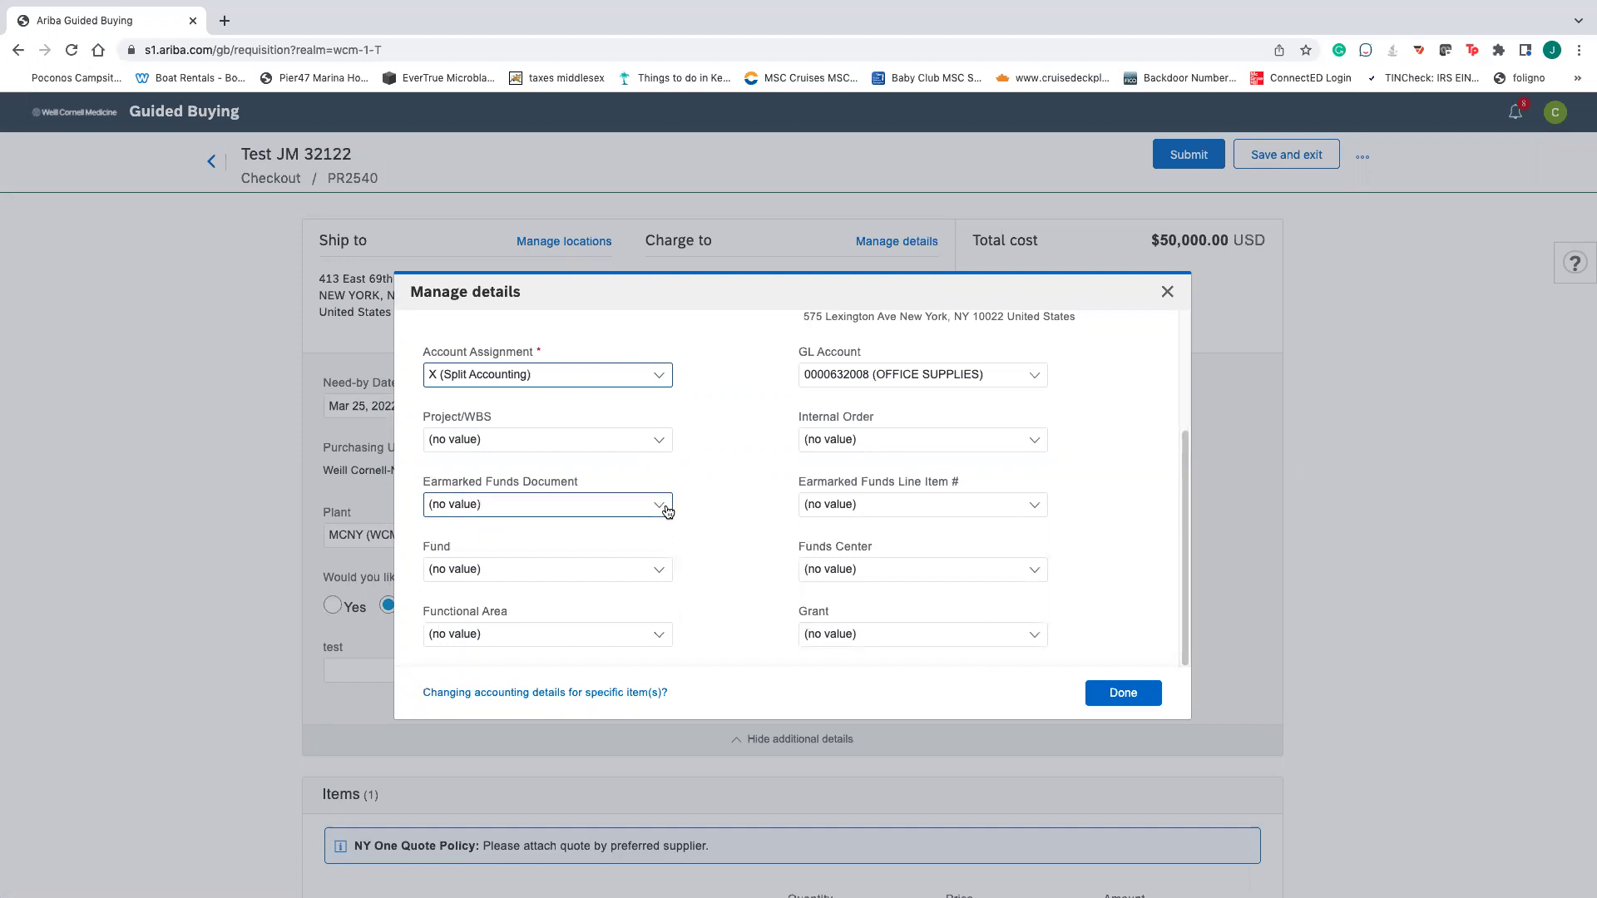
{"action": "left_click", "coordinate": [636, 506]}
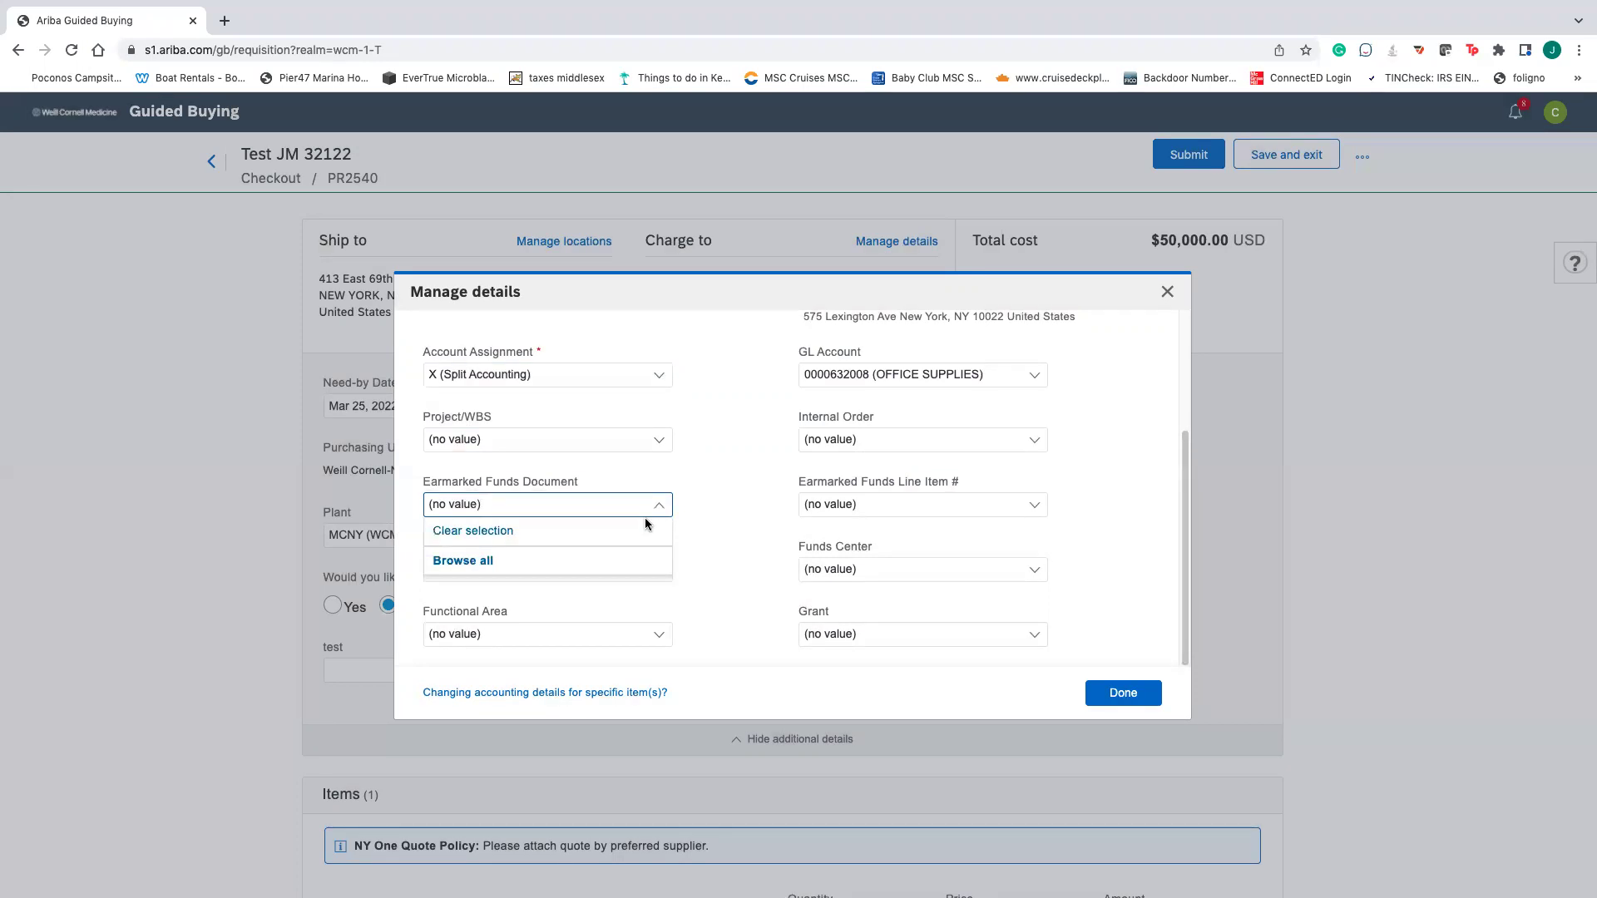
{"action": "left_click", "coordinate": [710, 516]}
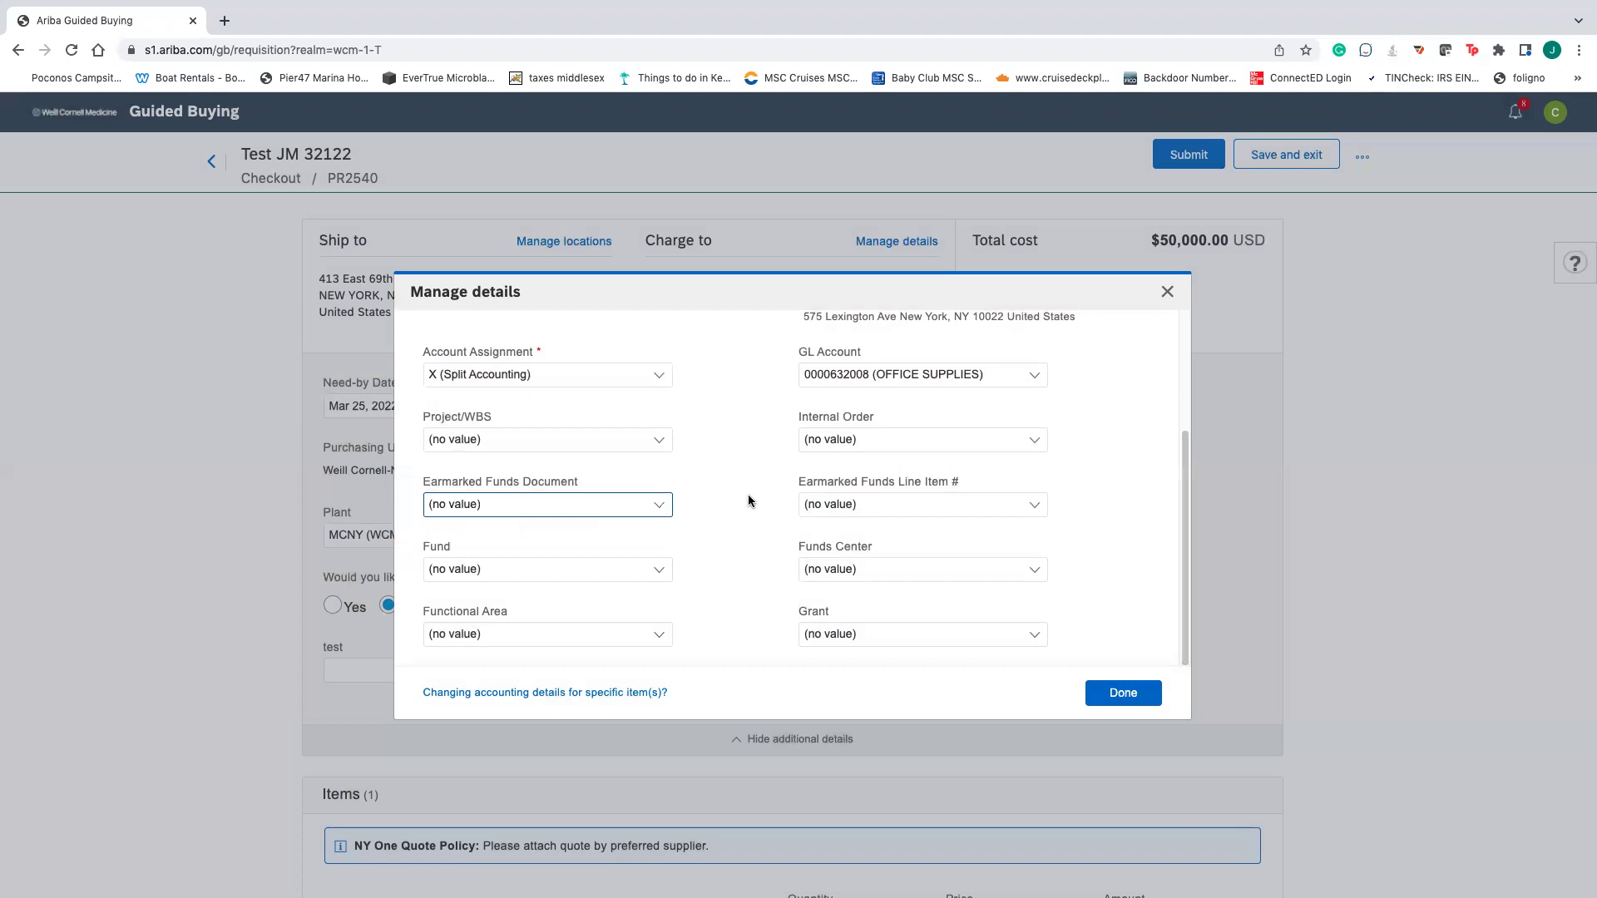
{"action": "left_click", "coordinate": [1116, 695]}
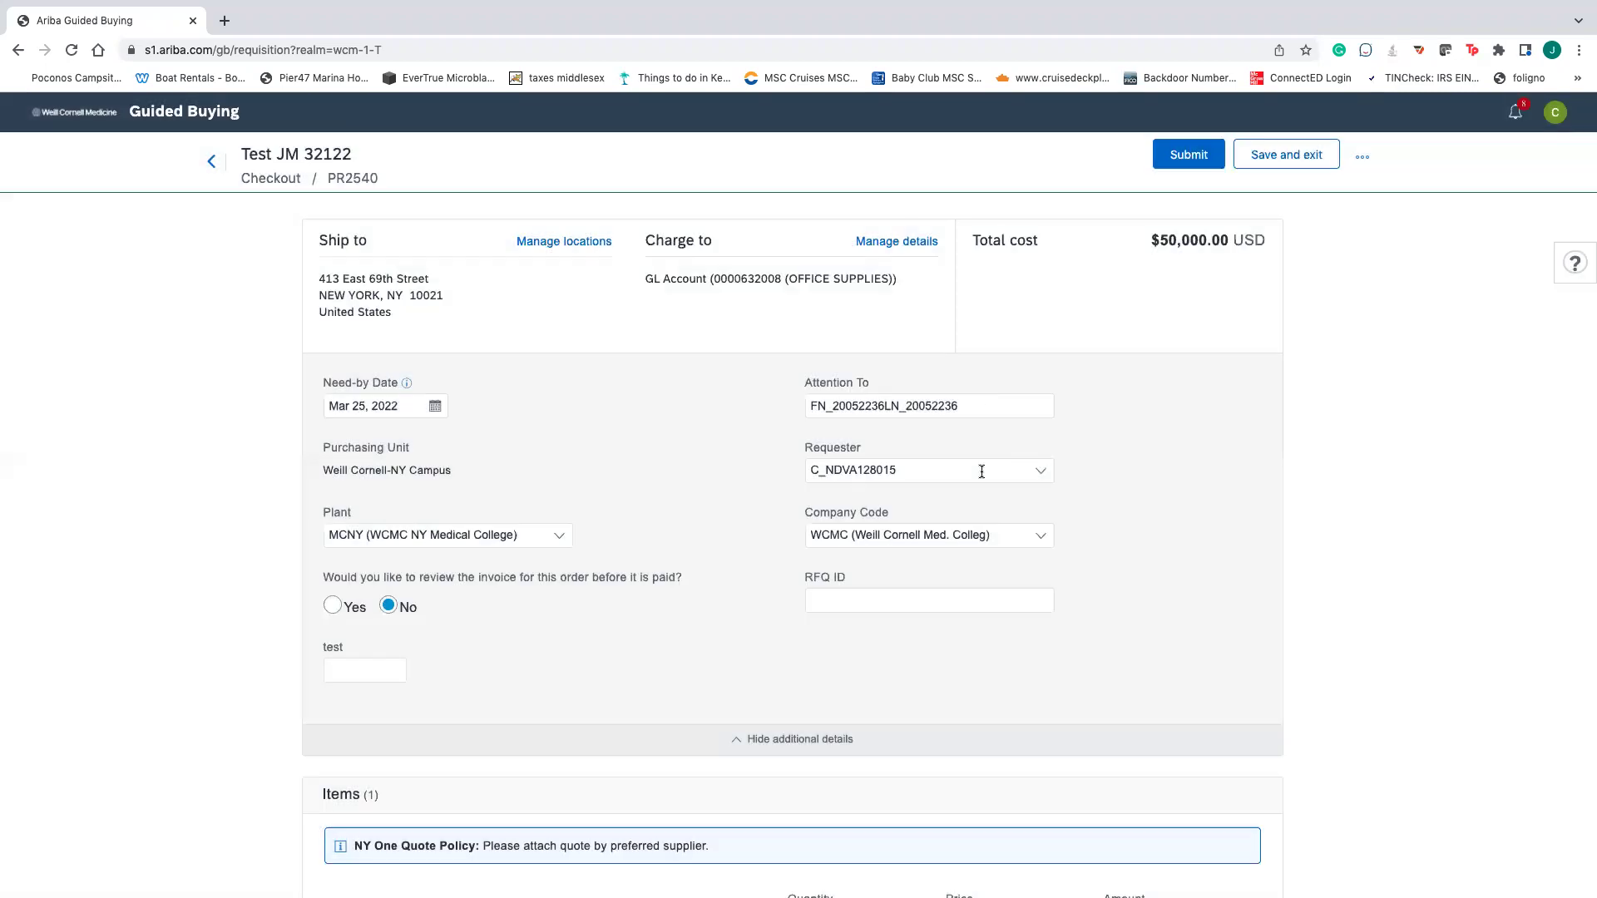
- Expand the item's Accounting section and split its accounting into multiple lines
{"action": "scroll", "coordinate": [875, 647], "scroll_direction": "down", "scroll_amount": 5}
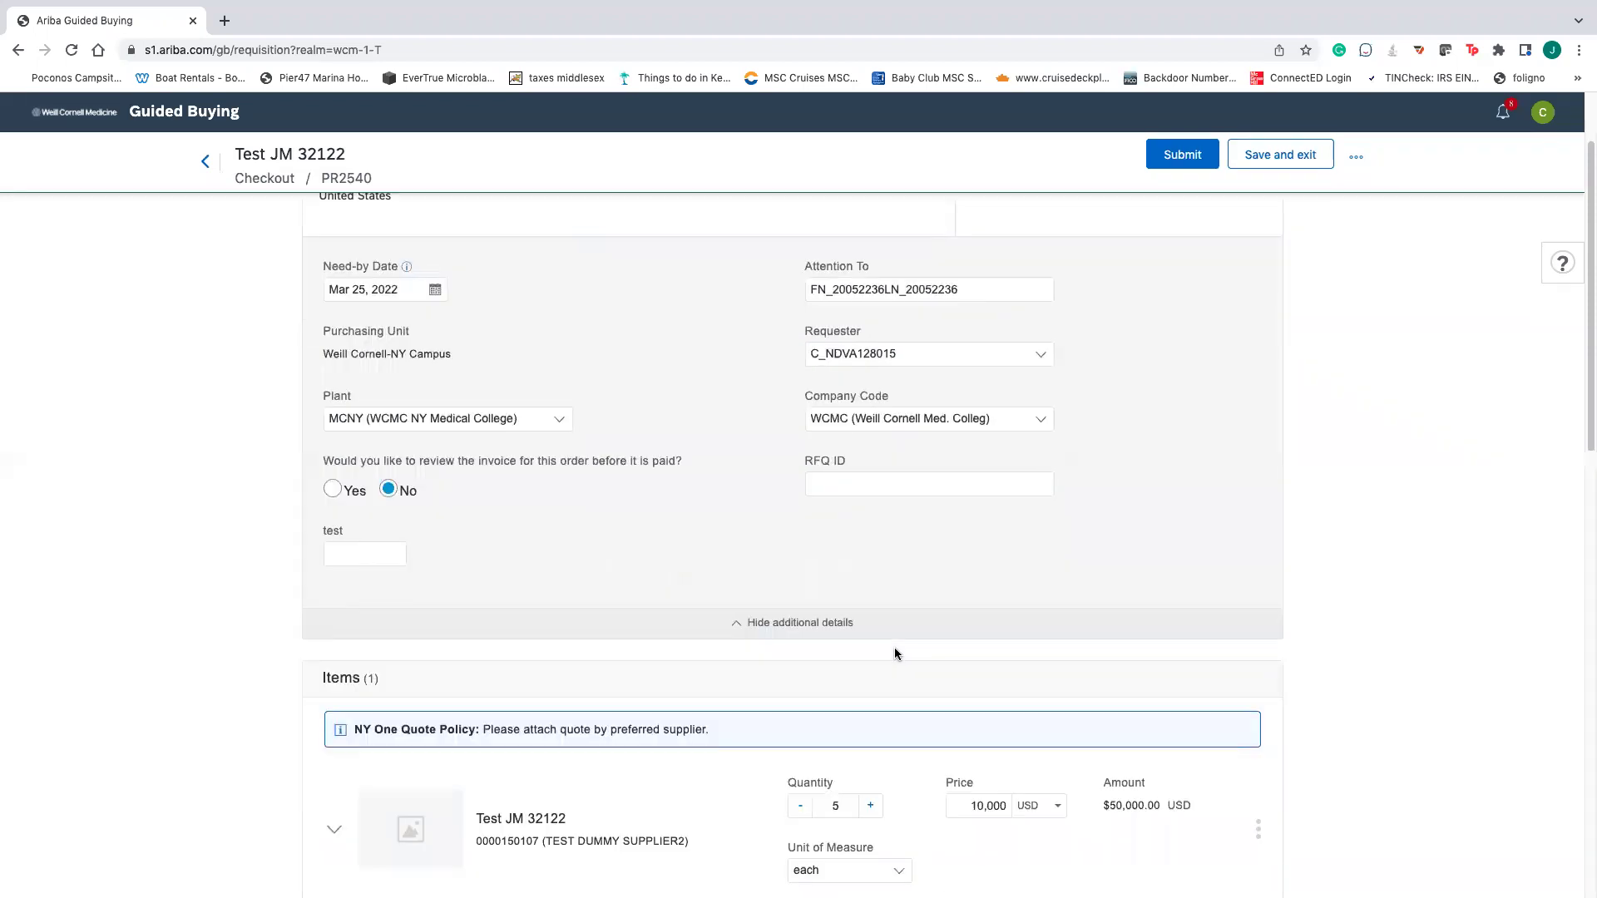
{"action": "scroll", "coordinate": [791, 740], "scroll_direction": "down", "scroll_amount": 3}
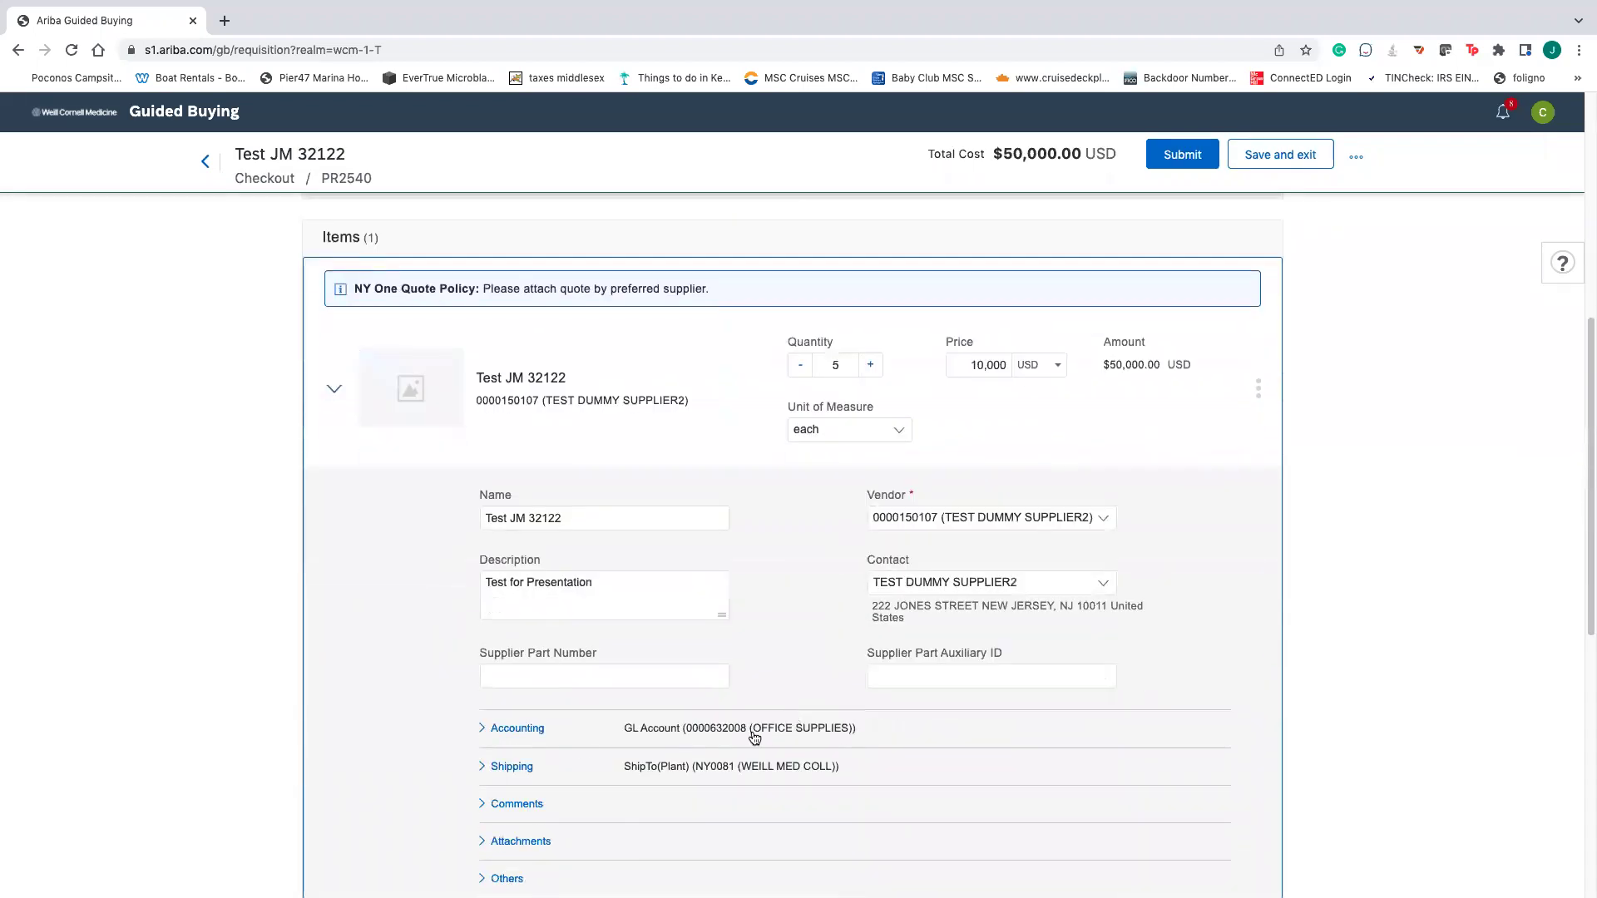
{"action": "left_click", "coordinate": [480, 734]}
{"action": "scroll", "coordinate": [831, 740], "scroll_direction": "down", "scroll_amount": 2}
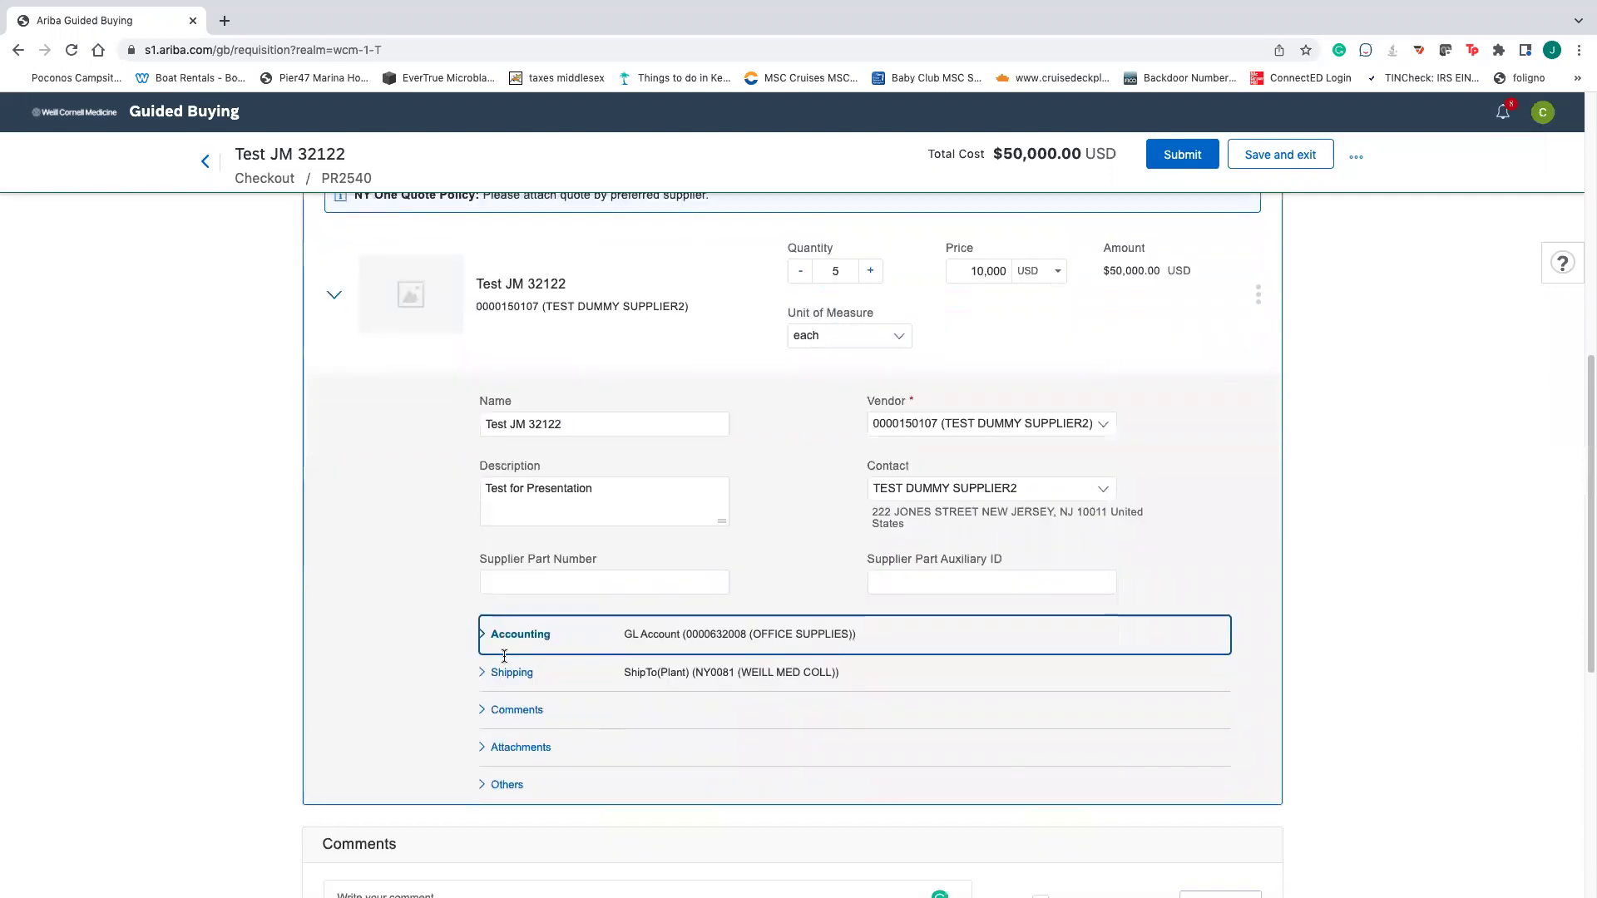
{"action": "scroll", "coordinate": [798, 715], "scroll_direction": "down", "scroll_amount": 3}
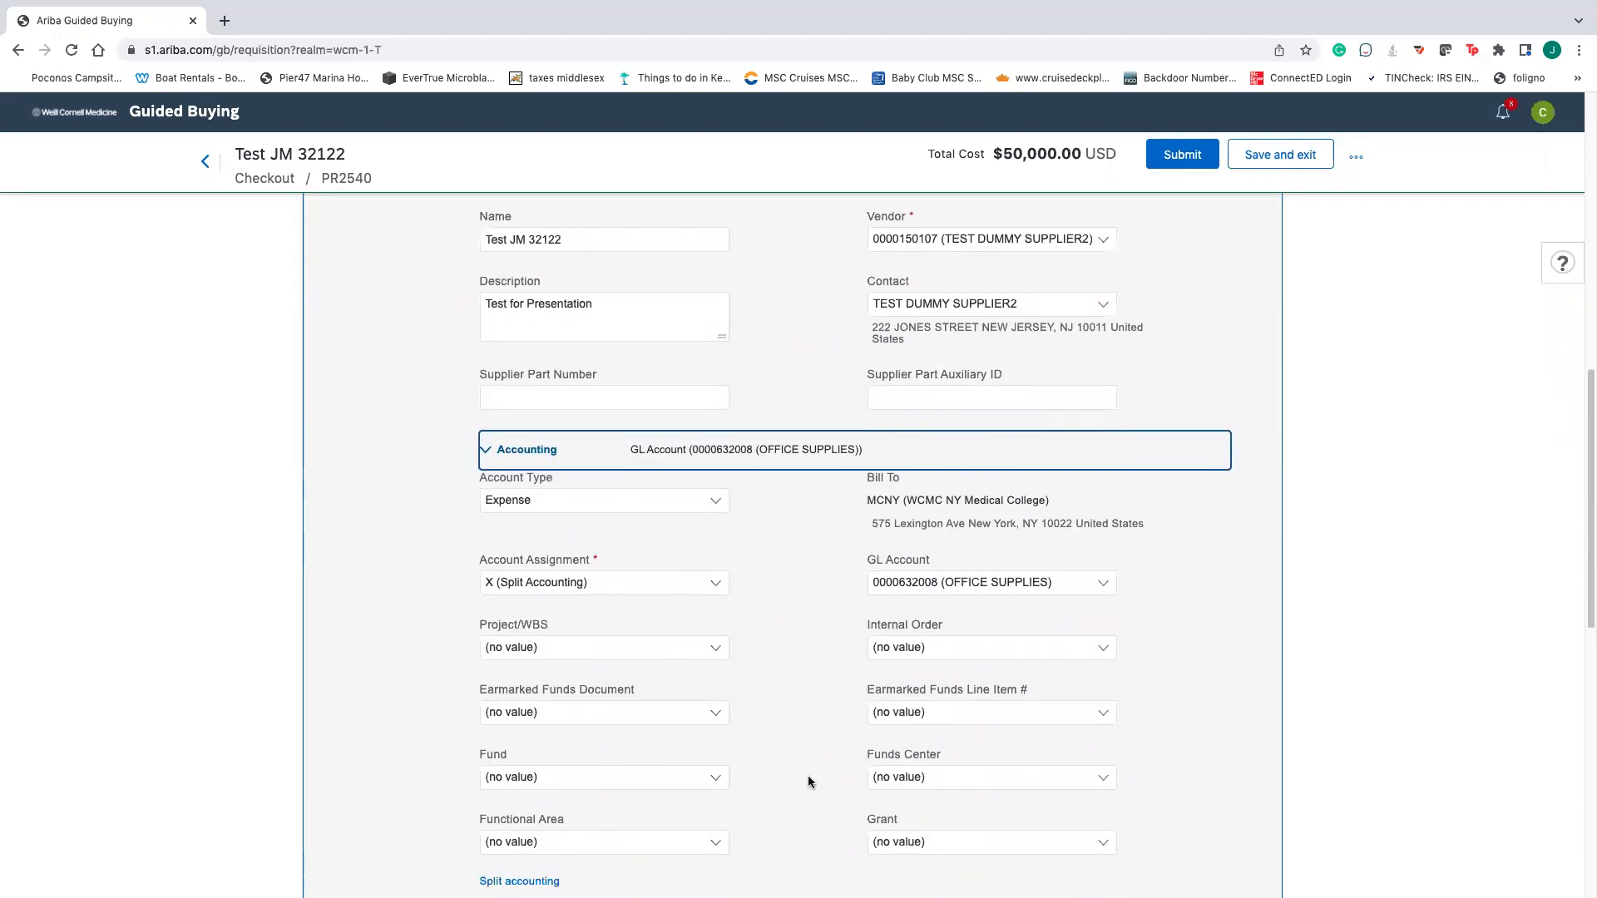
{"action": "scroll", "coordinate": [817, 757], "scroll_direction": "down", "scroll_amount": 1}
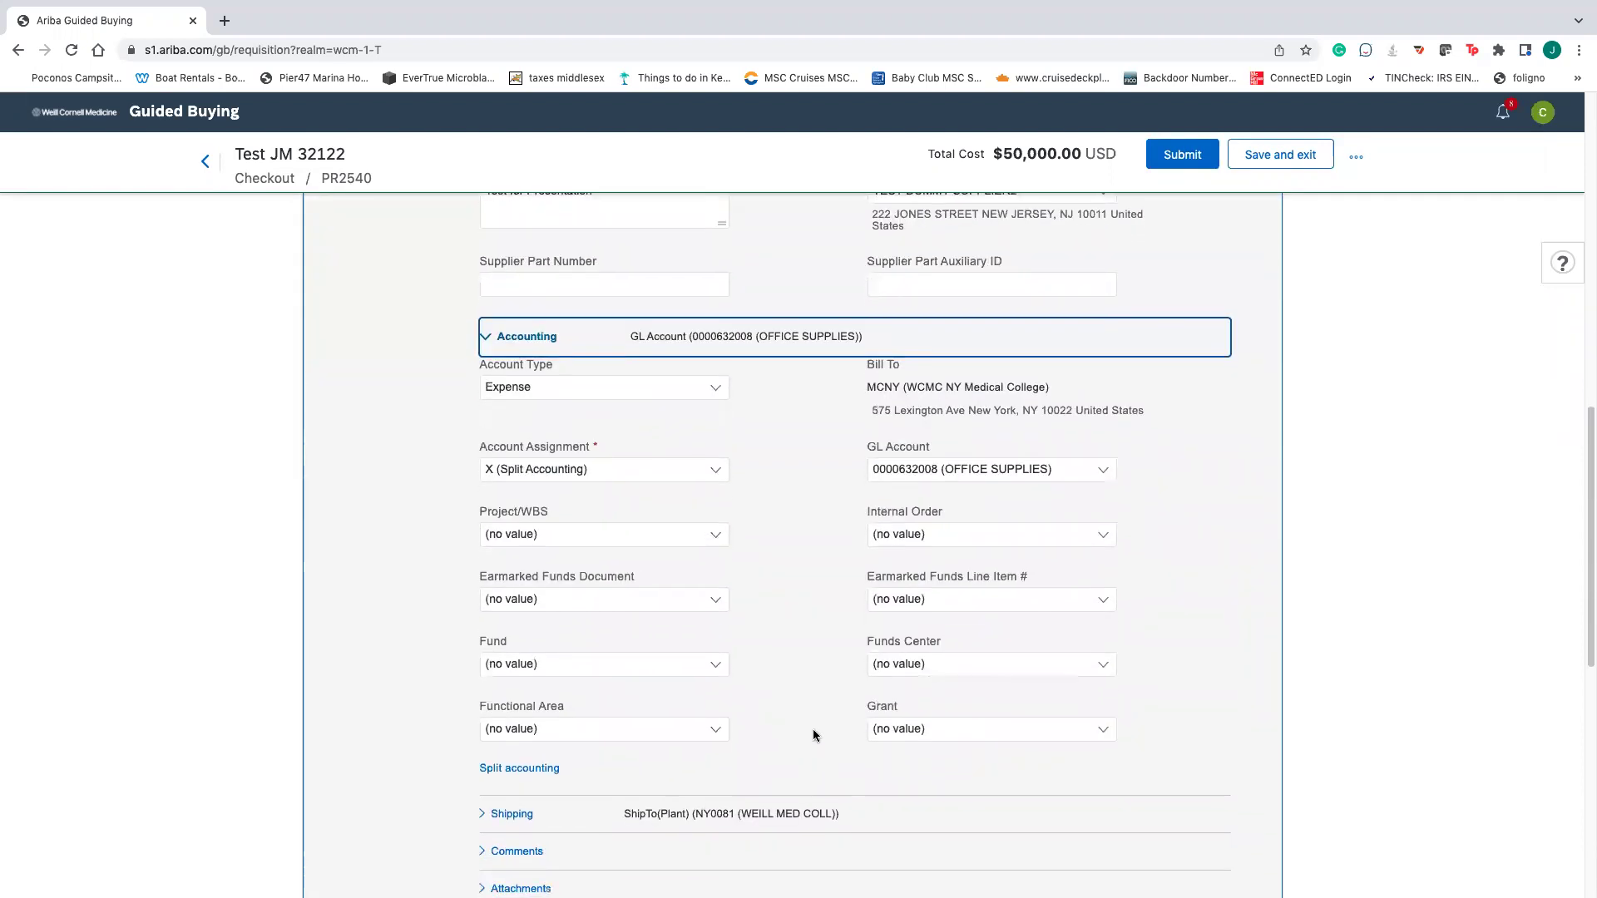
{"action": "scroll", "coordinate": [813, 777], "scroll_direction": "down", "scroll_amount": 1}
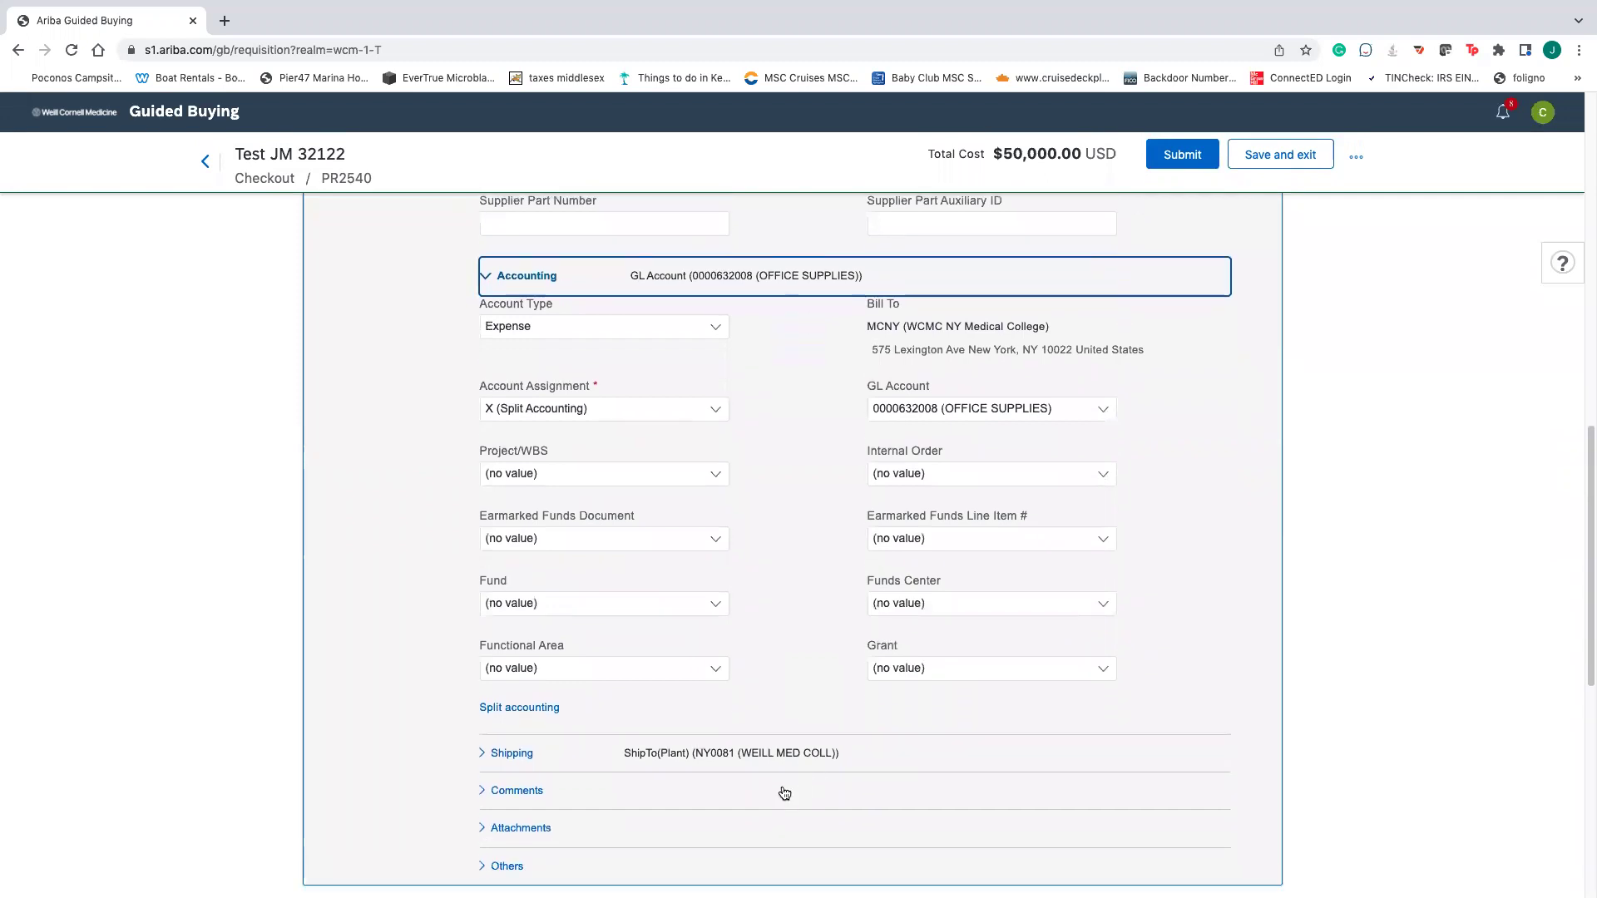
{"action": "left_click", "coordinate": [548, 714]}
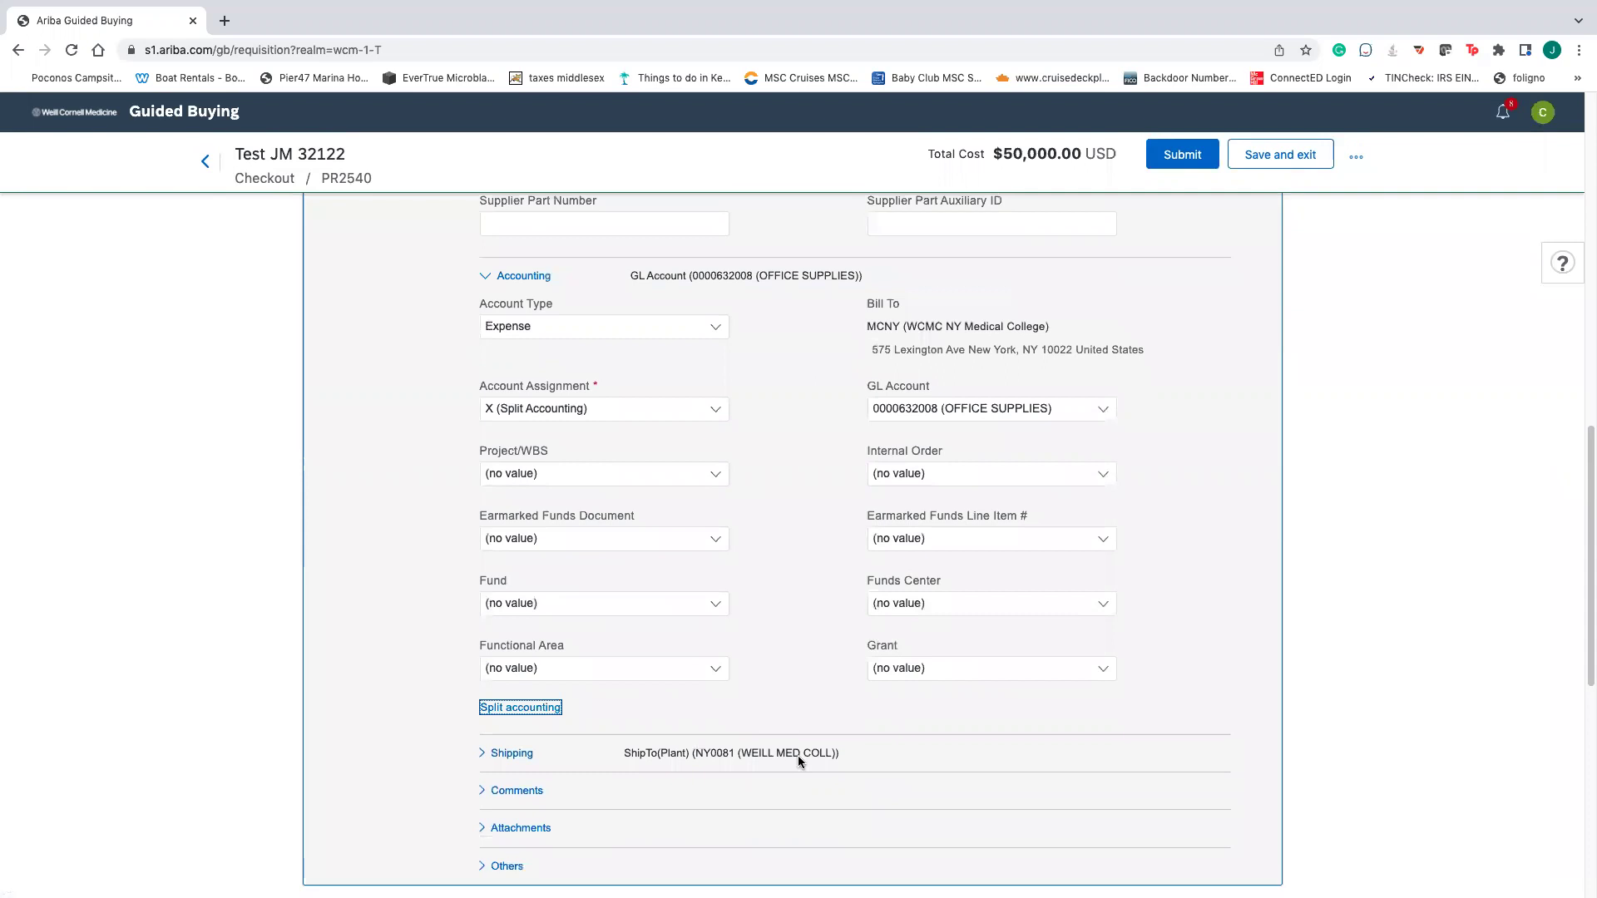
{"action": "scroll", "coordinate": [766, 645], "scroll_direction": "down", "scroll_amount": 1}
{"action": "scroll", "coordinate": [772, 656], "scroll_direction": "down", "scroll_amount": 3}
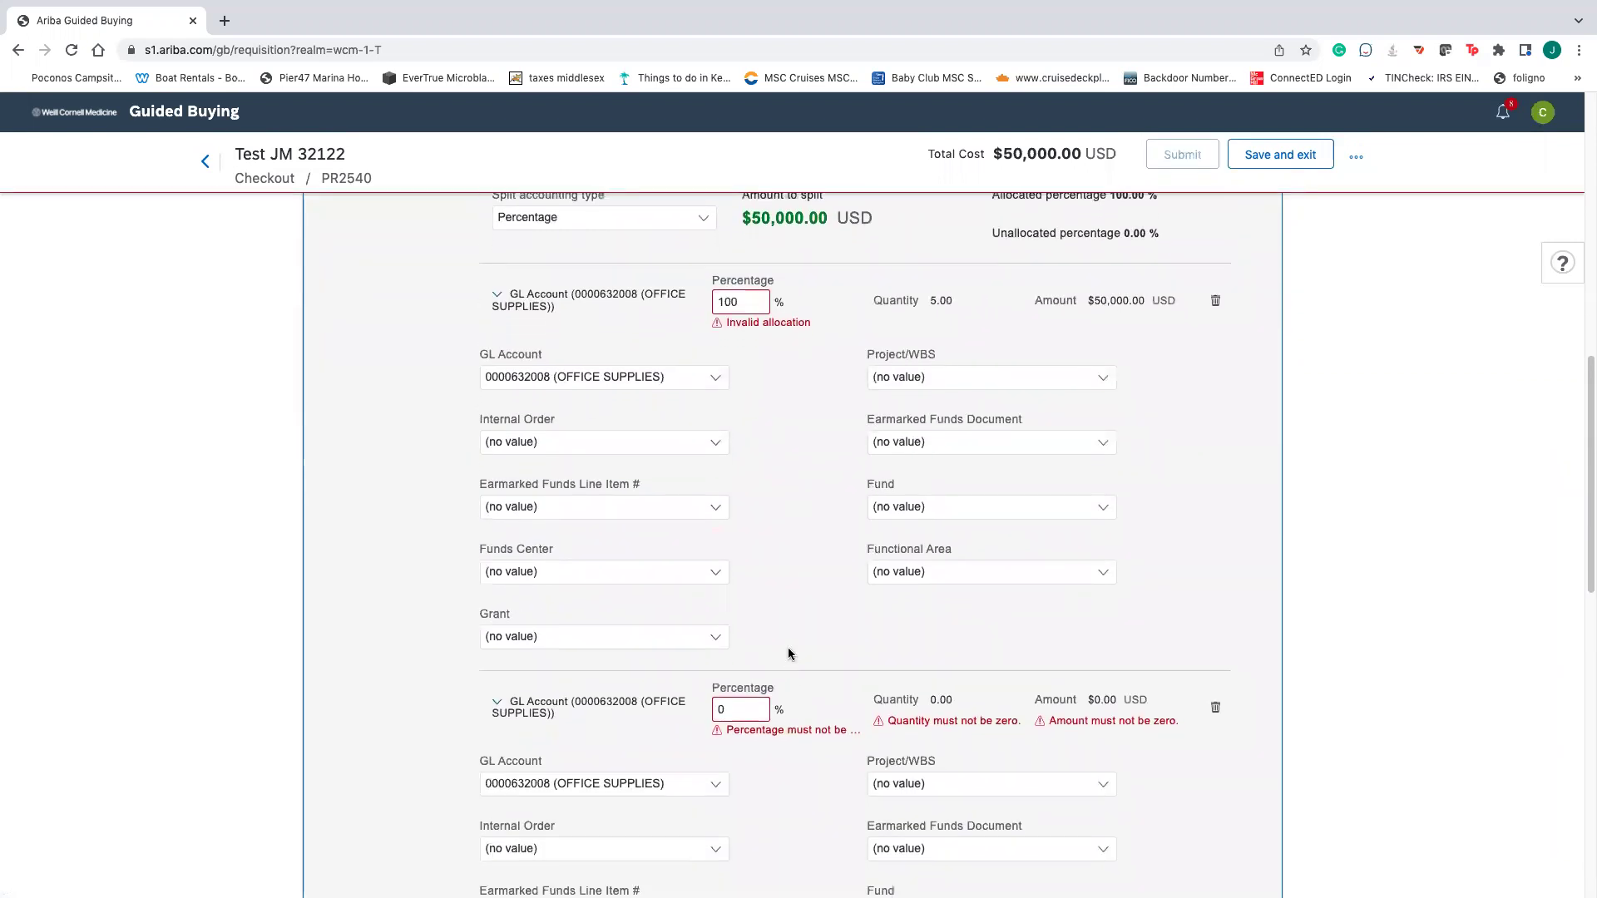
{"action": "scroll", "coordinate": [800, 717], "scroll_direction": "down", "scroll_amount": 1}
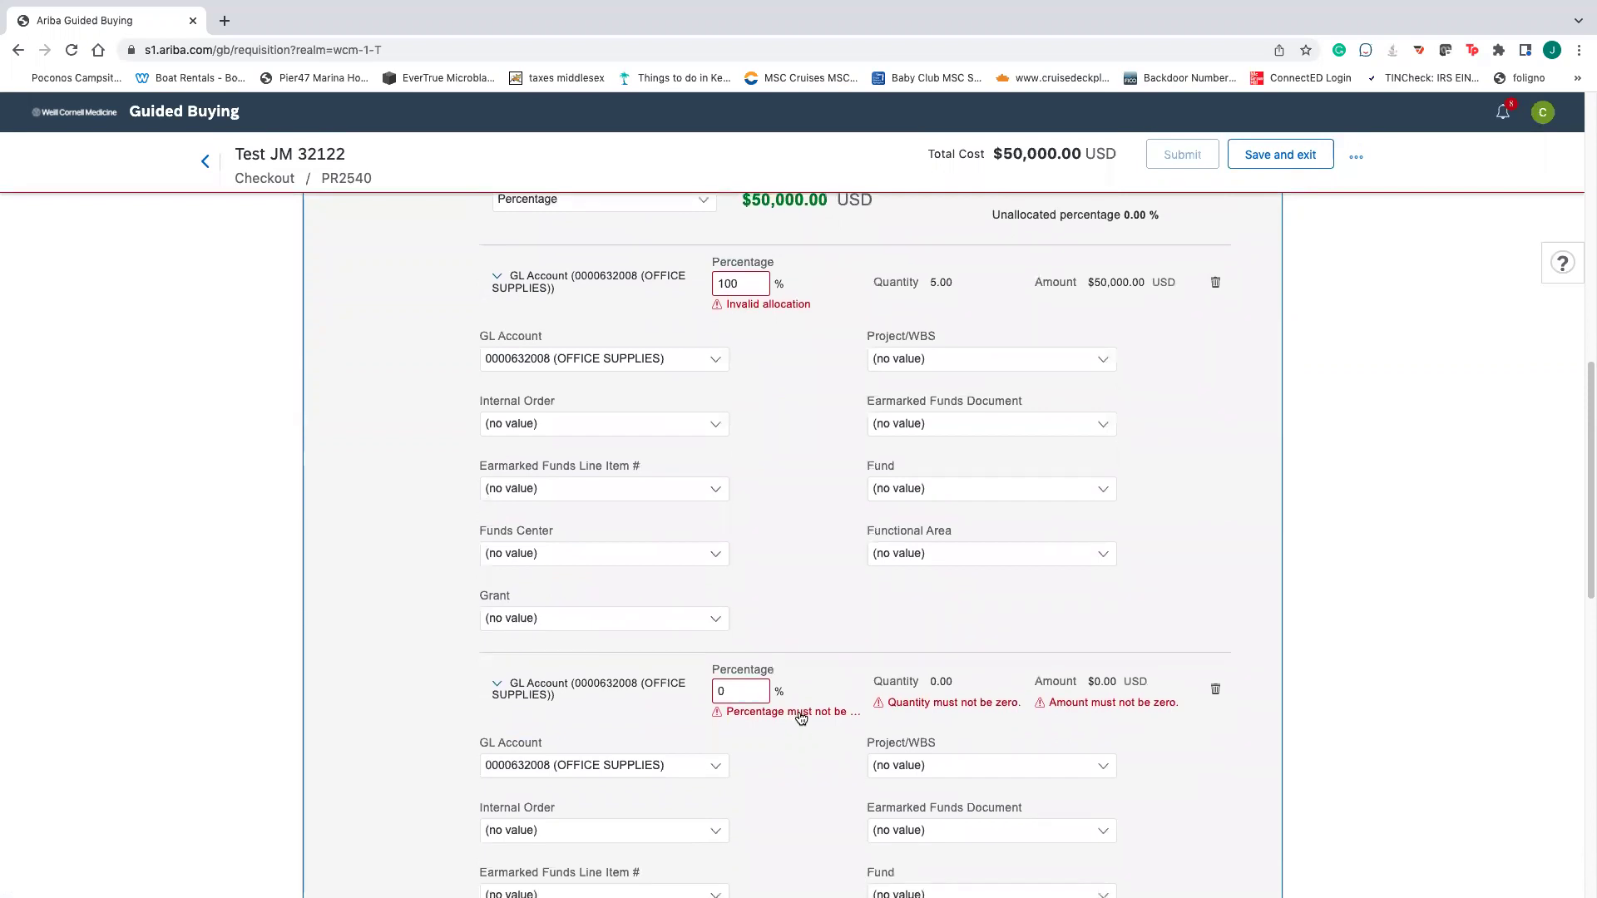
{"action": "scroll", "coordinate": [784, 702], "scroll_direction": "up", "scroll_amount": 1}
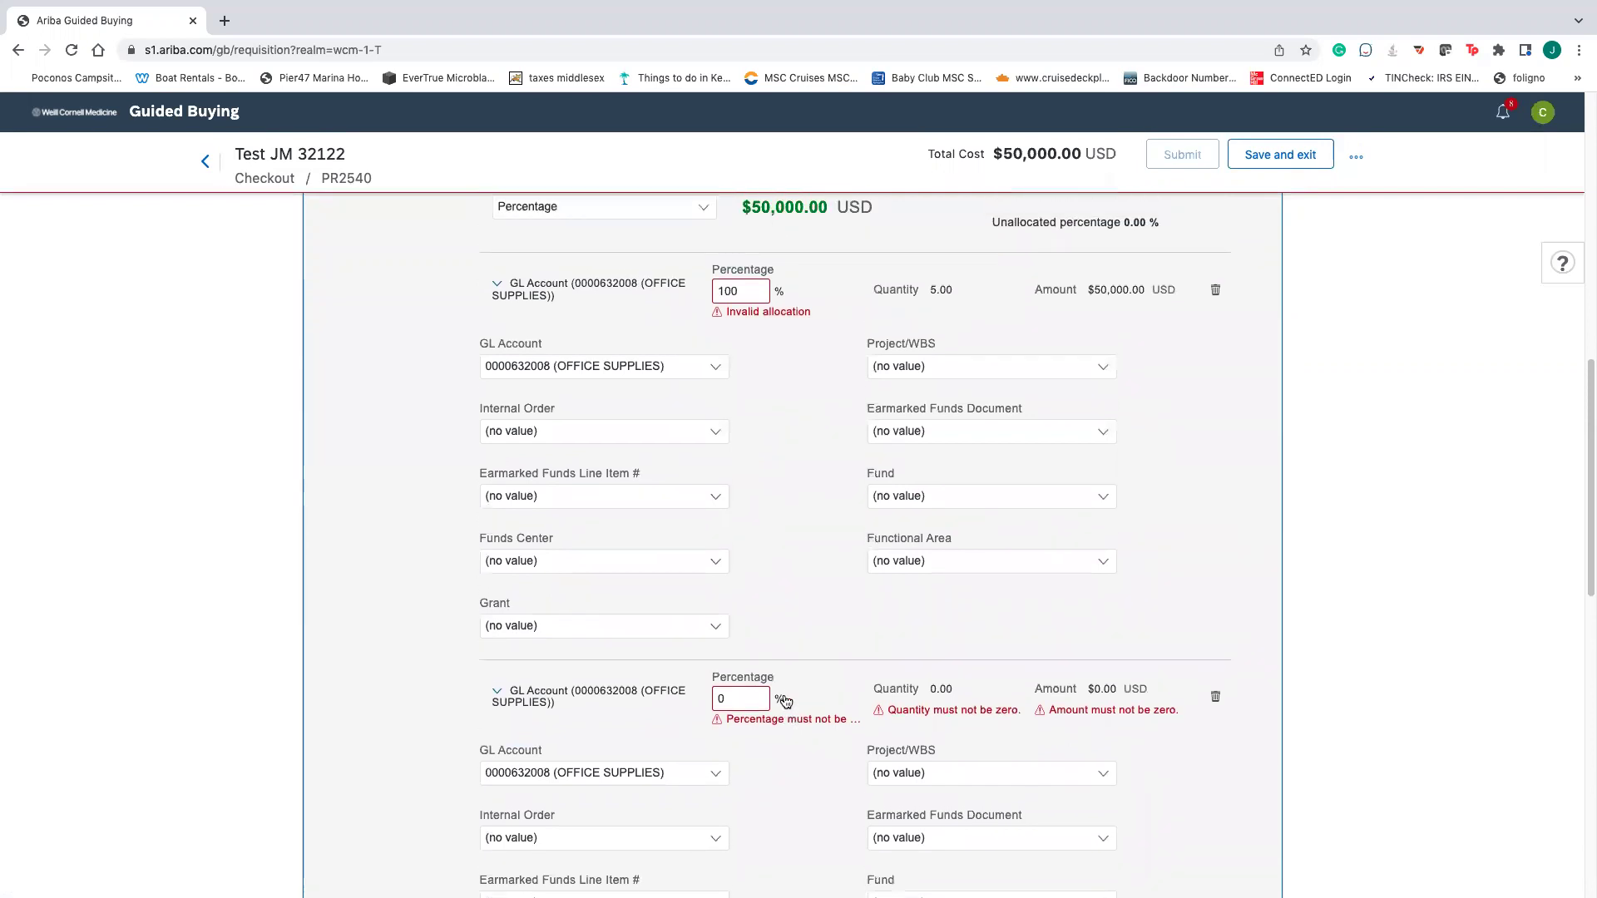
{"action": "scroll", "coordinate": [784, 702], "scroll_direction": "up", "scroll_amount": 1}
- Change the accounting split type from percentage to Quantity
{"action": "left_click", "coordinate": [750, 302]}
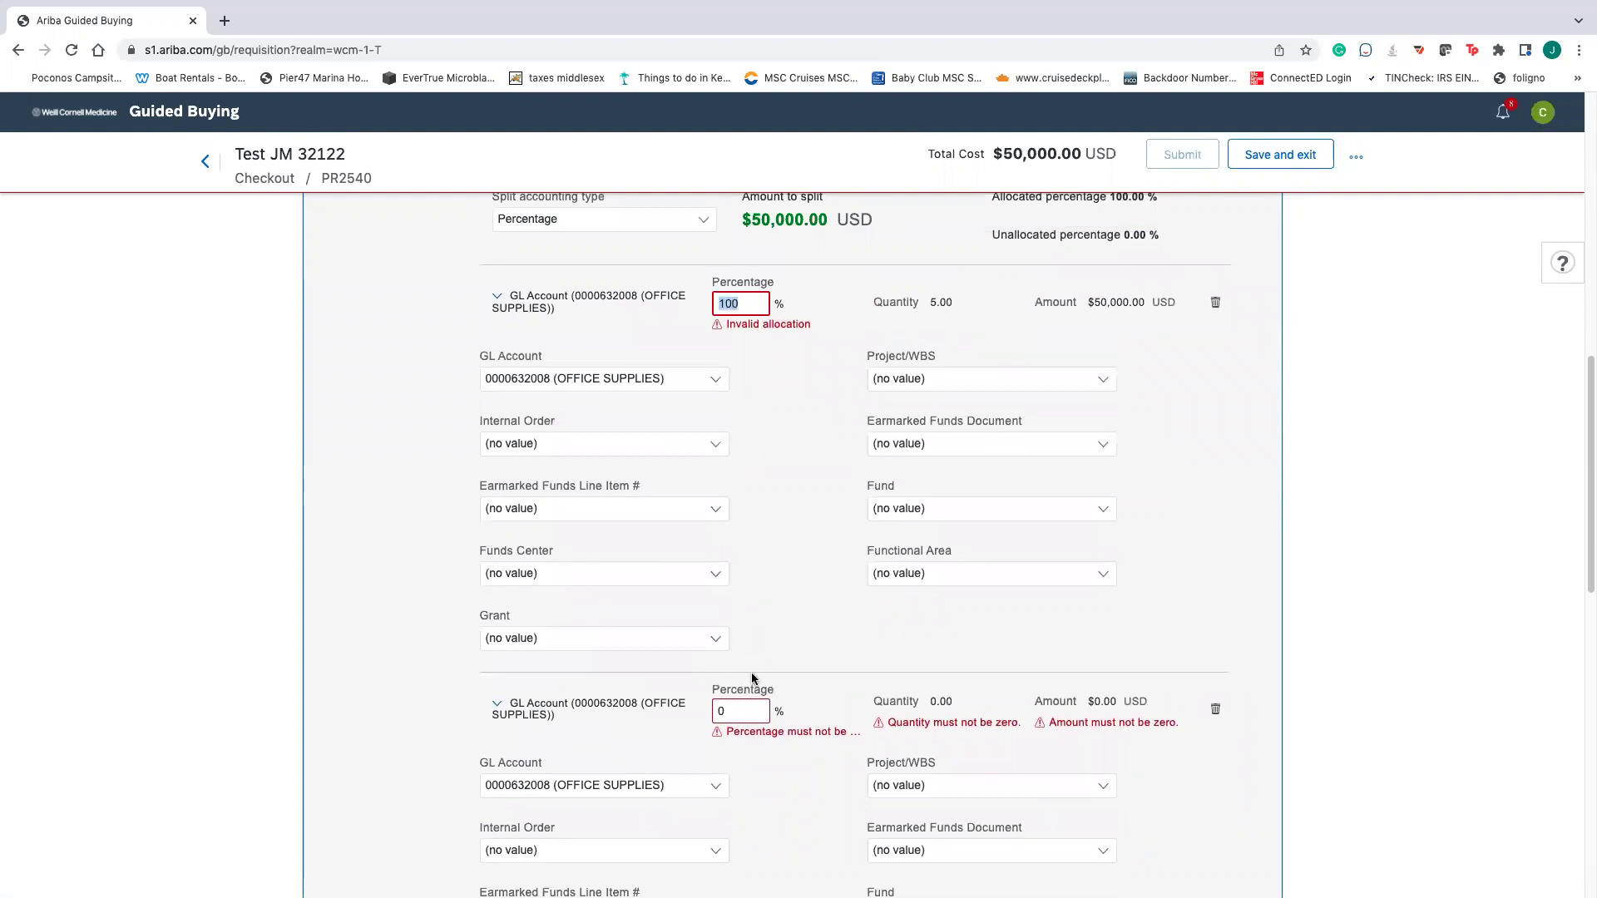
{"action": "scroll", "coordinate": [751, 672], "scroll_direction": "up", "scroll_amount": 5}
{"action": "left_click", "coordinate": [656, 396]}
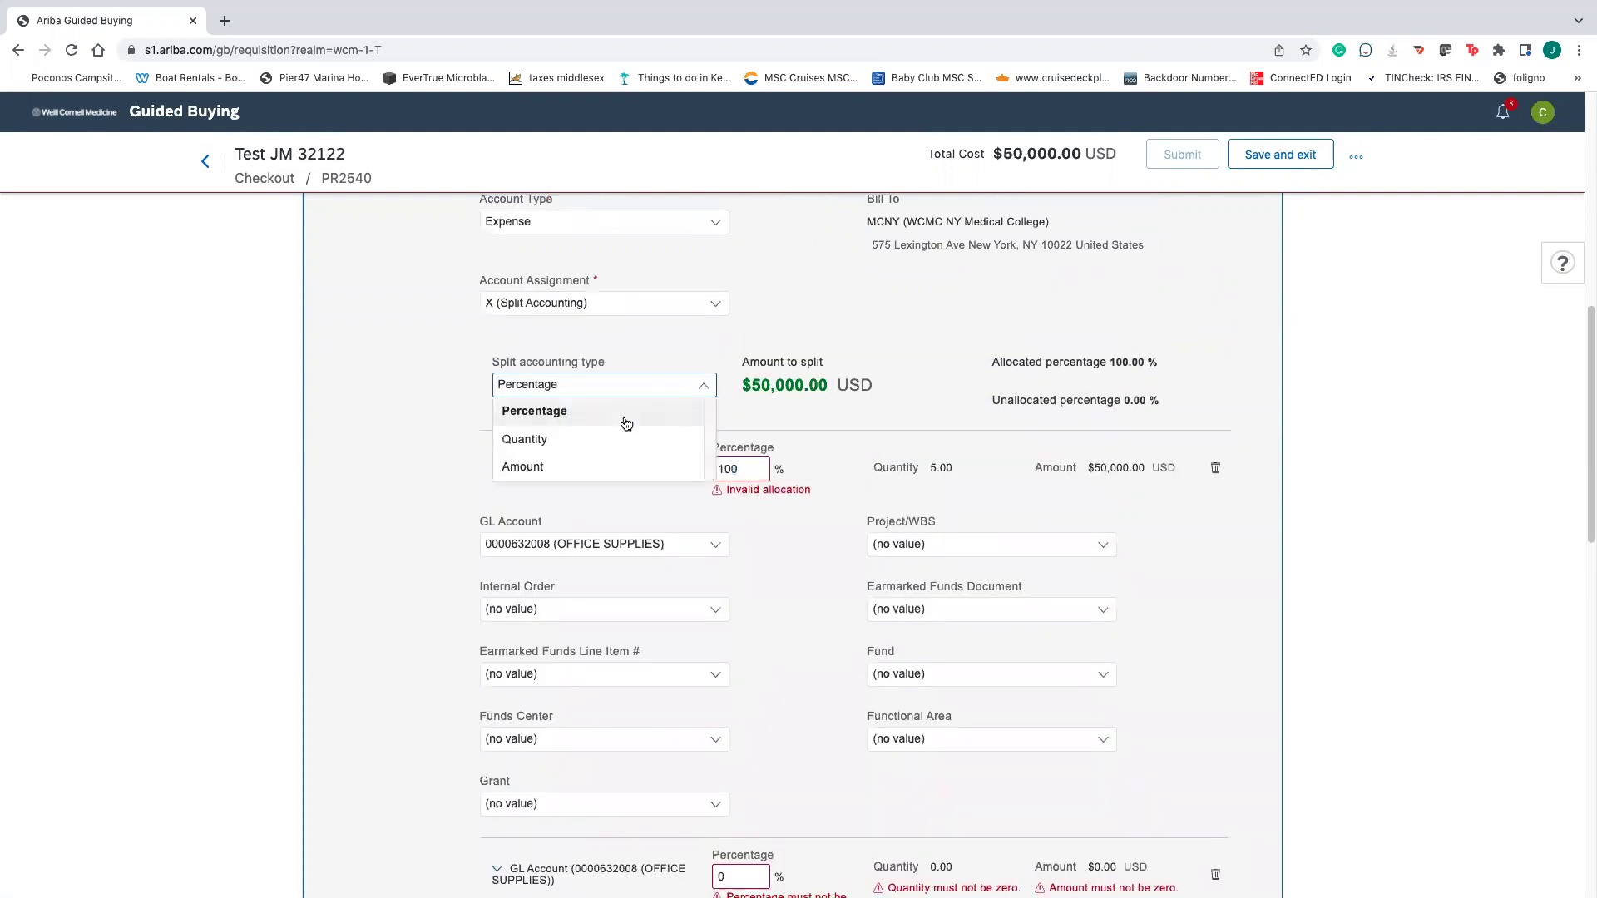
{"action": "left_click", "coordinate": [568, 442]}
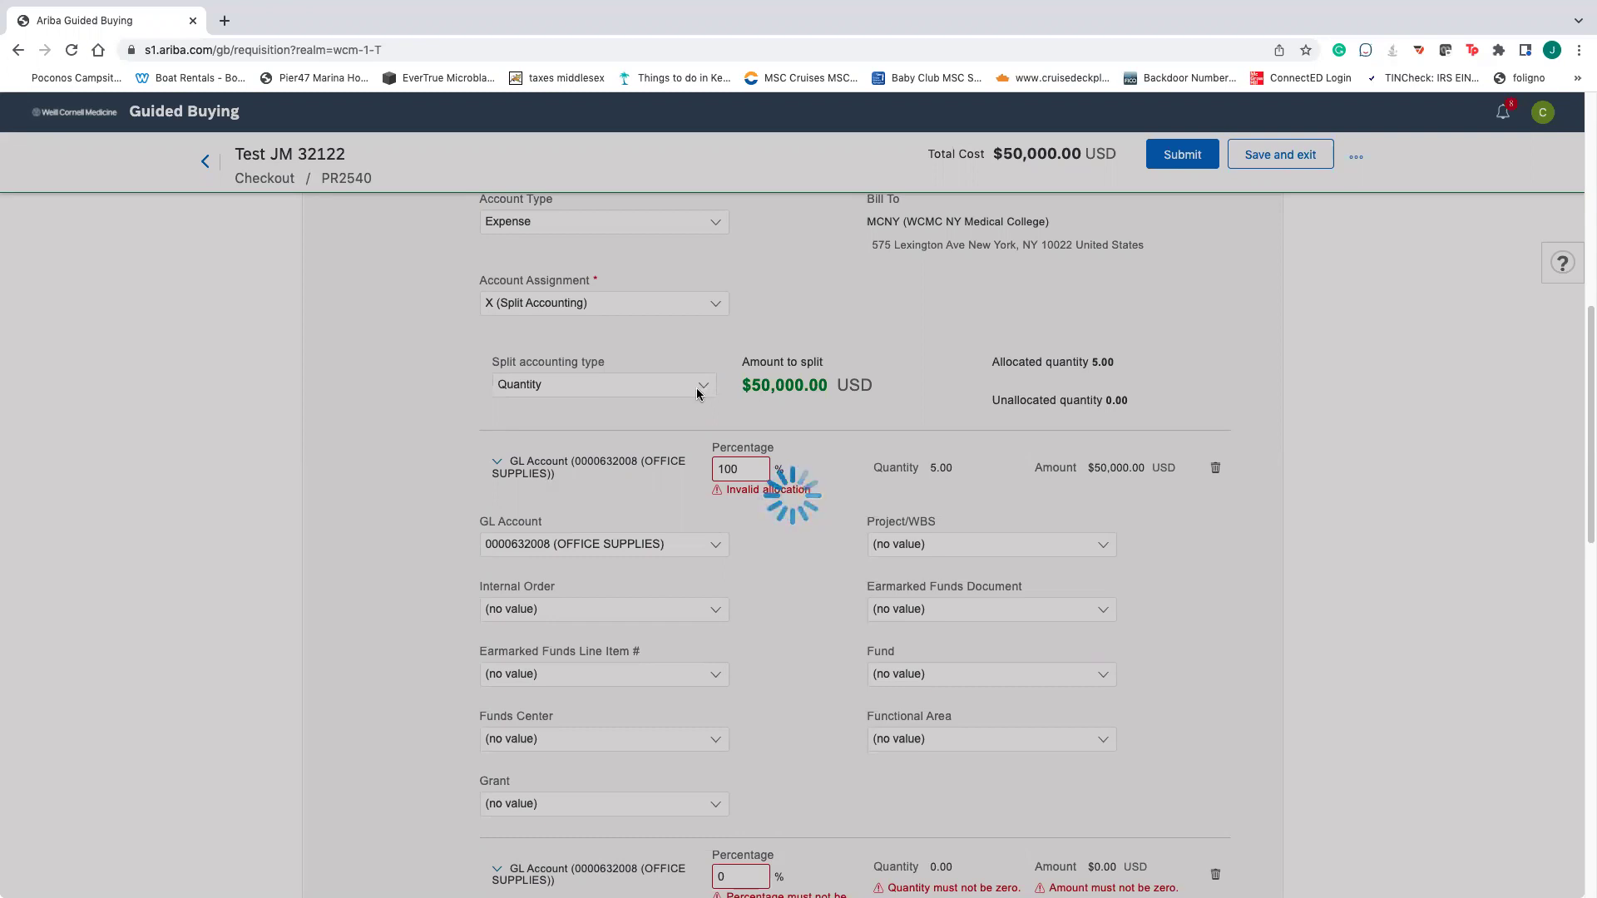
{"action": "scroll", "coordinate": [775, 545], "scroll_direction": "down", "scroll_amount": 2}
{"action": "scroll", "coordinate": [773, 545], "scroll_direction": "down", "scroll_amount": 1}
{"action": "scroll", "coordinate": [773, 545], "scroll_direction": "up", "scroll_amount": 2}
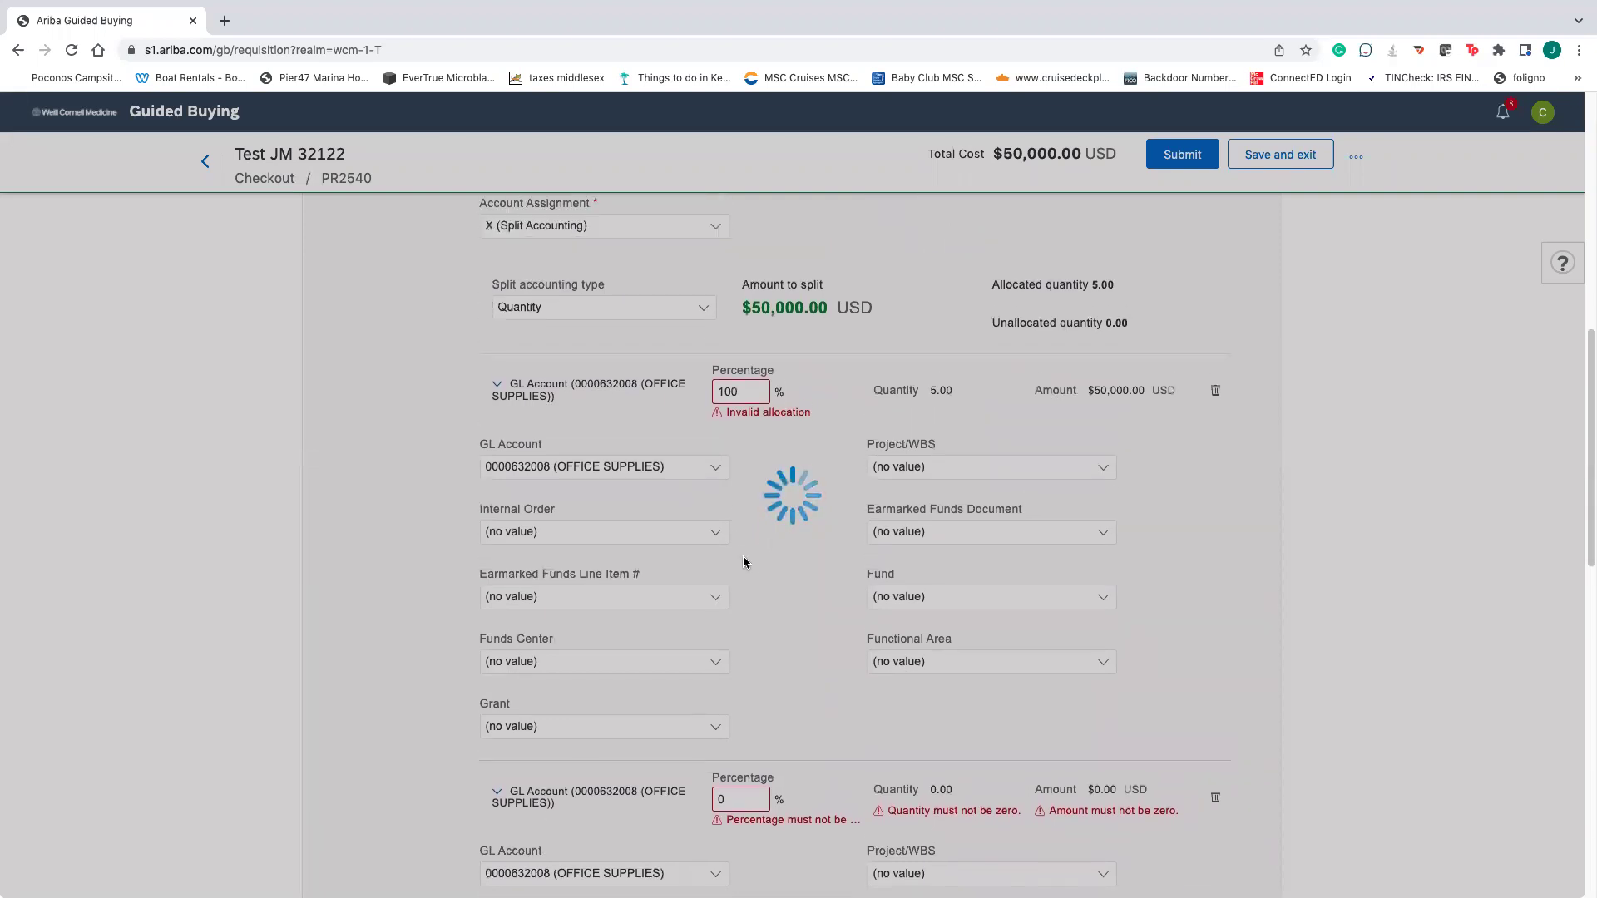
{"action": "scroll", "coordinate": [745, 563], "scroll_direction": "up", "scroll_amount": 1}
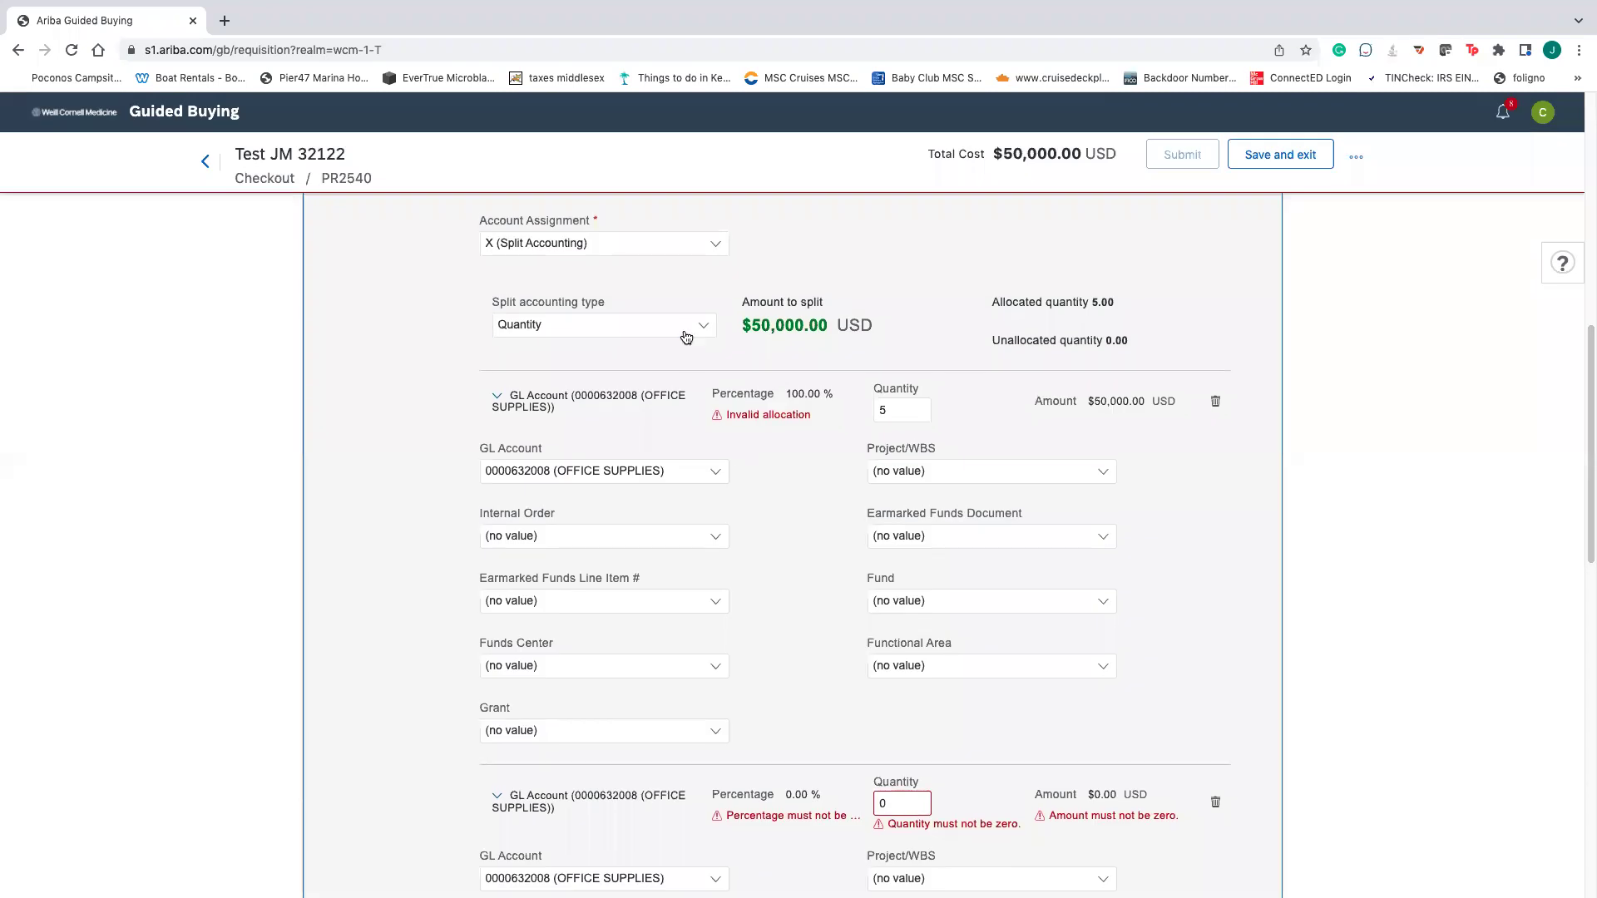
{"action": "left_click", "coordinate": [652, 340]}
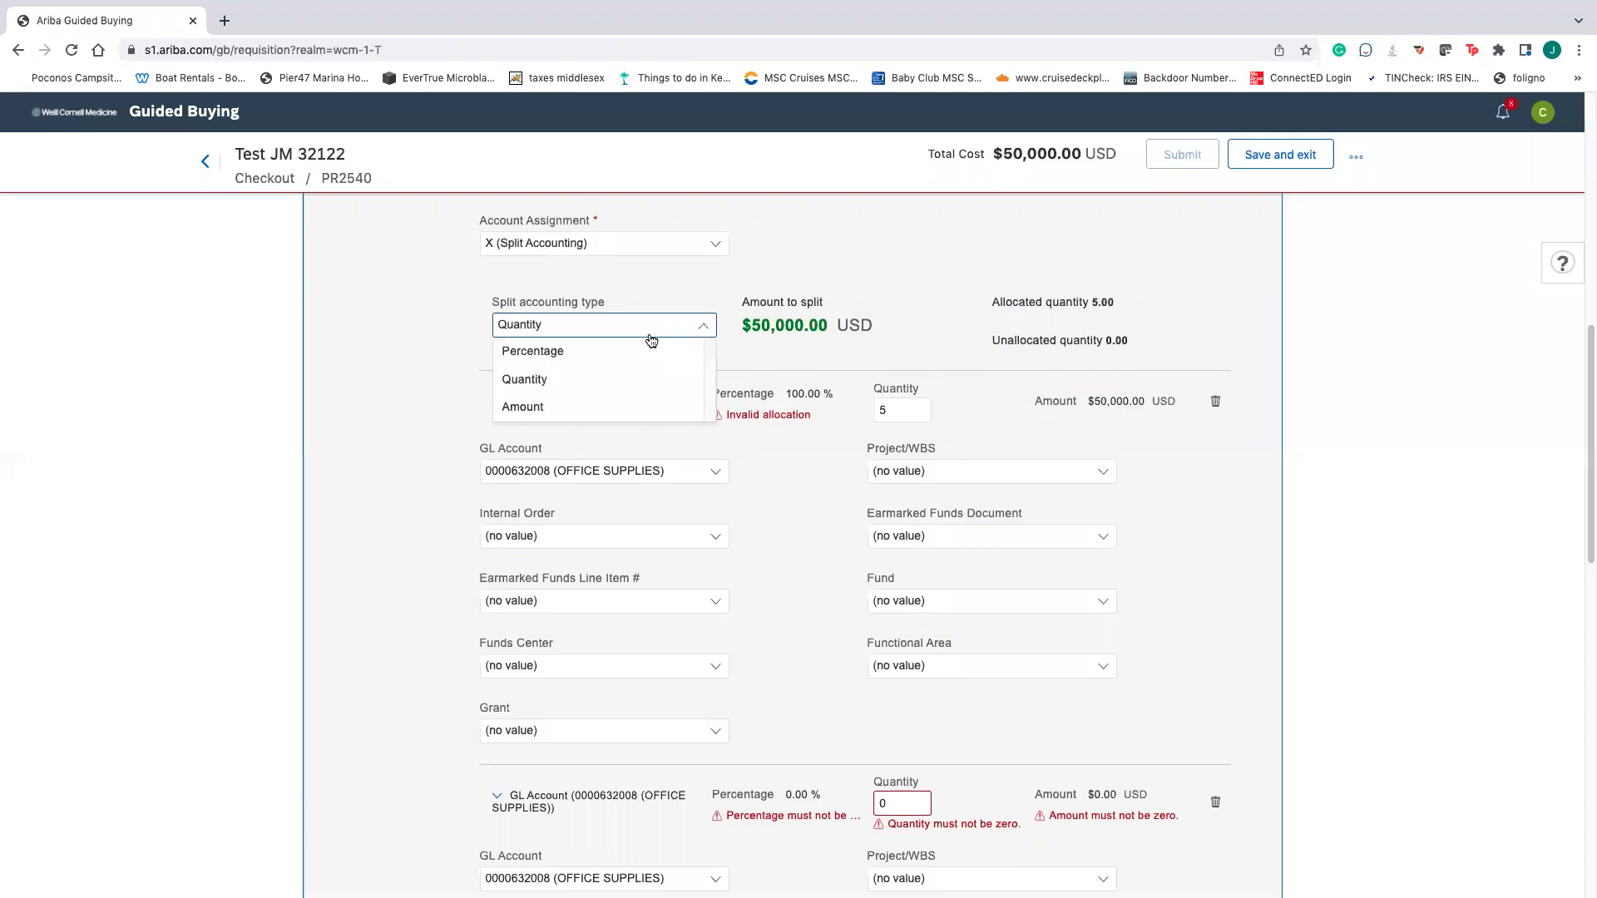
{"action": "left_click", "coordinate": [790, 304]}
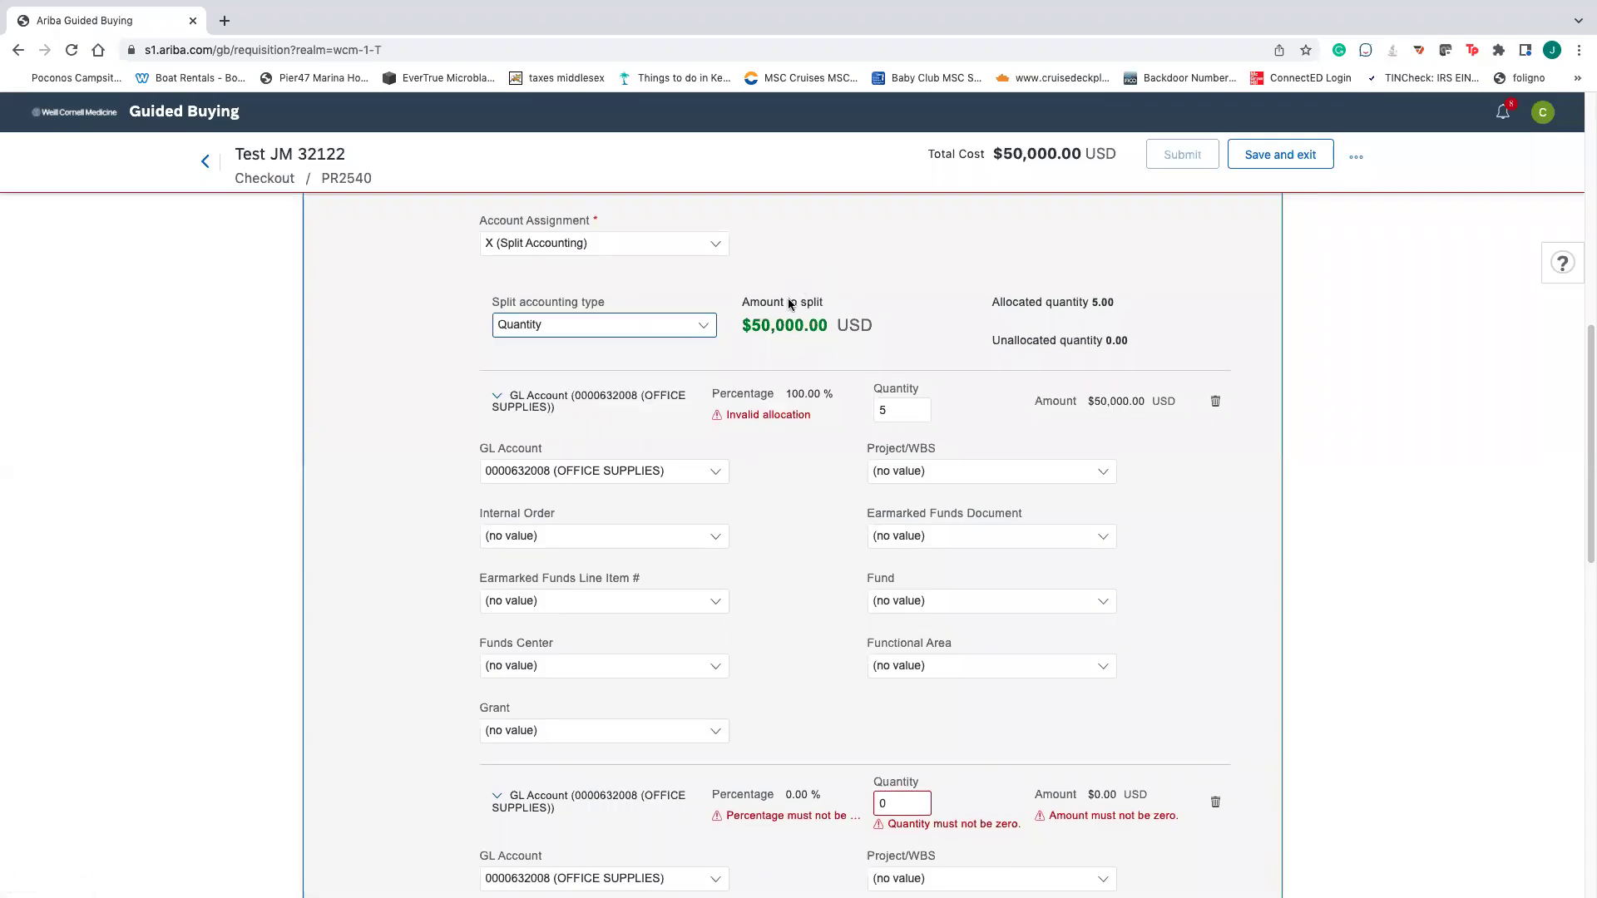
- Set Account Assignment to K (Fund) and delete the empty second split line
{"action": "scroll", "coordinate": [748, 291], "scroll_direction": "up", "scroll_amount": 1}
{"action": "left_click", "coordinate": [714, 278]}
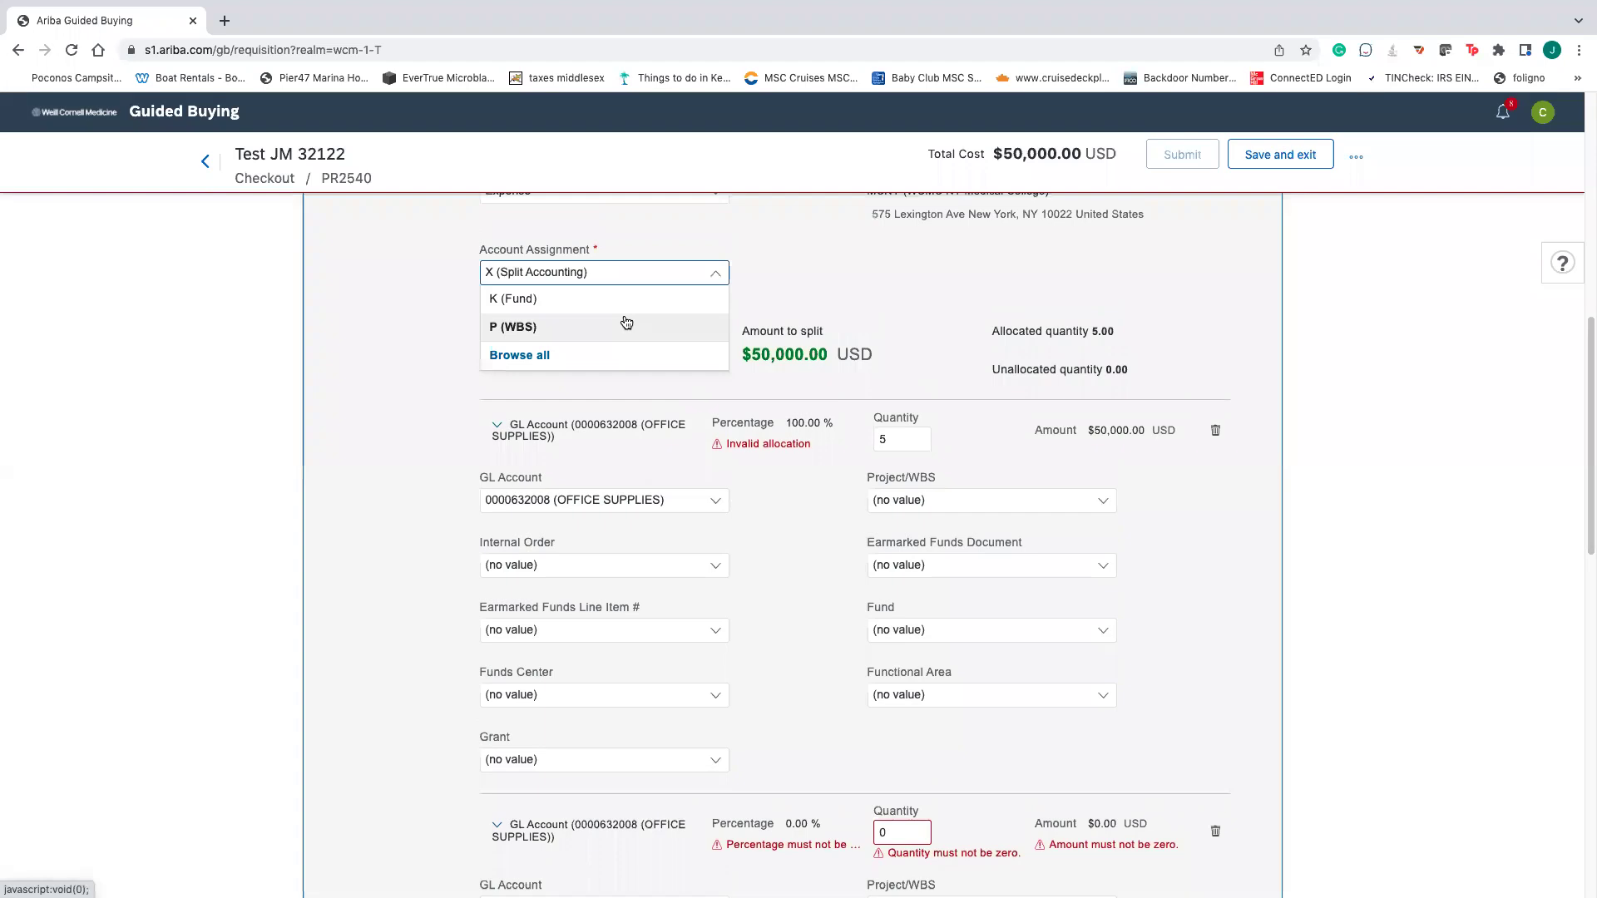
{"action": "left_click", "coordinate": [583, 306]}
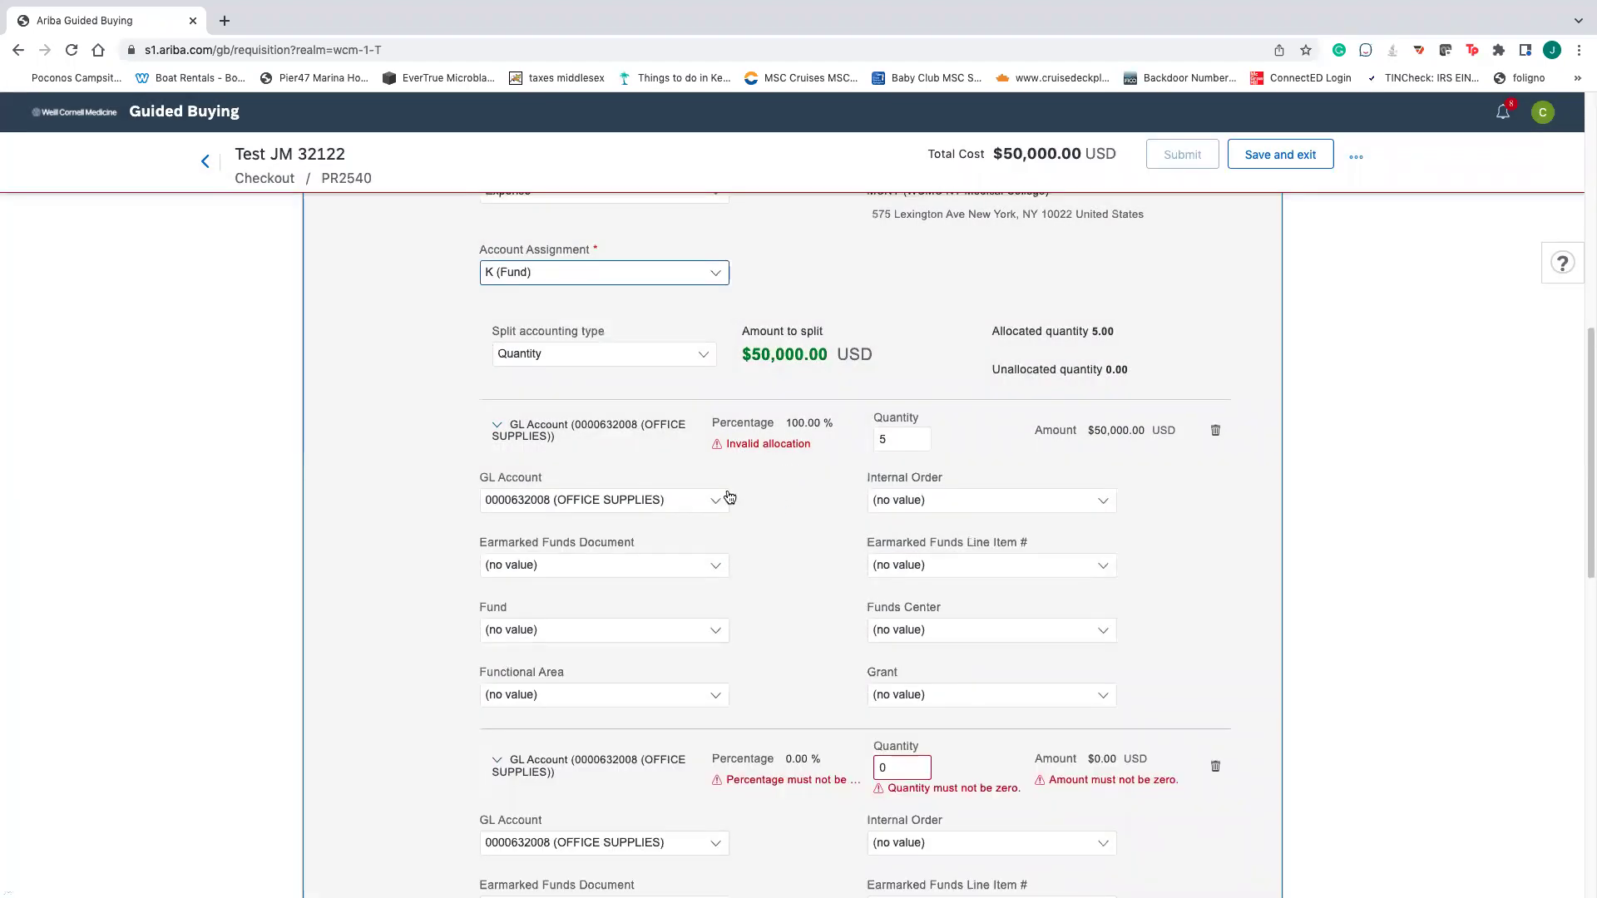
{"action": "scroll", "coordinate": [781, 527], "scroll_direction": "up", "scroll_amount": 2}
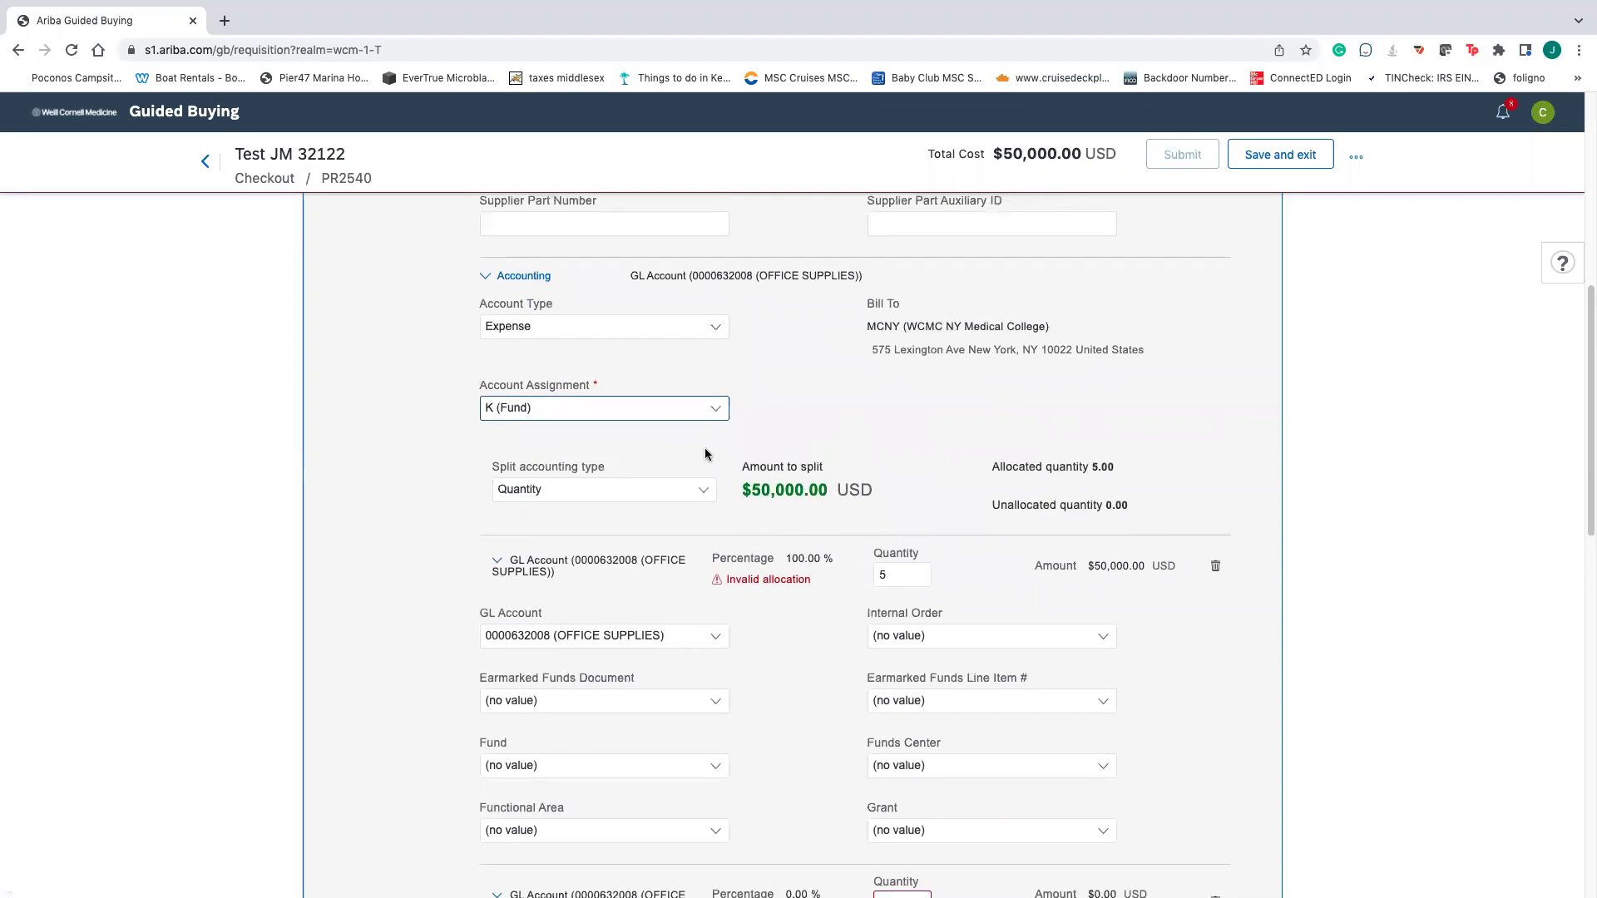
{"action": "scroll", "coordinate": [715, 532], "scroll_direction": "up", "scroll_amount": 2}
{"action": "scroll", "coordinate": [807, 541], "scroll_direction": "down", "scroll_amount": 5}
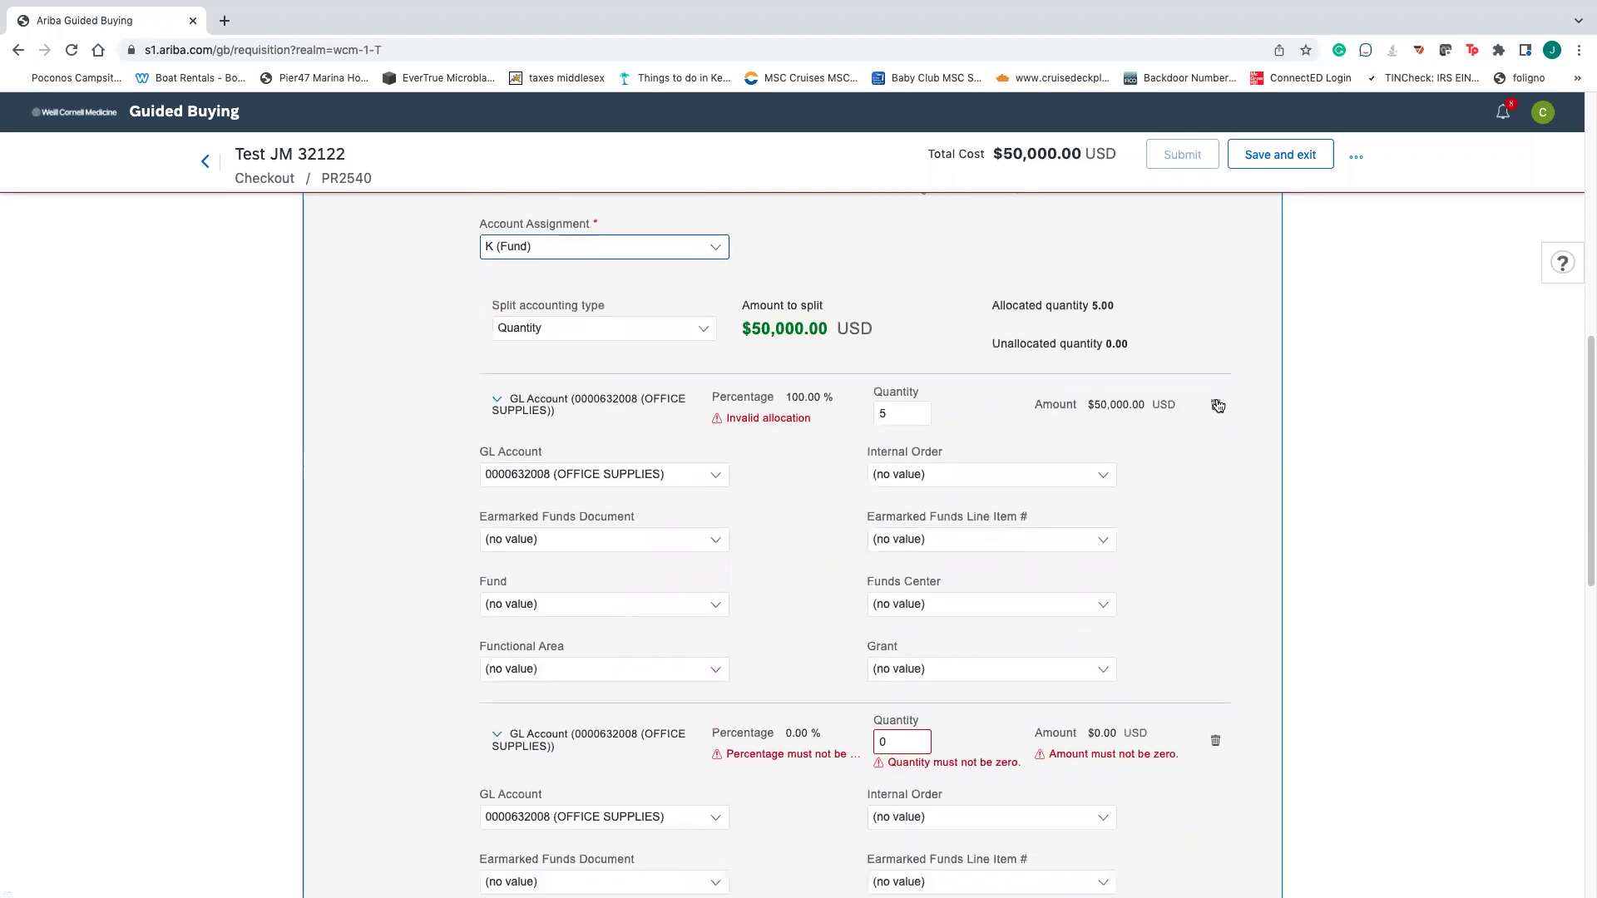
{"action": "left_click", "coordinate": [1215, 742]}
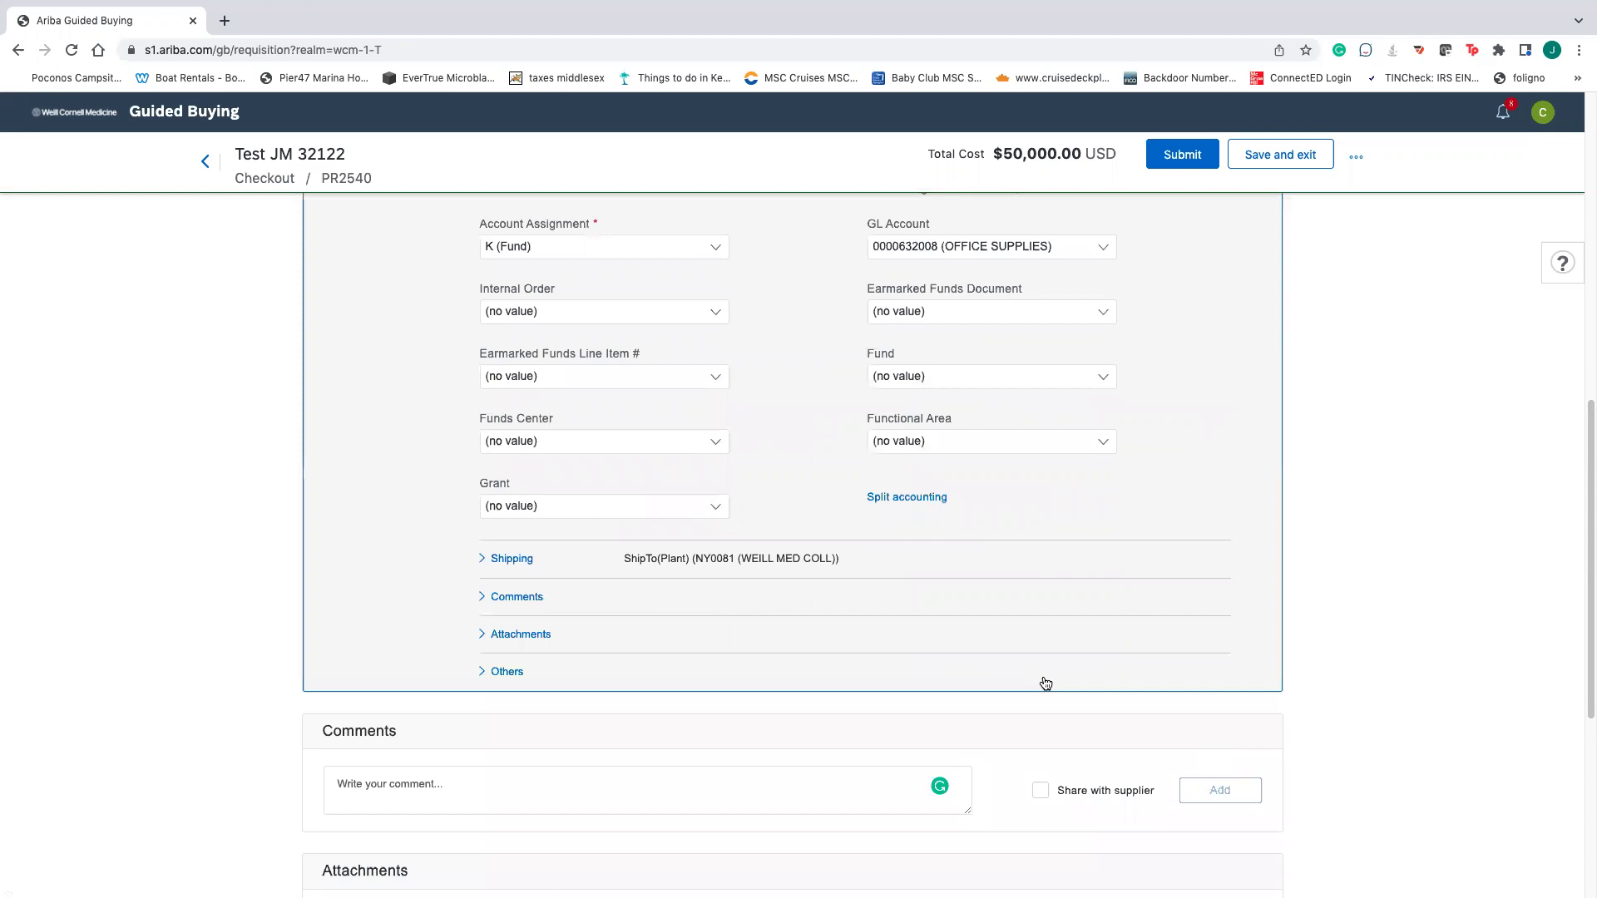
- Charge the item to Fund 10130000 (SUSPENSE ACCOUNT)
{"action": "scroll", "coordinate": [781, 582], "scroll_direction": "up", "scroll_amount": 2}
{"action": "left_click", "coordinate": [980, 526]}
{"action": "left_click", "coordinate": [927, 575]}
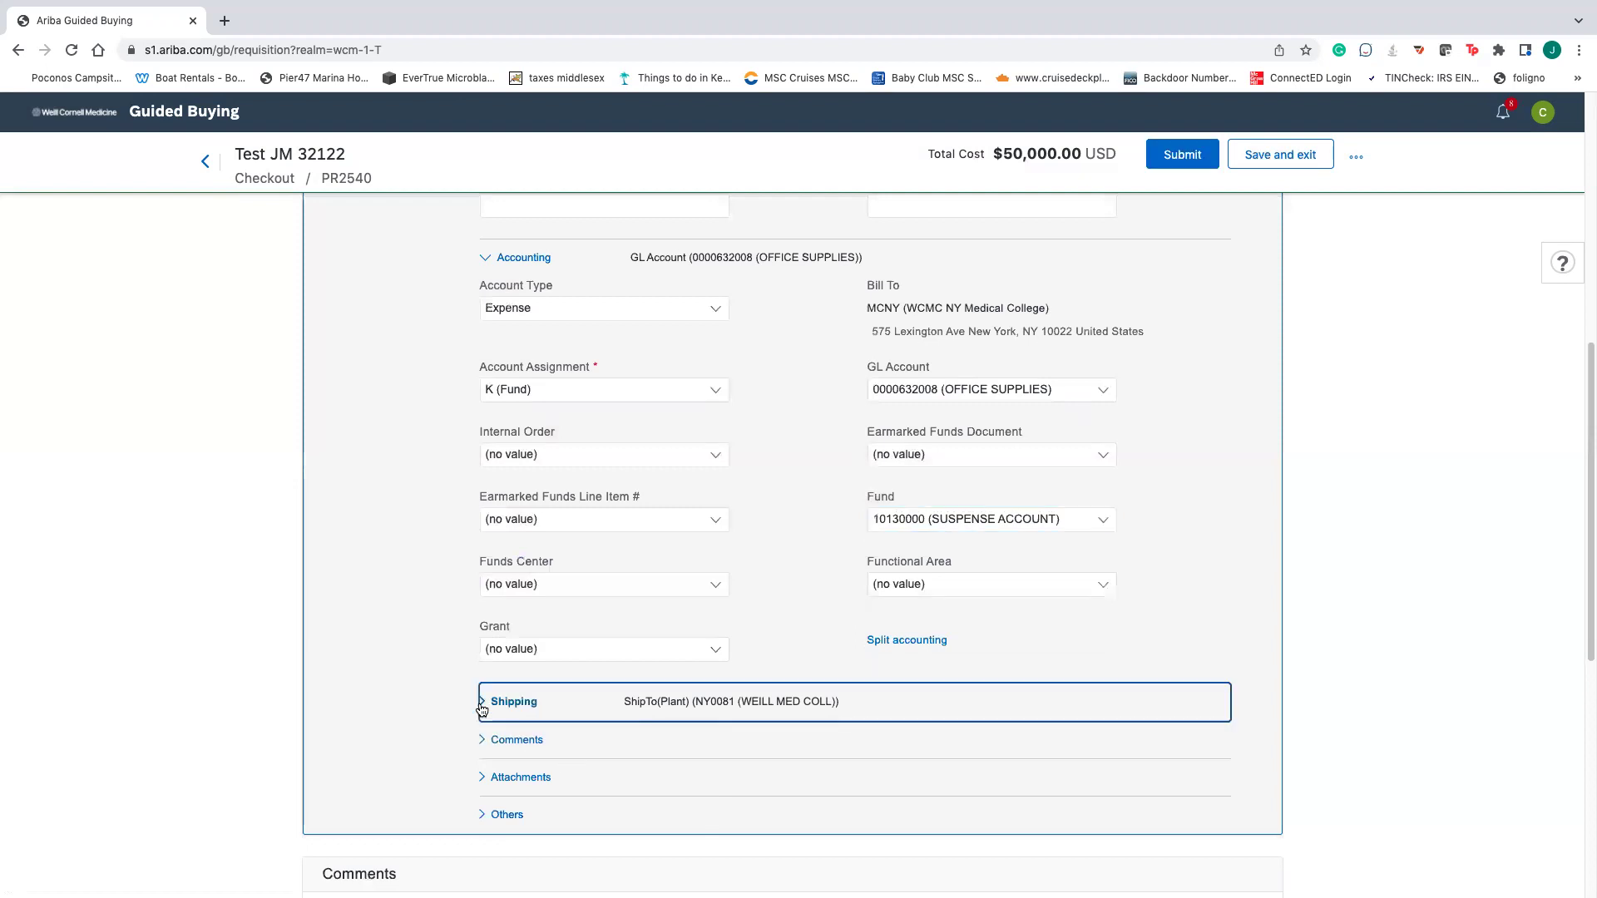
- In Shipping, keep plant NY0081 (WEILL MED COLL) and fill in the Deliver To recipient
{"action": "left_click", "coordinate": [482, 704]}
{"action": "scroll", "coordinate": [688, 723], "scroll_direction": "down", "scroll_amount": 2}
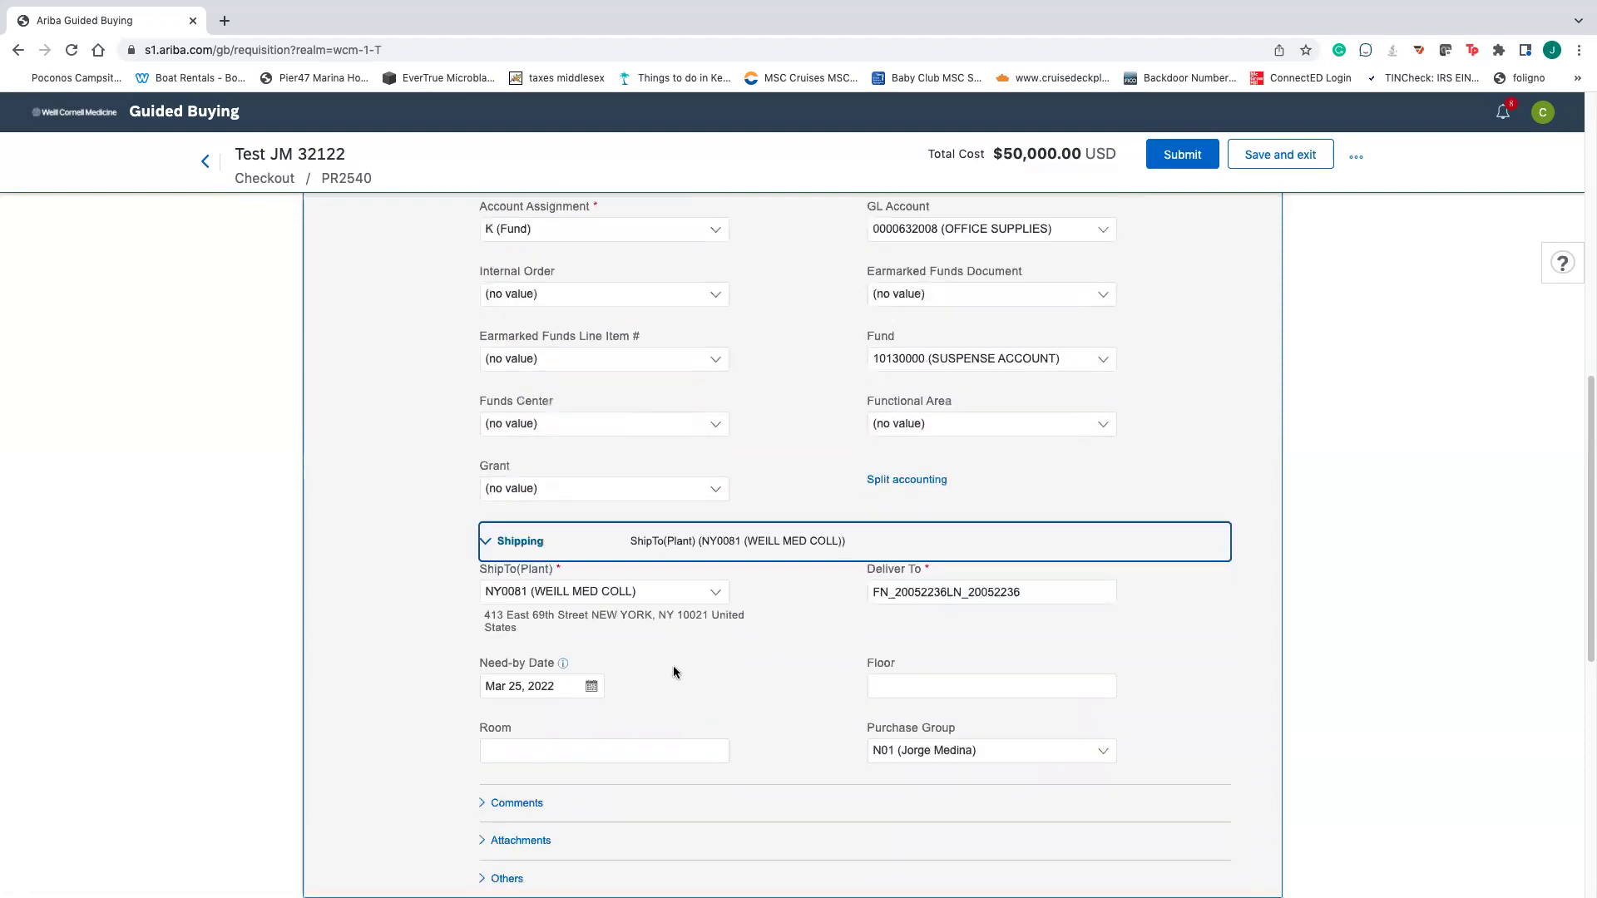
{"action": "left_click", "coordinate": [709, 594]}
{"action": "left_click", "coordinate": [524, 684]}
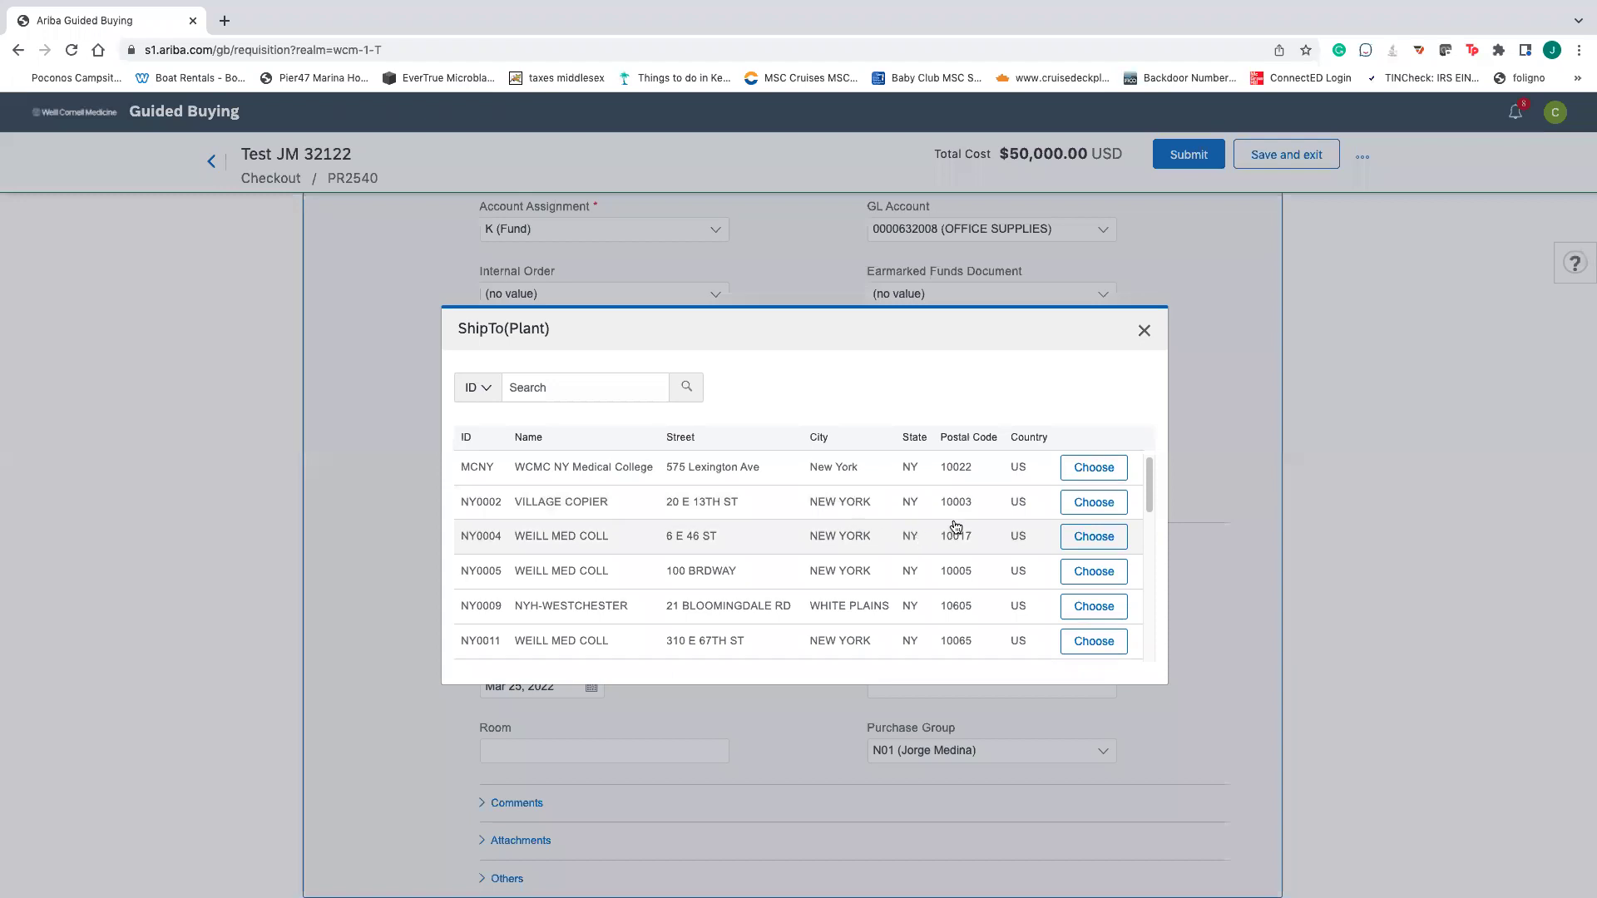
{"action": "left_click", "coordinate": [1143, 330]}
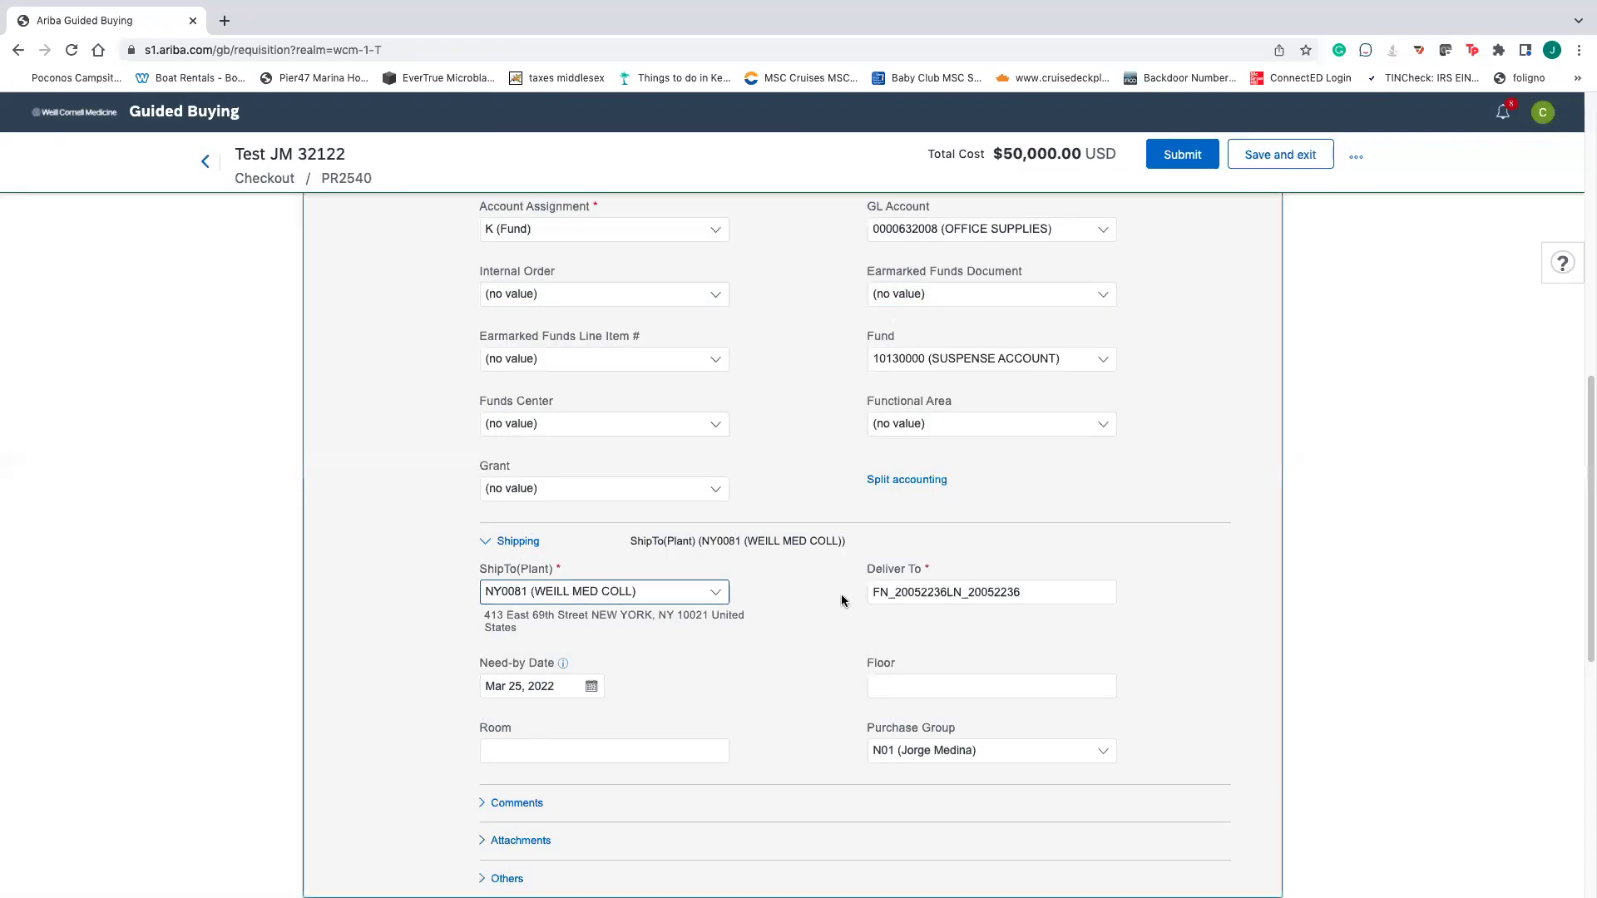
{"action": "left_click", "coordinate": [1043, 589]}
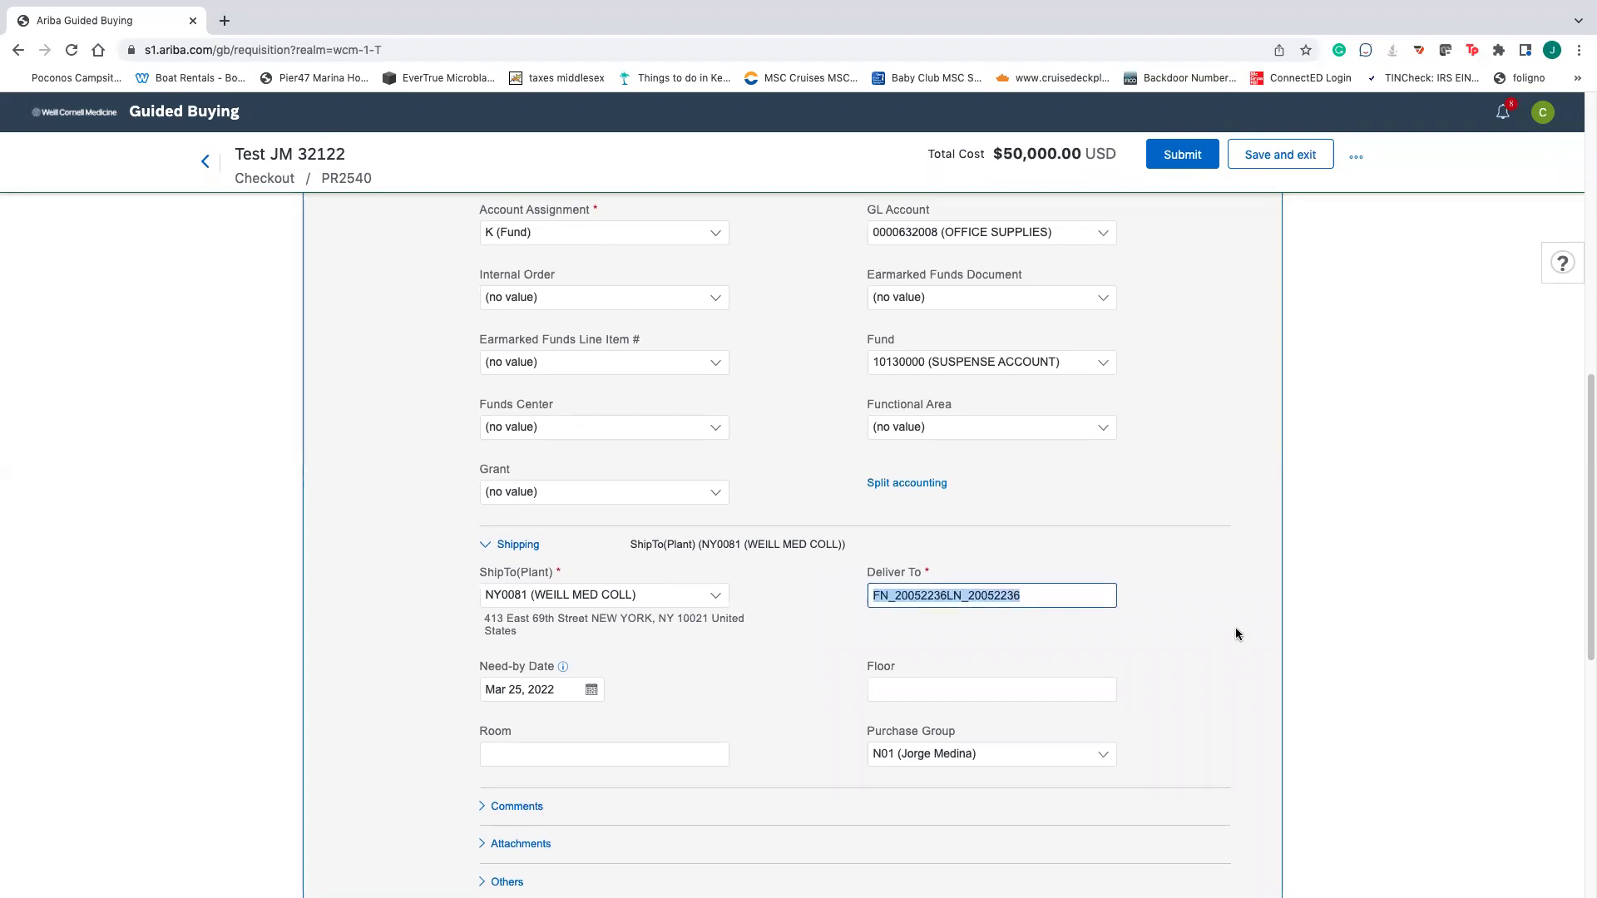
{"action": "scroll", "coordinate": [1236, 634], "scroll_direction": "up", "scroll_amount": 1}
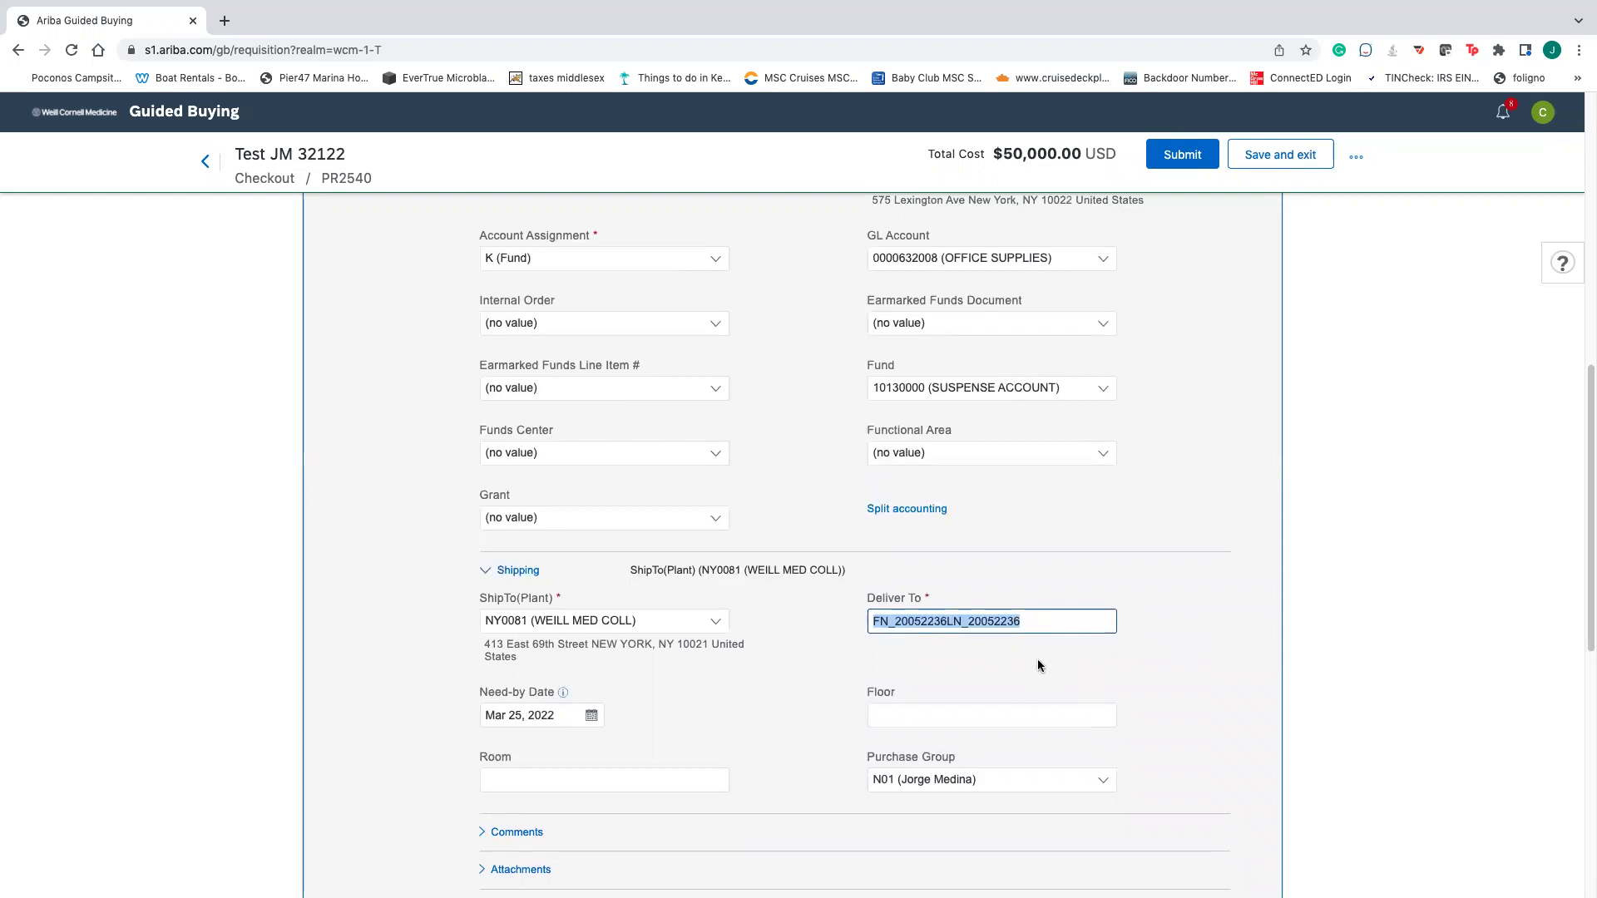
{"action": "scroll", "coordinate": [724, 826], "scroll_direction": "down", "scroll_amount": 1}
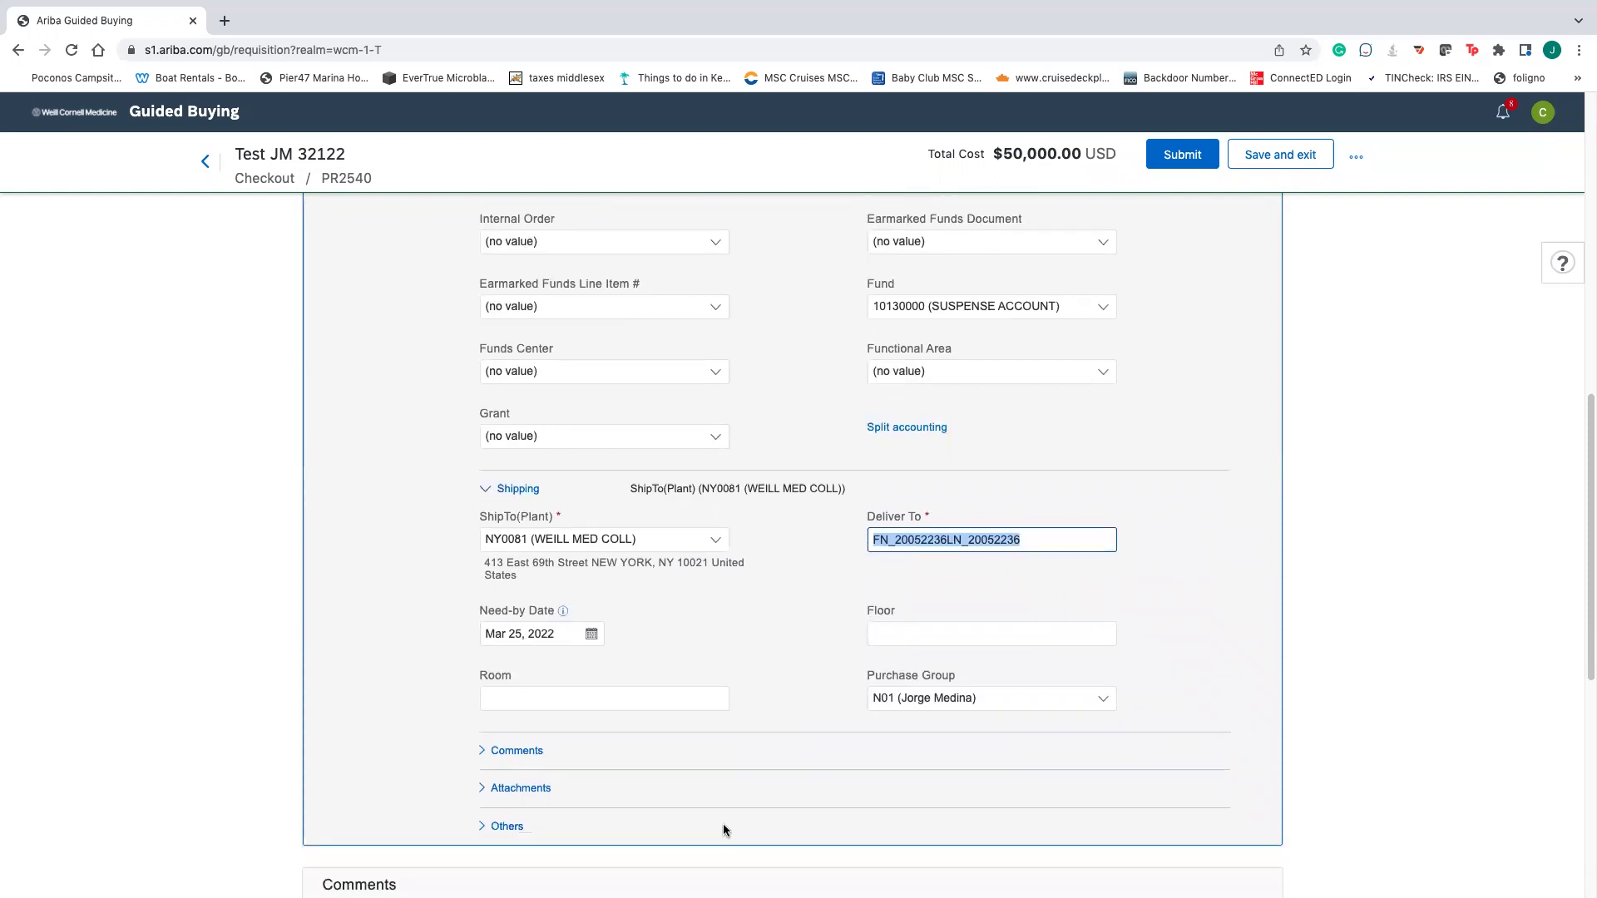
- Expand the item's Comments and Attachments sections, leaving both empty
{"action": "left_click", "coordinate": [489, 750]}
{"action": "scroll", "coordinate": [550, 771], "scroll_direction": "down", "scroll_amount": 2}
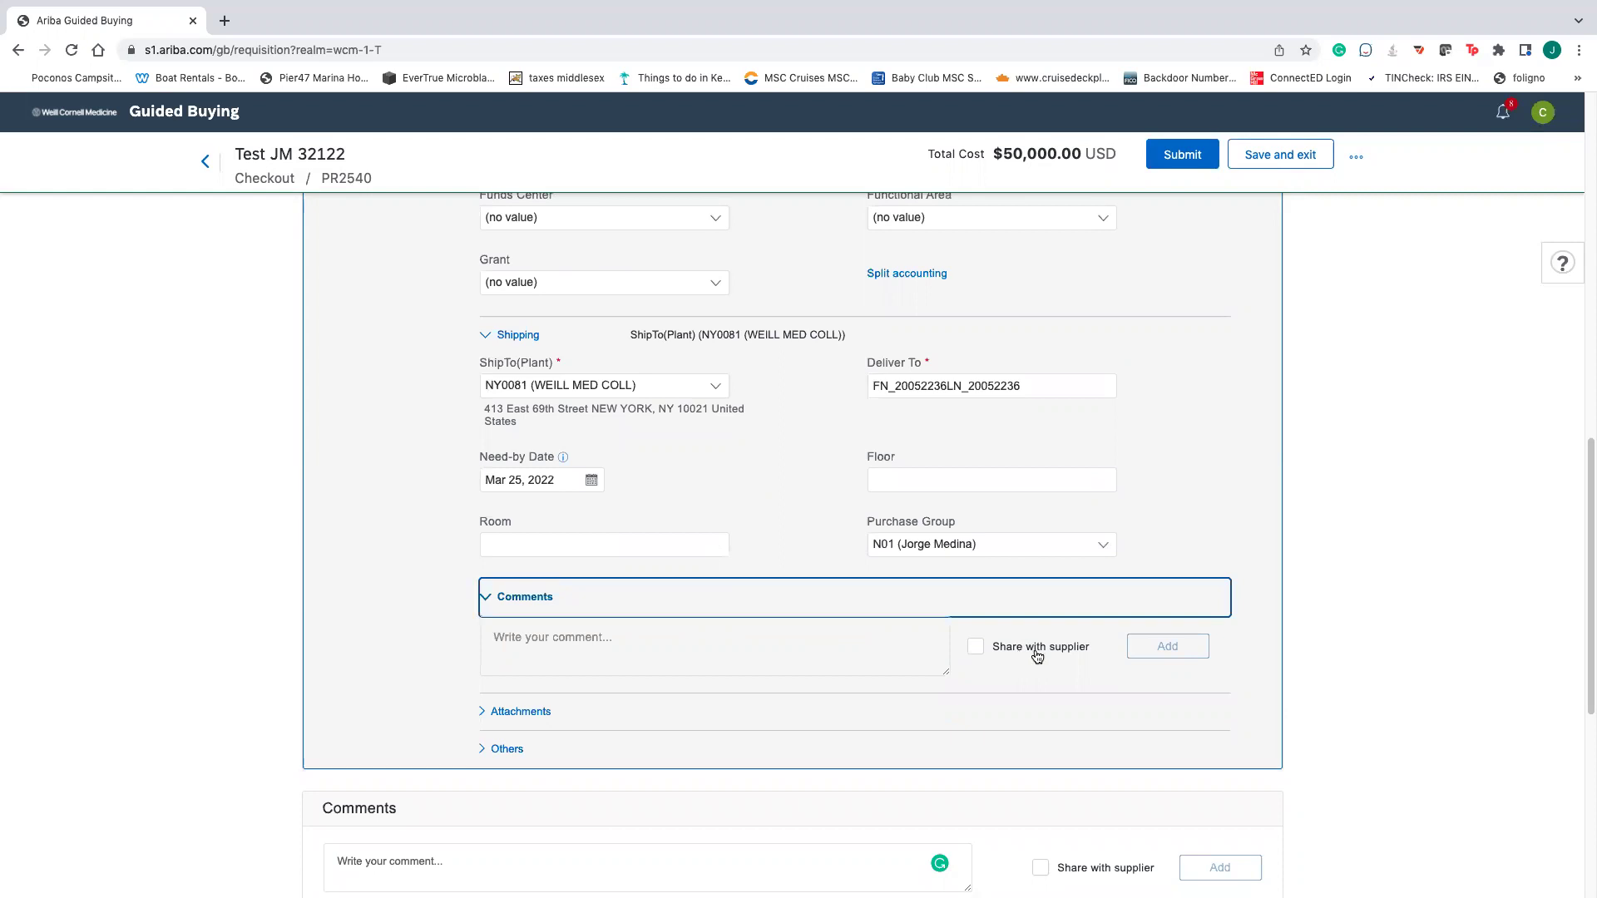
{"action": "left_click", "coordinate": [489, 712]}
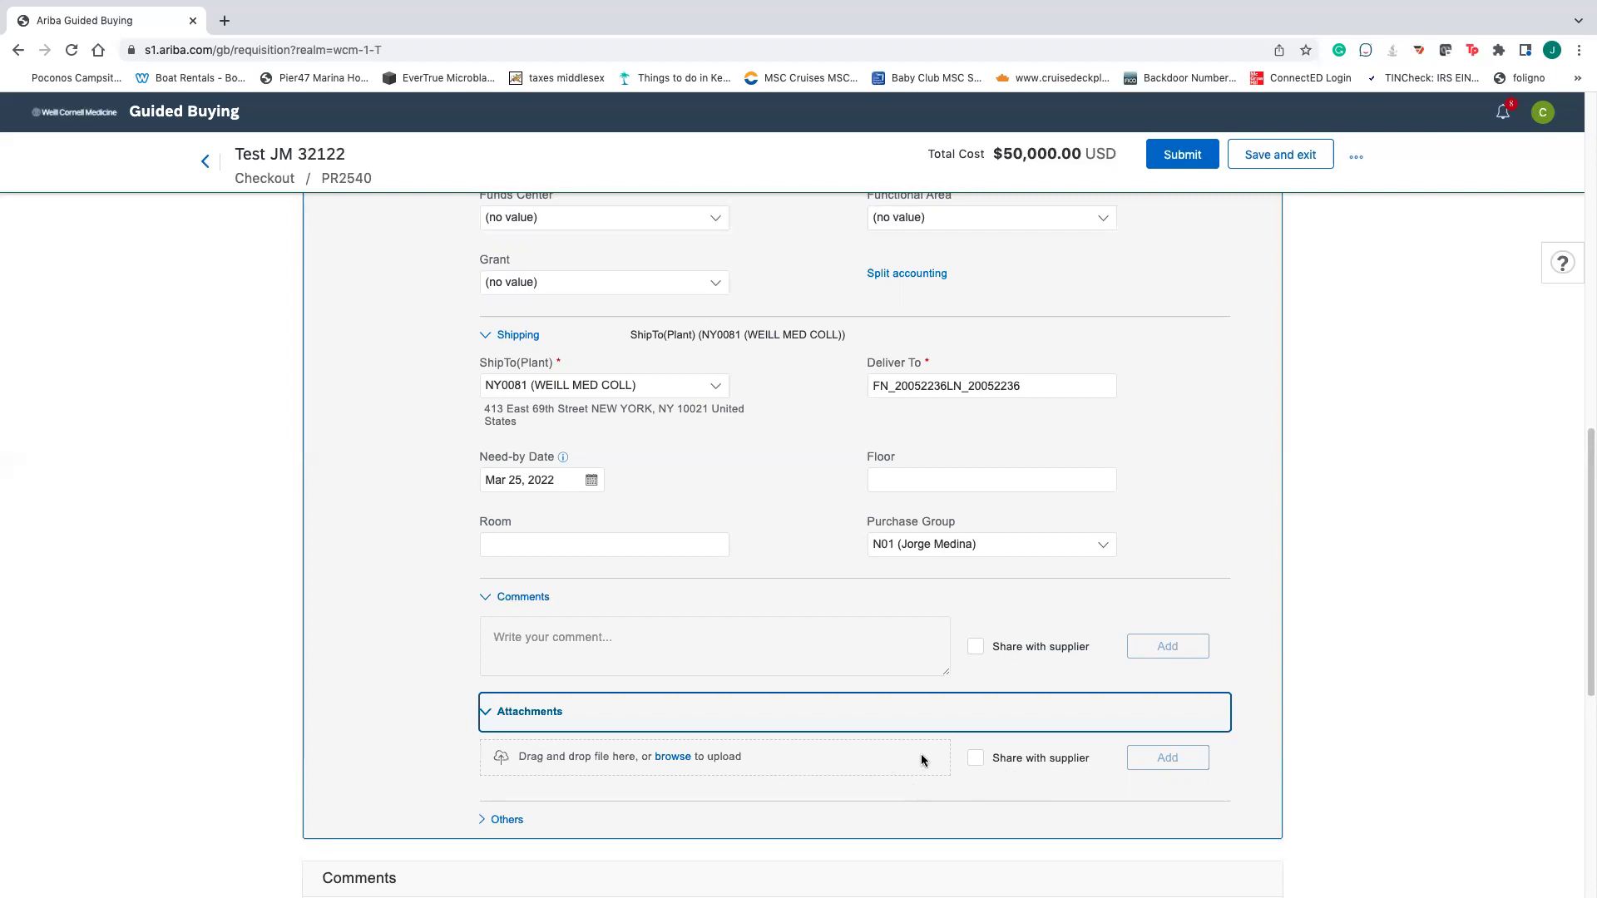
- Review the approval flow and submit requisition PR2540
{"action": "scroll", "coordinate": [679, 820], "scroll_direction": "down", "scroll_amount": 3}
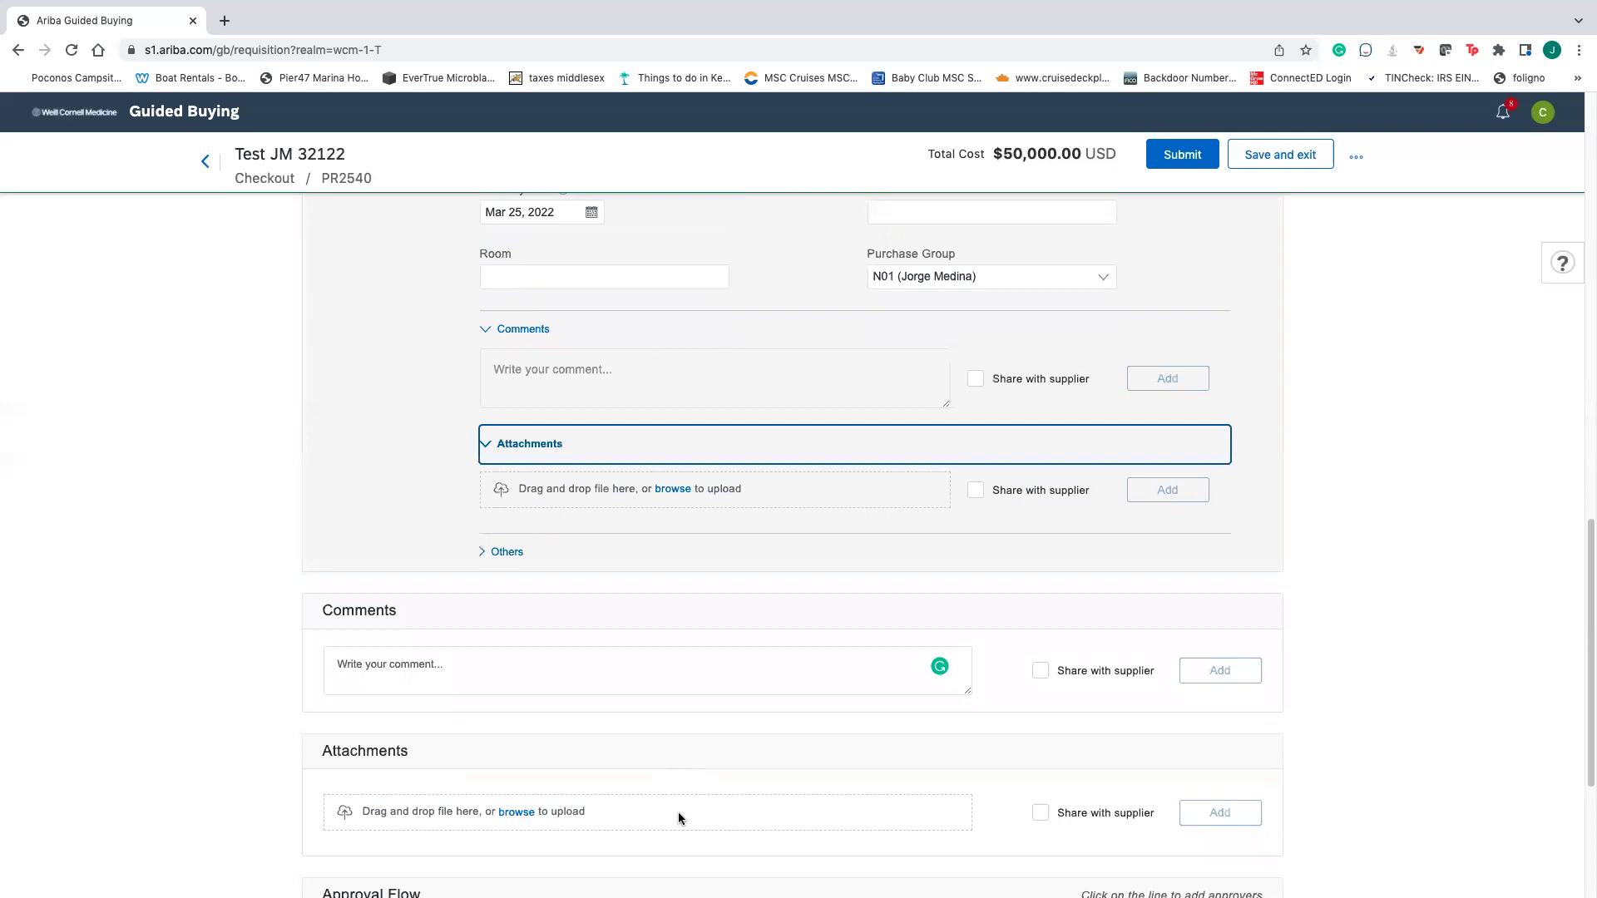
{"action": "scroll", "coordinate": [678, 818], "scroll_direction": "down", "scroll_amount": 2}
{"action": "scroll", "coordinate": [677, 812], "scroll_direction": "down", "scroll_amount": 2}
{"action": "left_click", "coordinate": [1182, 155]}
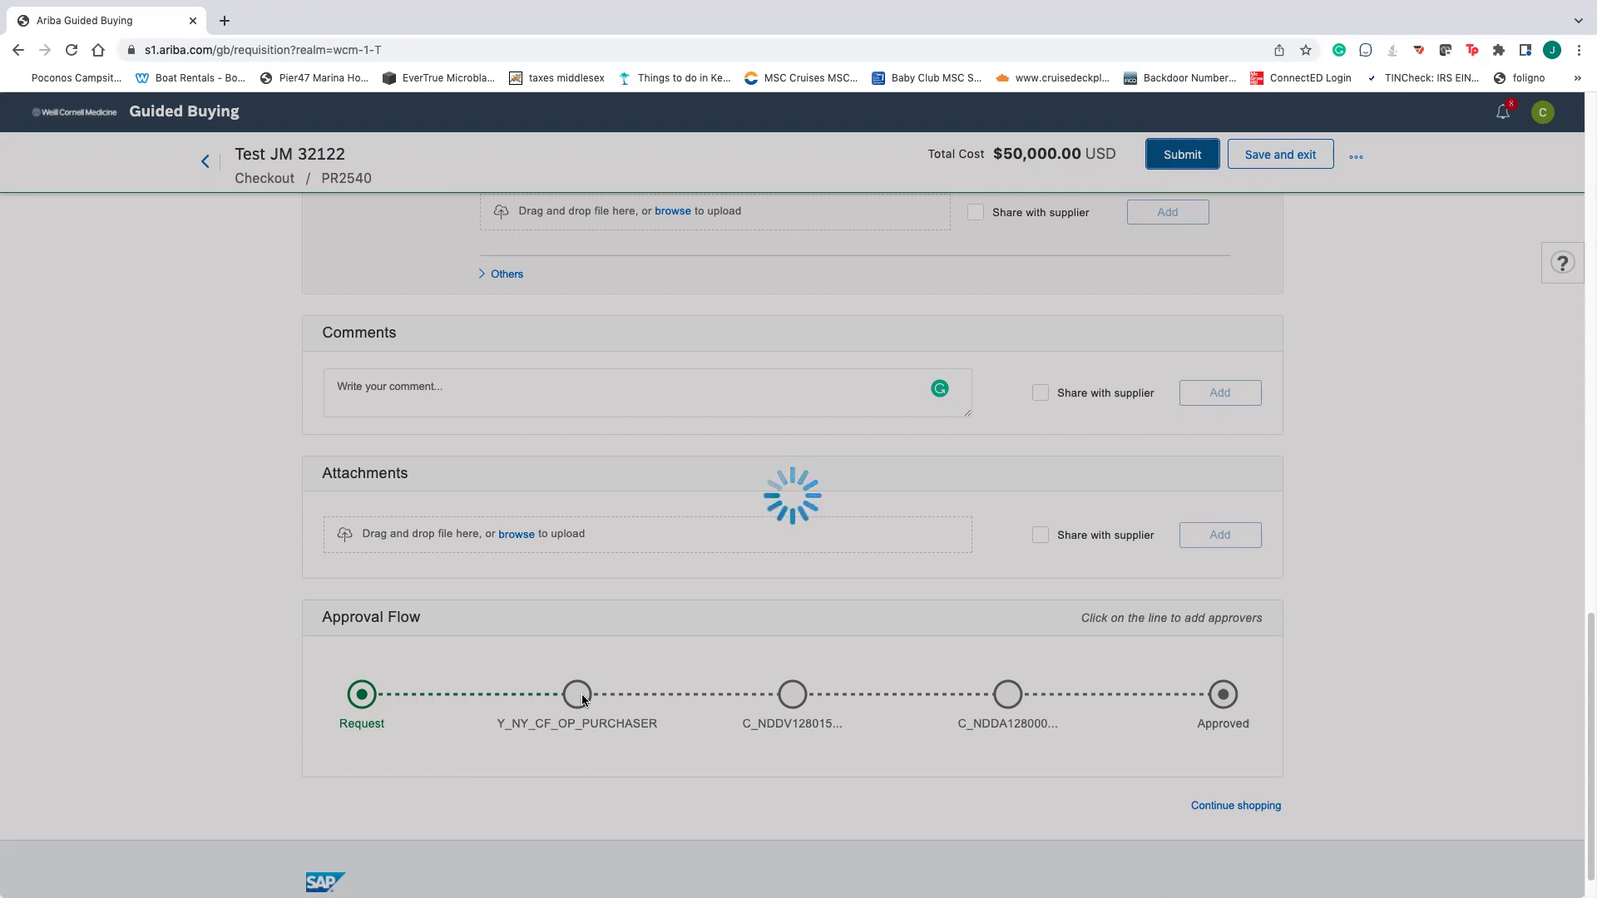
- Reload the stuck PR2540 checkout page so the NY Supplier Quotes Policy warning appears
{"action": "scroll", "coordinate": [600, 680], "scroll_direction": "up", "scroll_amount": 15}
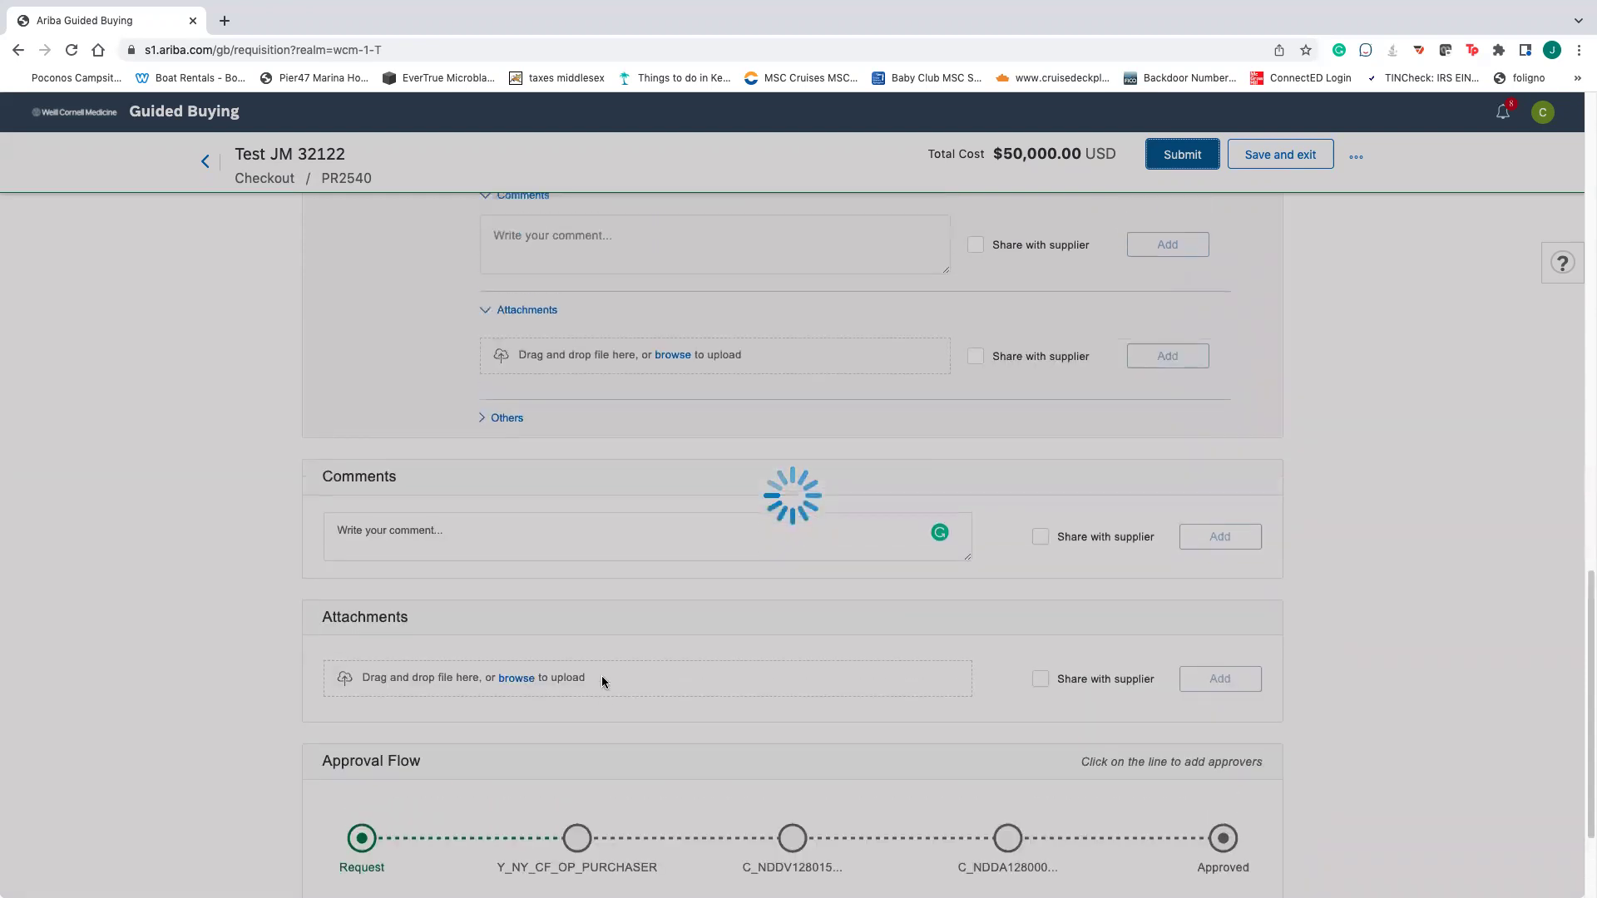
{"action": "scroll", "coordinate": [653, 658], "scroll_direction": "up", "scroll_amount": 4}
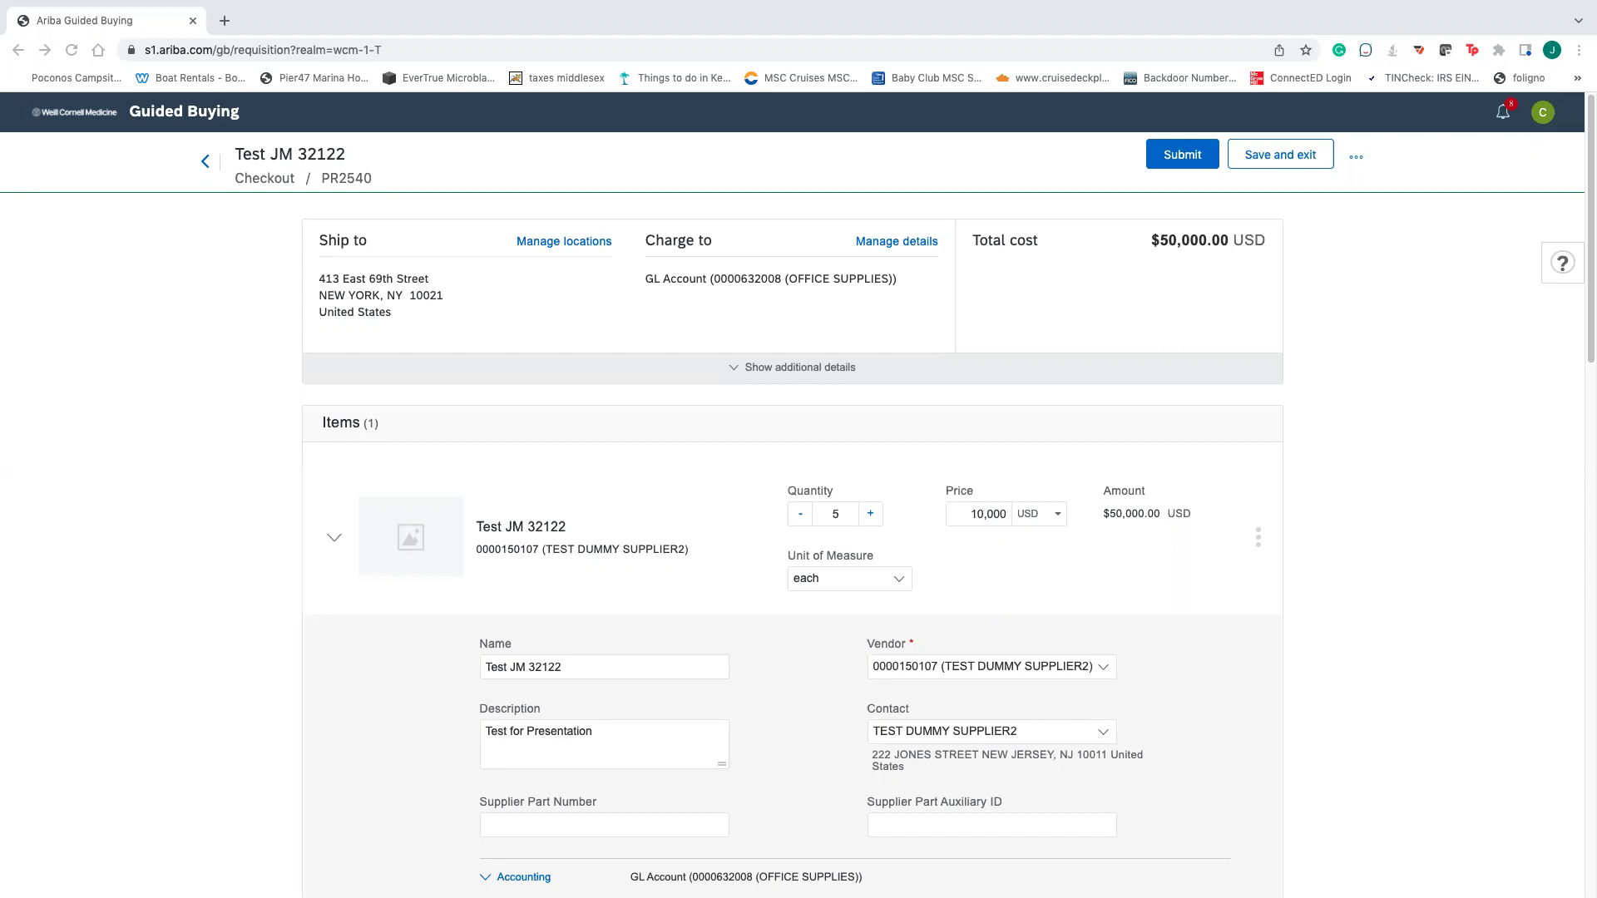
{"action": "scroll", "coordinate": [1209, 314], "scroll_direction": "down", "scroll_amount": 1}
{"action": "scroll", "coordinate": [1209, 315], "scroll_direction": "down", "scroll_amount": 15}
{"action": "scroll", "coordinate": [1209, 315], "scroll_direction": "up", "scroll_amount": 16}
{"action": "left_click", "coordinate": [84, 121]}
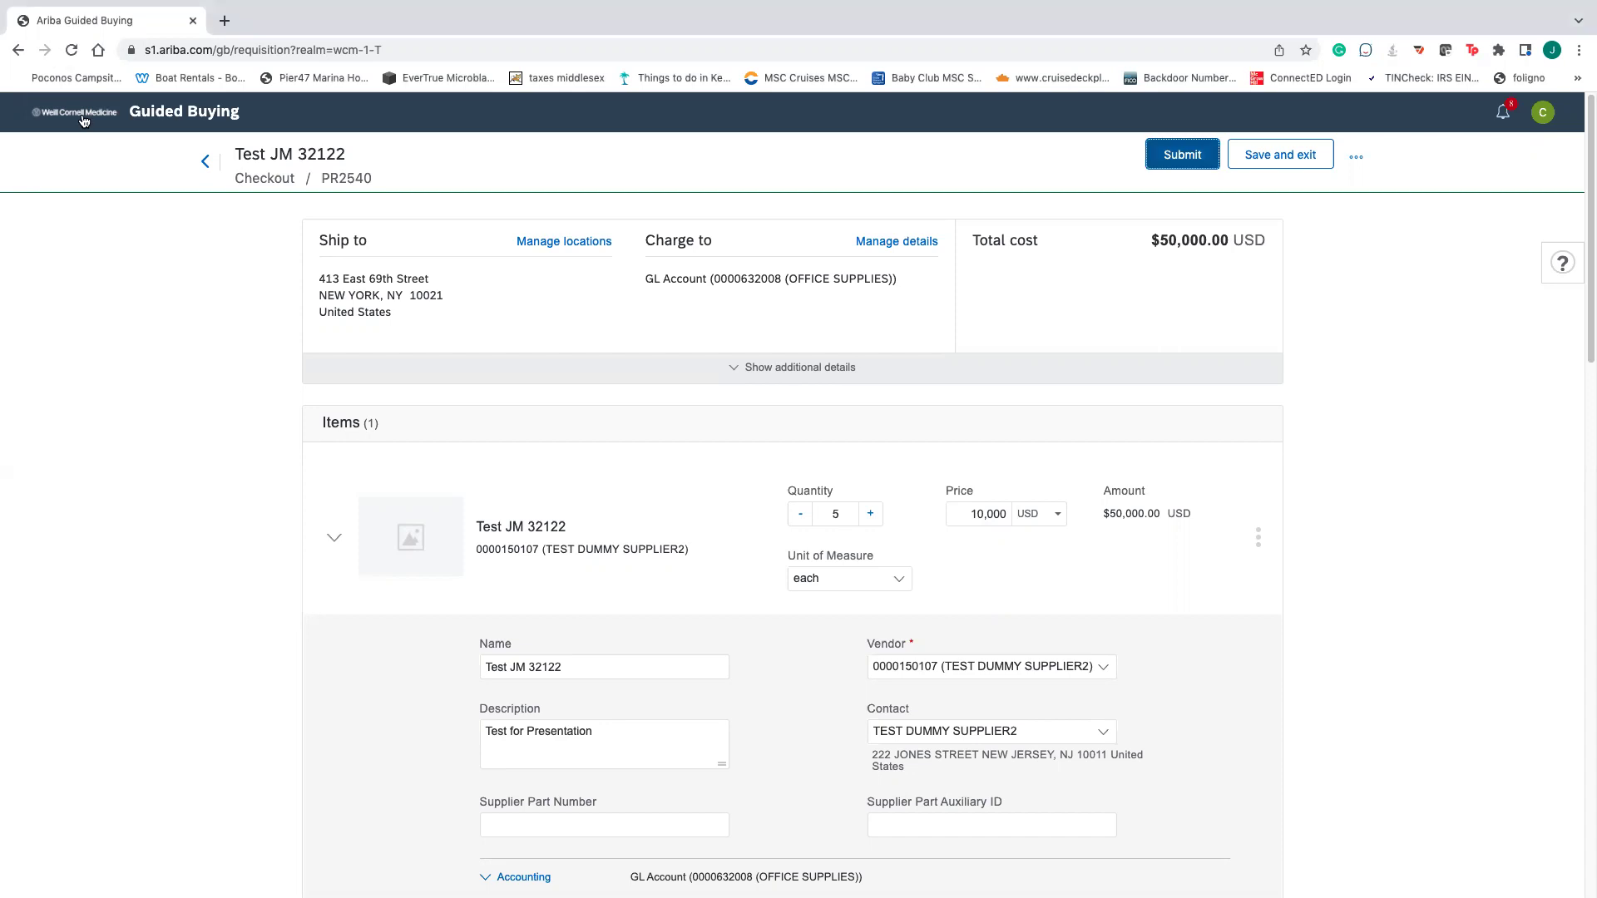
{"action": "left_click", "coordinate": [71, 50]}
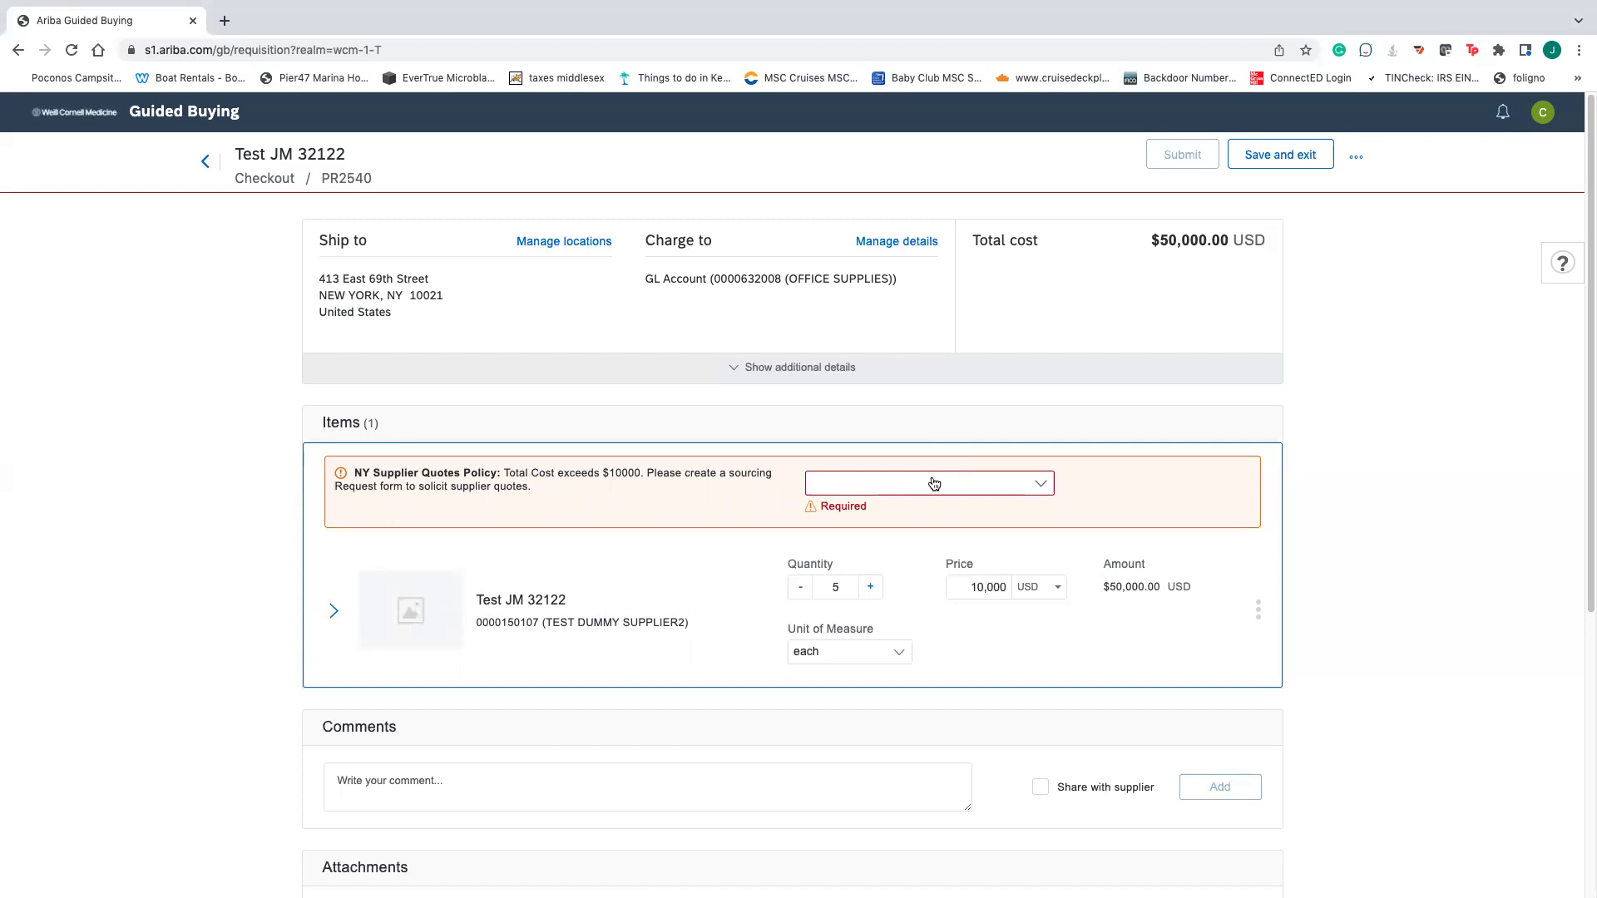
- Set the justification to Approved Sole Source Justification
{"action": "left_click", "coordinate": [934, 484]}
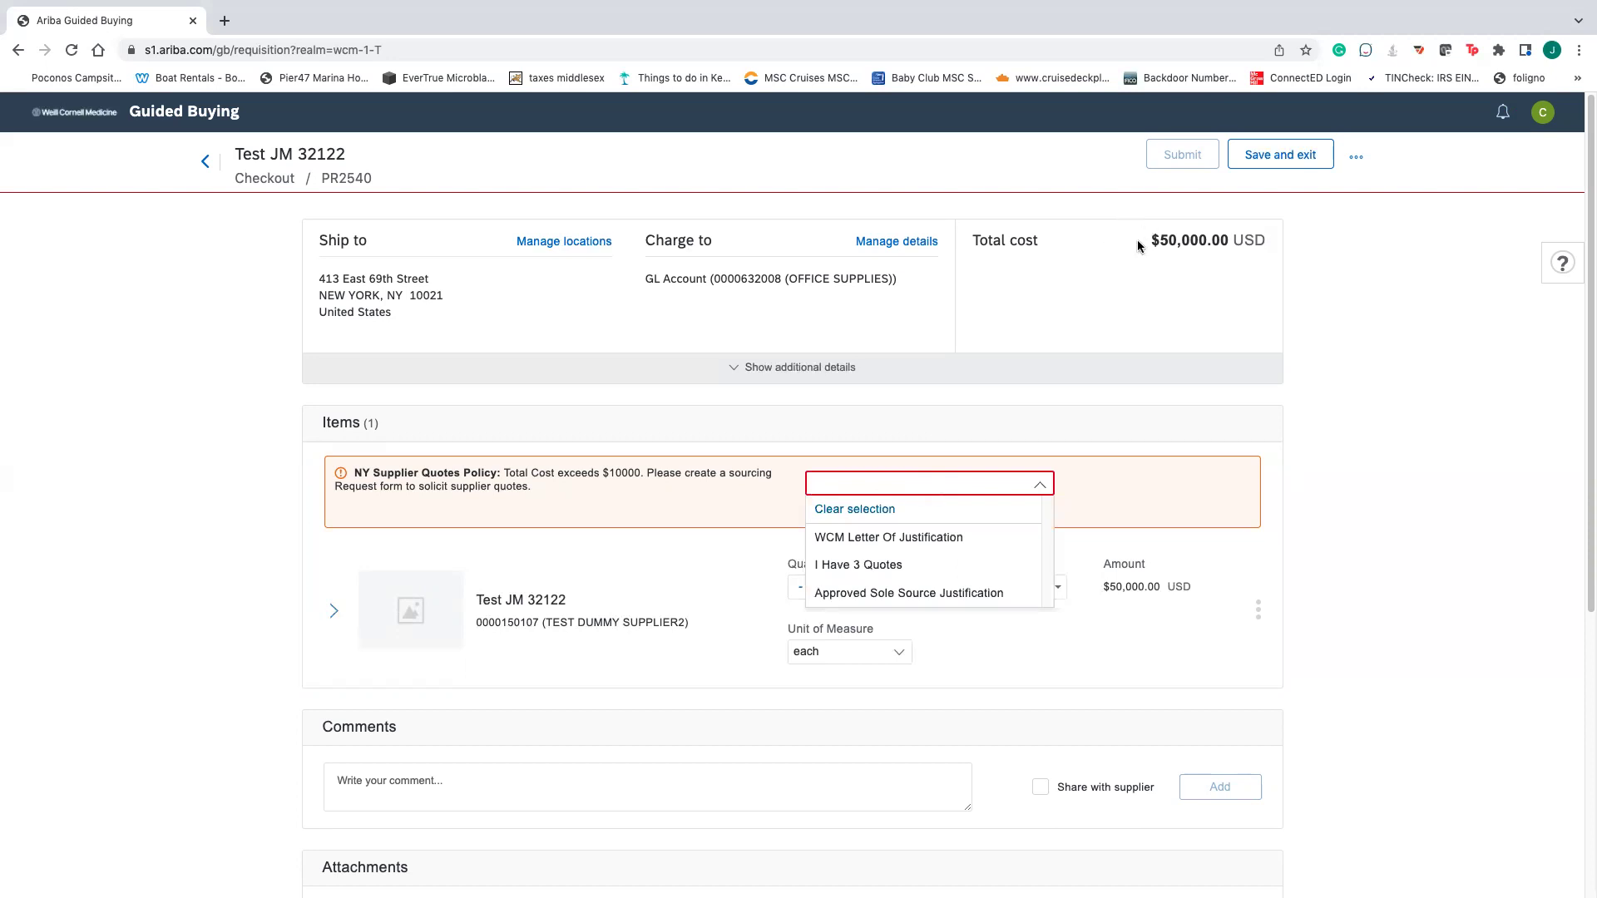
{"action": "left_click", "coordinate": [656, 558]}
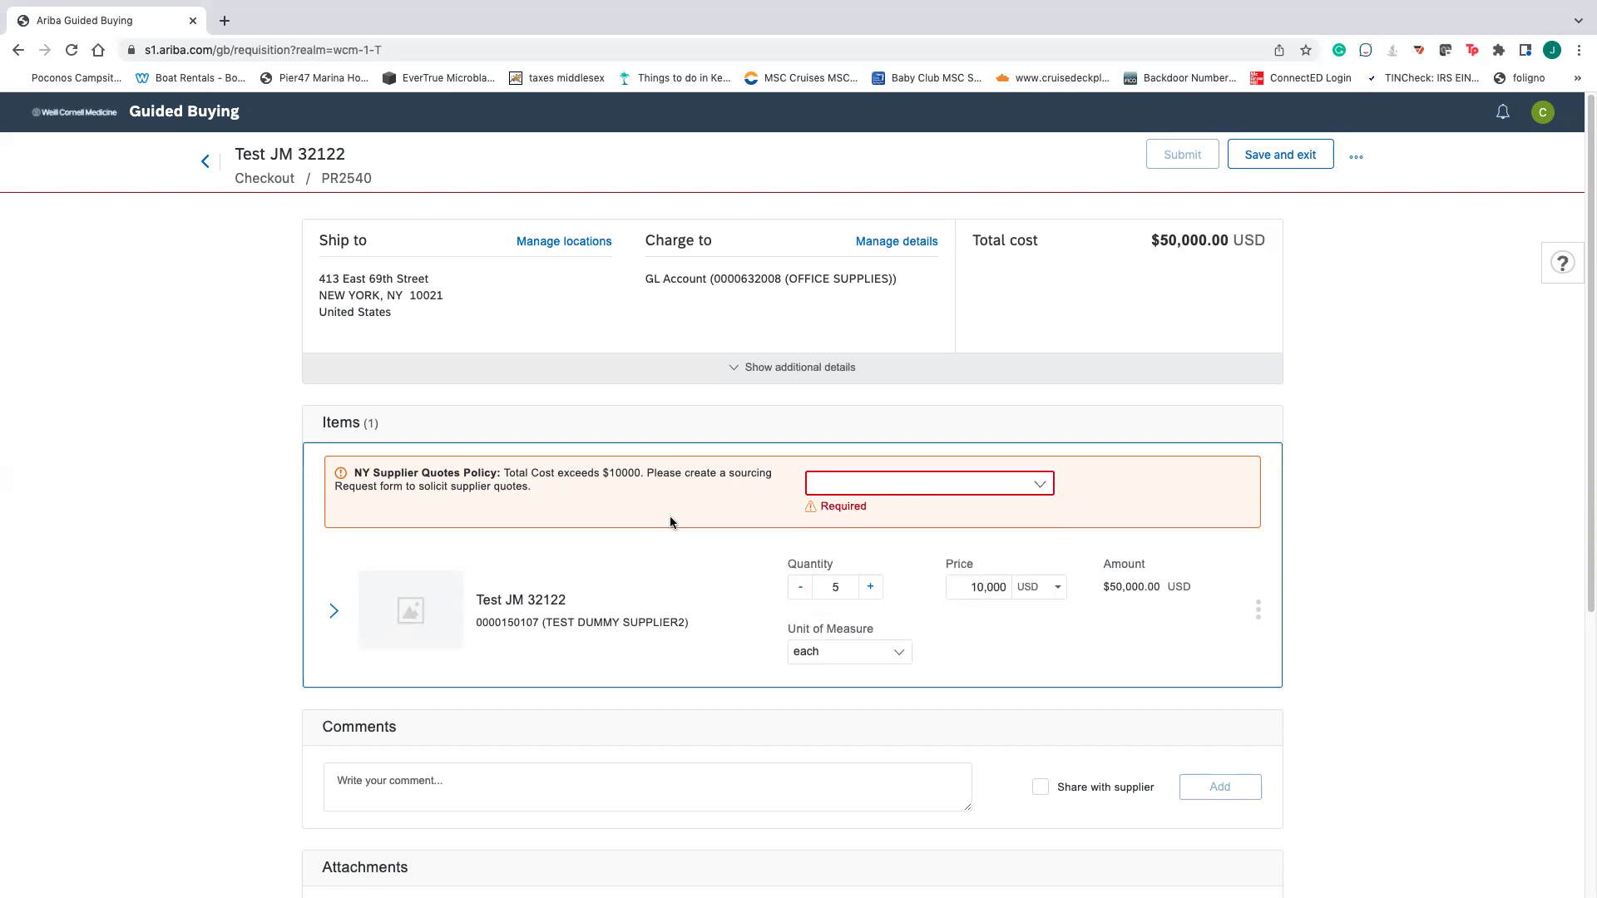
{"action": "left_click", "coordinate": [880, 486]}
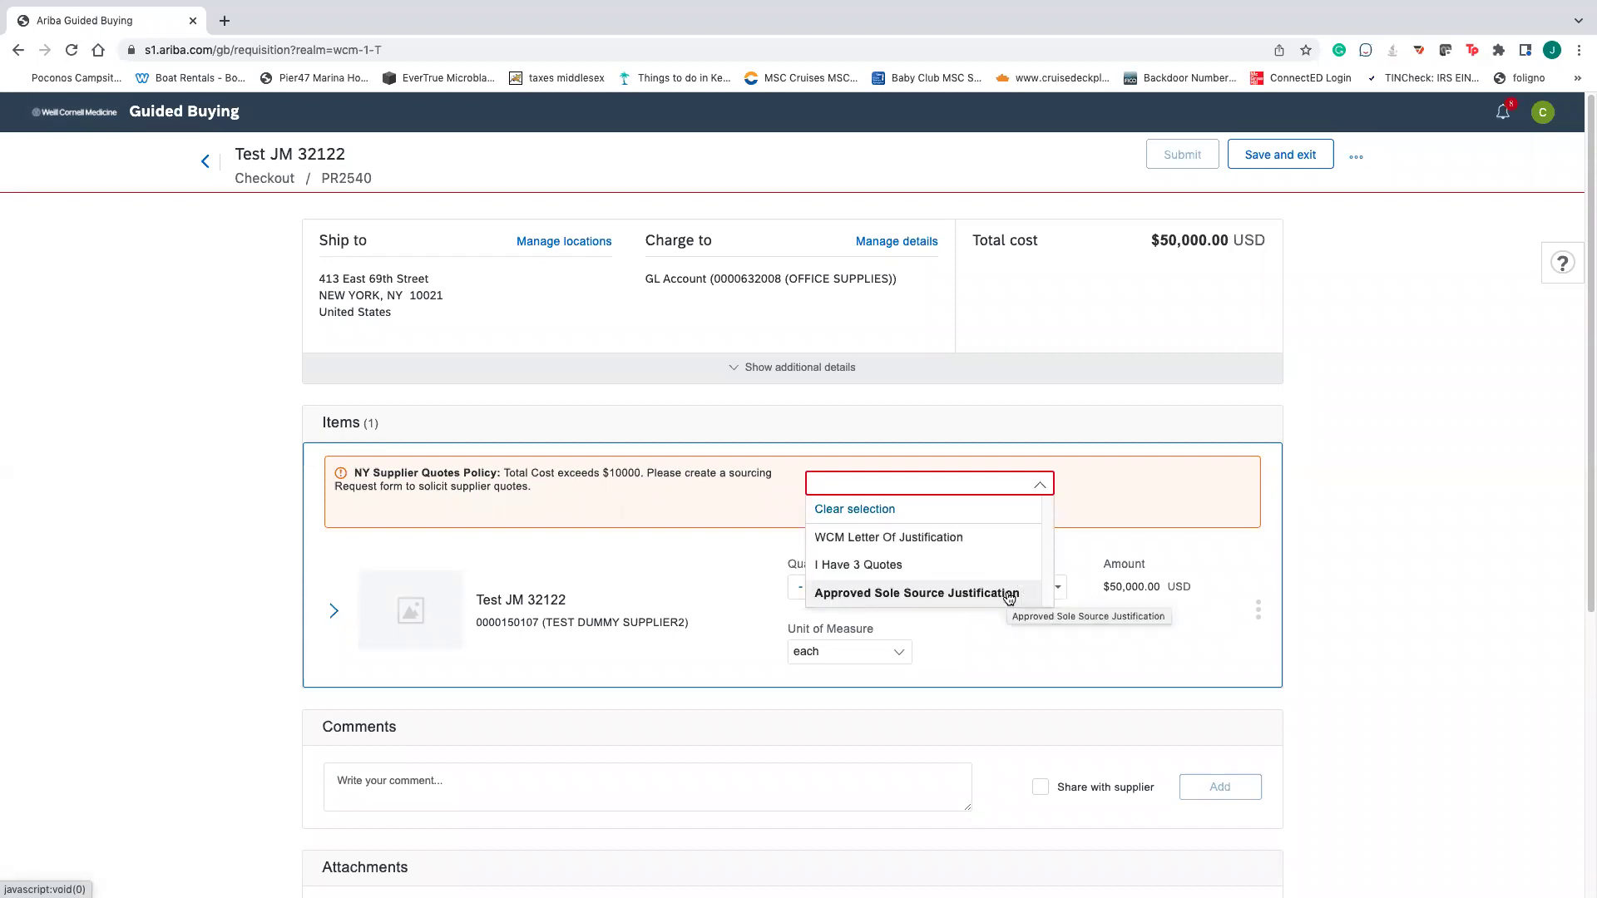
{"action": "left_click", "coordinate": [890, 592]}
{"action": "left_click", "coordinate": [890, 592]}
- Submit PR2540 and return to the home page, where it shows as Submitted
{"action": "scroll", "coordinate": [1497, 624], "scroll_direction": "down", "scroll_amount": 5}
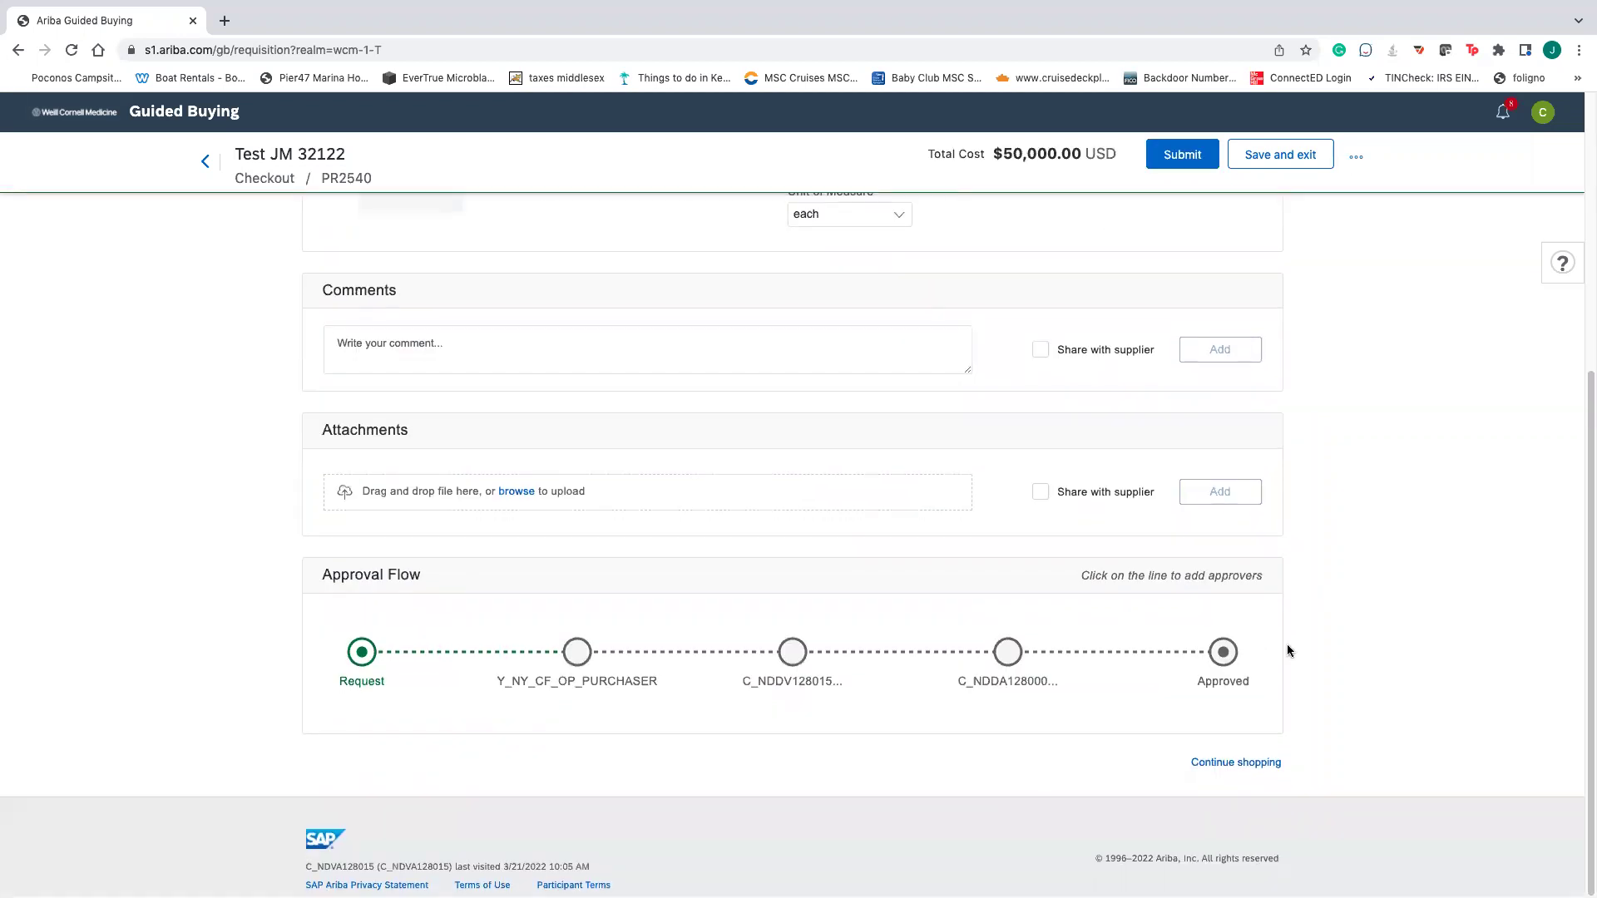
{"action": "left_click", "coordinate": [1180, 158]}
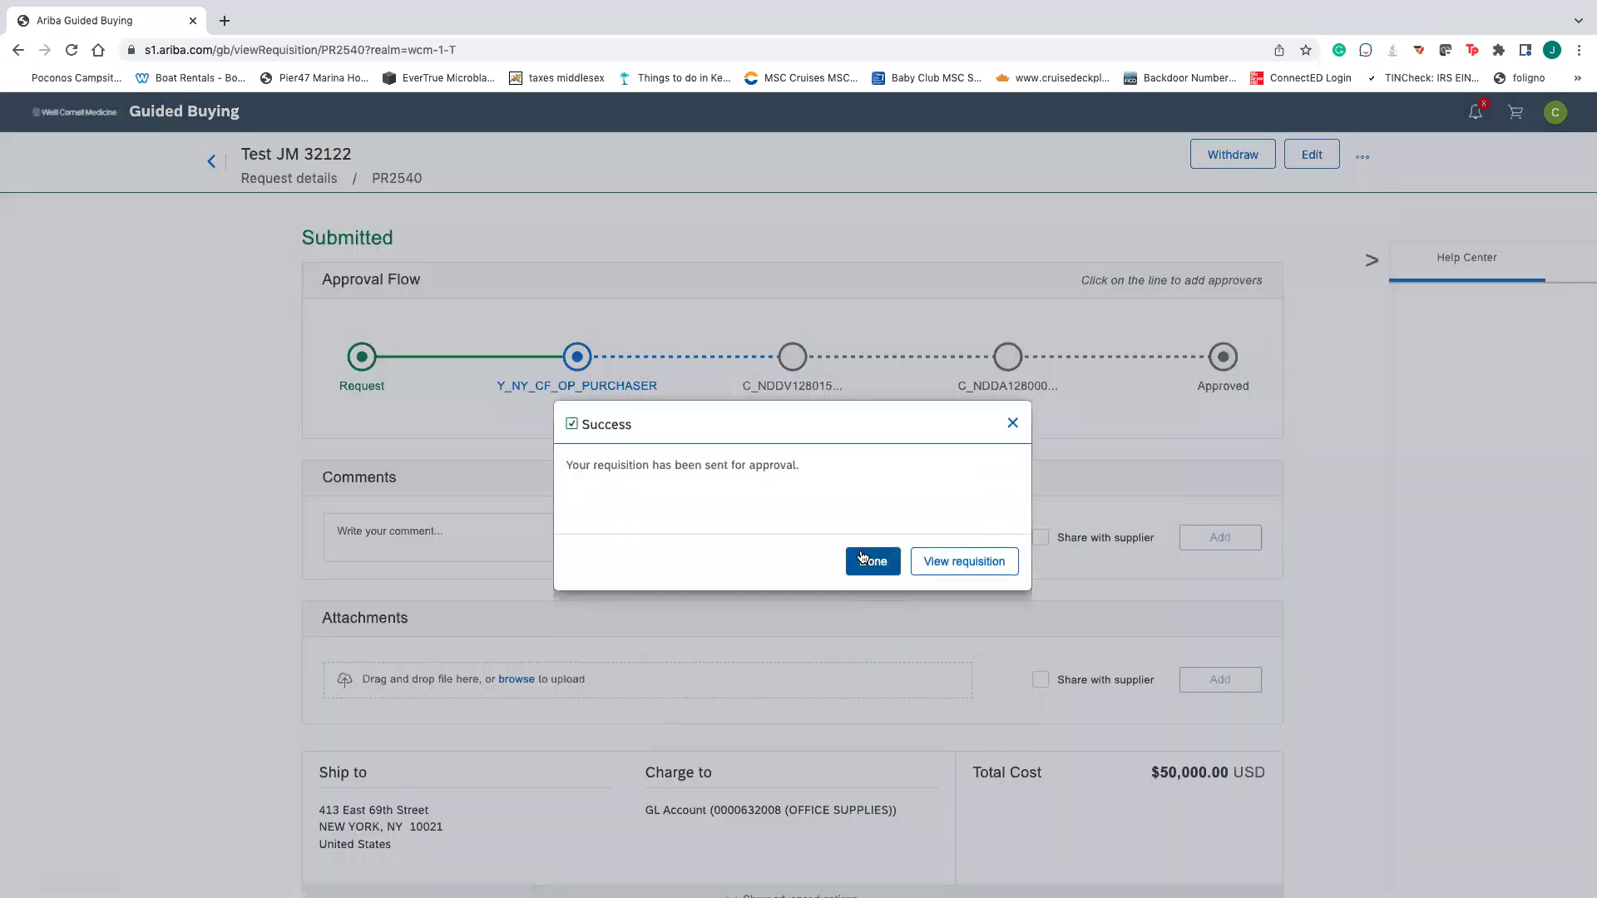
{"action": "left_click", "coordinate": [862, 557]}
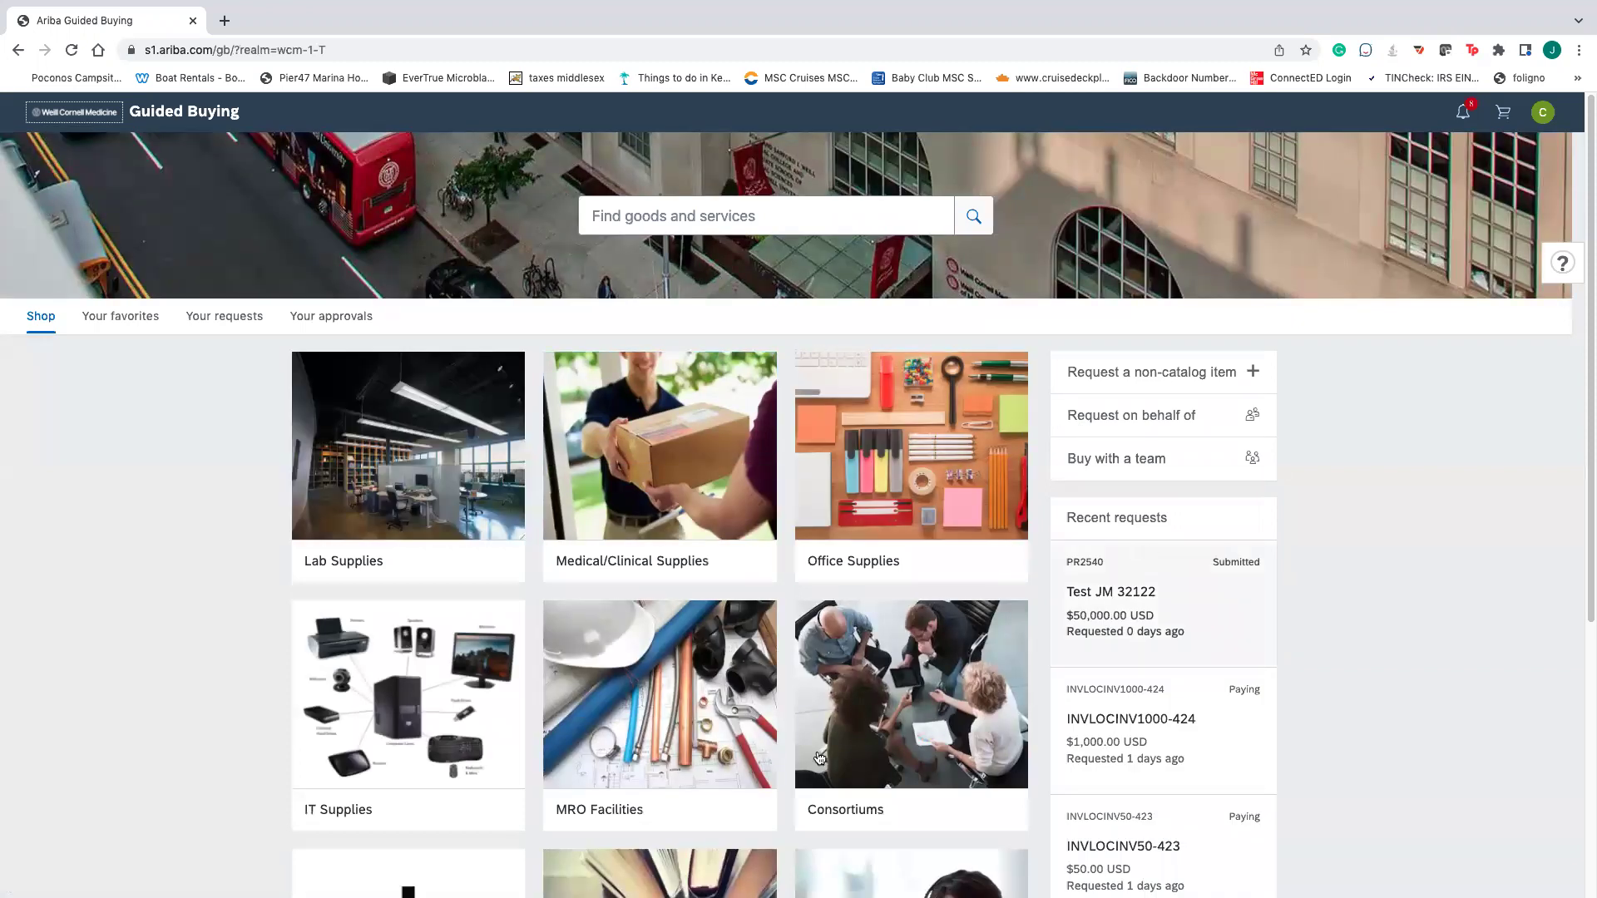
{"action": "scroll", "coordinate": [805, 753], "scroll_direction": "down", "scroll_amount": 4}
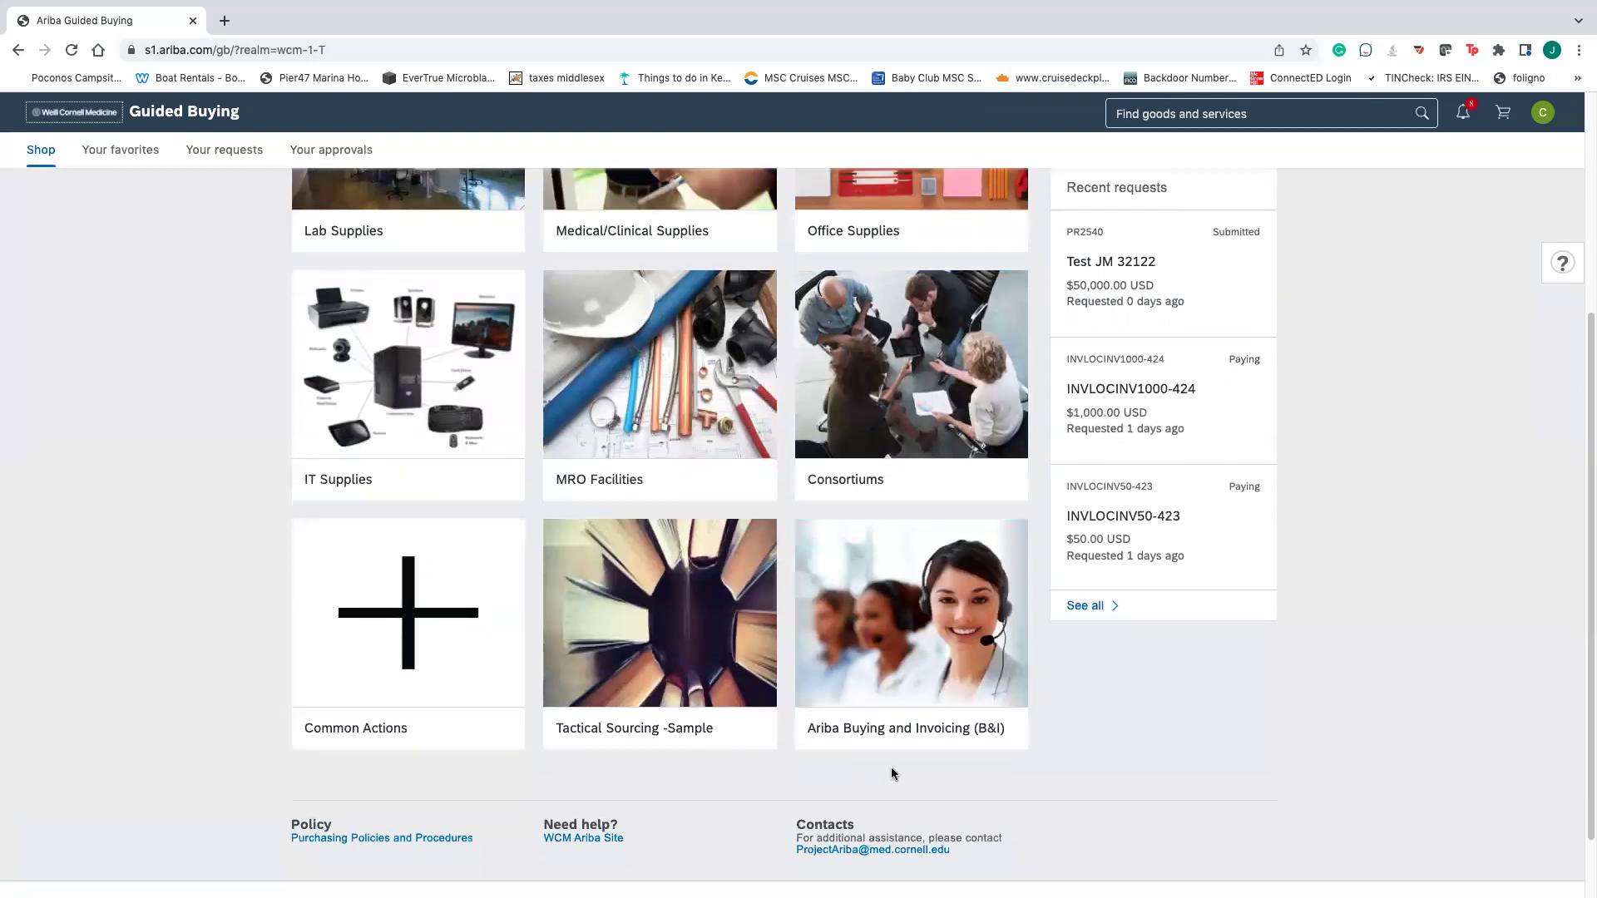
{"action": "scroll", "coordinate": [1071, 711], "scroll_direction": "up", "scroll_amount": 1}
{"action": "scroll", "coordinate": [1048, 710], "scroll_direction": "up", "scroll_amount": 1}
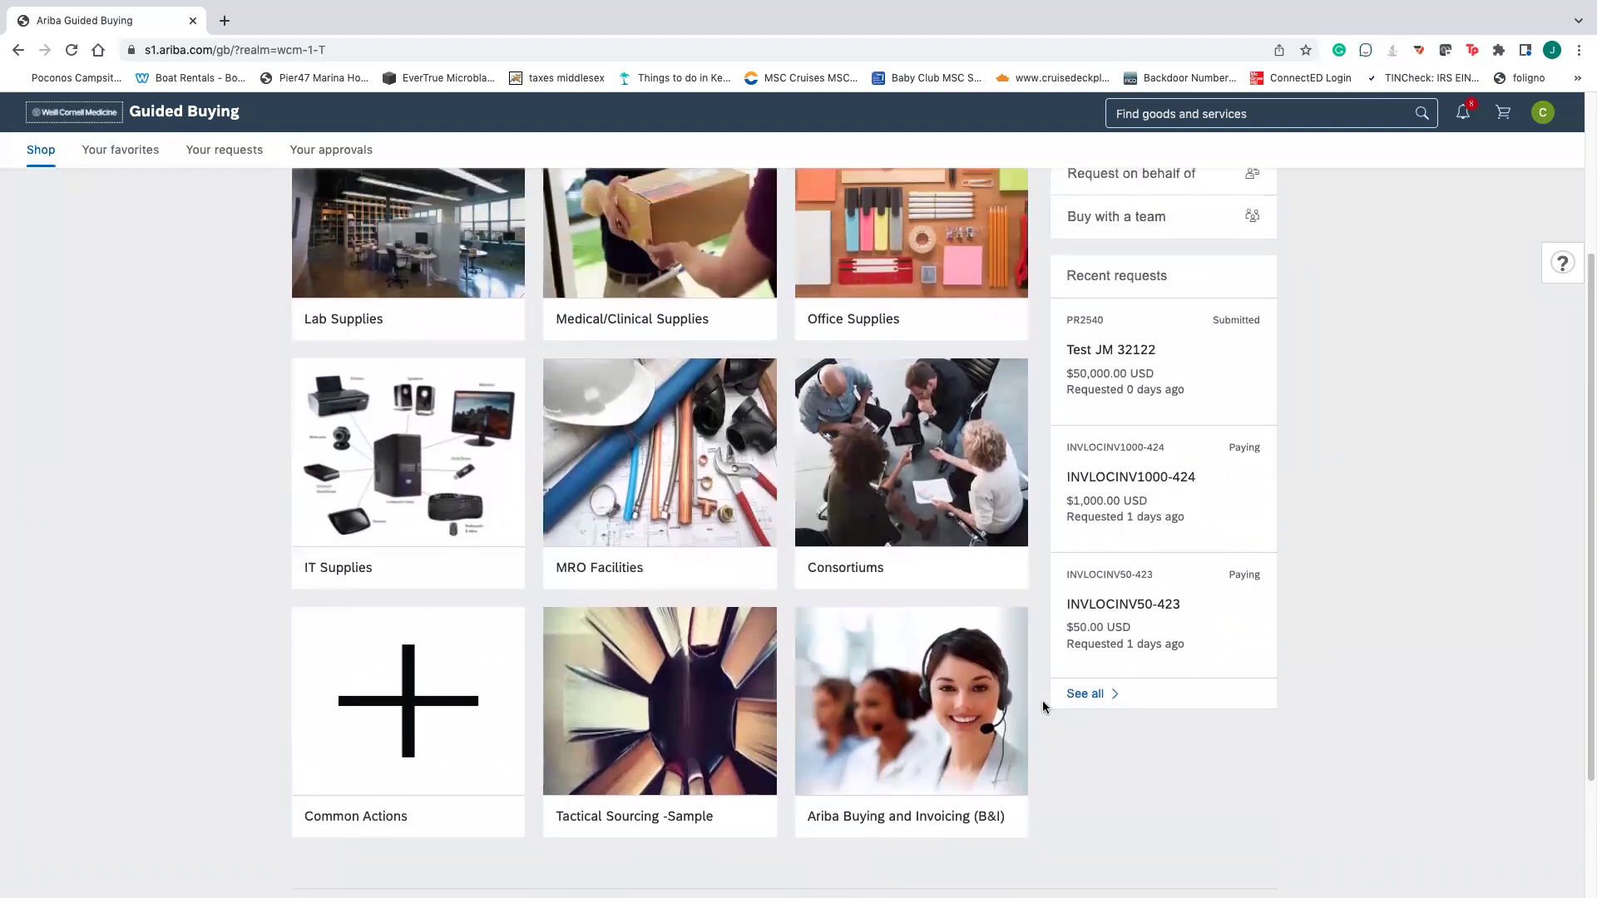
{"action": "scroll", "coordinate": [1046, 708], "scroll_direction": "up", "scroll_amount": 1}
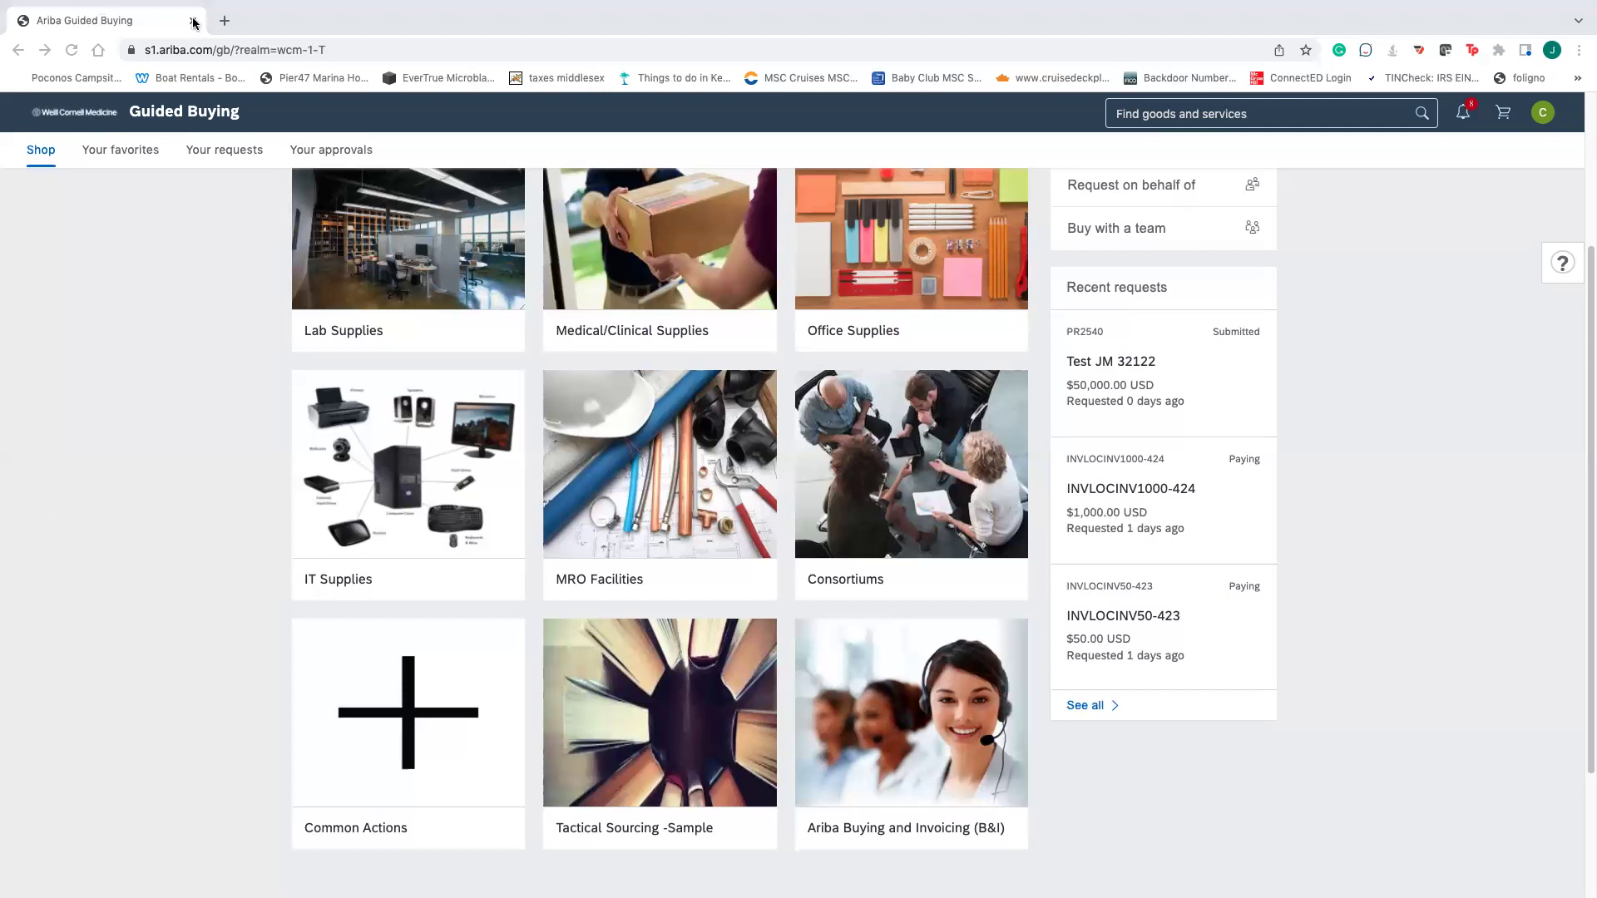
- Open Common Actions, try the Line of Credit Request form, then go back and dismiss its error
{"action": "left_click", "coordinate": [374, 711]}
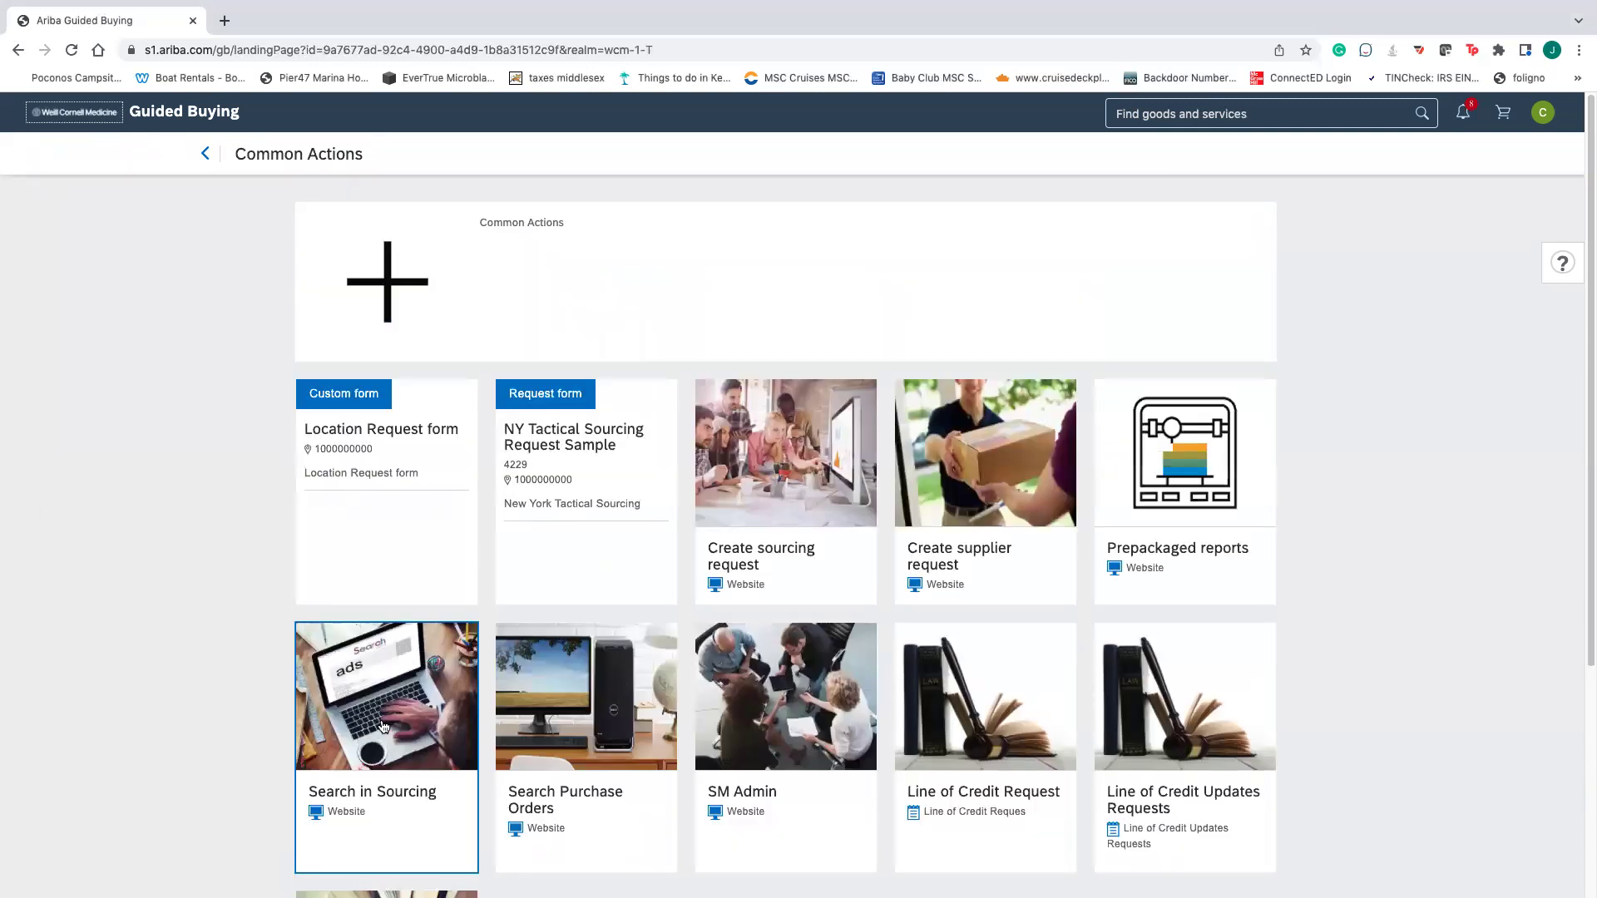
{"action": "scroll", "coordinate": [665, 686], "scroll_direction": "down", "scroll_amount": 2}
{"action": "scroll", "coordinate": [670, 687], "scroll_direction": "down", "scroll_amount": 1}
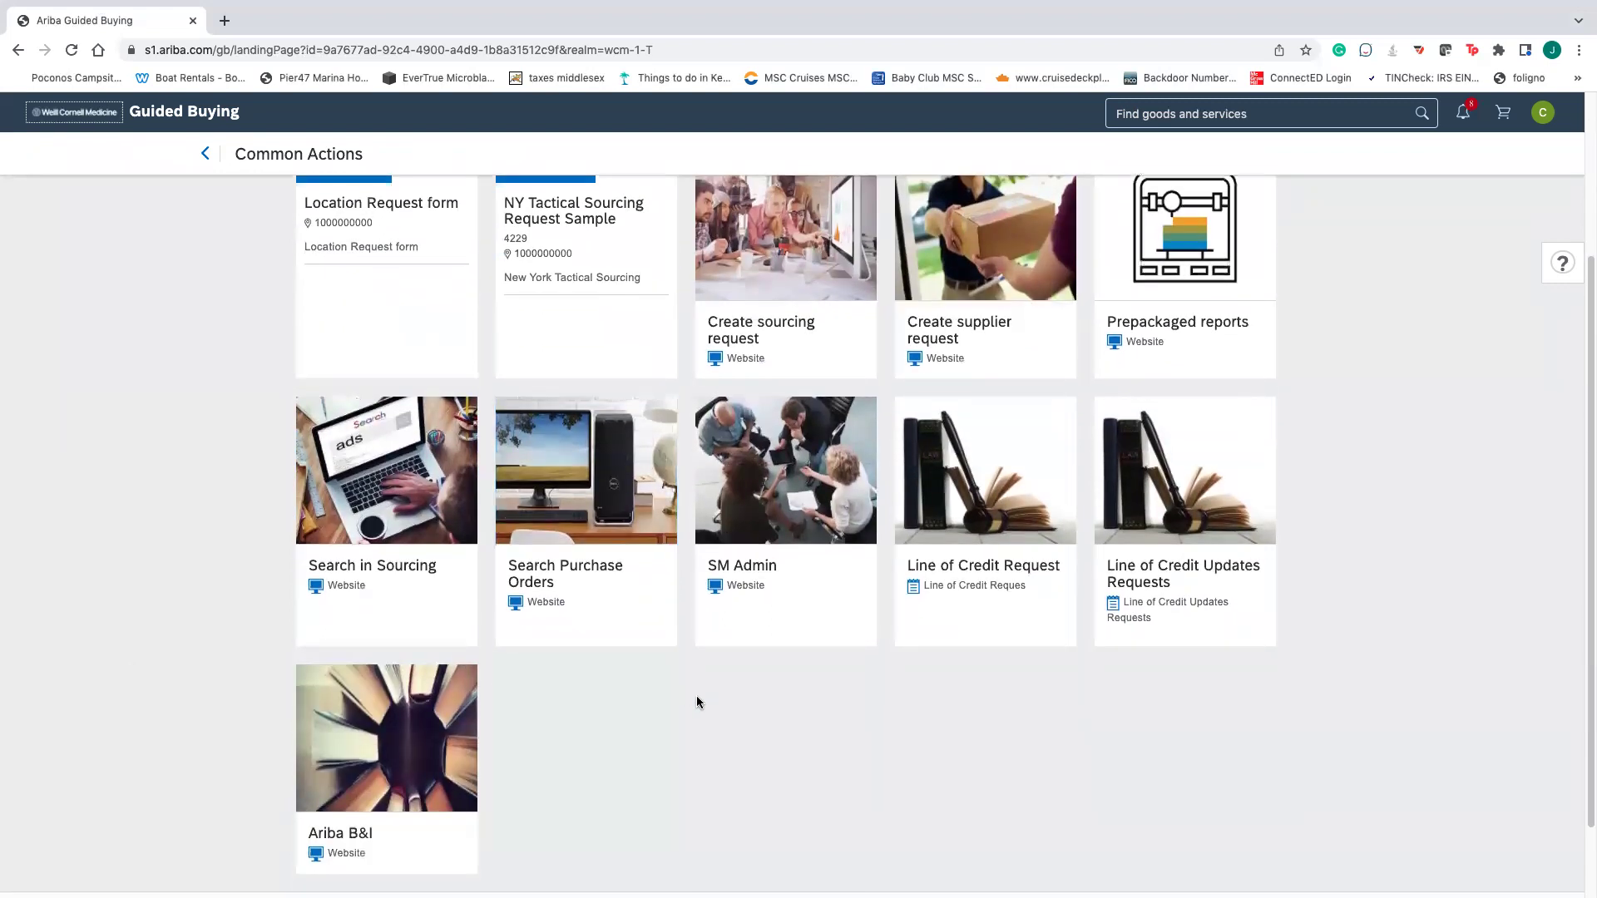
{"action": "left_click", "coordinate": [989, 545]}
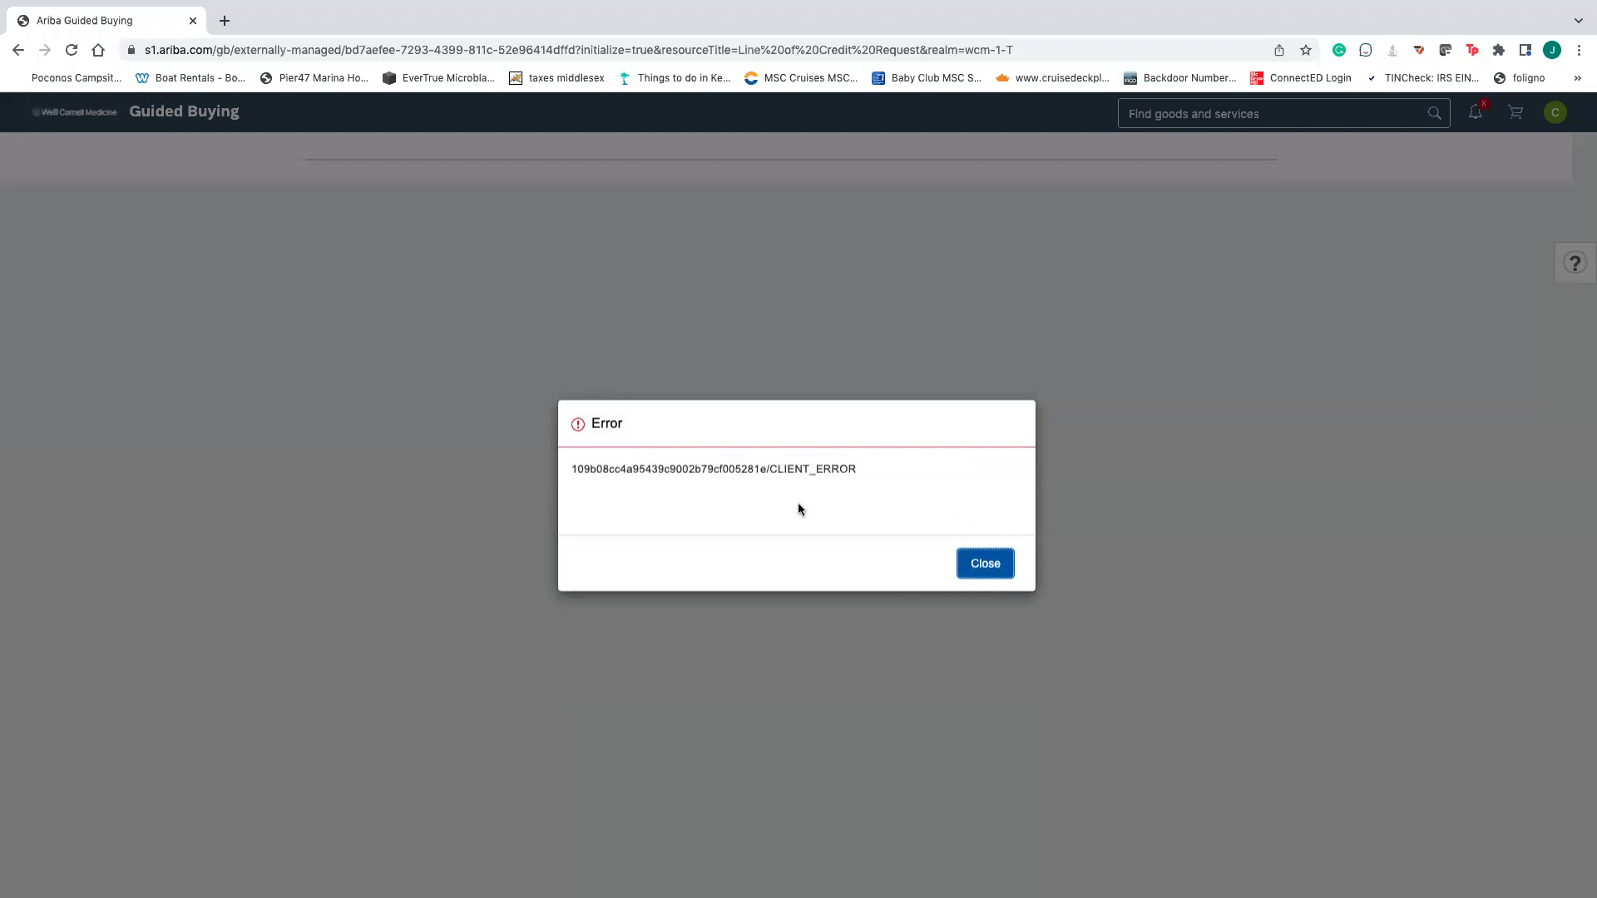
{"action": "left_click", "coordinate": [18, 52]}
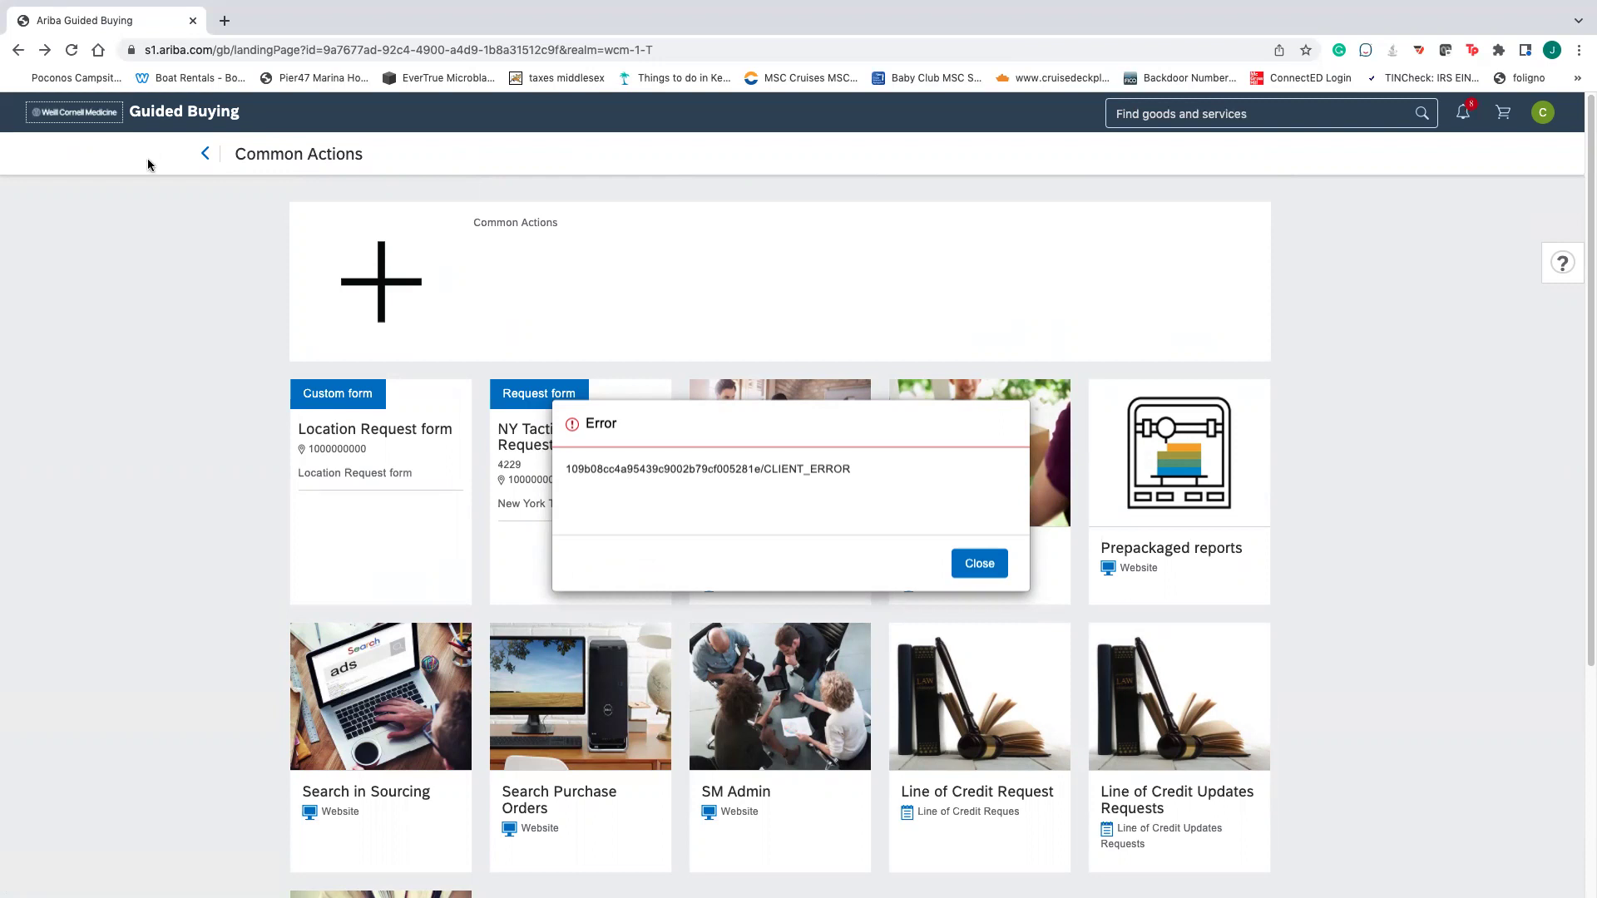
{"action": "left_click", "coordinate": [203, 156]}
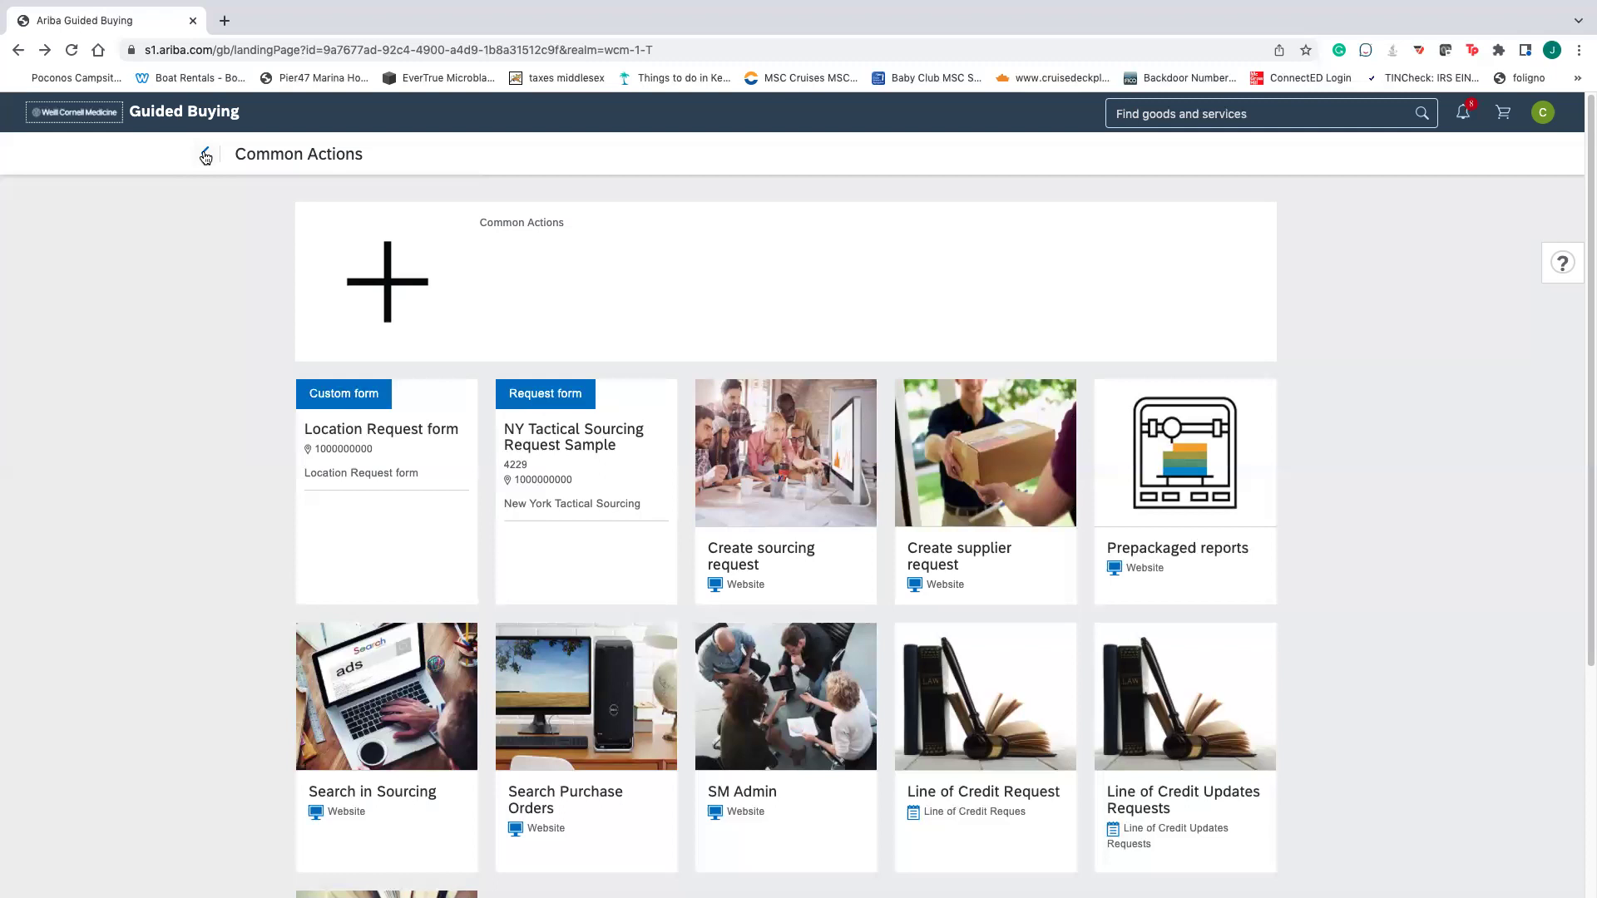
- Leave Common Actions for the home page and open the full Recent requests list
{"action": "left_click", "coordinate": [204, 156]}
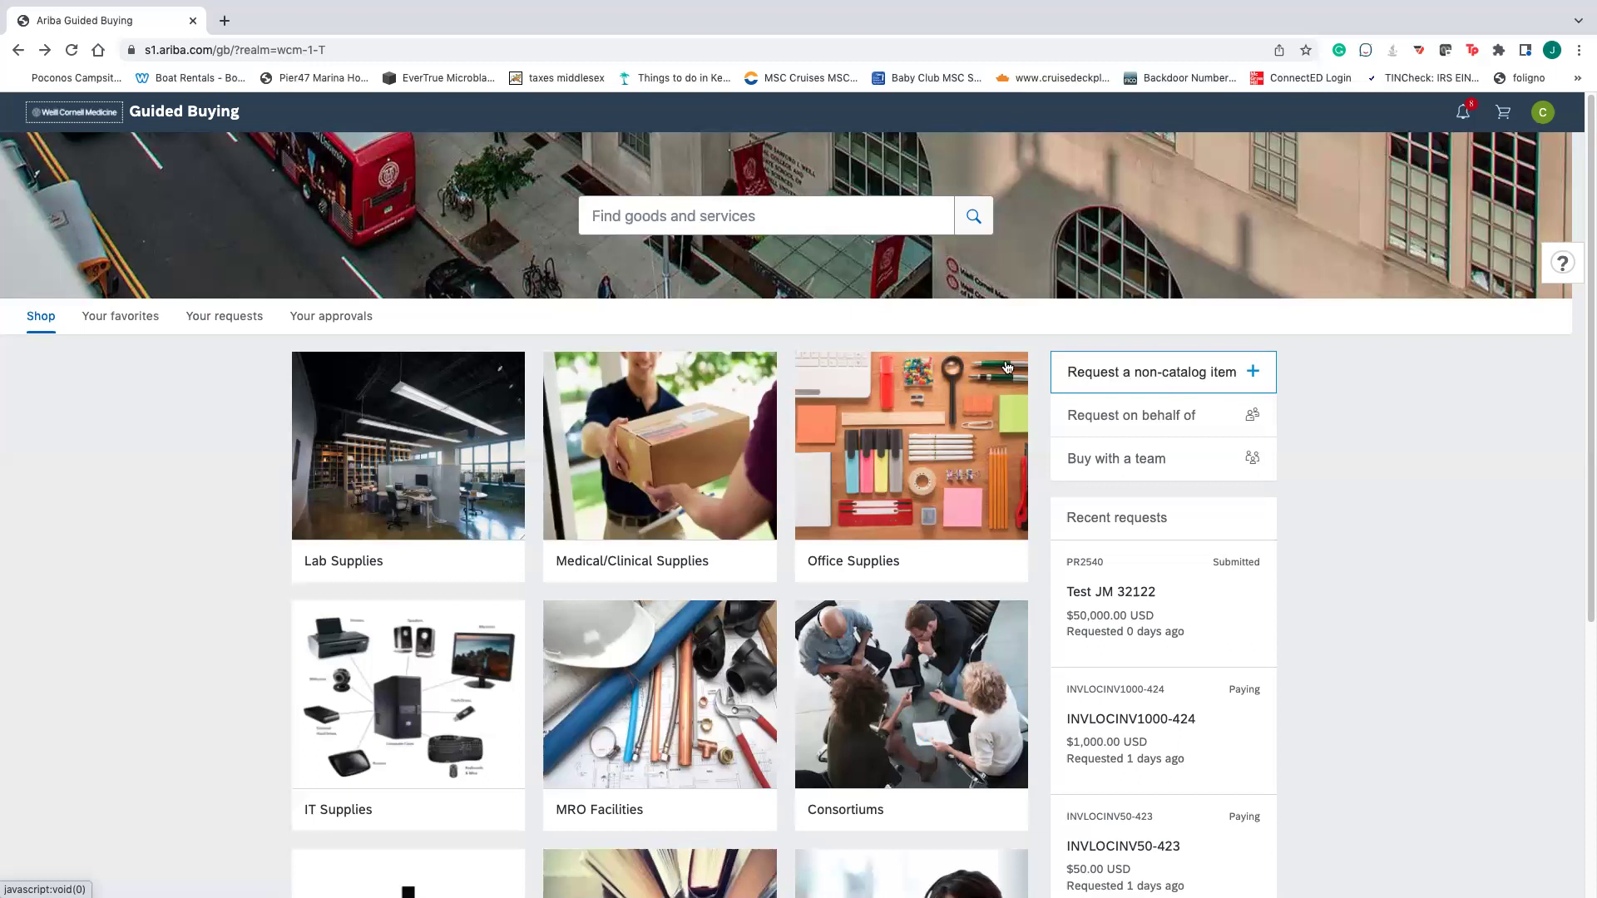
{"action": "scroll", "coordinate": [1248, 740], "scroll_direction": "down", "scroll_amount": 5}
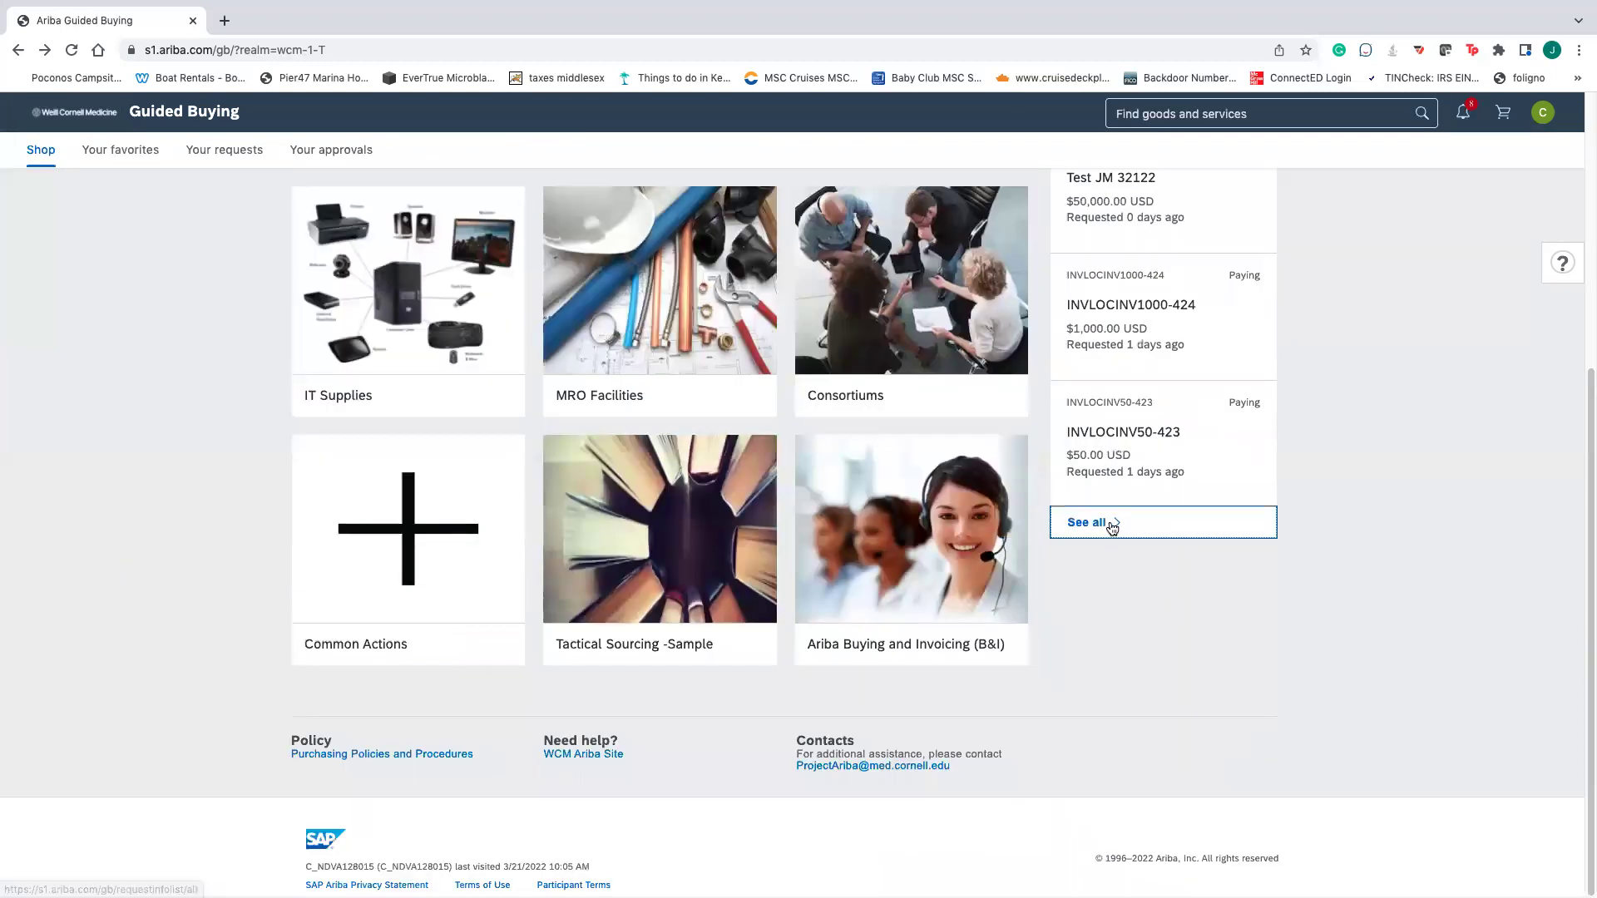
{"action": "left_click", "coordinate": [1112, 524]}
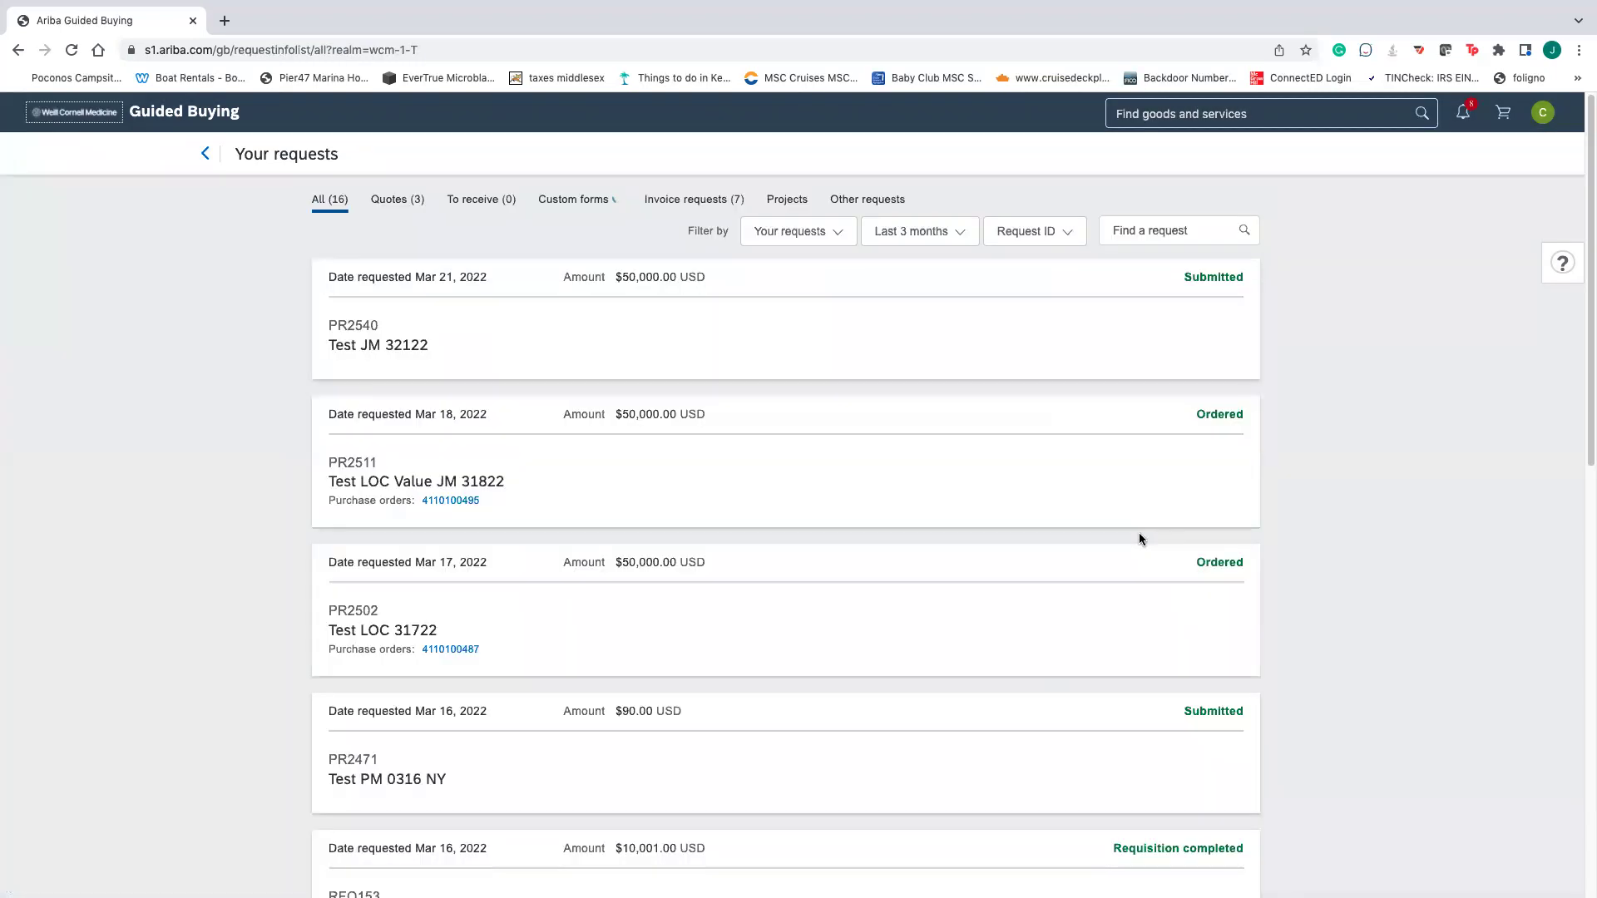
- Scroll through the 16 requests, including ordered PR2511 and PR2502
{"action": "scroll", "coordinate": [657, 408], "scroll_direction": "down", "scroll_amount": 3}
{"action": "scroll", "coordinate": [810, 365], "scroll_direction": "up", "scroll_amount": 3}
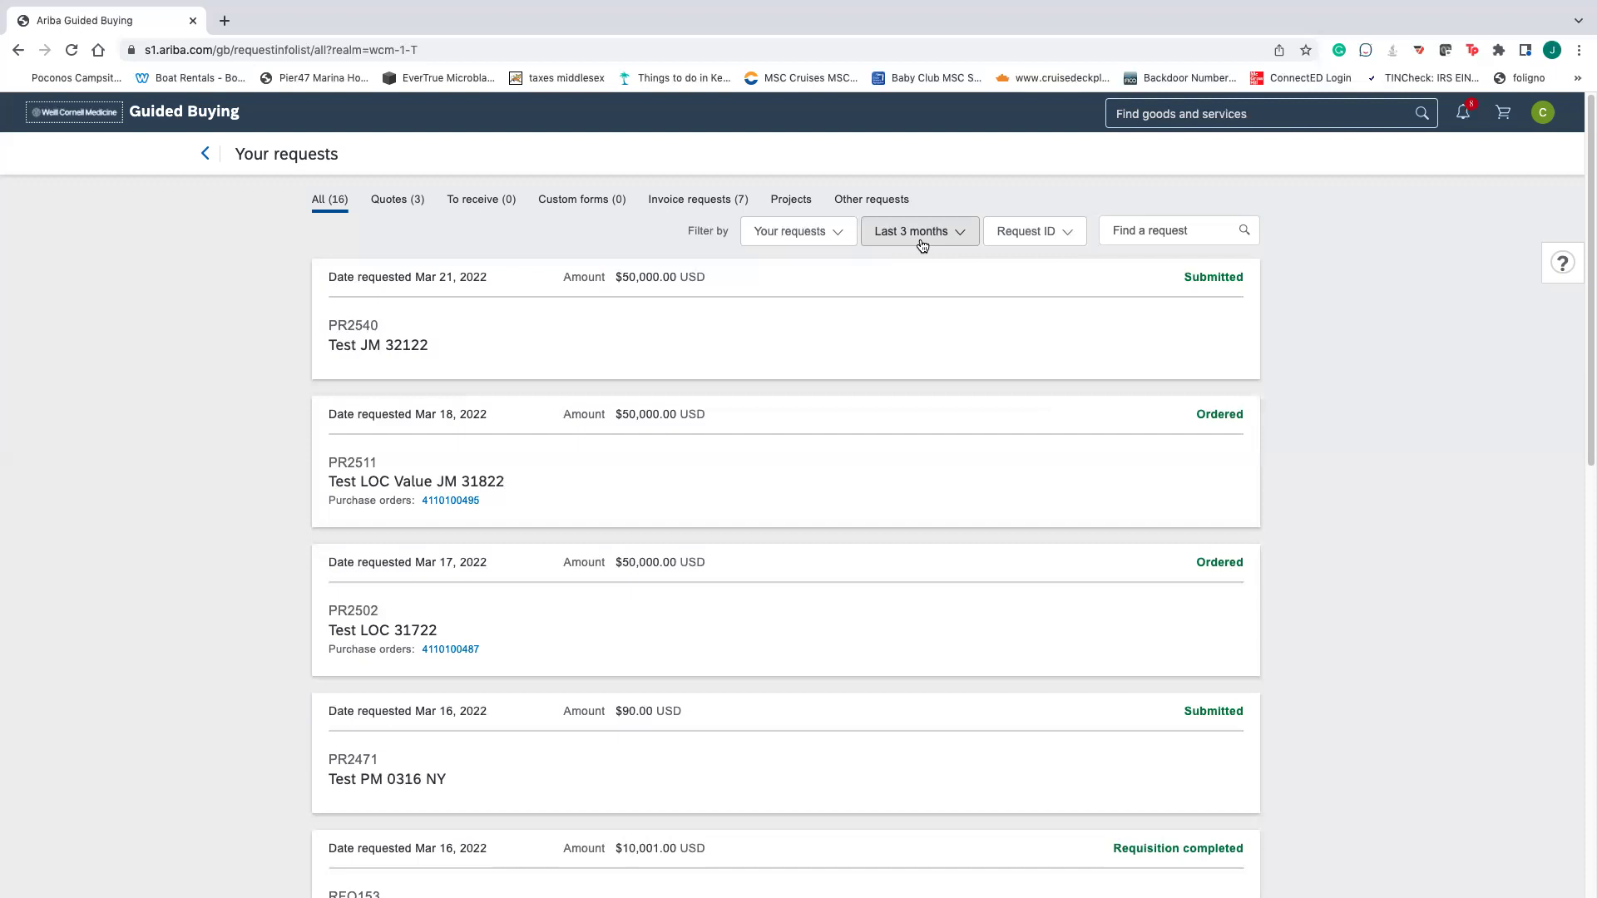
{"action": "scroll", "coordinate": [512, 493], "scroll_direction": "down", "scroll_amount": 1}
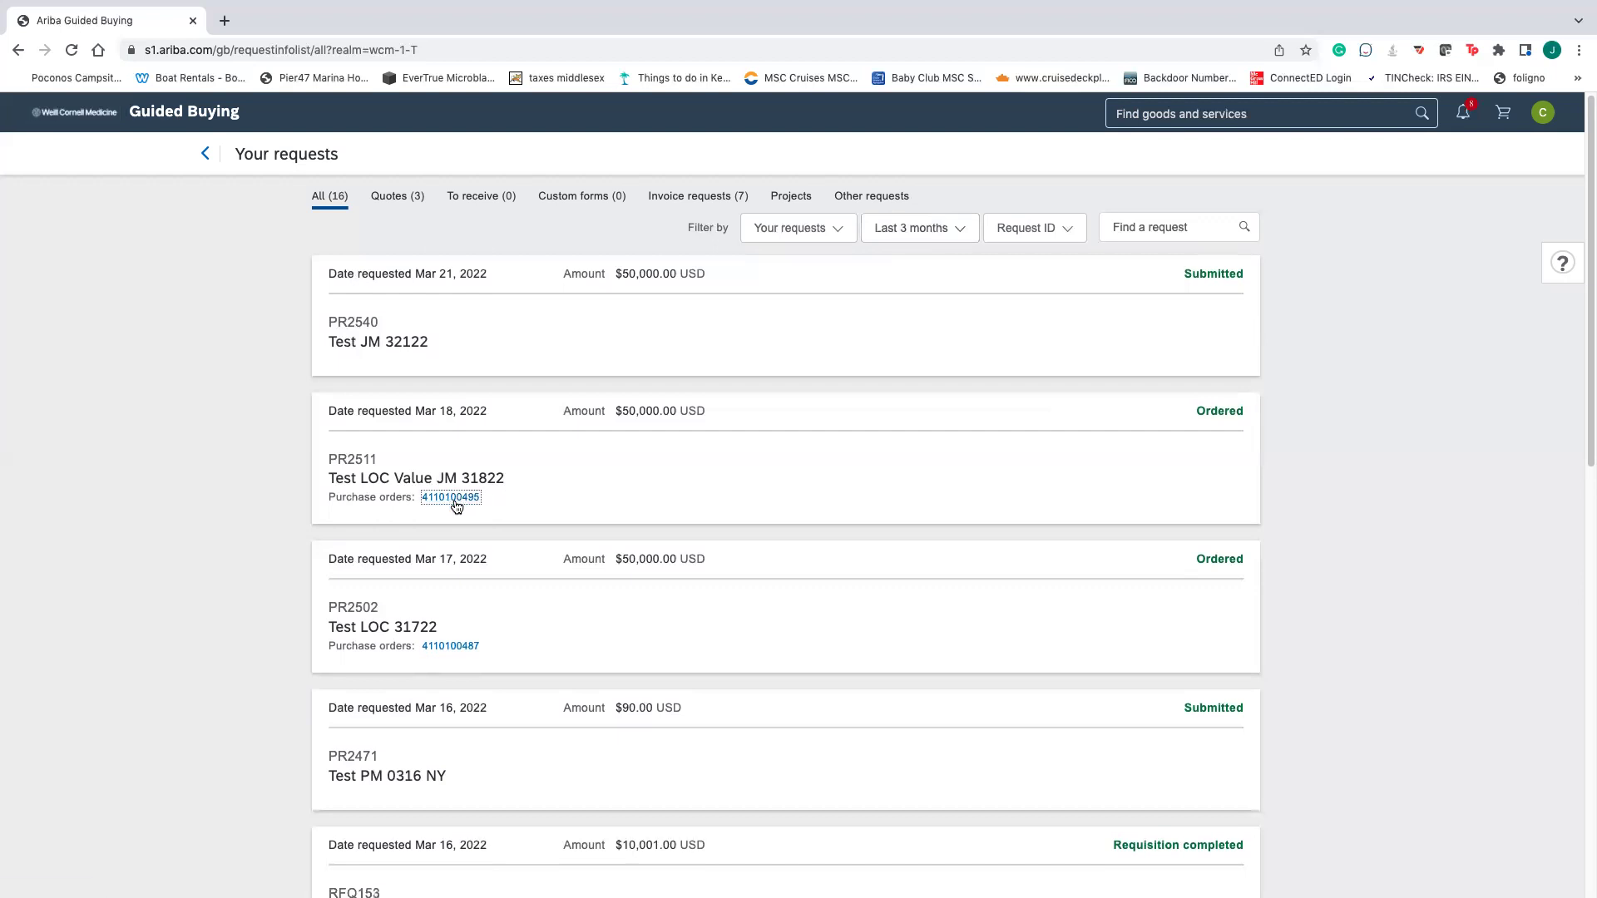
{"action": "left_click", "coordinate": [454, 497]}
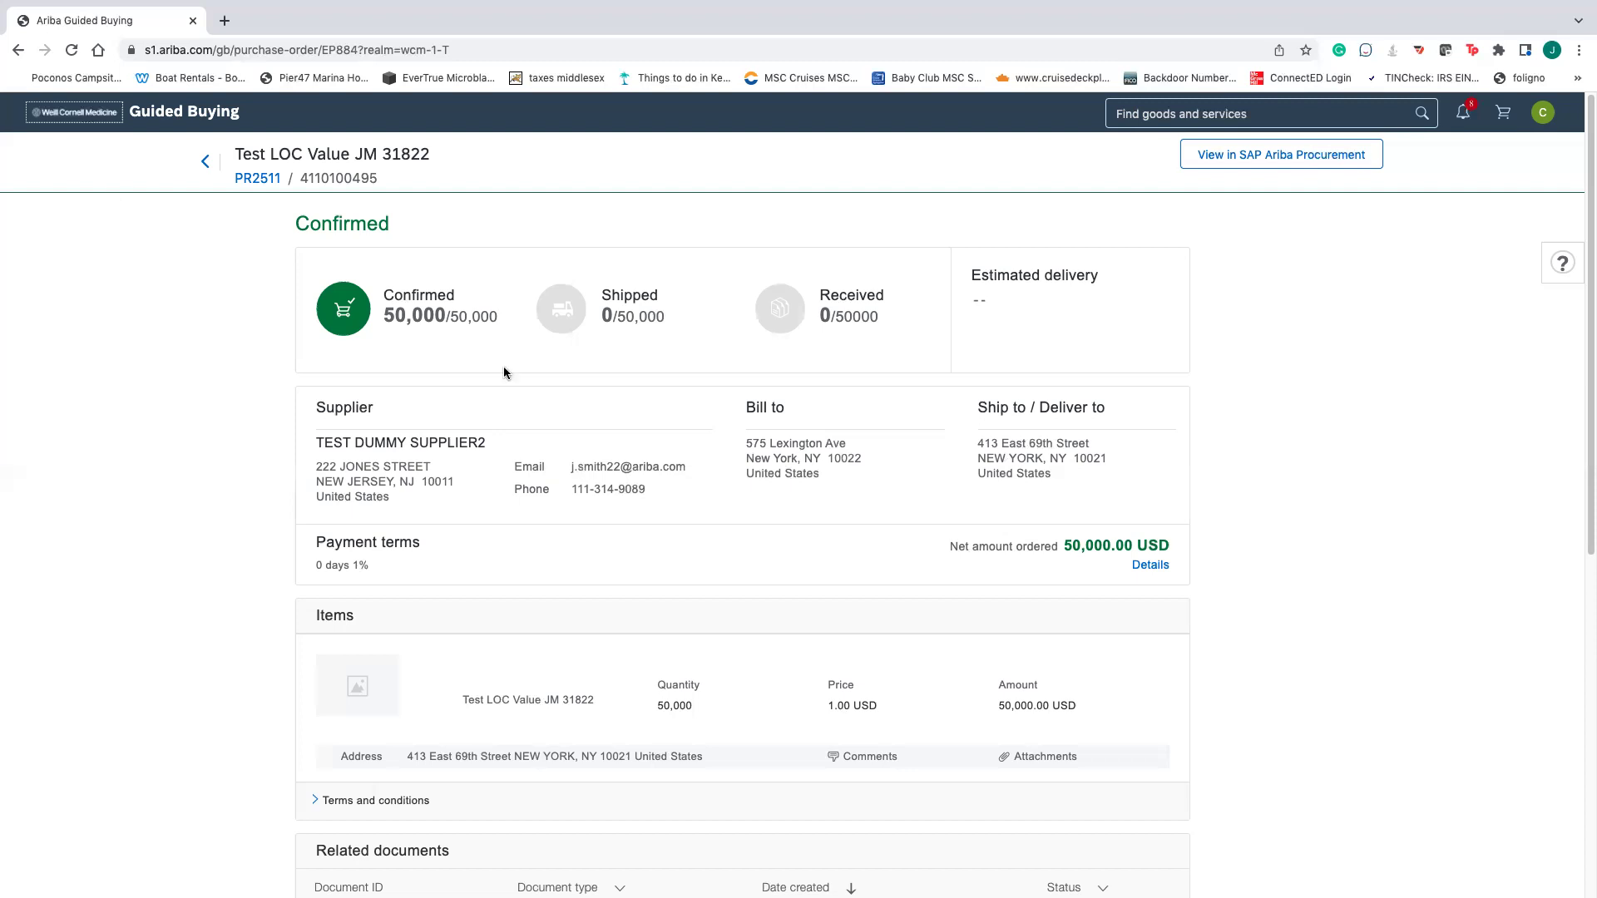
{"action": "left_click", "coordinate": [206, 161]}
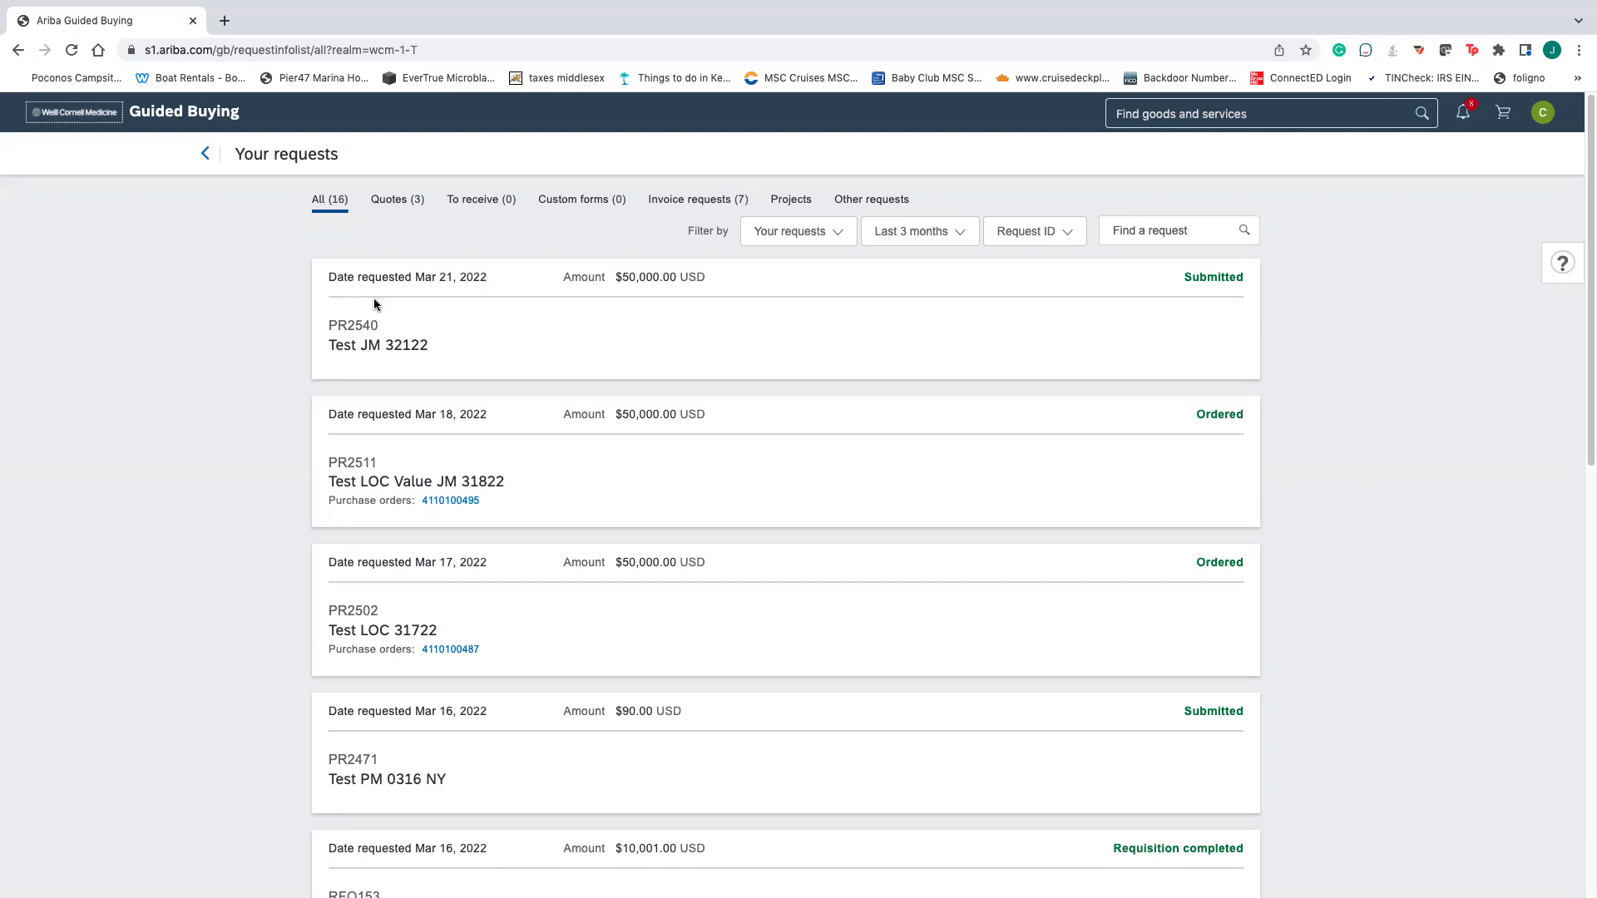
- Go back home, check Your approvals, then open PR2511's purchase order from Your requests
{"action": "left_click", "coordinate": [205, 154]}
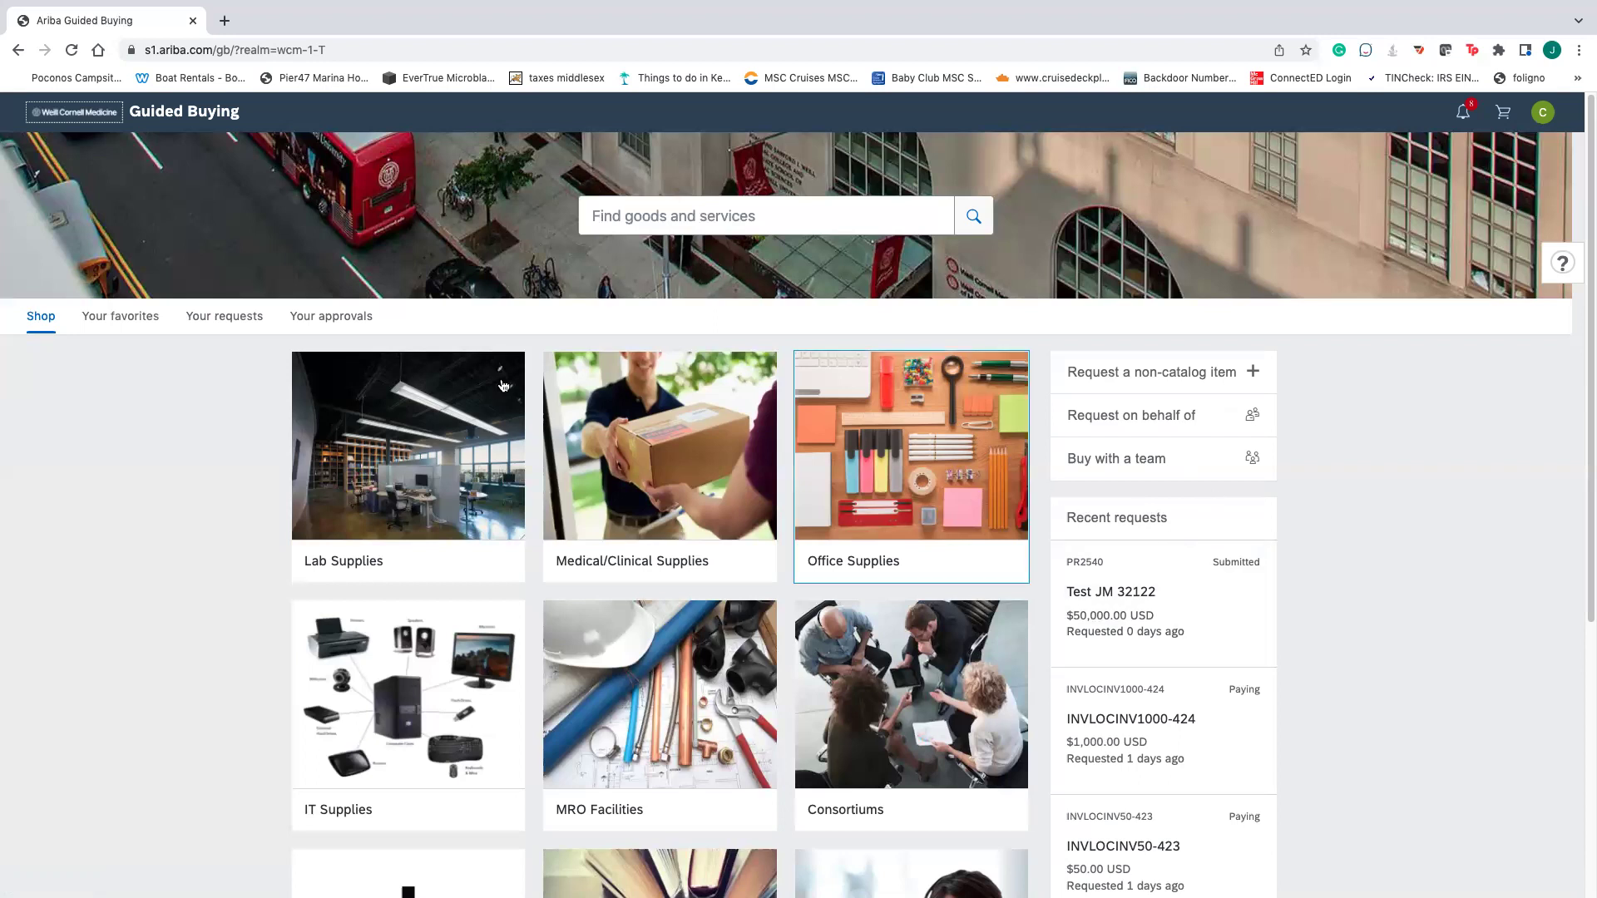
{"action": "left_click", "coordinate": [346, 323]}
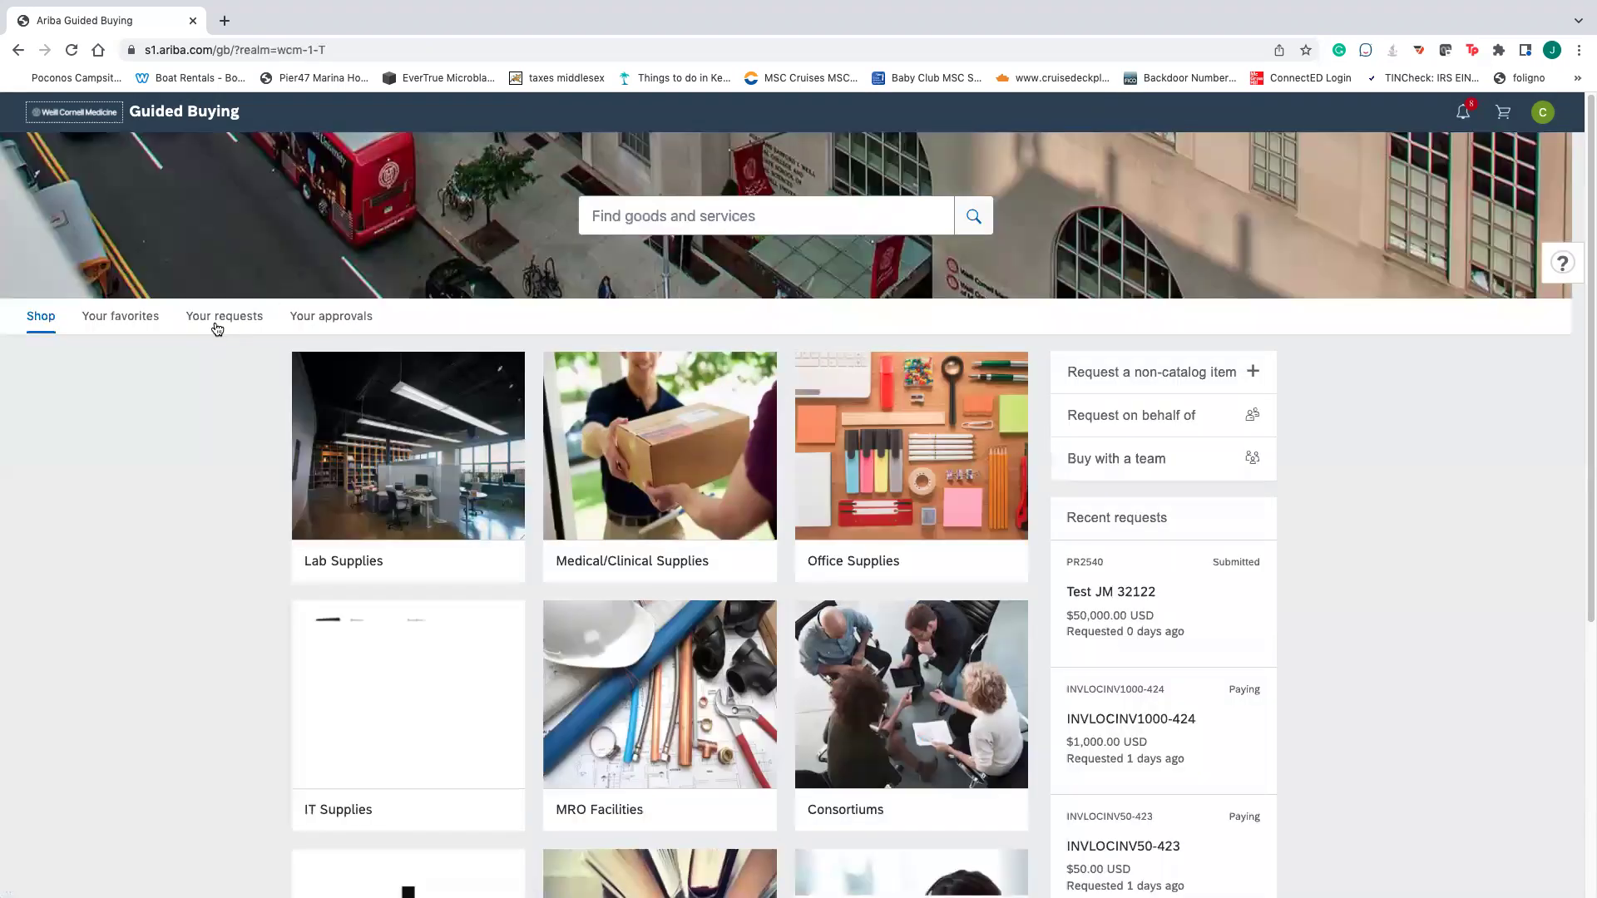
{"action": "left_click", "coordinate": [220, 321]}
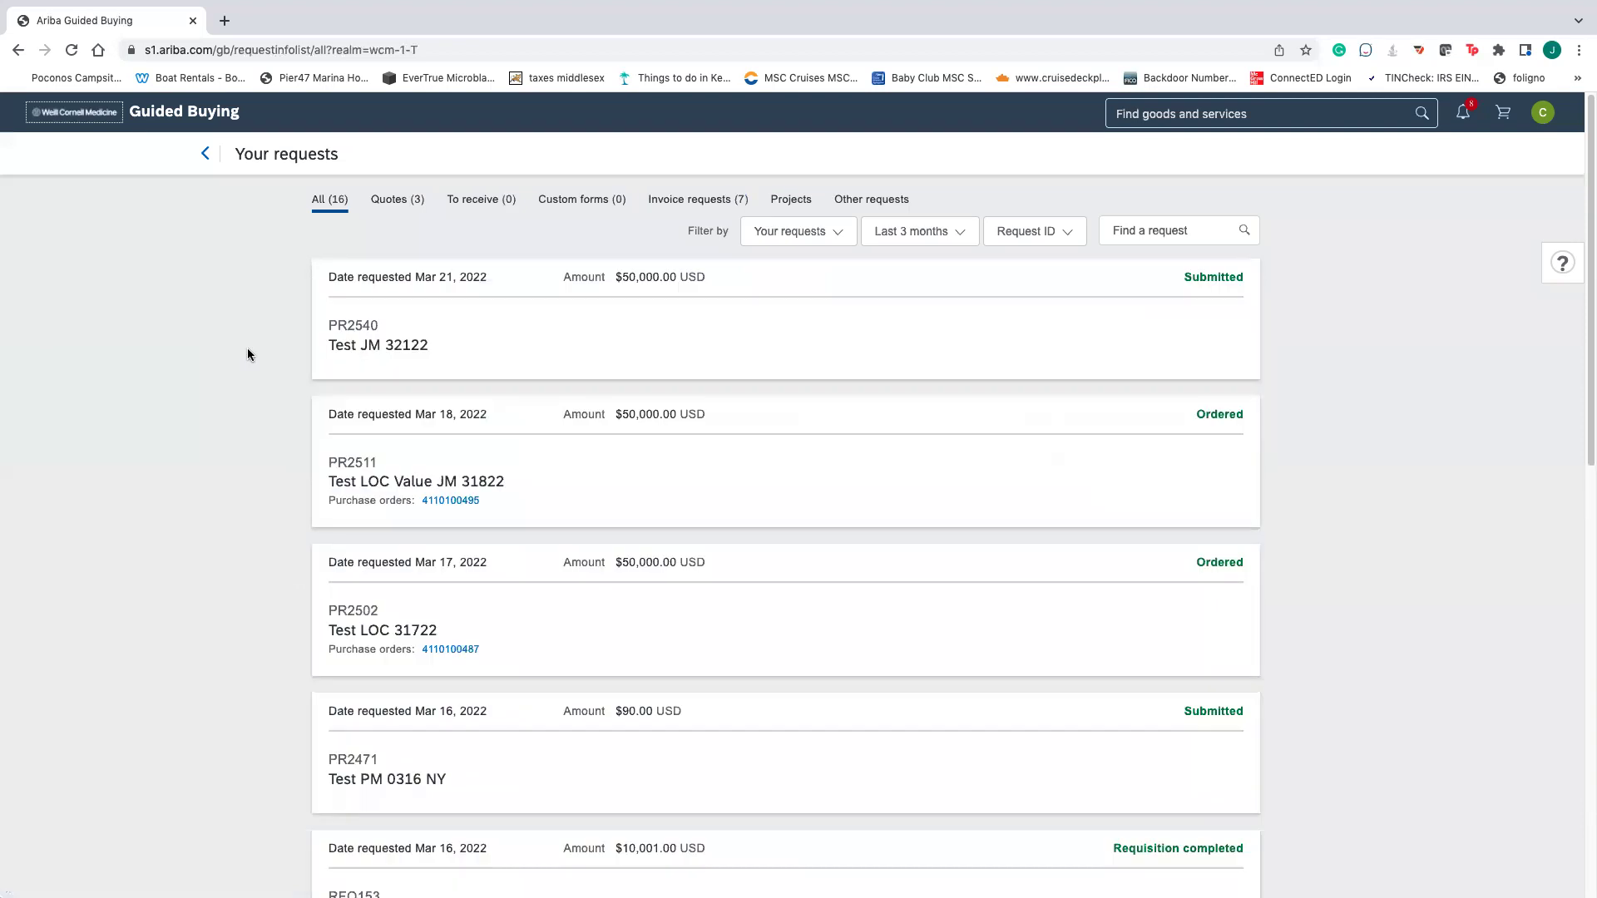
{"action": "left_click", "coordinate": [450, 501]}
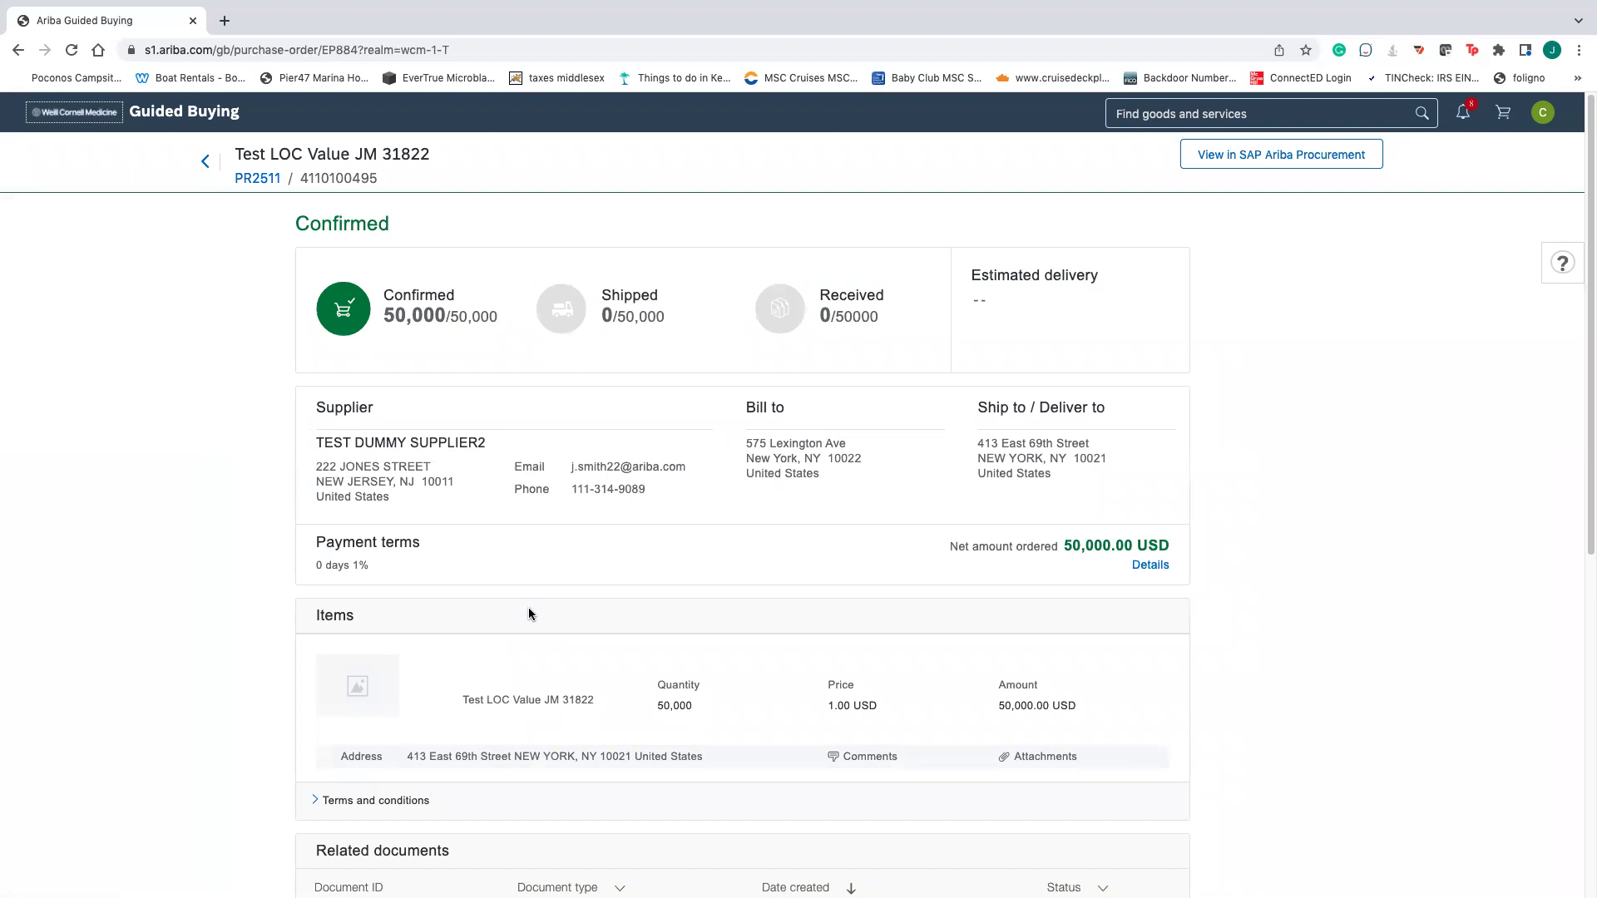
- Highlight the order's Confirmed status and open it in SAP Ariba Procurement
{"action": "scroll", "coordinate": [549, 601], "scroll_direction": "down", "scroll_amount": 1}
{"action": "scroll", "coordinate": [552, 594], "scroll_direction": "up", "scroll_amount": 1}
{"action": "left_click_drag", "start_coordinate": [408, 223], "coordinate": [297, 223]}
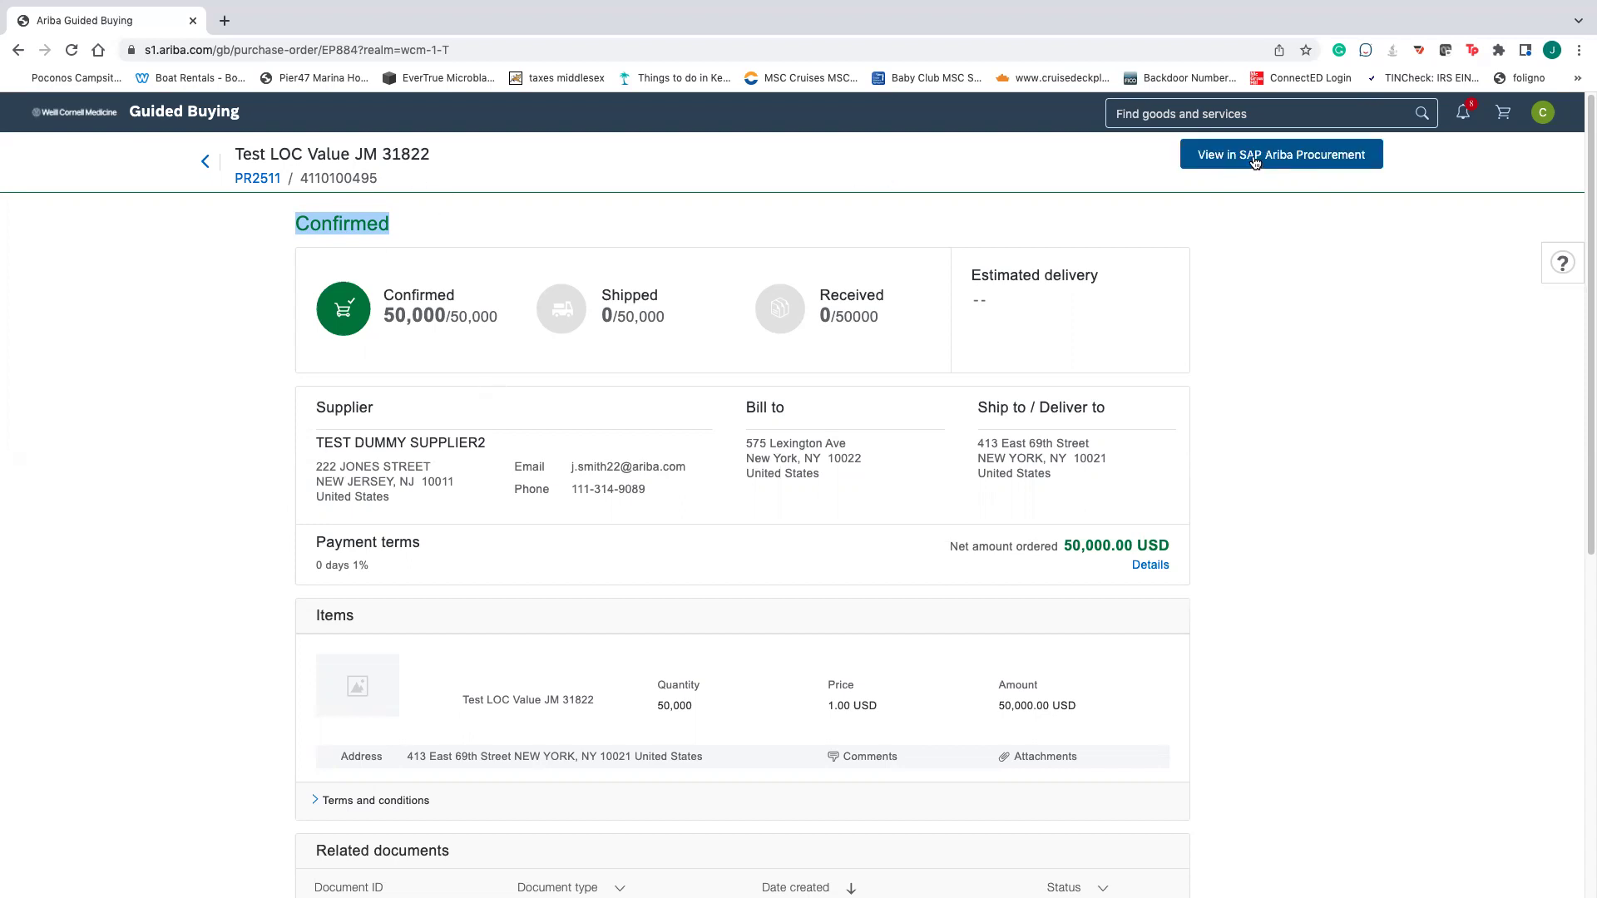
{"action": "left_click", "coordinate": [1256, 163]}
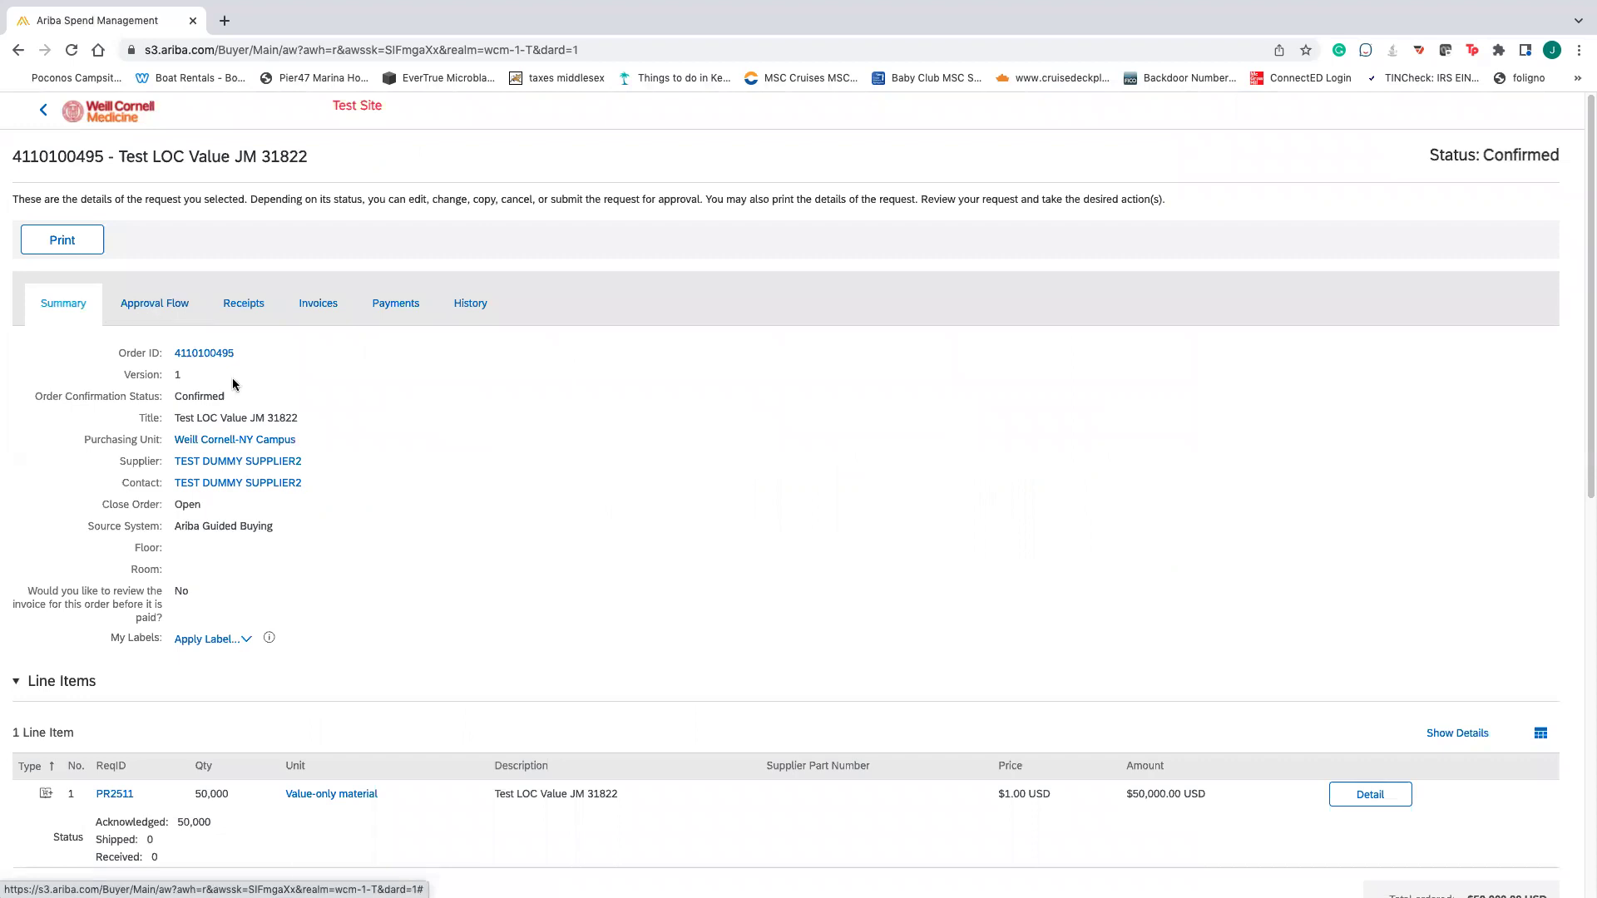
{"action": "scroll", "coordinate": [327, 479], "scroll_direction": "down", "scroll_amount": 10}
{"action": "scroll", "coordinate": [331, 481], "scroll_direction": "up", "scroll_amount": 4}
{"action": "scroll", "coordinate": [331, 481], "scroll_direction": "up", "scroll_amount": 6}
{"action": "left_click", "coordinate": [154, 223]}
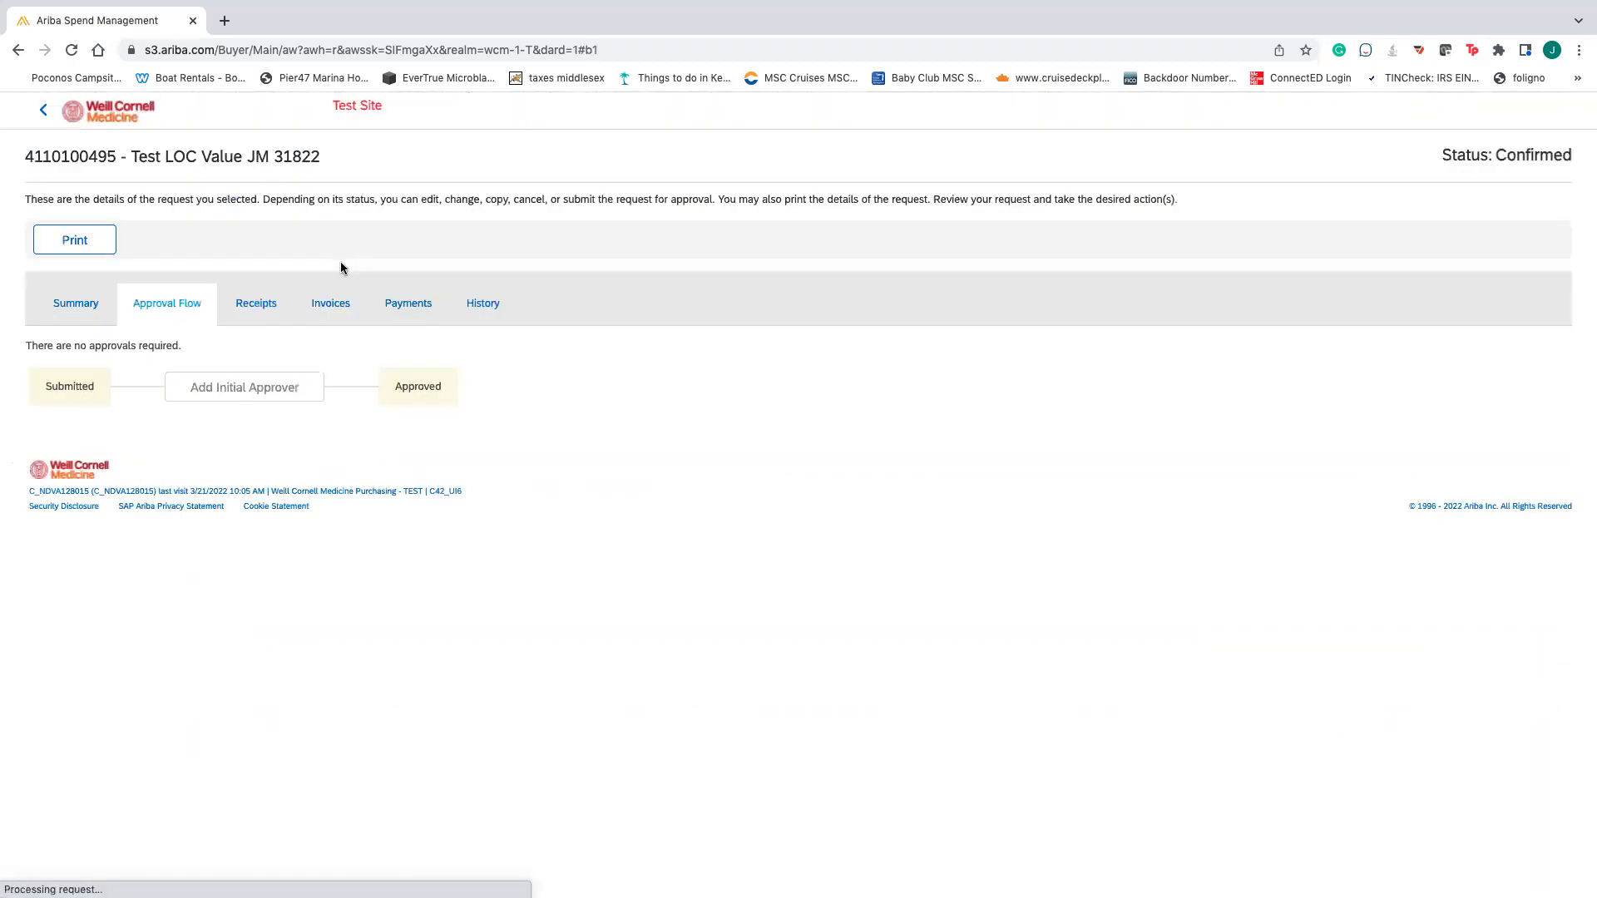
{"action": "left_click", "coordinate": [275, 305]}
{"action": "left_click", "coordinate": [332, 307]}
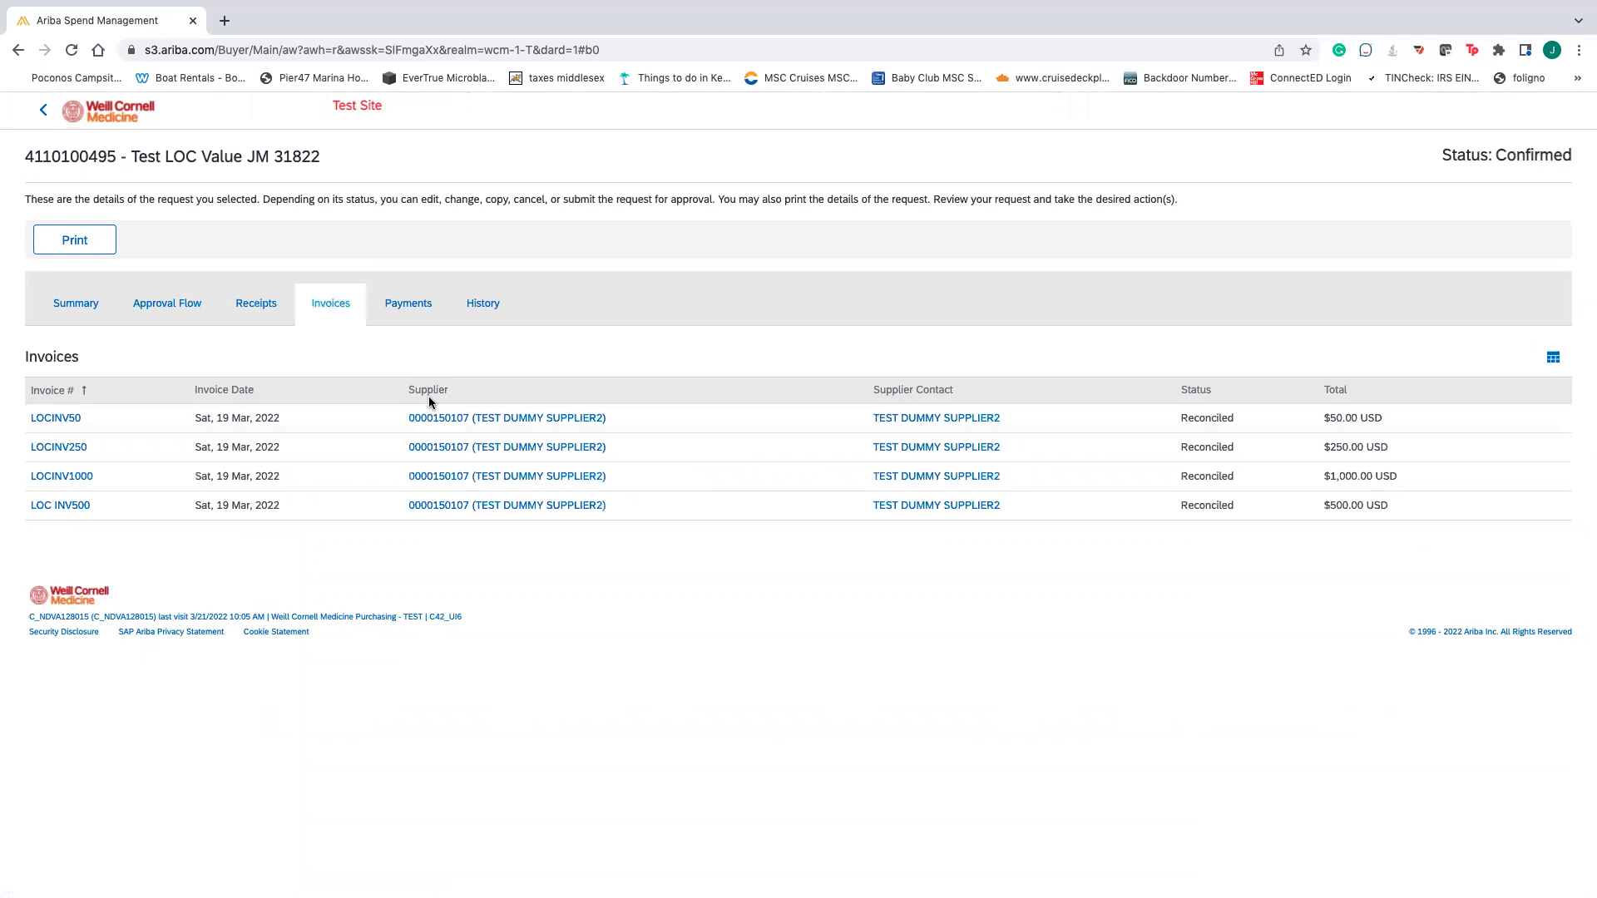
{"action": "left_click", "coordinate": [408, 304]}
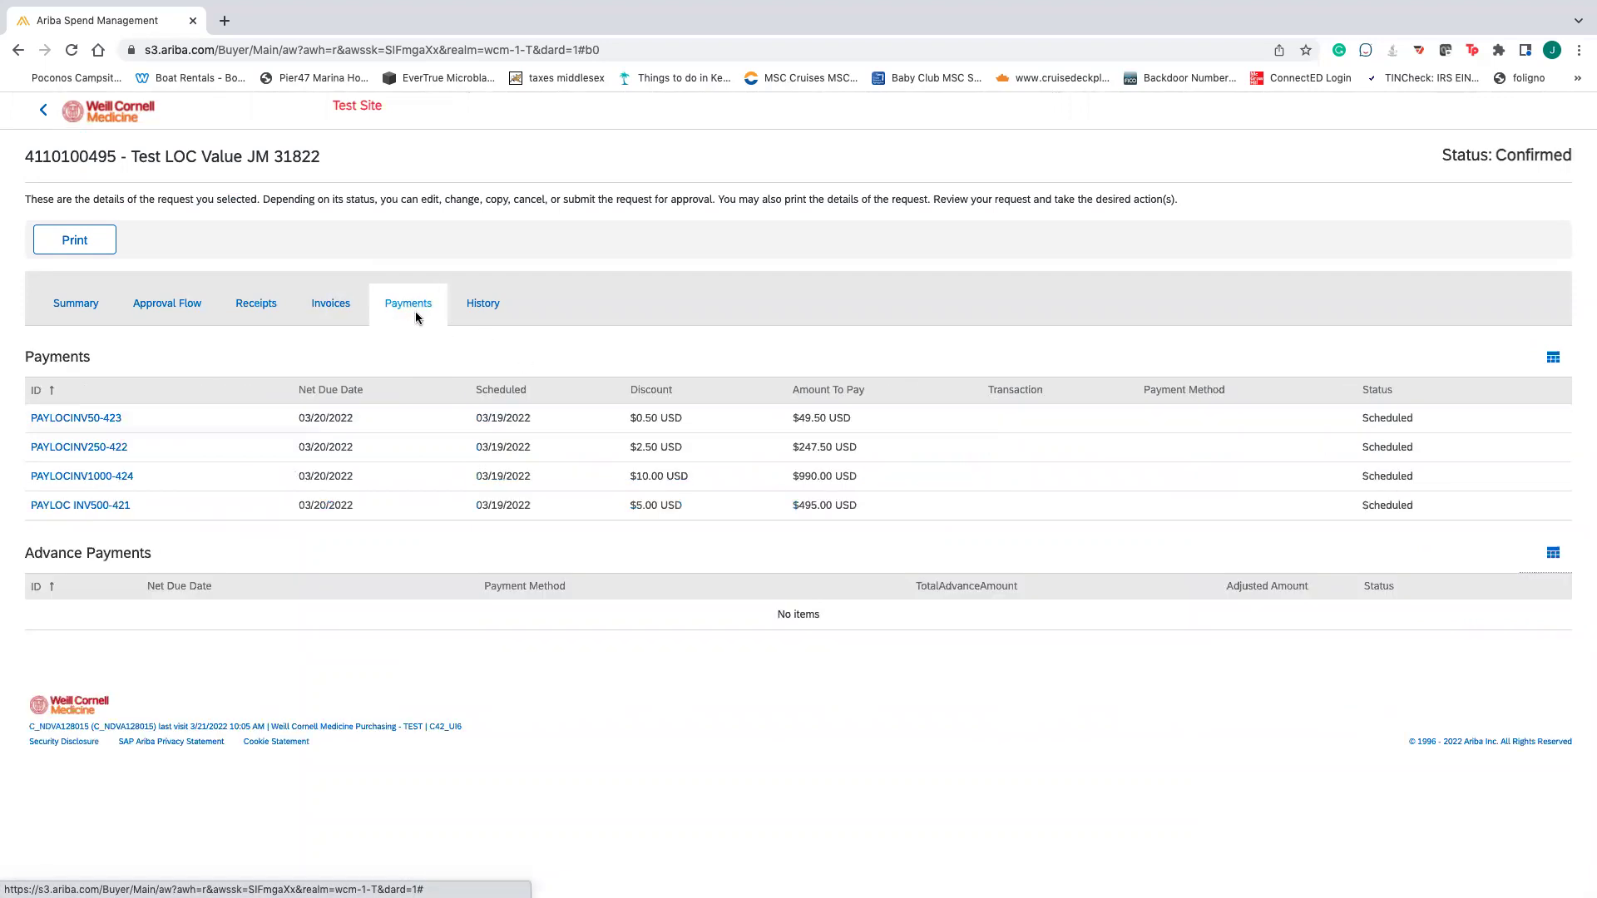
{"action": "left_click", "coordinate": [482, 305]}
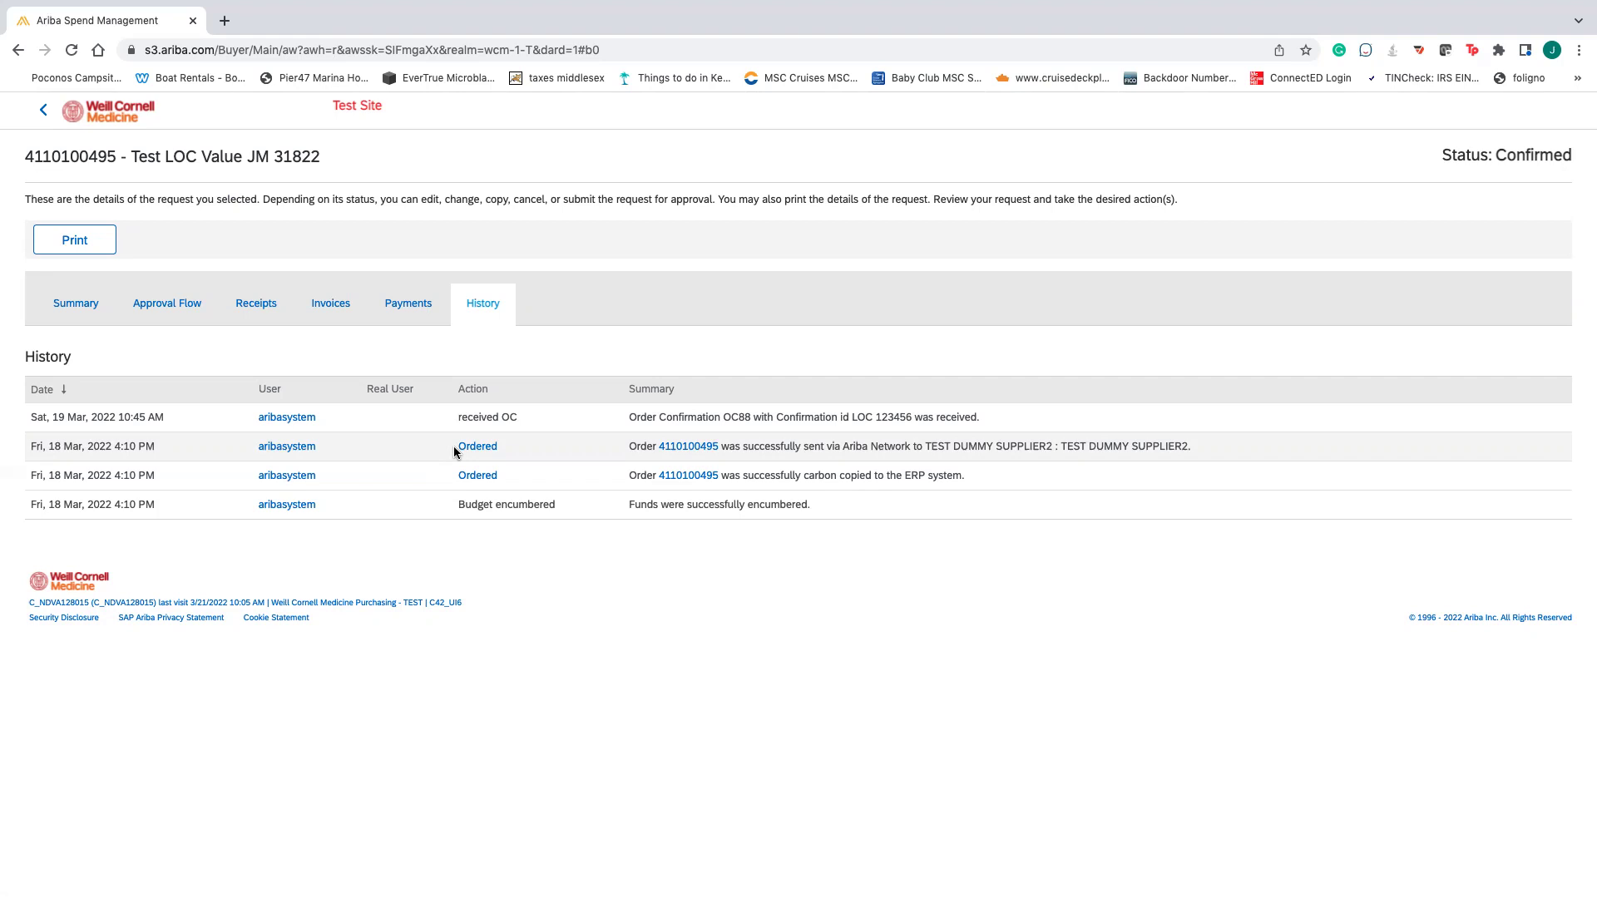
{"action": "left_click", "coordinate": [100, 247]}
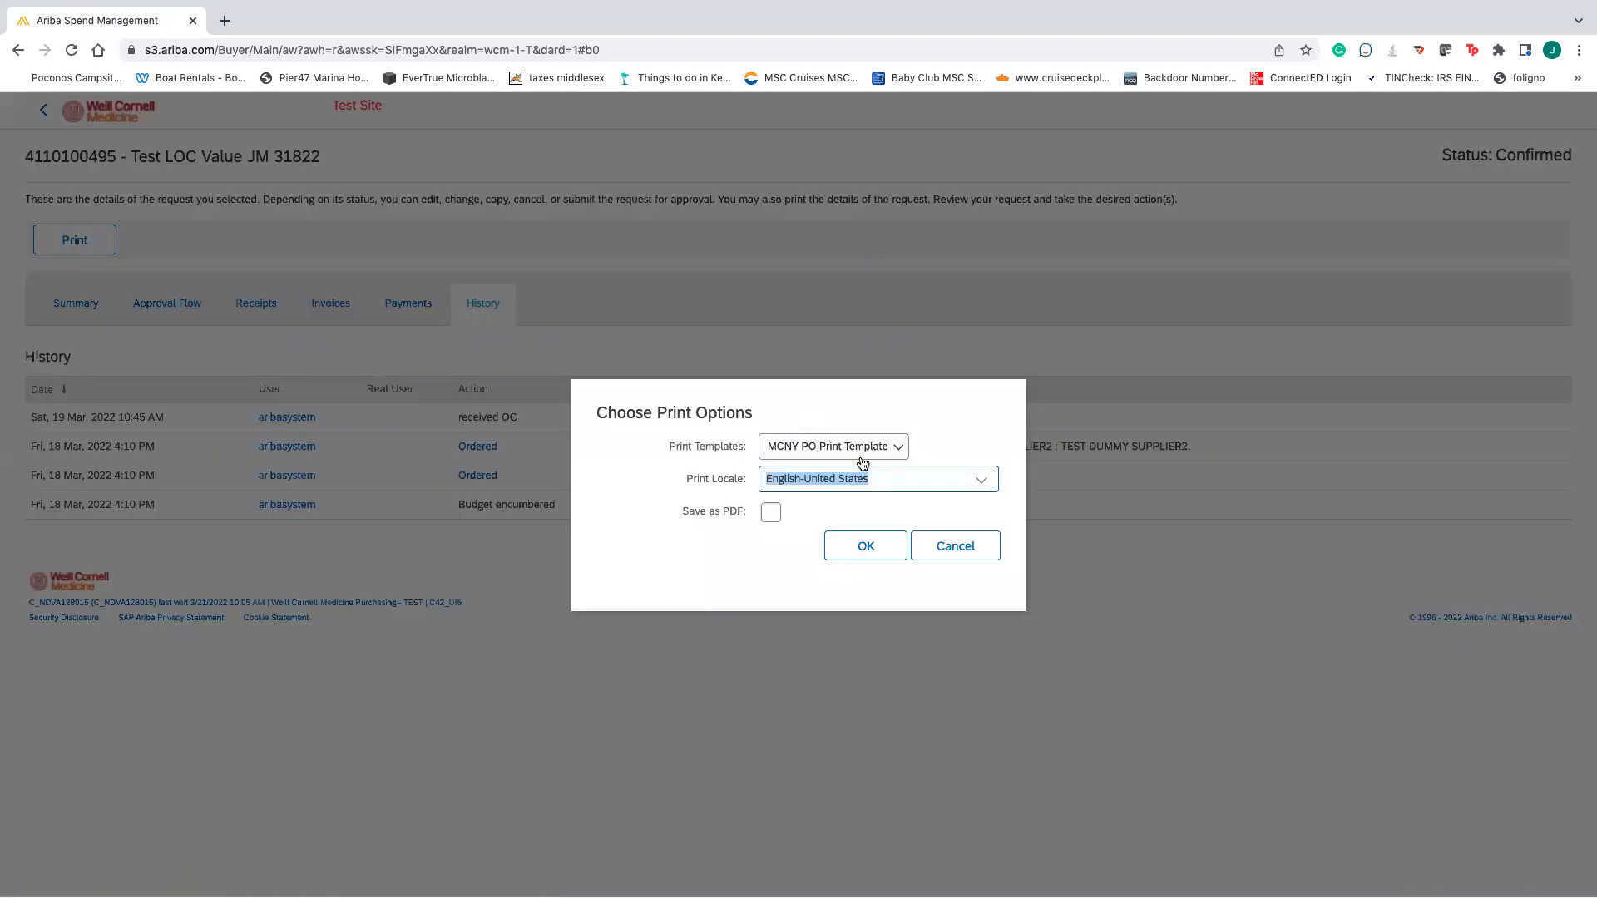
{"action": "left_click", "coordinate": [861, 547]}
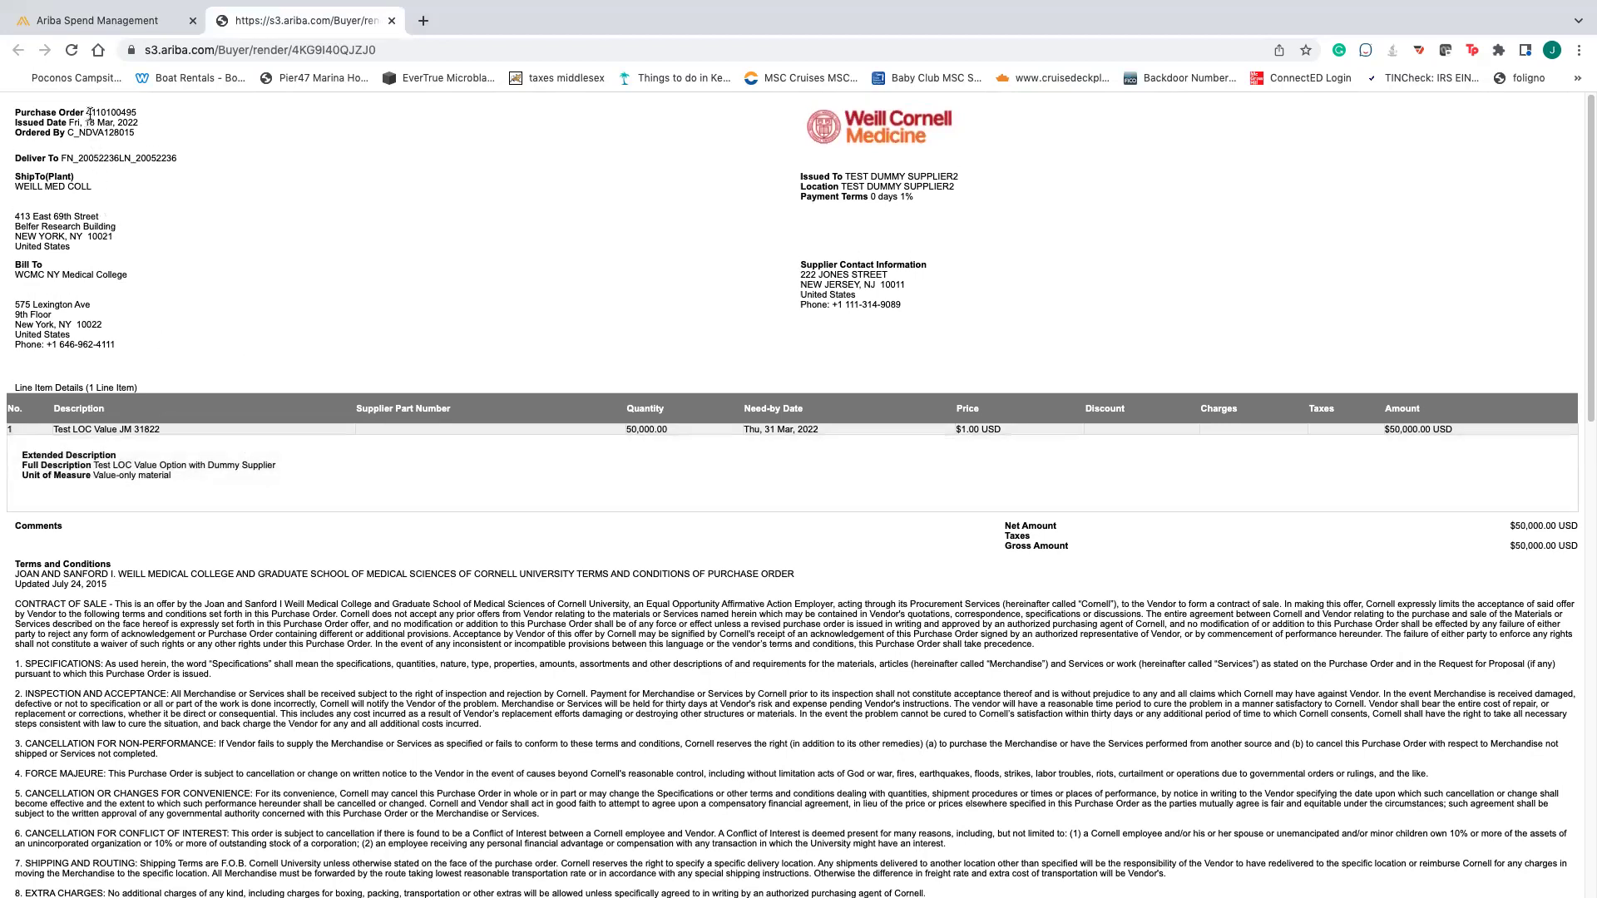
{"action": "left_click_drag", "start_coordinate": [139, 109], "coordinate": [65, 133]}
{"action": "left_click", "coordinate": [137, 133]}
{"action": "left_click", "coordinate": [141, 170]}
{"action": "left_click_drag", "start_coordinate": [185, 164], "coordinate": [83, 160]}
{"action": "left_click", "coordinate": [93, 251]}
{"action": "left_click_drag", "start_coordinate": [93, 251], "coordinate": [12, 215]}
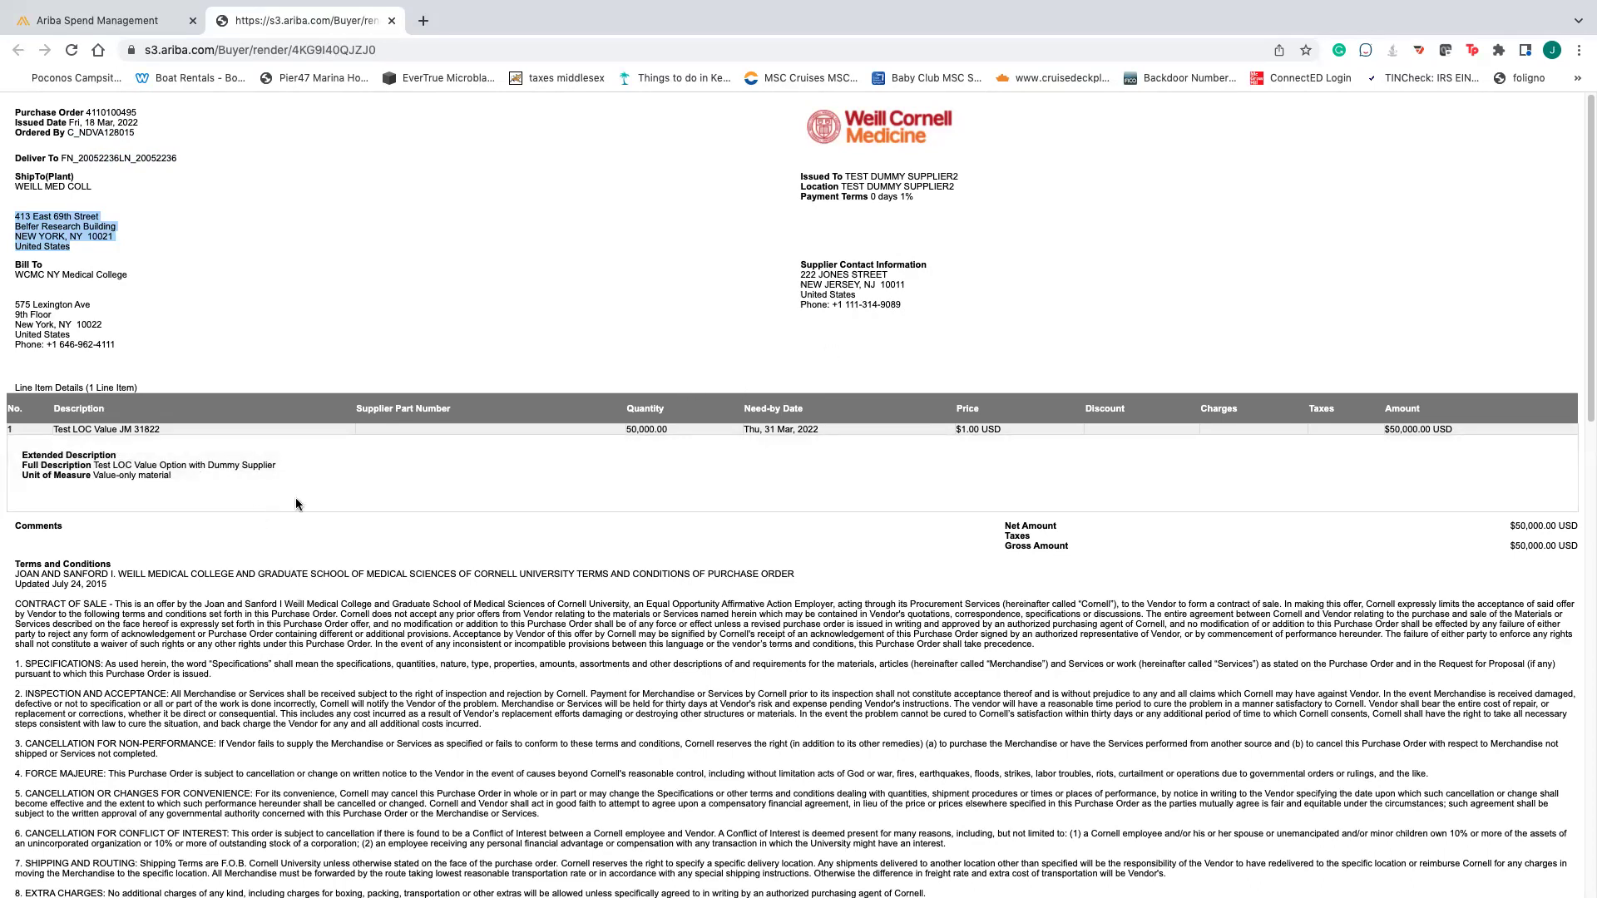
- Read through the numbered Cornell terms and conditions, then return to the Ariba Spend Management tab
{"action": "scroll", "coordinate": [574, 545], "scroll_direction": "down", "scroll_amount": 1}
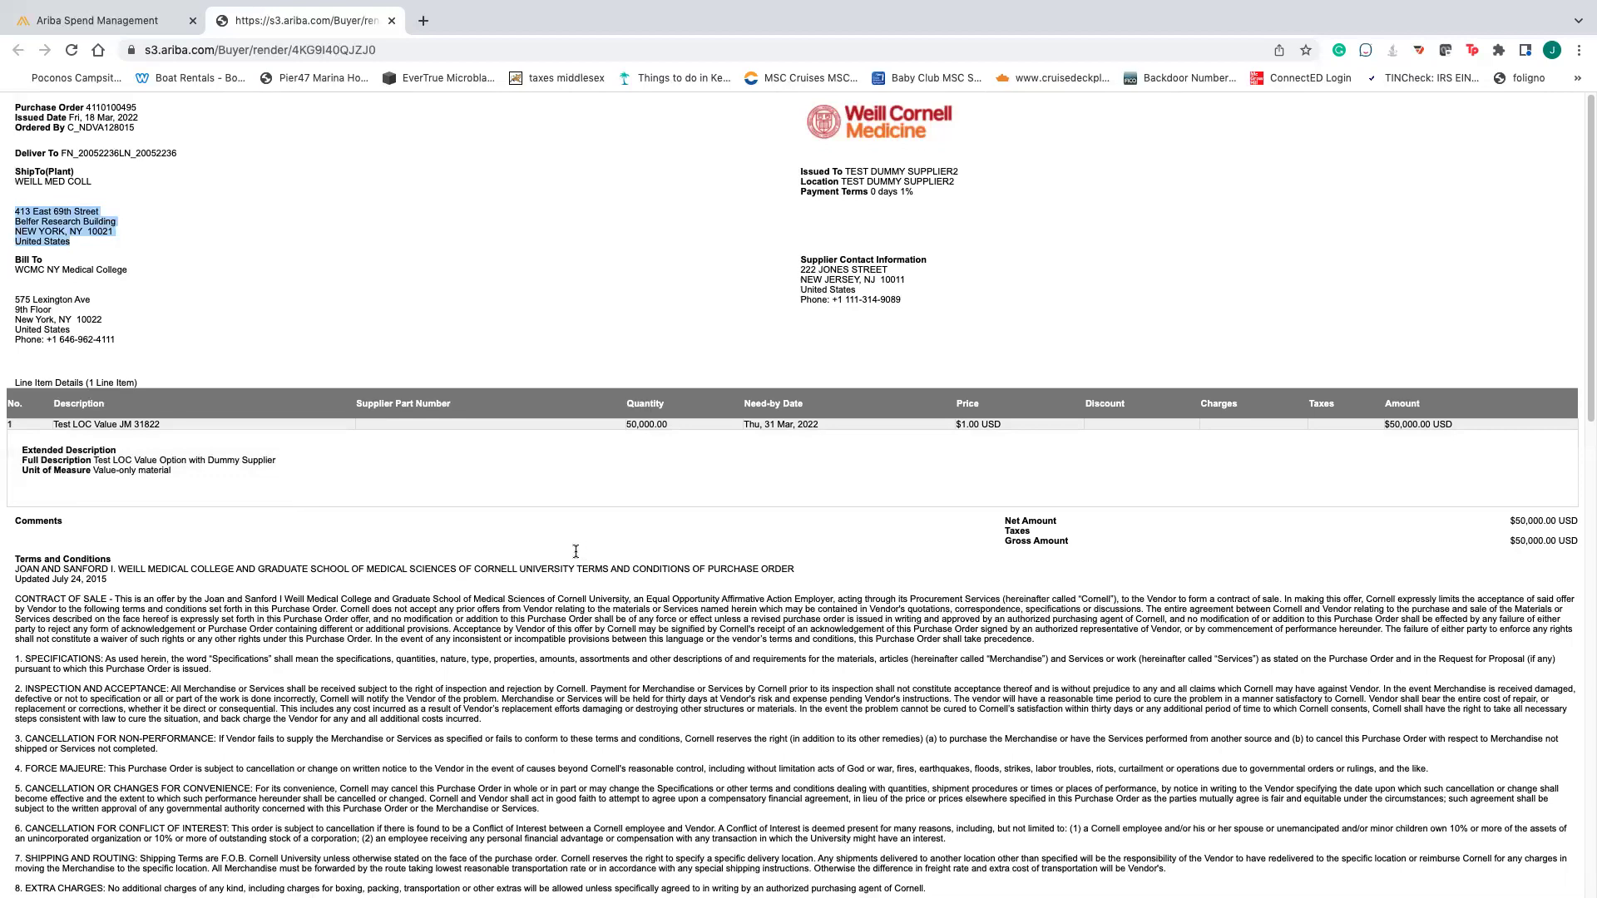
{"action": "scroll", "coordinate": [574, 549], "scroll_direction": "down", "scroll_amount": 7}
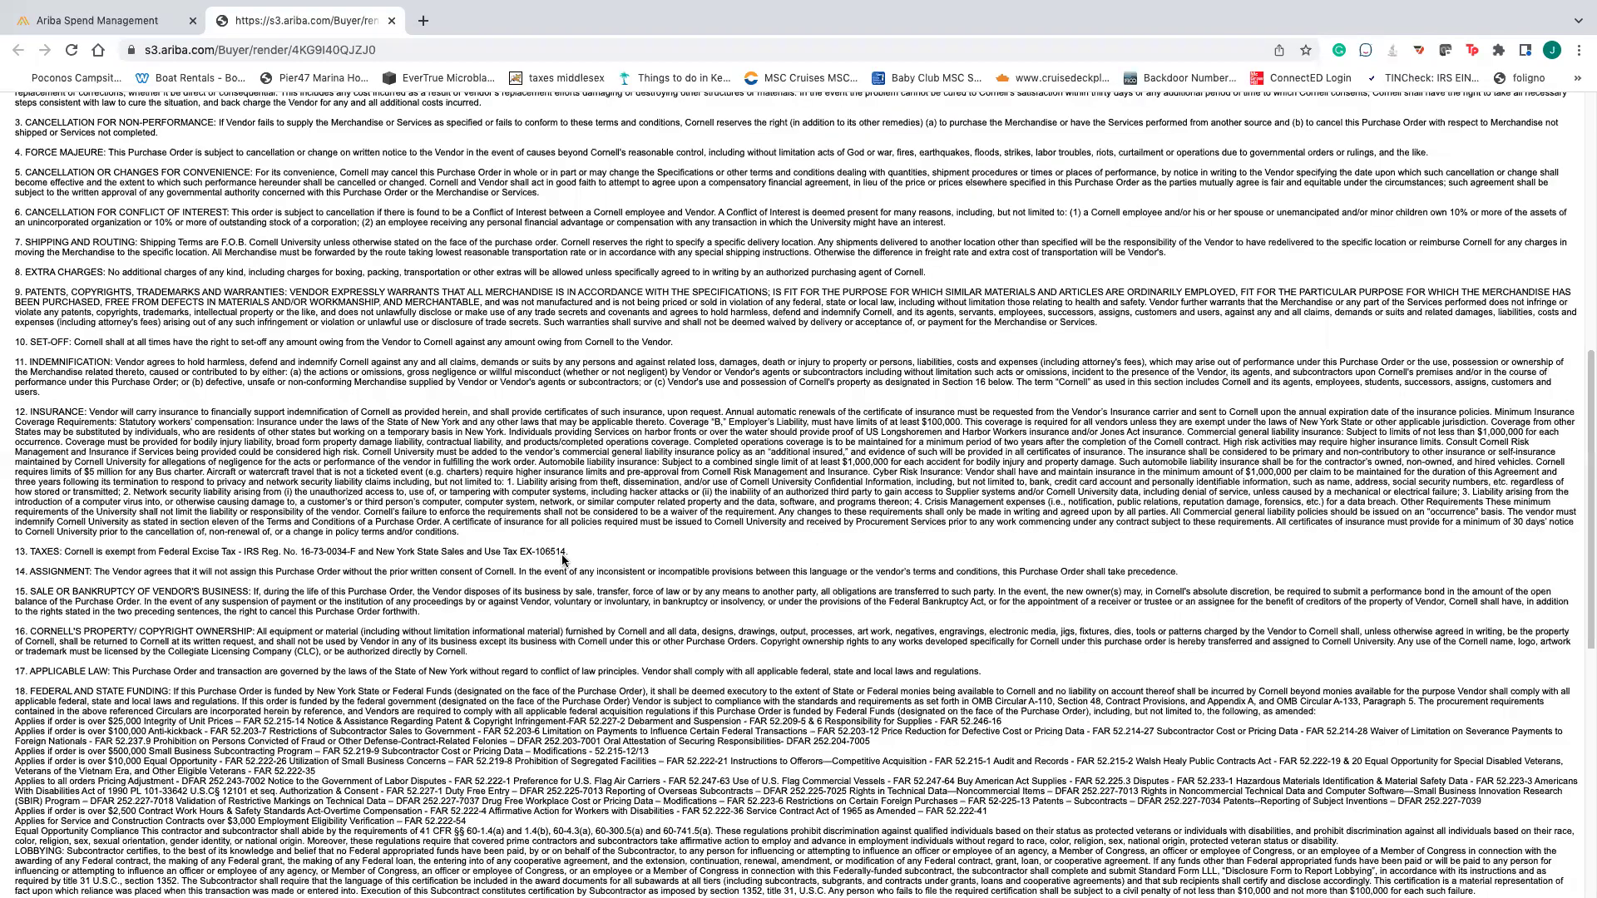
{"action": "scroll", "coordinate": [582, 550], "scroll_direction": "down", "scroll_amount": 6}
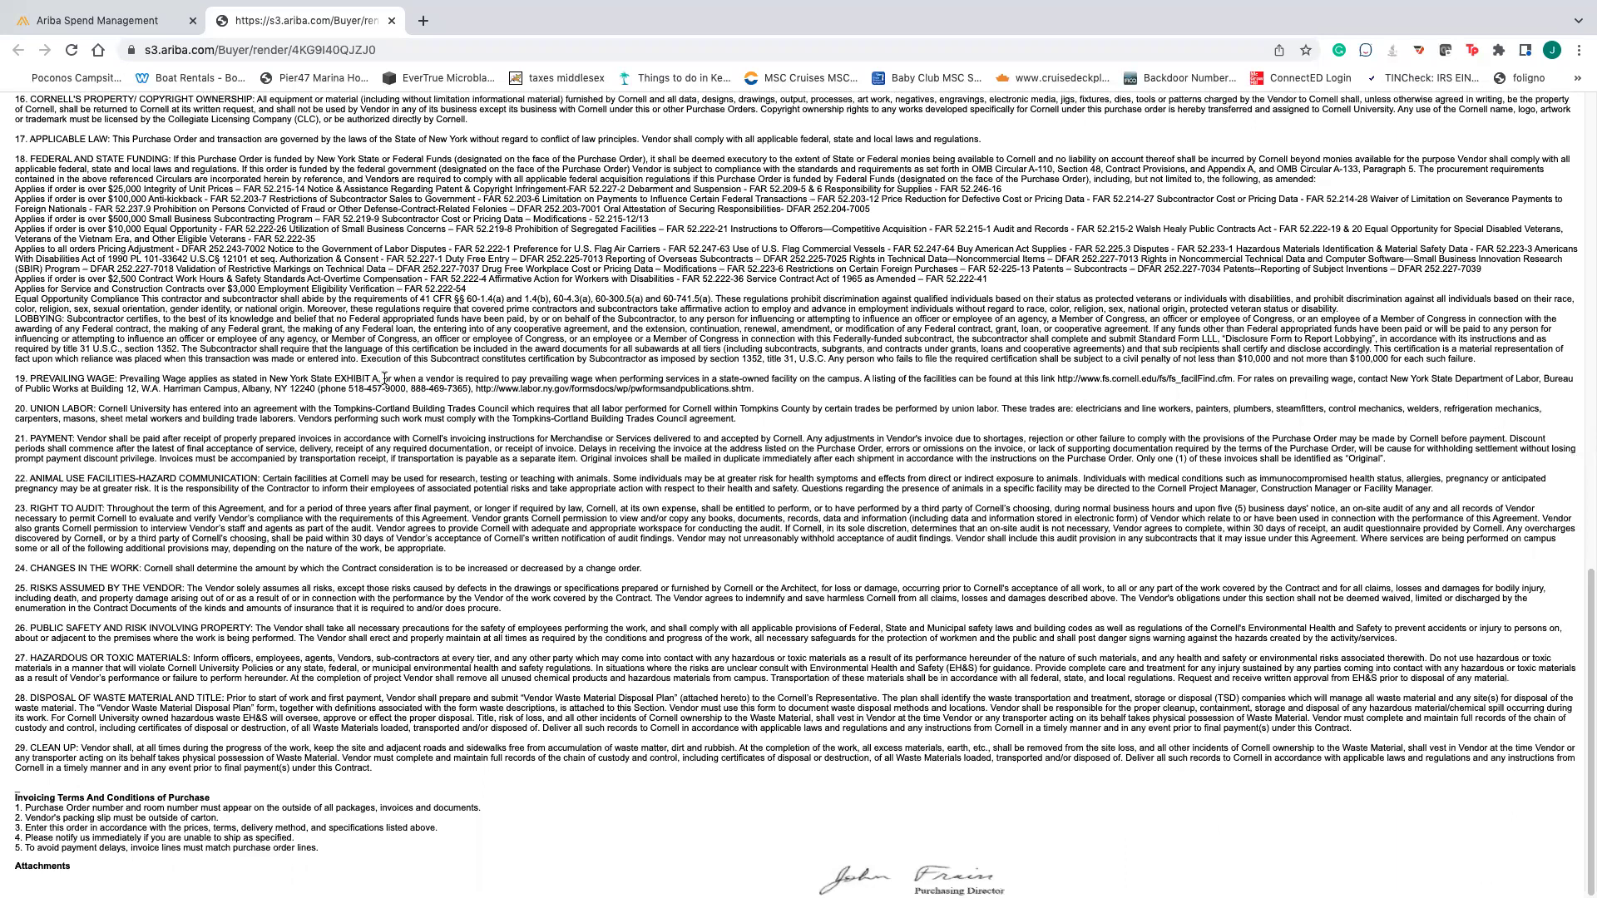
{"action": "scroll", "coordinate": [391, 359], "scroll_direction": "up", "scroll_amount": 2}
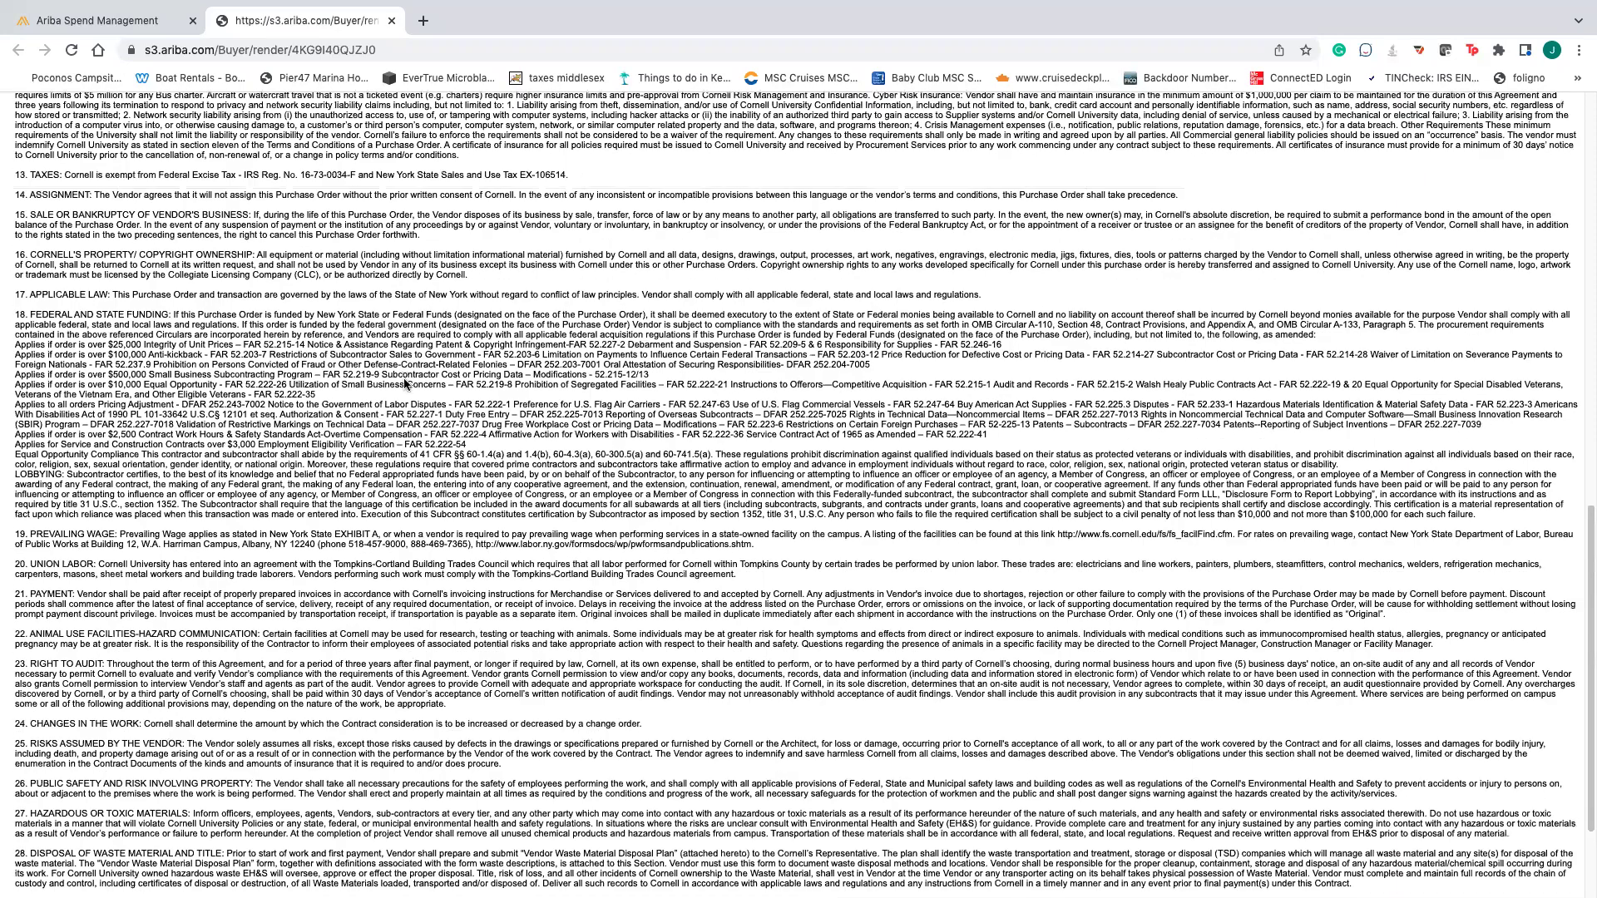
{"action": "scroll", "coordinate": [405, 384], "scroll_direction": "up", "scroll_amount": 15}
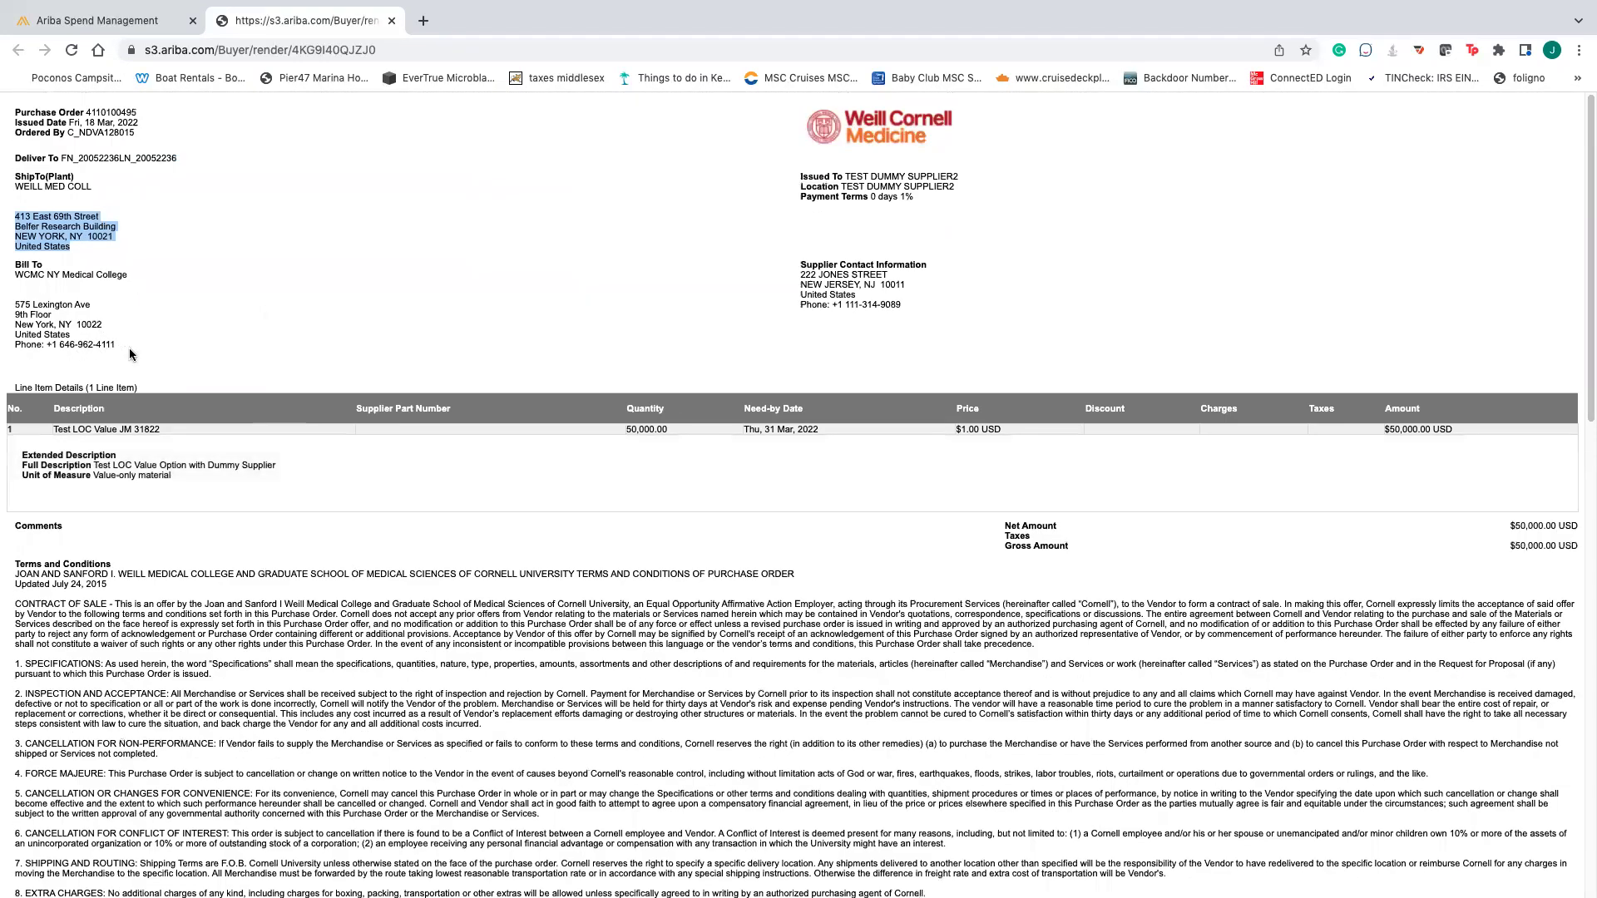
{"action": "scroll", "coordinate": [194, 359], "scroll_direction": "down", "scroll_amount": 1}
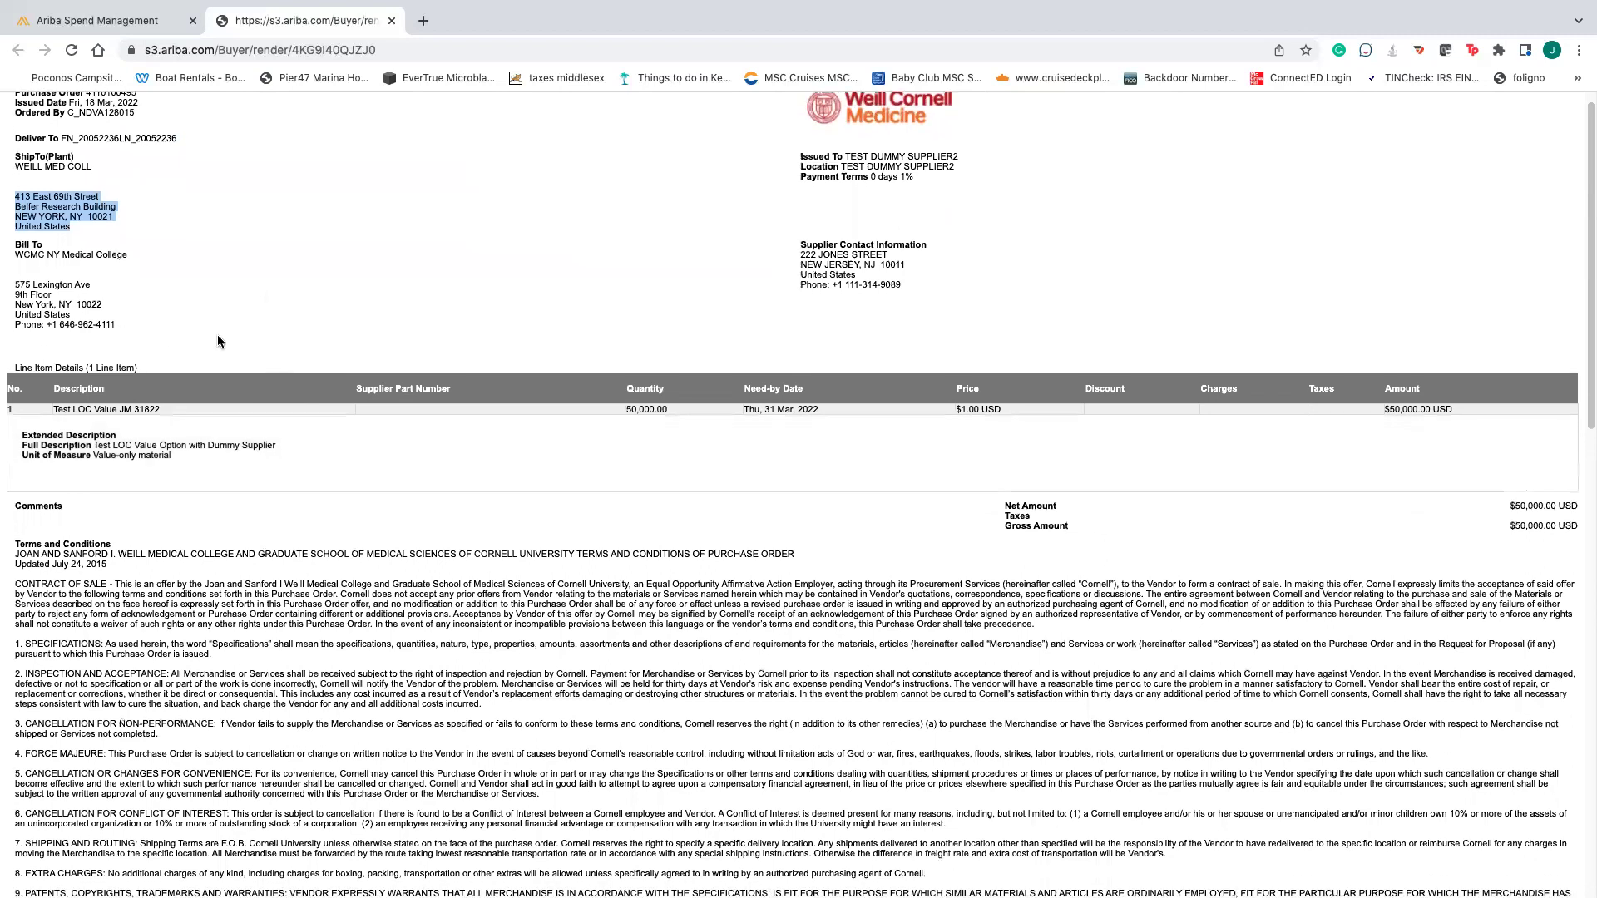
{"action": "scroll", "coordinate": [217, 337], "scroll_direction": "down", "scroll_amount": 1}
{"action": "scroll", "coordinate": [219, 341], "scroll_direction": "down", "scroll_amount": 5}
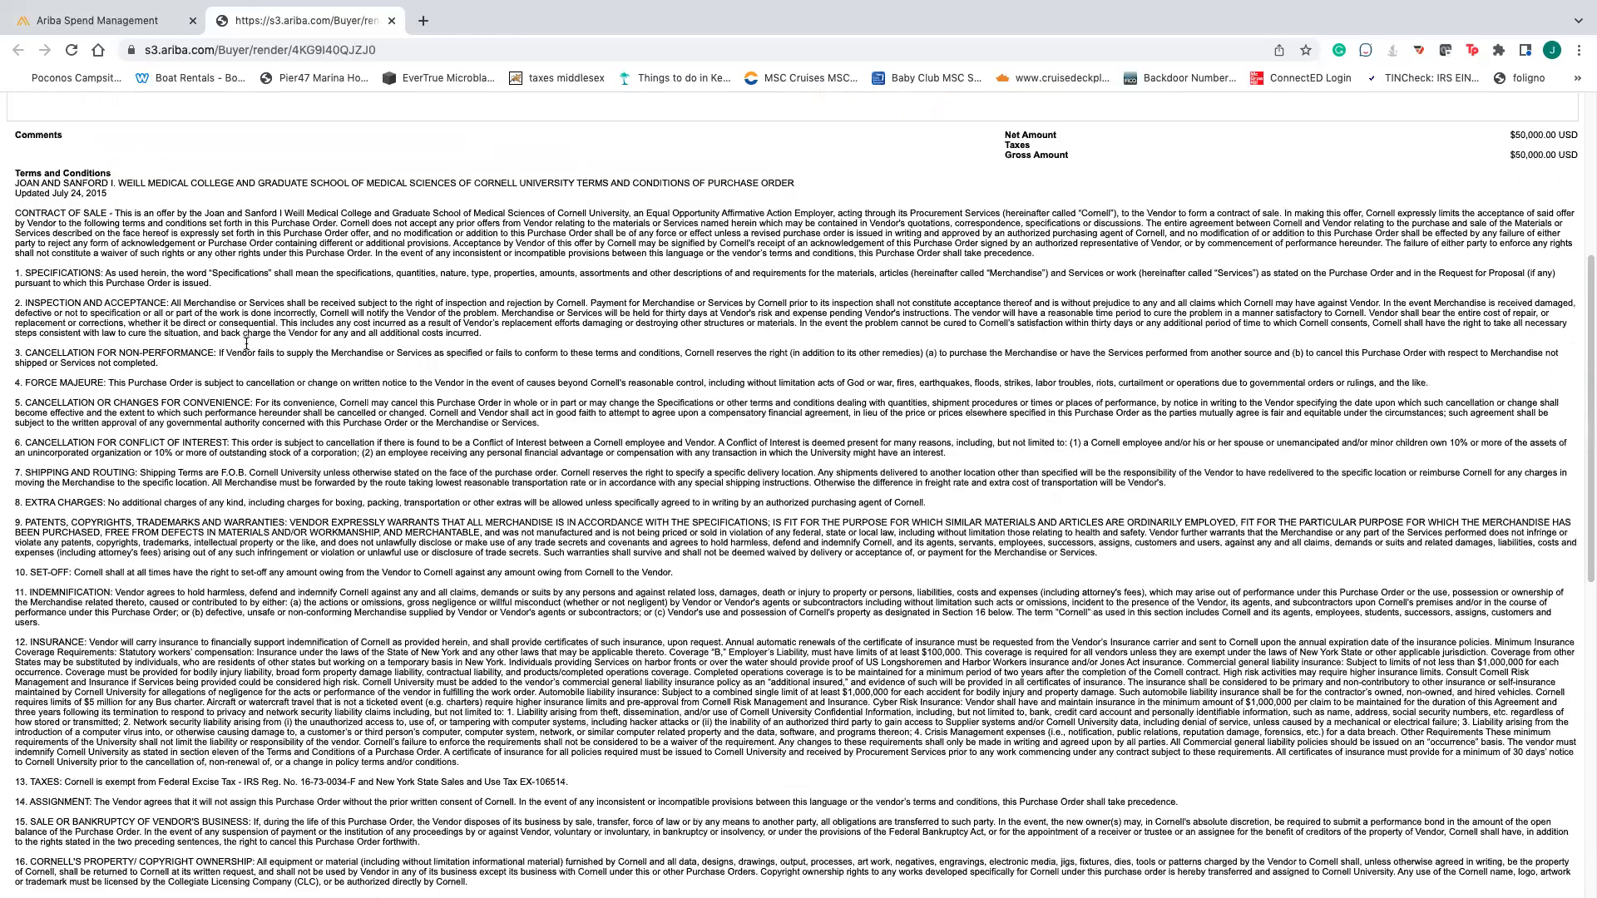
{"action": "scroll", "coordinate": [281, 314], "scroll_direction": "down", "scroll_amount": 3}
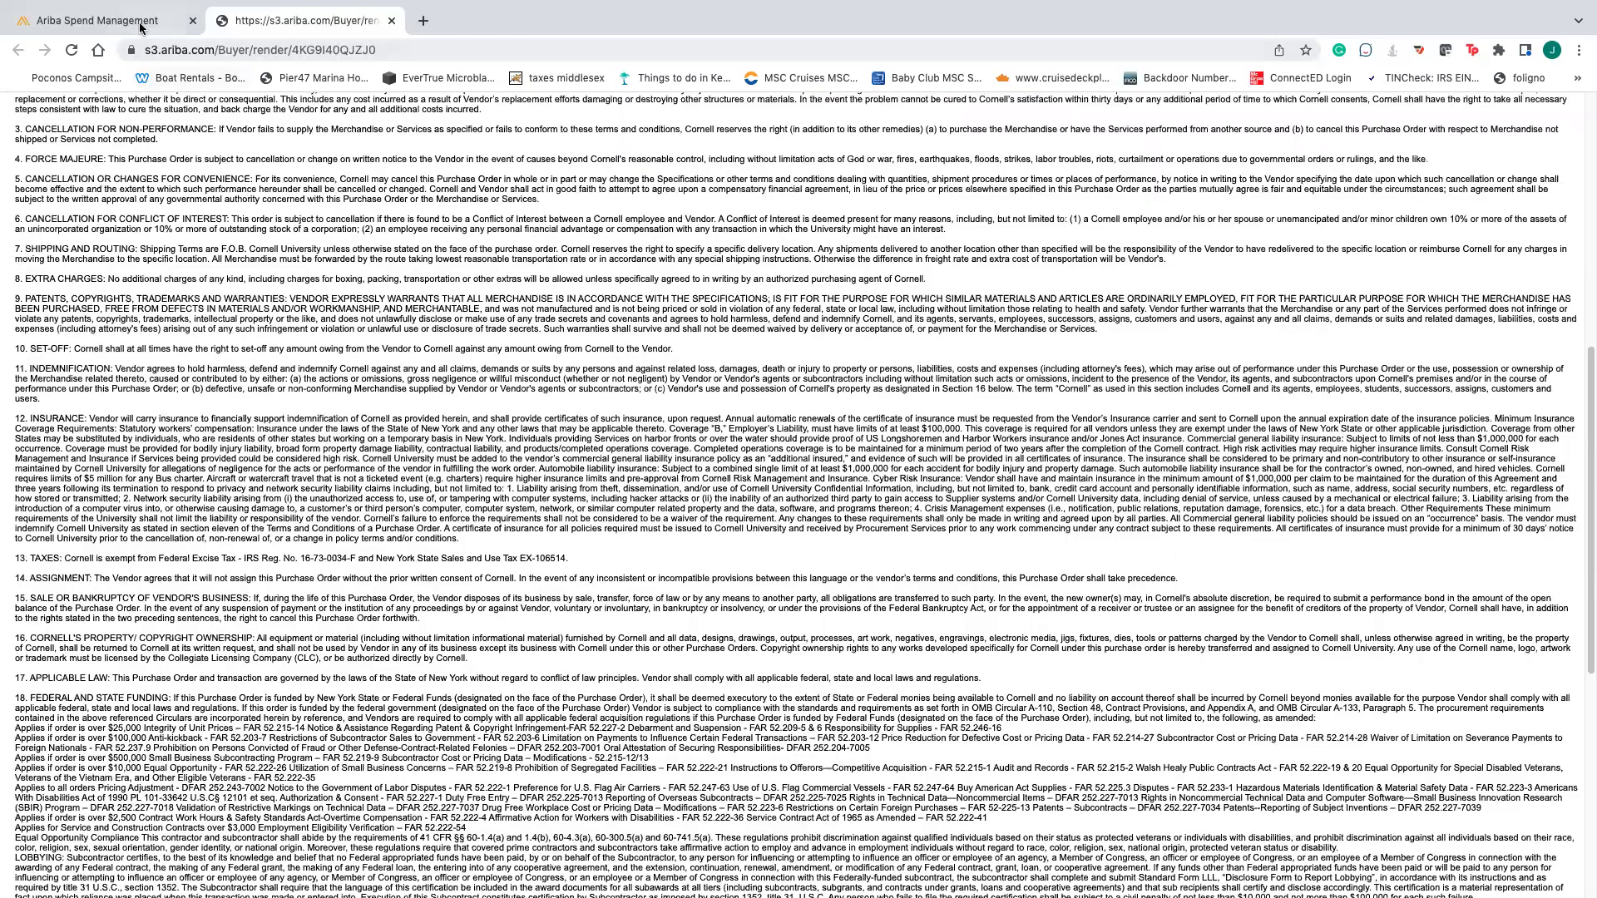
{"action": "left_click", "coordinate": [142, 25]}
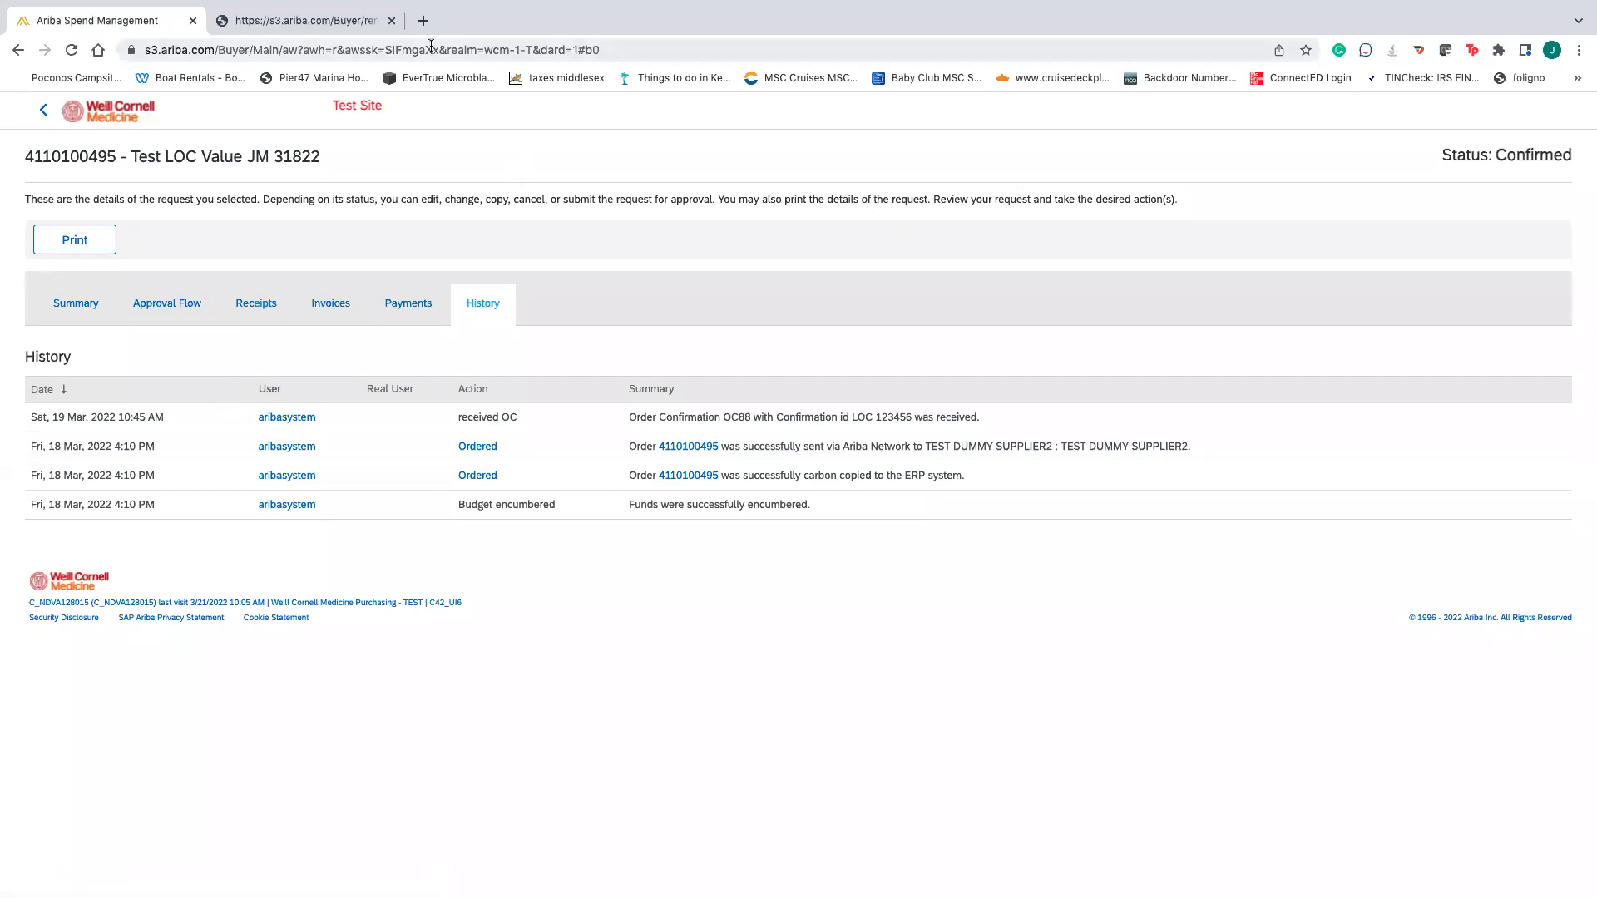
- Open a new browser tab and bring up Chrome's saved bookmarks
{"action": "left_click", "coordinate": [423, 20]}
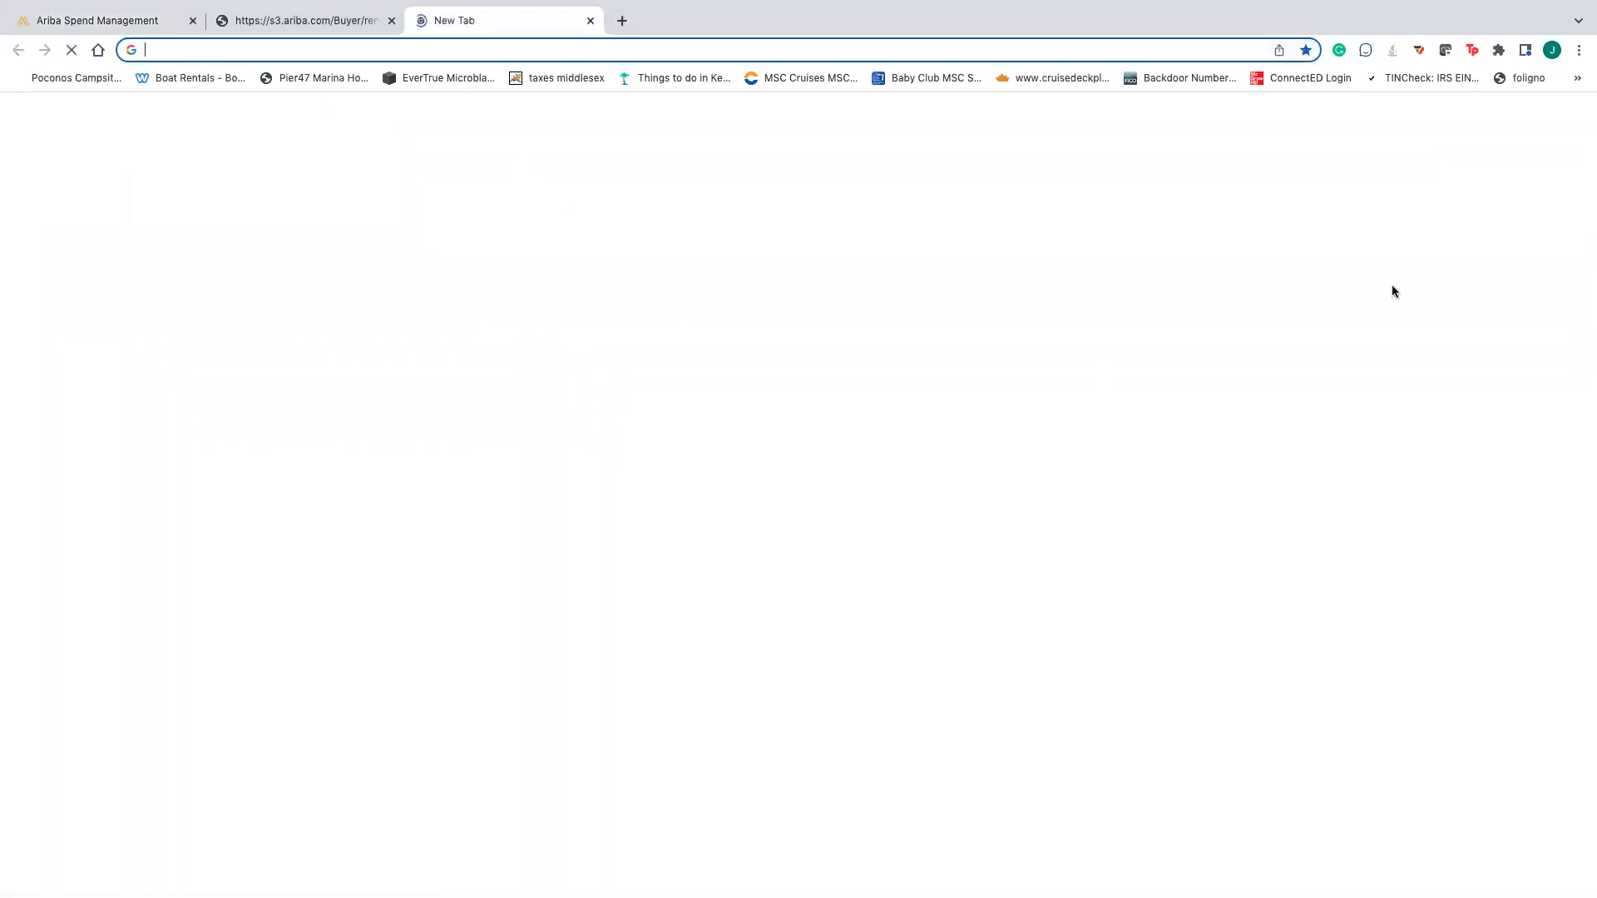
{"action": "left_click", "coordinate": [1578, 50]}
{"action": "mouse_move", "coordinate": [1418, 208]}
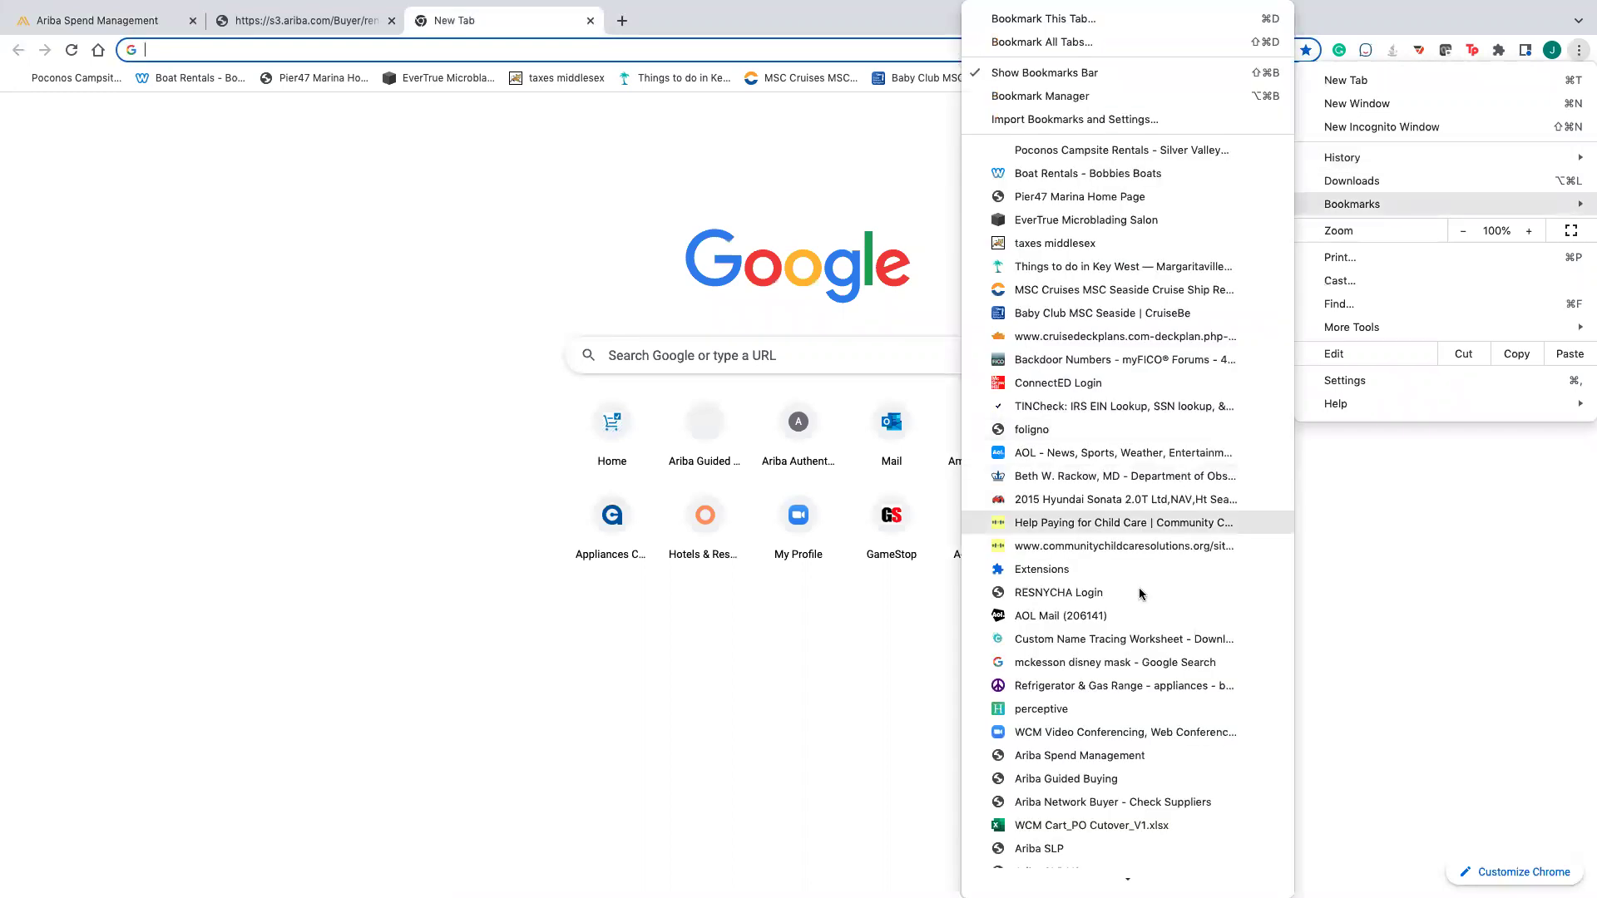
- Load the Ariba Guided Buying bookmark and scroll down to the catalog category tiles
{"action": "left_click", "coordinate": [1112, 778]}
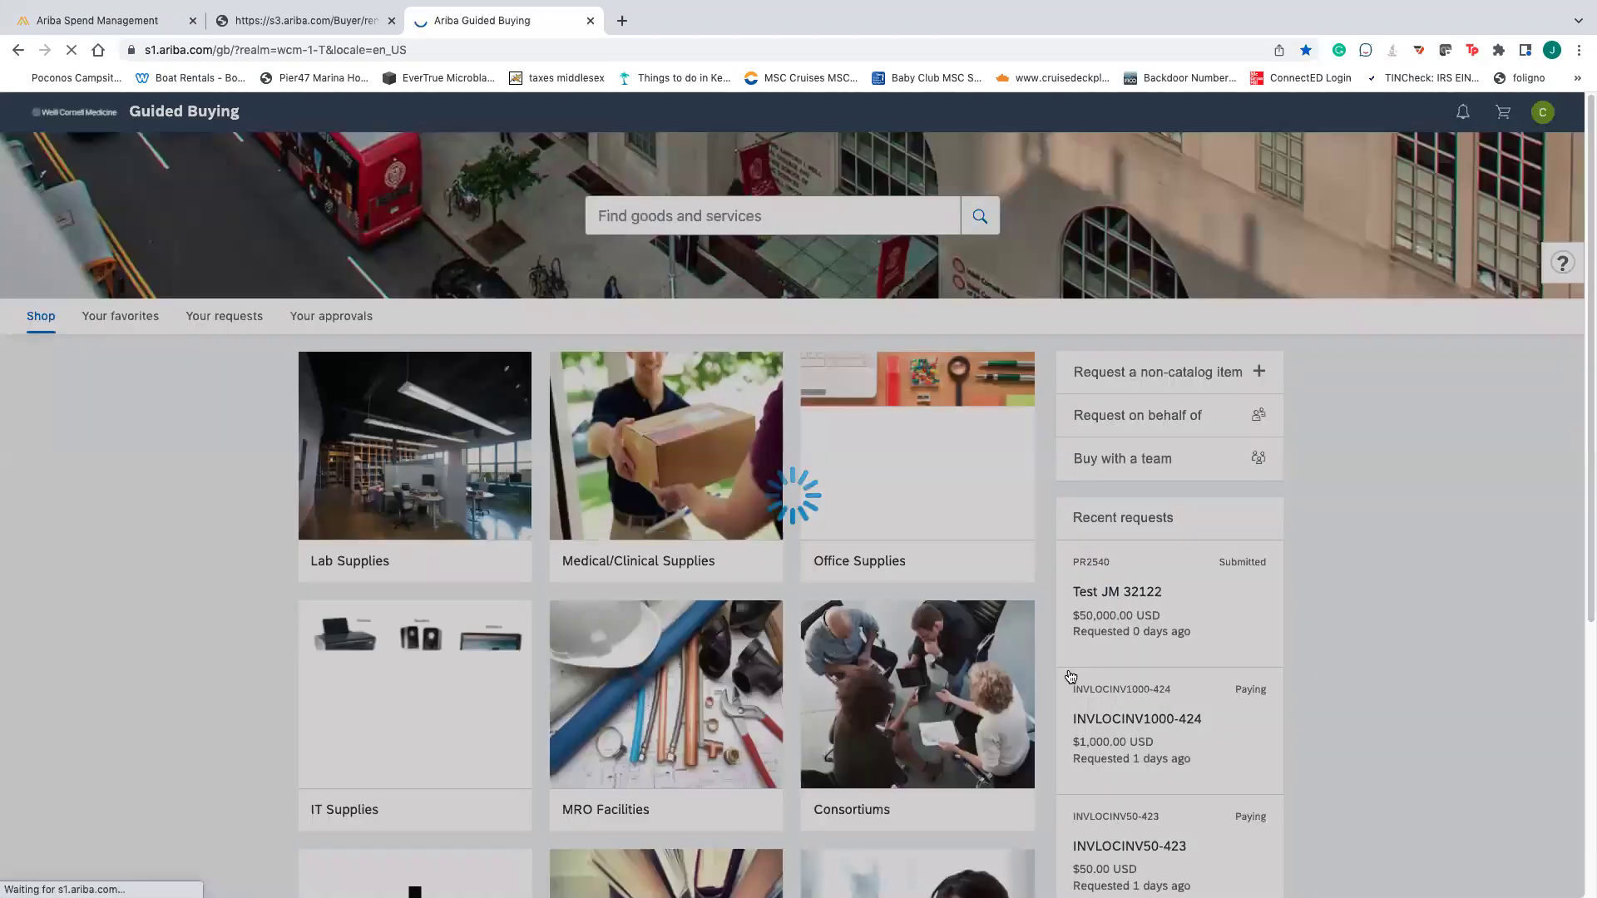
{"action": "scroll", "coordinate": [1065, 676], "scroll_direction": "down", "scroll_amount": 3}
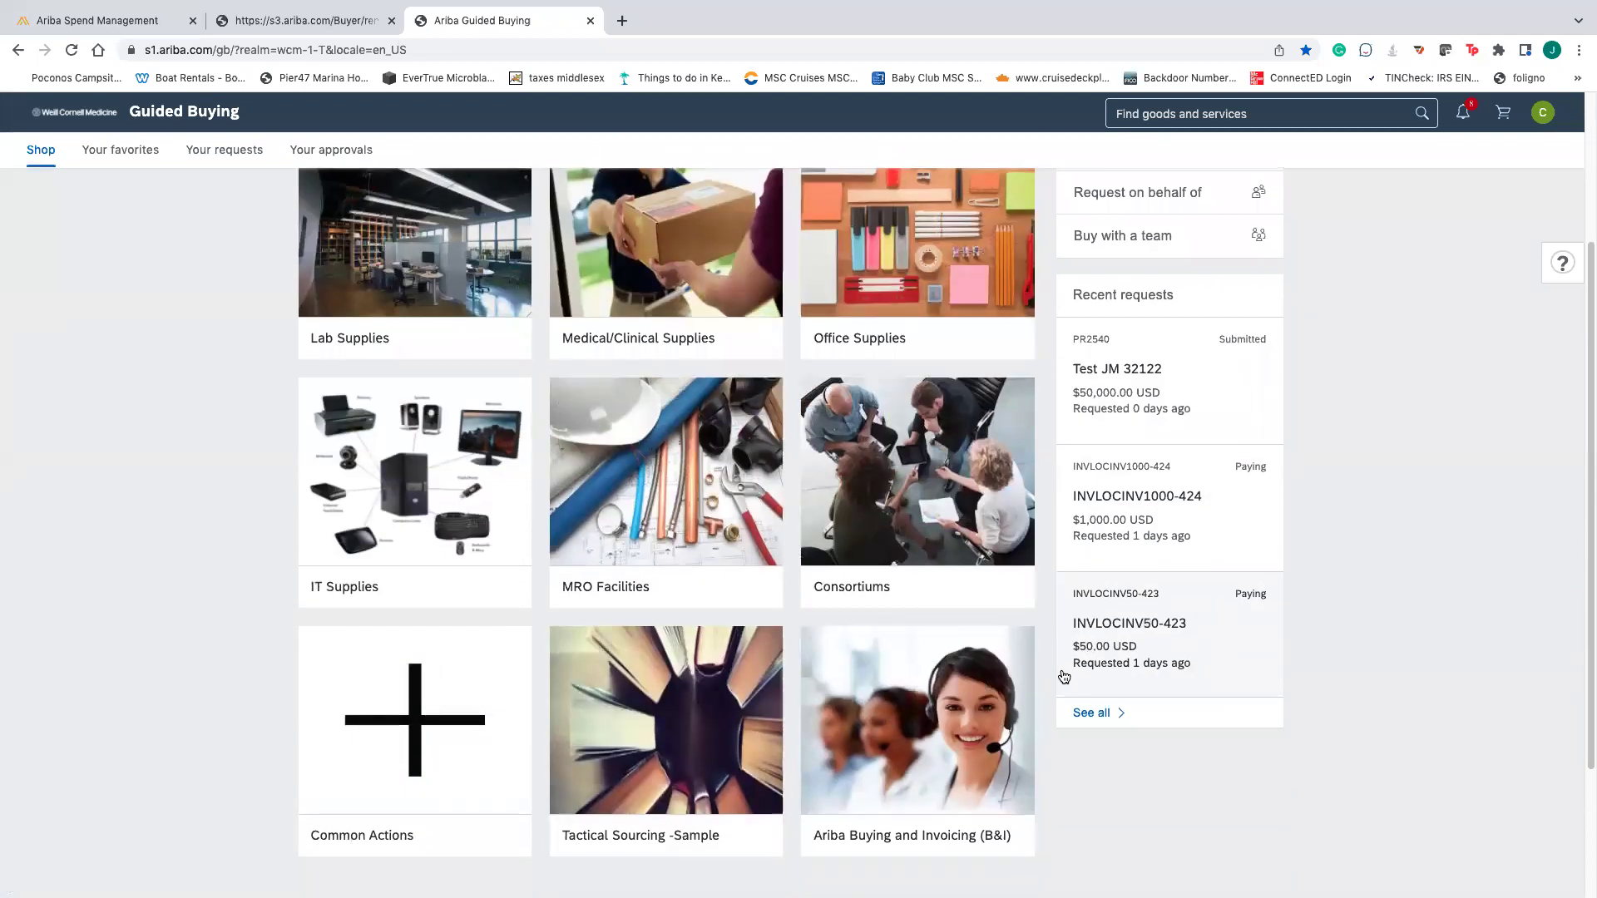
{"action": "scroll", "coordinate": [1069, 686], "scroll_direction": "down", "scroll_amount": 1}
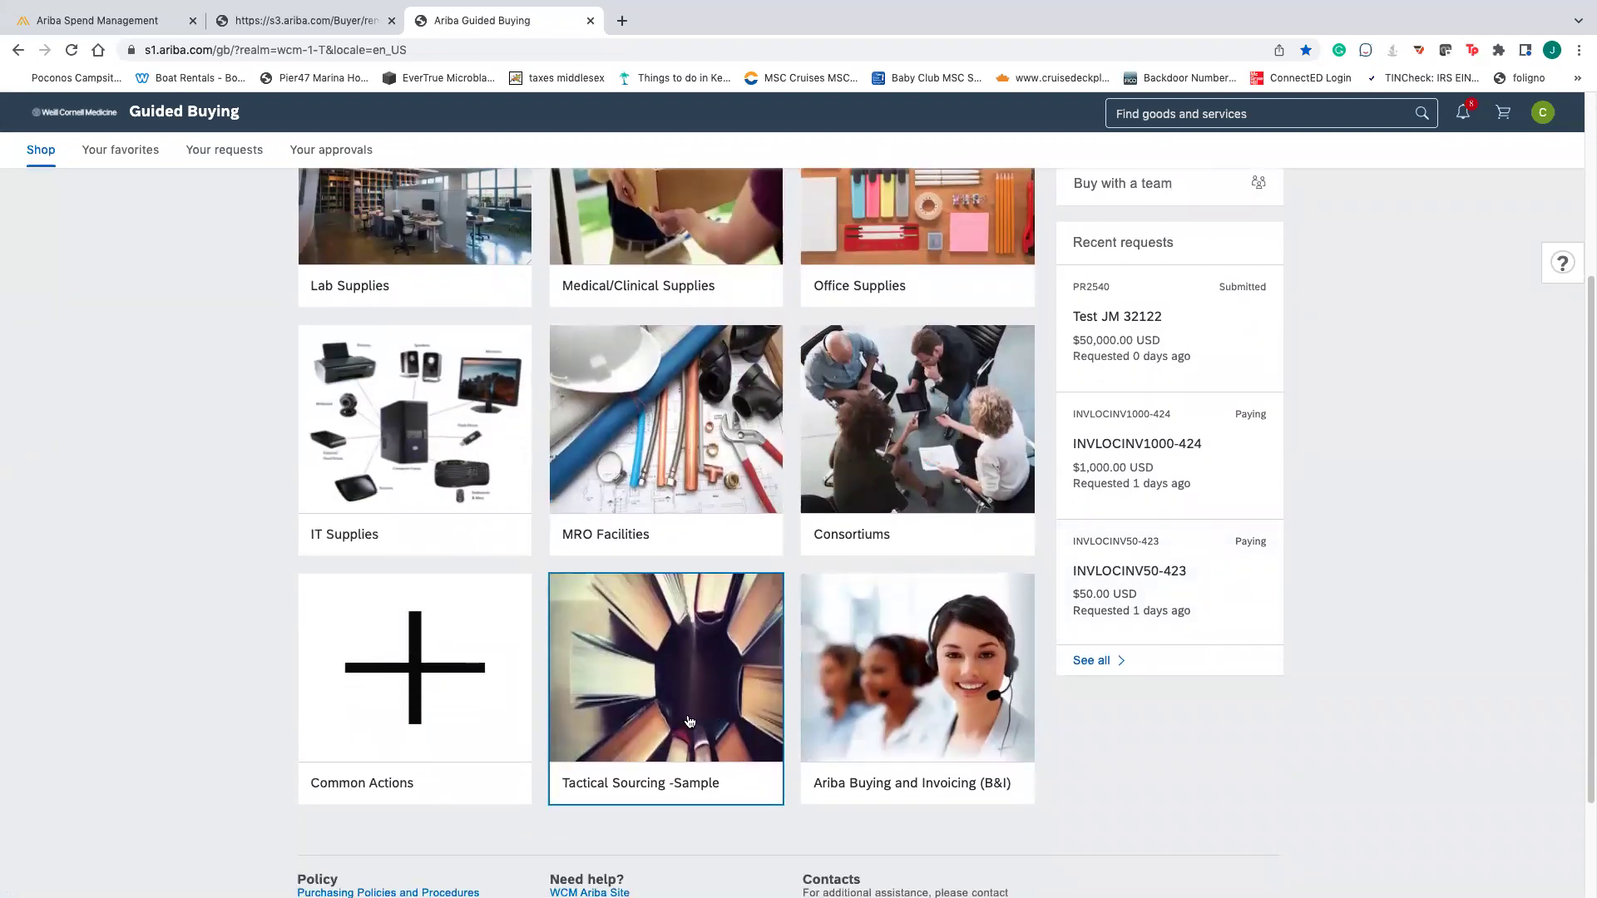
- Start a NY Tactical Sourcing Request from the Tactical Sourcing -Sample category
{"action": "left_click", "coordinate": [683, 727]}
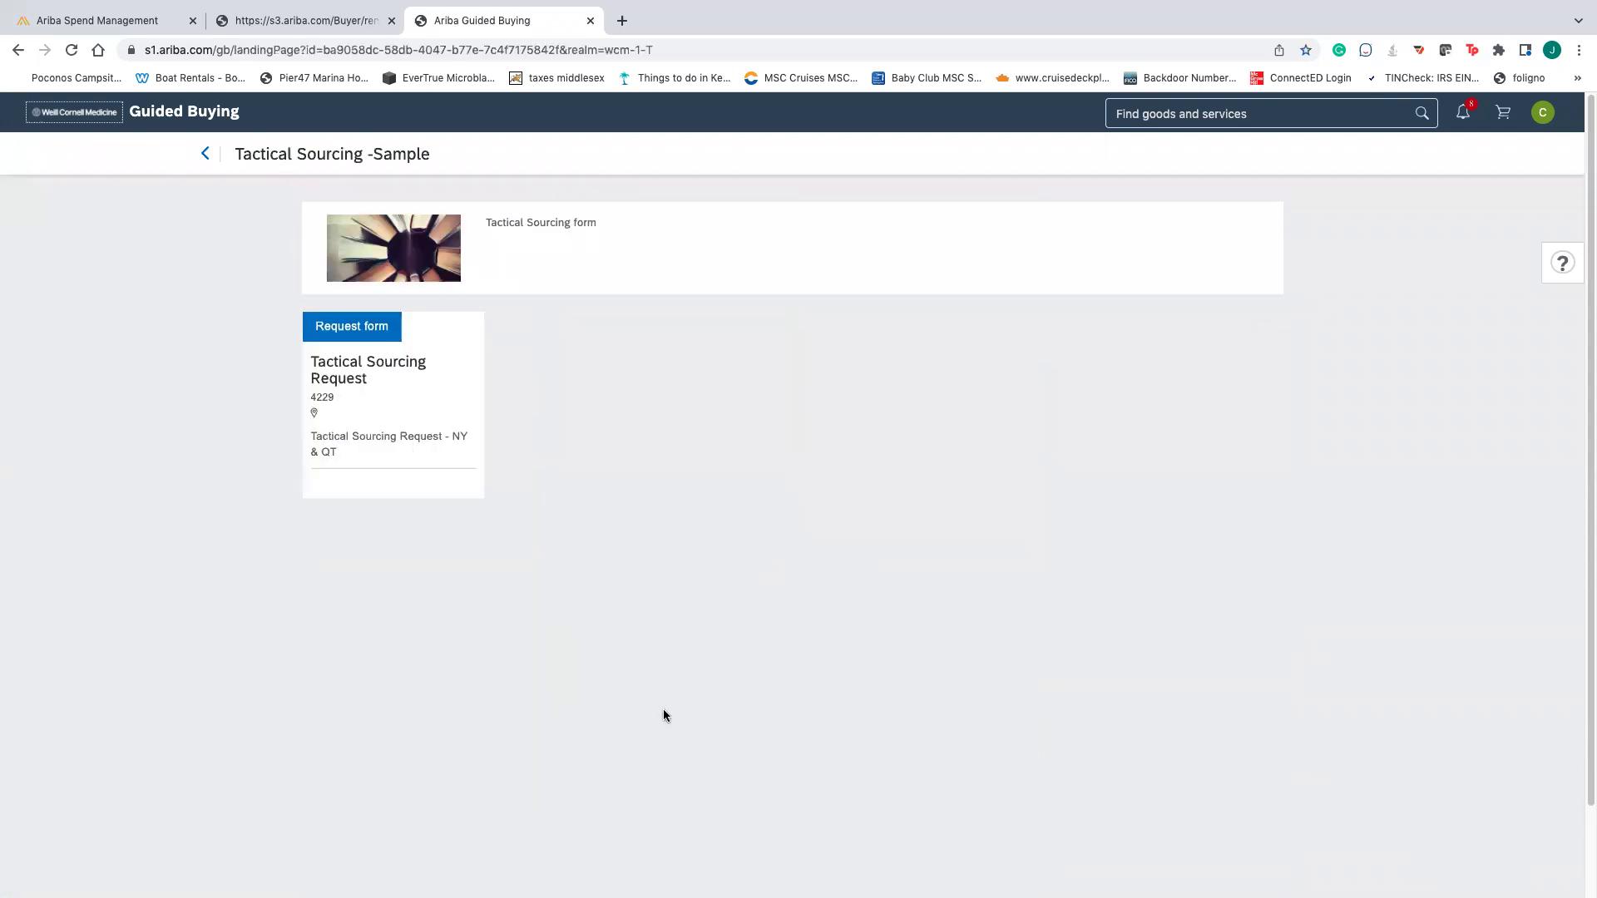
{"action": "left_click", "coordinate": [403, 416]}
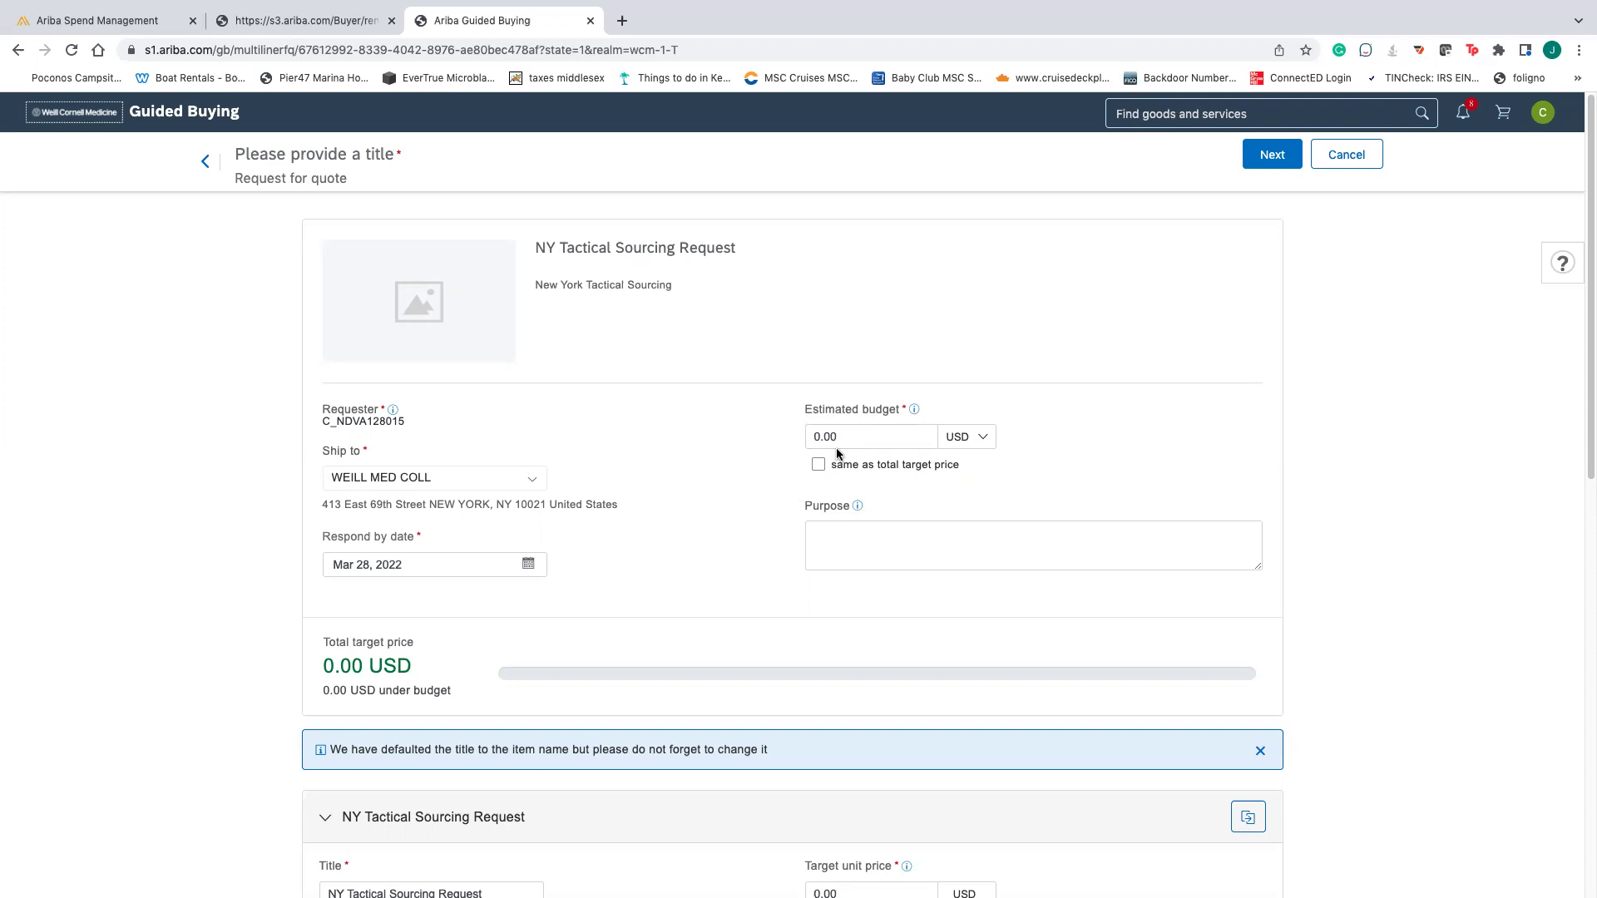
- Enter an estimated budget of 12,000.00 USD and a target unit price of 600.00 USD
{"action": "left_click", "coordinate": [907, 438]}
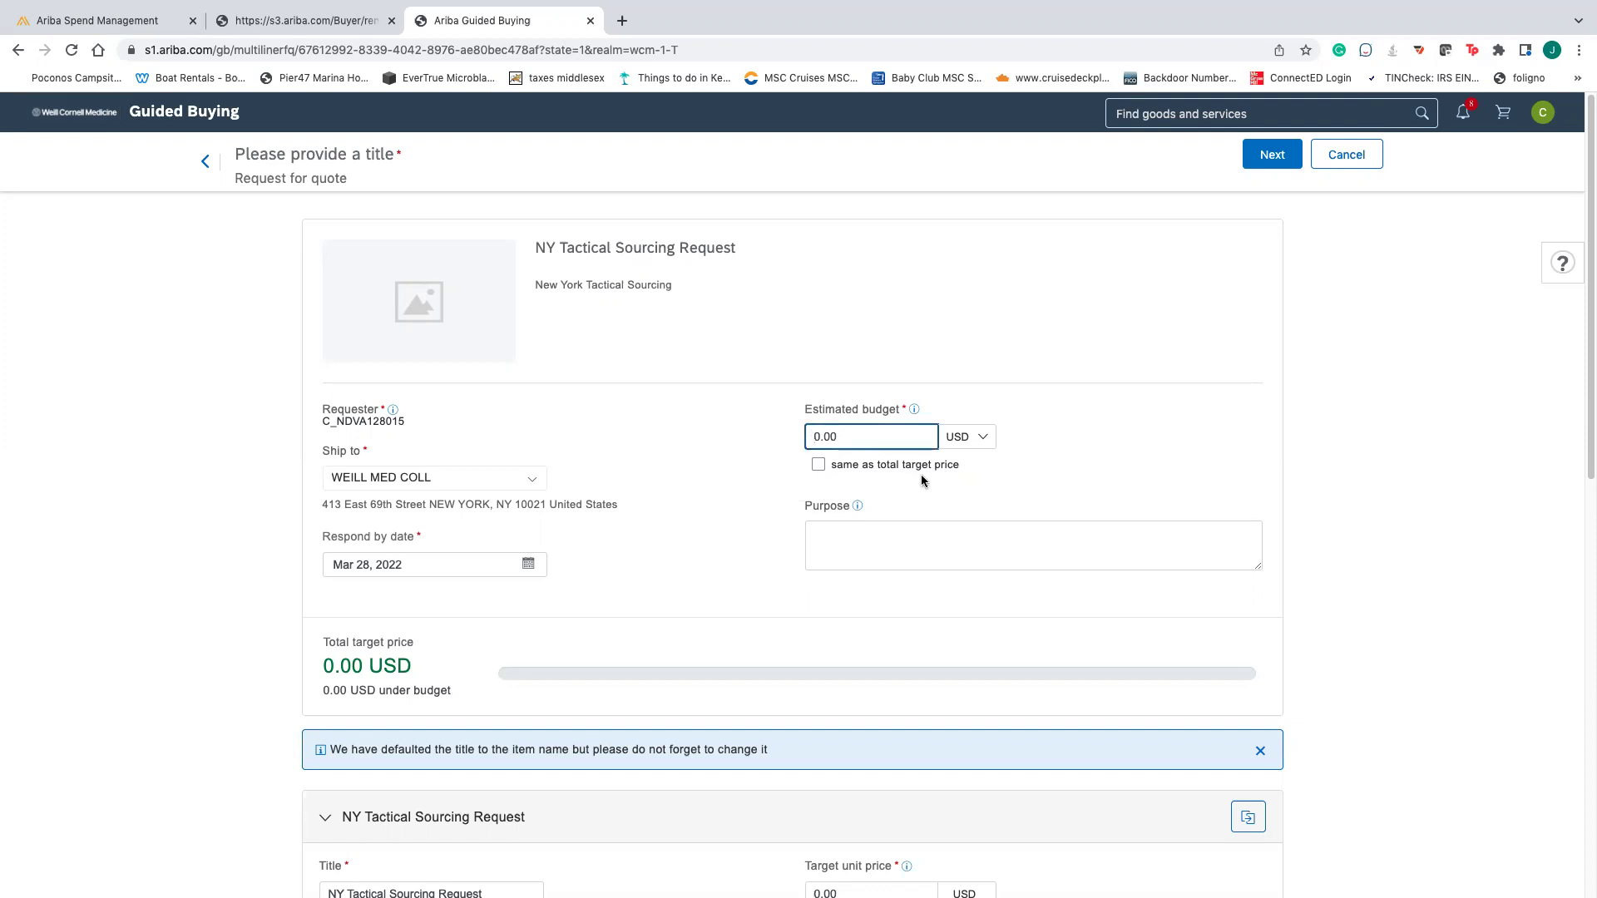
{"action": "type", "text": "1200"}
{"action": "scroll", "coordinate": [713, 727], "scroll_direction": "down", "scroll_amount": 5}
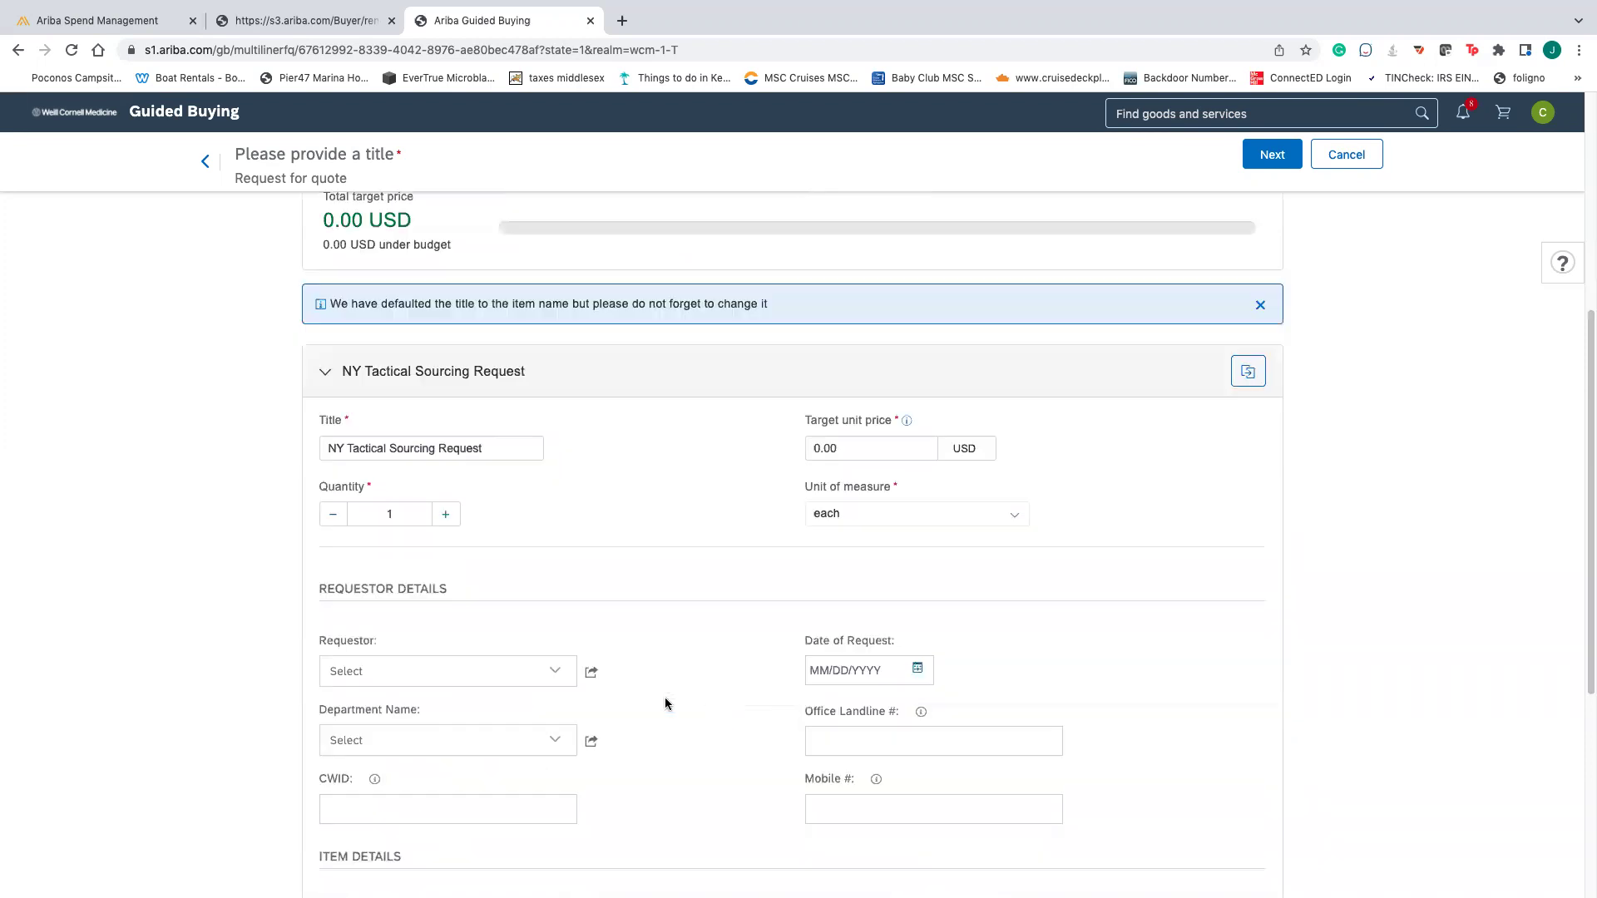
{"action": "left_click", "coordinate": [819, 453]}
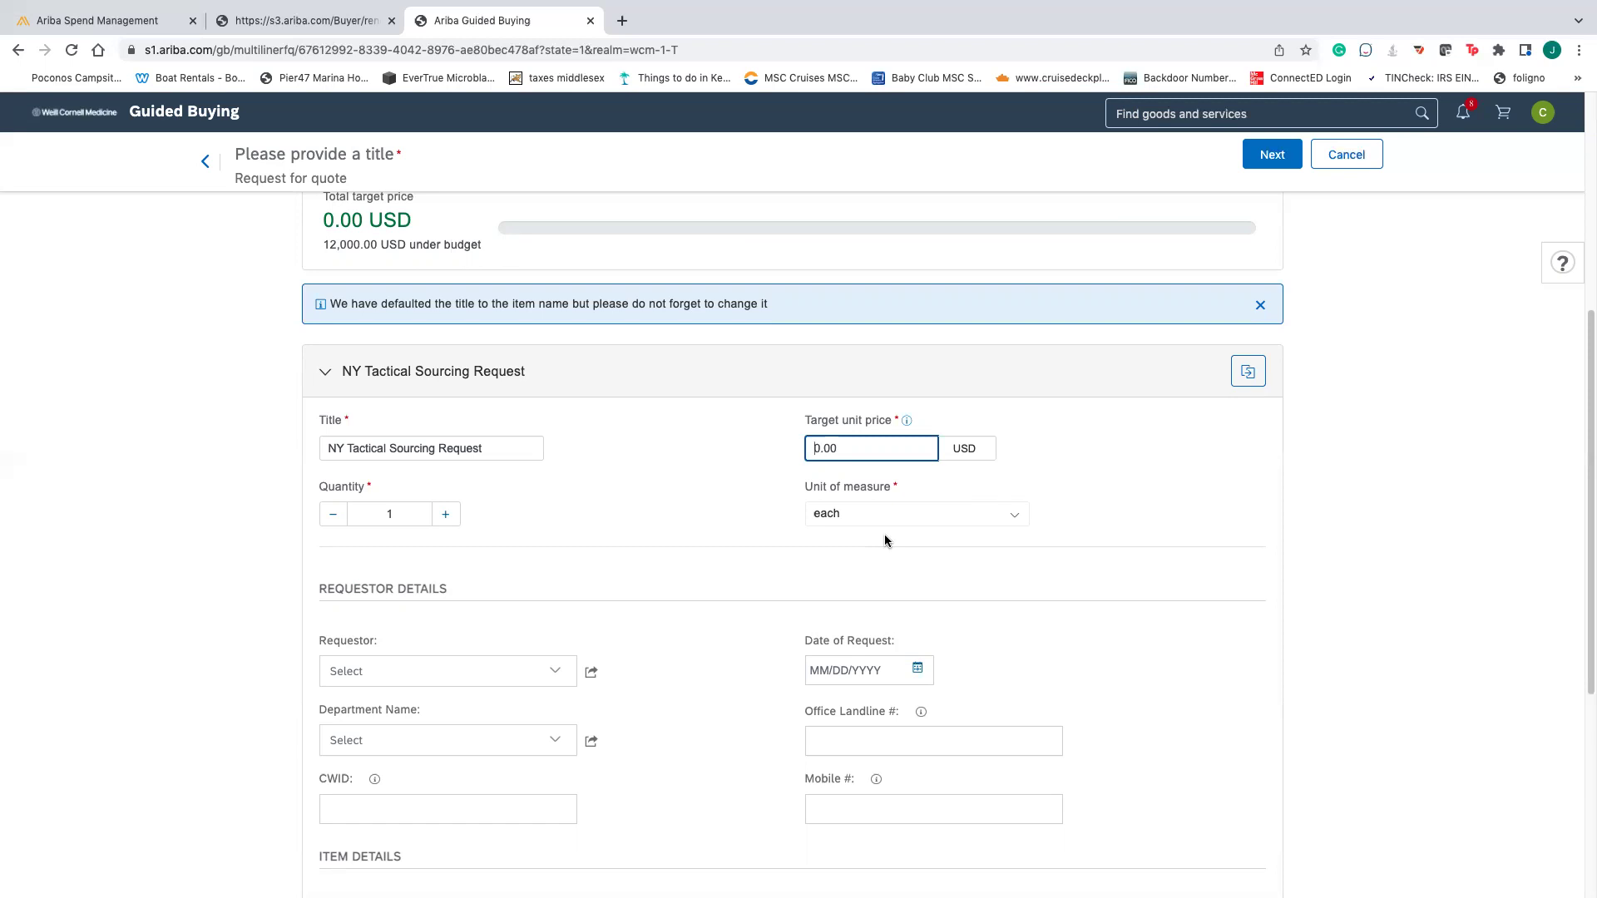
{"action": "type", "text": "60"}
{"action": "scroll", "coordinate": [497, 543], "scroll_direction": "down", "scroll_amount": 1}
{"action": "scroll", "coordinate": [571, 592], "scroll_direction": "down", "scroll_amount": 5}
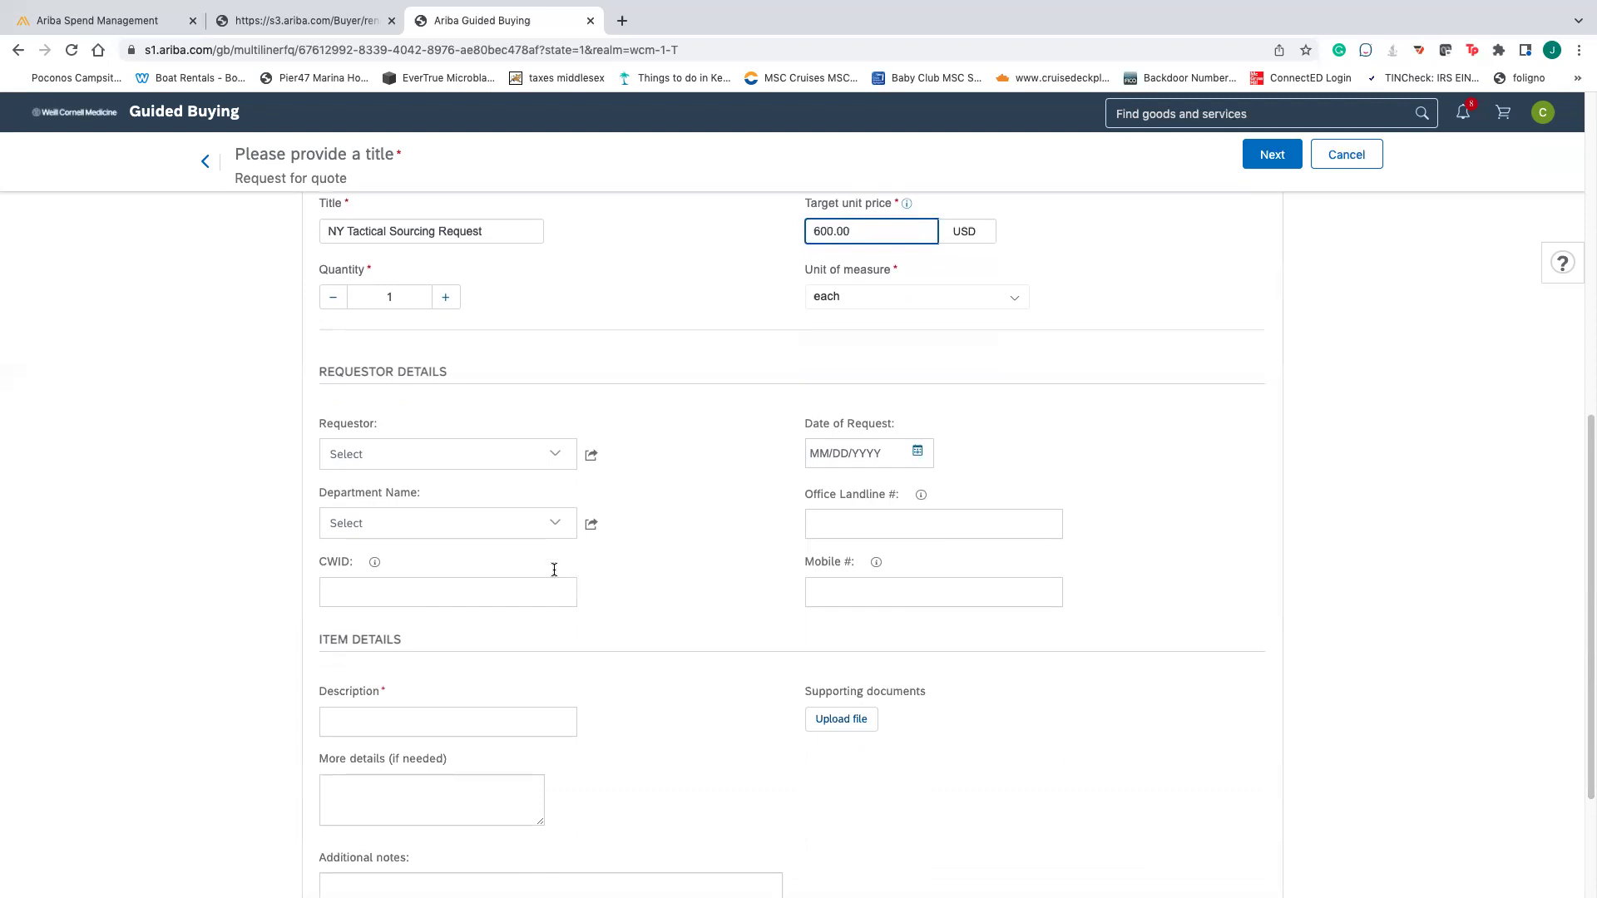
- Search for the requester by name and select their user entry as Requestor
{"action": "left_click", "coordinate": [564, 463]}
{"action": "left_click", "coordinate": [553, 454]}
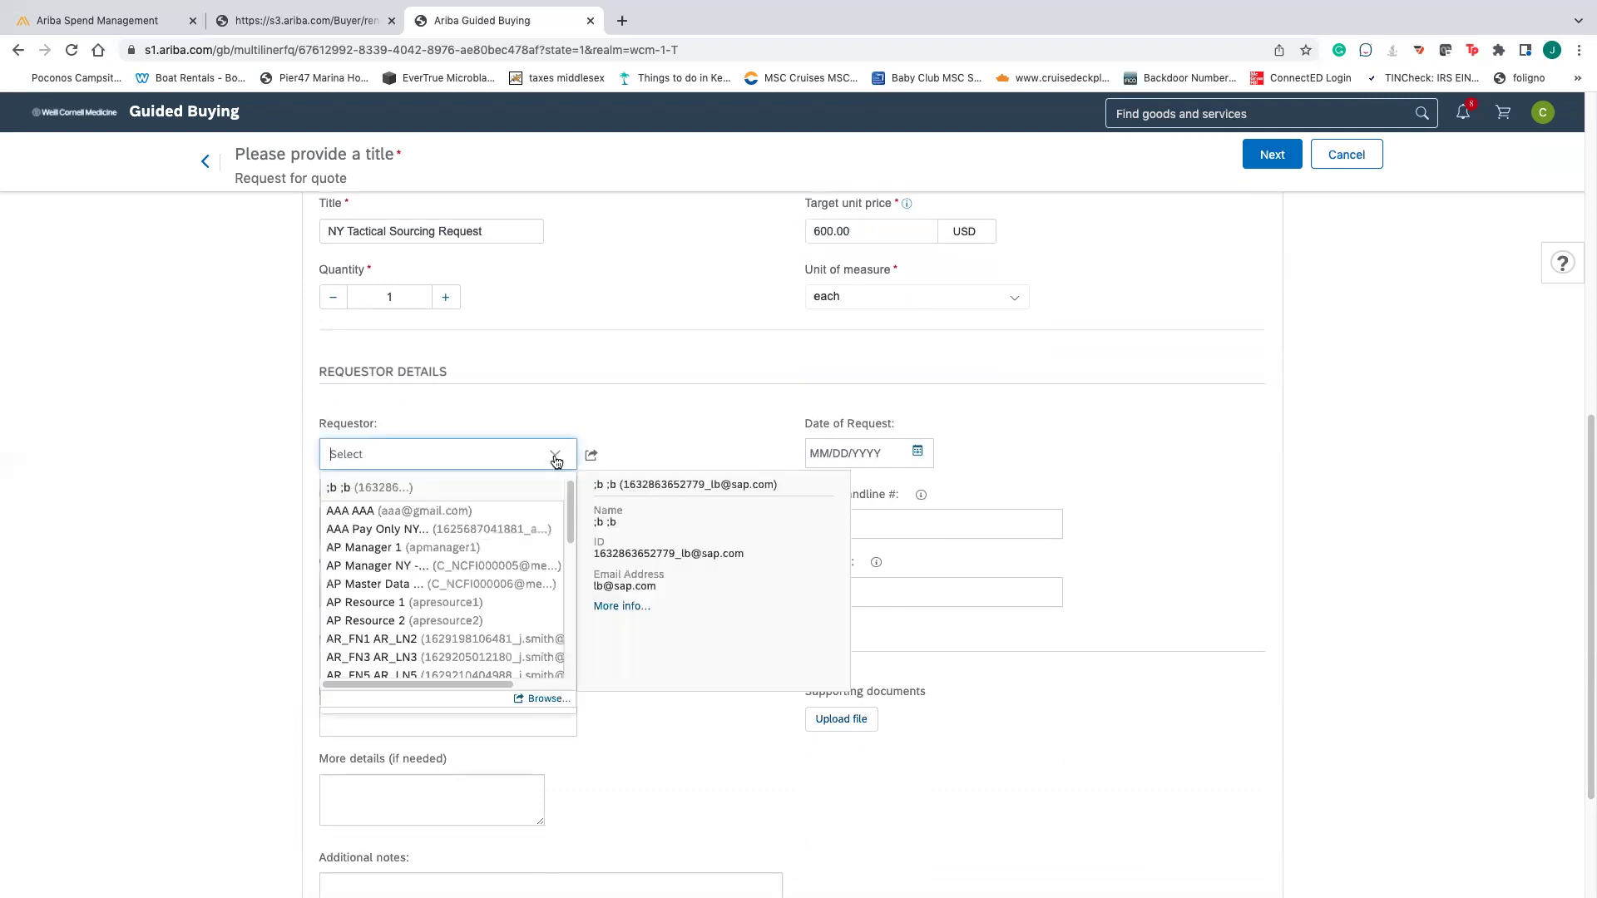
{"action": "left_click", "coordinate": [608, 426]}
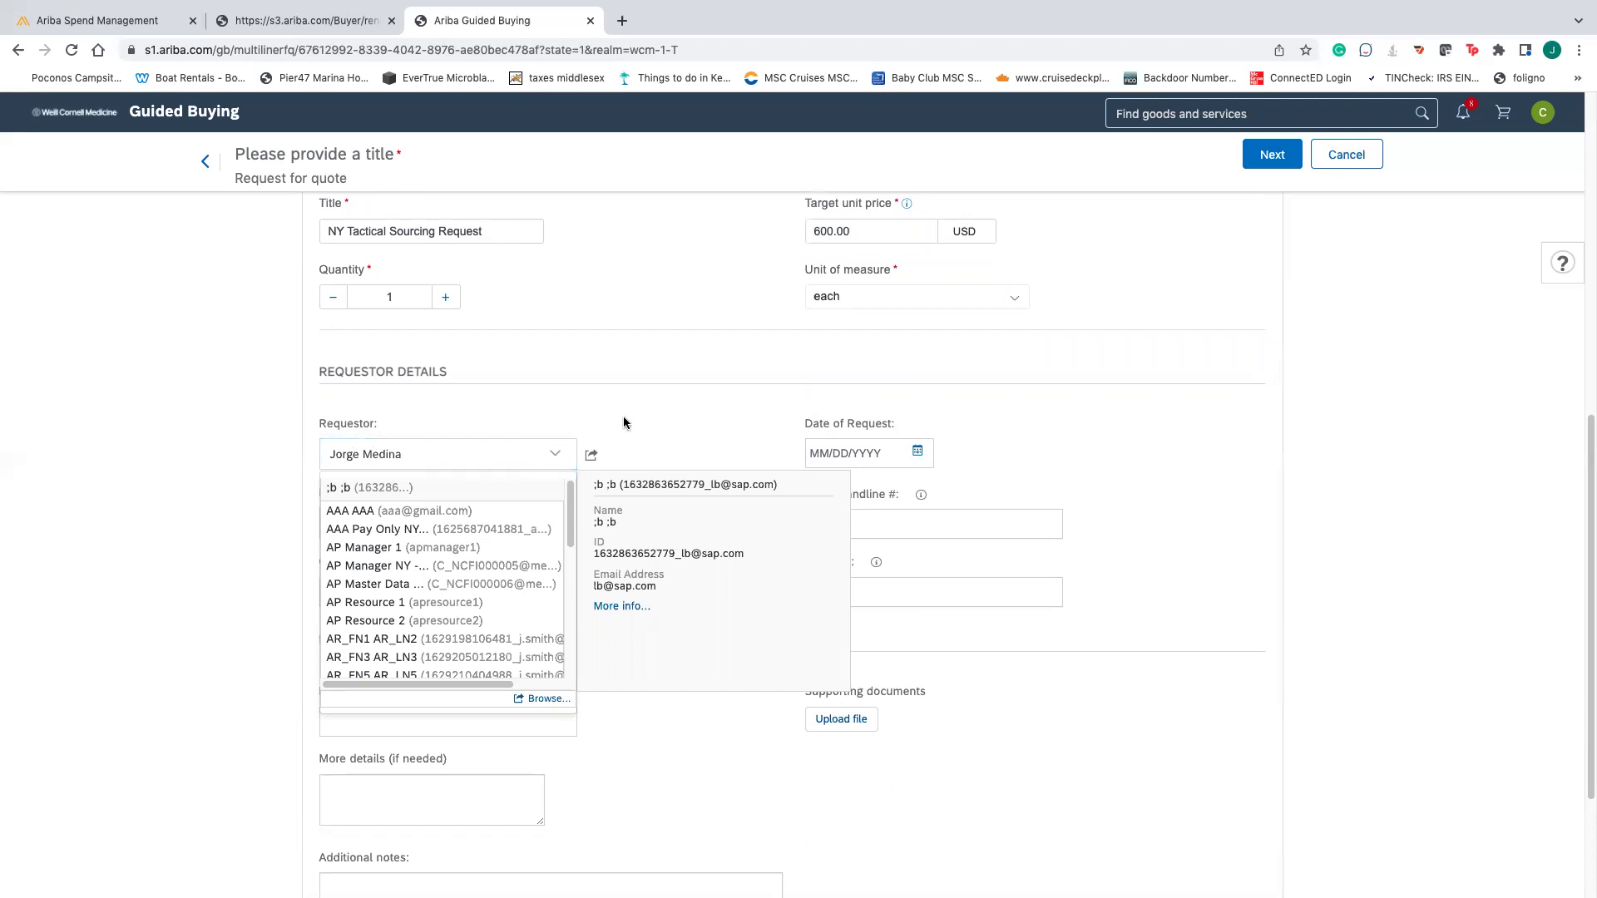
{"action": "left_click", "coordinate": [507, 455]}
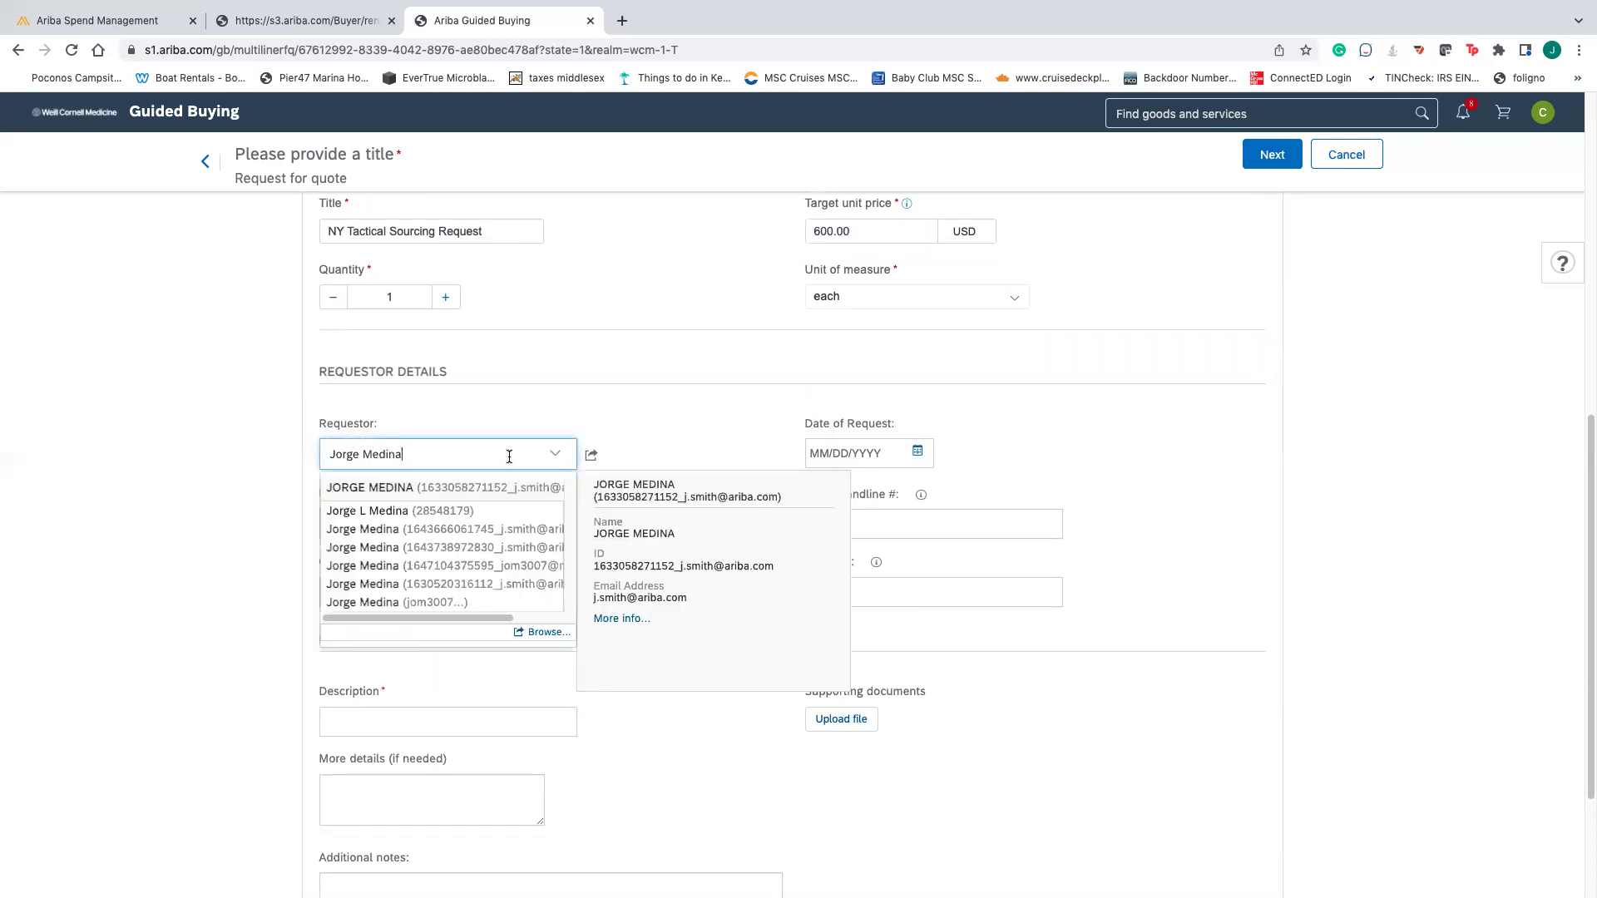
{"action": "left_click", "coordinate": [446, 602]}
{"action": "left_click", "coordinate": [517, 520]}
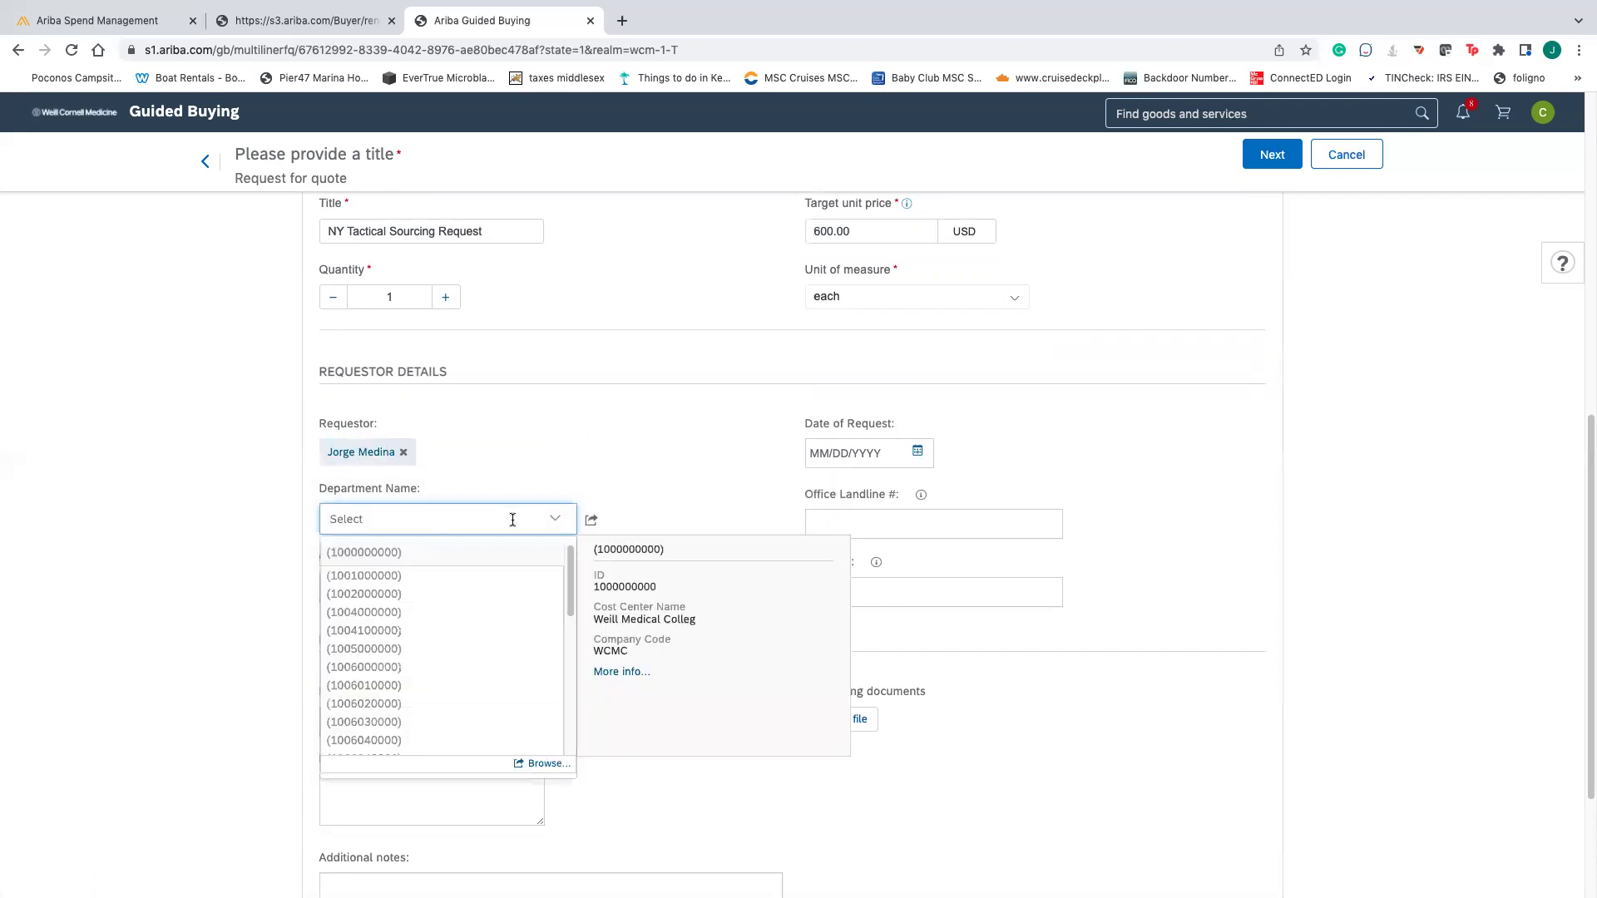
{"action": "type", "text": "finance"}
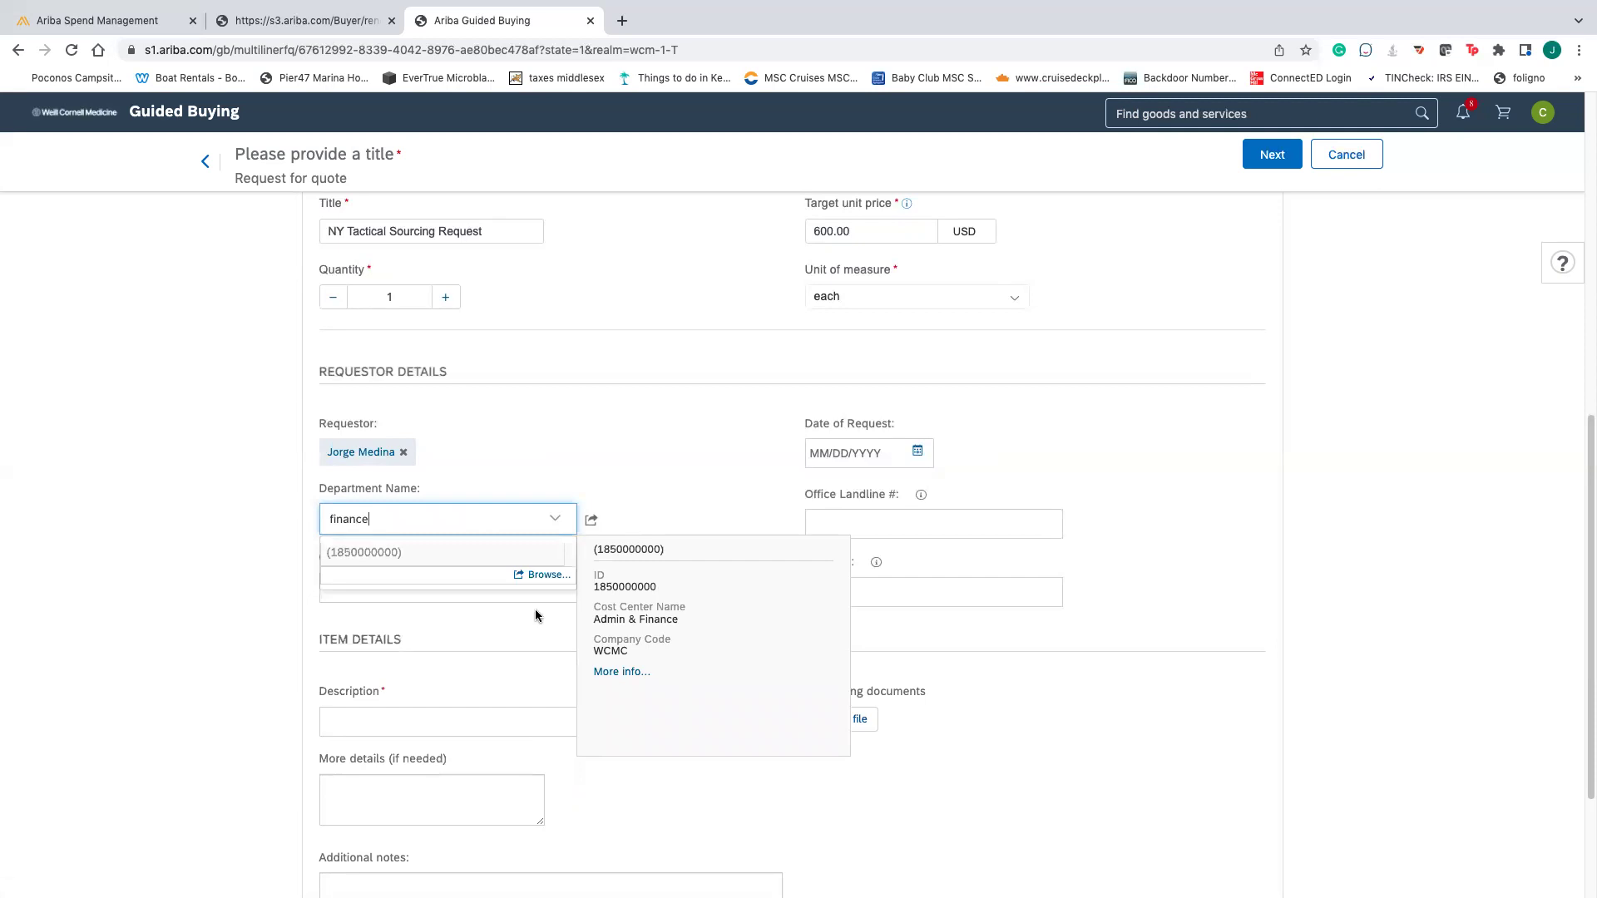
{"action": "left_click", "coordinate": [468, 559]}
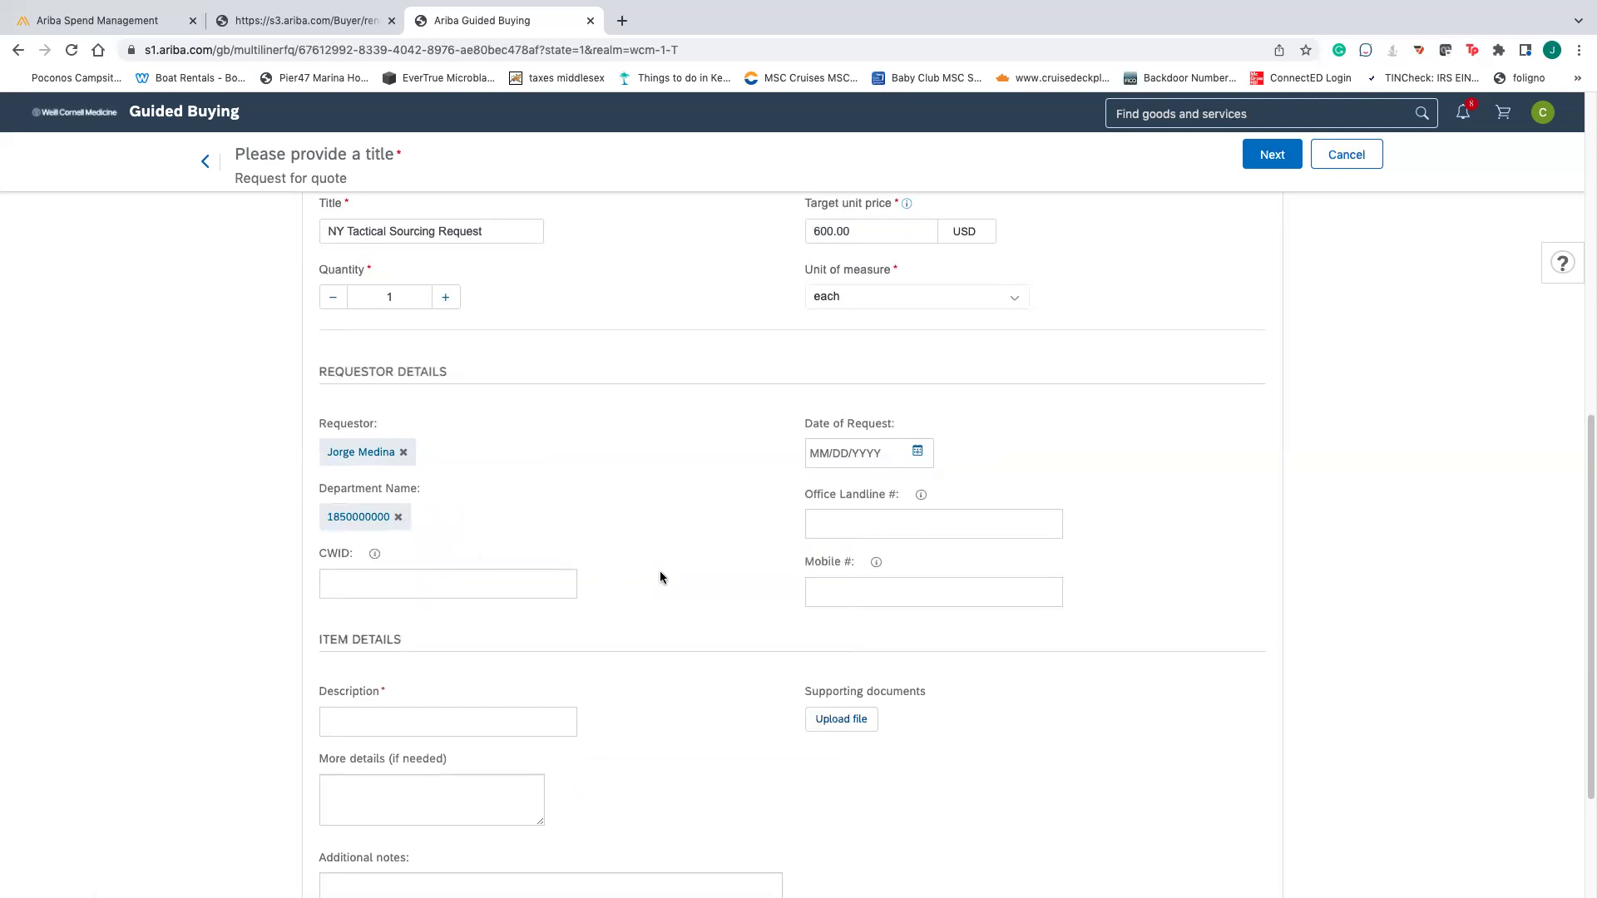
- Set the request date to 03/21/2022 and enter 'gloves' as the item description
{"action": "left_click", "coordinate": [917, 453]}
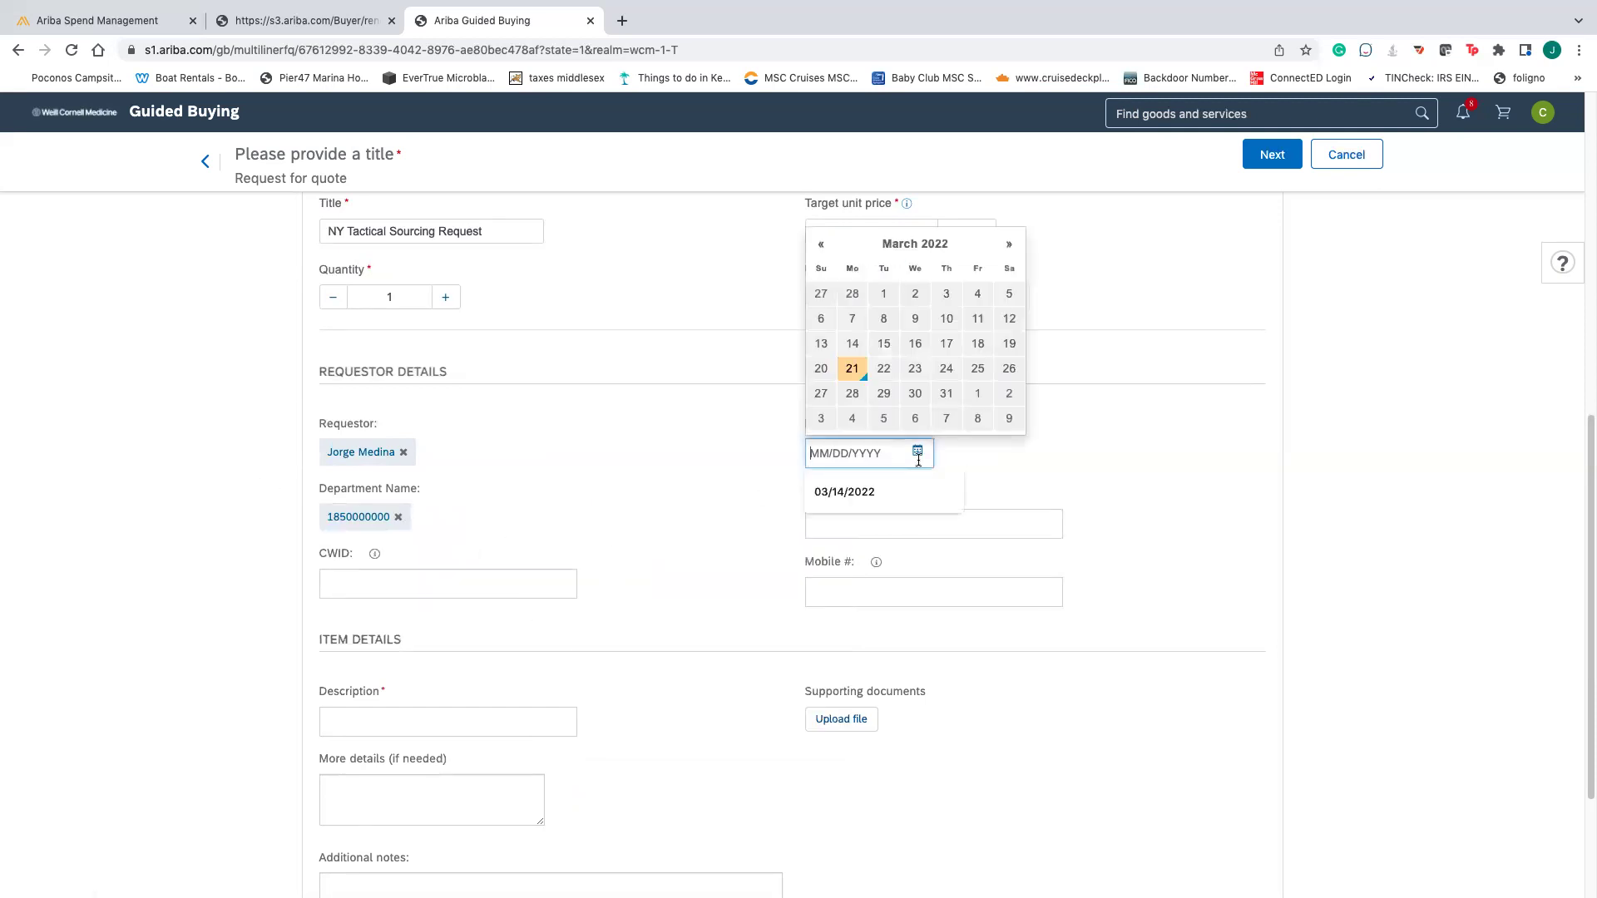
{"action": "left_click", "coordinate": [851, 364]}
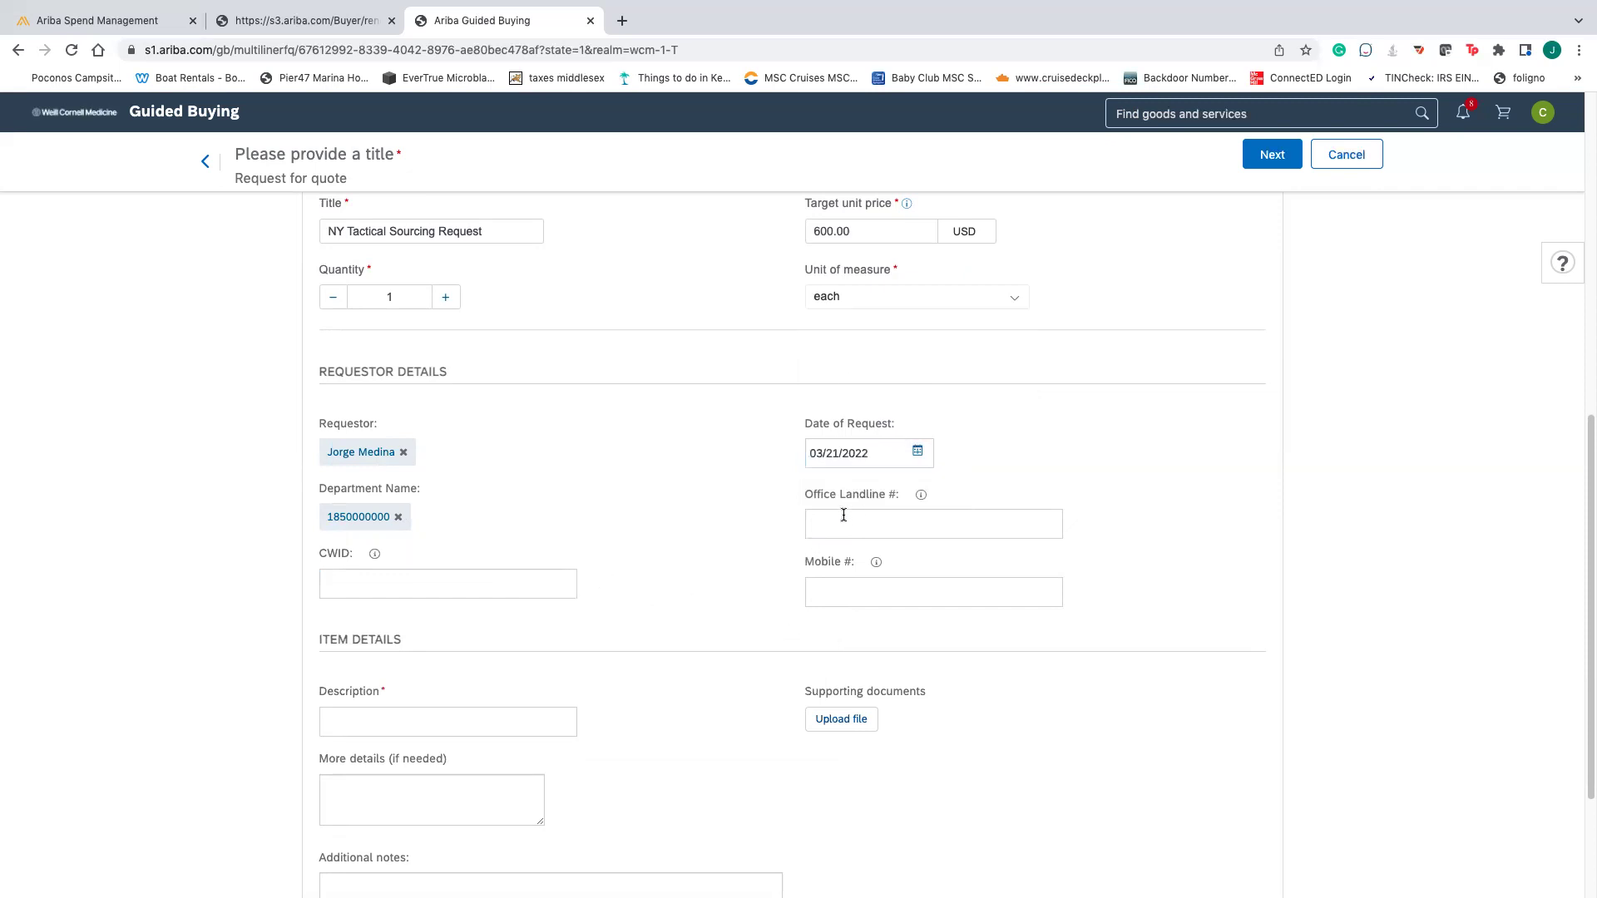
{"action": "left_click", "coordinate": [395, 592]}
{"action": "scroll", "coordinate": [533, 643], "scroll_direction": "down", "scroll_amount": 1}
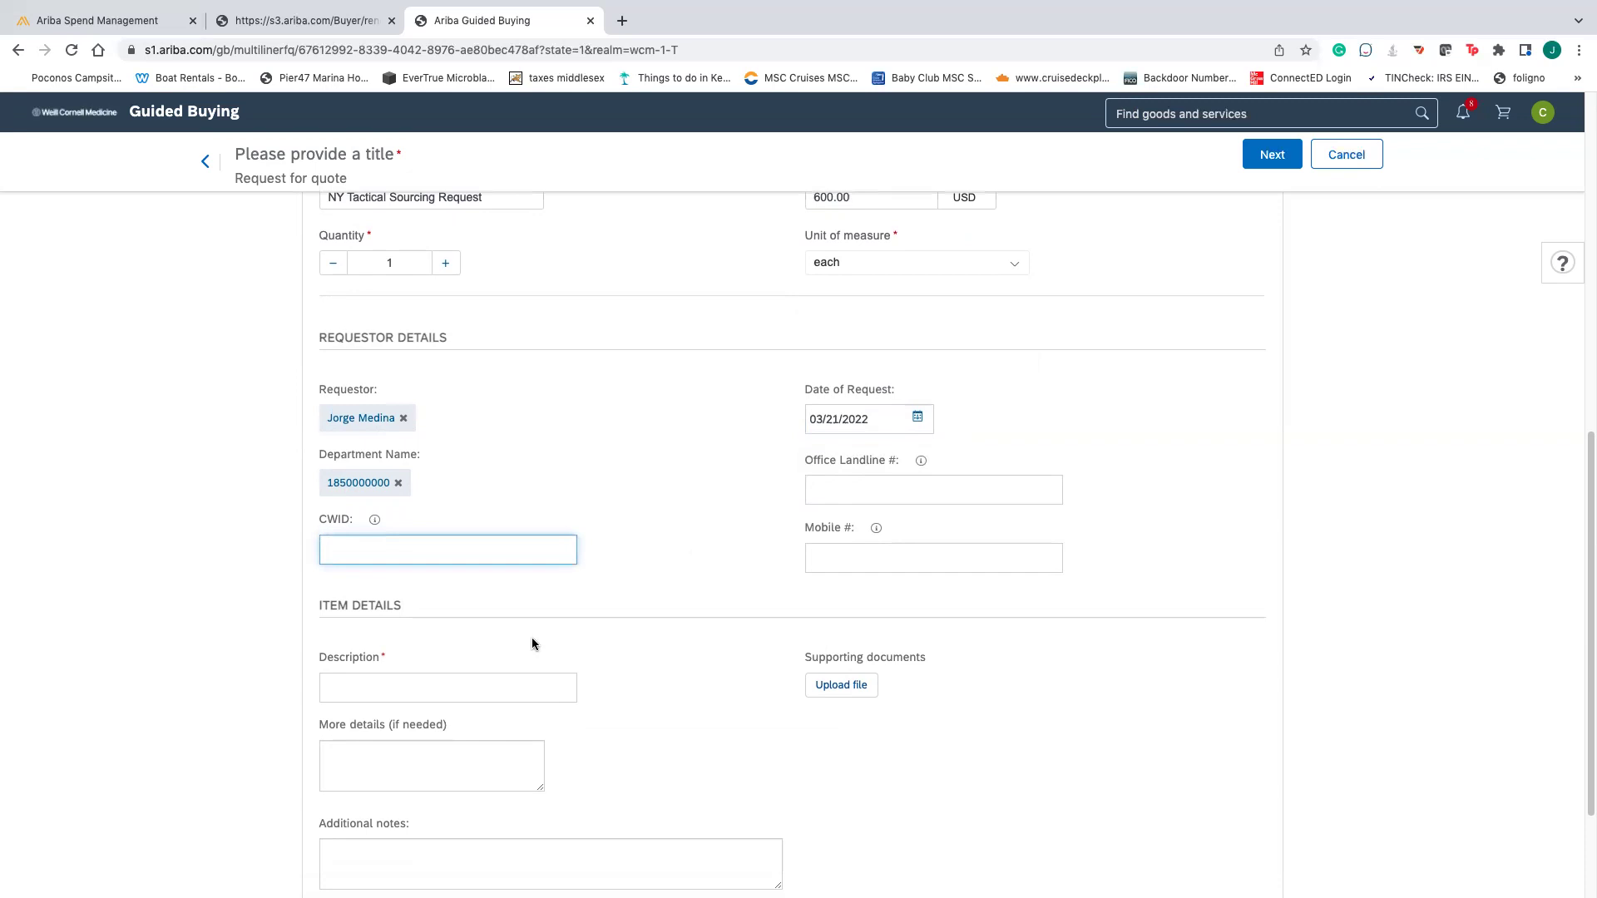
{"action": "scroll", "coordinate": [620, 637], "scroll_direction": "down", "scroll_amount": 3}
{"action": "left_click", "coordinate": [424, 522]}
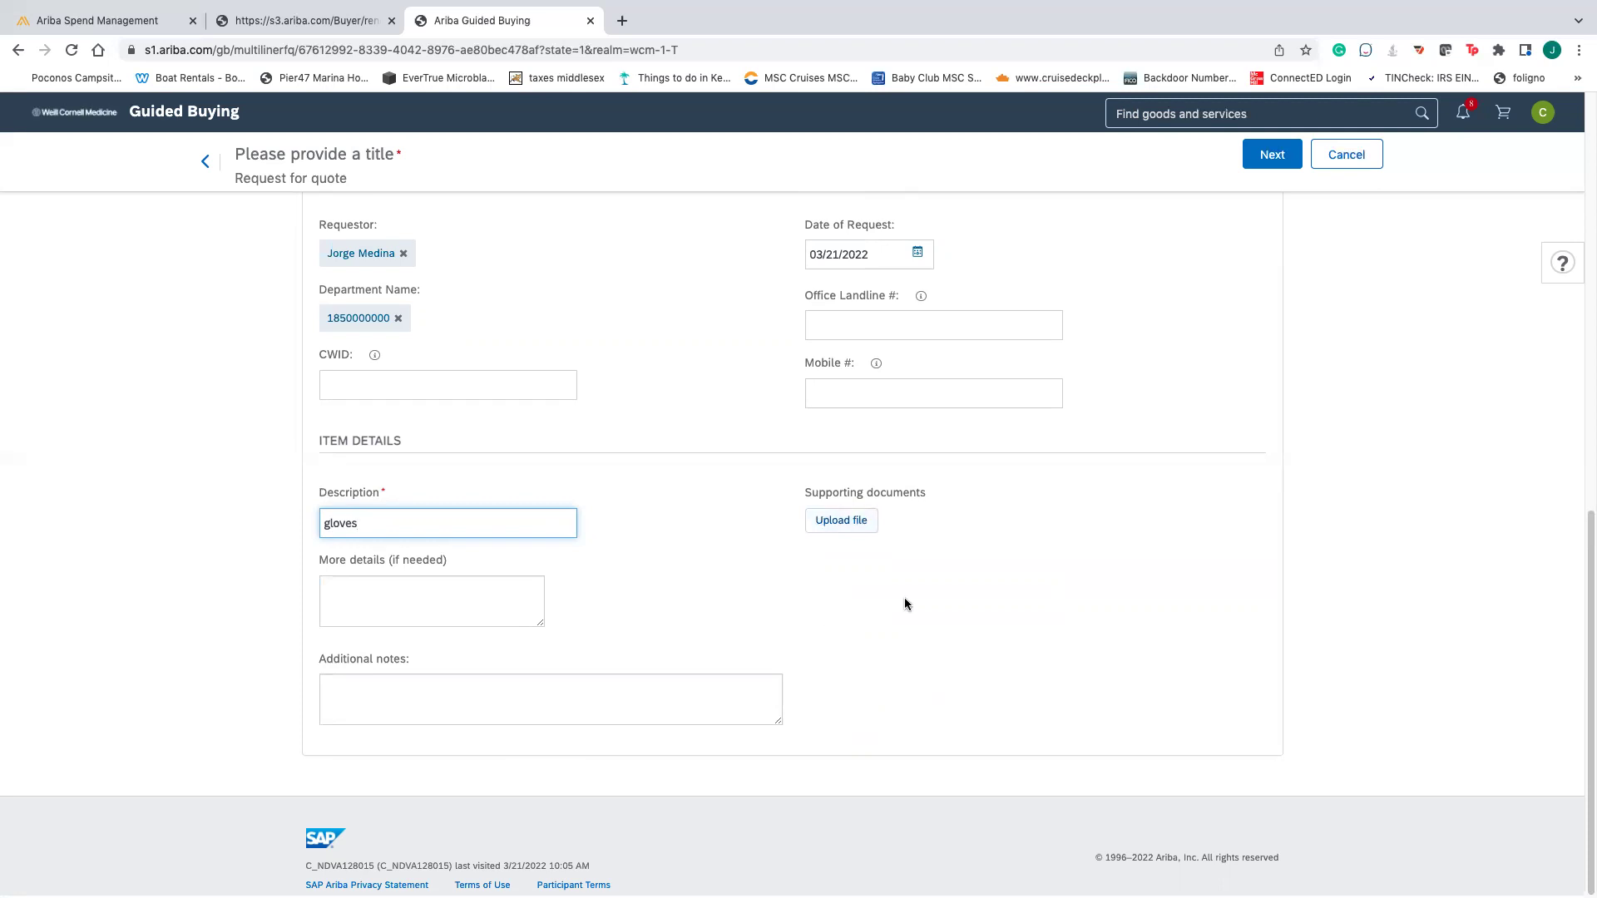
{"action": "scroll", "coordinate": [907, 602], "scroll_direction": "up", "scroll_amount": 1}
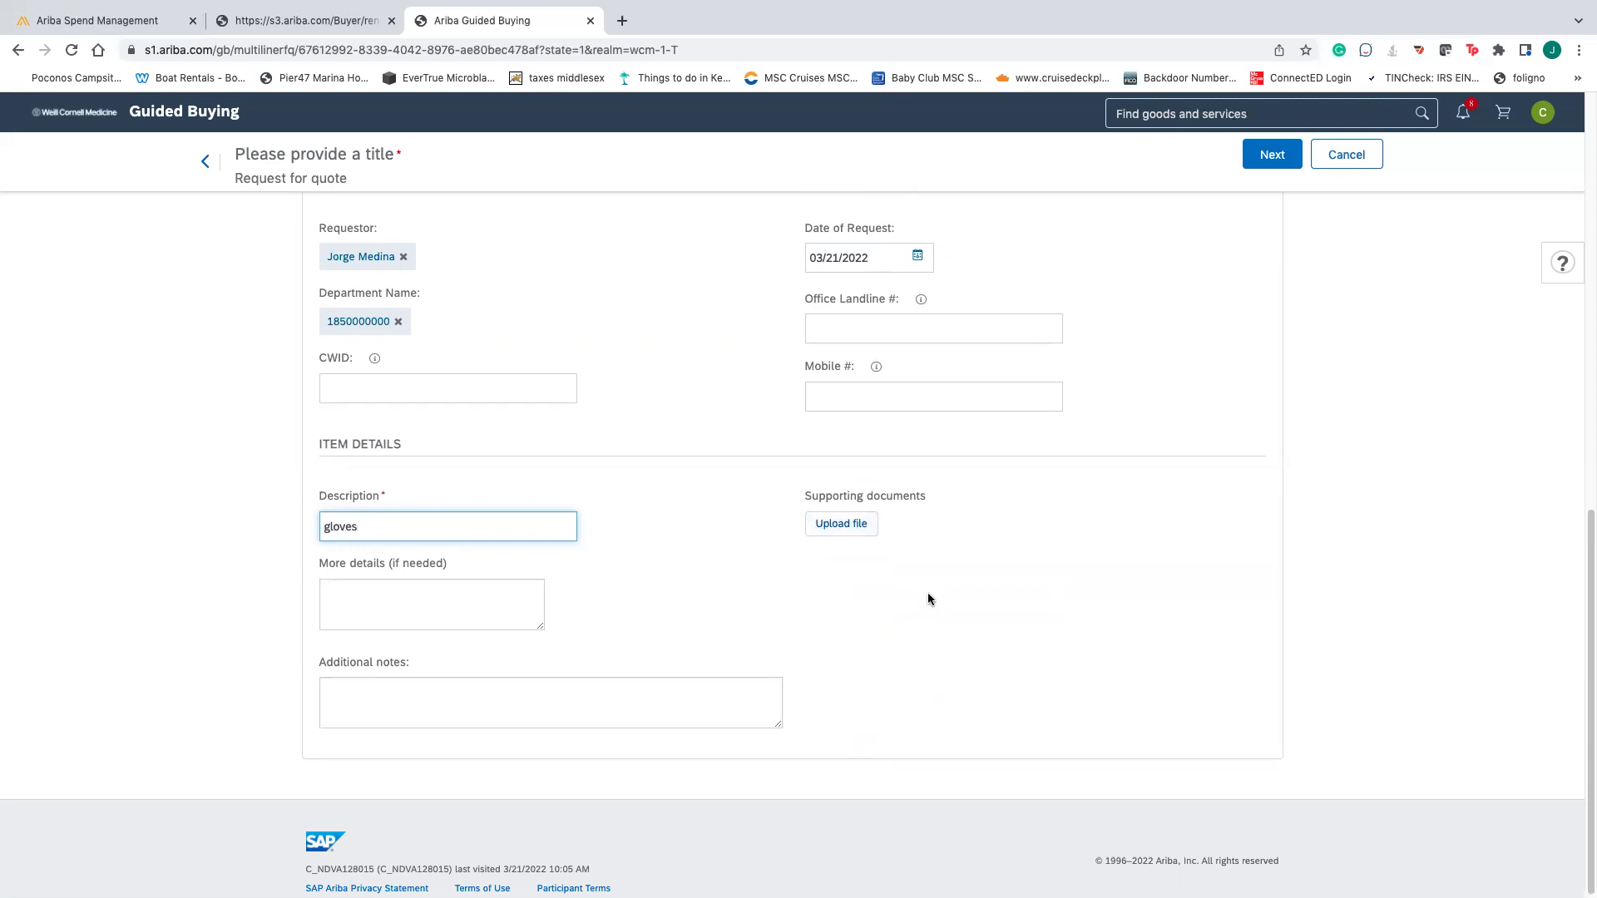
- On the next page, title the quote request 'Tactical Sourcing Test JM 32222', fixing the typo
{"action": "left_click", "coordinate": [1259, 164]}
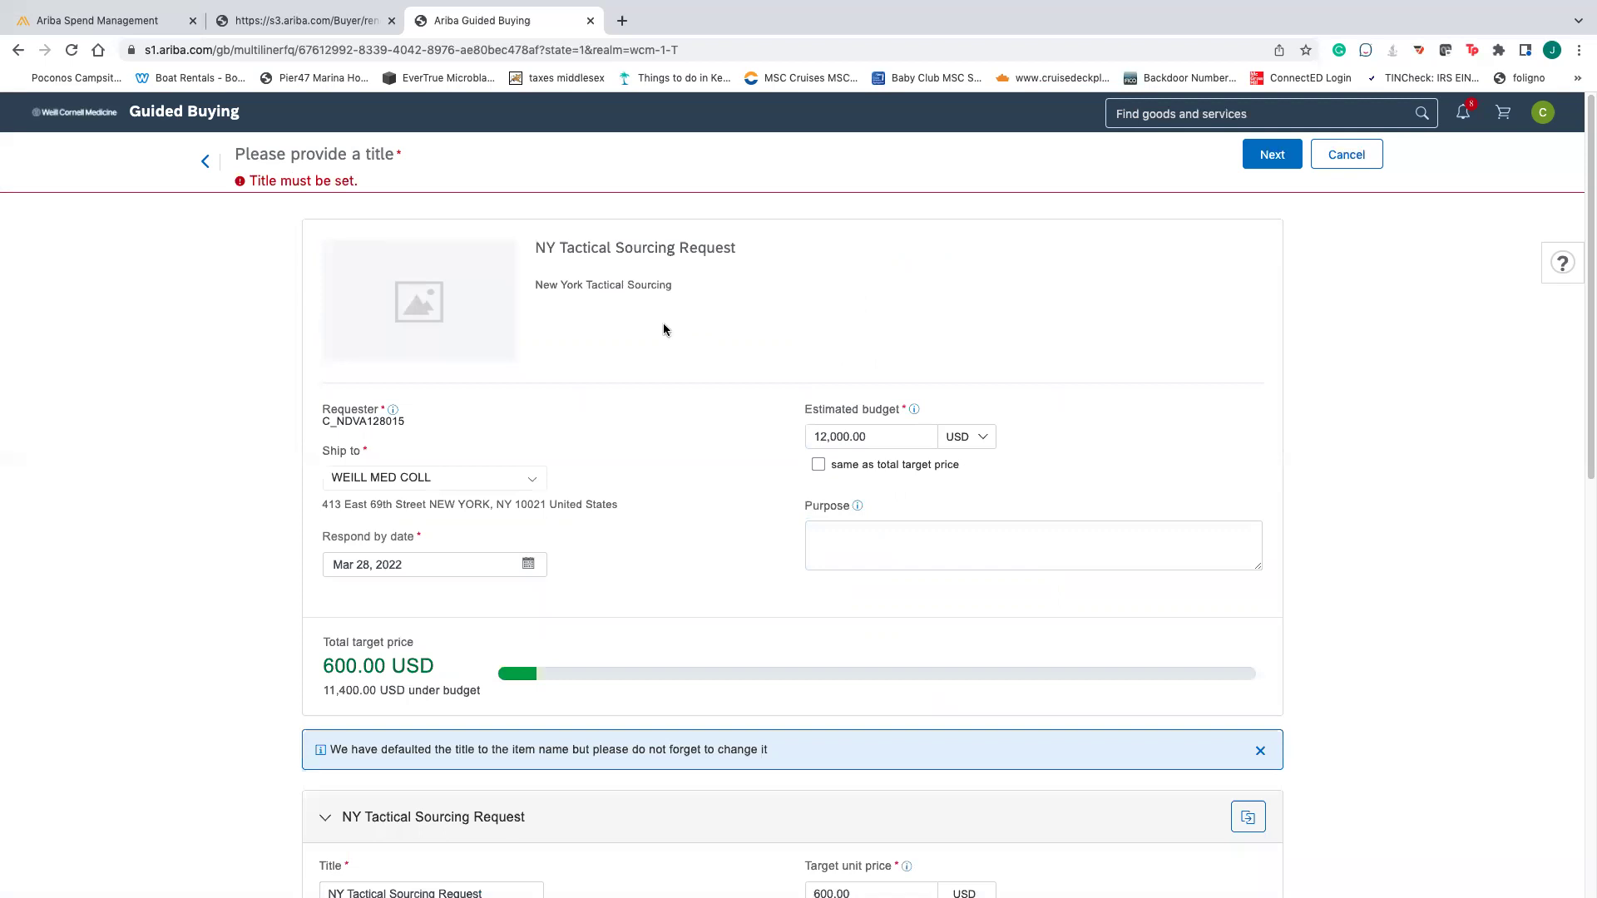
{"action": "left_click", "coordinate": [339, 158]}
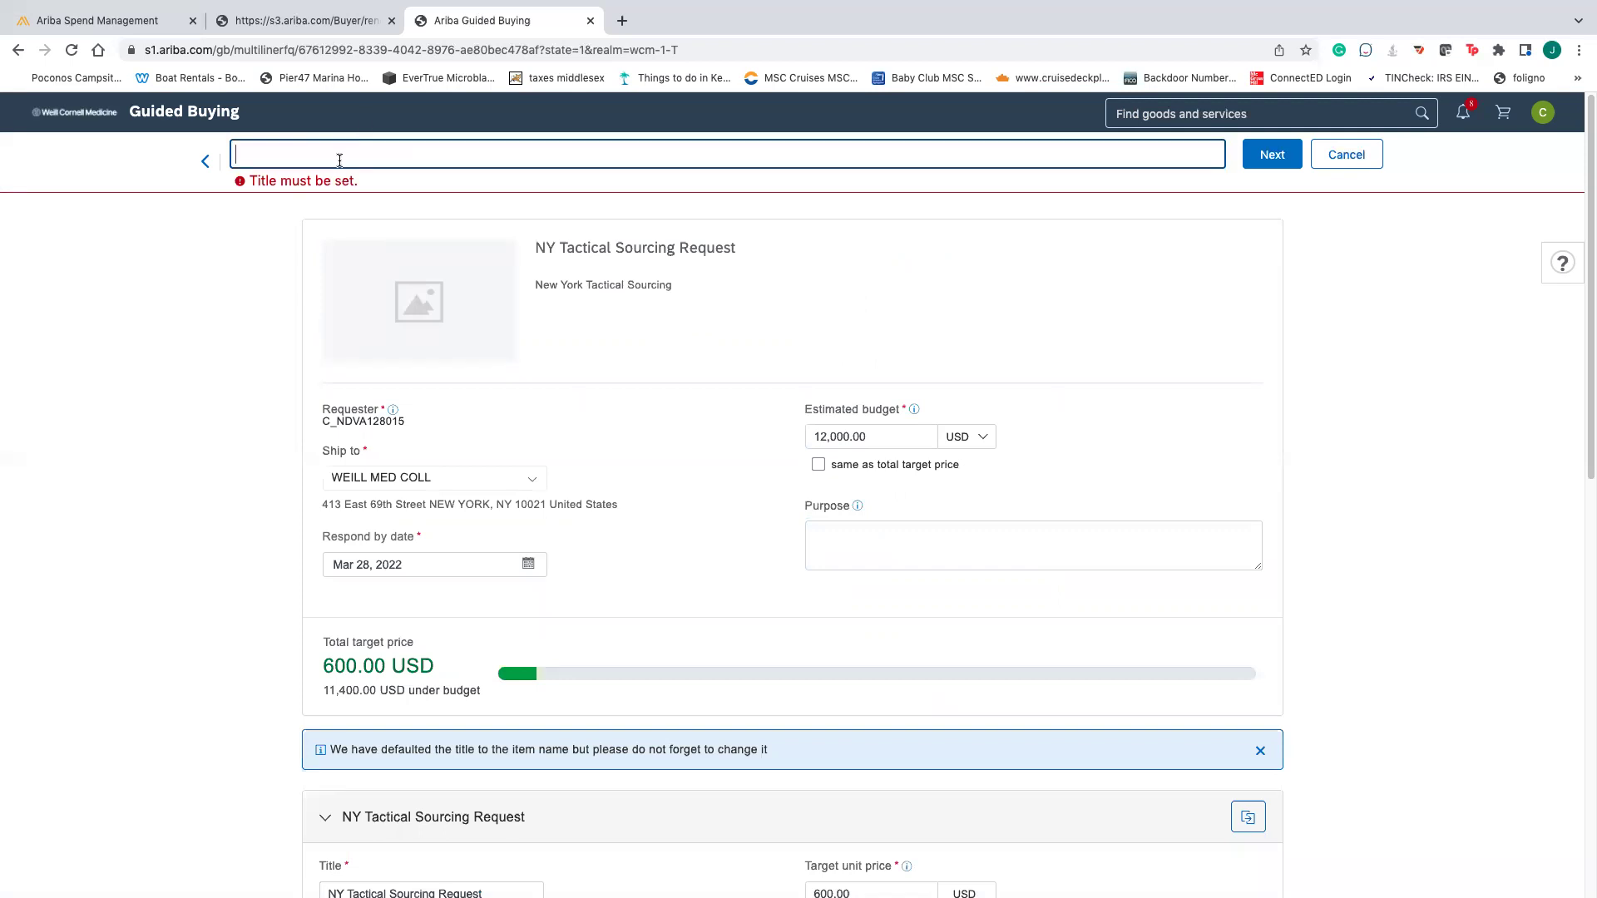
{"action": "type", "text": "Tactical Sour"}
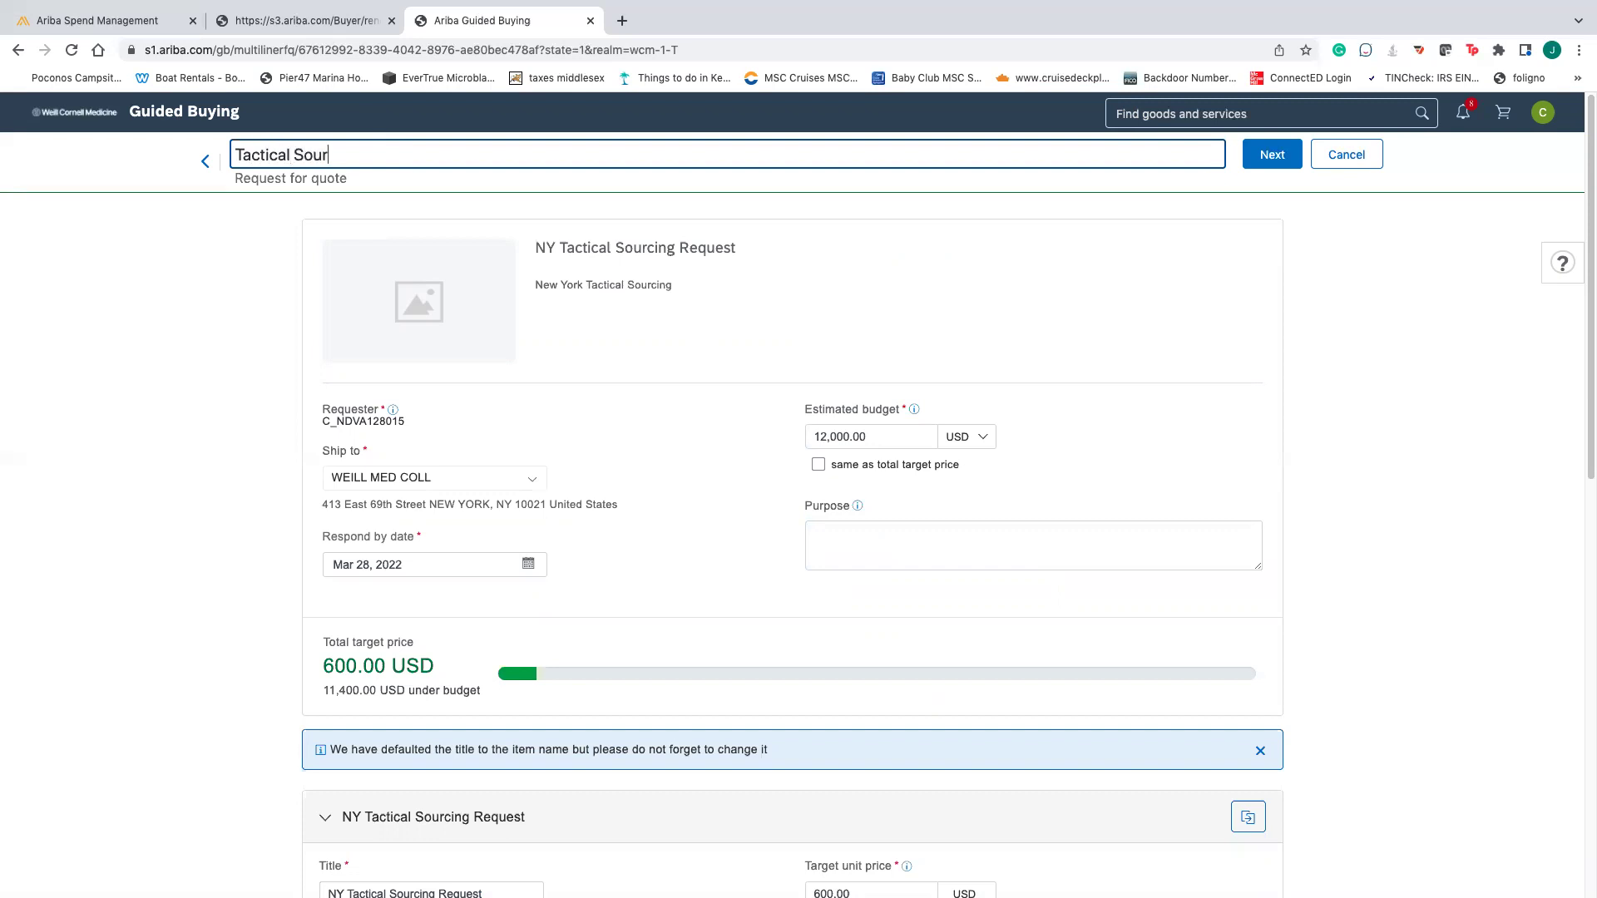
{"action": "type", "text": "cing Test JM 3/"}
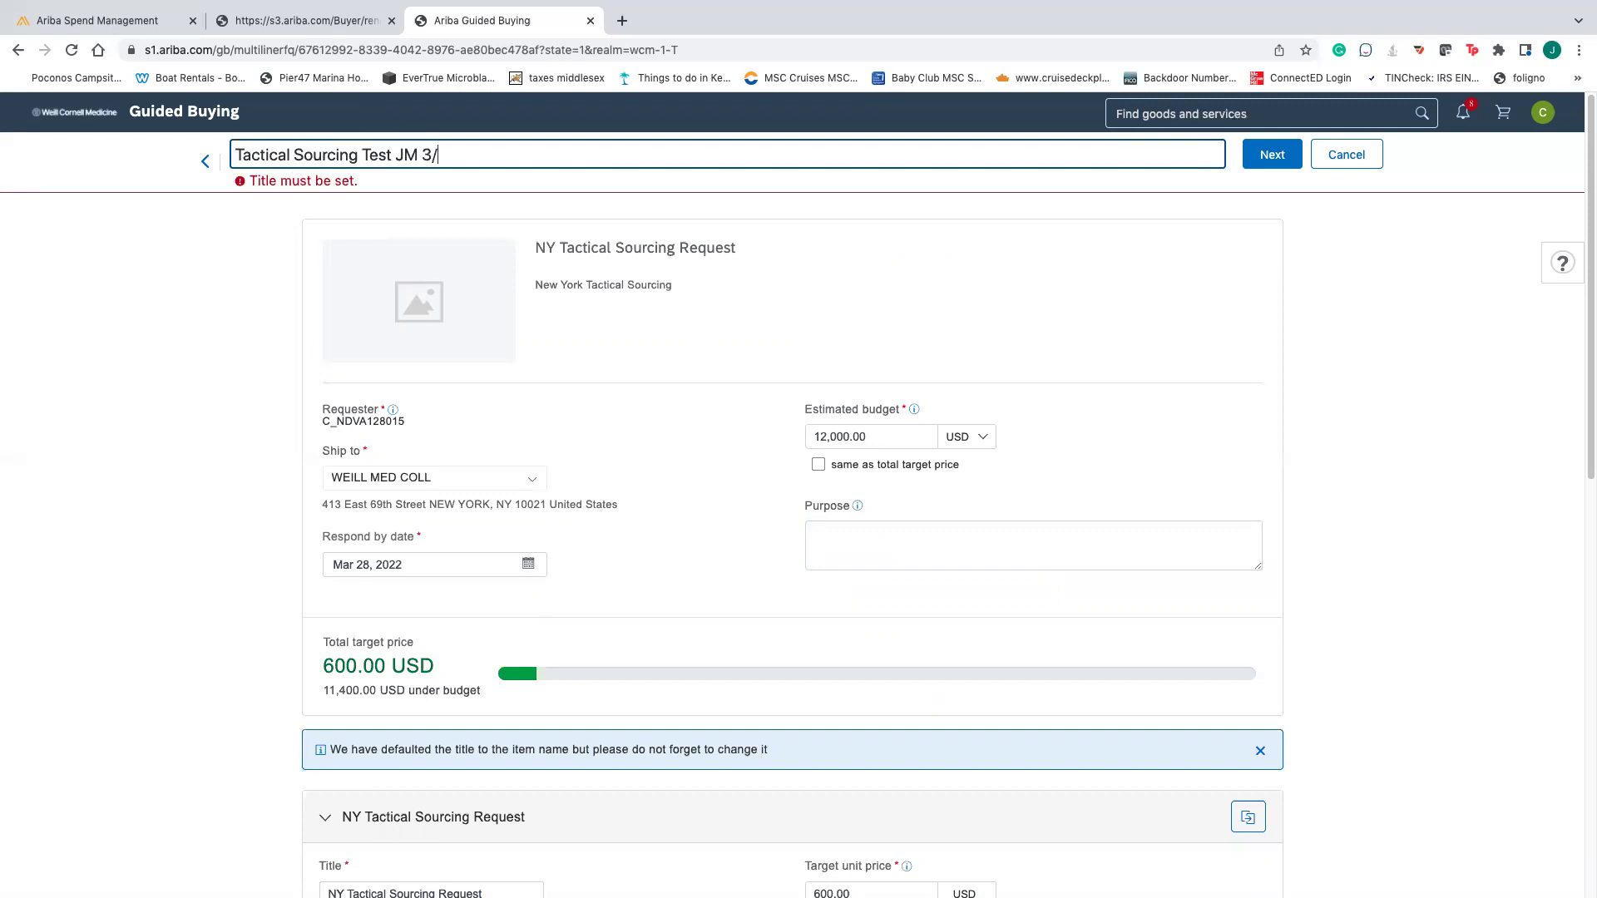
{"action": "key", "text": "BackSpace"}
{"action": "type", "text": "2216"}
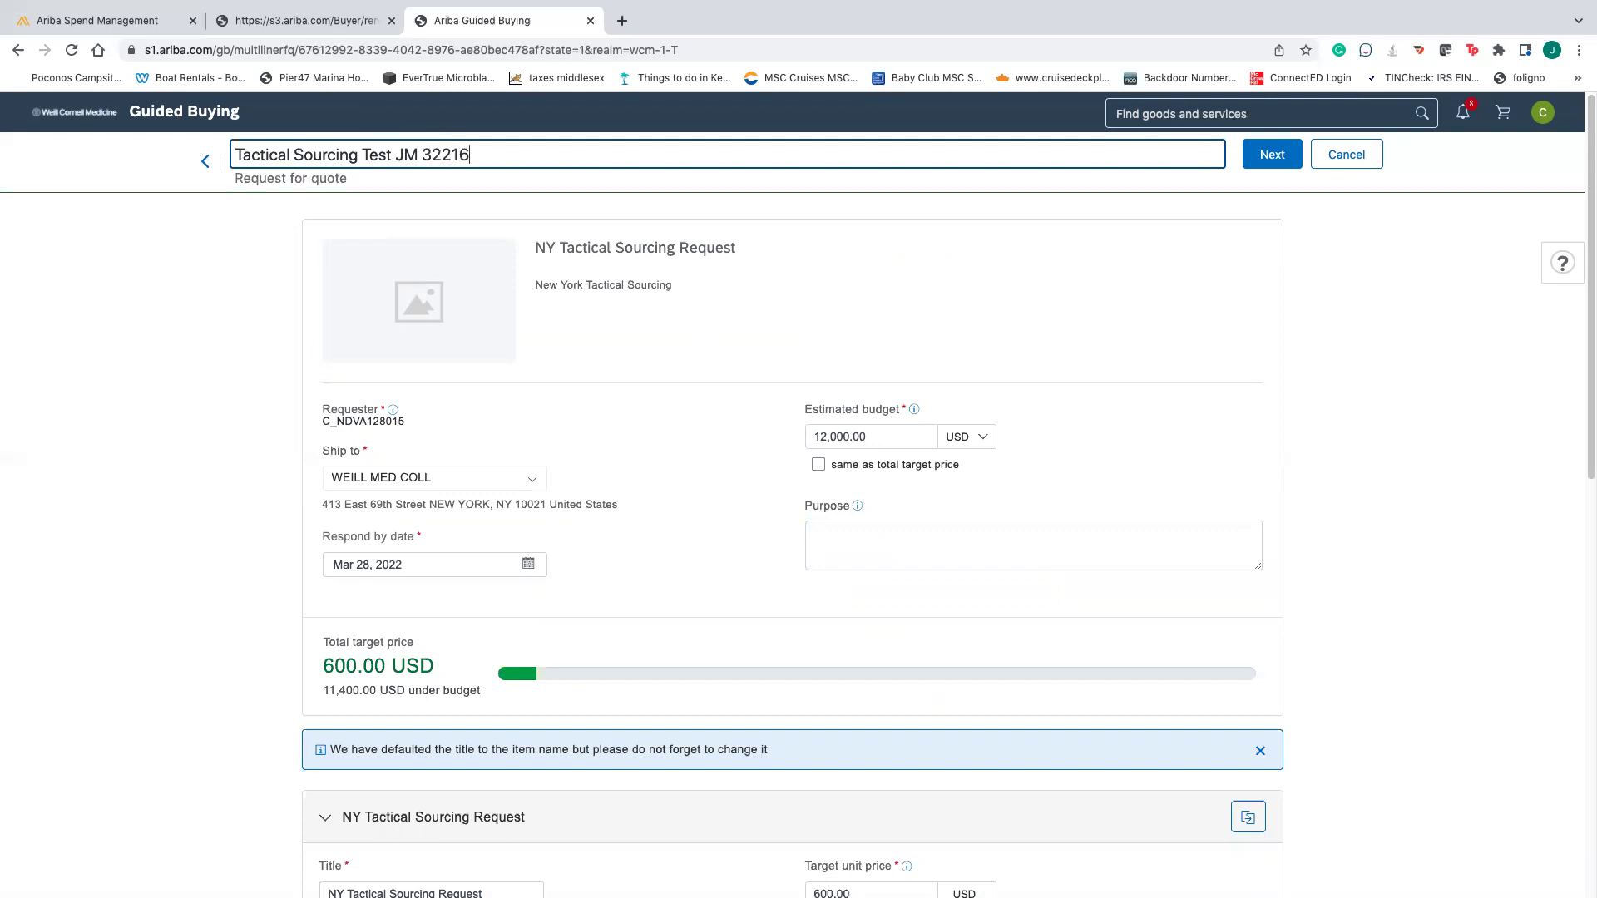
{"action": "key", "text": "BackSpace"}
{"action": "key", "text": "BackSpace"}
{"action": "type", "text": "22"}
{"action": "left_click", "coordinate": [324, 239]}
{"action": "left_click_drag", "start_coordinate": [499, 153], "coordinate": [217, 161]}
{"action": "triple_click", "coordinate": [237, 149]}
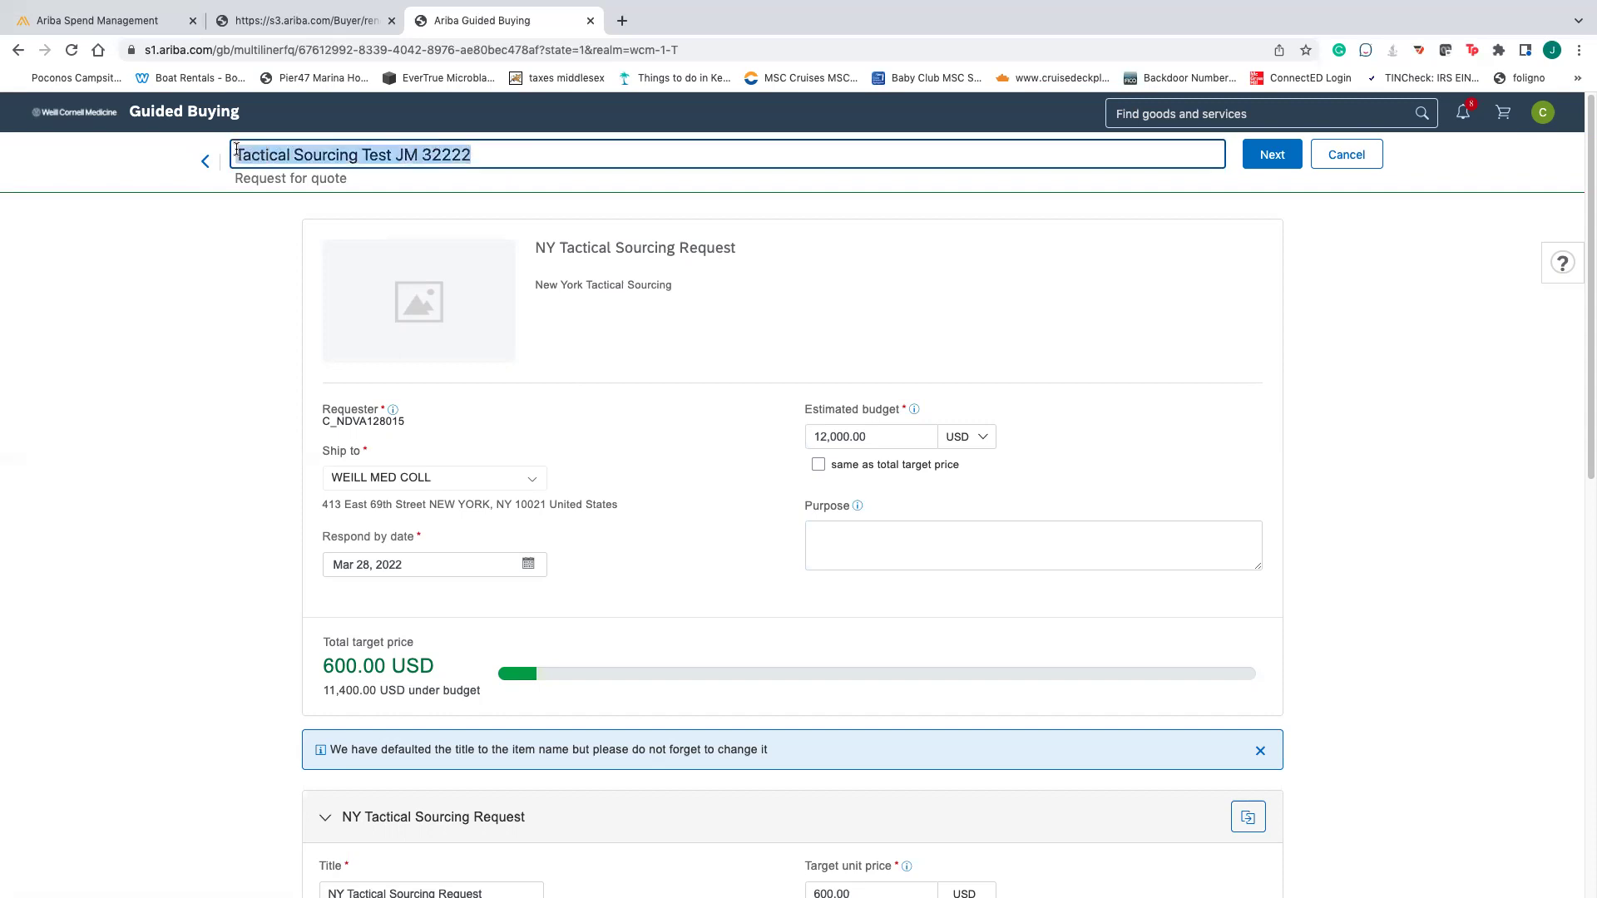
- Advance to the Submit page, then reload it so the form resets to a 0.00 USD budget
{"action": "left_click", "coordinate": [1269, 162]}
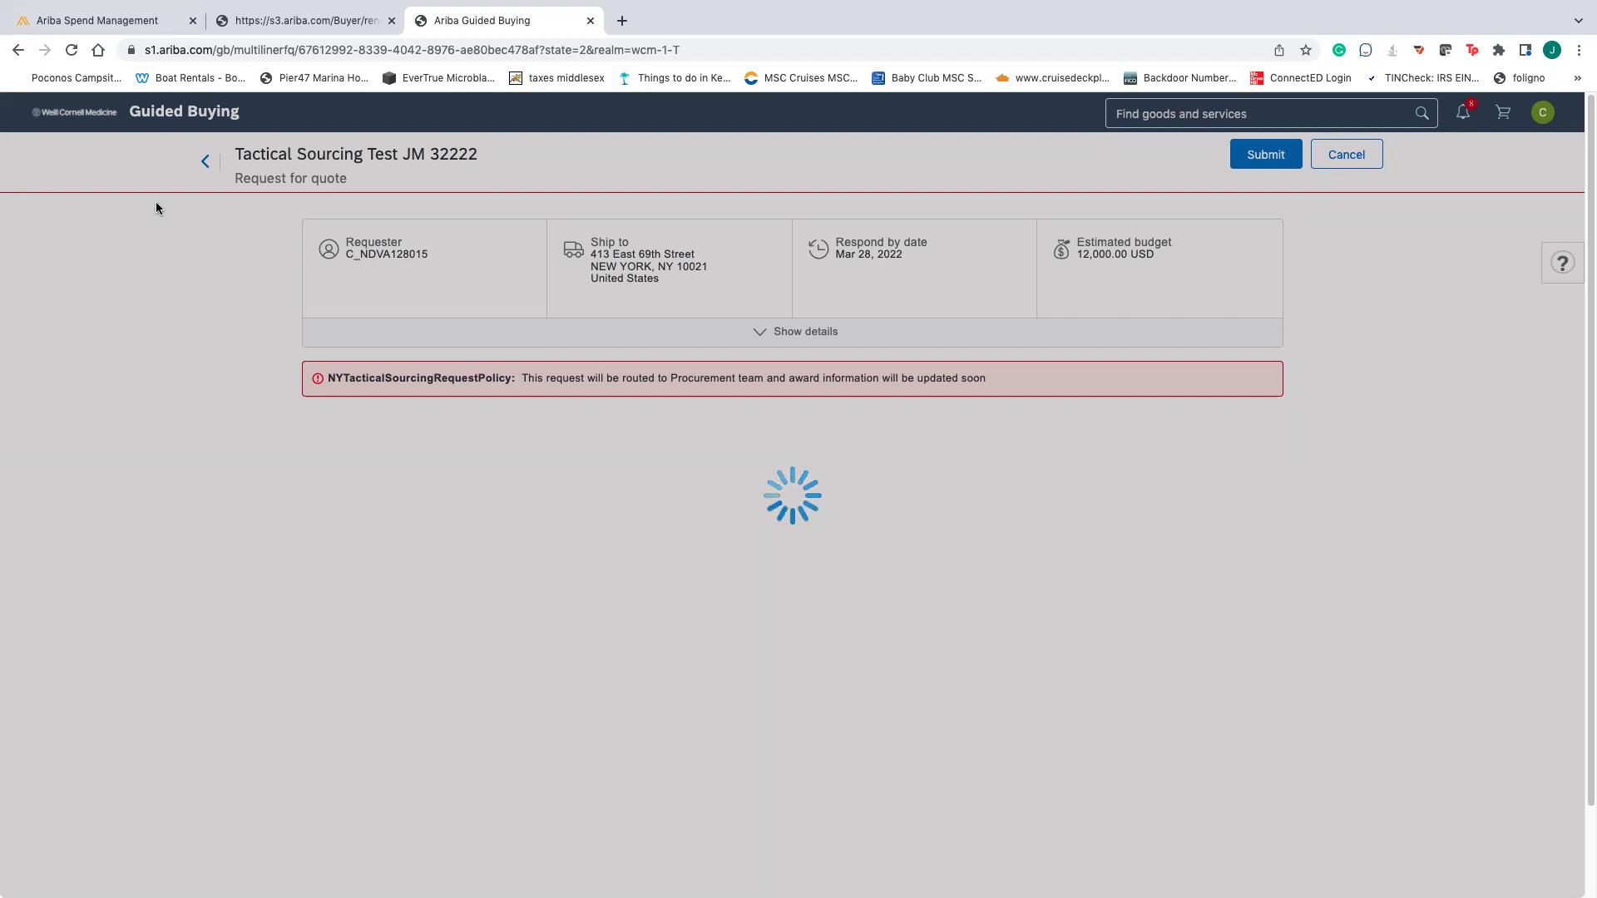
{"action": "left_click", "coordinate": [70, 48]}
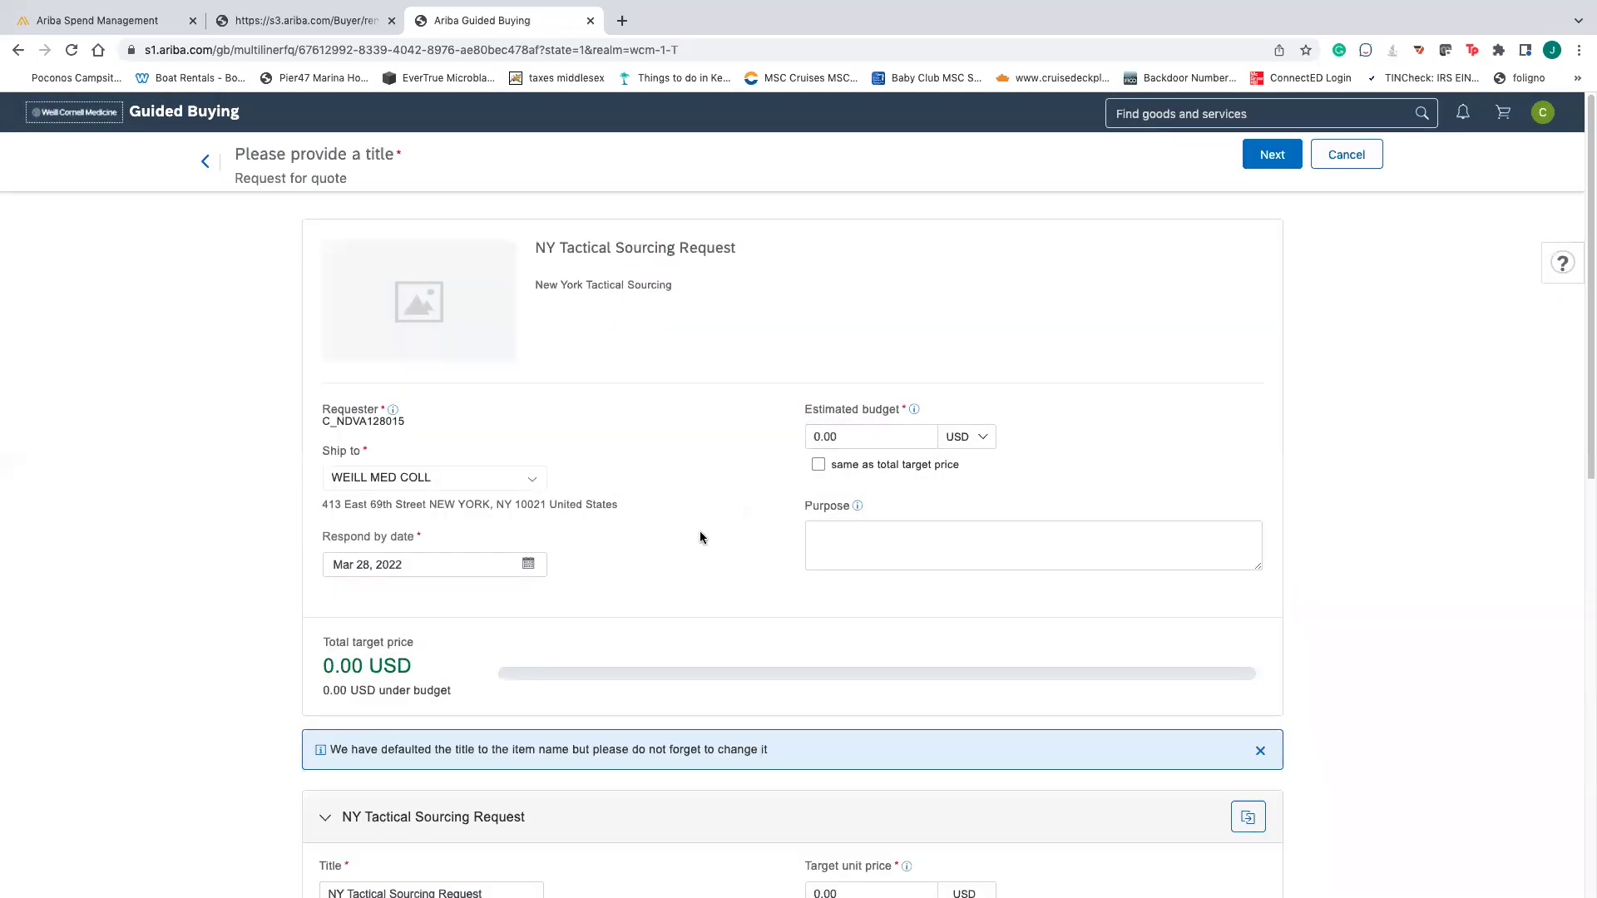
{"action": "scroll", "coordinate": [700, 537], "scroll_direction": "down", "scroll_amount": 6}
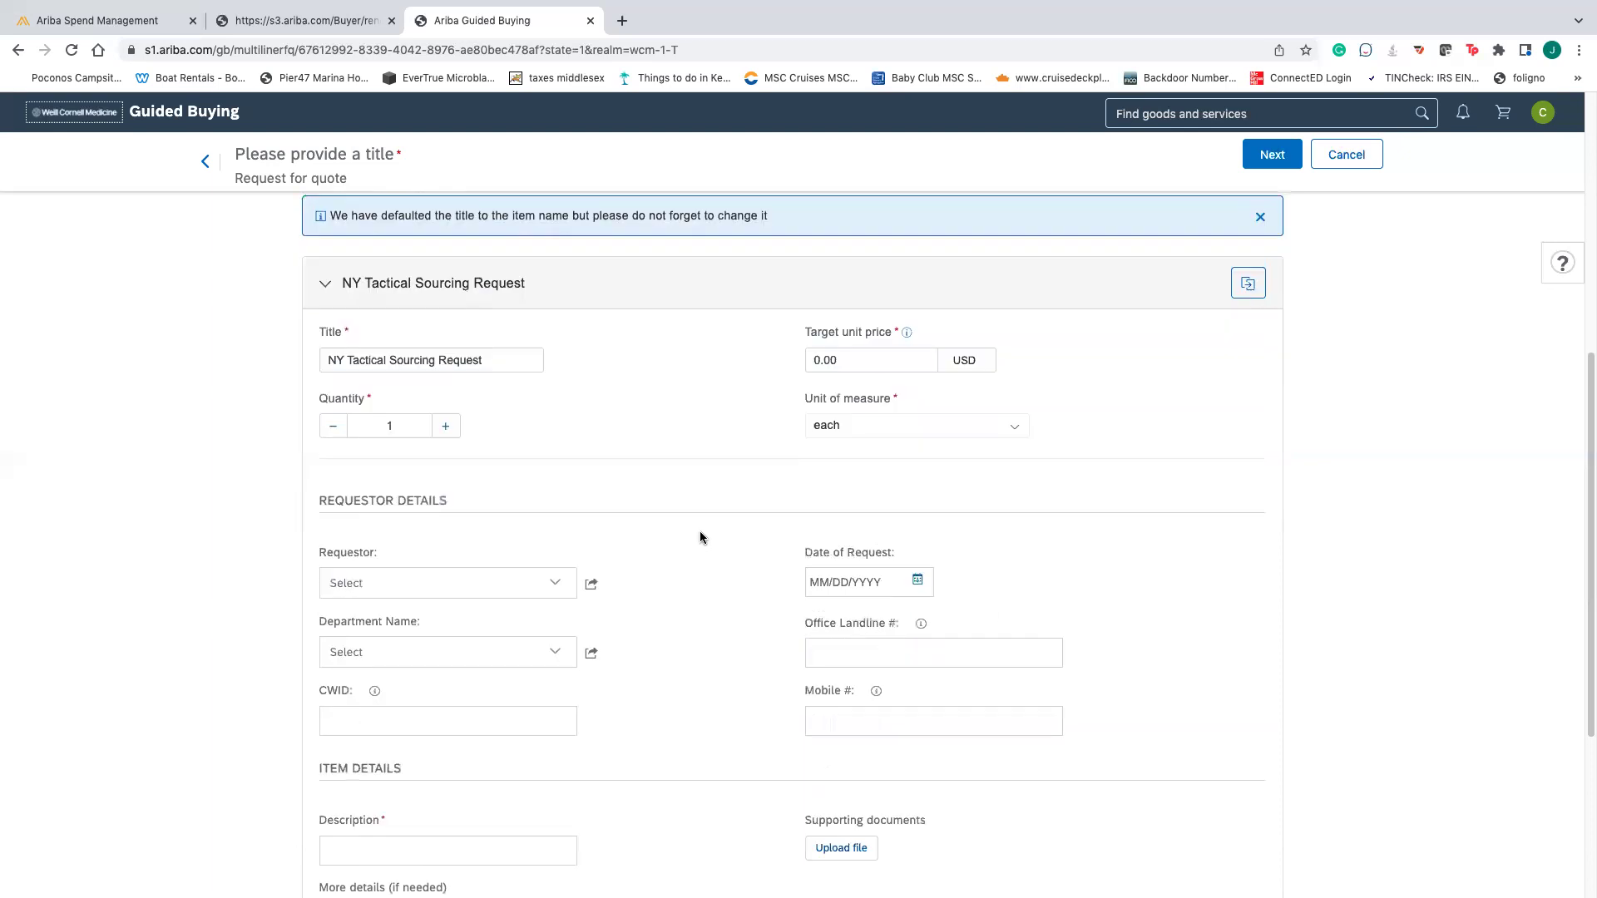
{"action": "scroll", "coordinate": [700, 537], "scroll_direction": "up", "scroll_amount": 6}
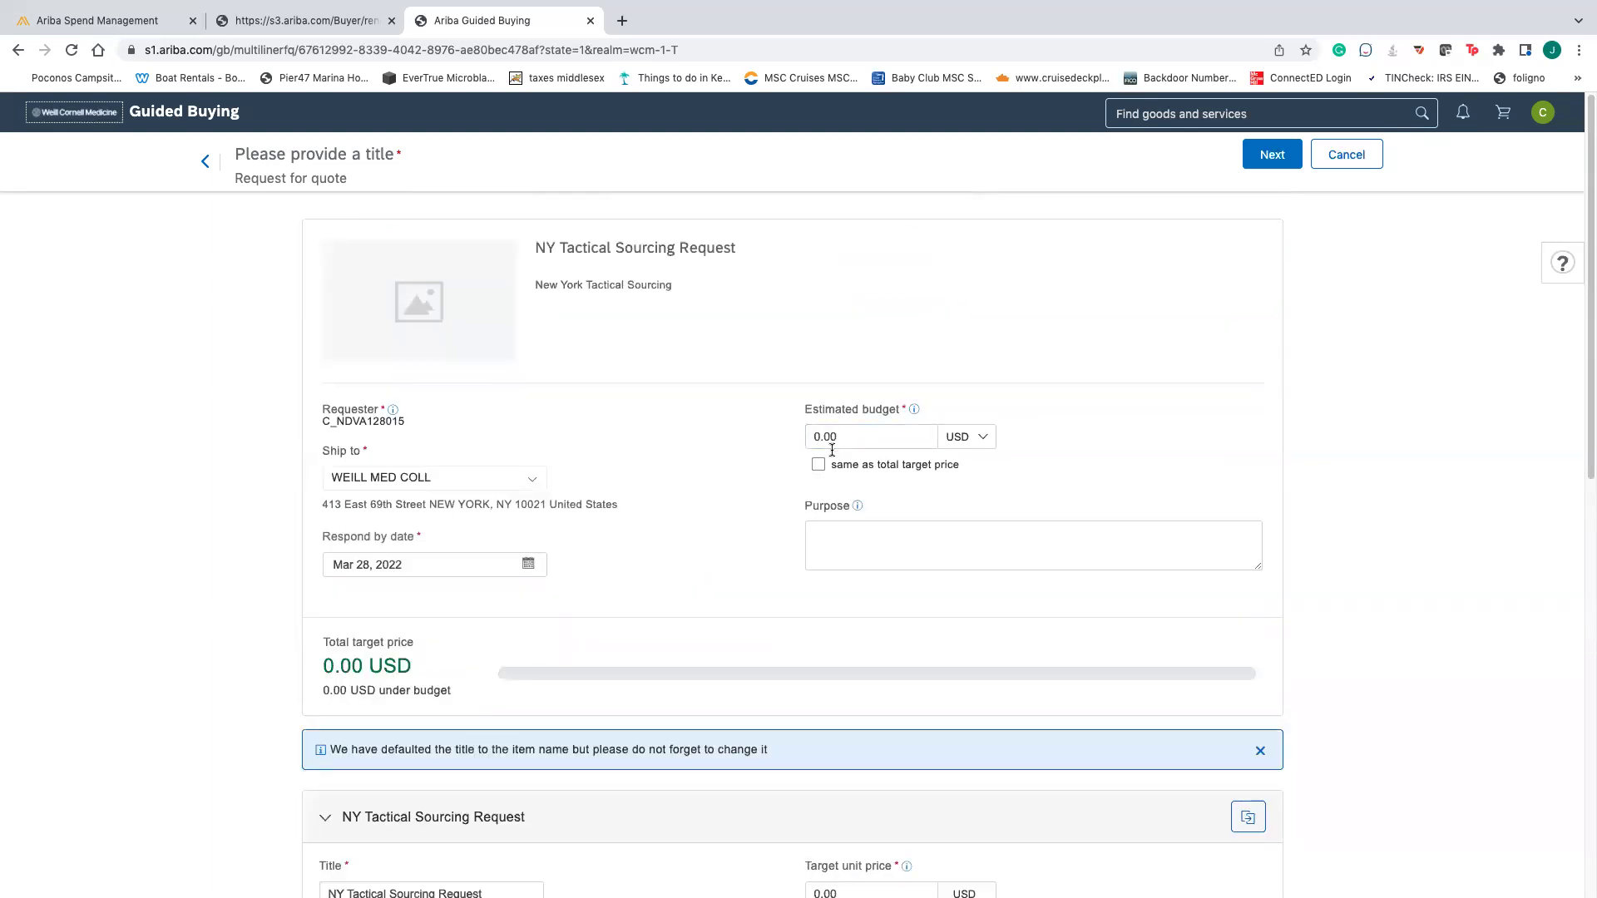
- Cancel the unfinished quote request and leave the page without saving
{"action": "left_click", "coordinate": [212, 172]}
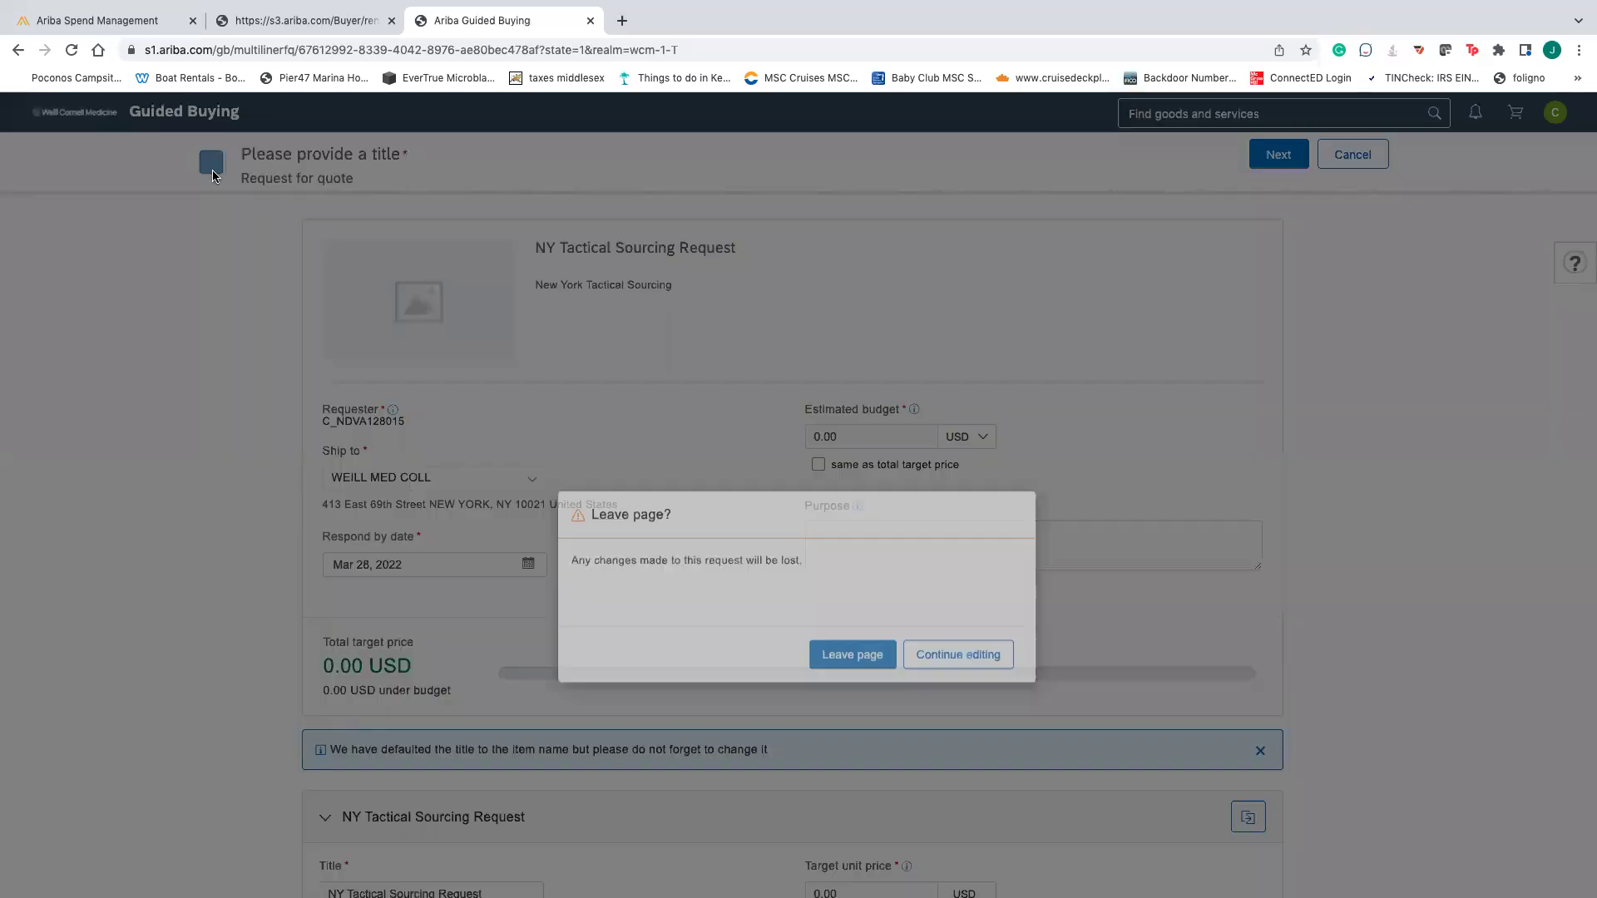
{"action": "left_click", "coordinate": [866, 570]}
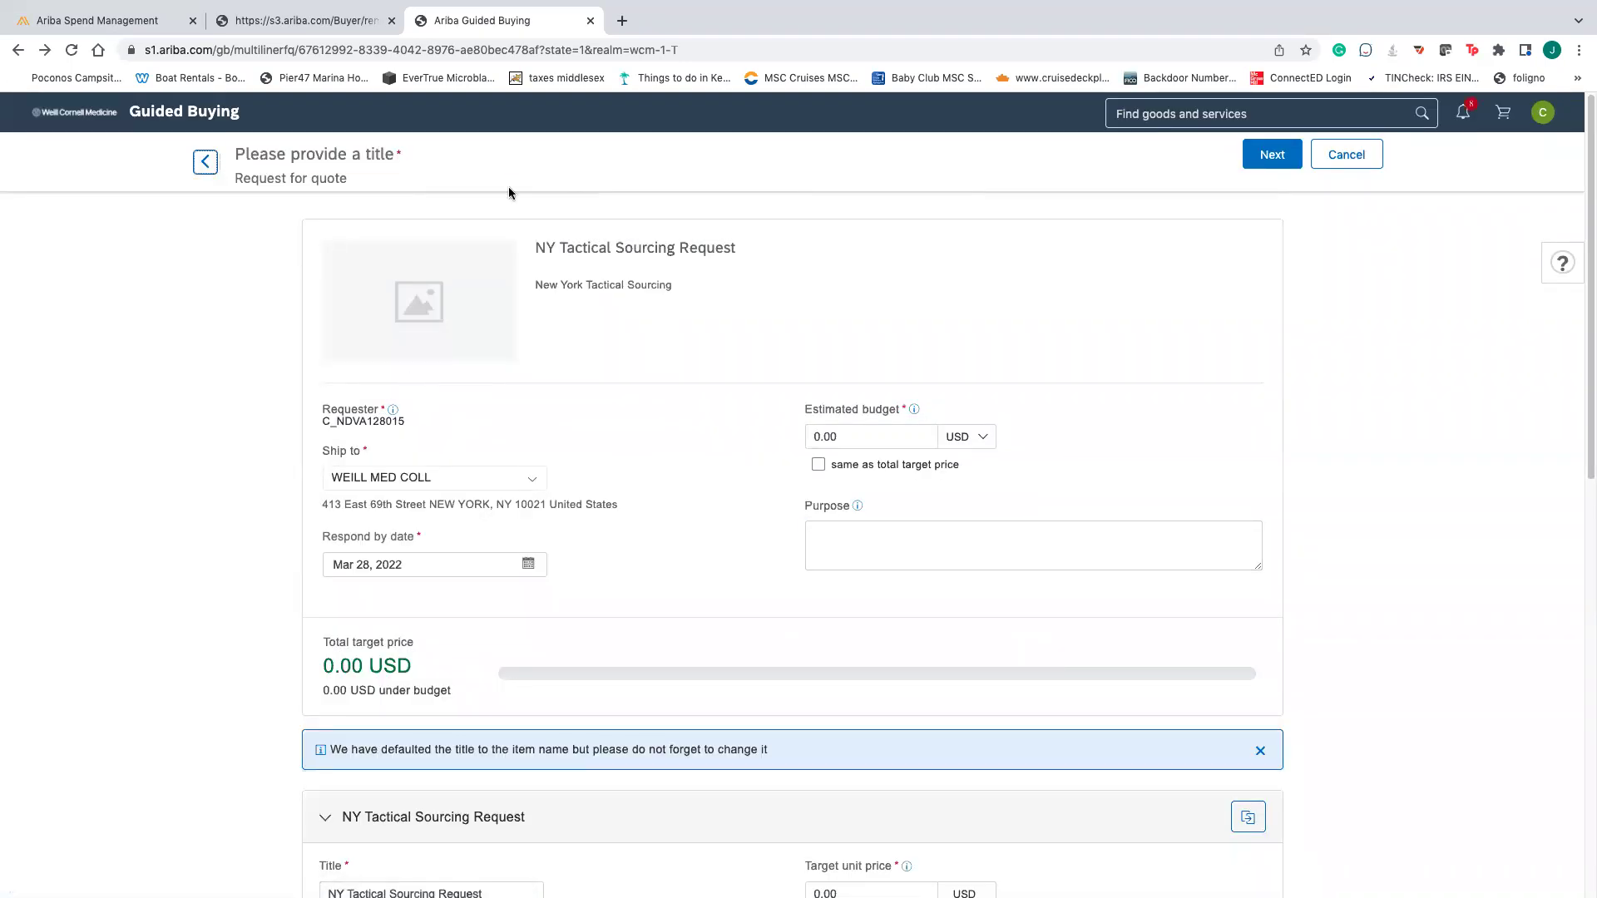
{"action": "left_click", "coordinate": [1339, 159]}
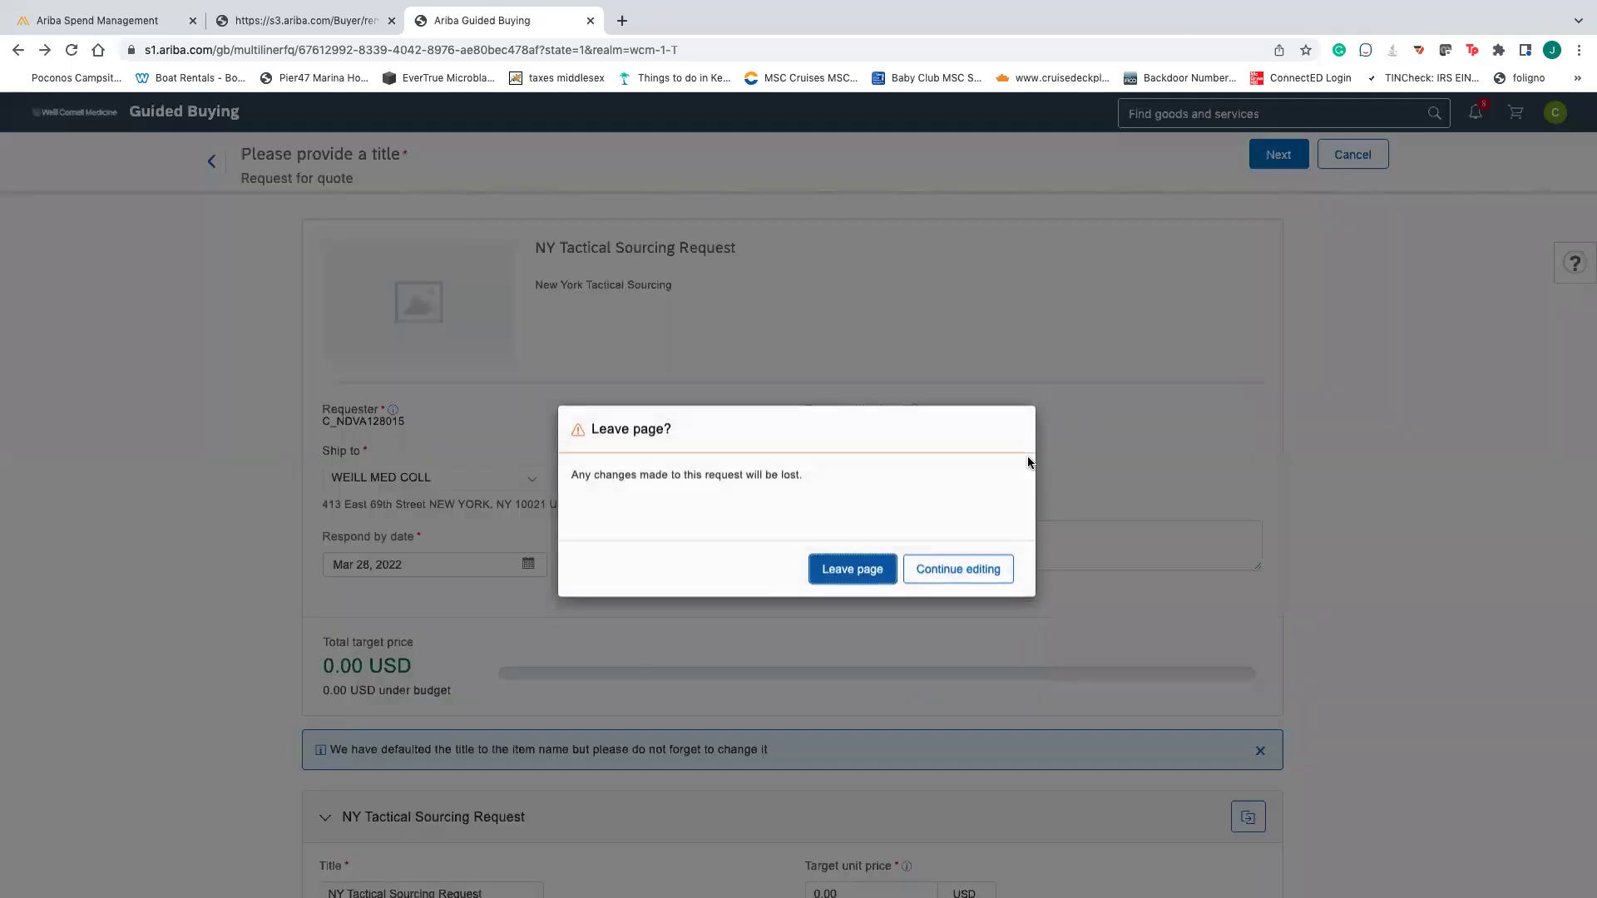
{"action": "left_click", "coordinate": [866, 571]}
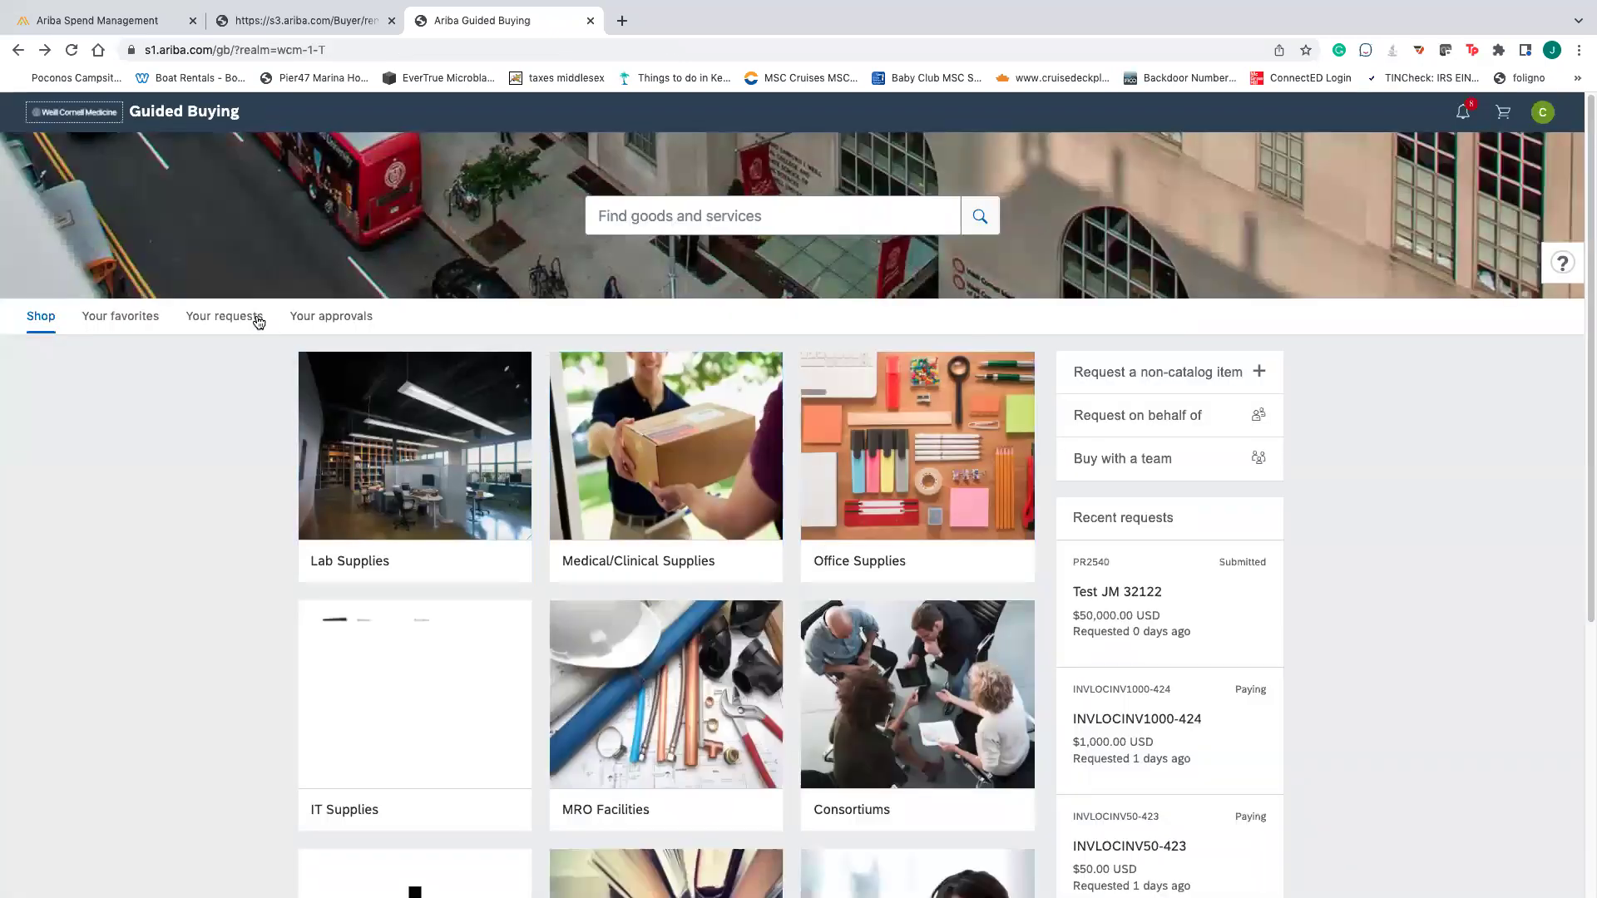
- Open quote request RFQ150 from the Your requests list
{"action": "left_click", "coordinate": [253, 317]}
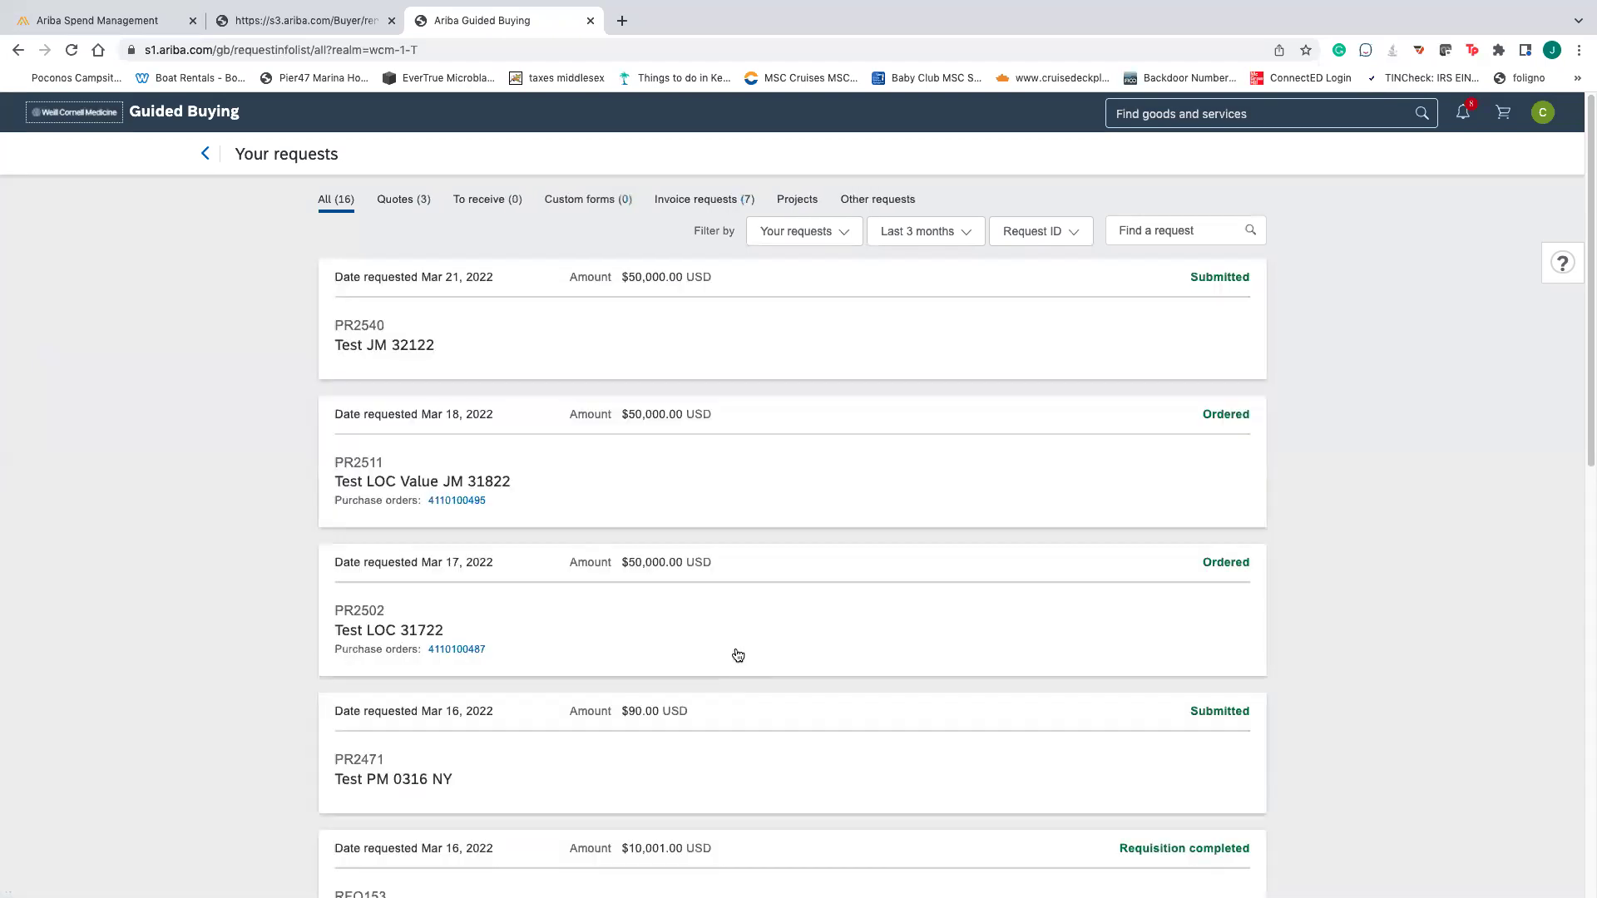
{"action": "scroll", "coordinate": [737, 654], "scroll_direction": "down", "scroll_amount": 3}
{"action": "scroll", "coordinate": [738, 655], "scroll_direction": "down", "scroll_amount": 5}
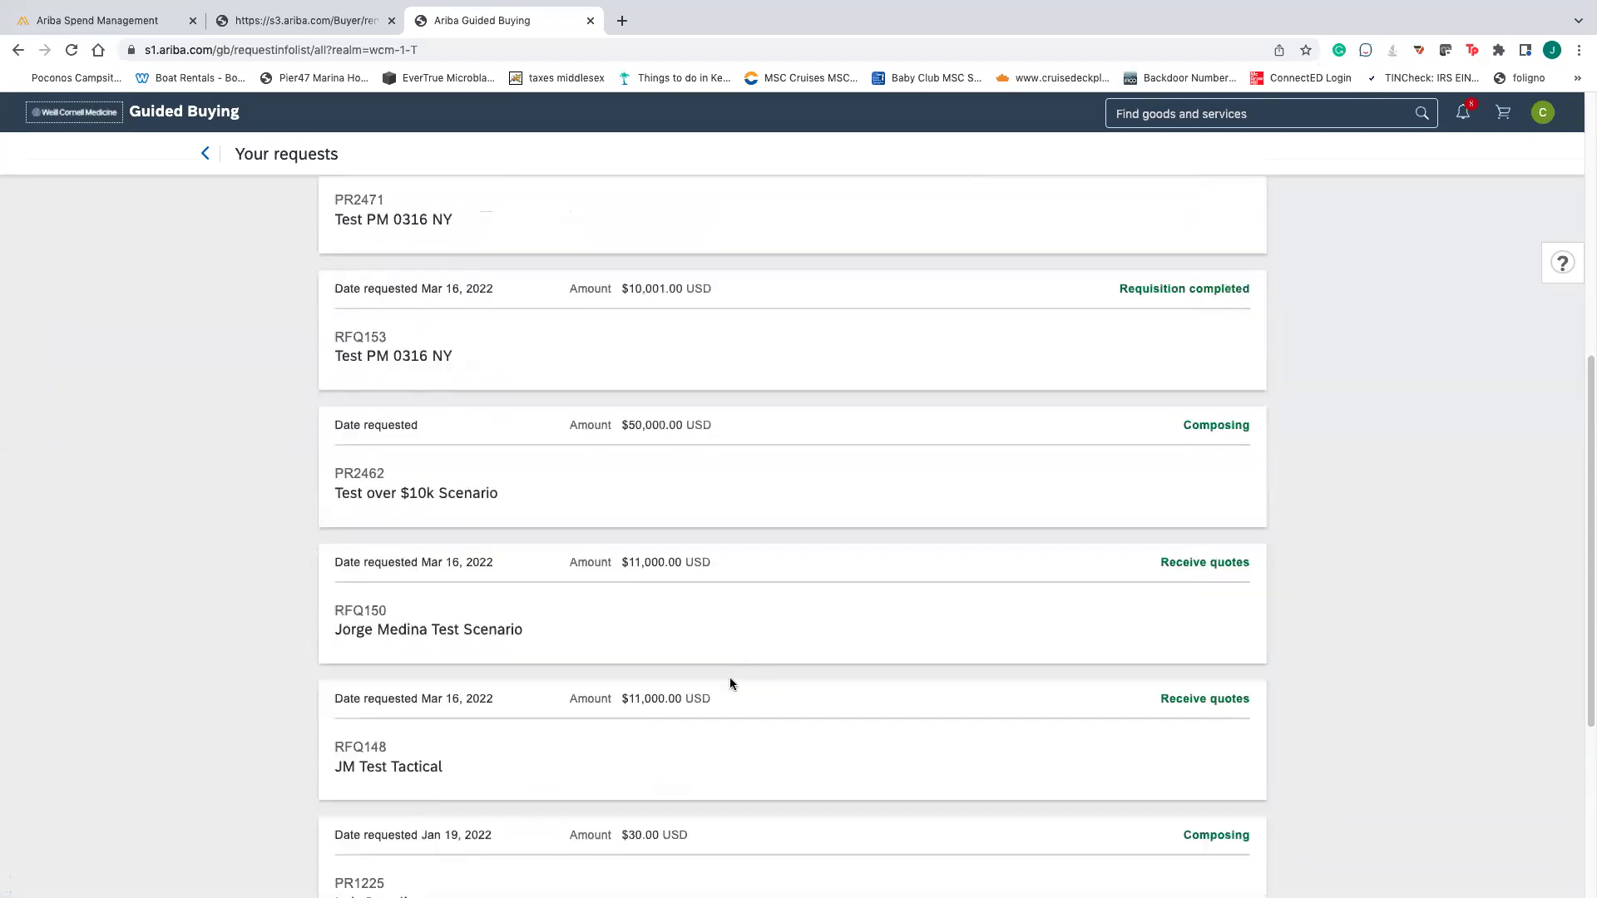
{"action": "scroll", "coordinate": [734, 680], "scroll_direction": "down", "scroll_amount": 1}
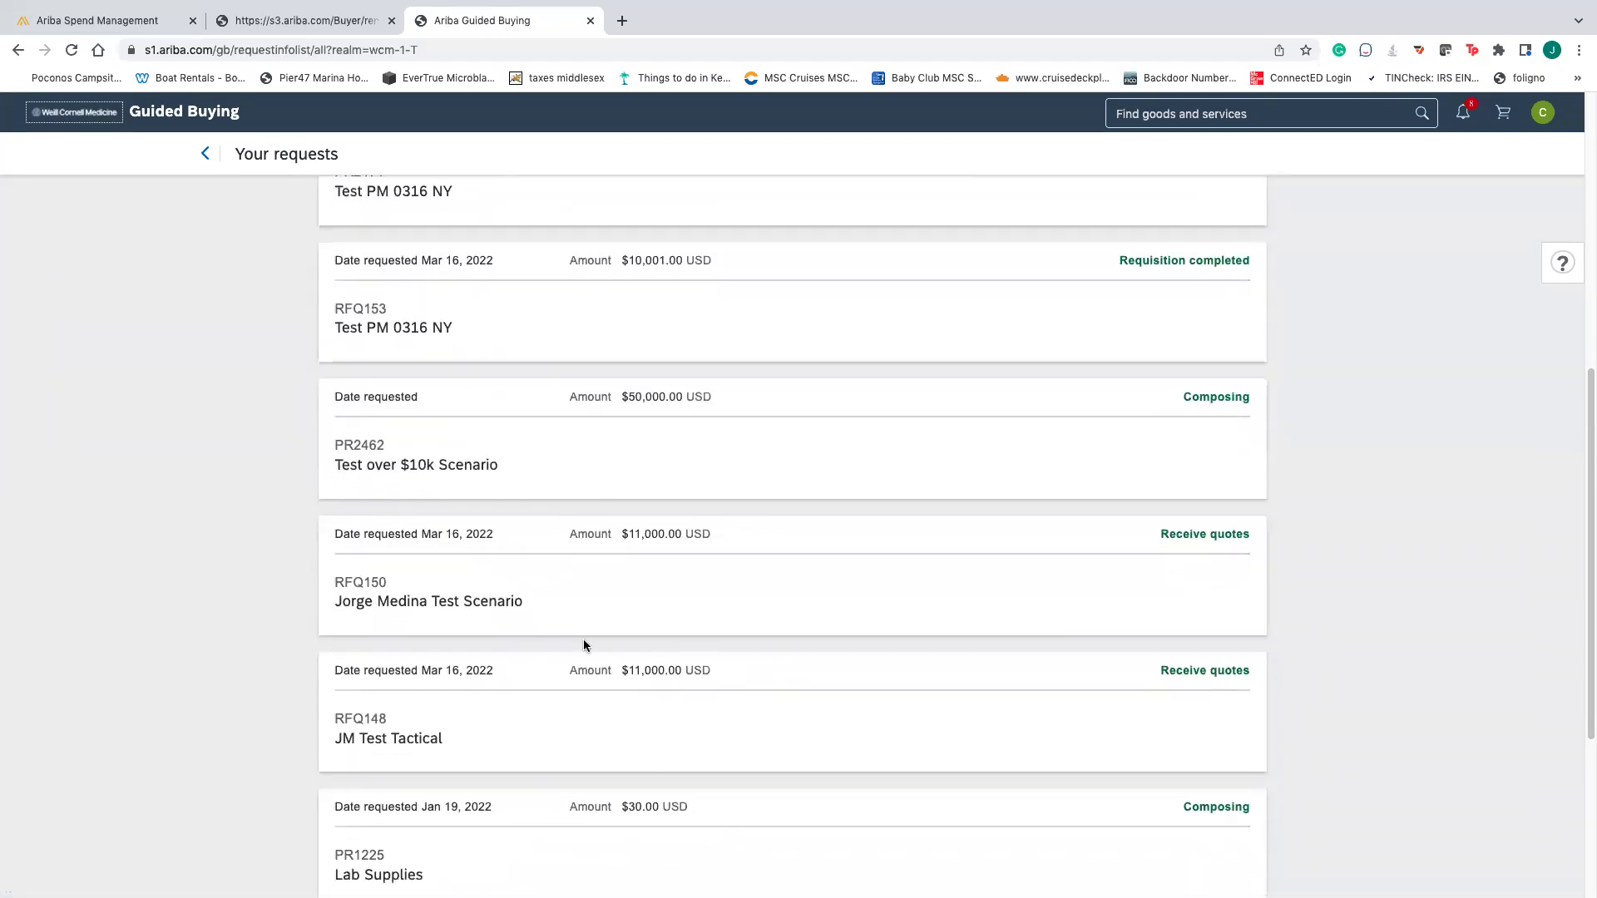
{"action": "left_click", "coordinate": [523, 615]}
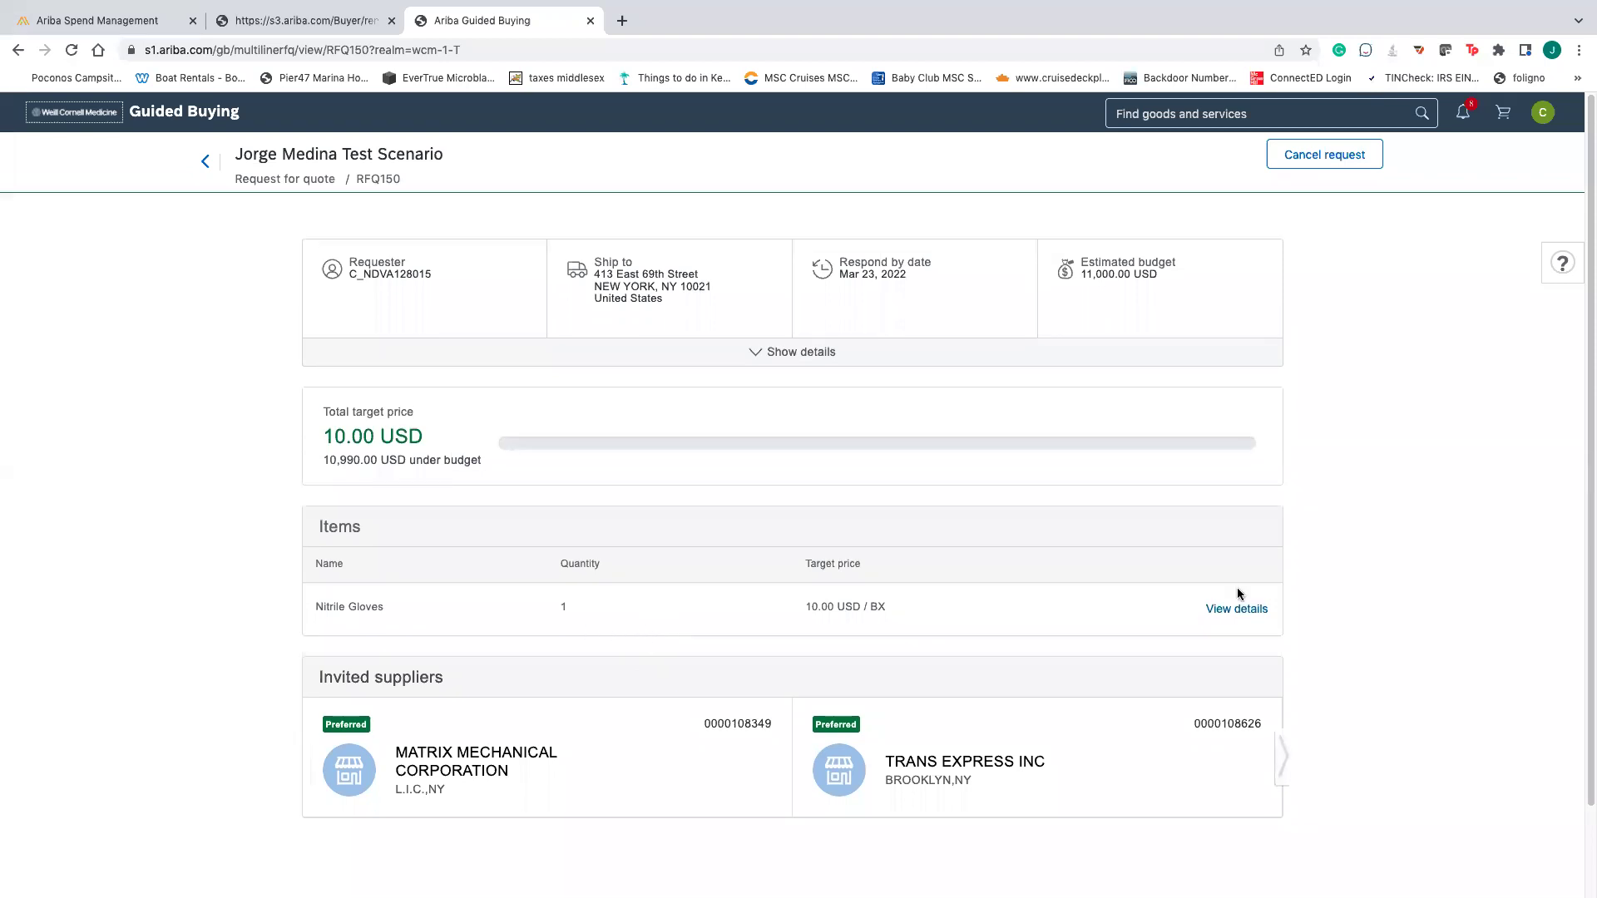
- Review RFQ150's Nitrile Gloves item, purpose and all invited suppliers, including Olympus America Inc
{"action": "left_click", "coordinate": [1234, 608]}
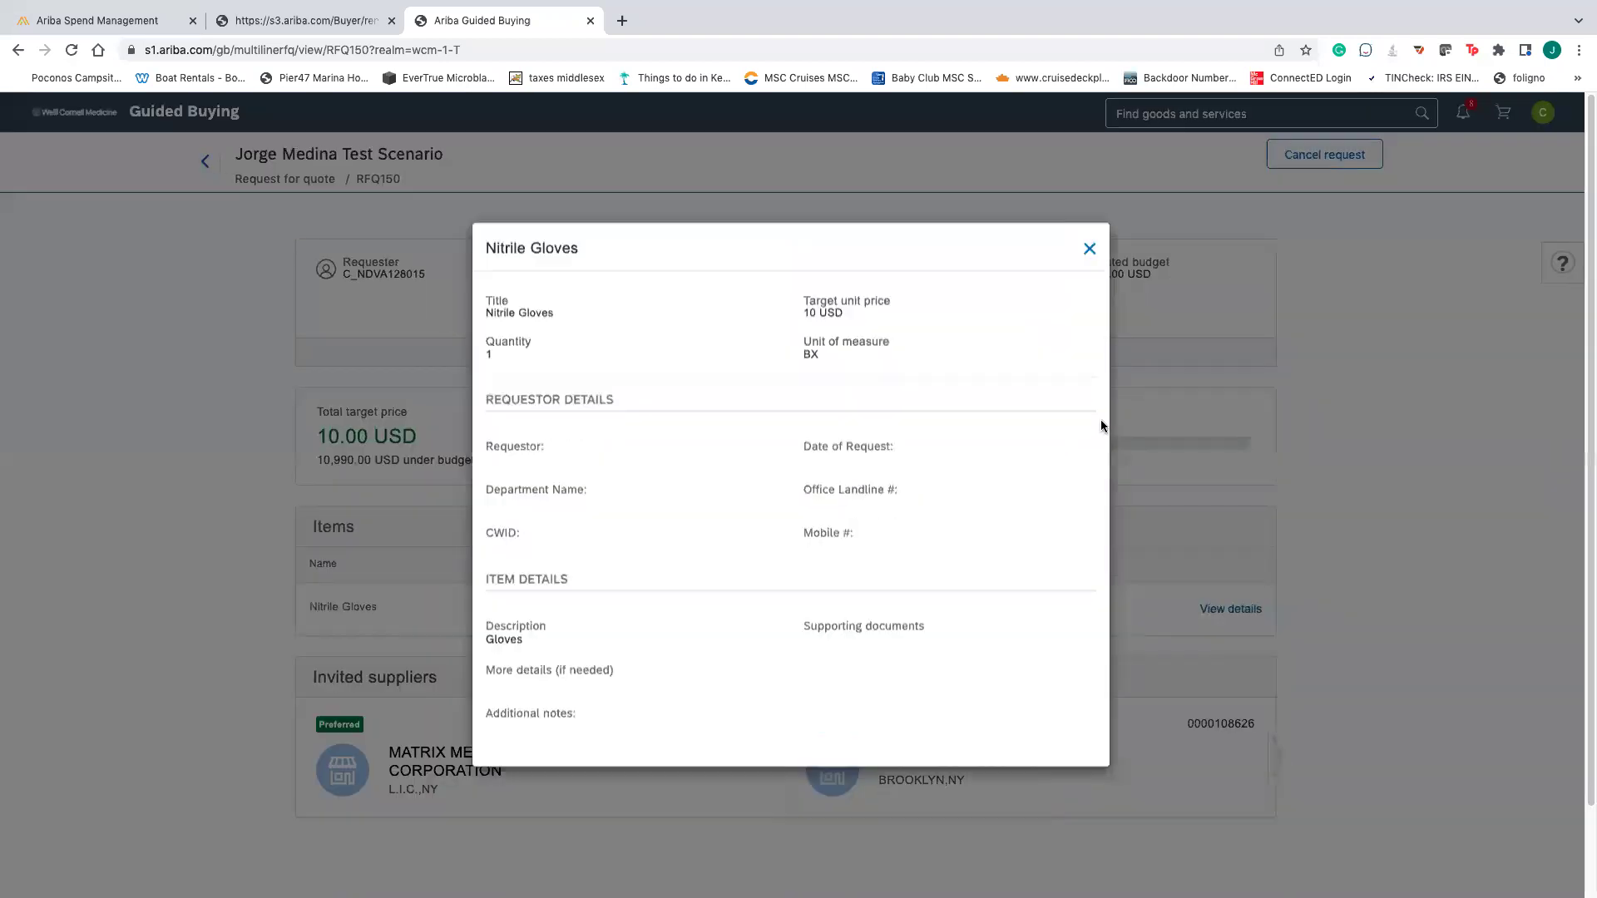
{"action": "left_click", "coordinate": [1090, 249]}
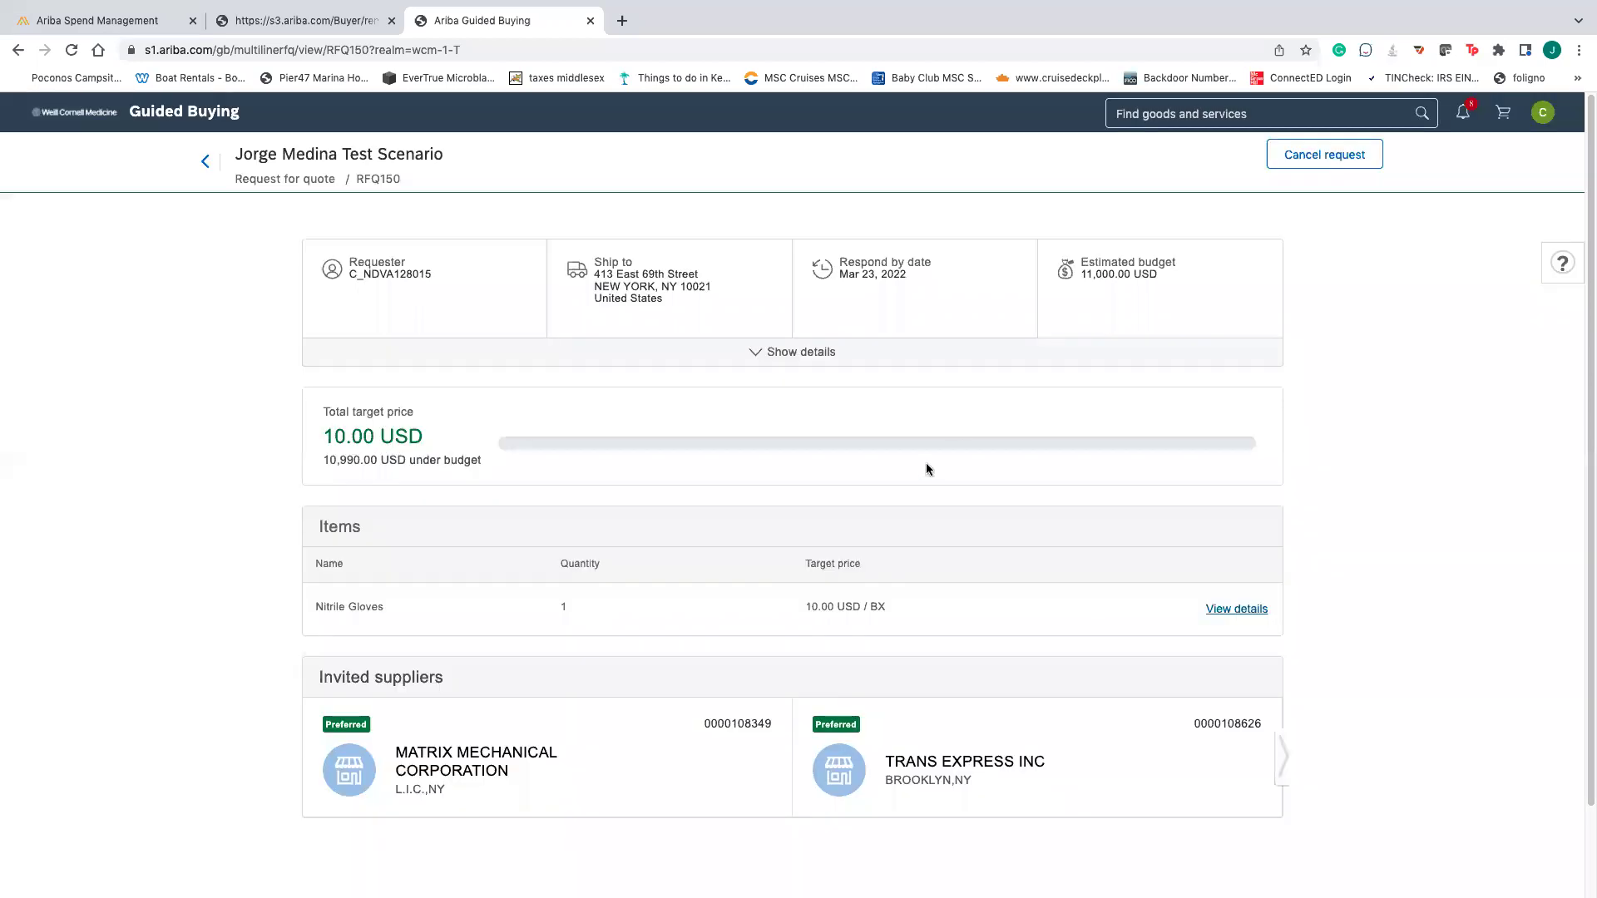
{"action": "left_click", "coordinate": [808, 351]}
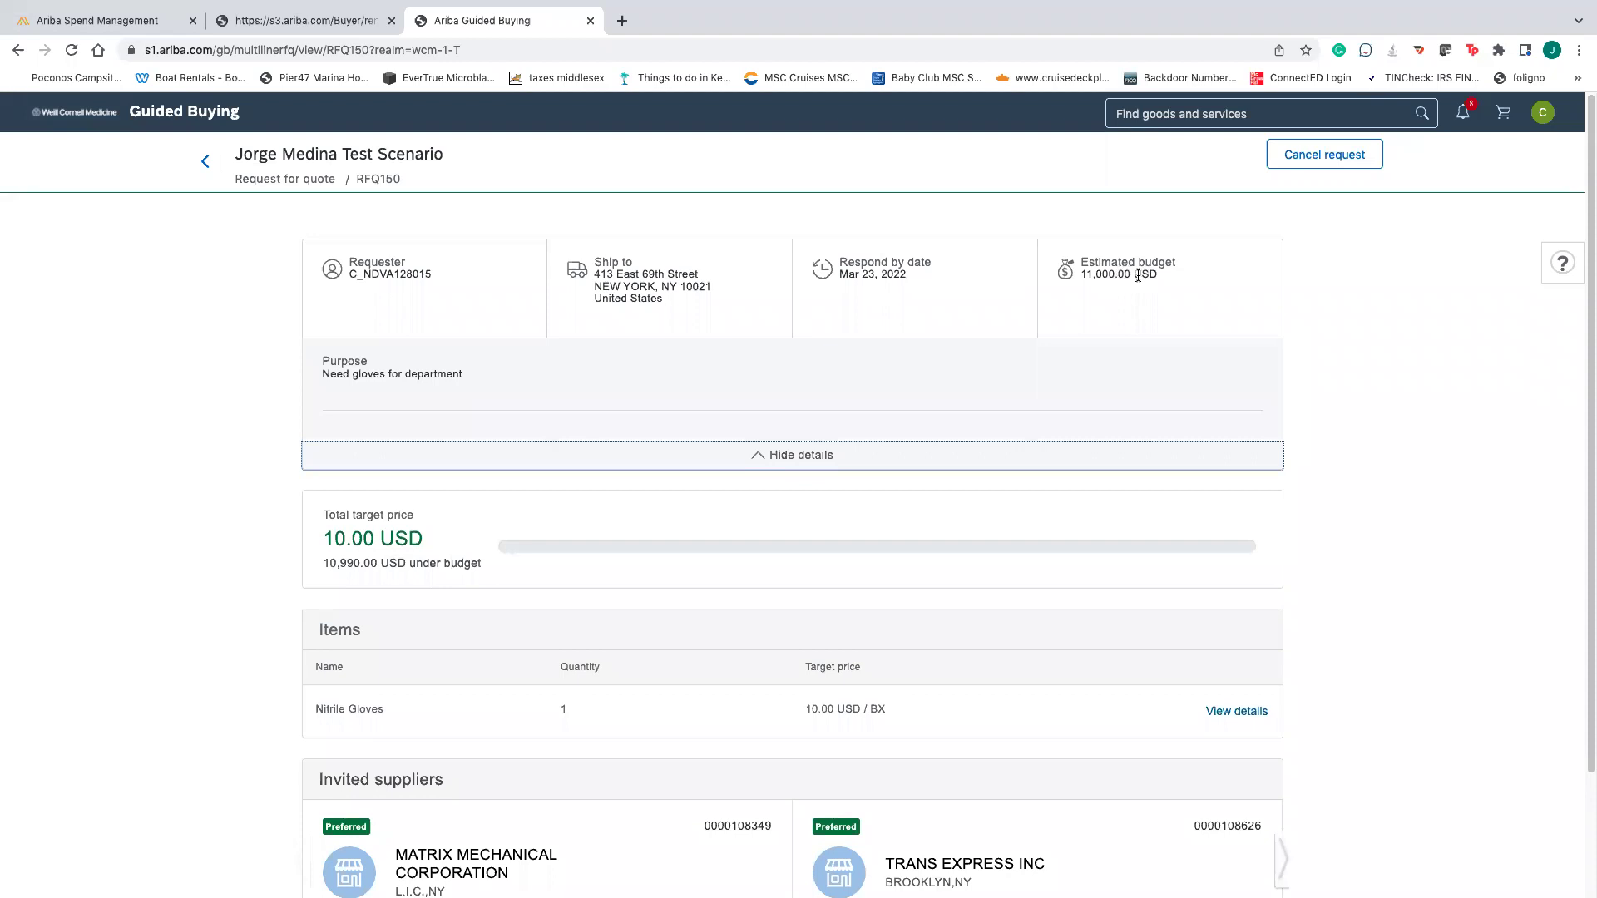
{"action": "scroll", "coordinate": [1101, 446], "scroll_direction": "down", "scroll_amount": 3}
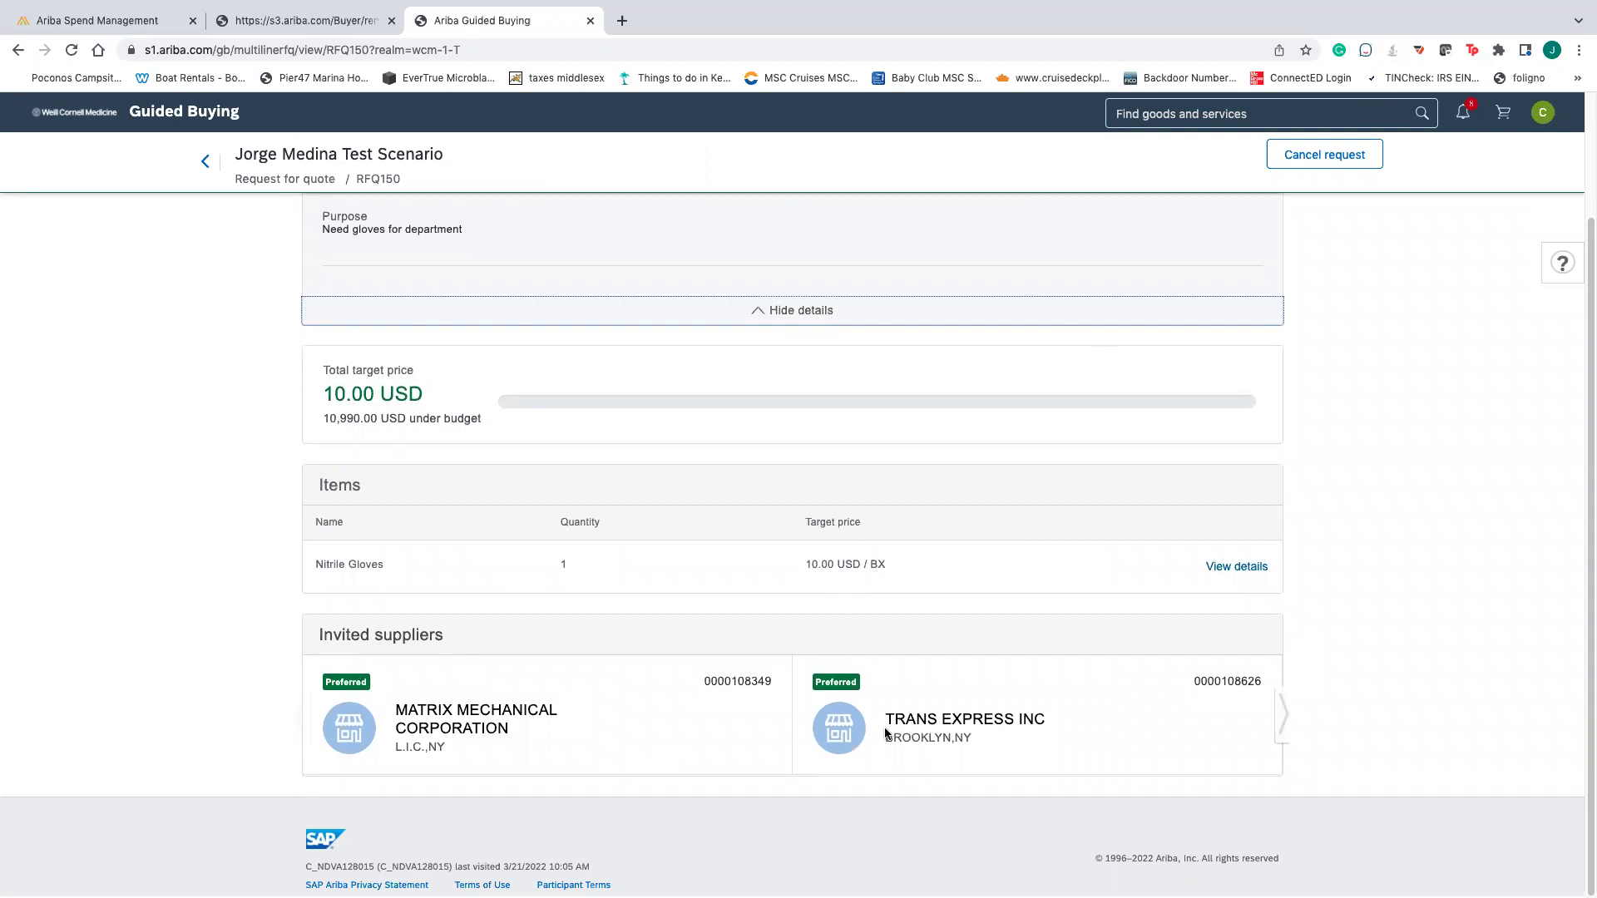
{"action": "left_click", "coordinate": [1287, 720]}
{"action": "scroll", "coordinate": [1084, 732], "scroll_direction": "up", "scroll_amount": 2}
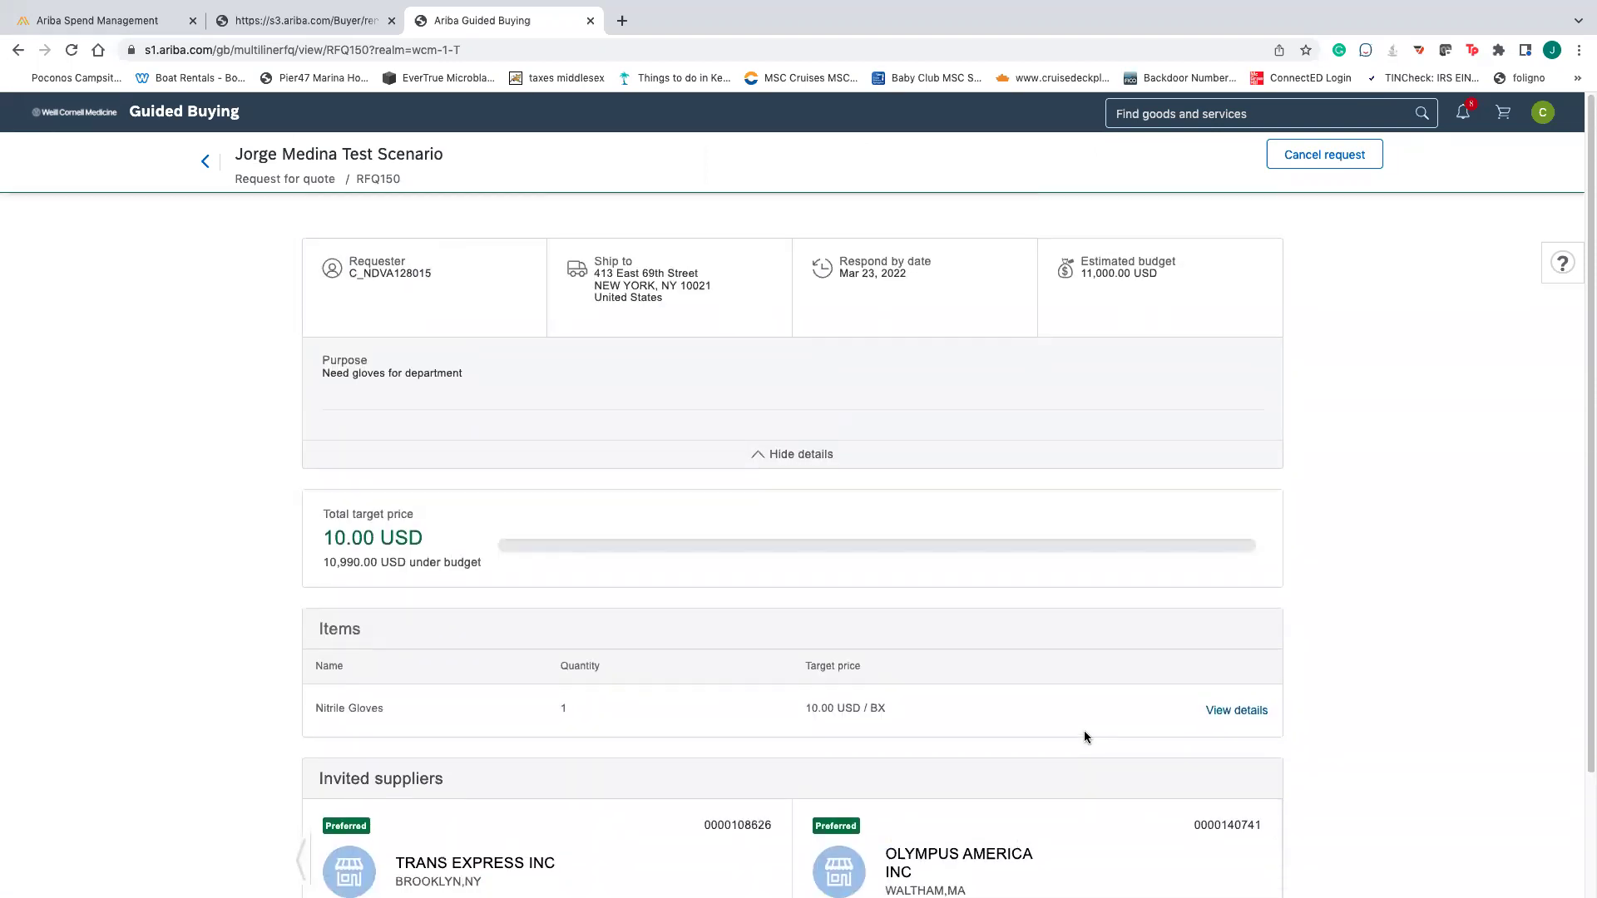
{"action": "scroll", "coordinate": [1084, 732], "scroll_direction": "down", "scroll_amount": 1}
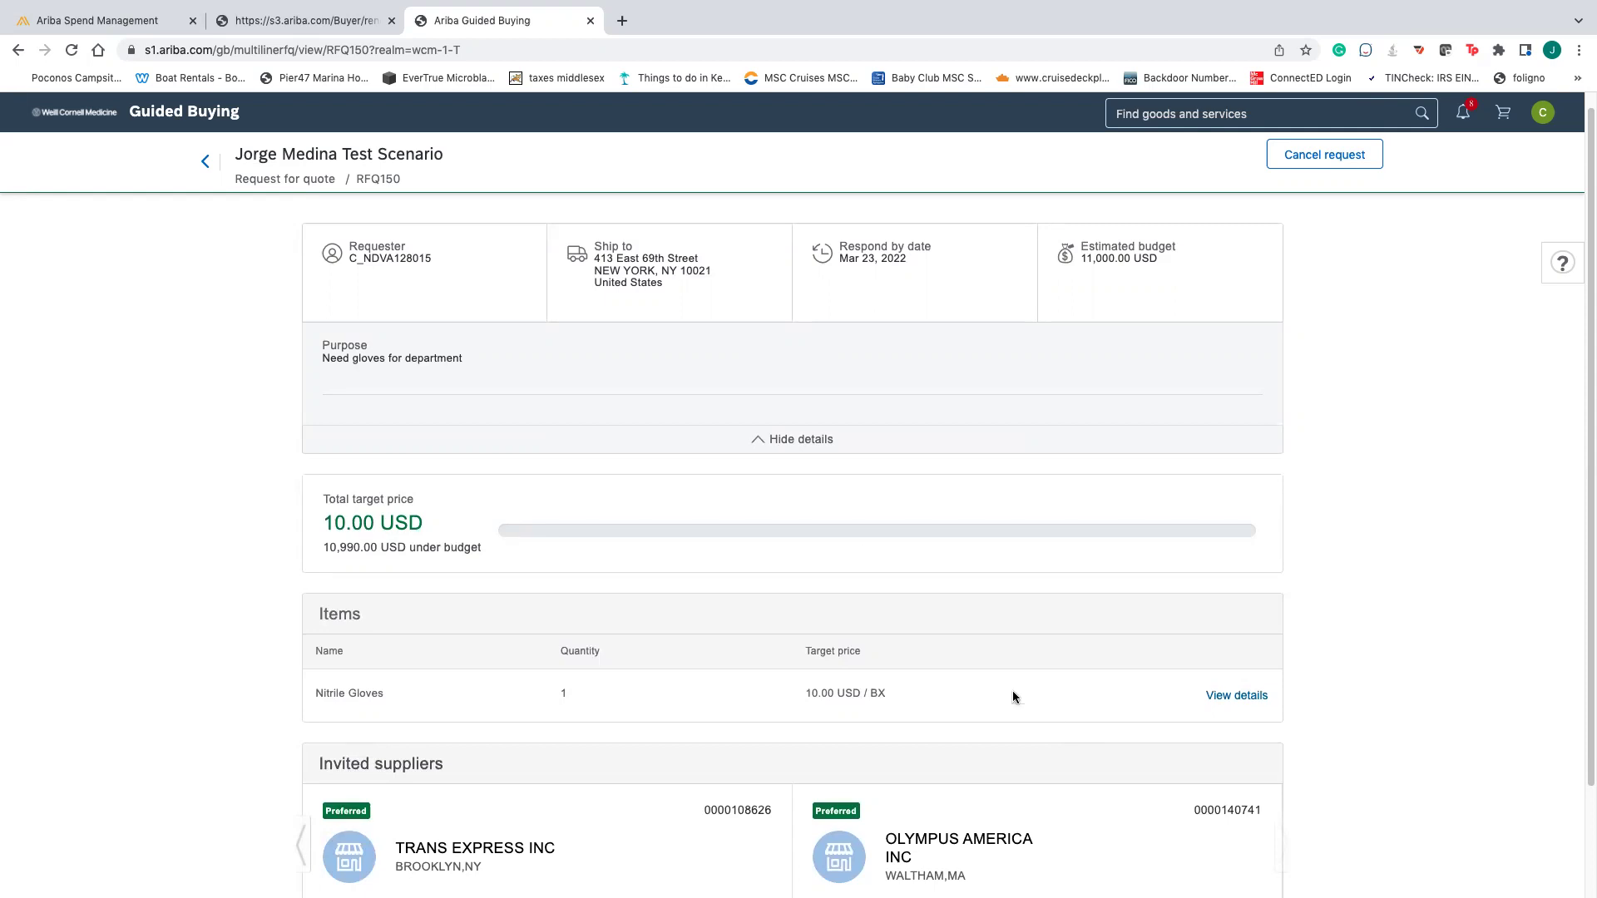
- Return to Your requests and open quote request RFQ148
{"action": "left_click", "coordinate": [207, 161]}
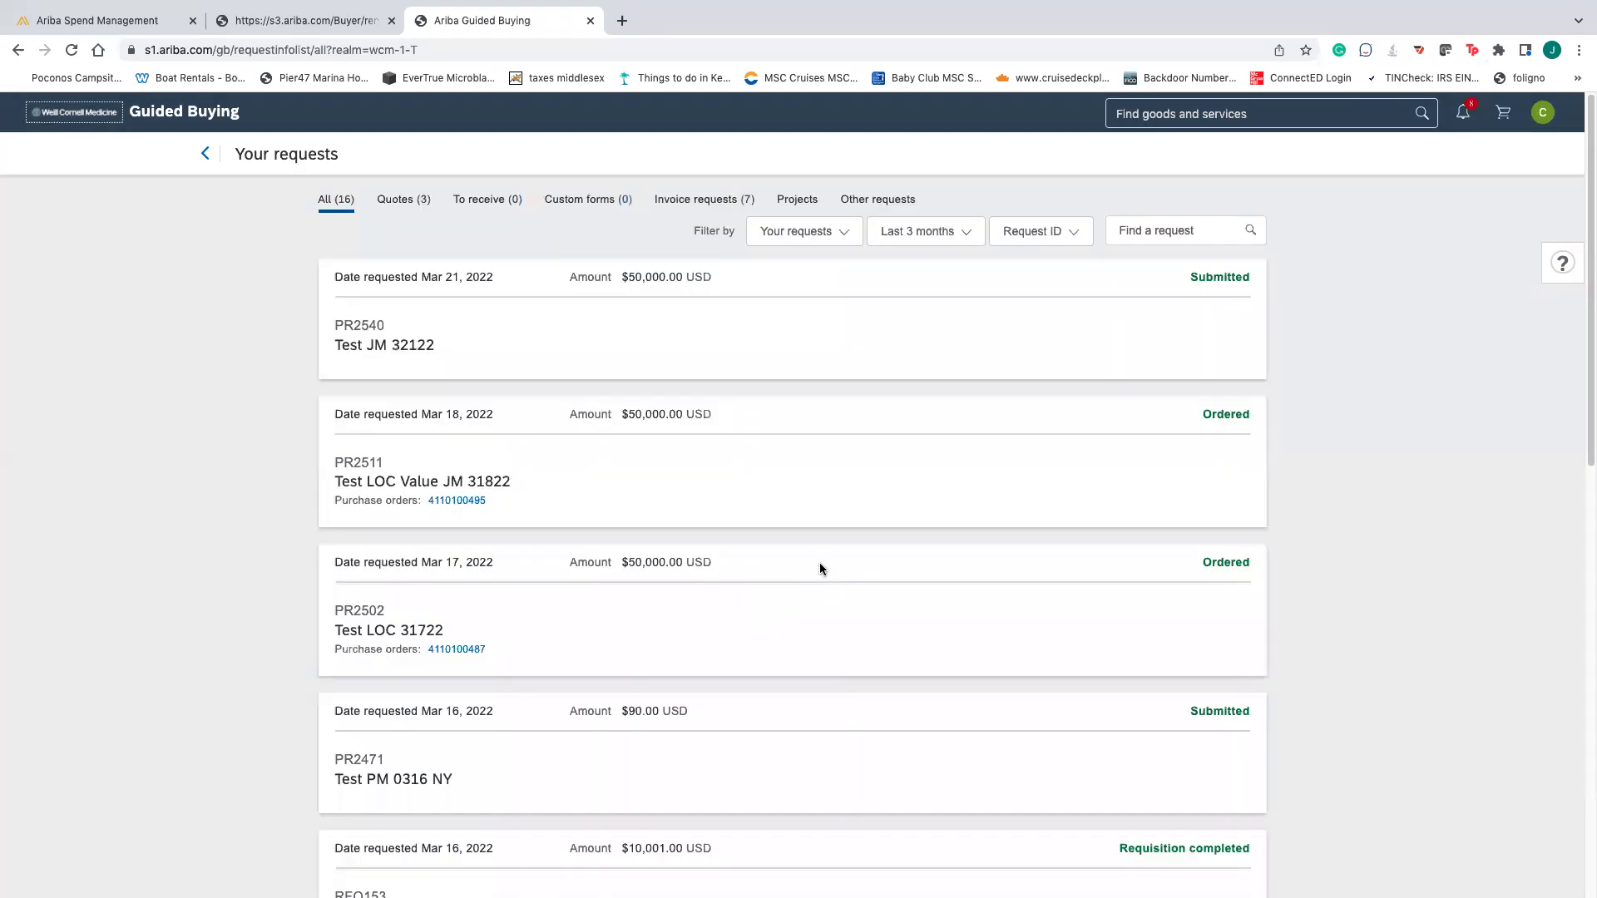
{"action": "scroll", "coordinate": [823, 571], "scroll_direction": "down", "scroll_amount": 6}
{"action": "scroll", "coordinate": [844, 587], "scroll_direction": "down", "scroll_amount": 3}
{"action": "left_click", "coordinate": [620, 647]}
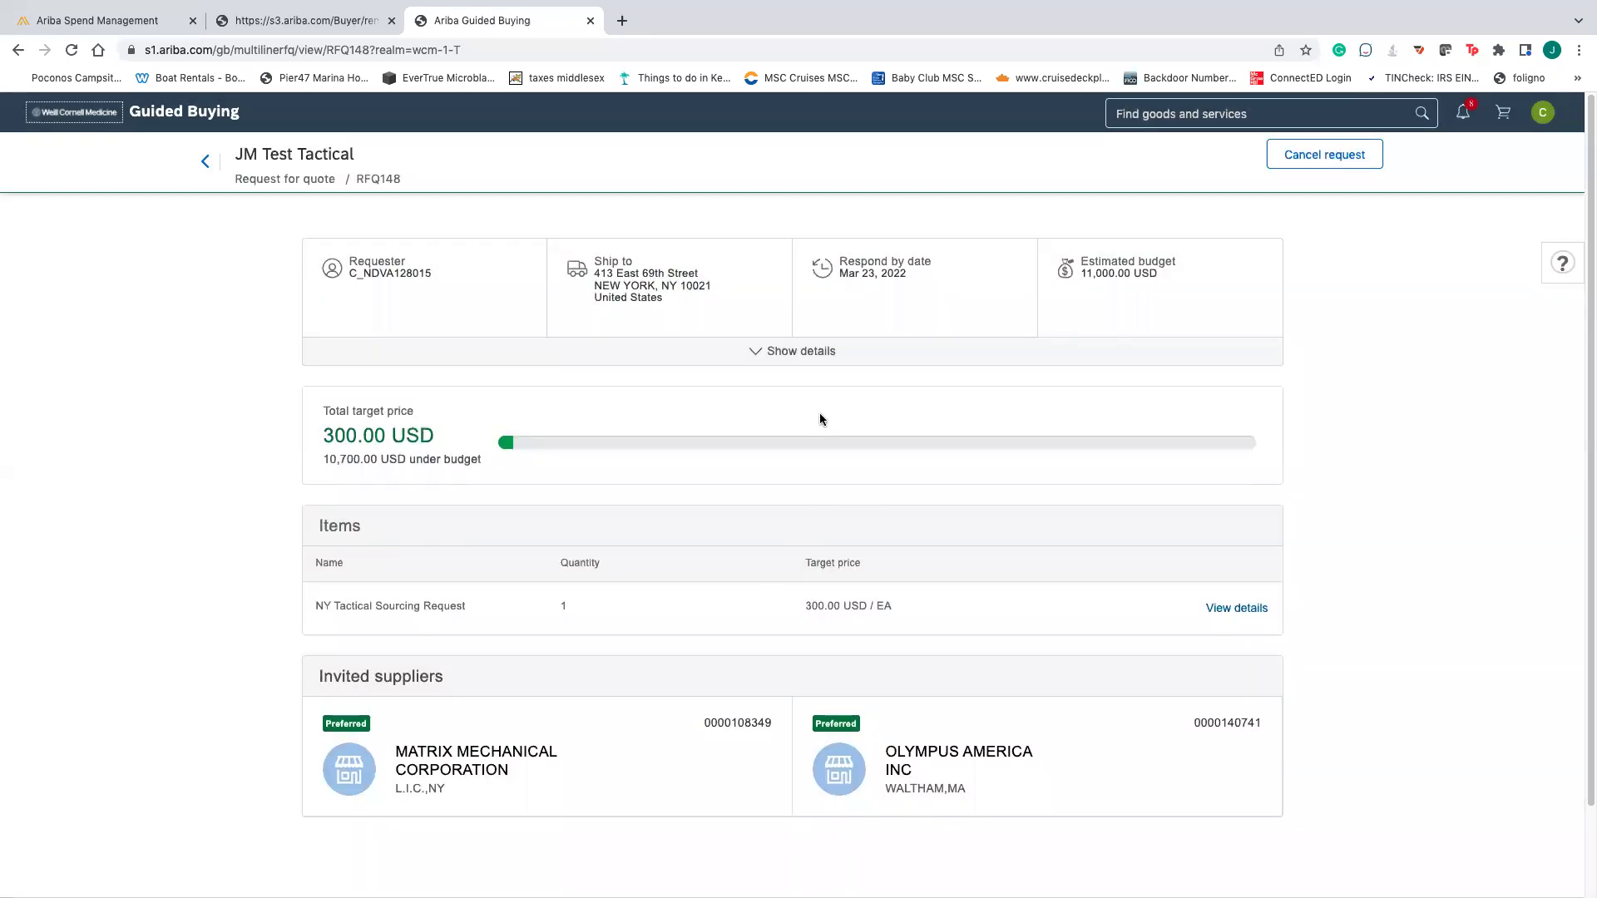
{"action": "scroll", "coordinate": [820, 419], "scroll_direction": "down", "scroll_amount": 2}
{"action": "scroll", "coordinate": [752, 665], "scroll_direction": "up", "scroll_amount": 2}
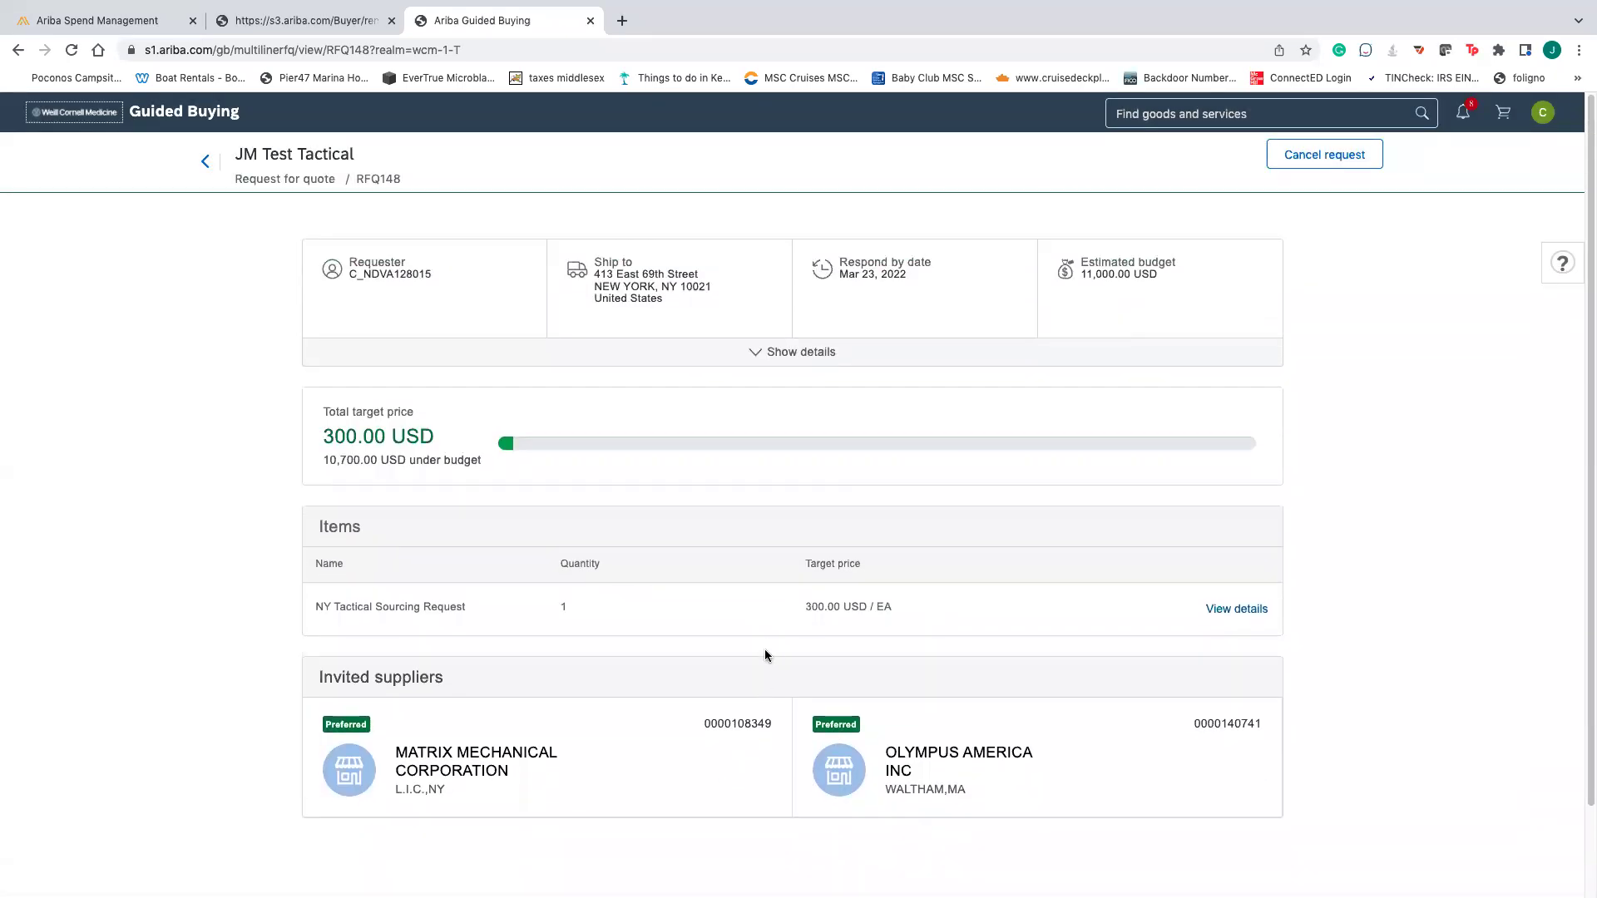
- Show RFQ148's full details, select its ID, and go back to the requests list
{"action": "left_click", "coordinate": [790, 352]}
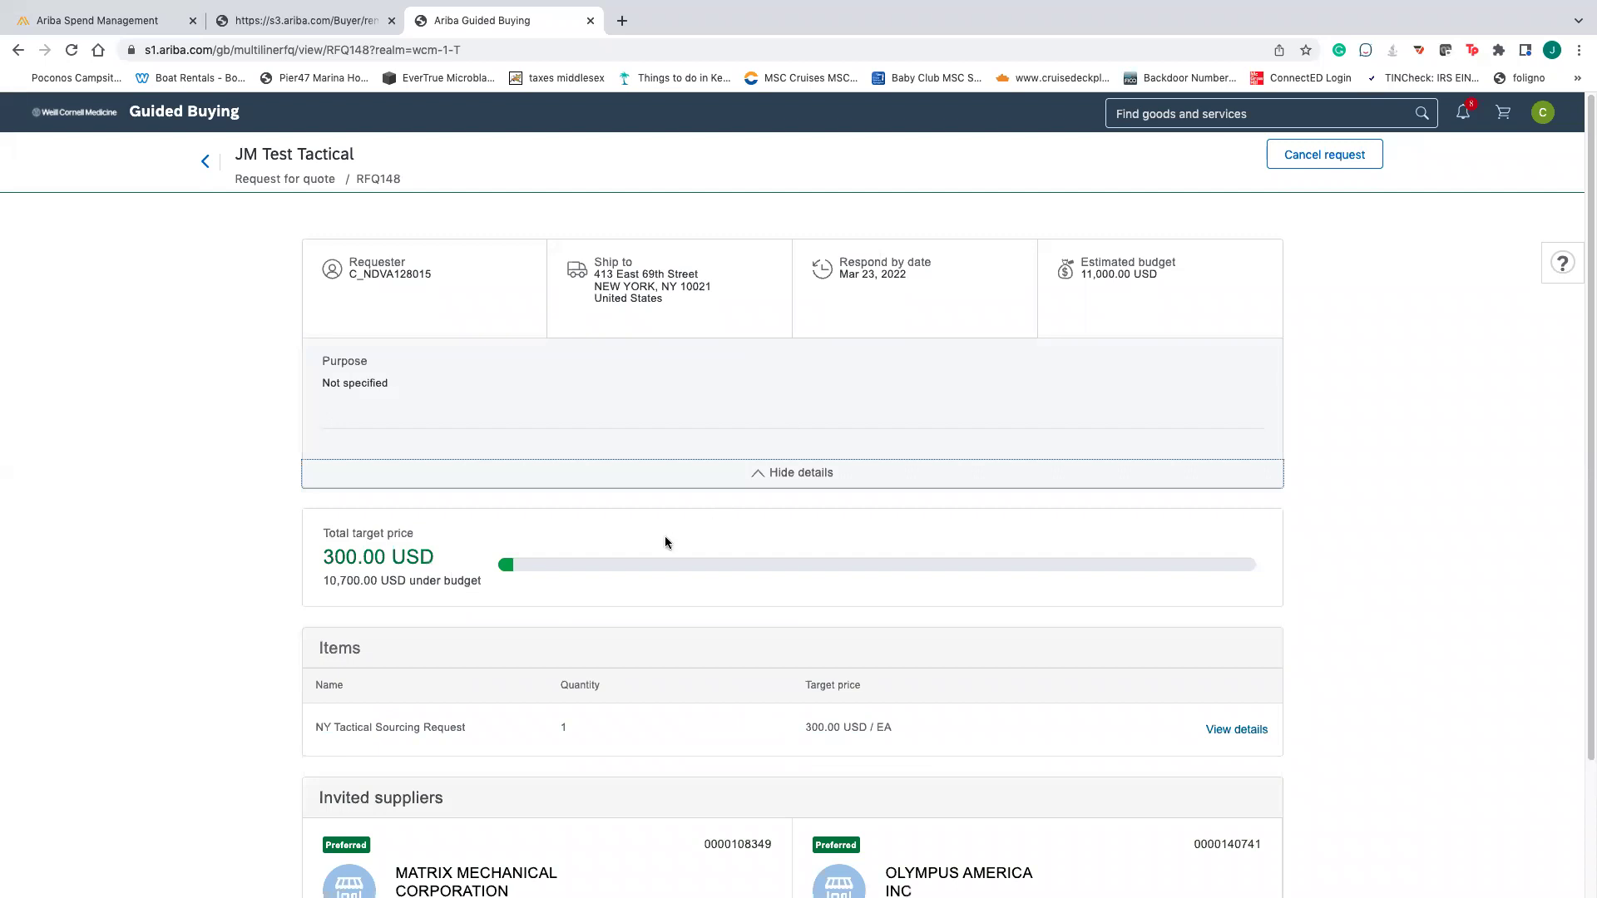
{"action": "left_click_drag", "start_coordinate": [404, 181], "coordinate": [353, 182]}
{"action": "key", "text": "super+c"}
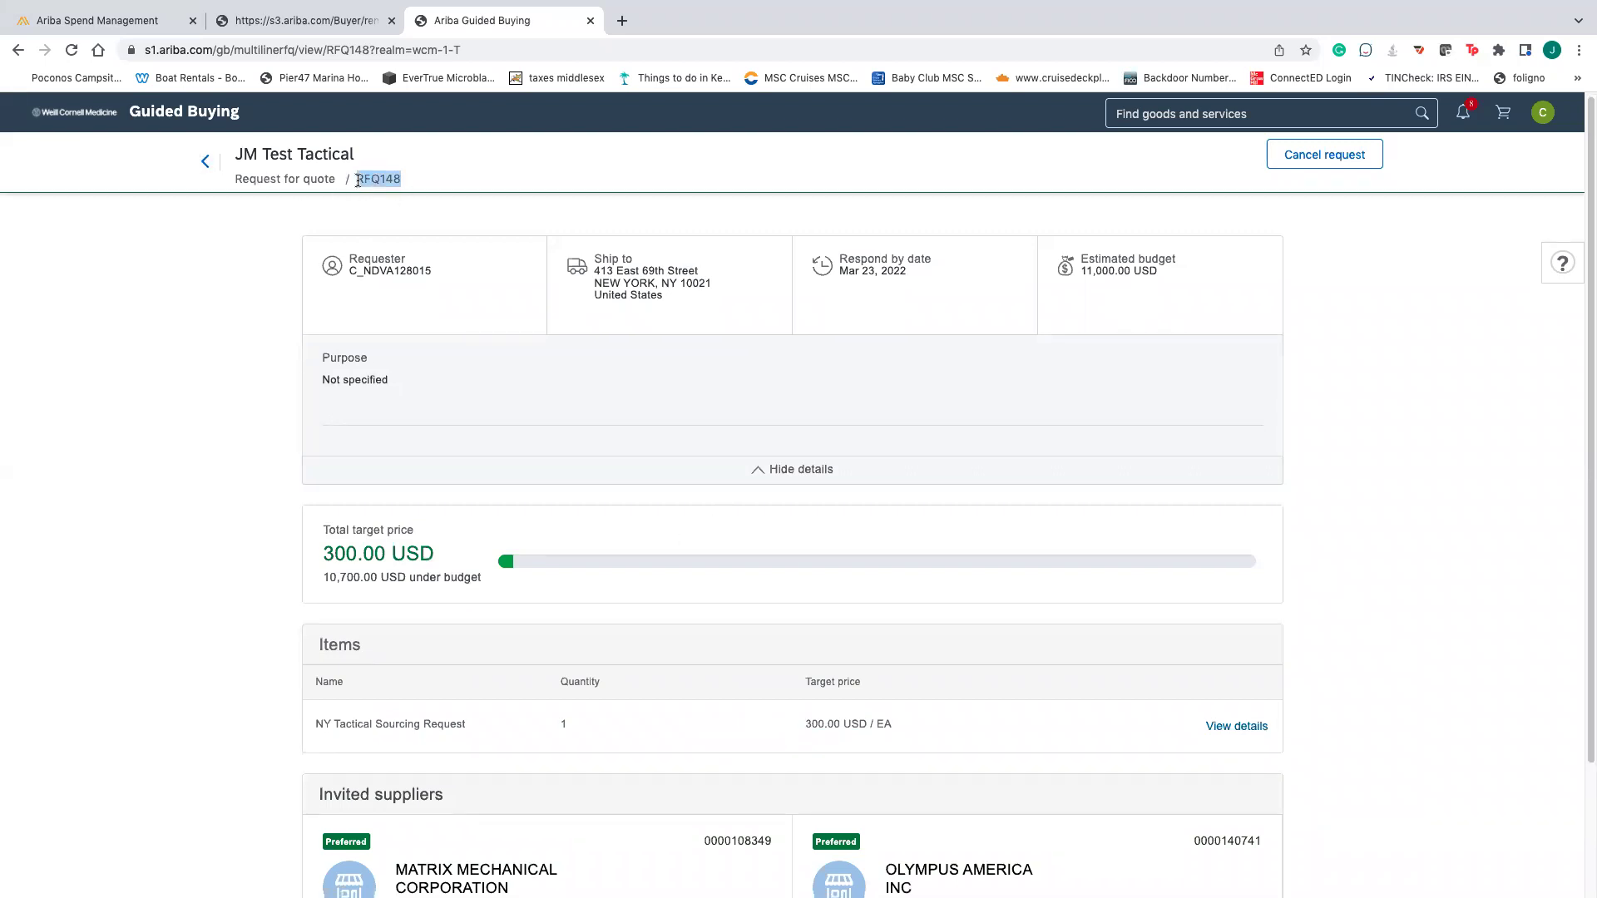
{"action": "left_click", "coordinate": [205, 161]}
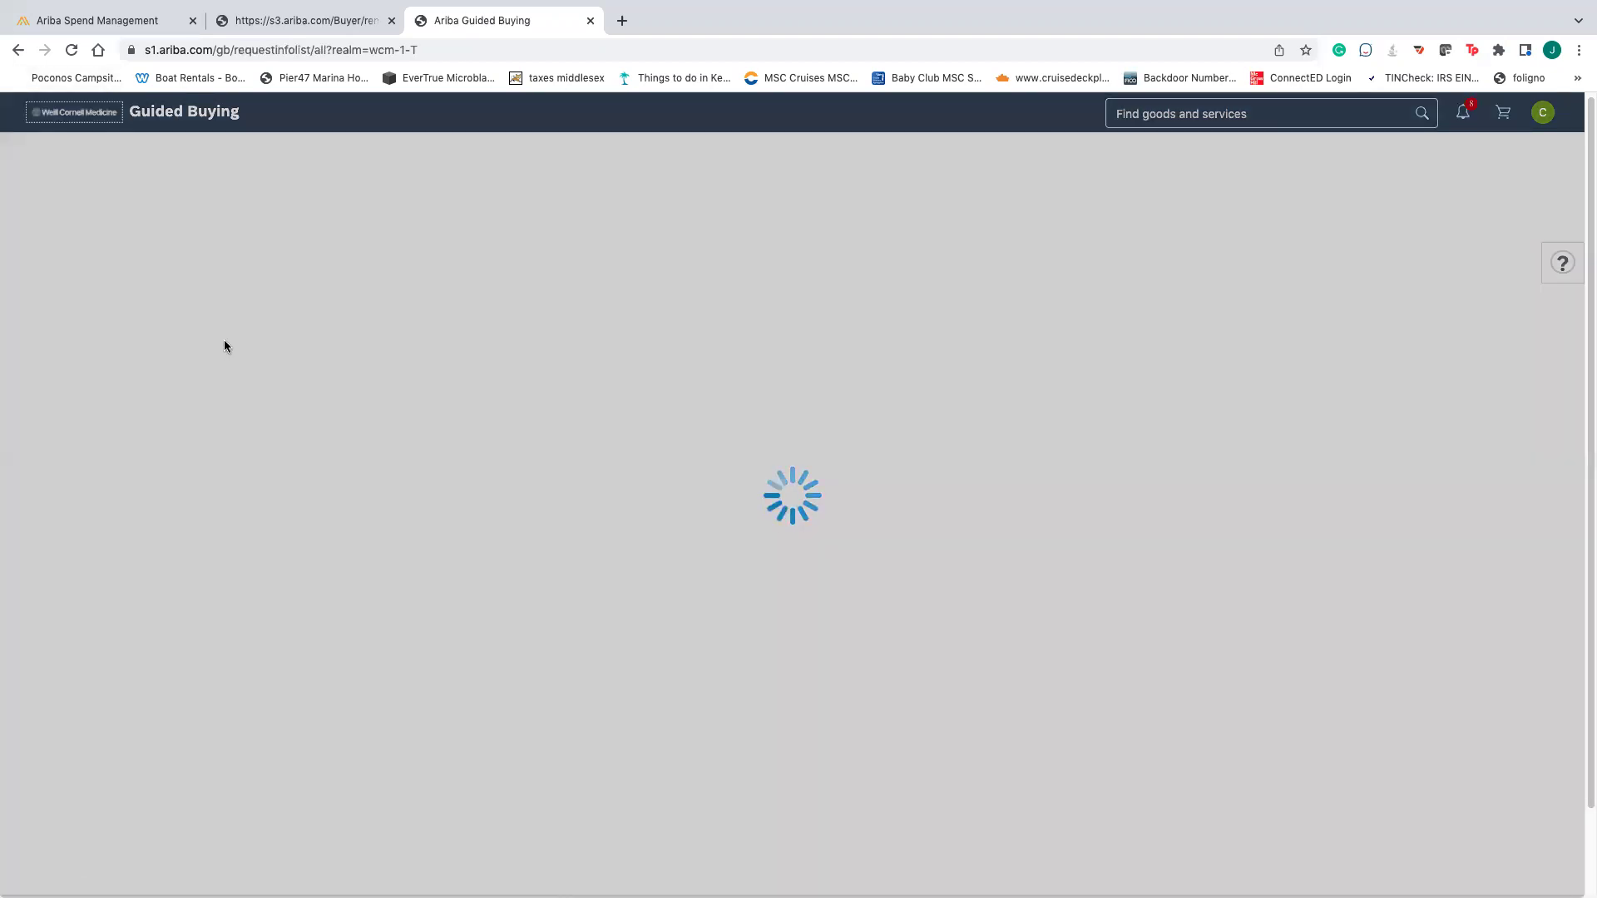
{"action": "scroll", "coordinate": [474, 406], "scroll_direction": "down", "scroll_amount": 5}
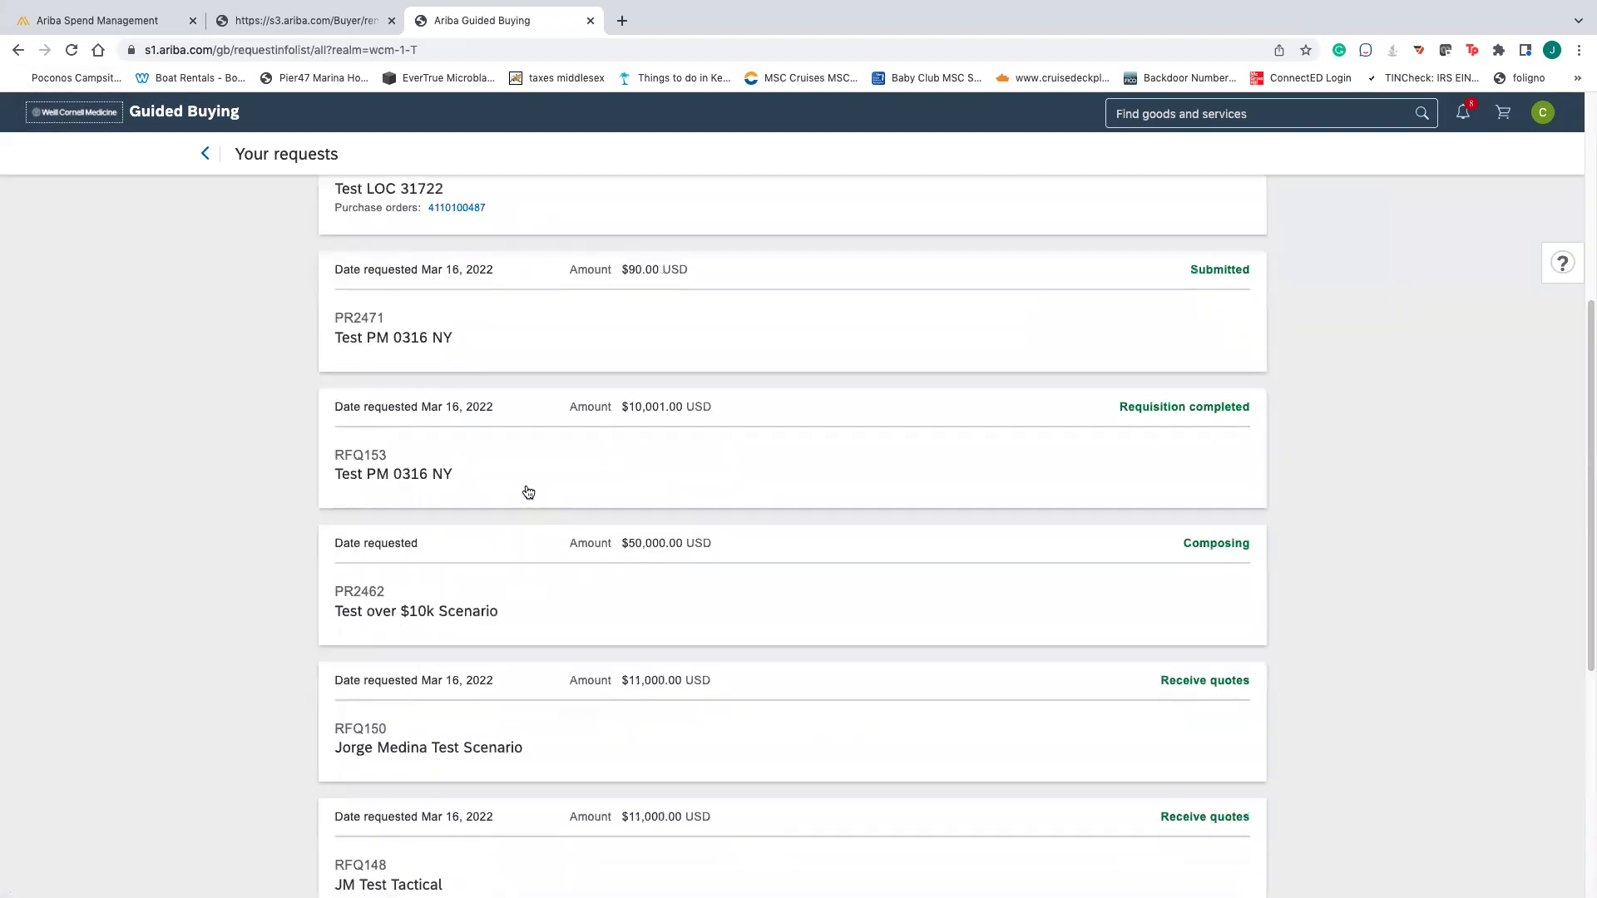
{"action": "scroll", "coordinate": [549, 497], "scroll_direction": "down", "scroll_amount": 1}
{"action": "scroll", "coordinate": [591, 499], "scroll_direction": "up", "scroll_amount": 6}
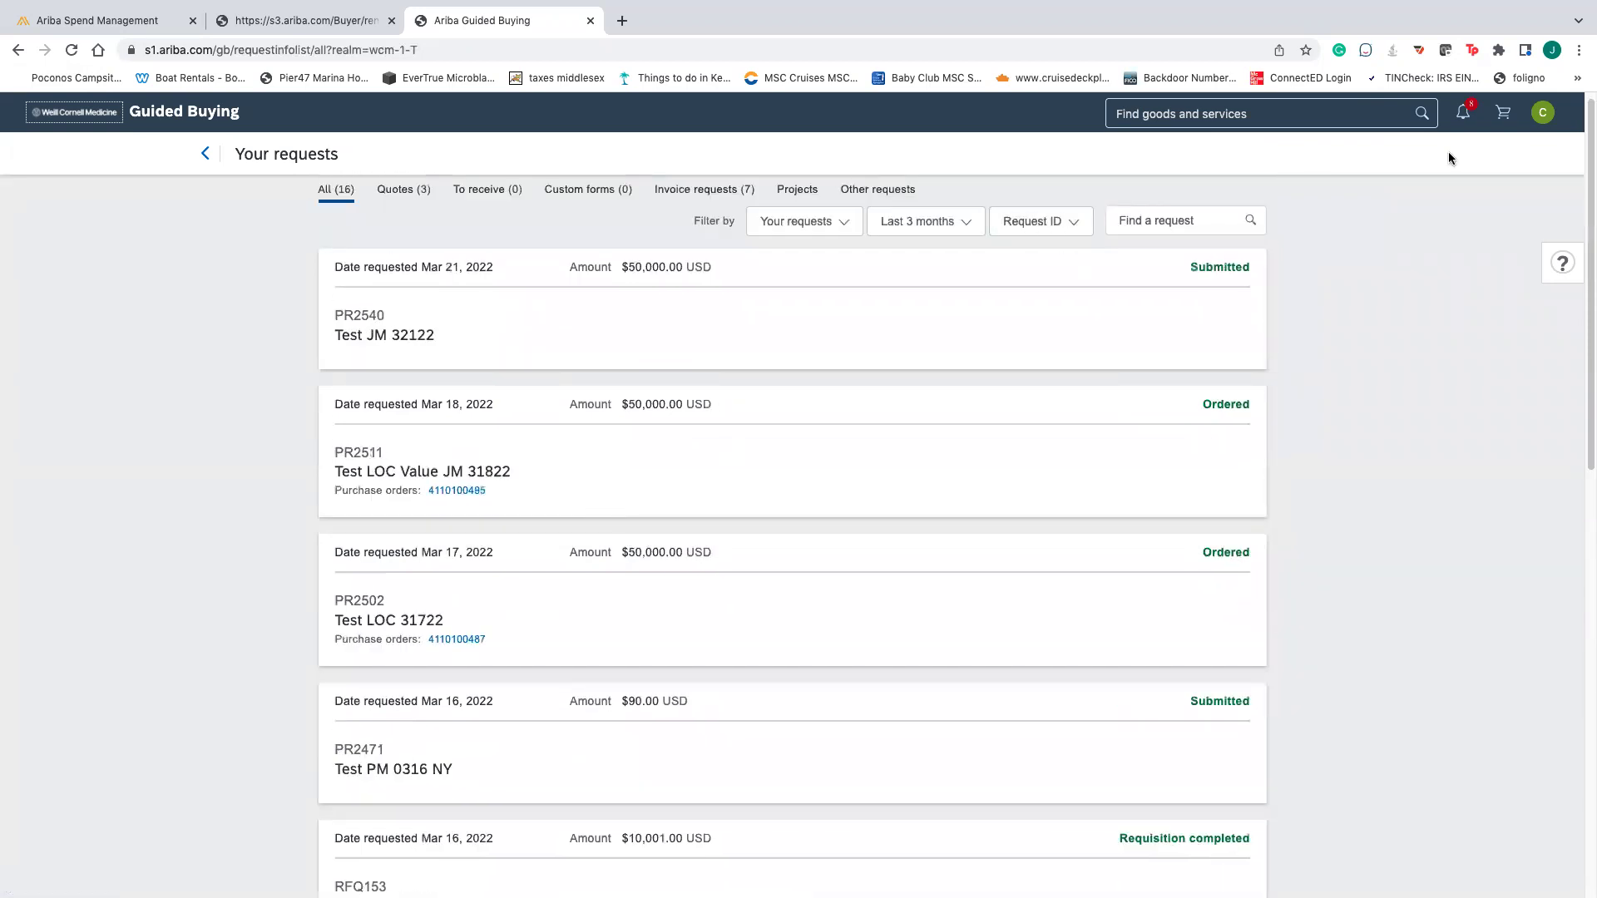
- Load the Ariba Spend Management bookmark from Chrome's Bookmarks menu
{"action": "left_click", "coordinate": [1579, 49]}
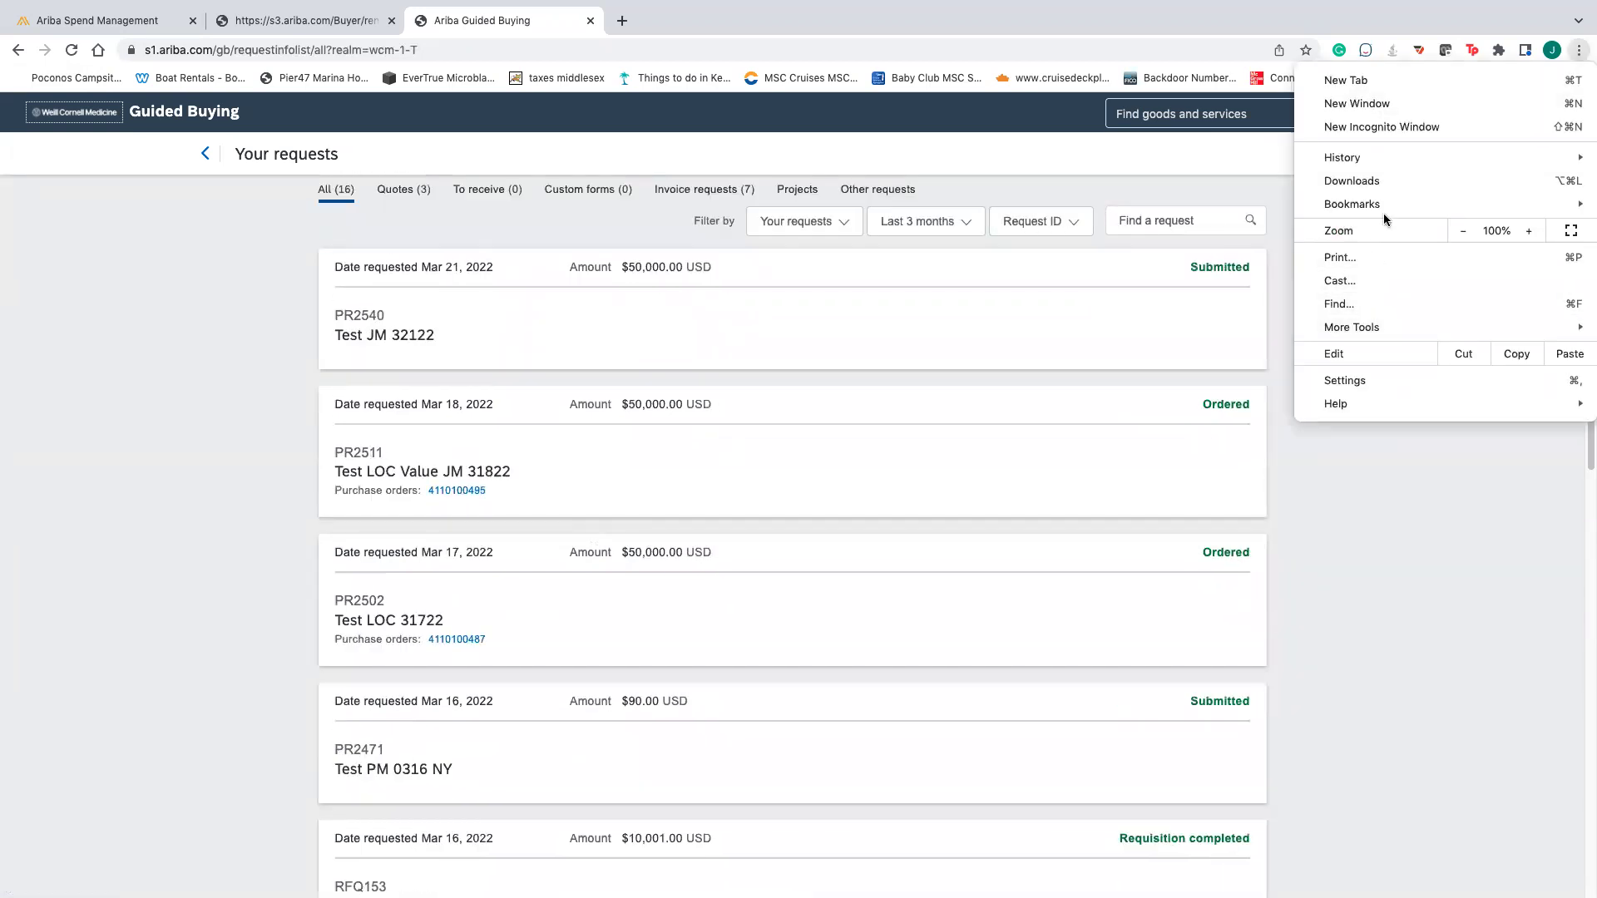
{"action": "mouse_move", "coordinate": [1390, 203]}
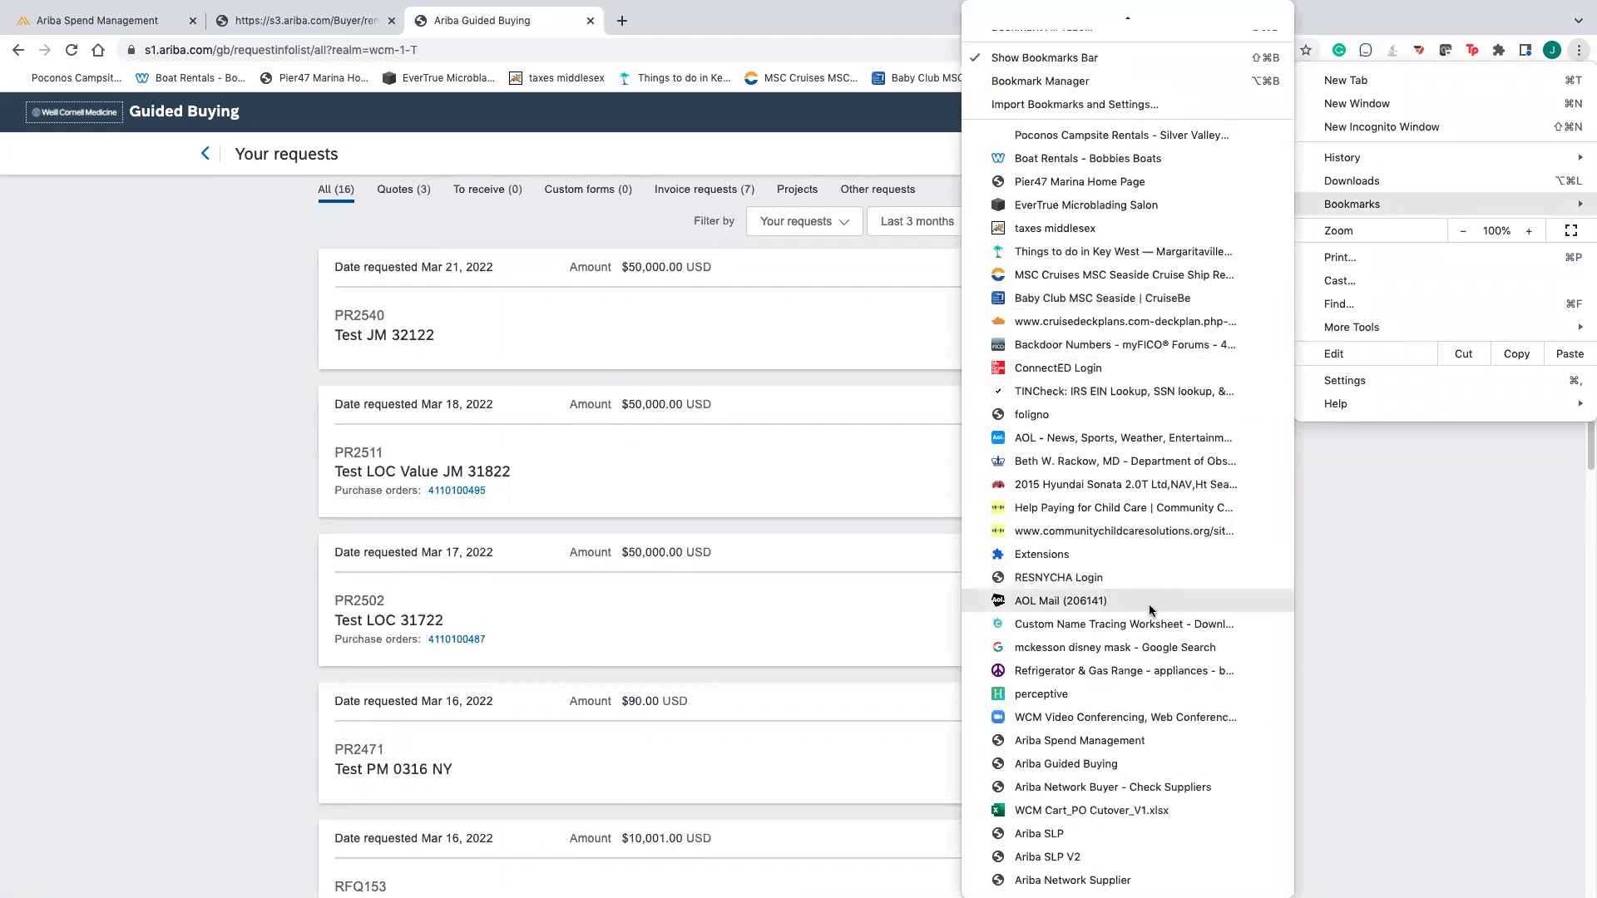
{"action": "left_click", "coordinate": [1126, 740]}
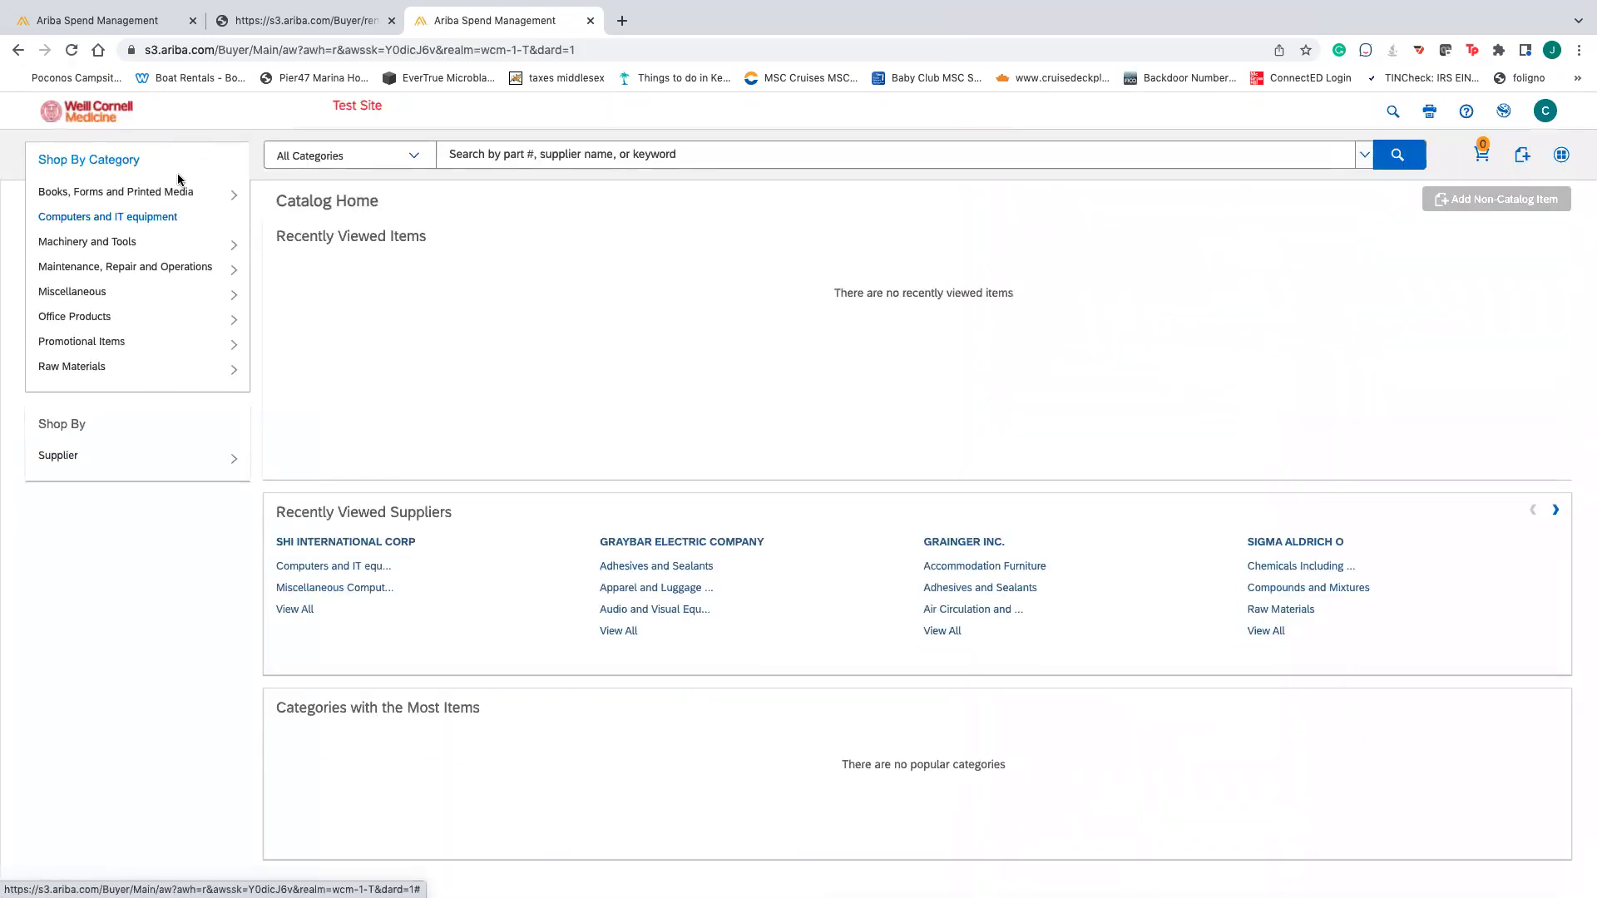
- On the Procurement dashboard, search Sourcing Requests for the pasted ID RFQ148
{"action": "left_click", "coordinate": [179, 158]}
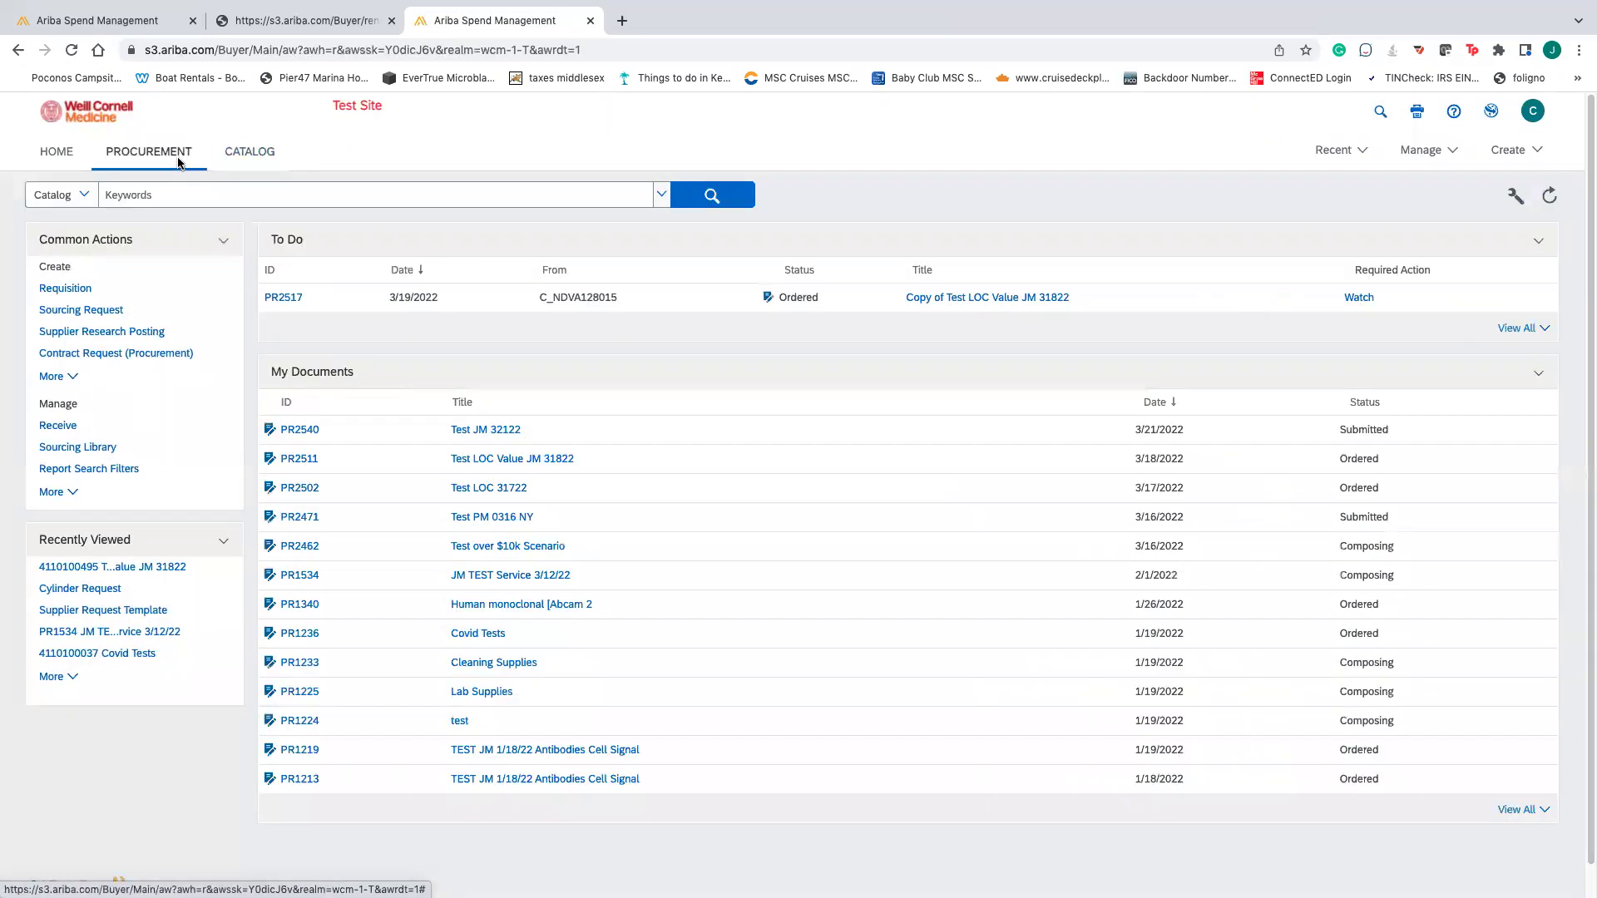
{"action": "left_click", "coordinate": [79, 196]}
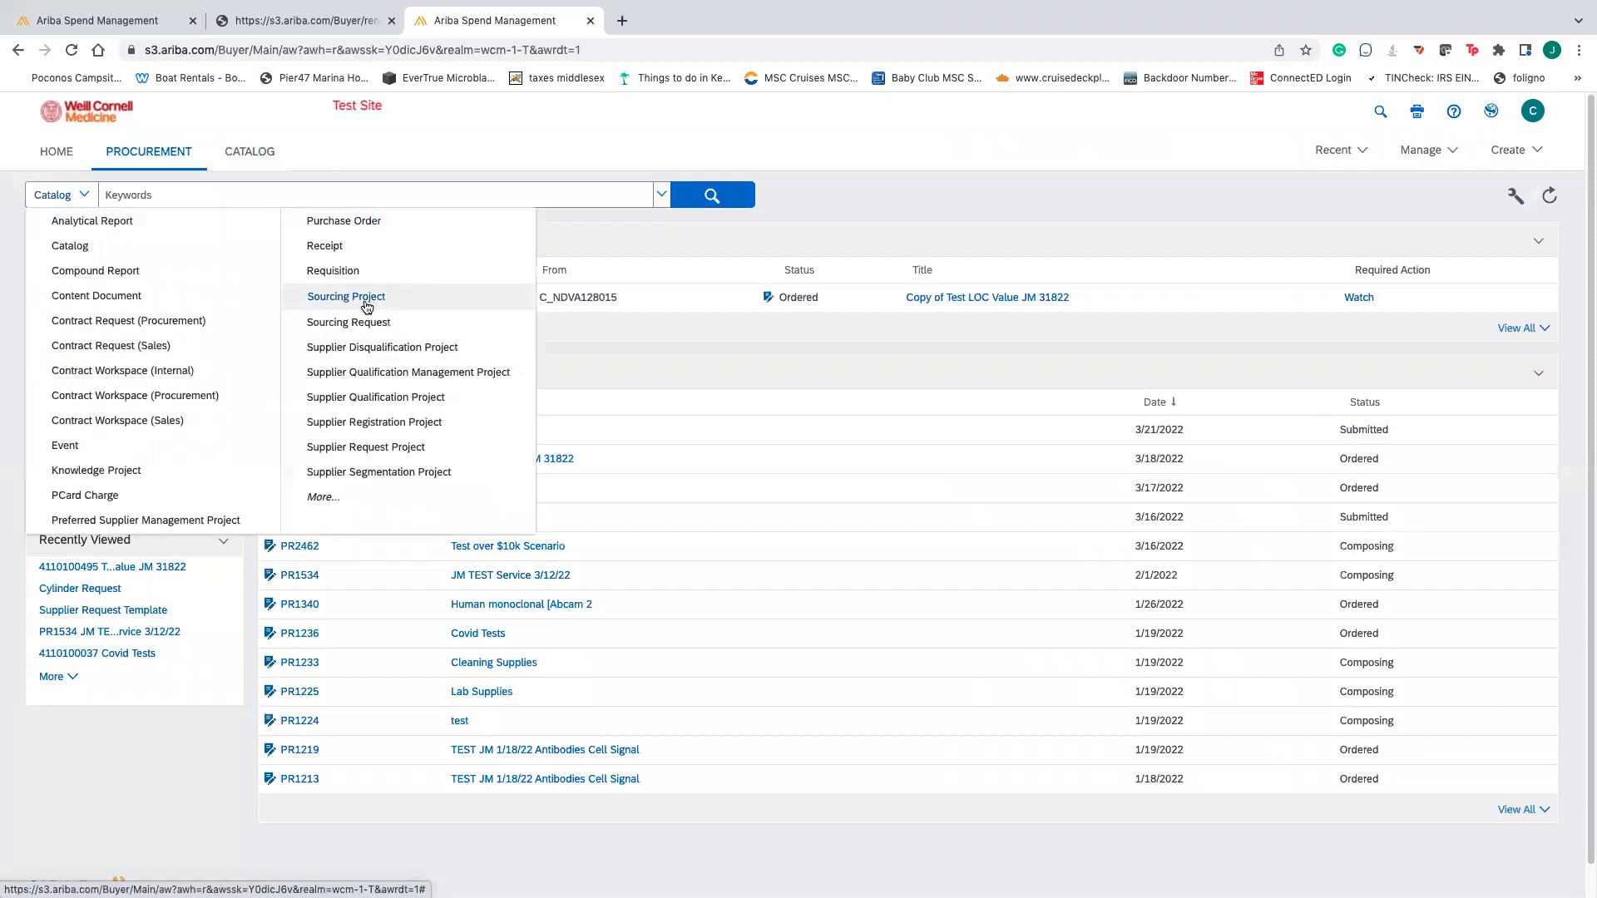
{"action": "left_click", "coordinate": [363, 333]}
{"action": "left_click", "coordinate": [376, 194]}
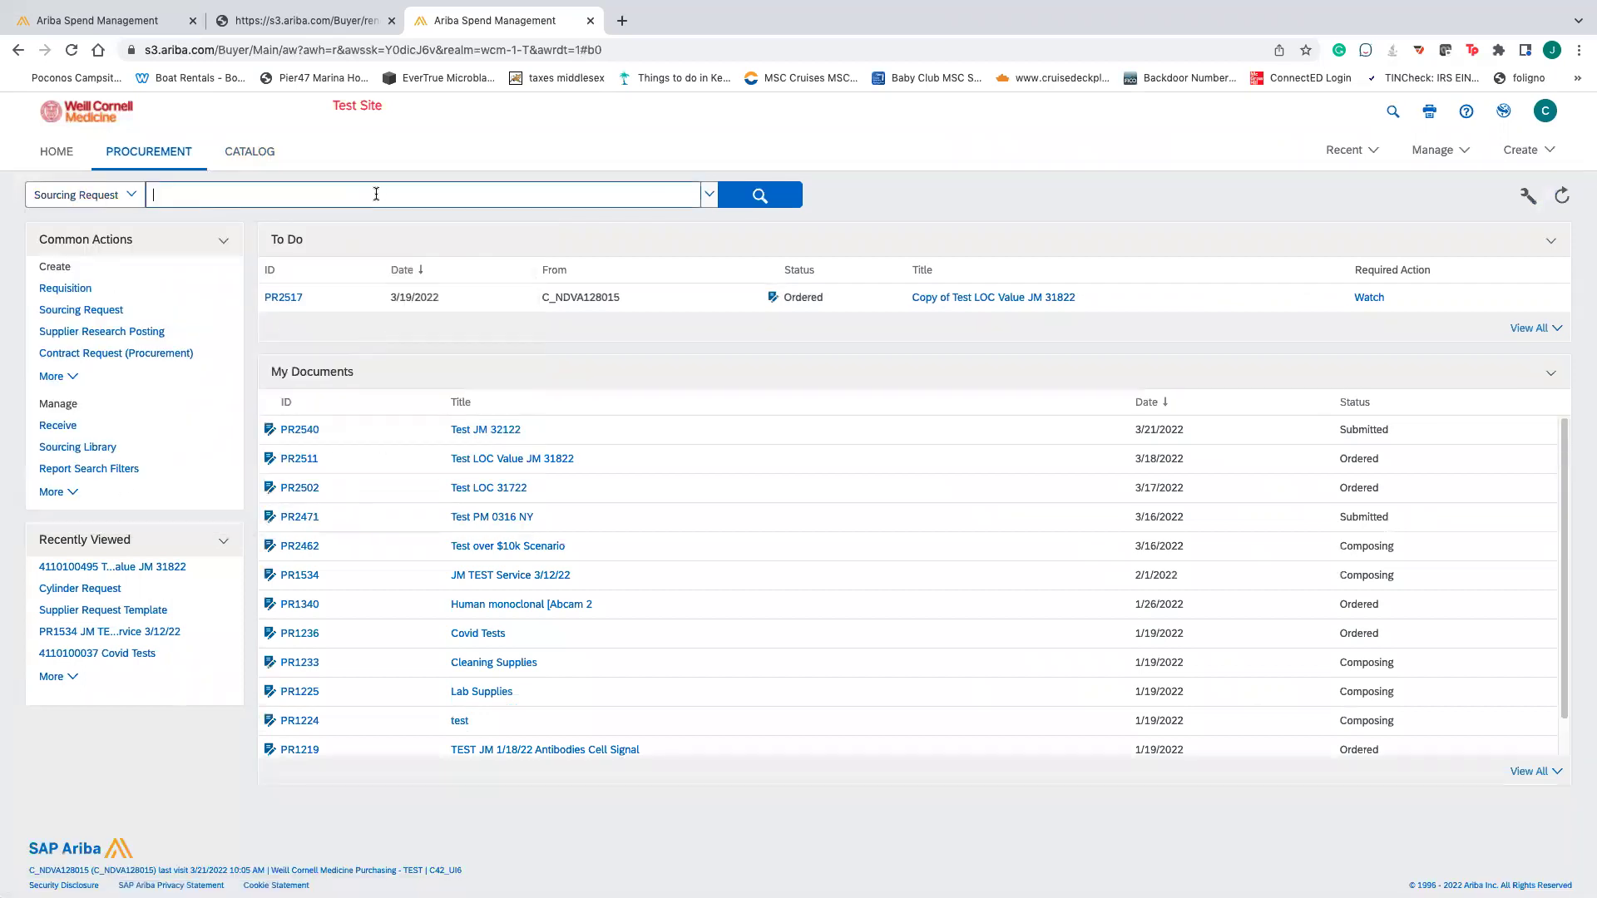
{"action": "key", "text": "super+v"}
{"action": "left_click", "coordinate": [735, 195]}
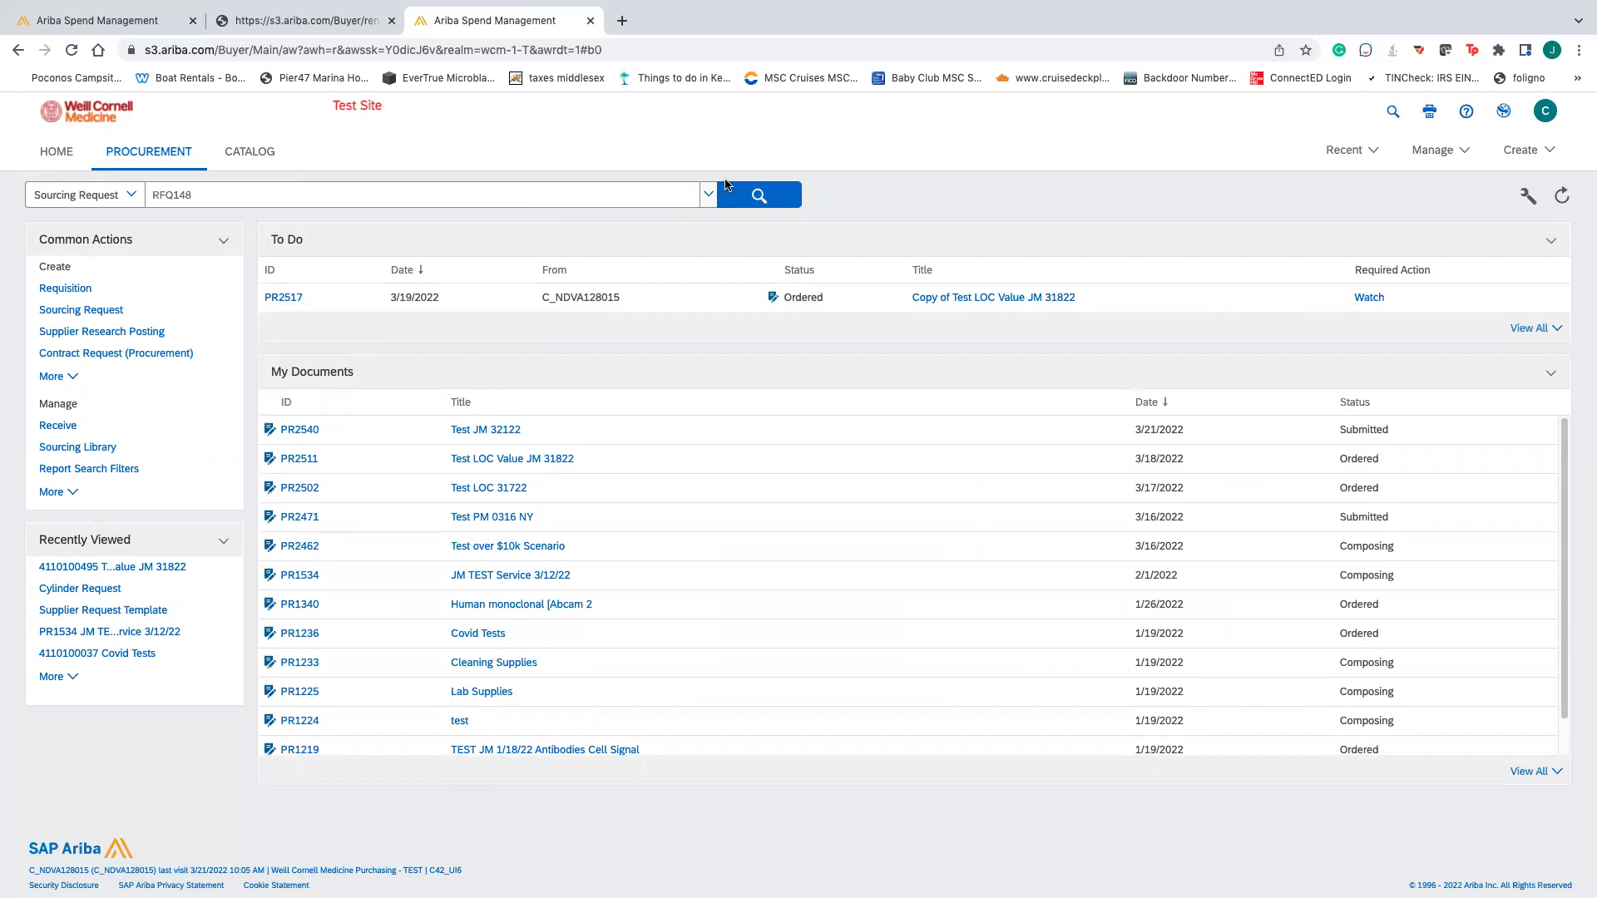
{"action": "left_click", "coordinate": [770, 189]}
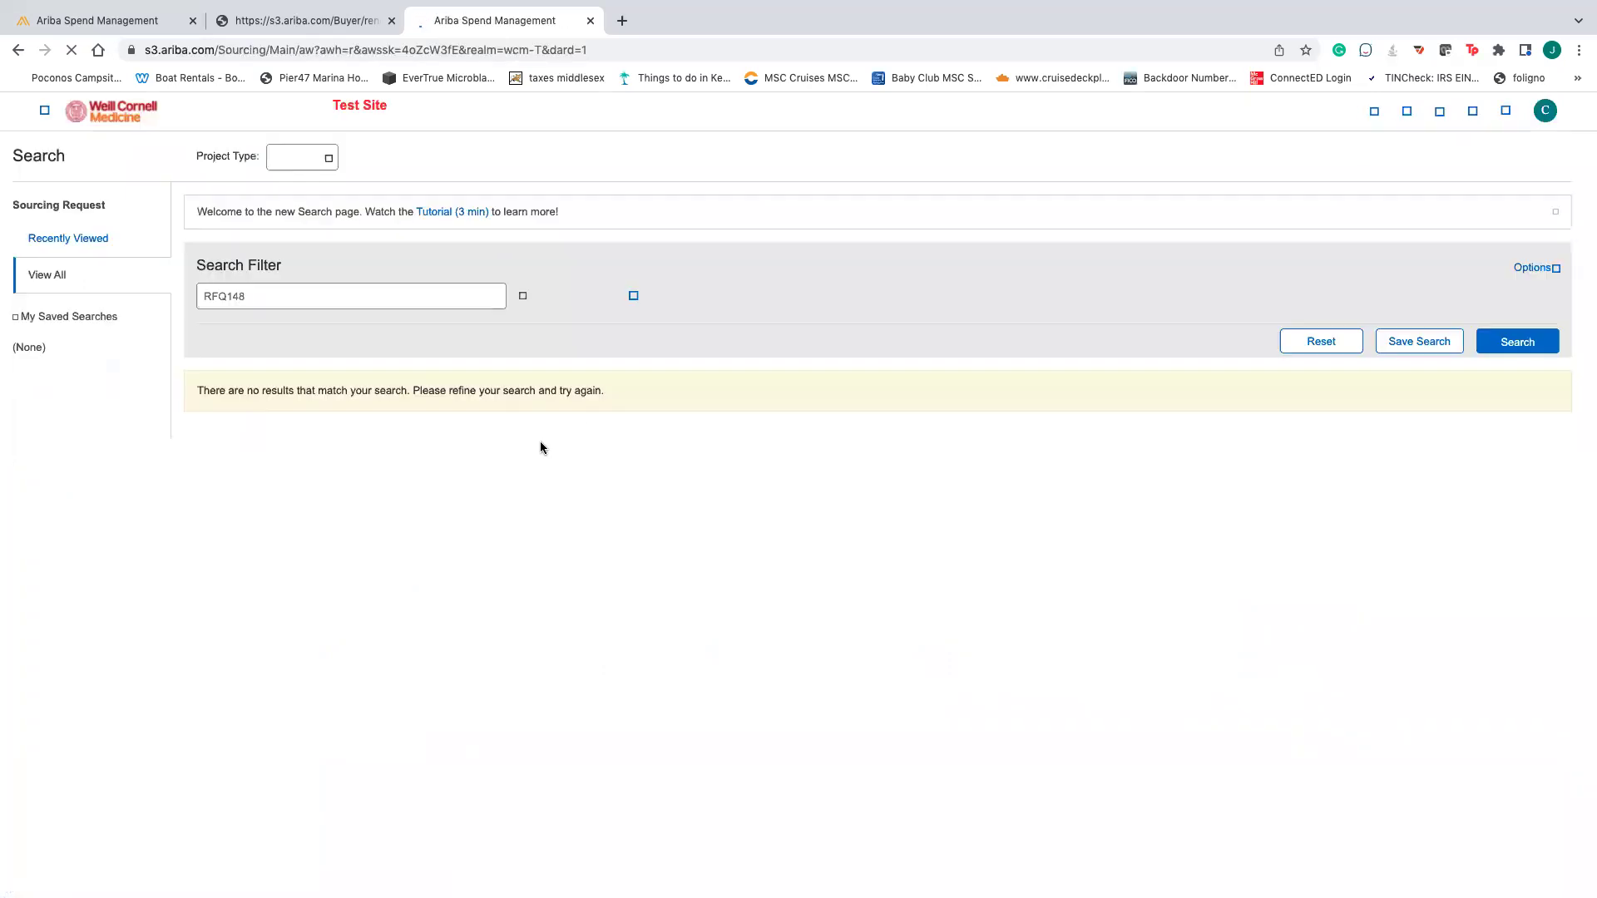
- Rerun the RFQ148 search with Project Type set to All, then leave the empty results page
{"action": "left_click", "coordinate": [424, 160]}
{"action": "left_click", "coordinate": [399, 185]}
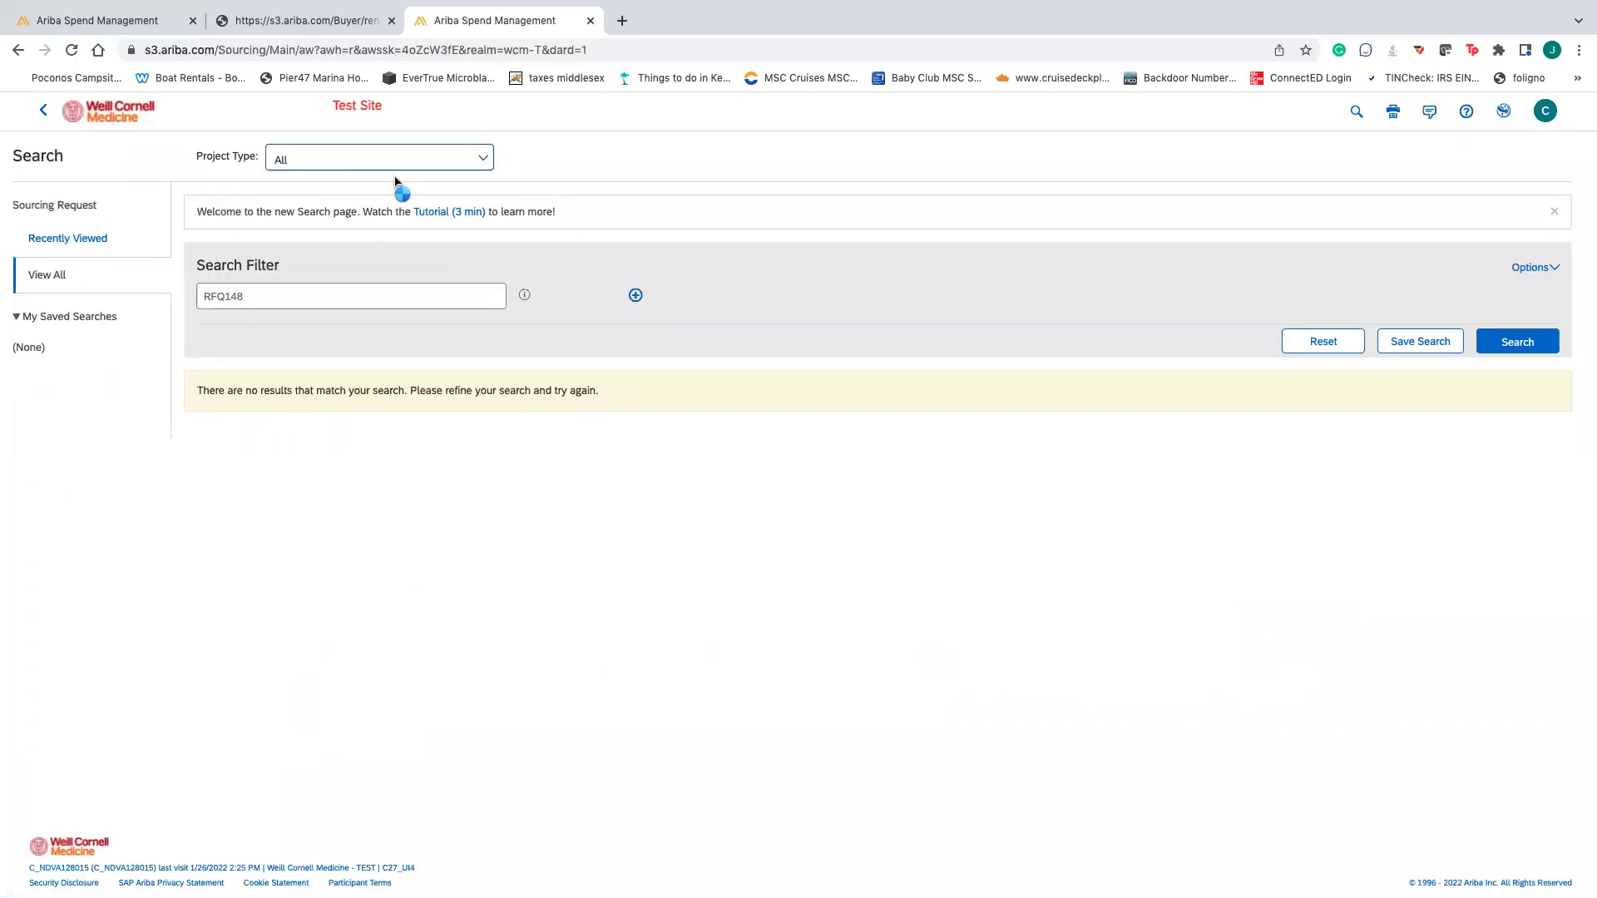
{"action": "left_click", "coordinate": [1551, 340]}
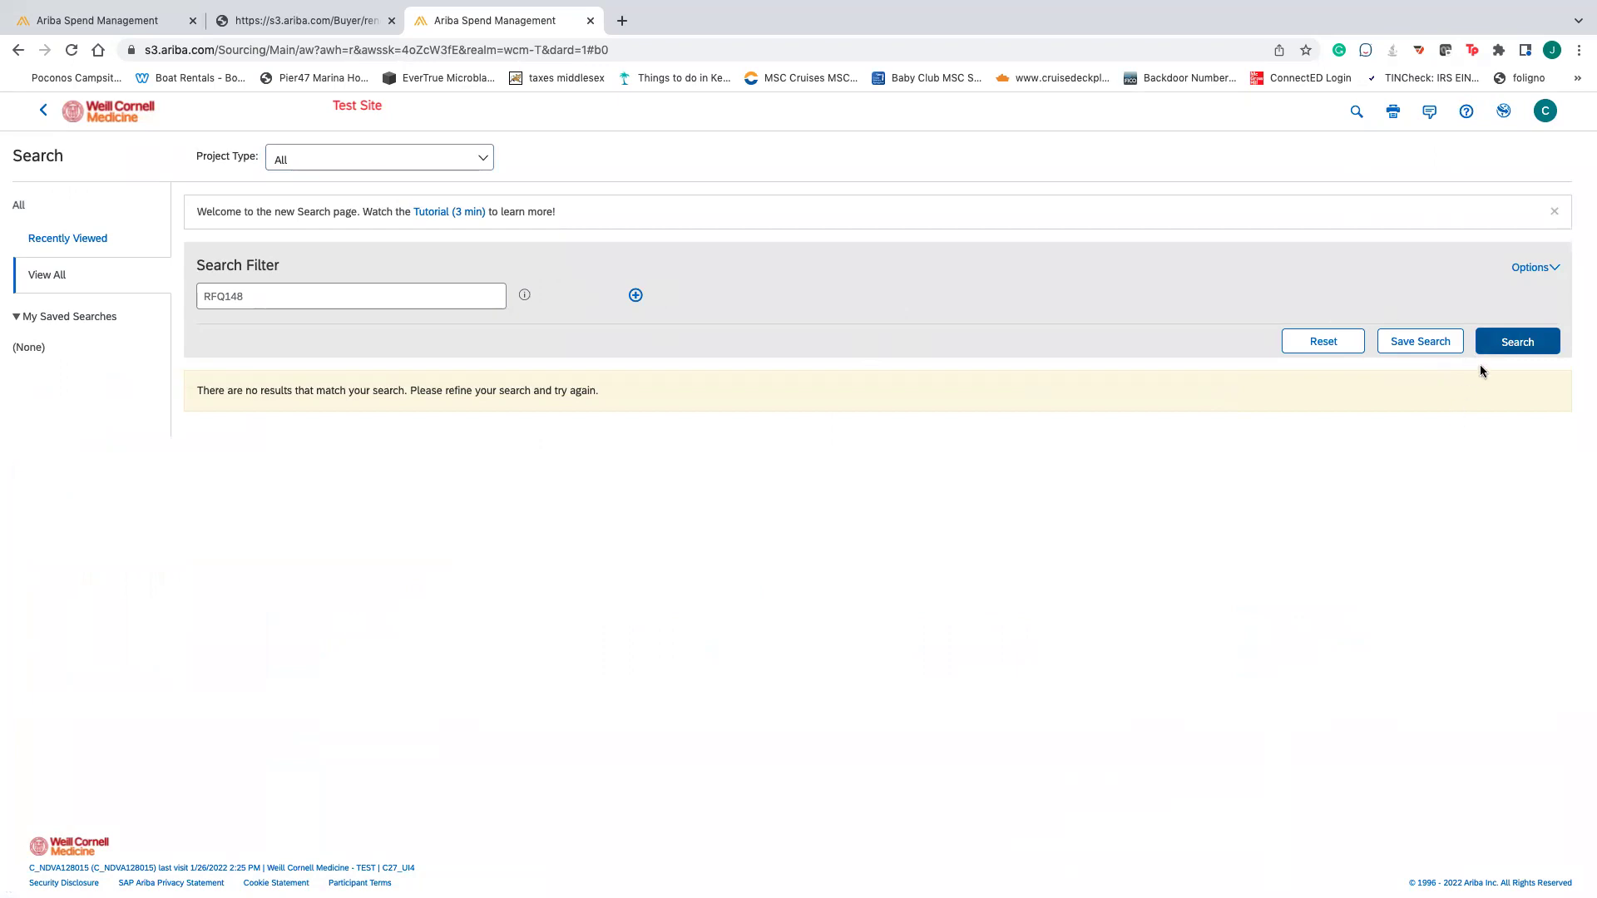
{"action": "left_click", "coordinate": [392, 296]}
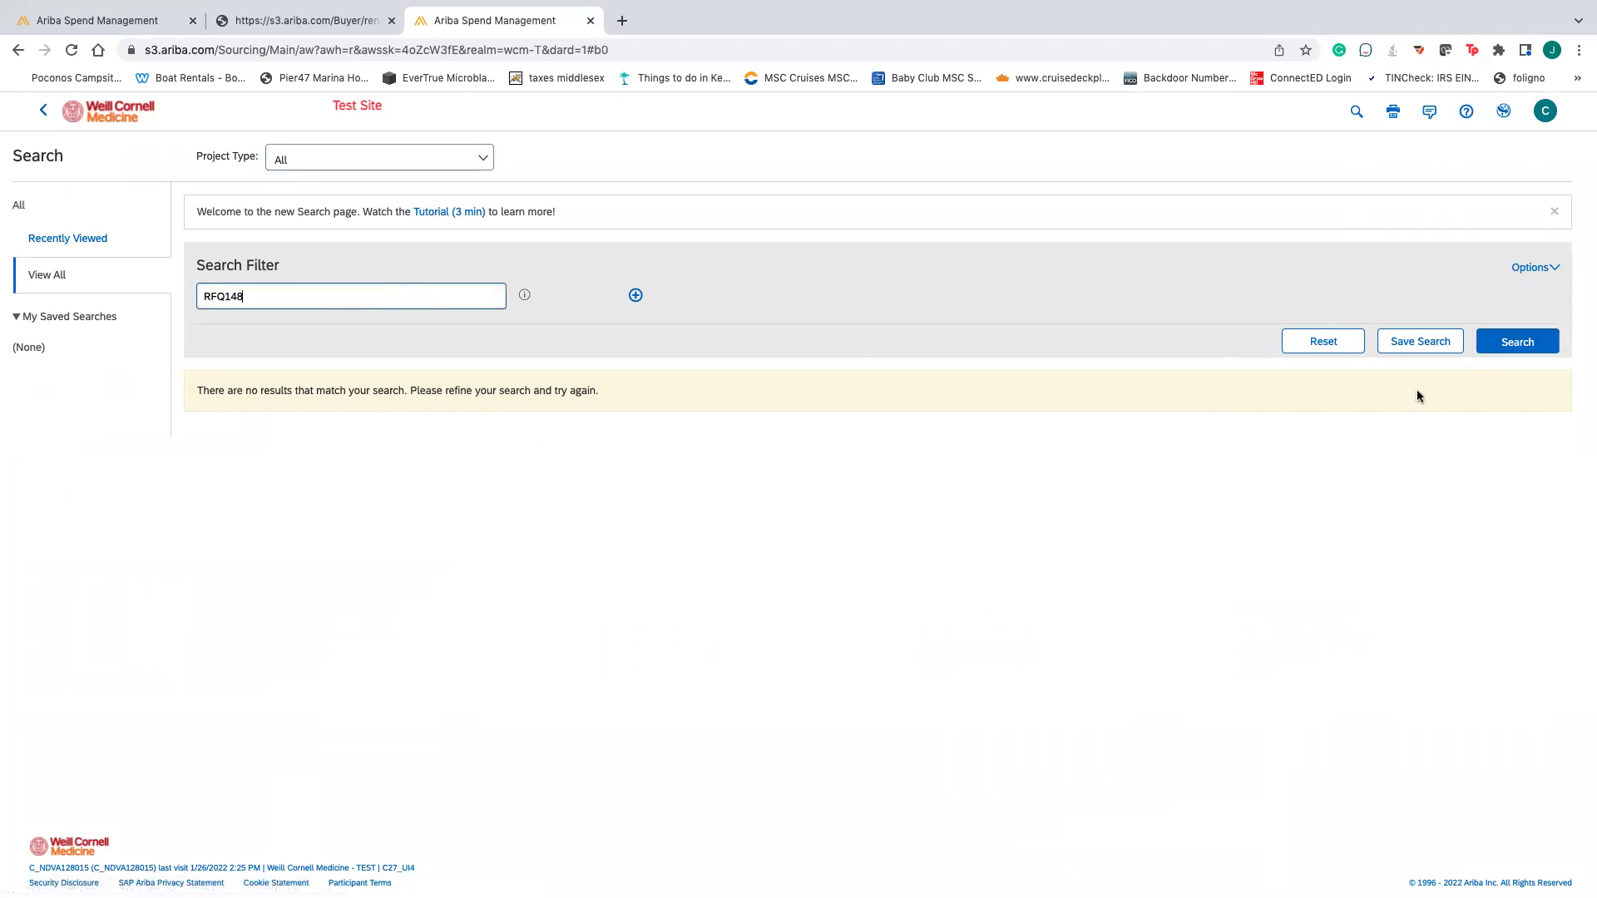
{"action": "left_click", "coordinate": [426, 163]}
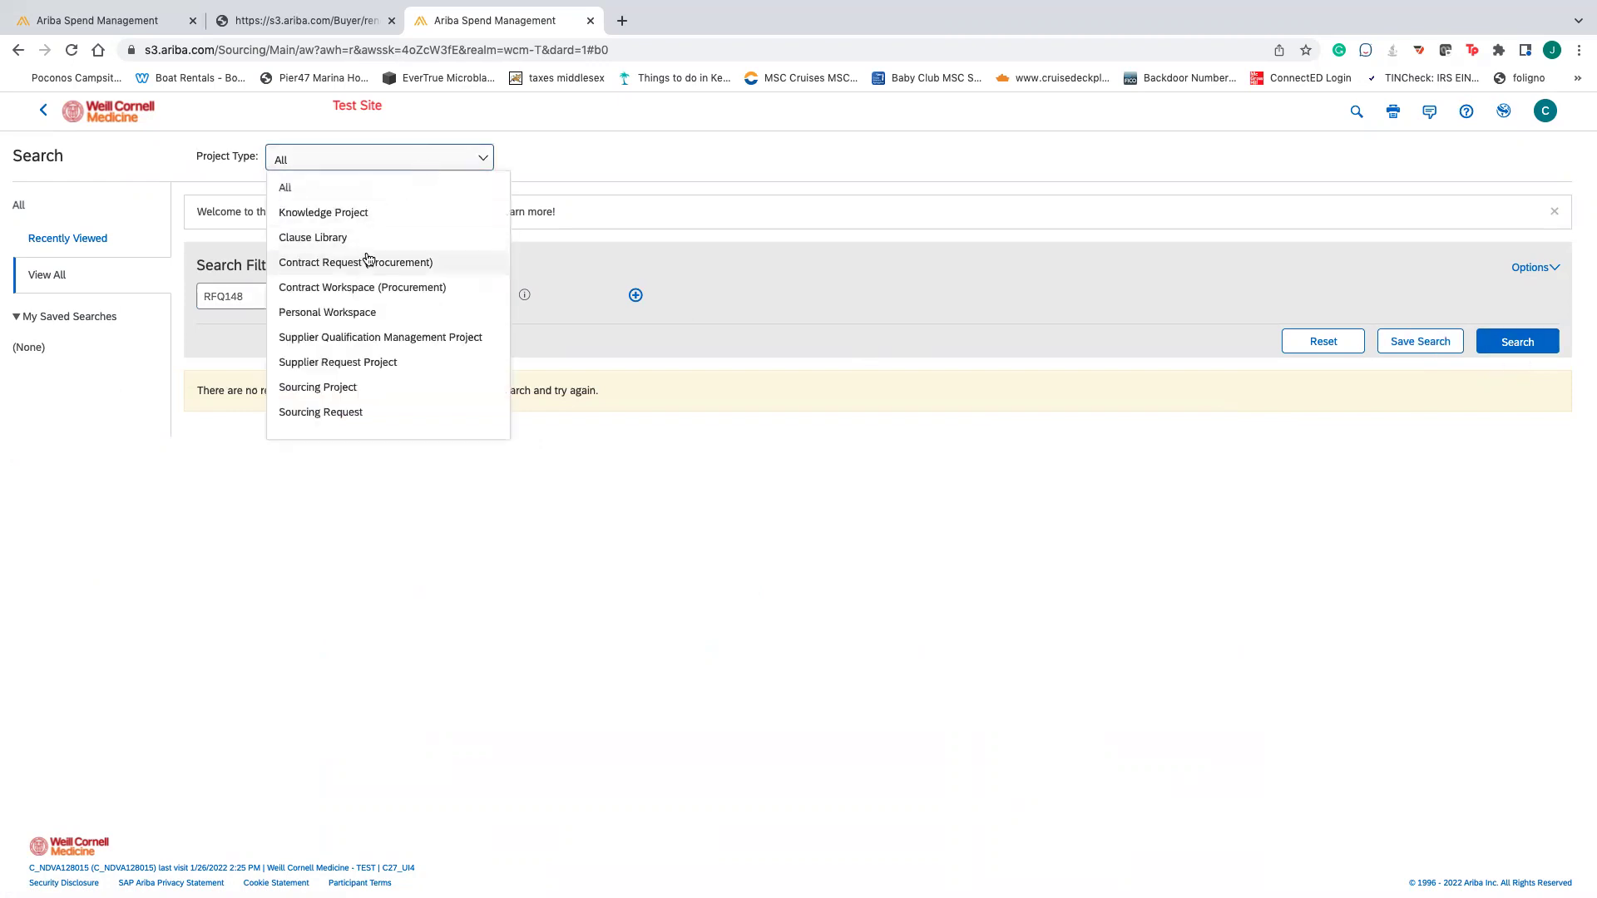
{"action": "left_click", "coordinate": [304, 187]}
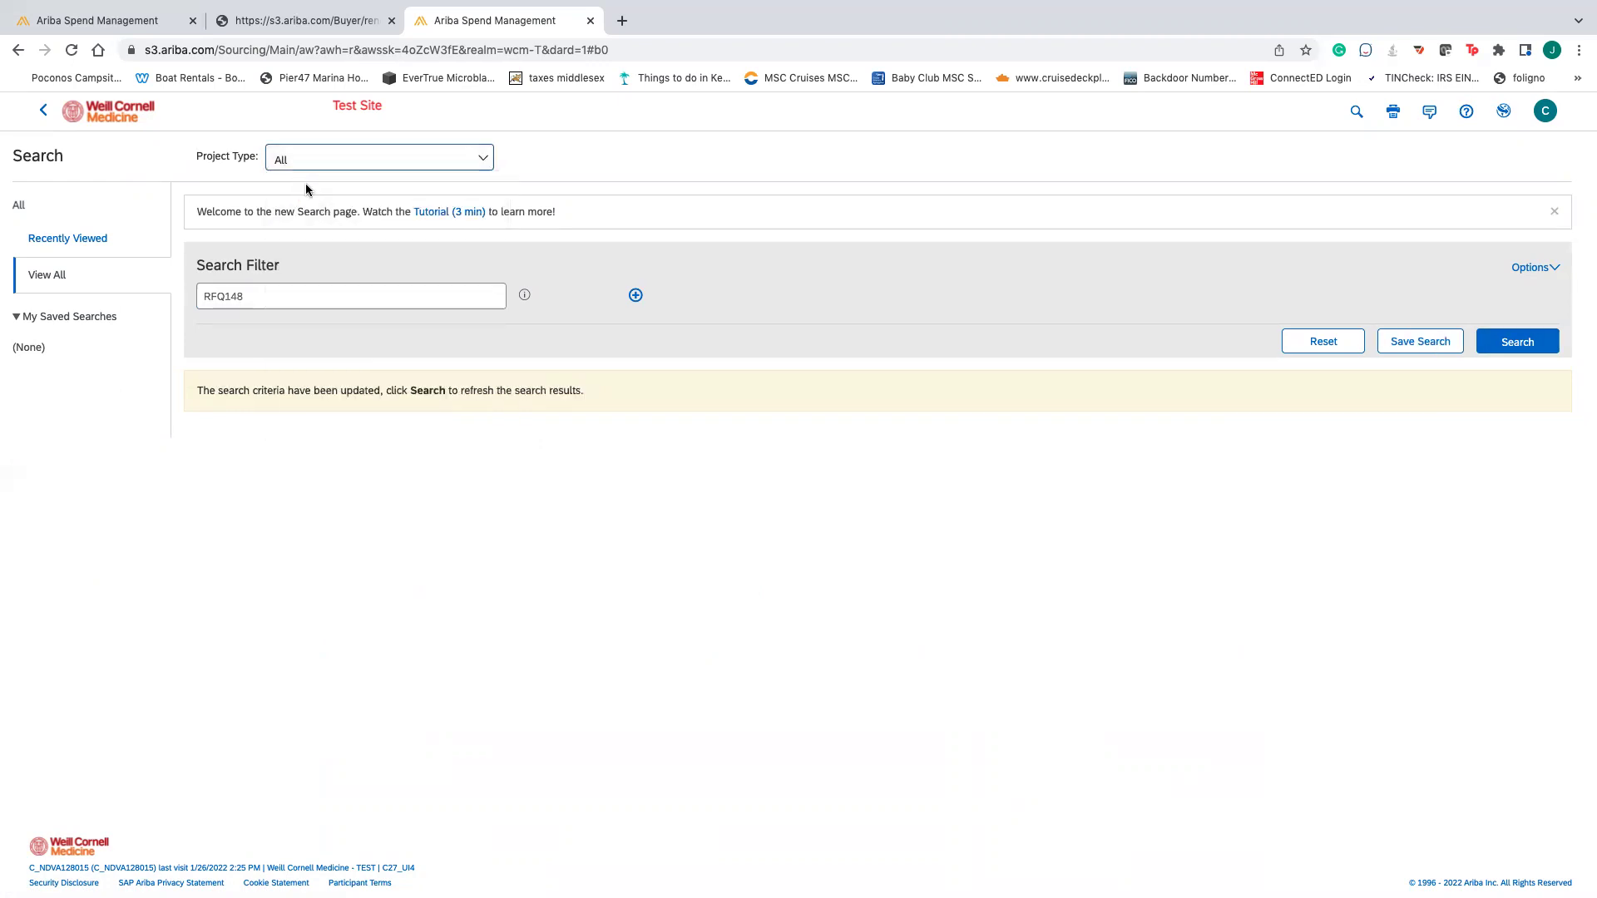
{"action": "left_click", "coordinate": [44, 110]}
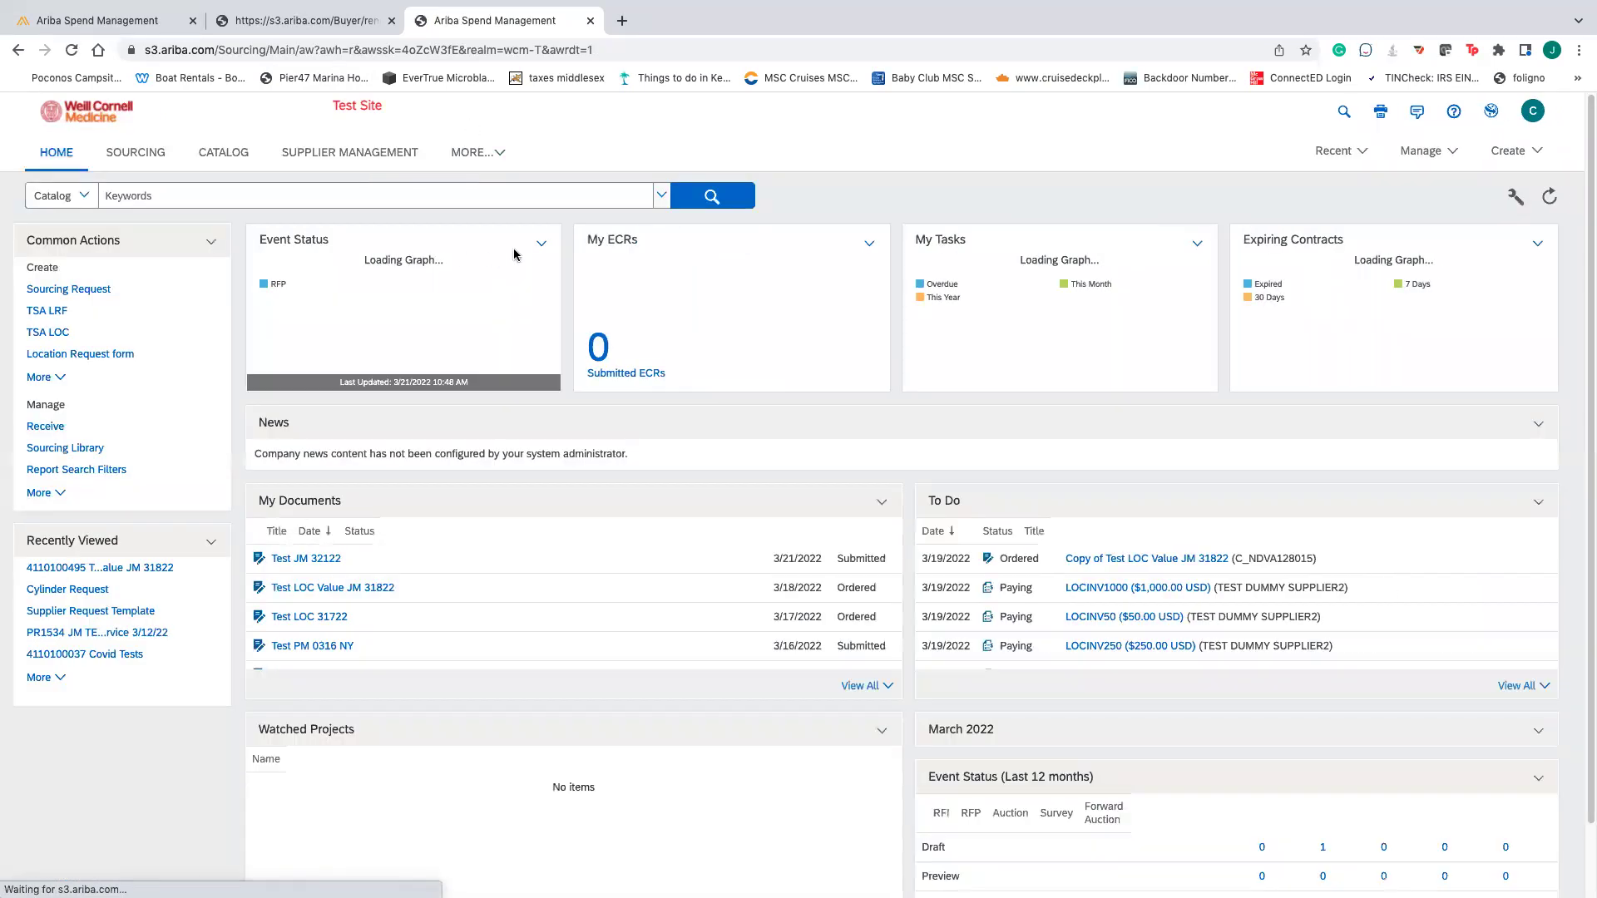
{"action": "scroll", "coordinate": [341, 715], "scroll_direction": "down", "scroll_amount": 5}
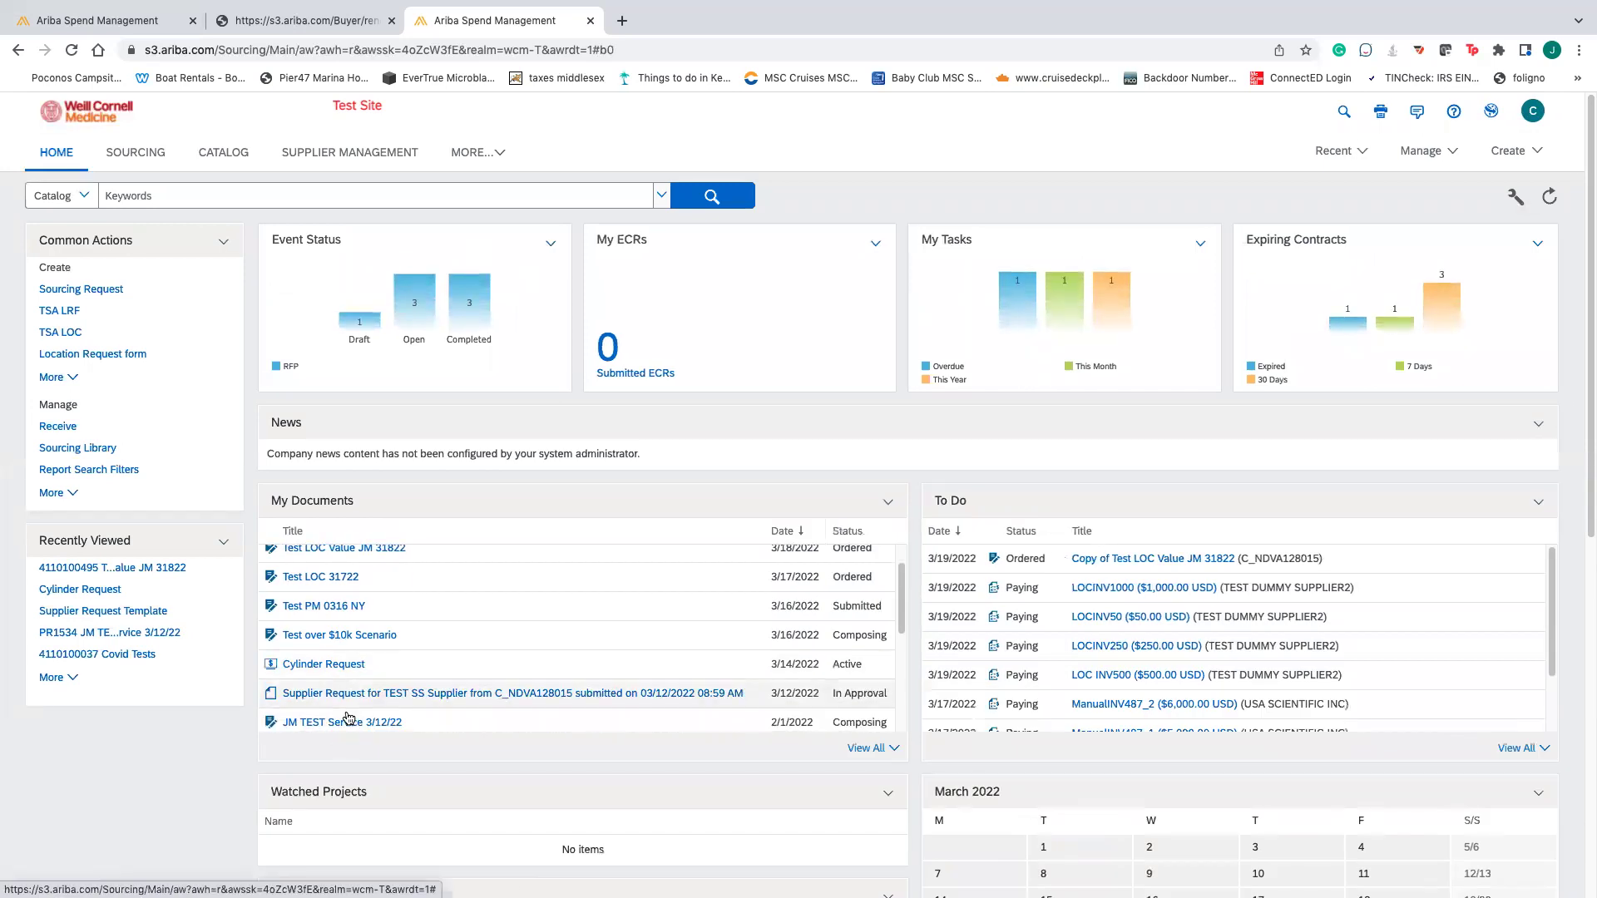
{"action": "scroll", "coordinate": [353, 680], "scroll_direction": "up", "scroll_amount": 3}
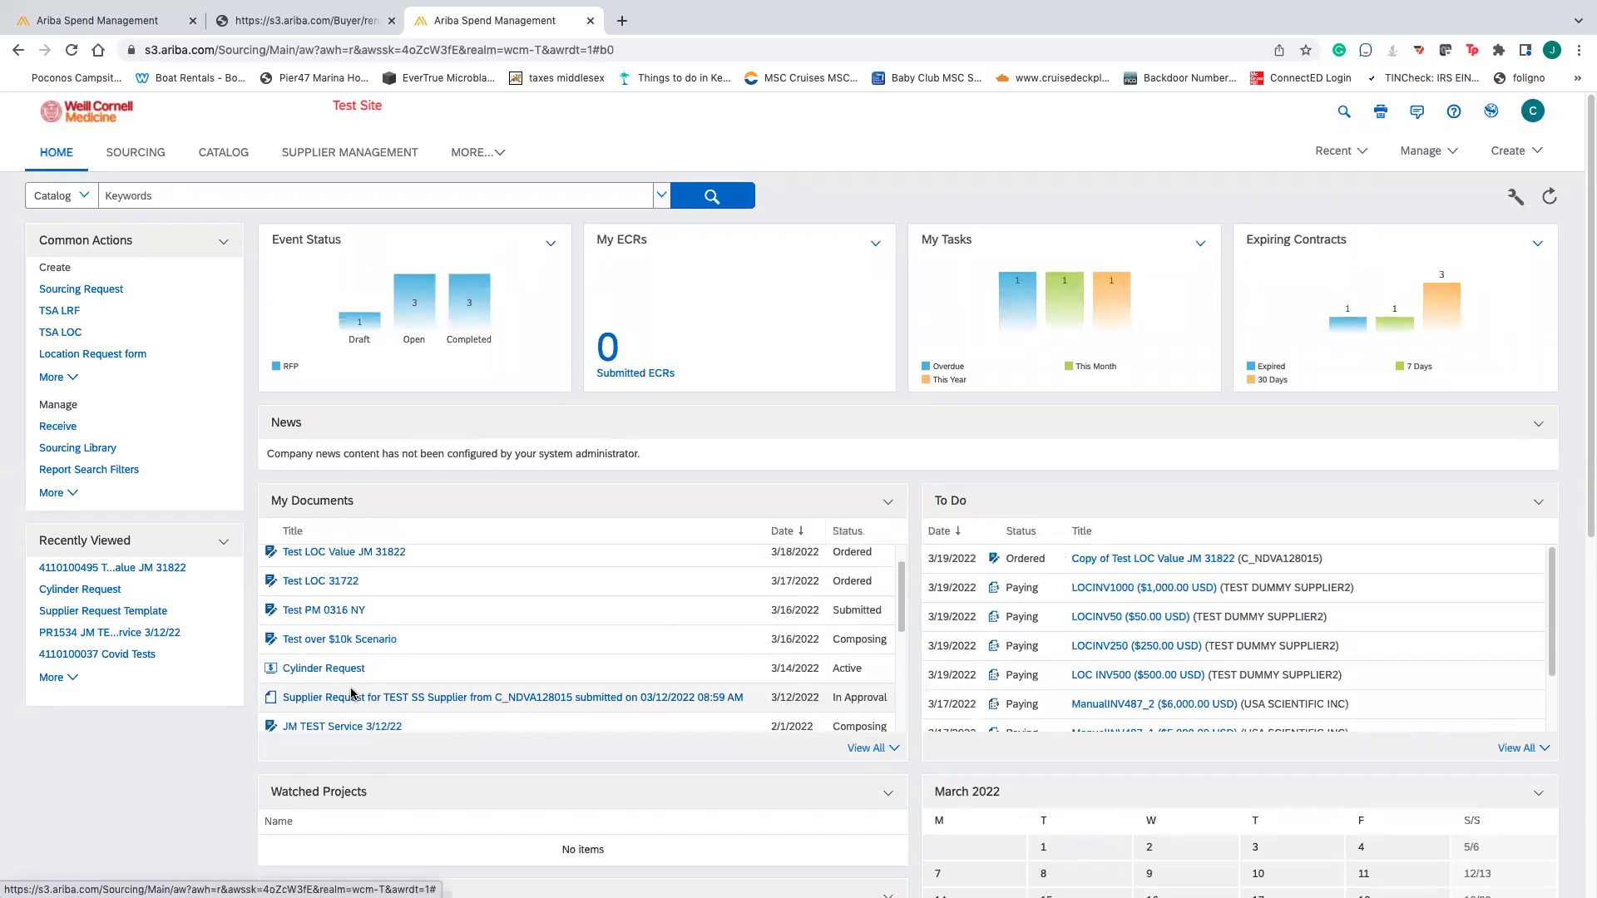
{"action": "scroll", "coordinate": [357, 674], "scroll_direction": "down", "scroll_amount": 4}
{"action": "scroll", "coordinate": [360, 682], "scroll_direction": "down", "scroll_amount": 2}
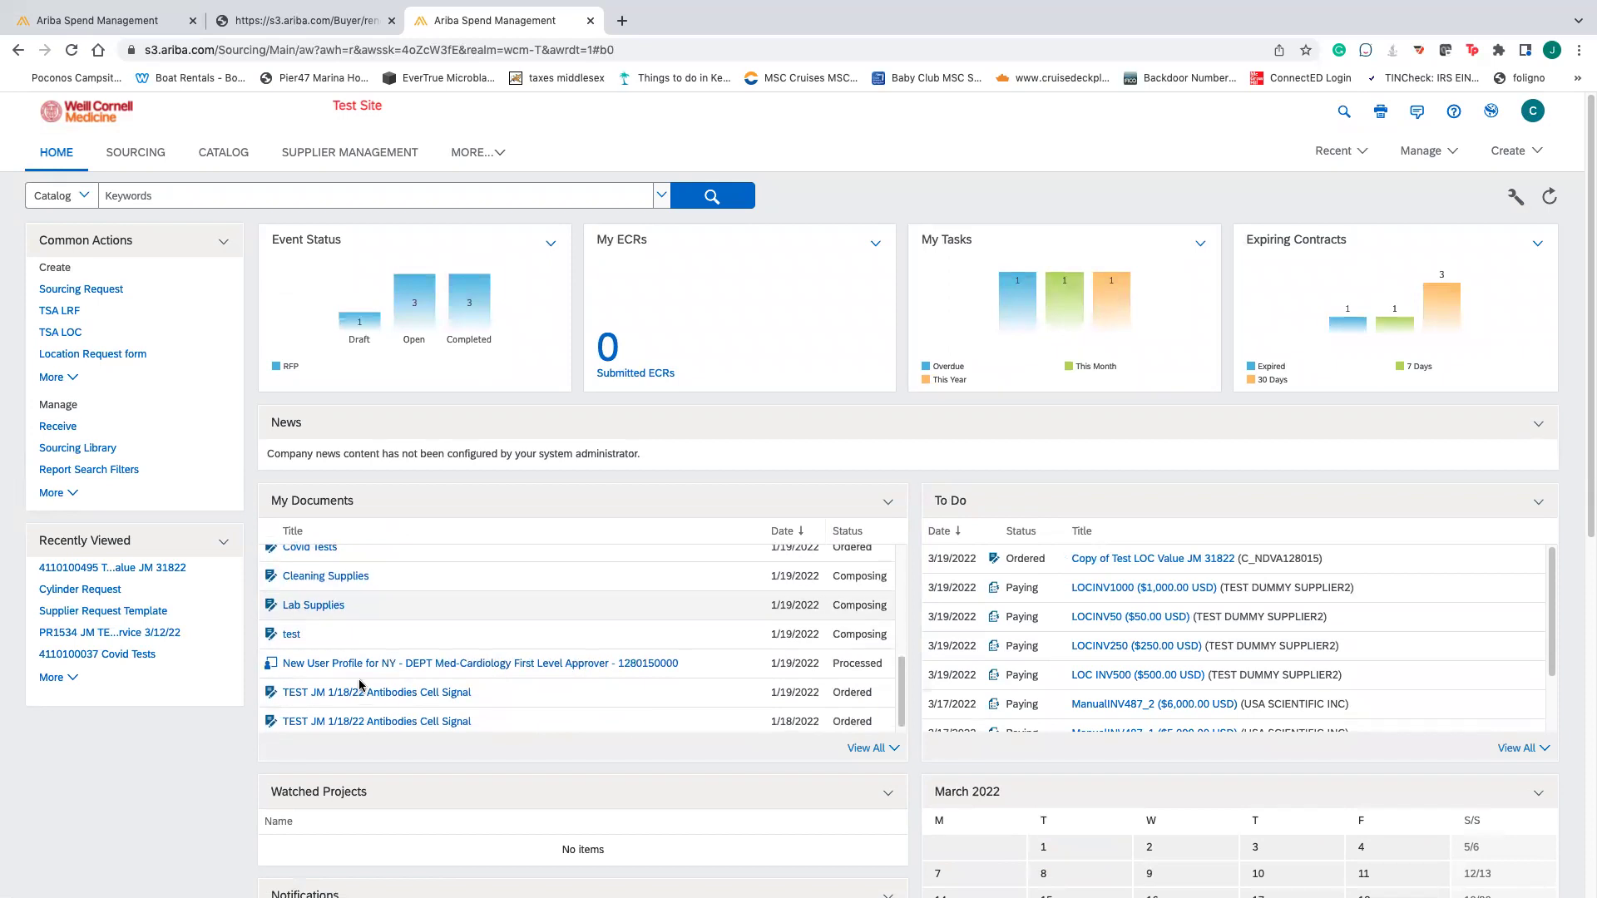
{"action": "scroll", "coordinate": [366, 672], "scroll_direction": "up", "scroll_amount": 10}
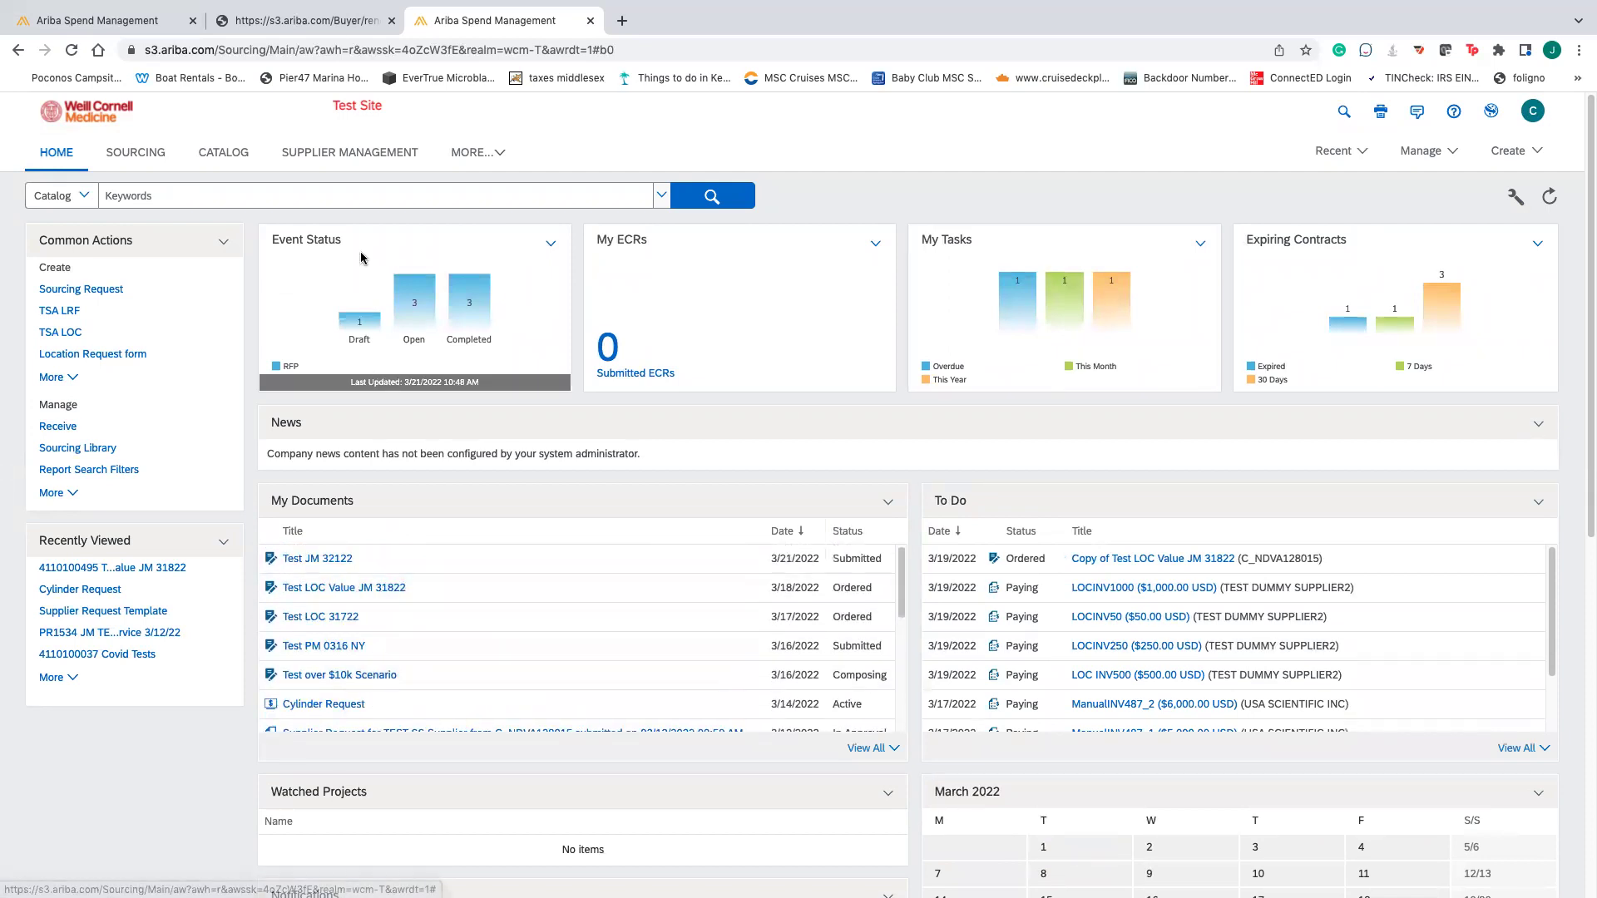
{"action": "left_click", "coordinate": [302, 22]}
{"action": "left_click", "coordinate": [118, 18]}
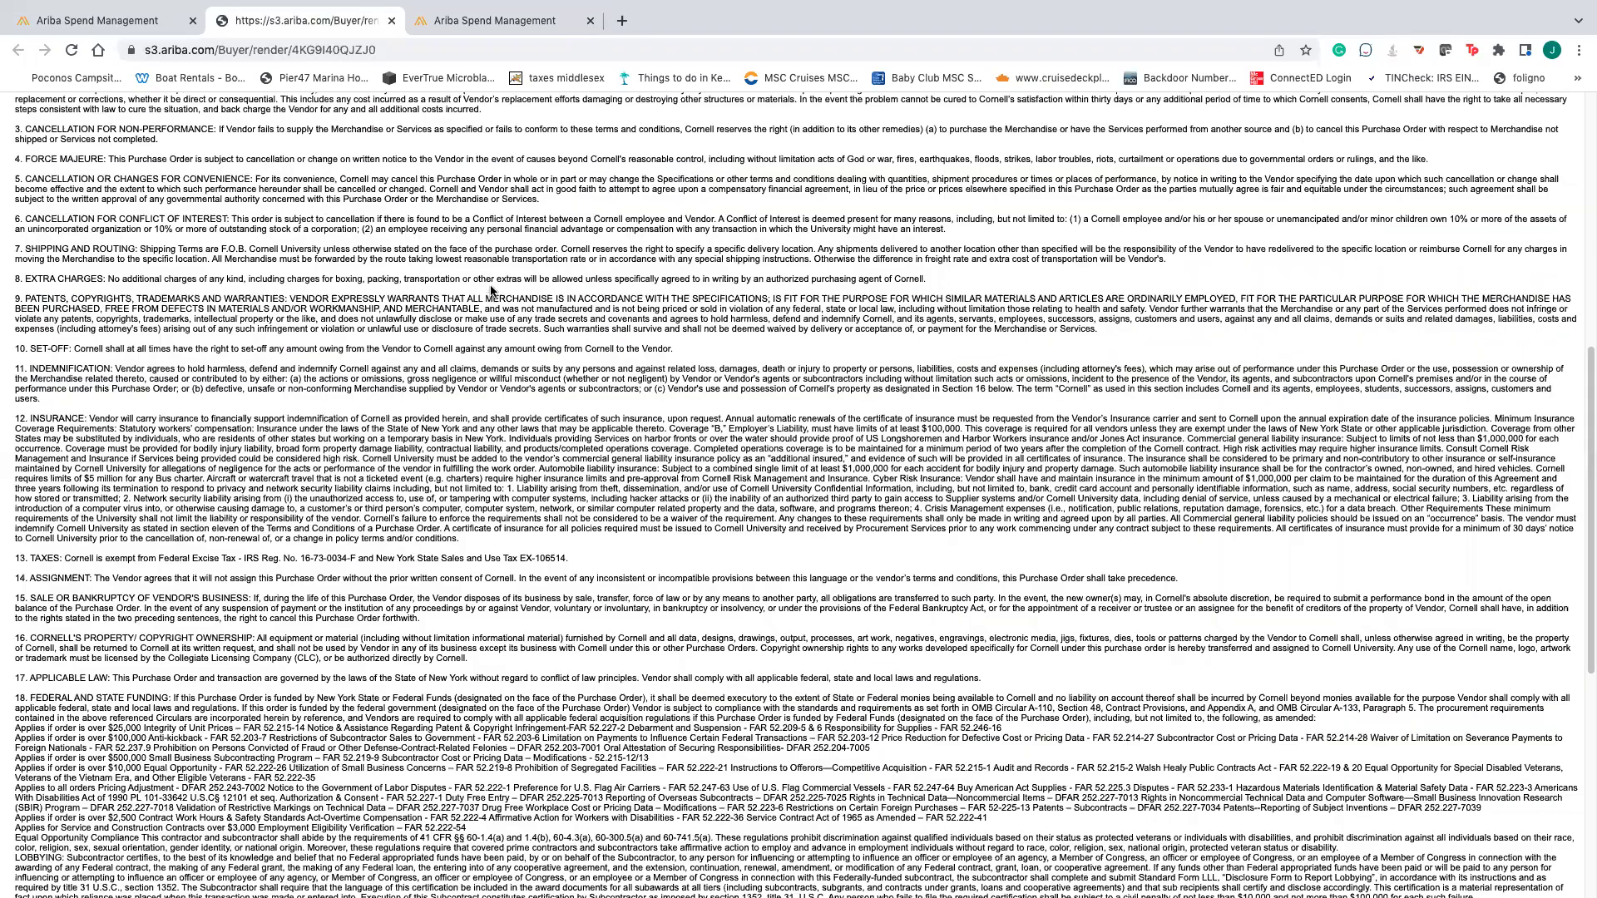
{"action": "left_click", "coordinate": [494, 13]}
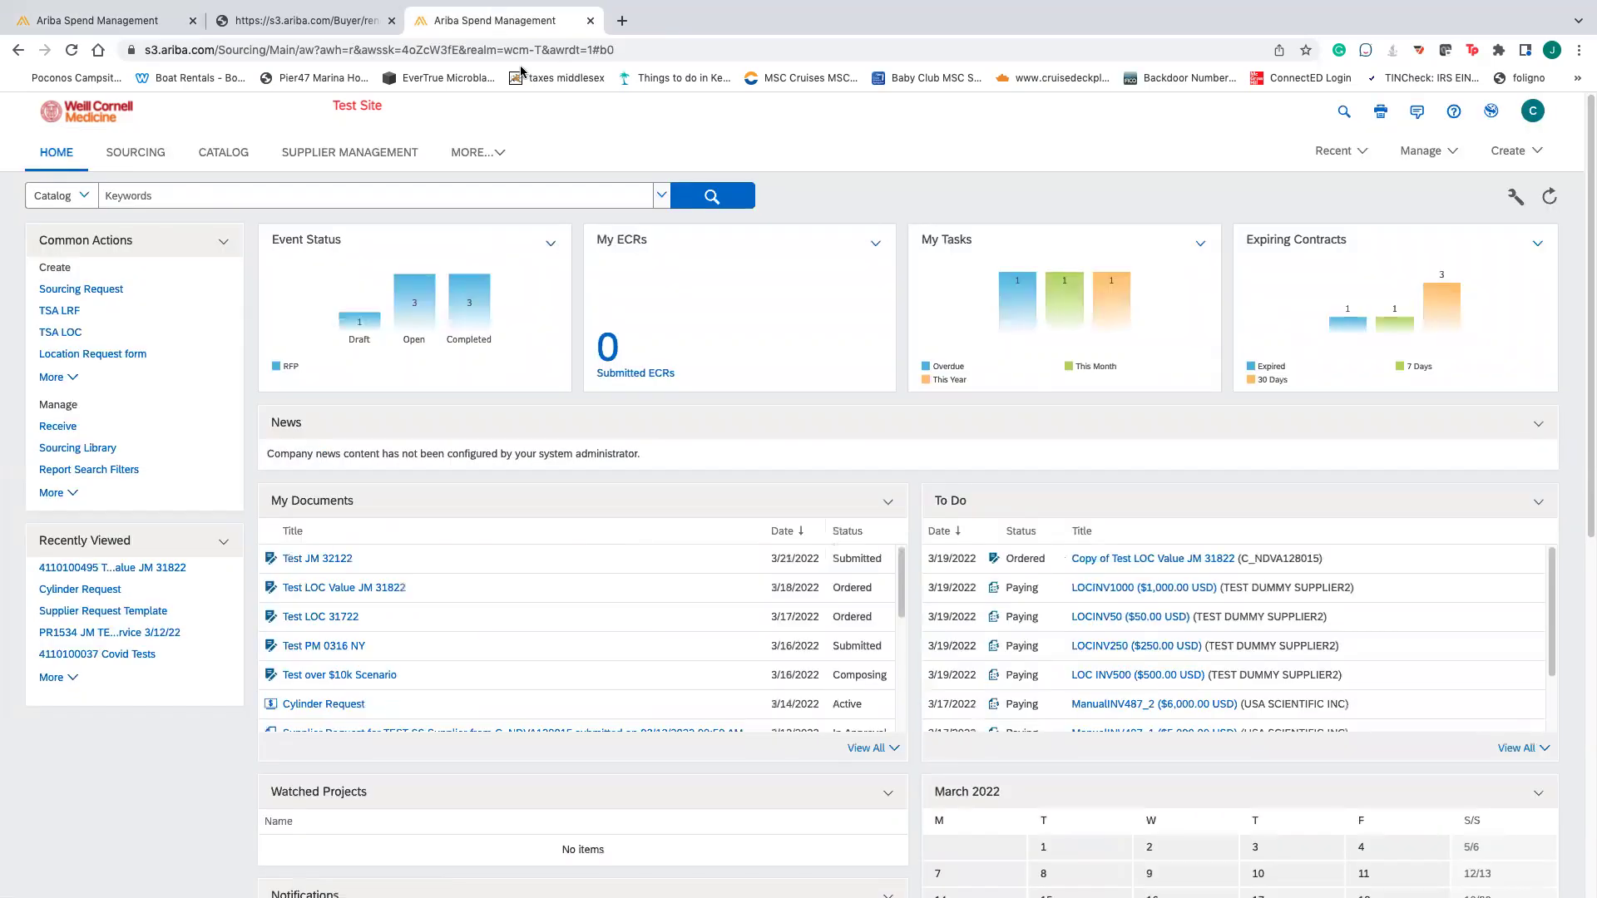
{"action": "left_click", "coordinate": [1533, 113]}
{"action": "left_click", "coordinate": [474, 154]}
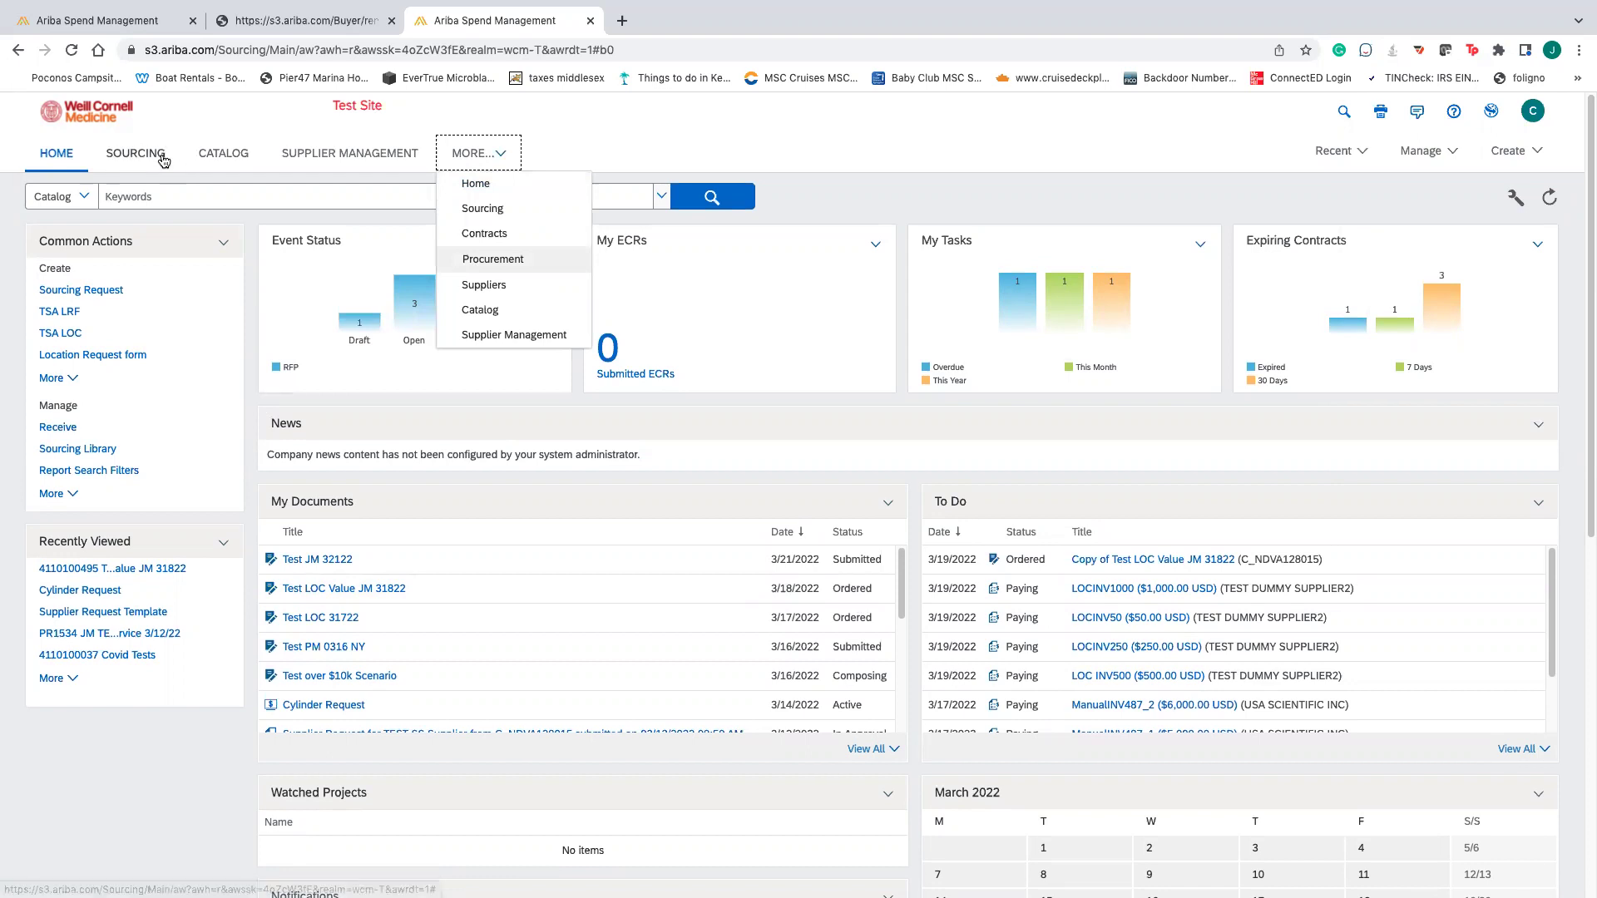
- Change the search type from catalog to Purchase Order and run the search
{"action": "left_click", "coordinate": [67, 197]}
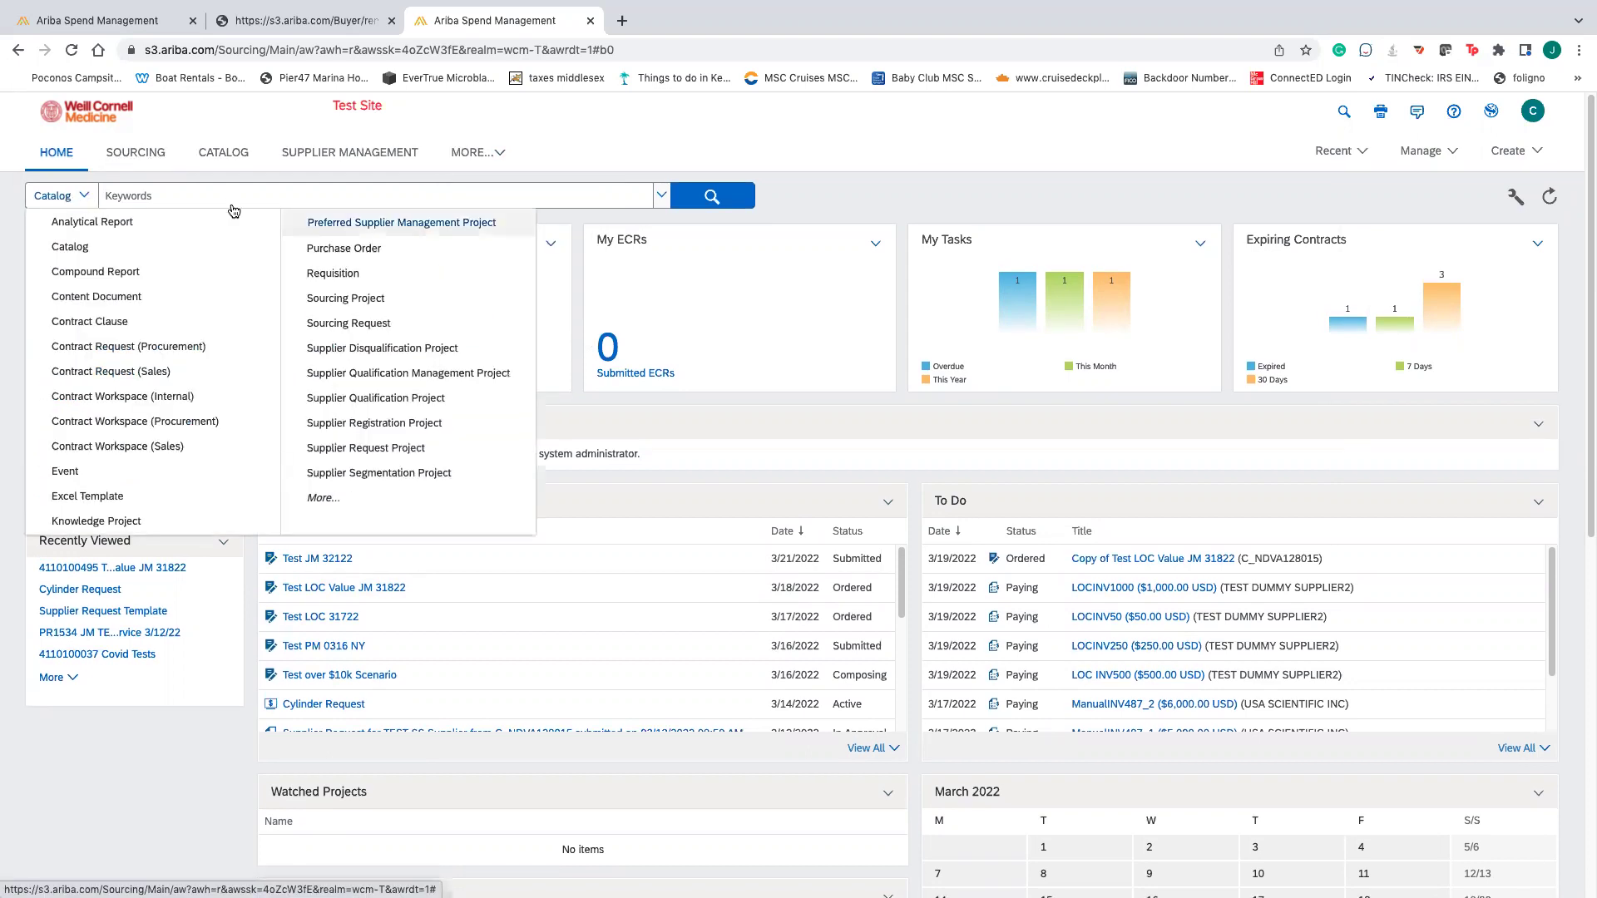
{"action": "left_click", "coordinate": [349, 271]}
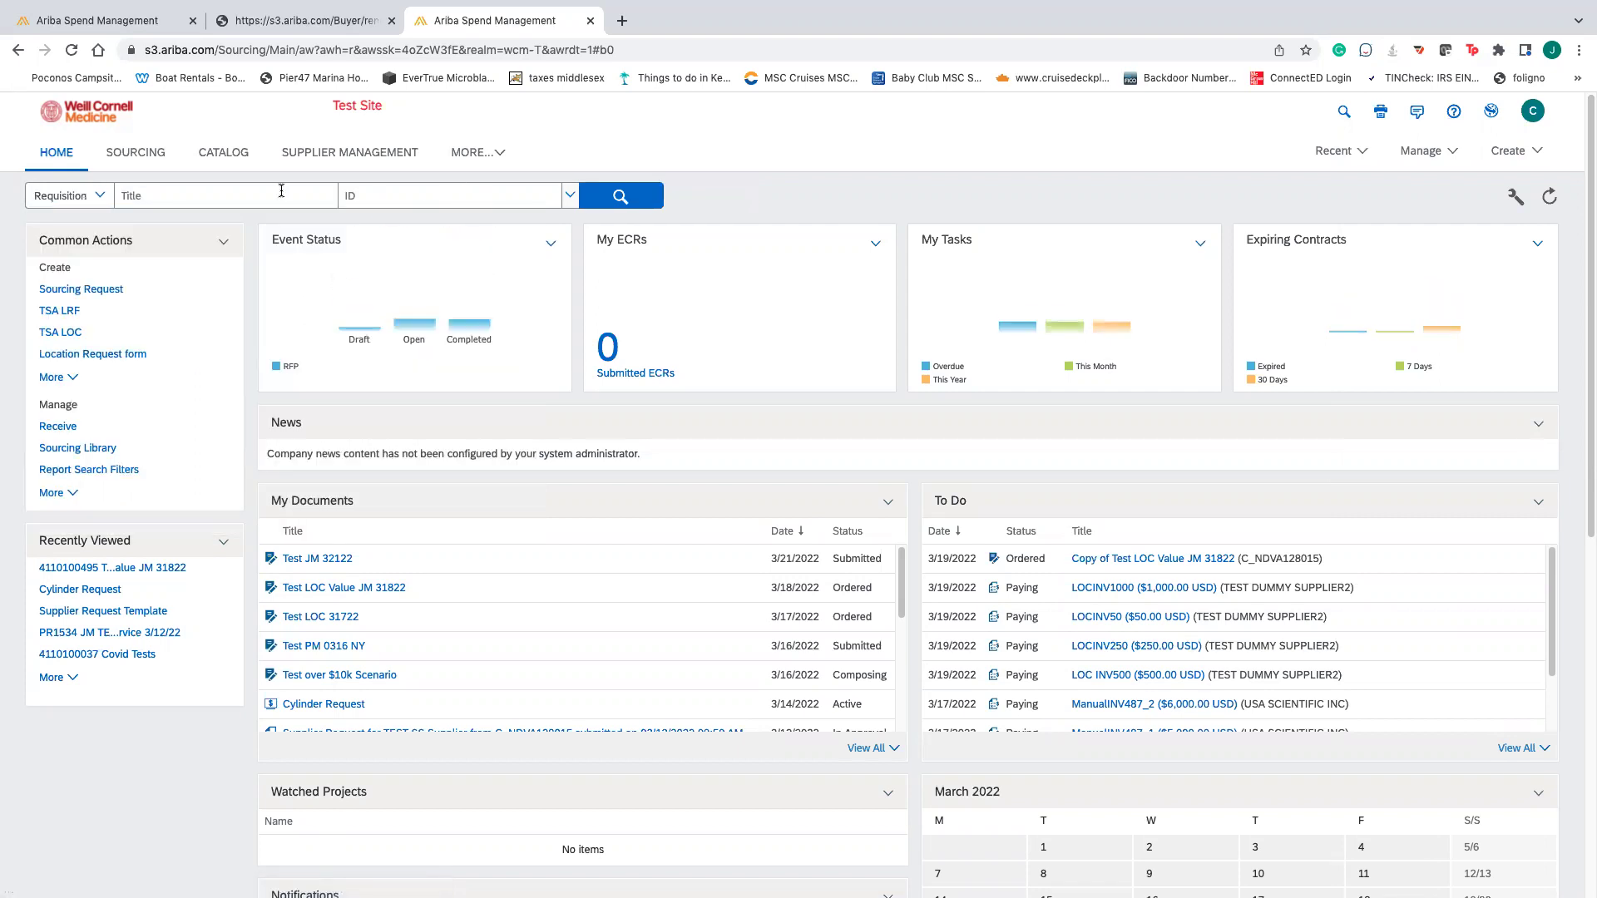
{"action": "left_click", "coordinate": [92, 196]}
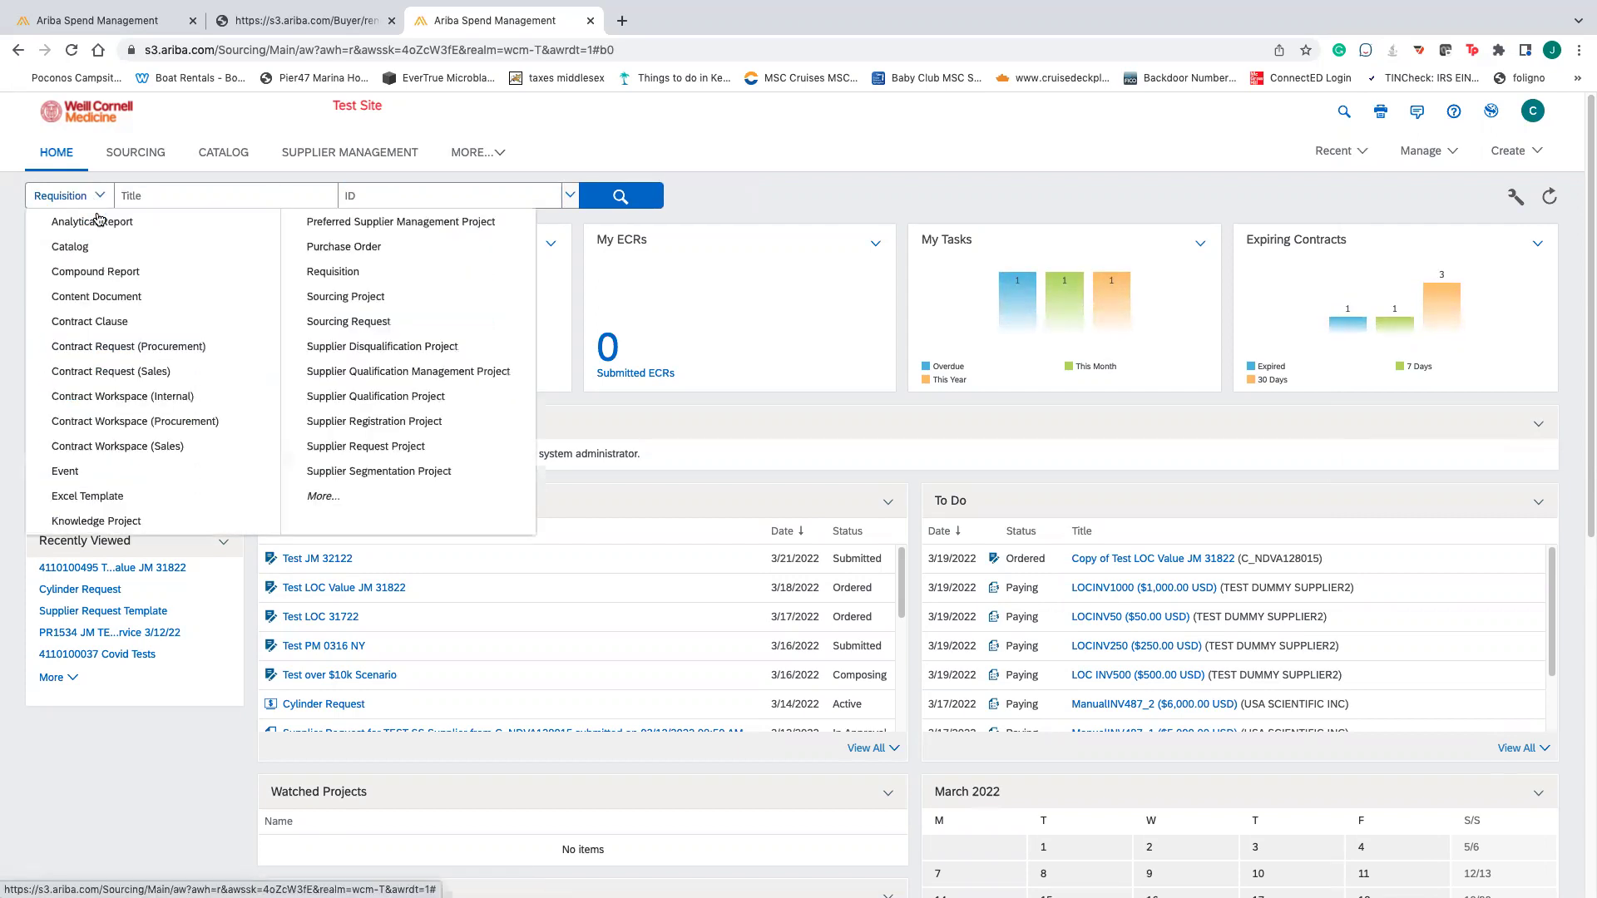
{"action": "left_click", "coordinate": [345, 269]}
{"action": "left_click", "coordinate": [471, 190]}
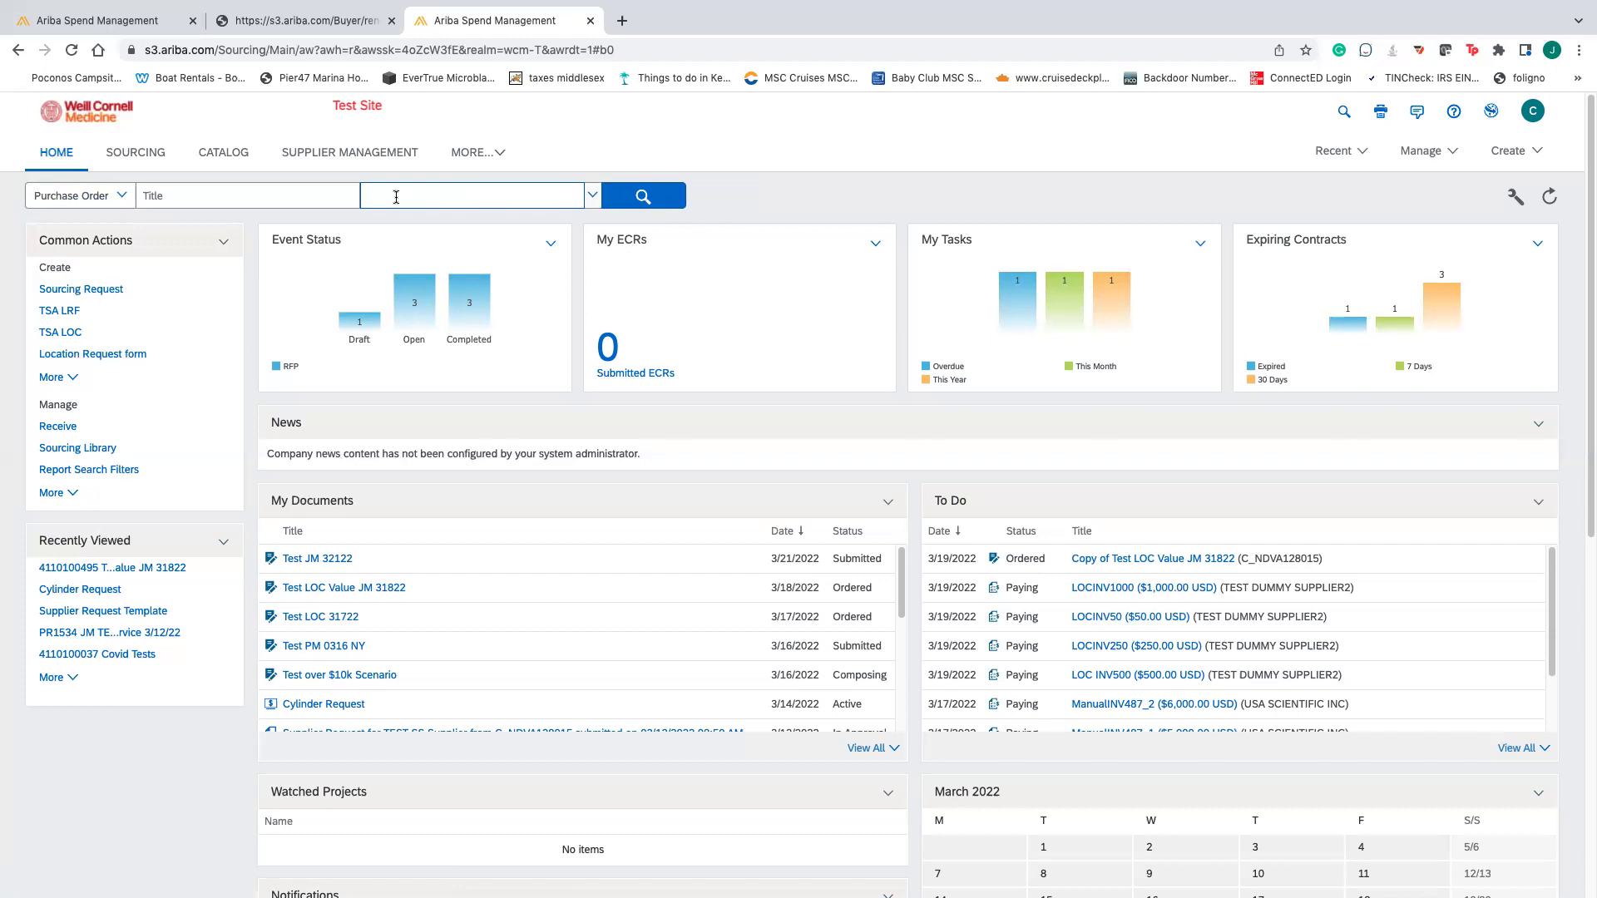
{"action": "left_click", "coordinate": [622, 201]}
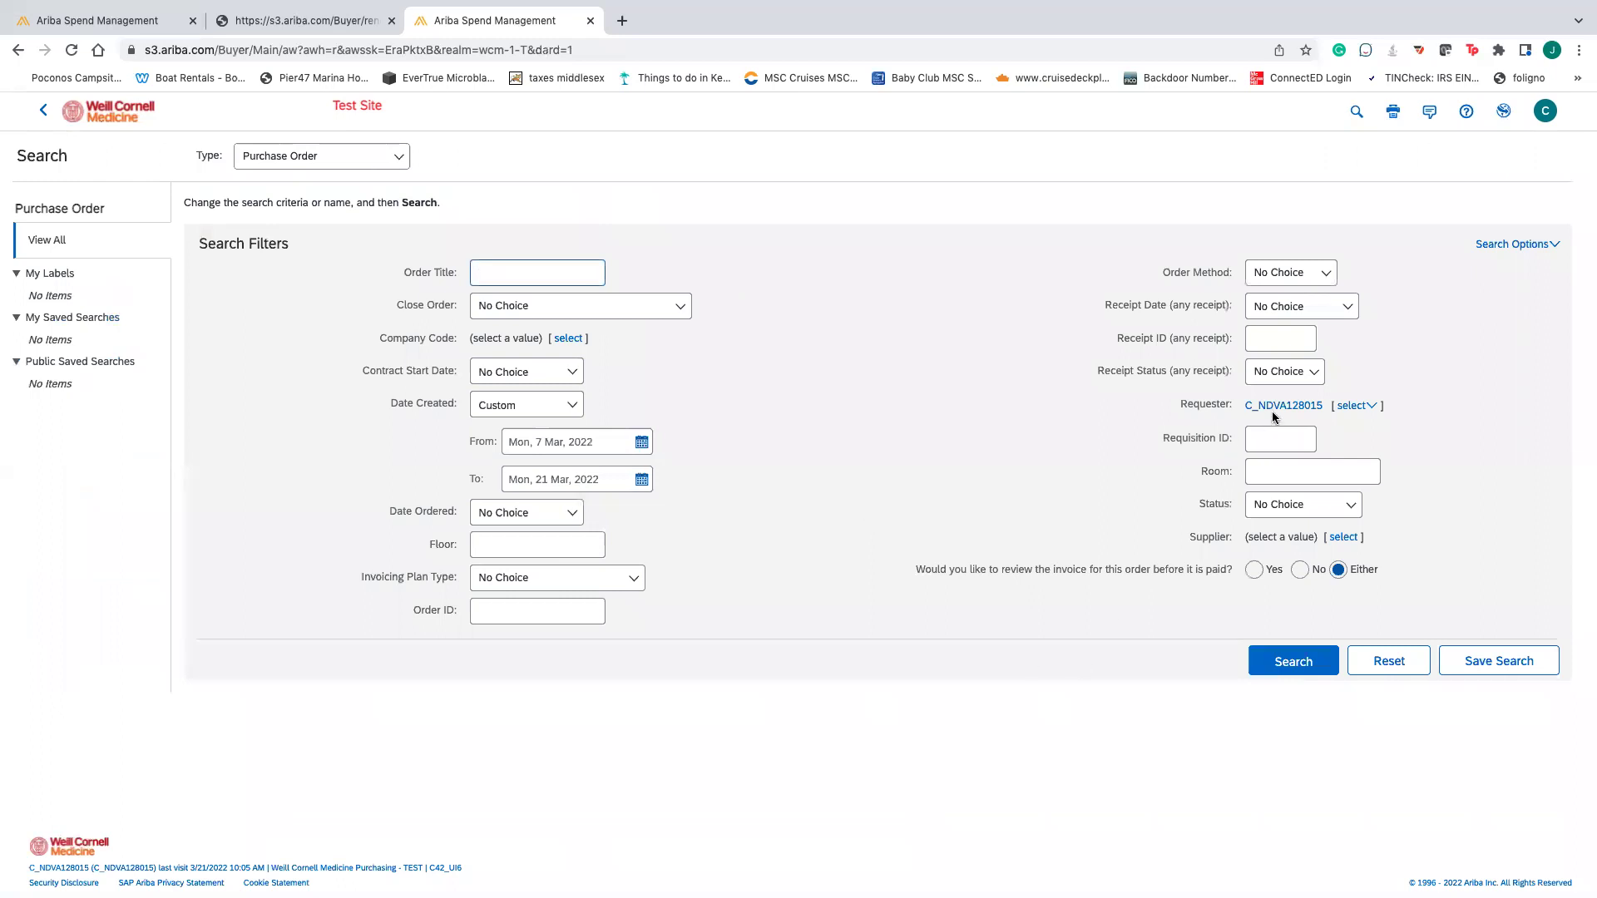
- Search purchase orders with the current filters, review the 3 results, and return to Procurement
{"action": "left_click", "coordinate": [1346, 409]}
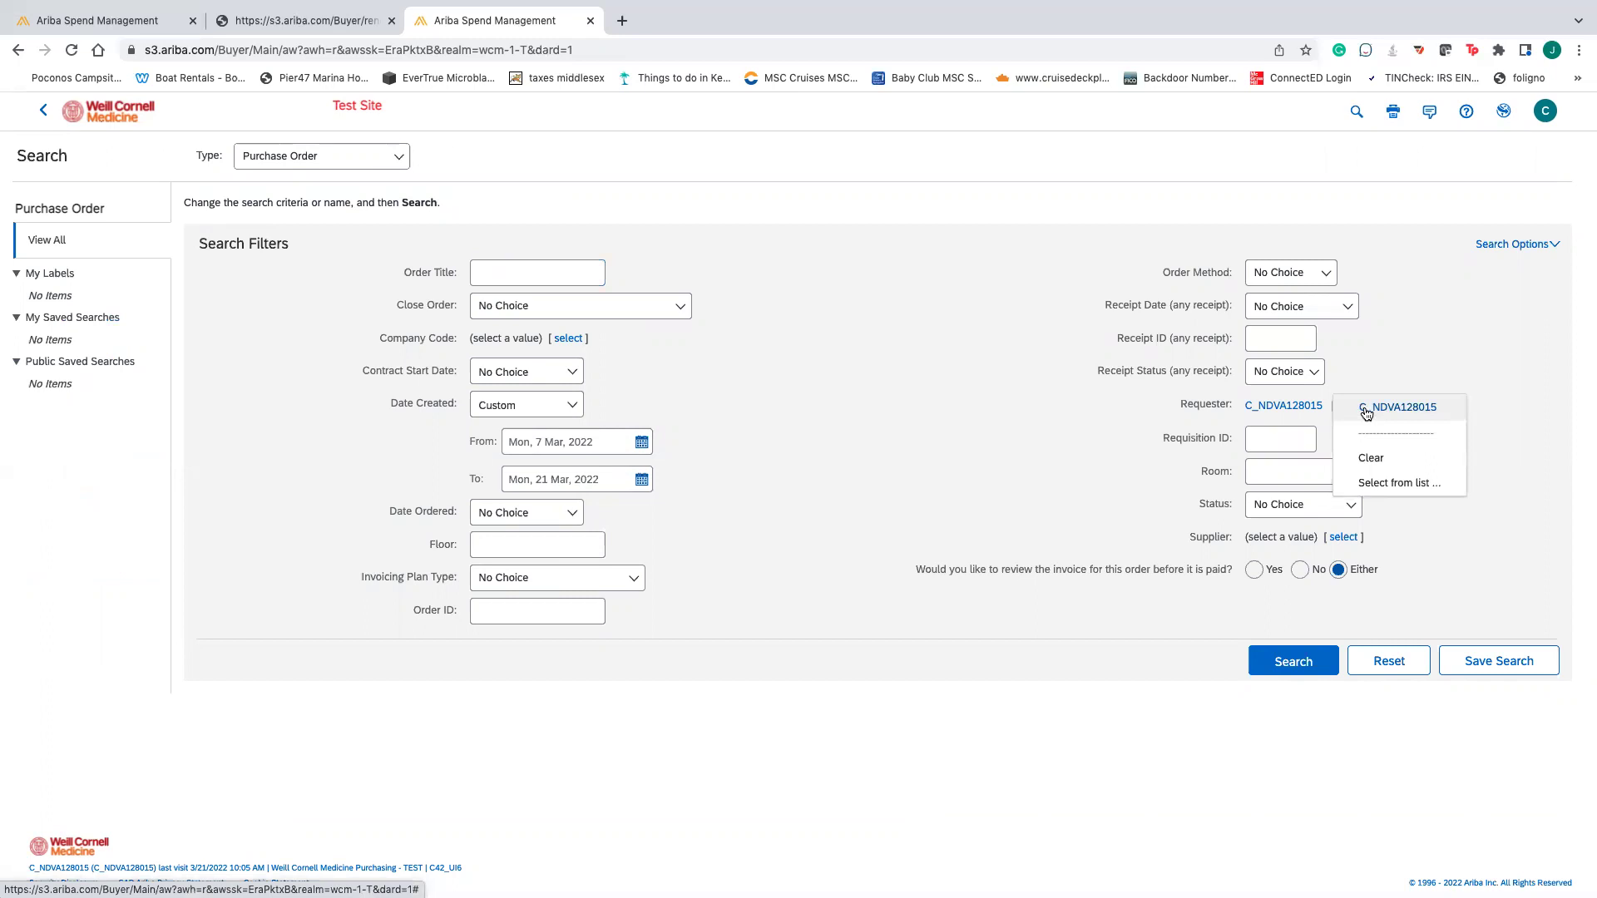
{"action": "left_click", "coordinate": [1411, 367]}
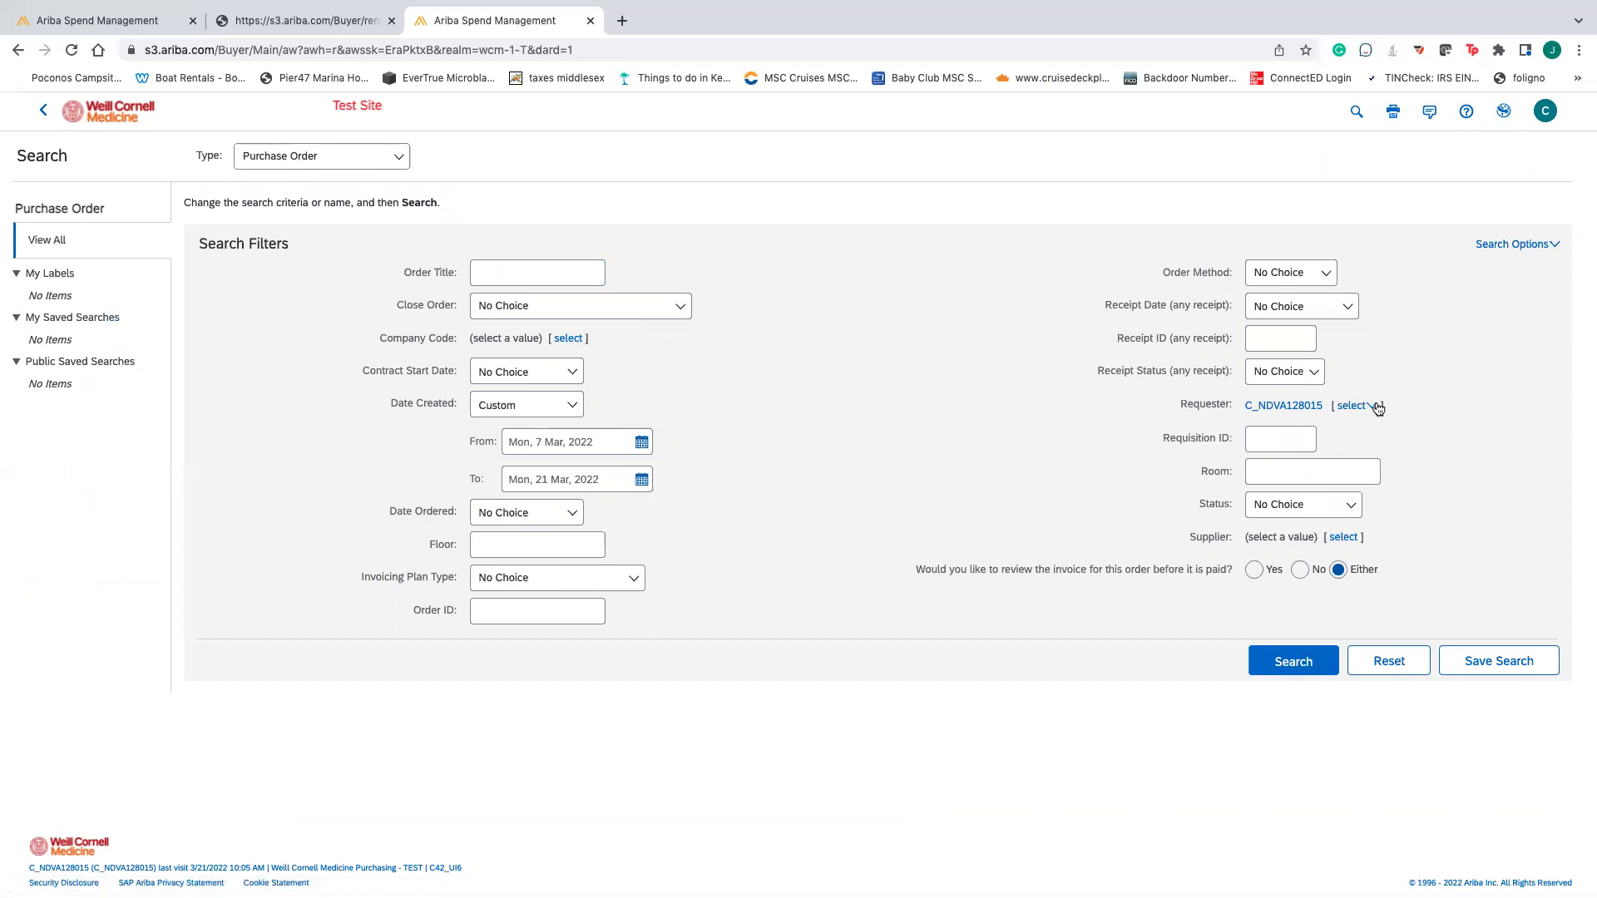
{"action": "left_click", "coordinate": [1291, 663]}
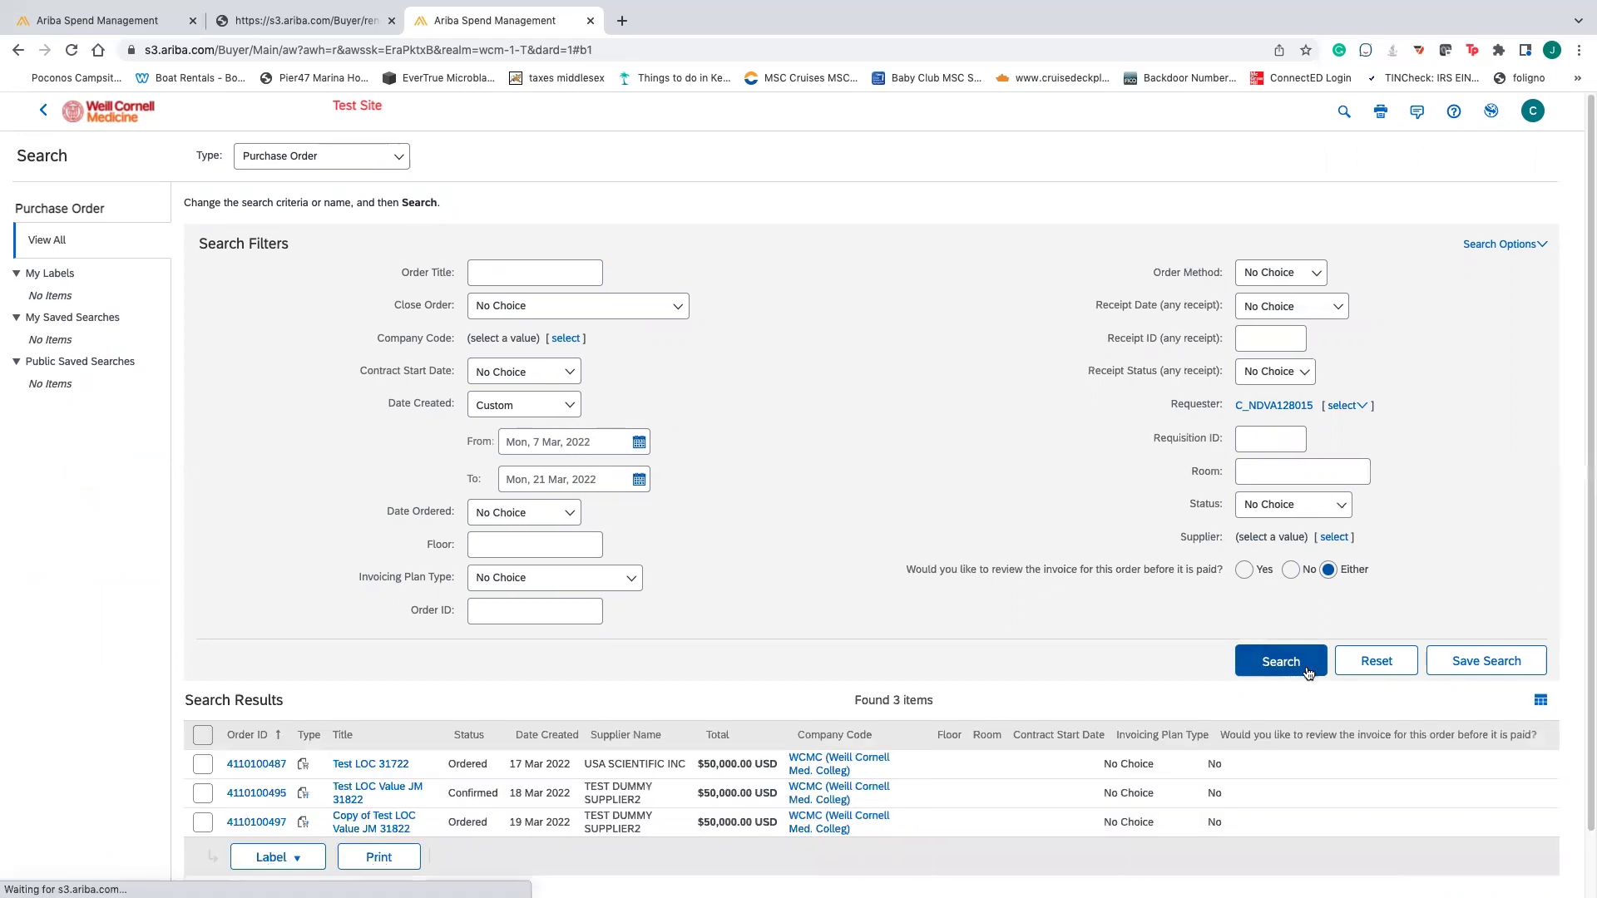
{"action": "scroll", "coordinate": [1171, 735], "scroll_direction": "down", "scroll_amount": 1}
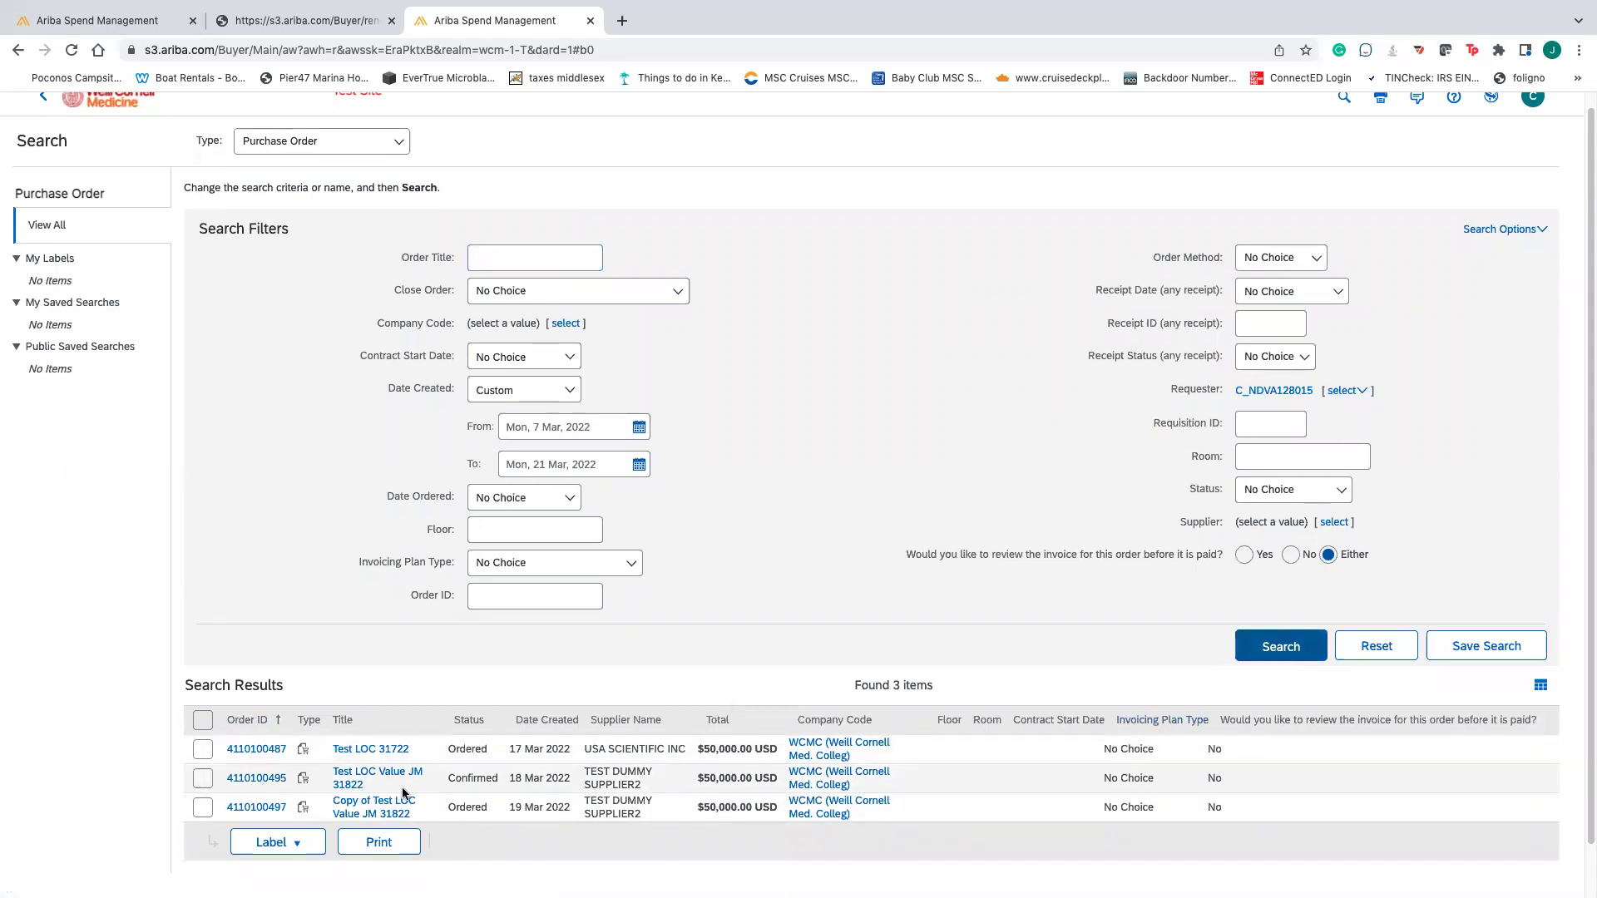
{"action": "scroll", "coordinate": [402, 792], "scroll_direction": "up", "scroll_amount": 1}
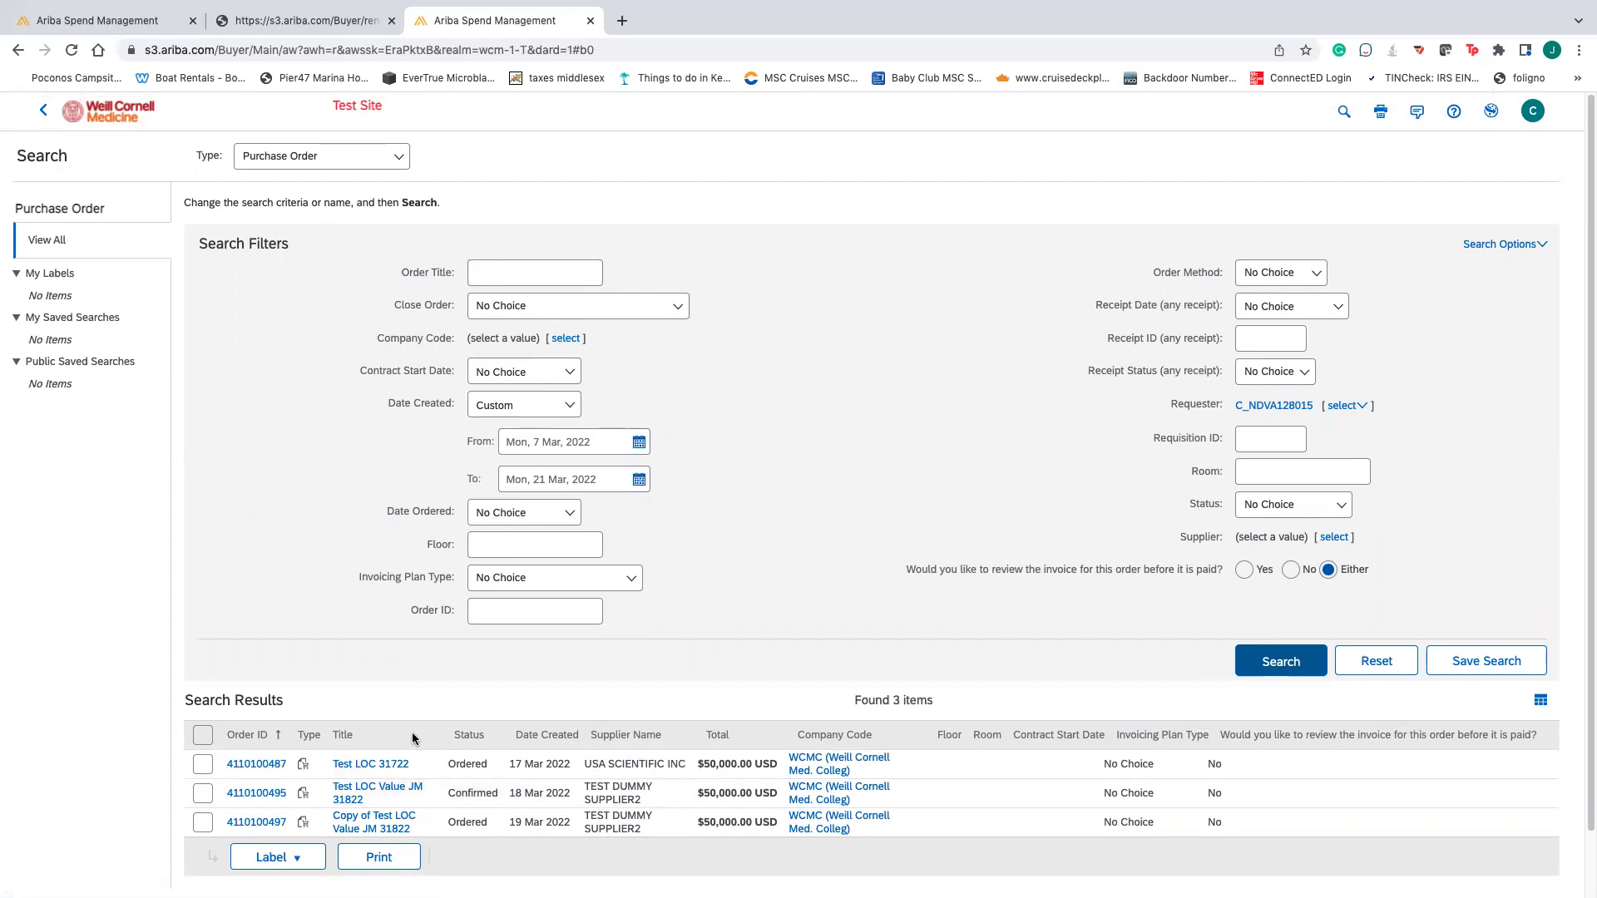
{"action": "left_click", "coordinate": [42, 112]}
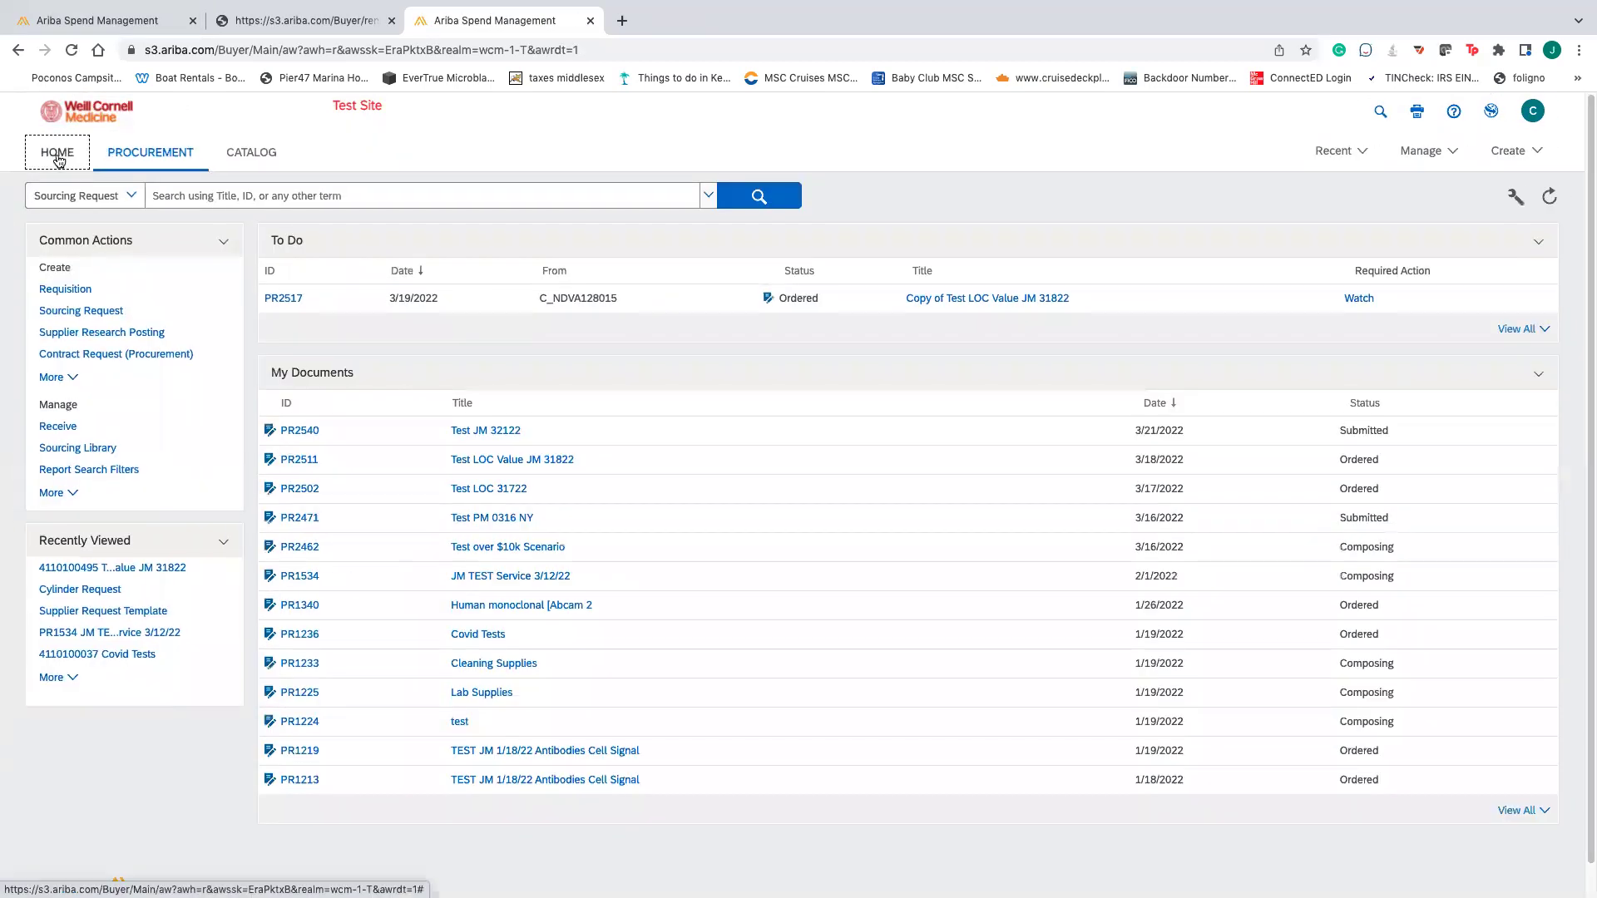
- Go to the Home dashboard, then load the Ariba Guided Buying site from Chrome's bookmarks
{"action": "left_click", "coordinate": [55, 152]}
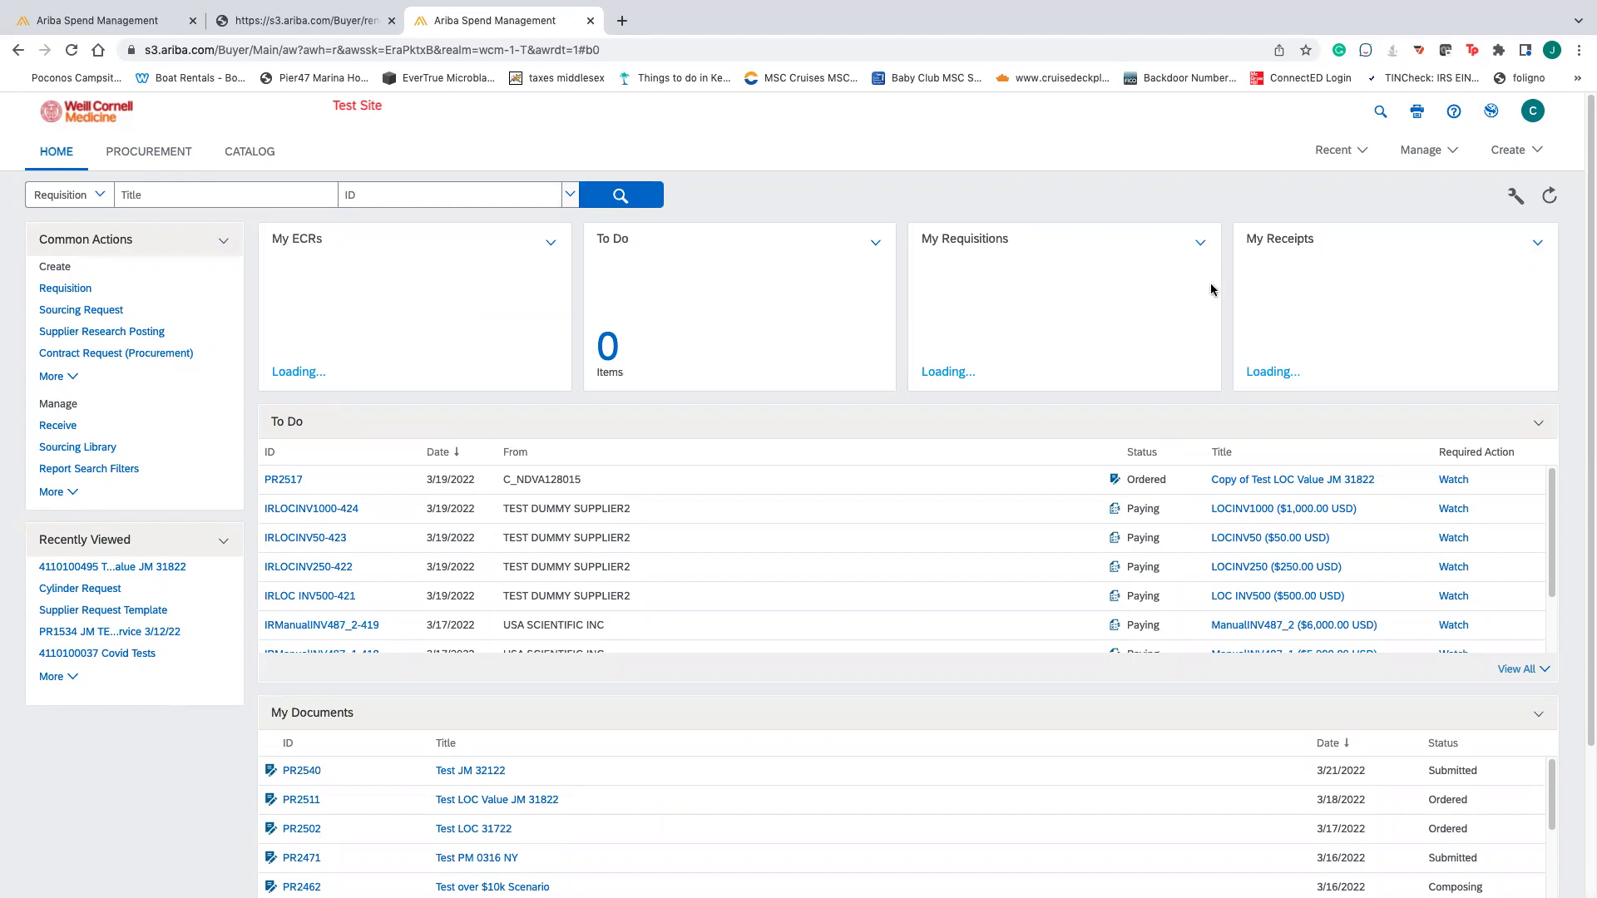
{"action": "left_click", "coordinate": [1578, 50]}
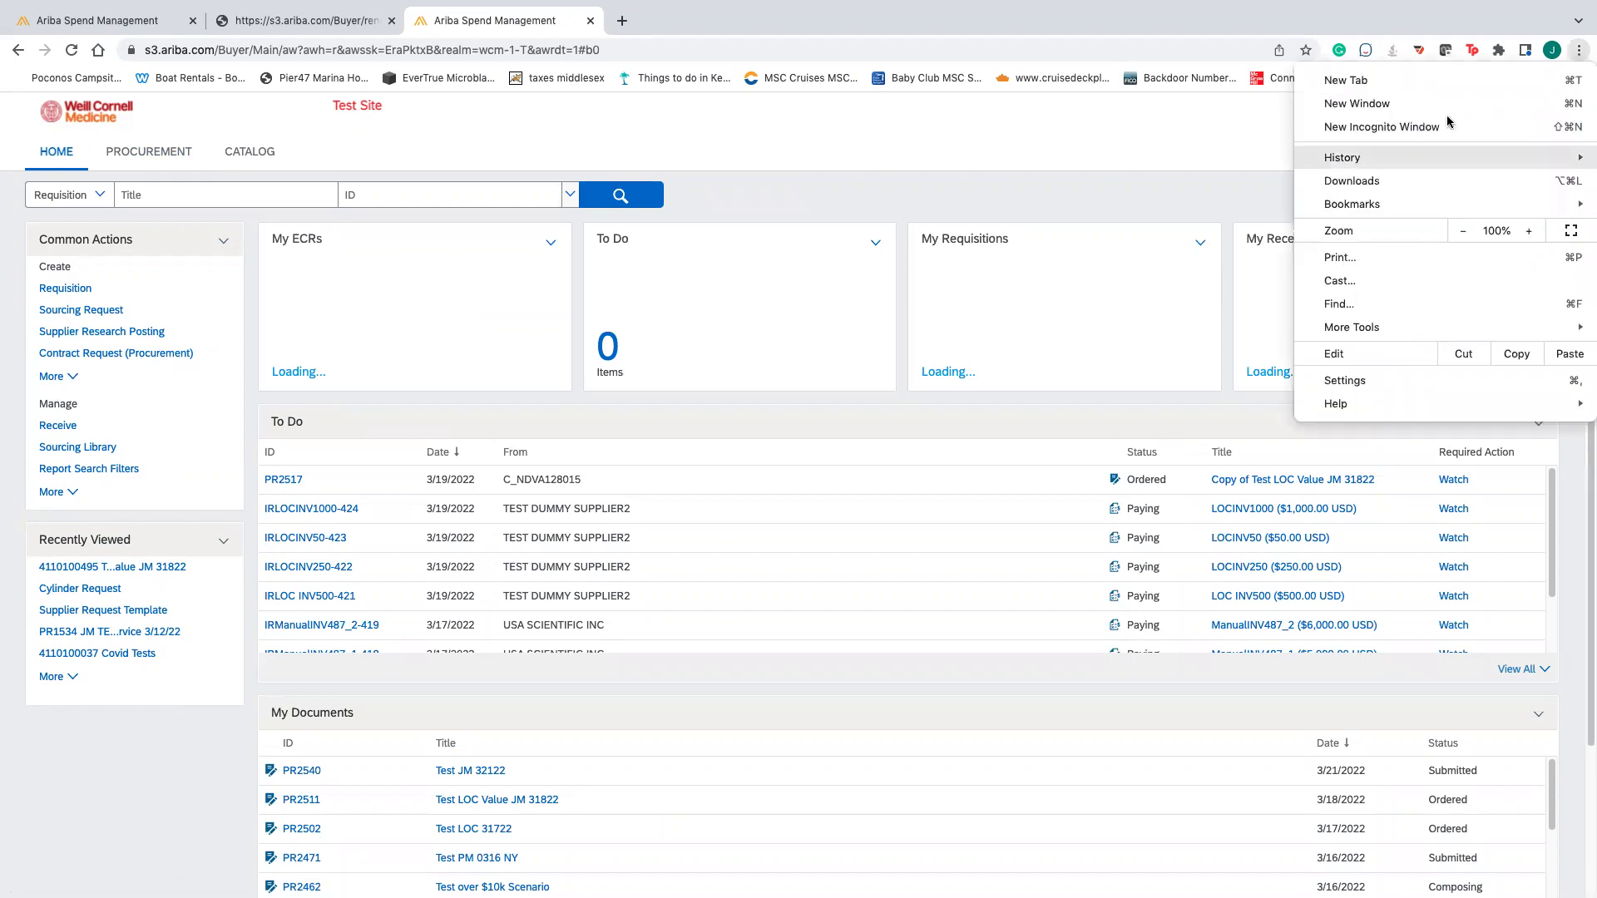
{"action": "mouse_move", "coordinate": [1387, 208]}
{"action": "scroll", "coordinate": [1163, 742], "scroll_direction": "down", "scroll_amount": 3}
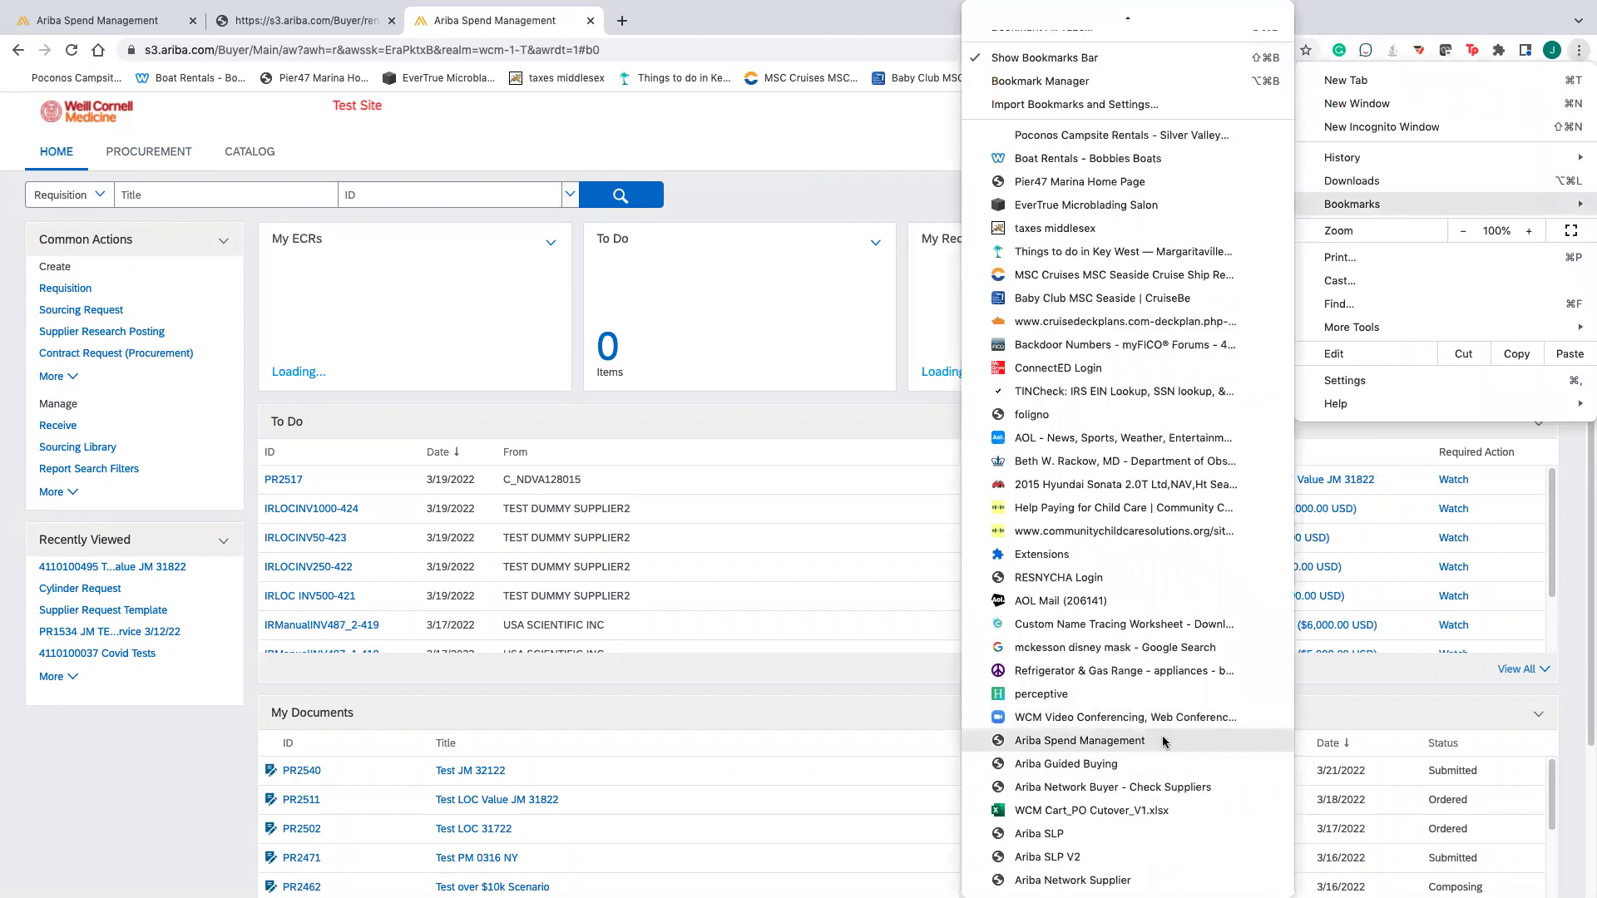
{"action": "left_click", "coordinate": [1099, 767]}
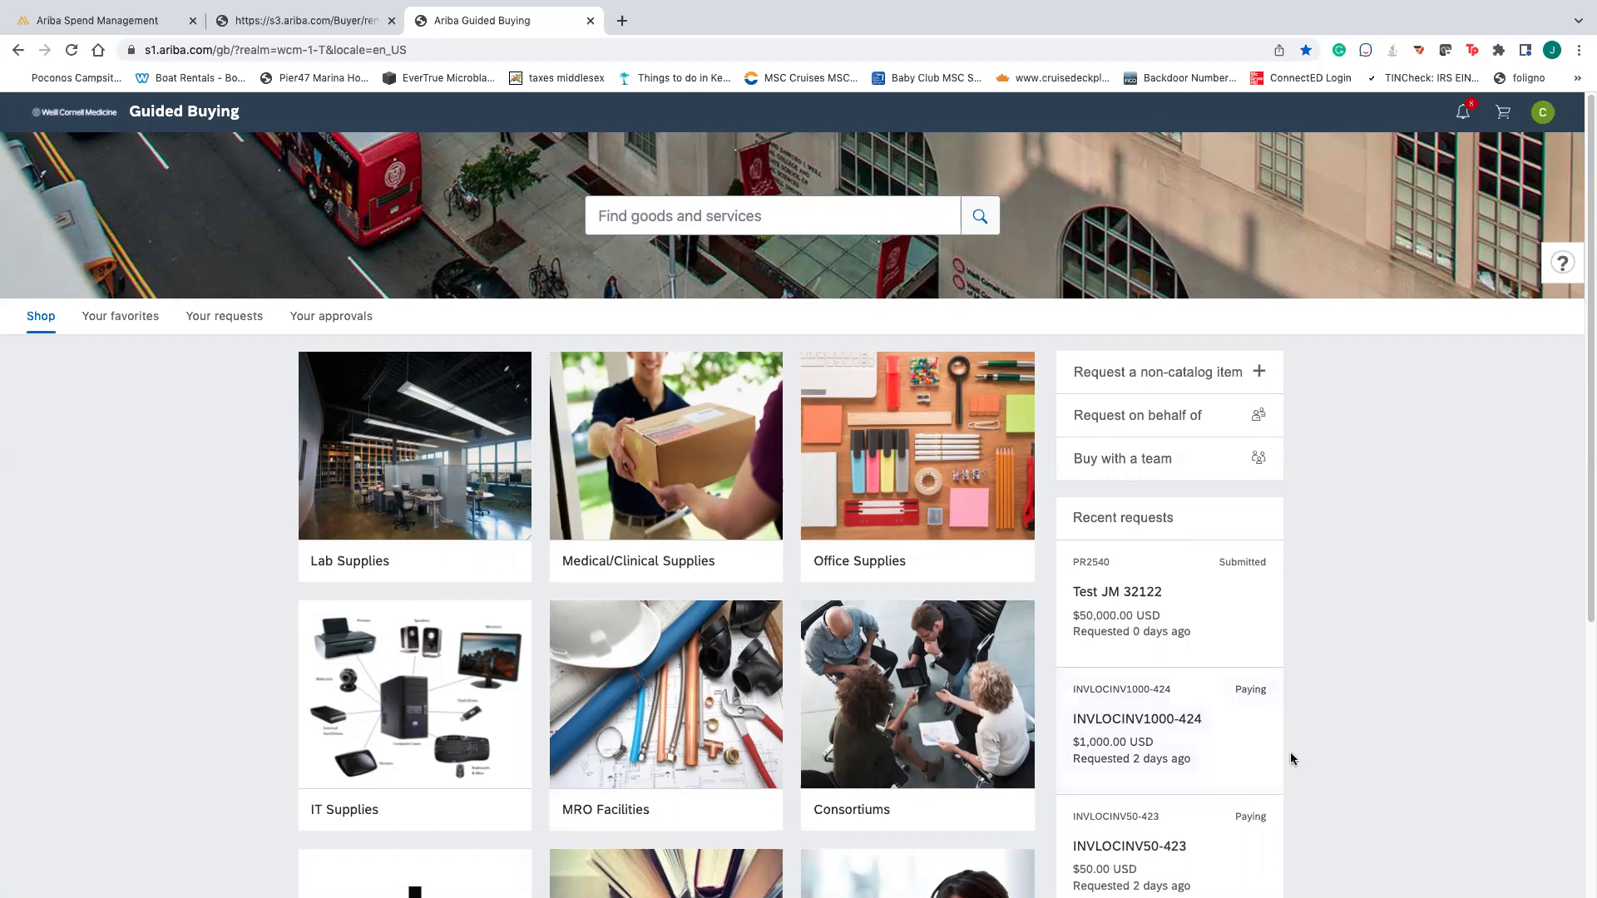
{"action": "scroll", "coordinate": [1290, 751], "scroll_direction": "down", "scroll_amount": 3}
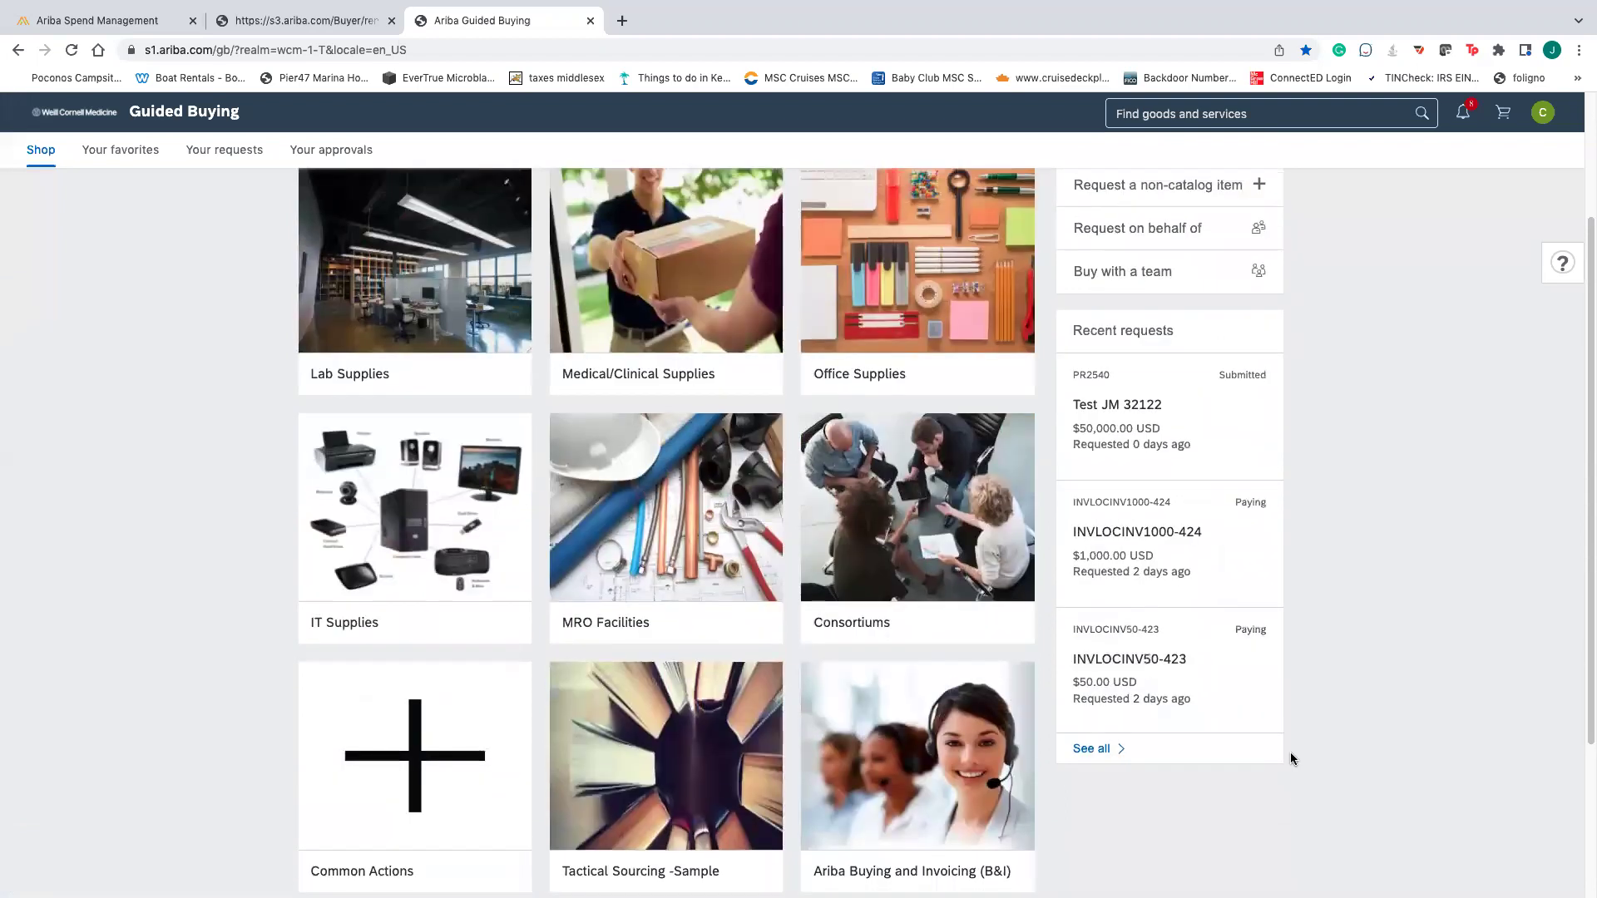
{"action": "scroll", "coordinate": [1290, 753], "scroll_direction": "up", "scroll_amount": 3}
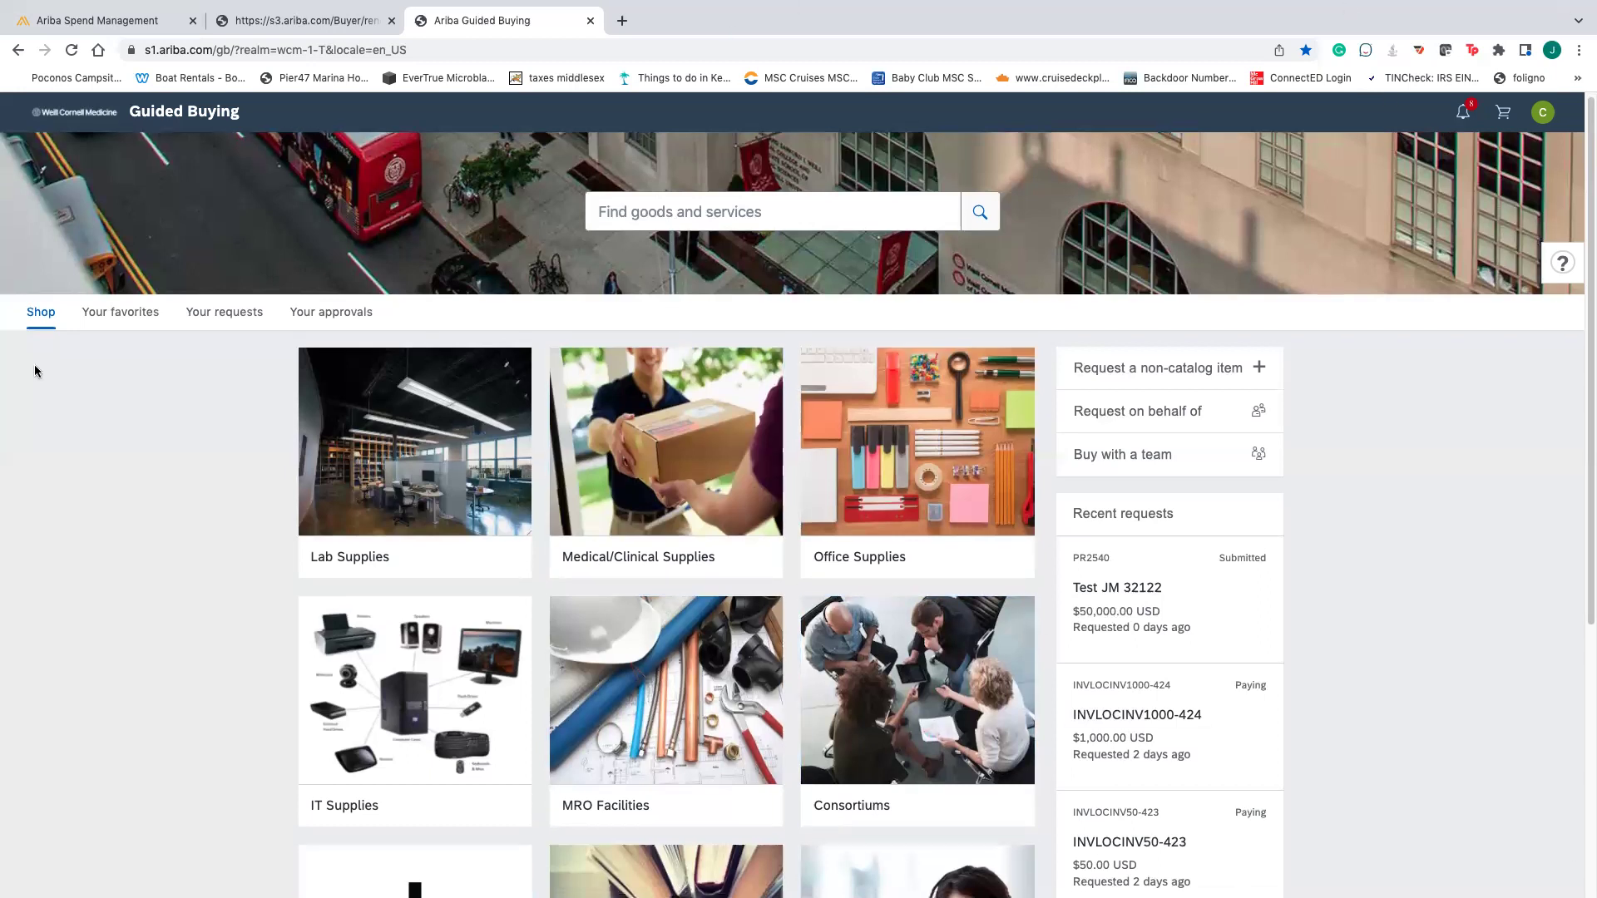
{"action": "scroll", "coordinate": [38, 371], "scroll_direction": "down", "scroll_amount": 5}
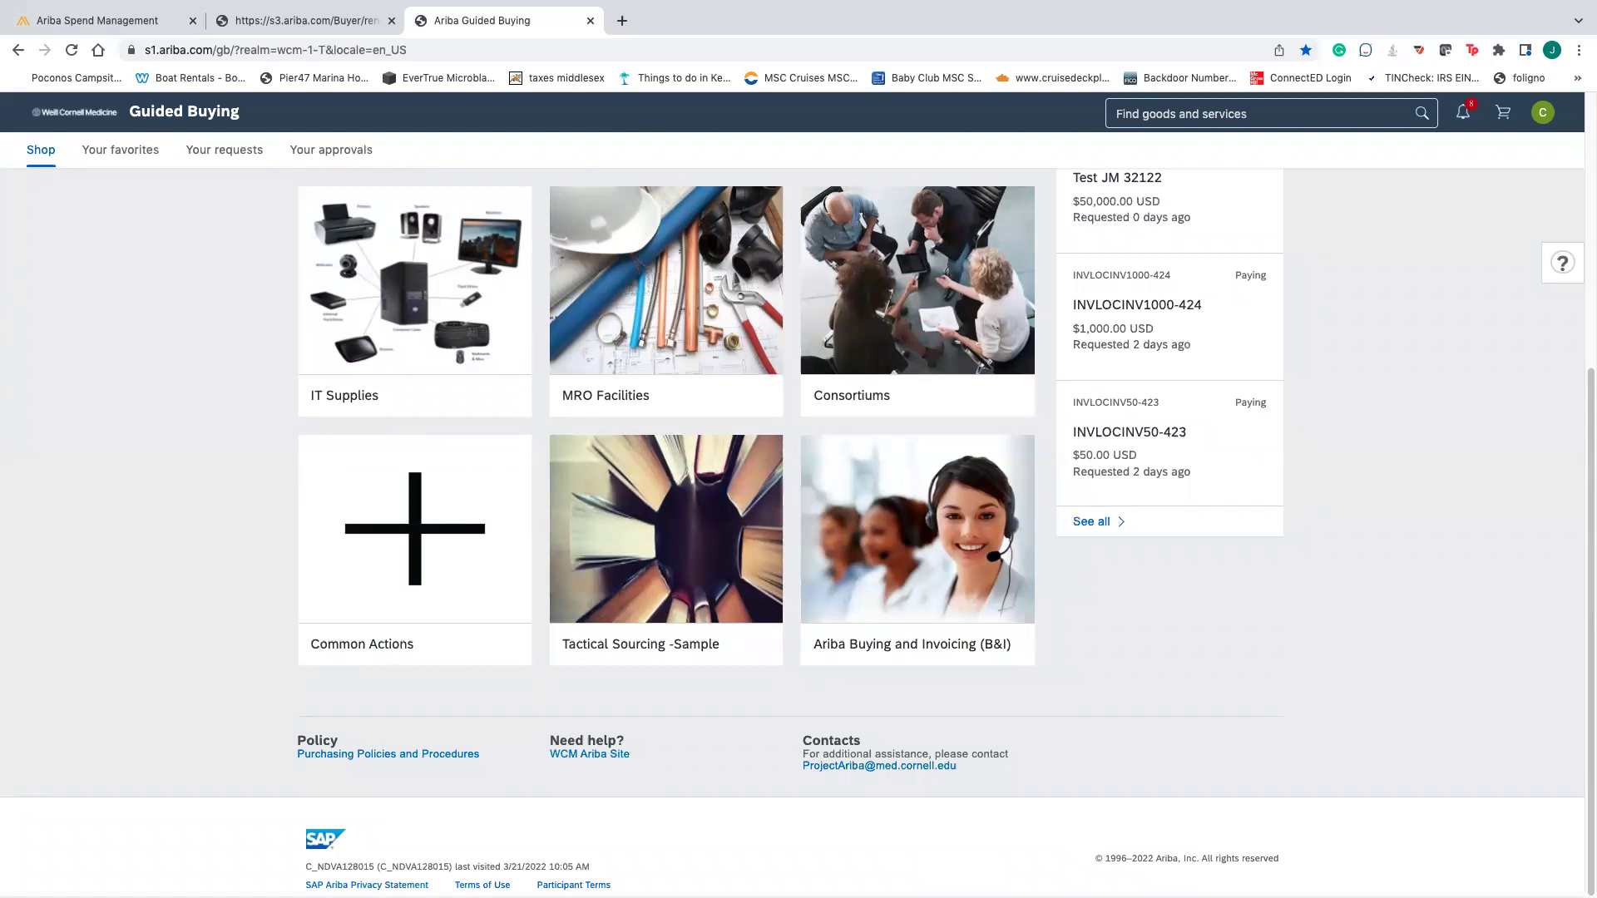
{"action": "mouse_move", "coordinate": [20, 8]}
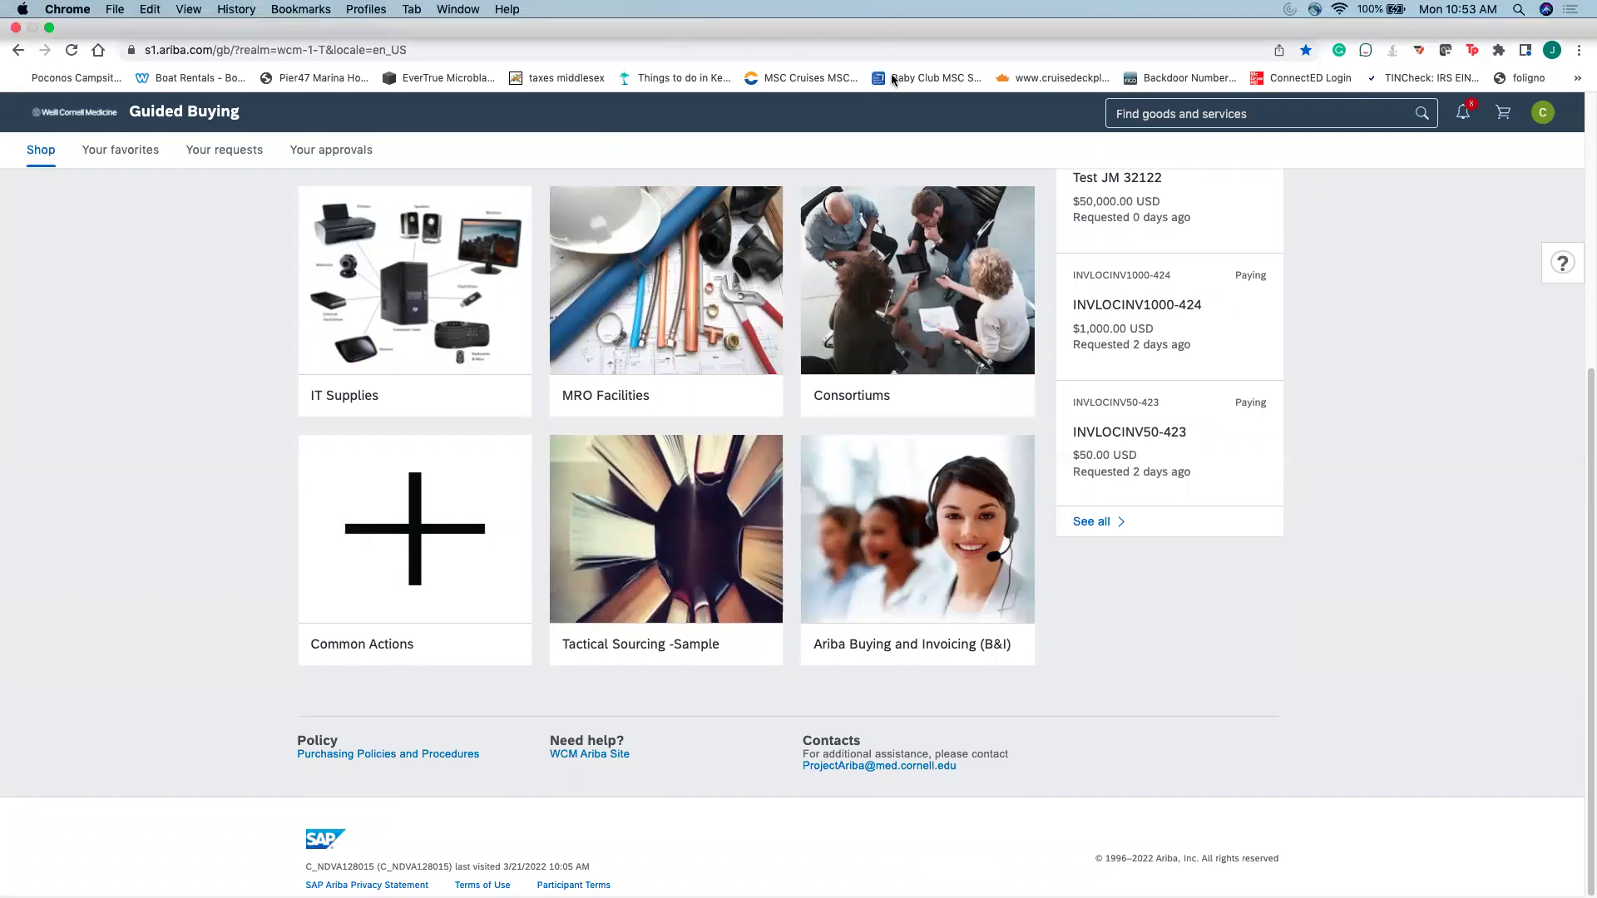